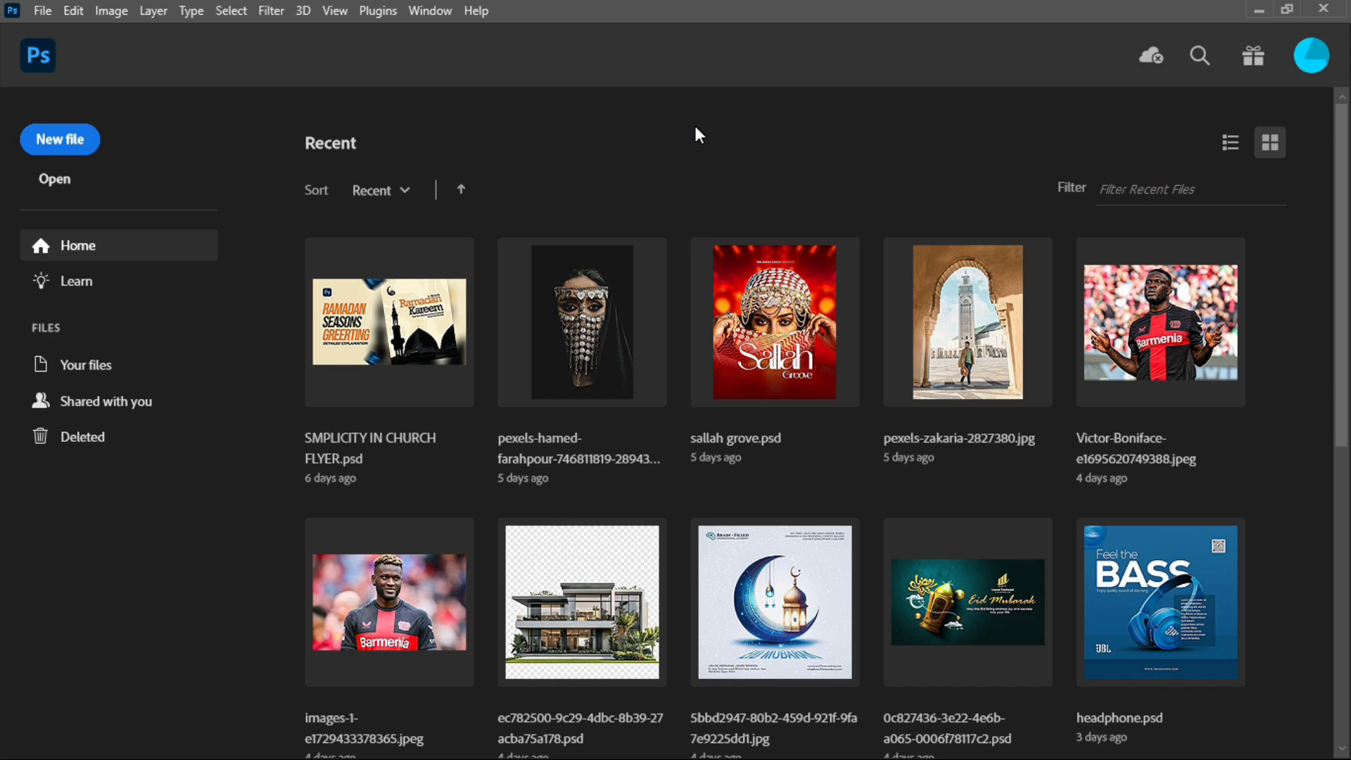
# Step: Switch to the browser to review the Google results for luxury colors and return to Photoshop
pyautogui.hotkey('alt', 'Tab')
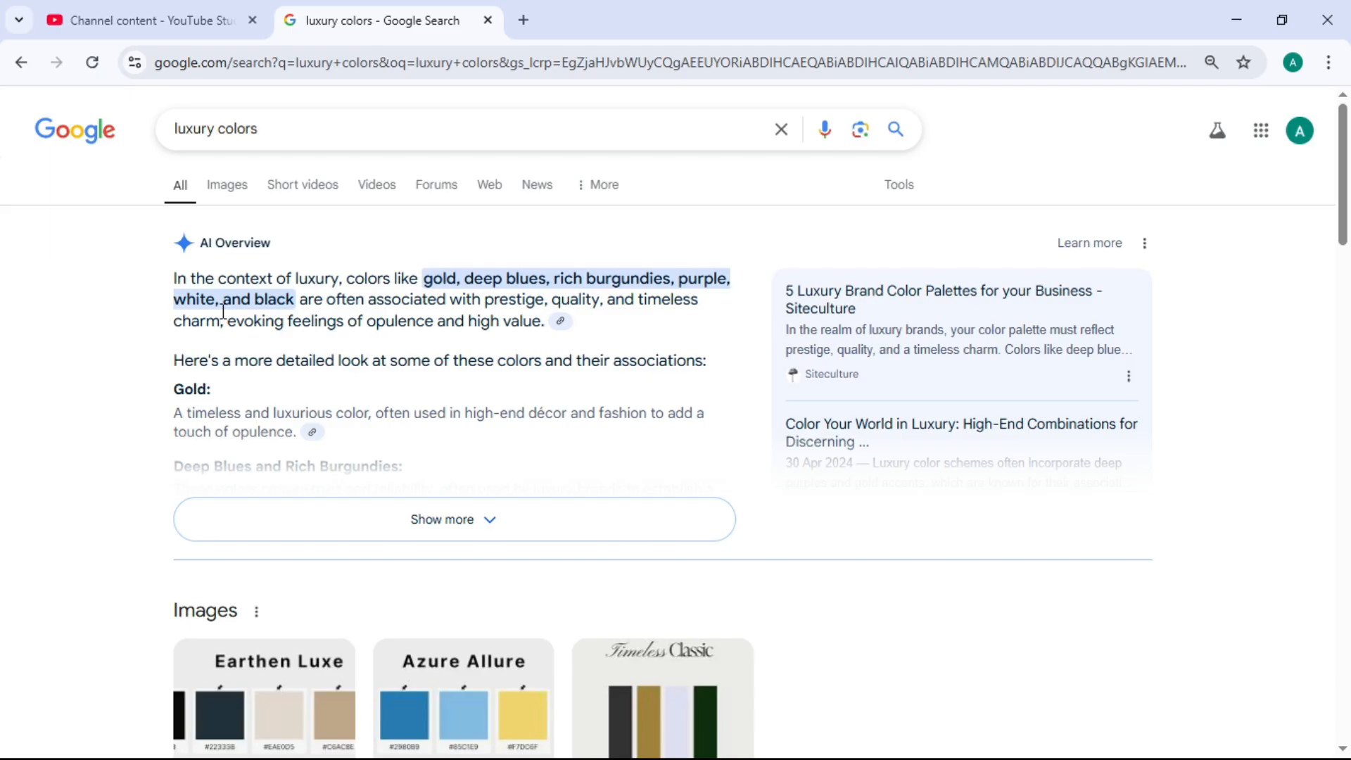
pyautogui.hotkey('alt', 'Tab')
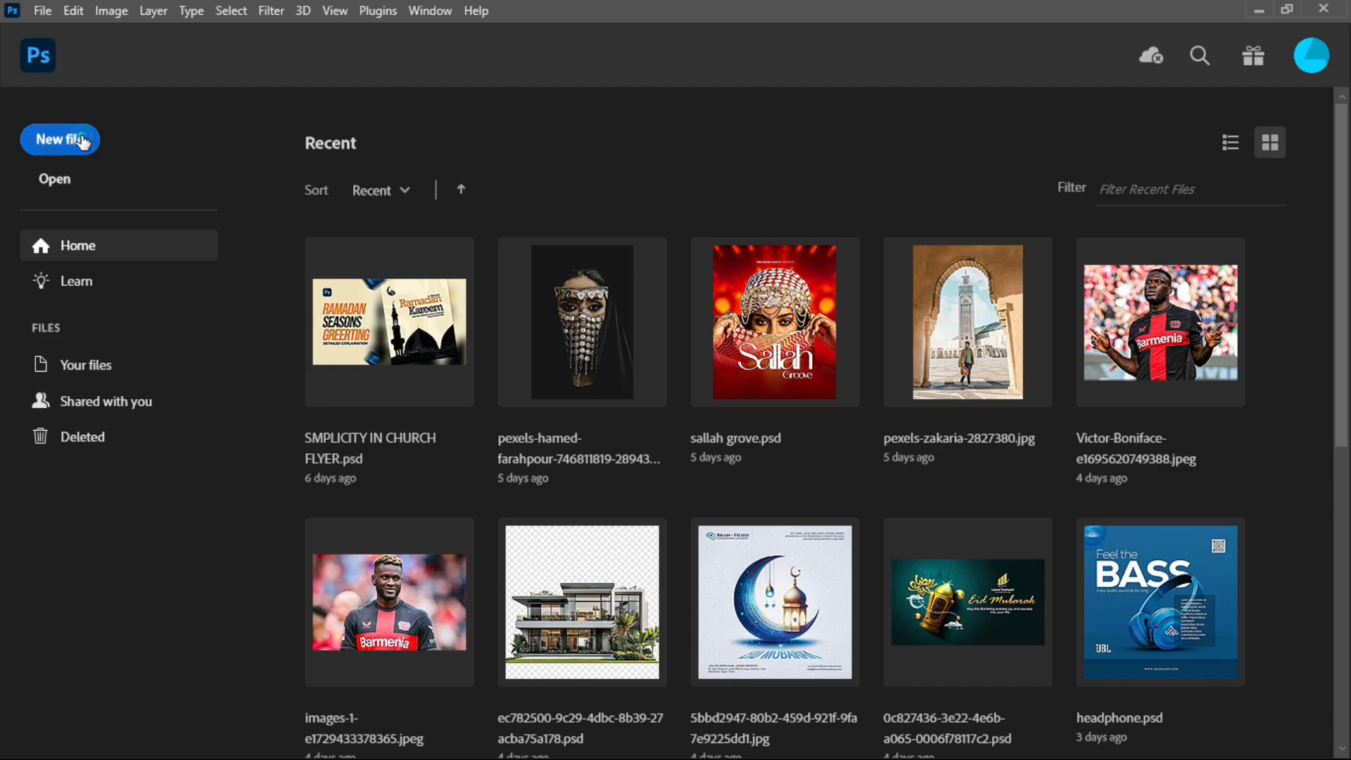
# Step: Create a new document named FASHION at 1080 x 1350 pixels, 300 pixels/inch, RGB Color, with a white background
pyautogui.click(109, 139)
pyautogui.click(222, 163)
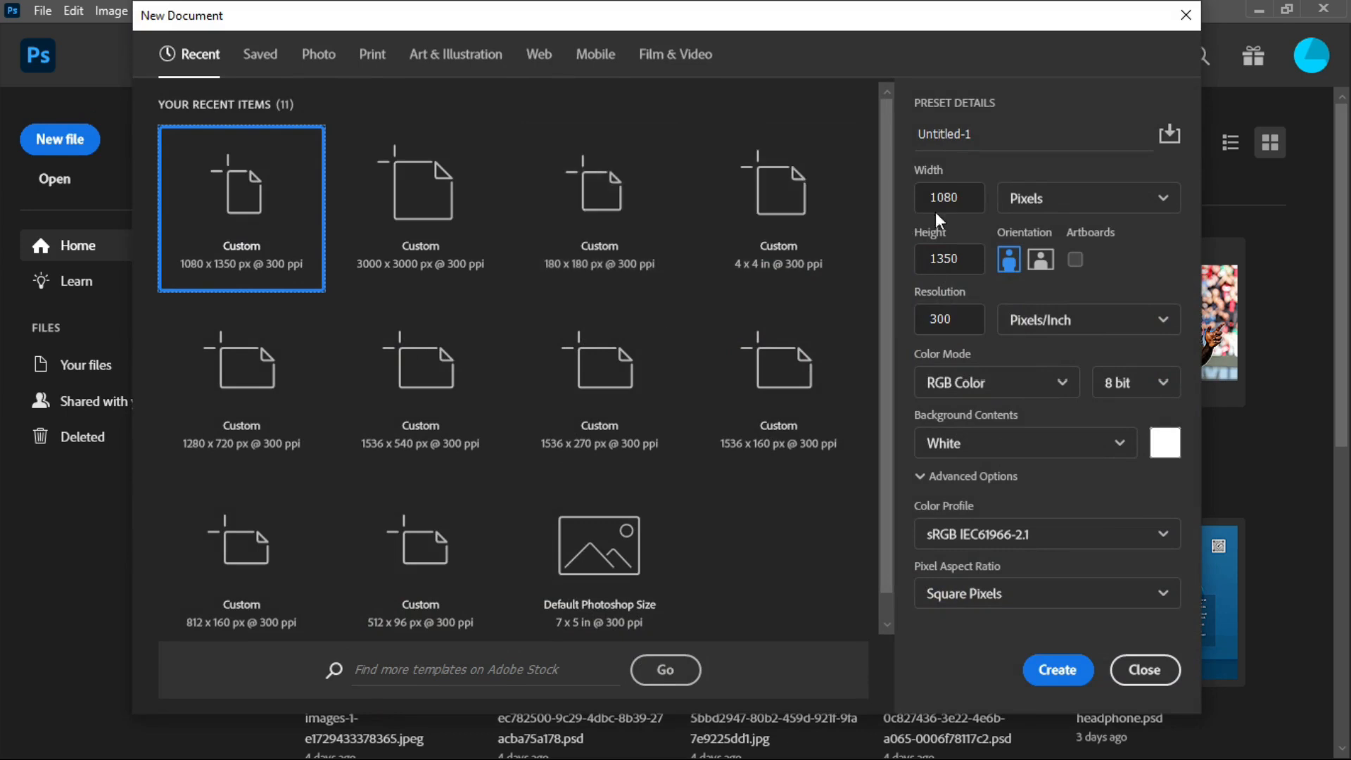
pyautogui.click(1047, 203)
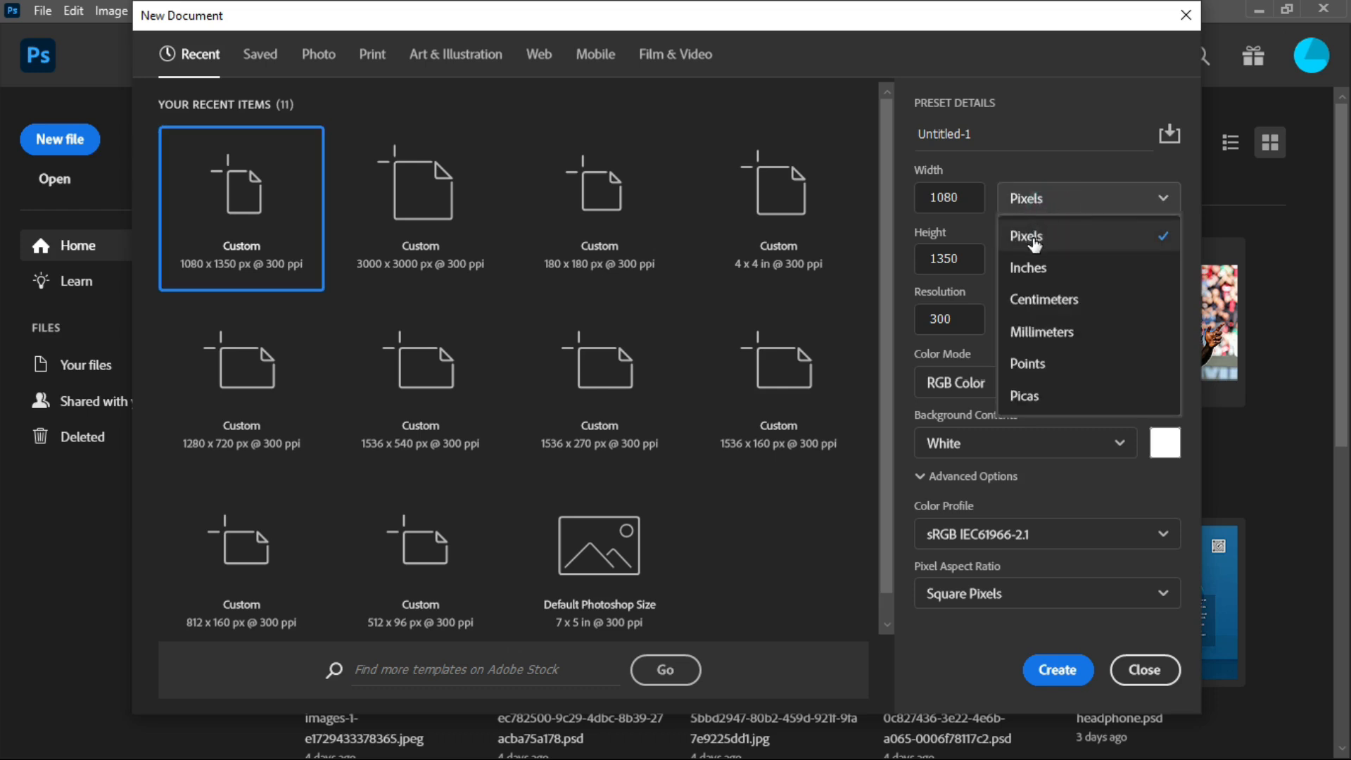
pyautogui.click(1033, 241)
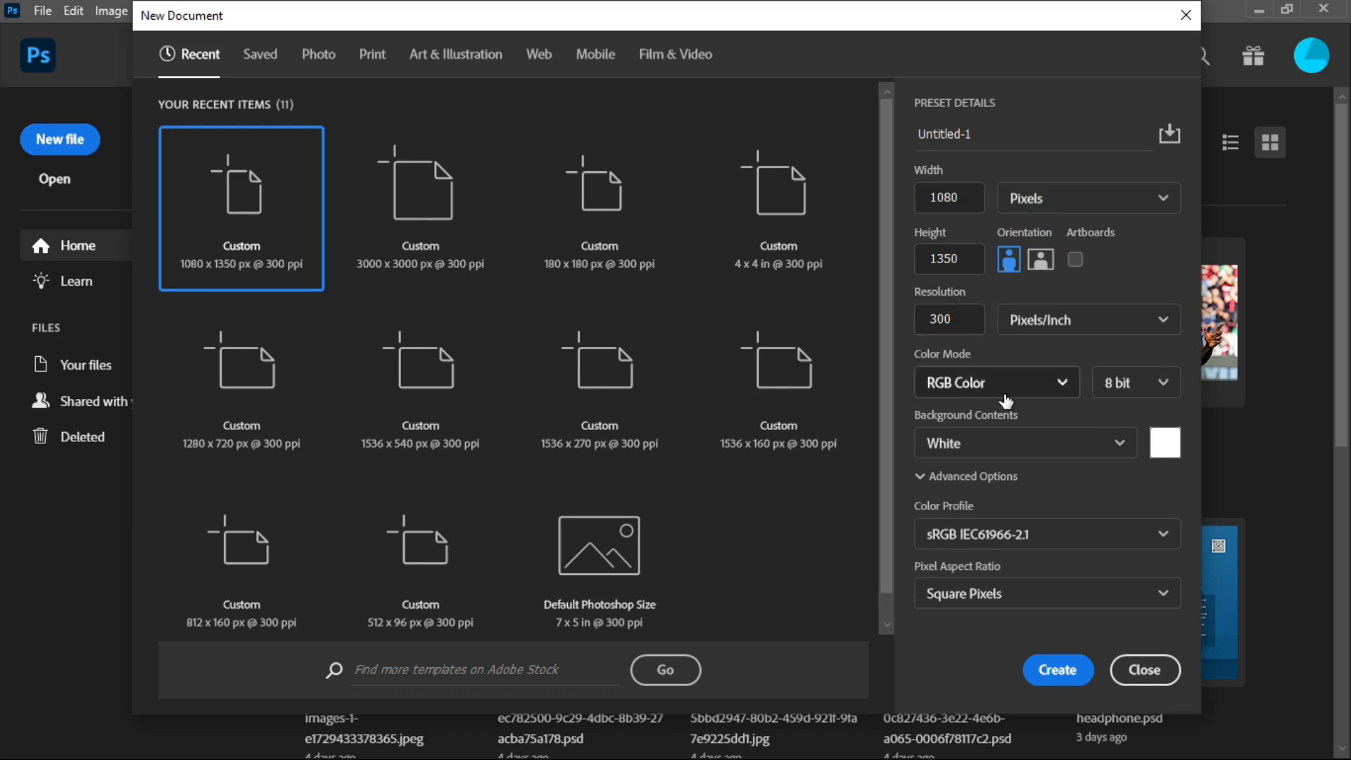
pyautogui.click(1029, 145)
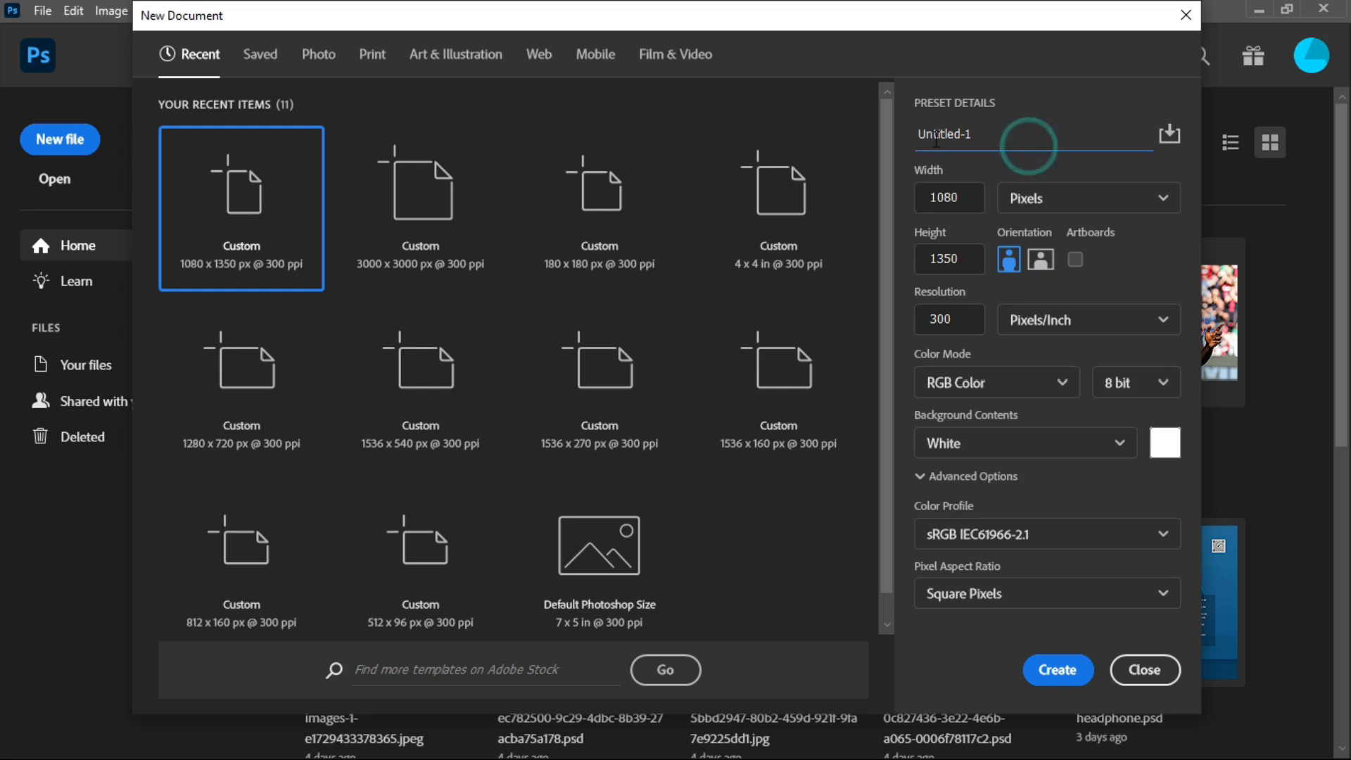
pyautogui.doubleClick(936, 138)
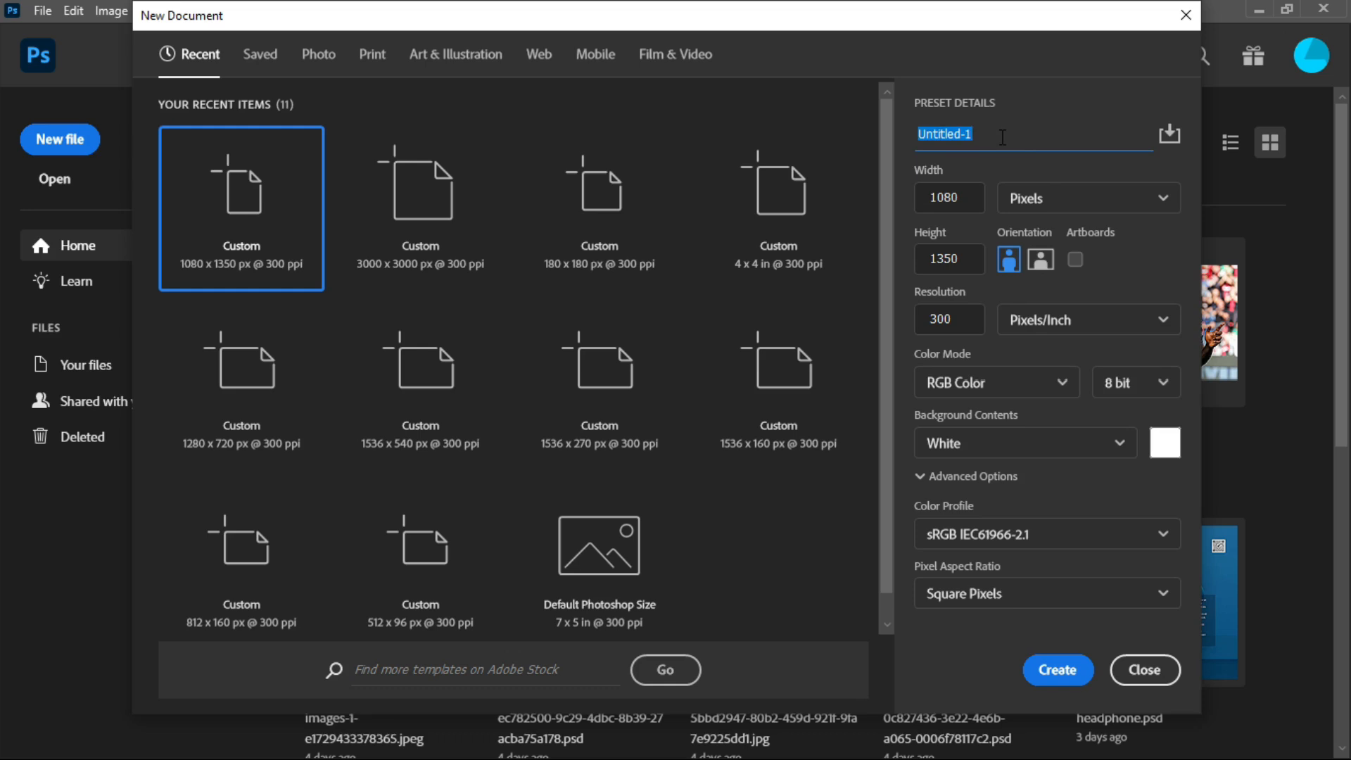
pyautogui.write('FASHION')
pyautogui.click(1056, 669)
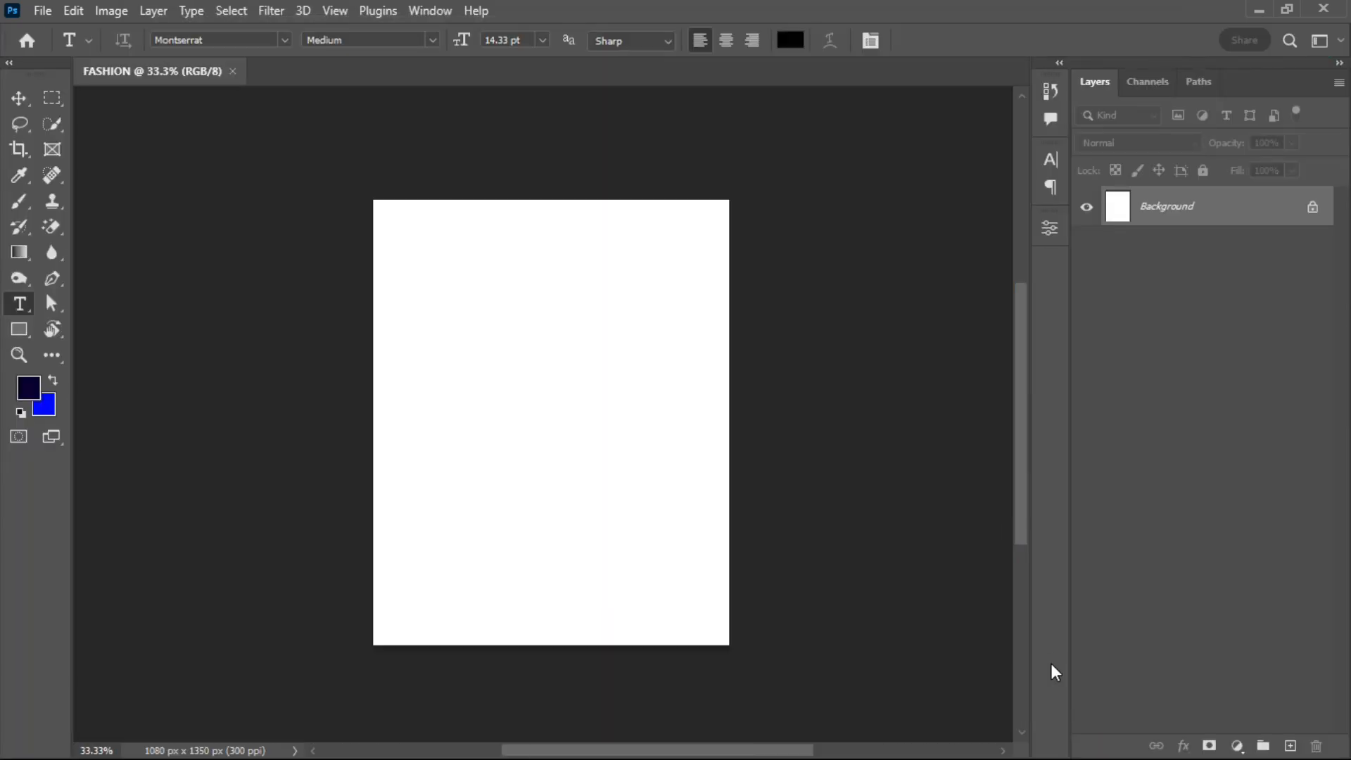
pyautogui.hotkey('ctrl', '+')
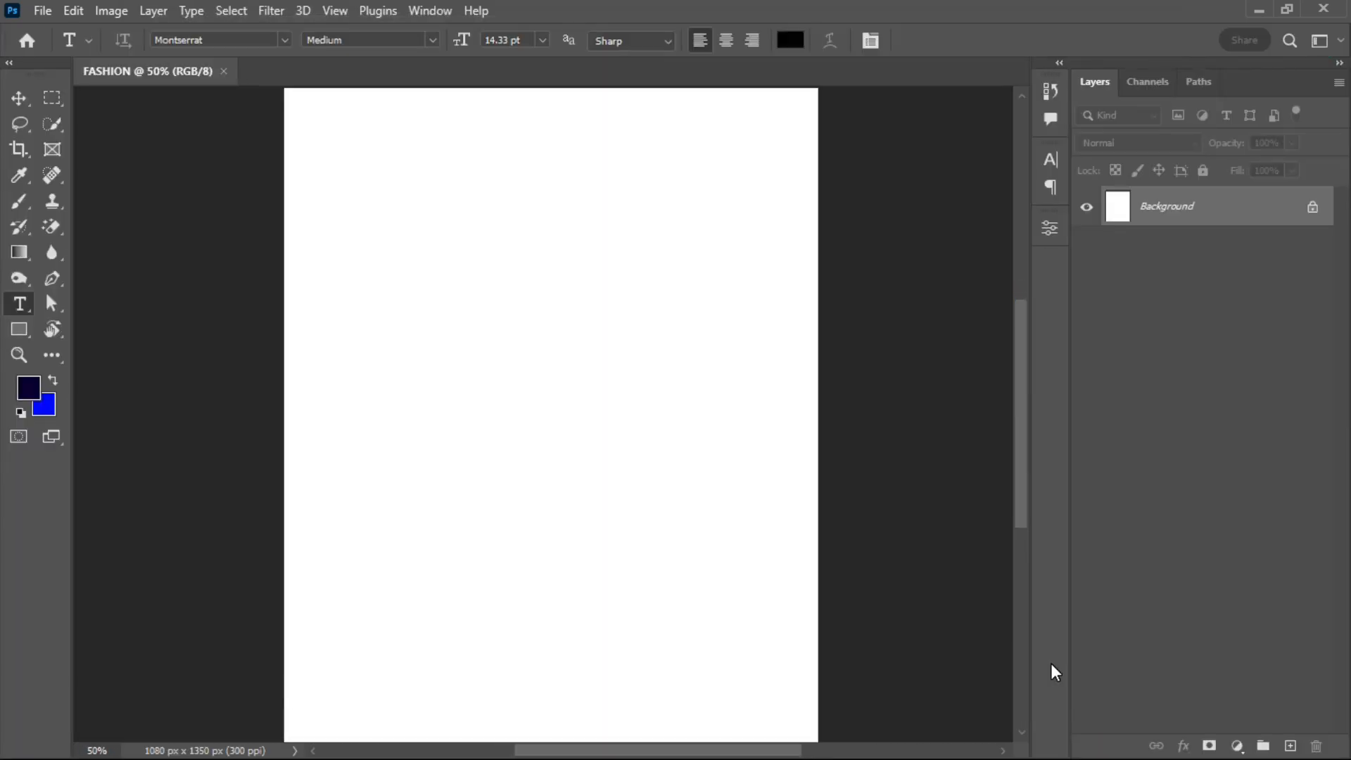
pyautogui.hotkey('ctrl', '-')
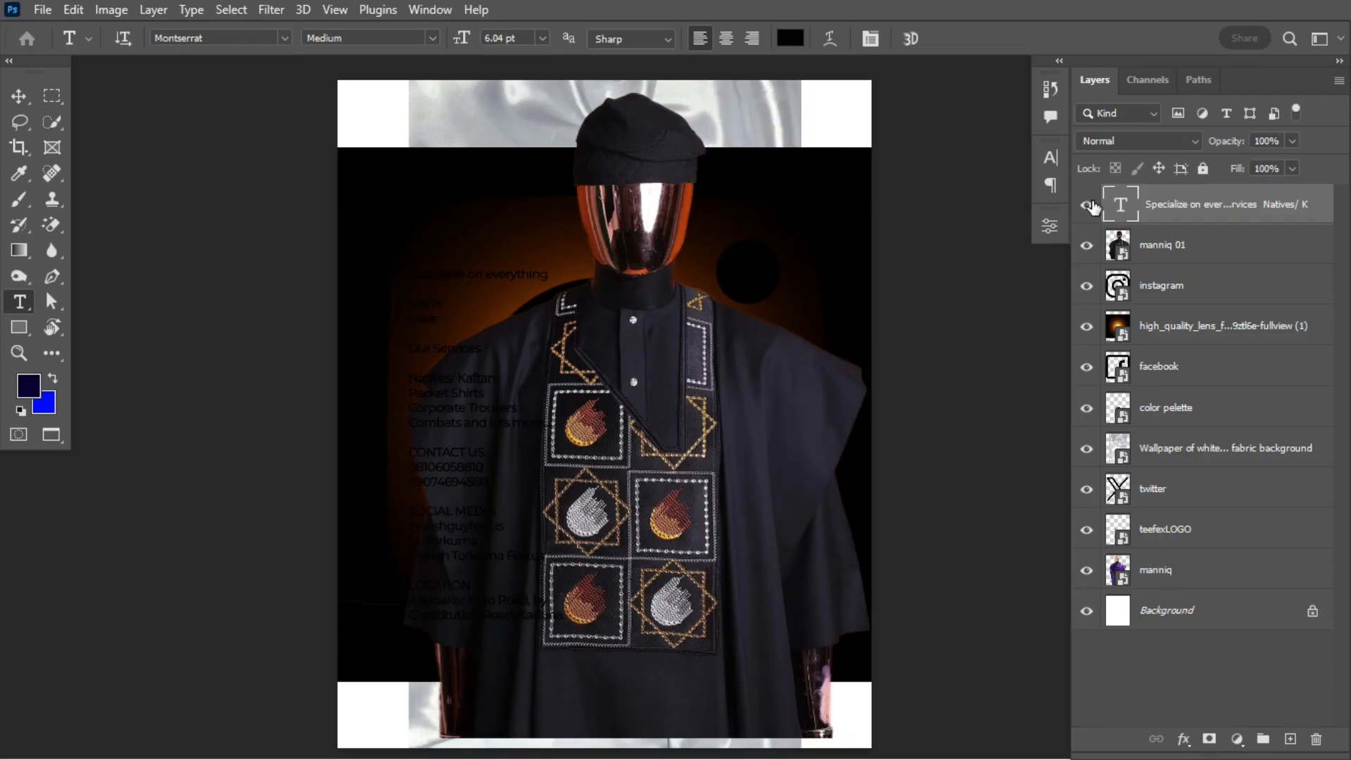
# Step: Hide every layer above Background, from the services text down to the manniq layer
pyautogui.click(1086, 204)
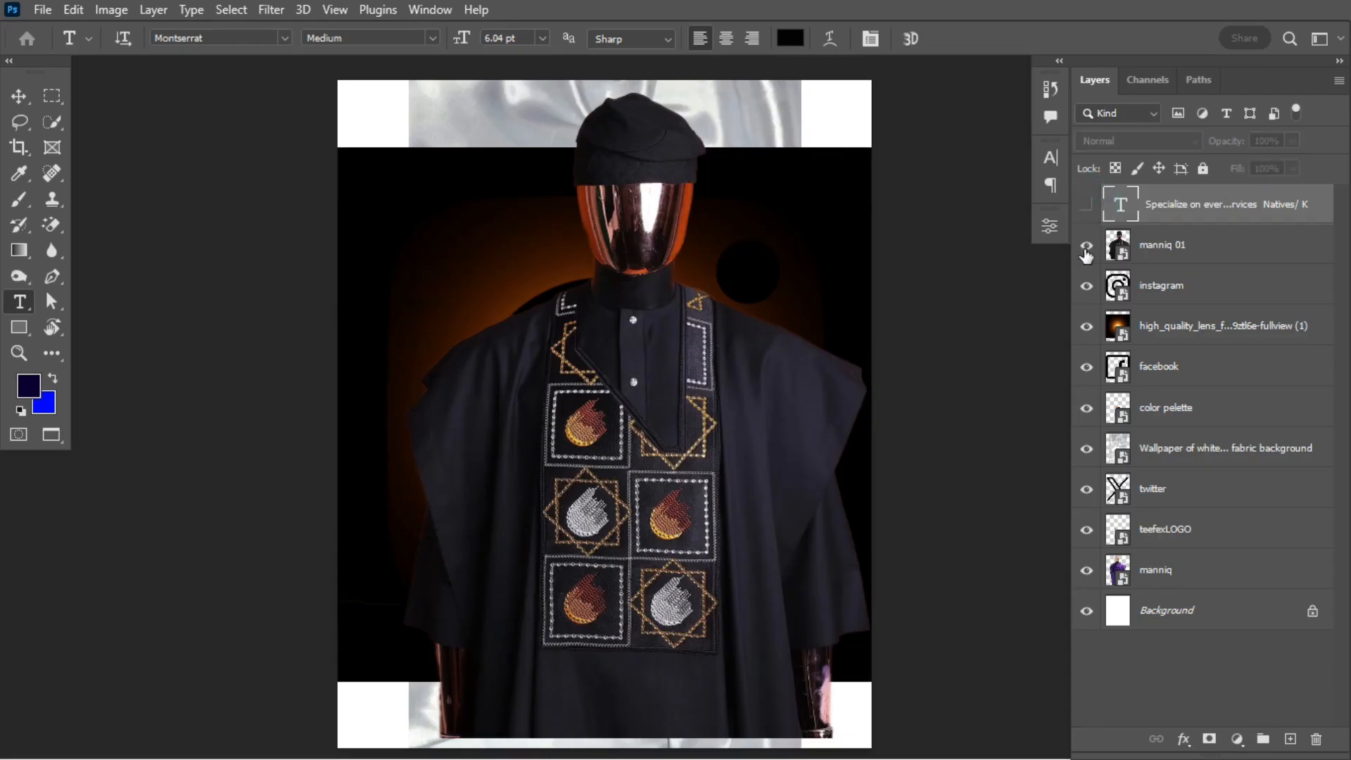
pyautogui.click(1087, 245)
pyautogui.click(1086, 285)
pyautogui.click(1087, 326)
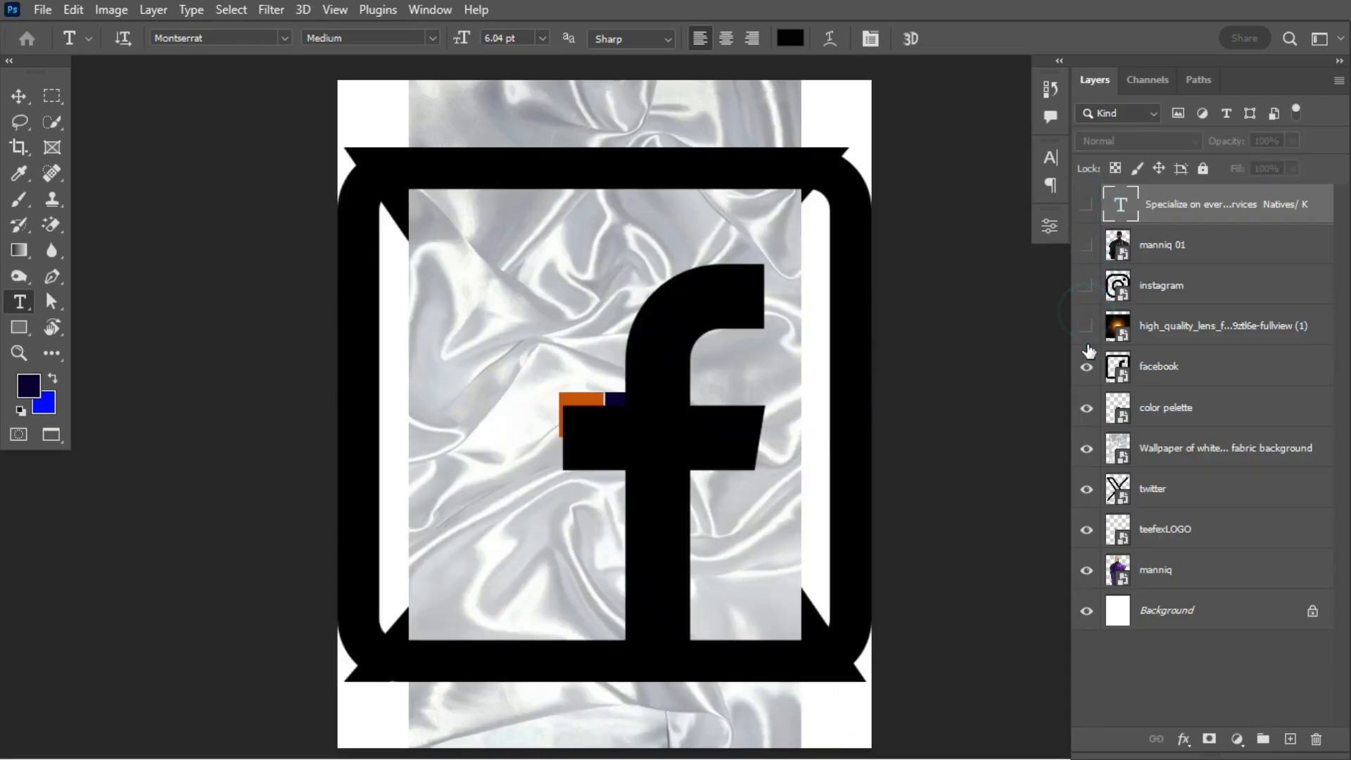
pyautogui.click(1088, 367)
pyautogui.click(1086, 407)
pyautogui.click(1087, 449)
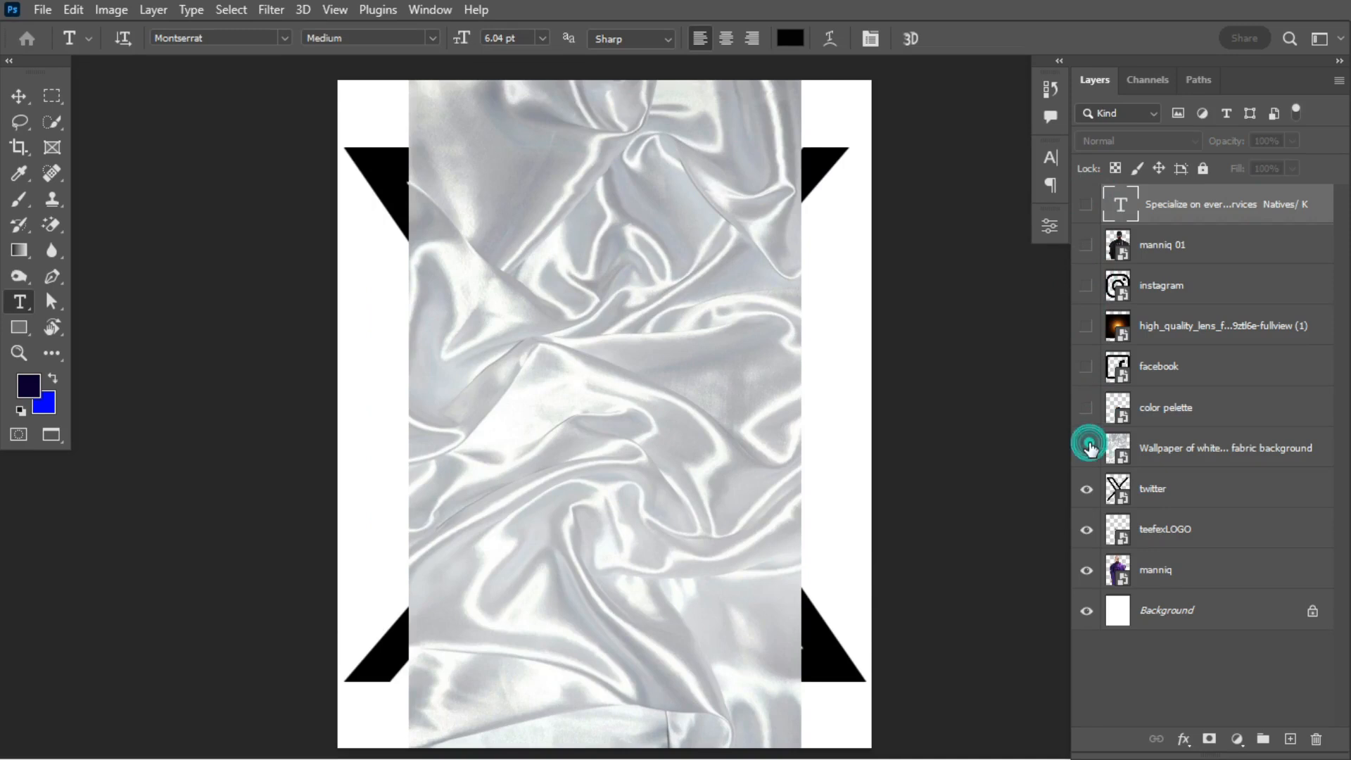
pyautogui.click(1087, 489)
pyautogui.click(1086, 529)
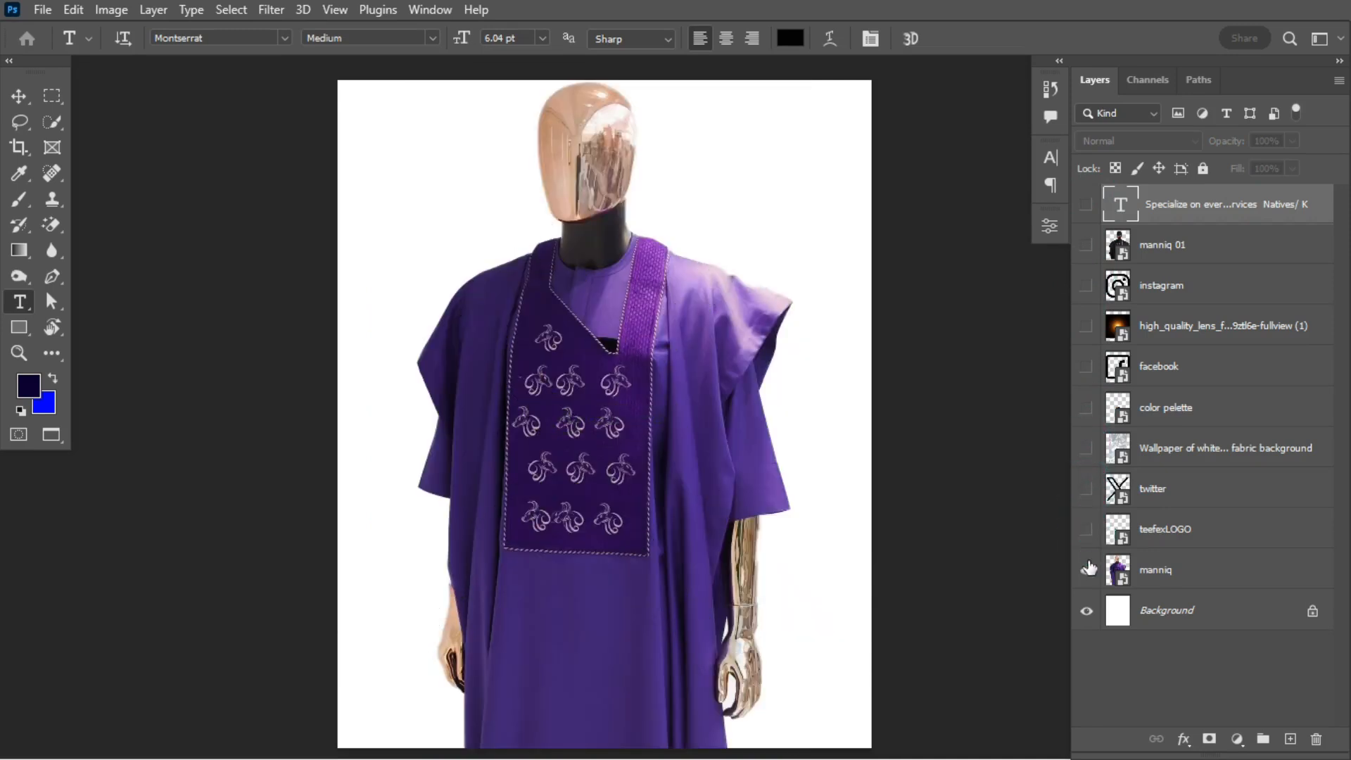
pyautogui.click(1088, 570)
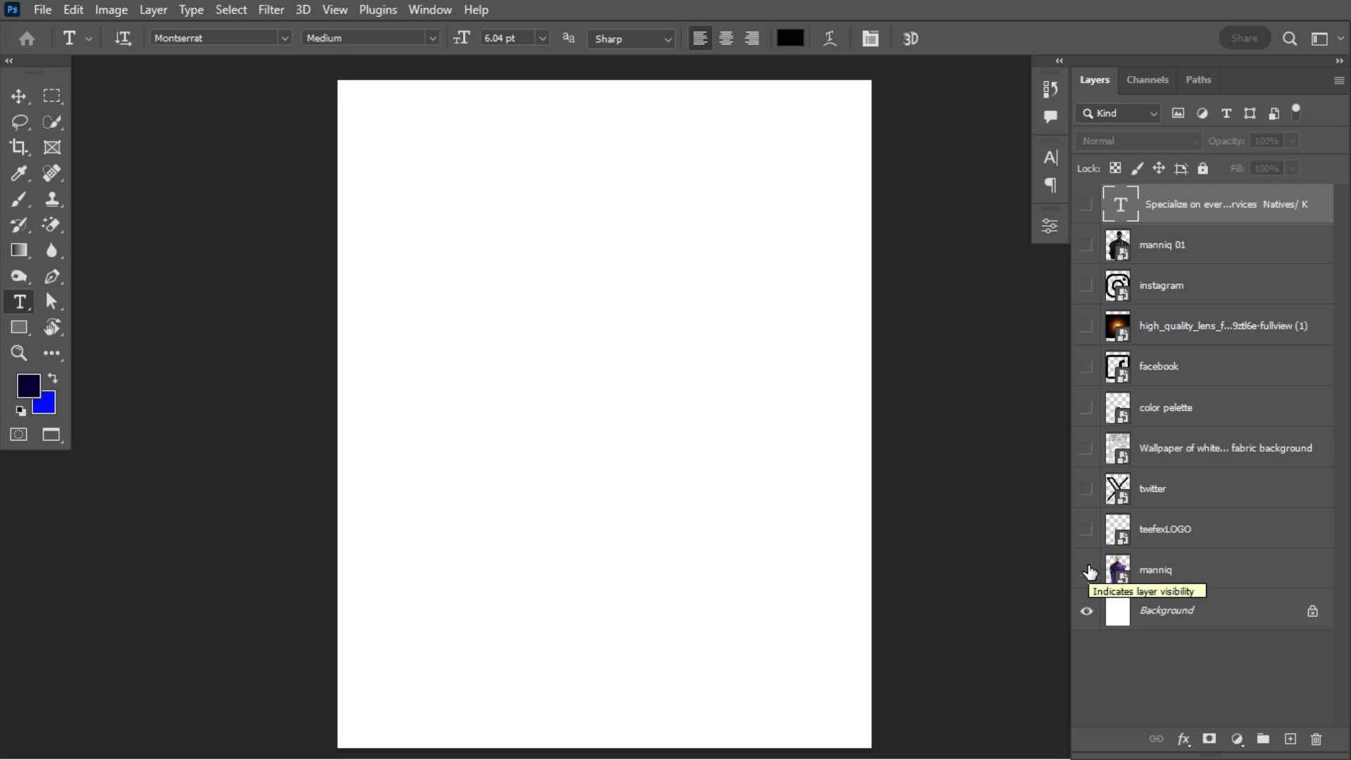
# Step: Place the white fabric wallpaper layer visibly just above Background and scale it to 51.84% to fill the canvas
pyautogui.moveTo(1184, 448); pyautogui.dragTo(1130, 579)
pyautogui.click(1087, 574)
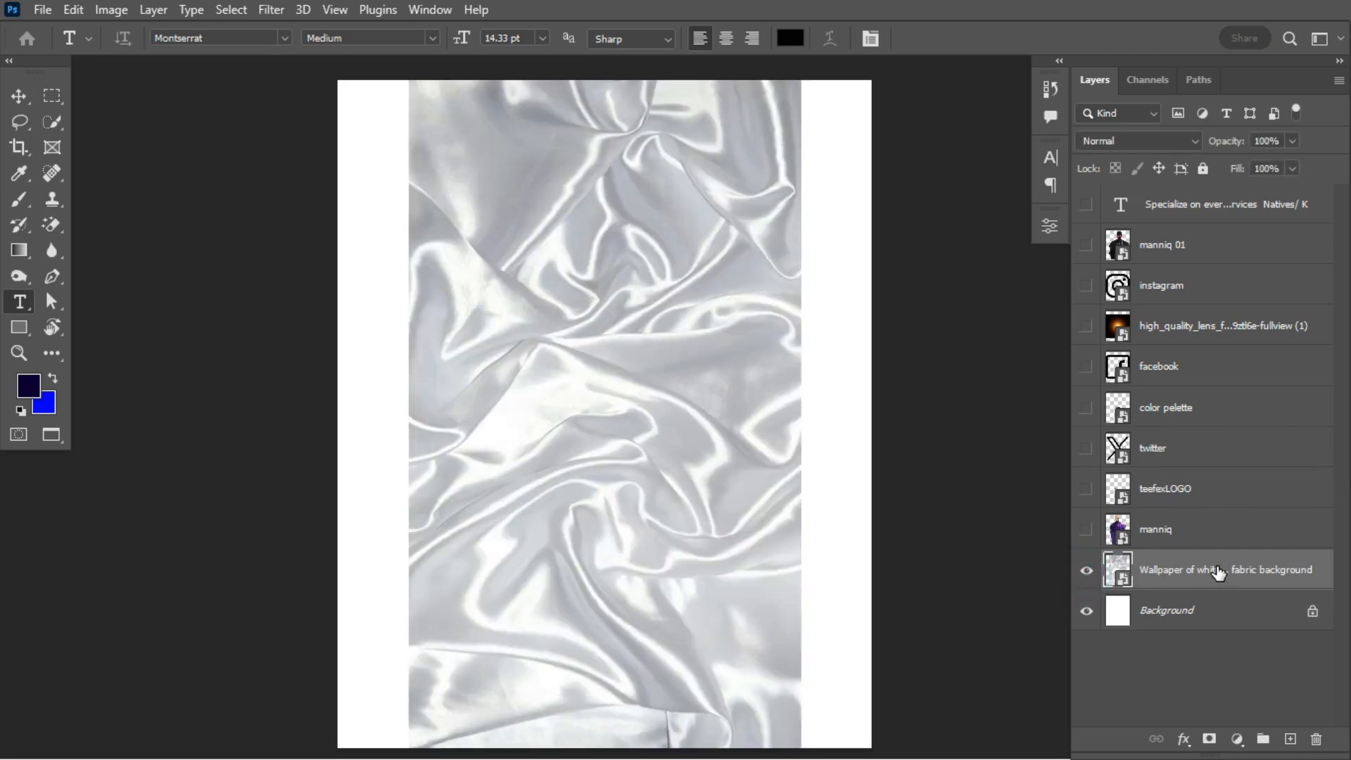
pyautogui.hotkey('ctrl', 't')
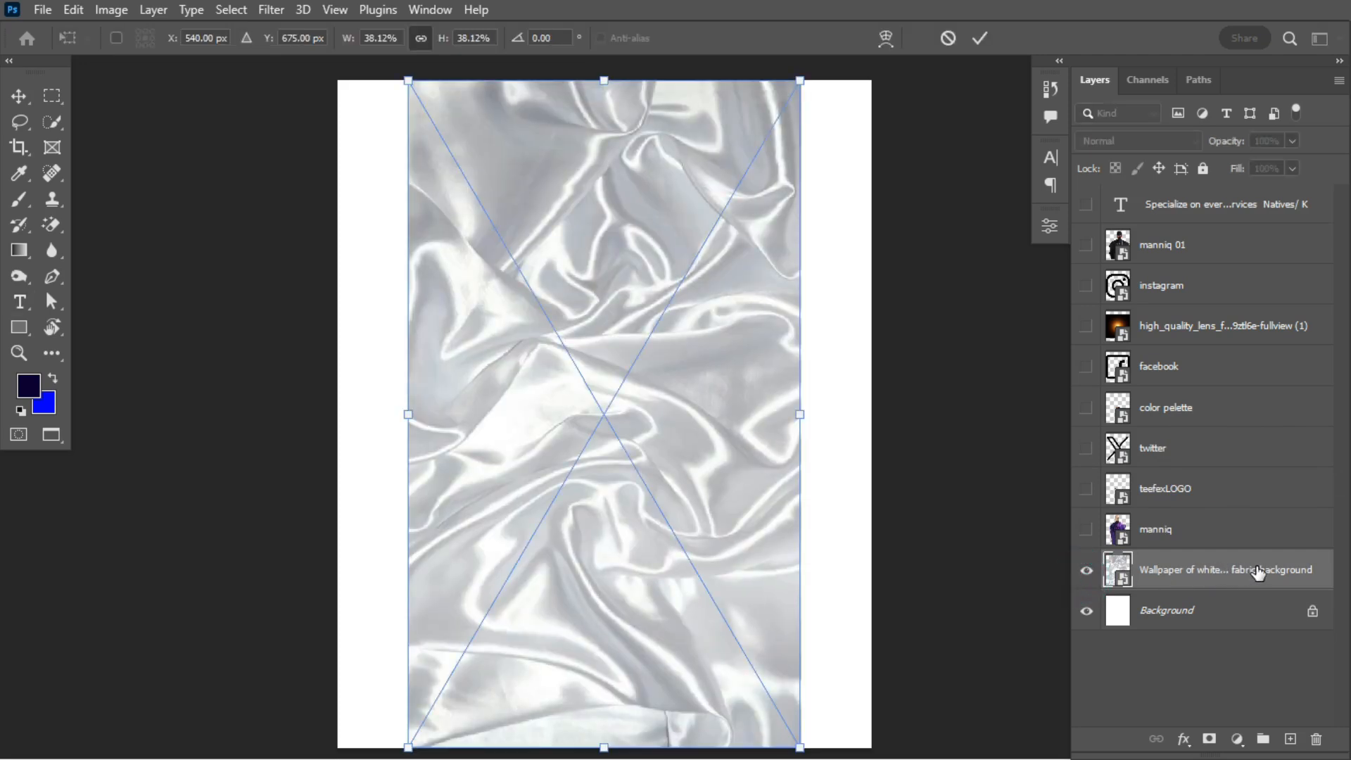
pyautogui.moveTo(801, 410); pyautogui.dragTo(876, 425)
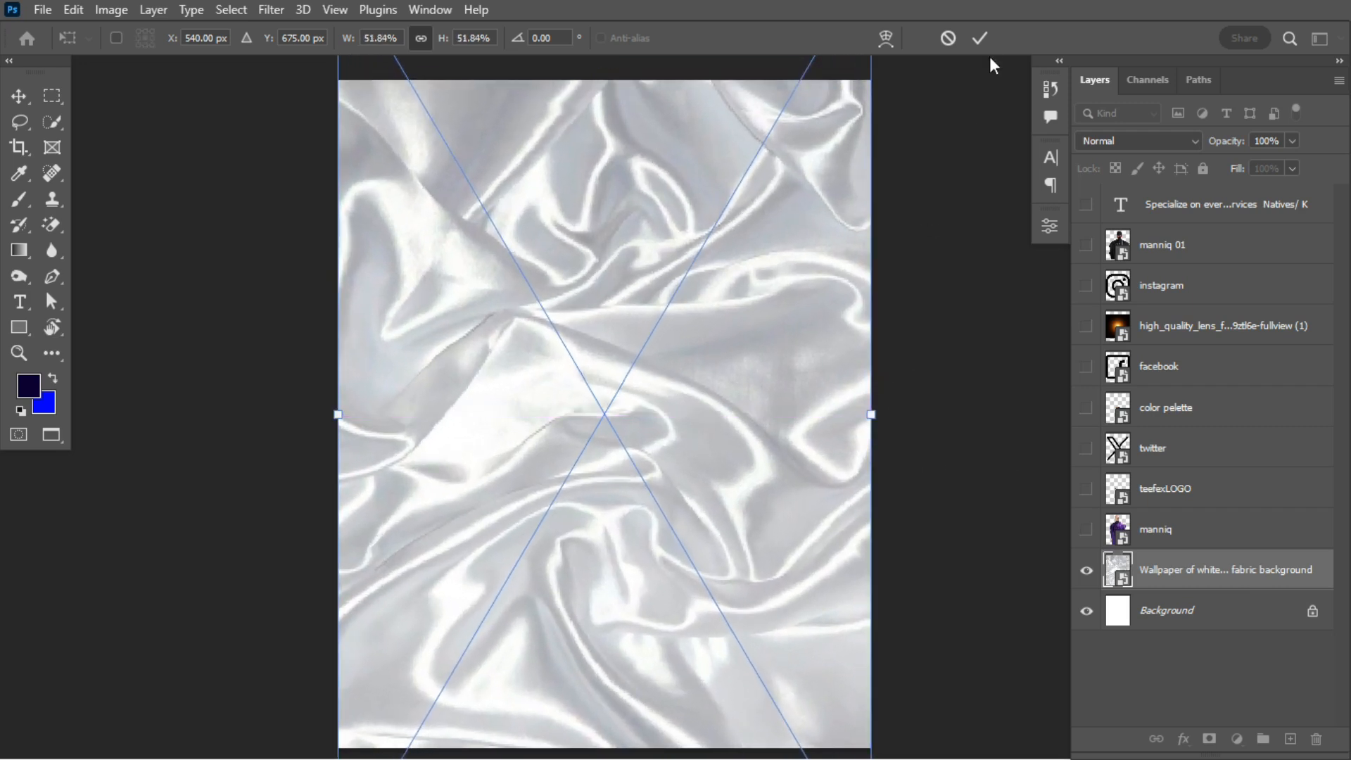
pyautogui.click(979, 38)
pyautogui.press('t')
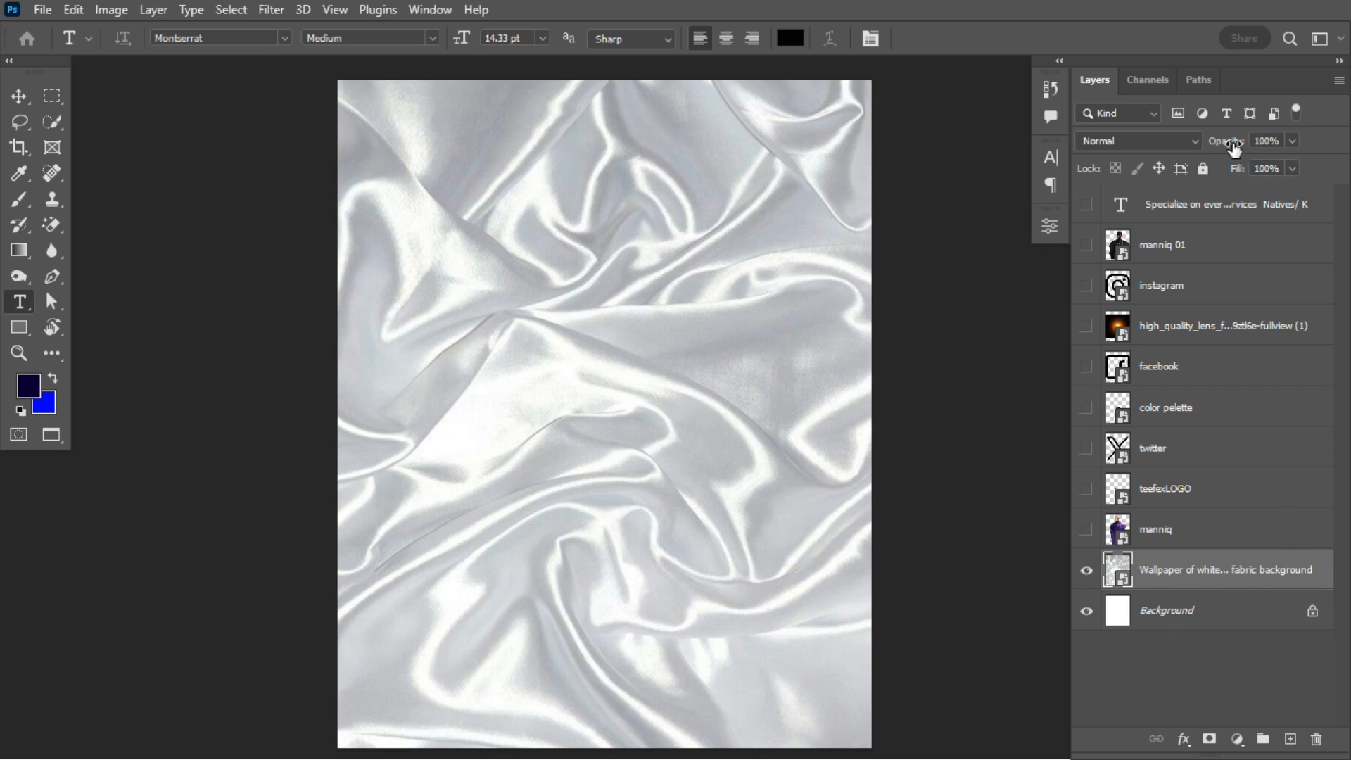
# Step: Set the fabric wallpaper's opacity to 29% and brighten it with a Curves adjustment layer that lifts the RGB curve in the shadows
pyautogui.moveTo(1226, 141); pyautogui.dragTo(1161, 165)
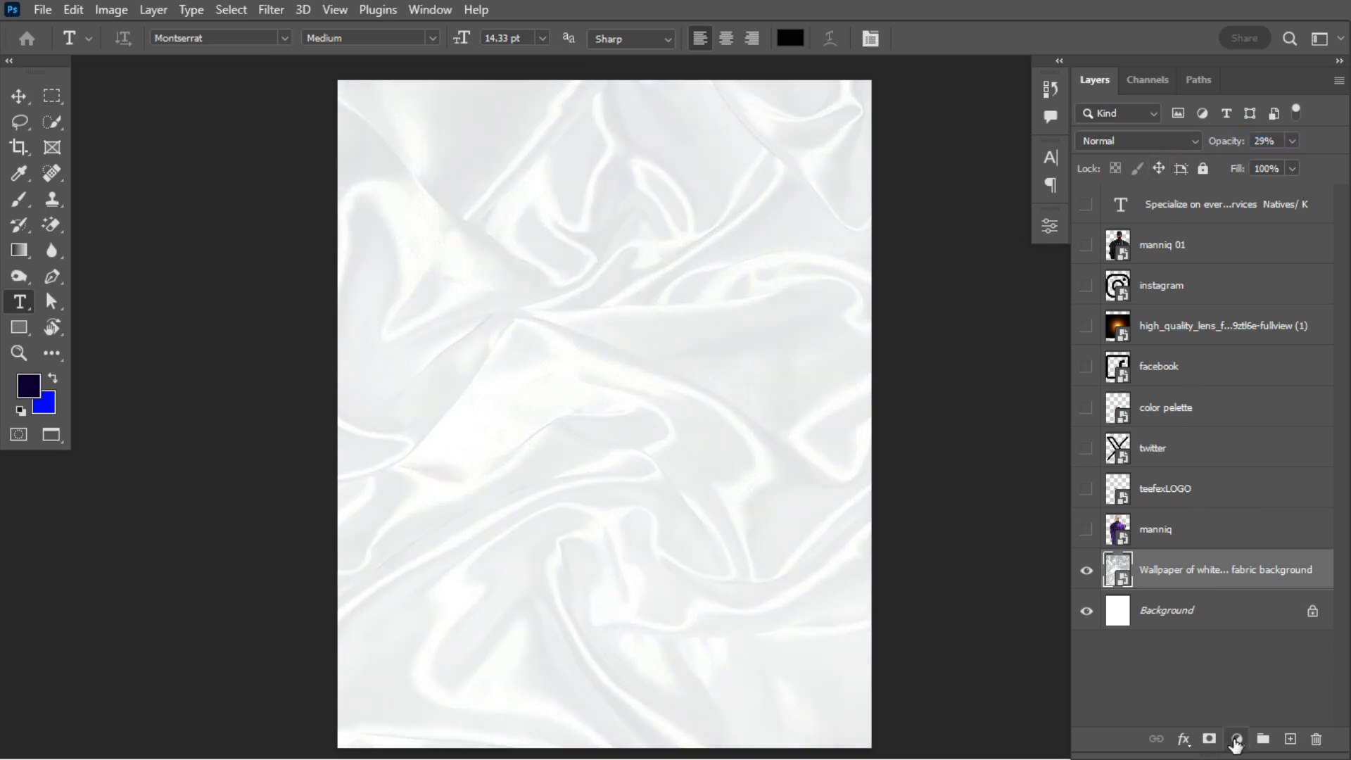
pyautogui.click(1236, 739)
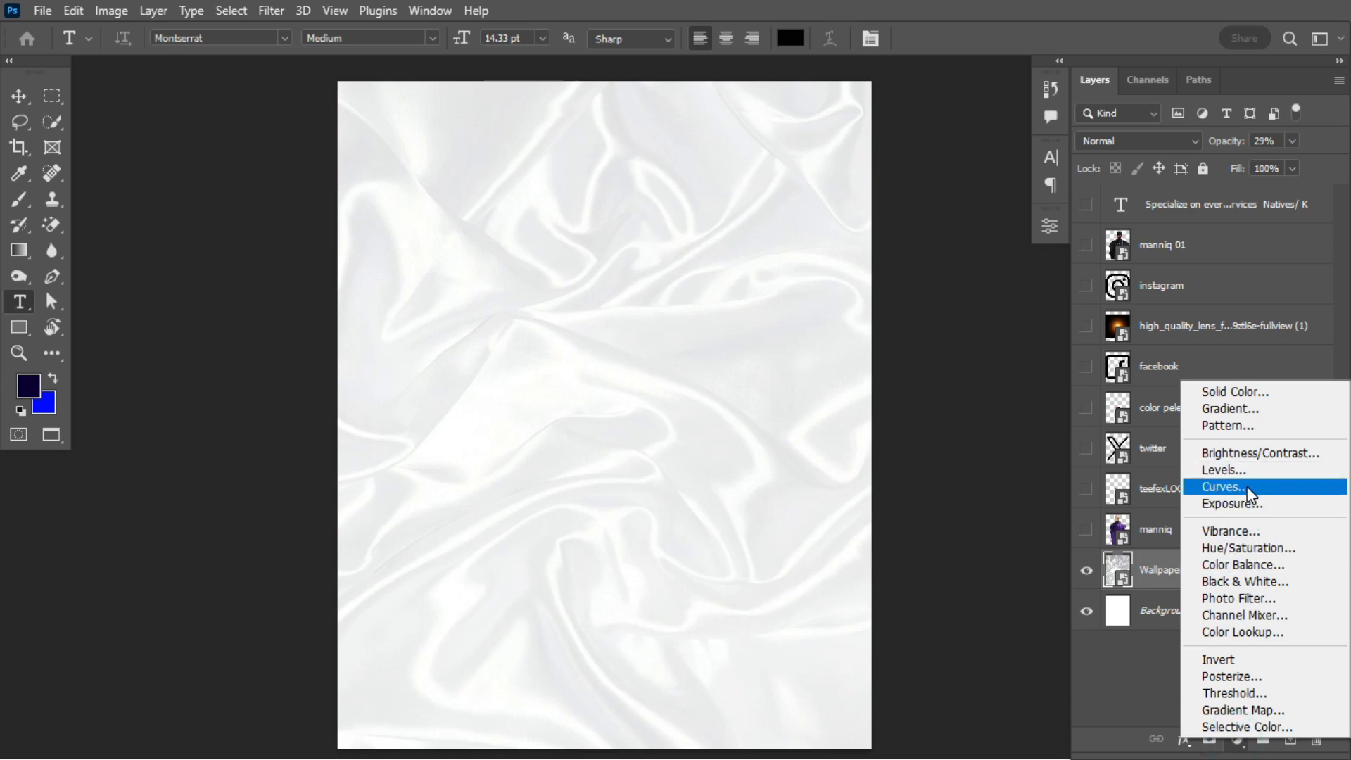
pyautogui.click(1248, 488)
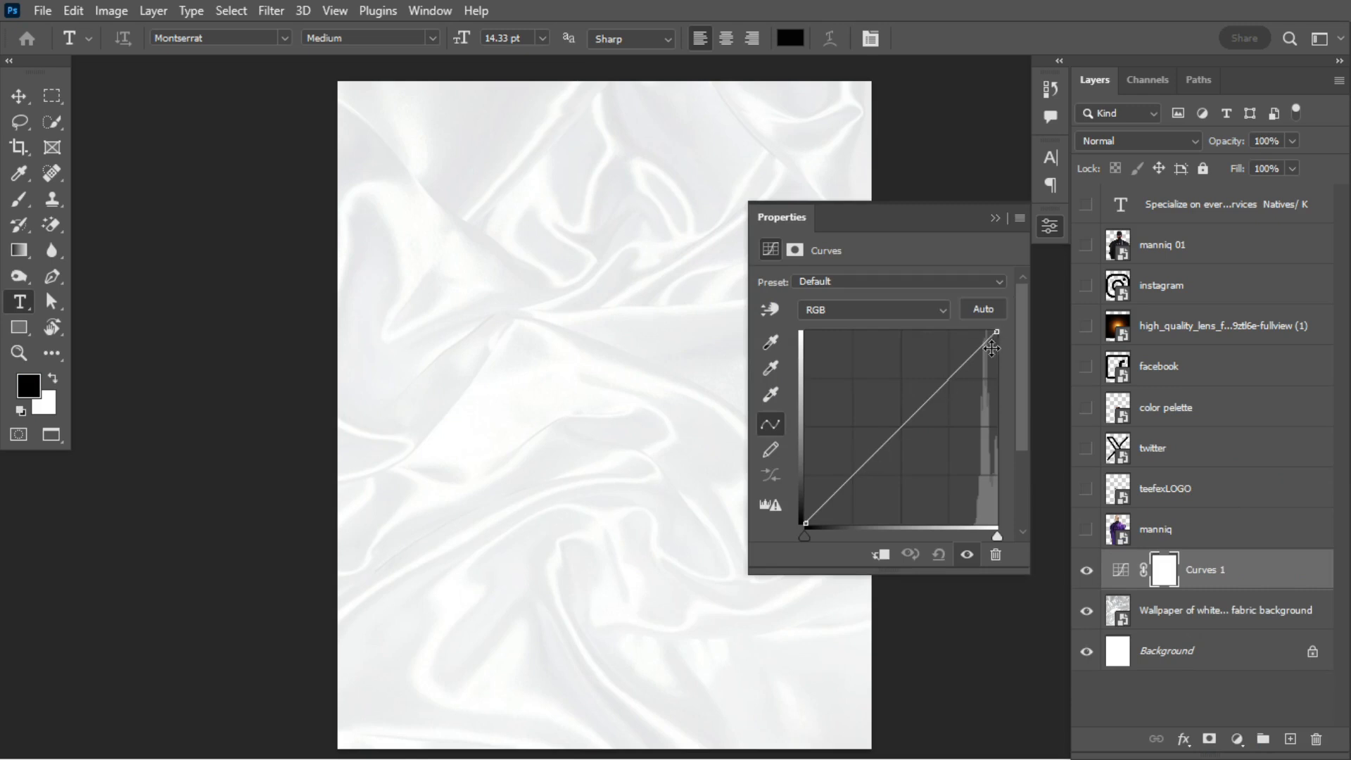
pyautogui.click(995, 332)
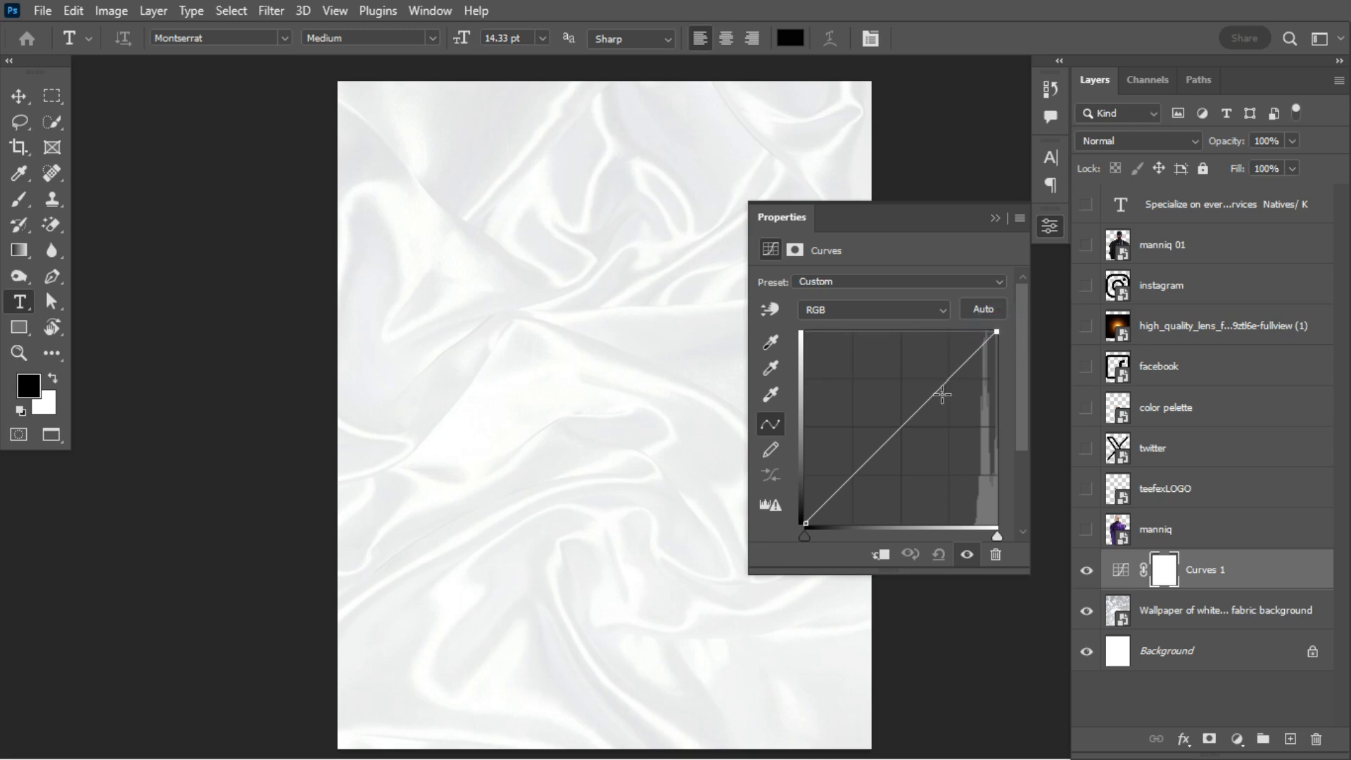
pyautogui.click(903, 428)
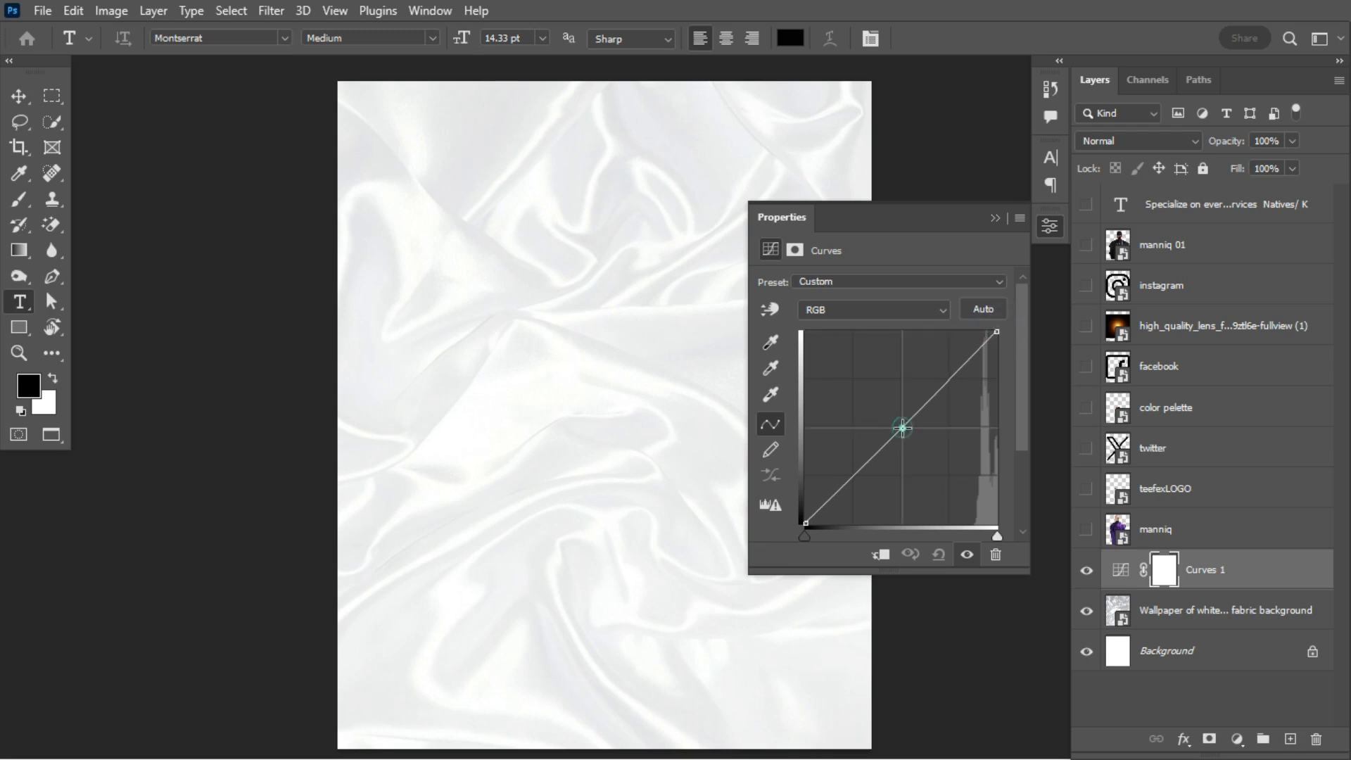
pyautogui.click(804, 524)
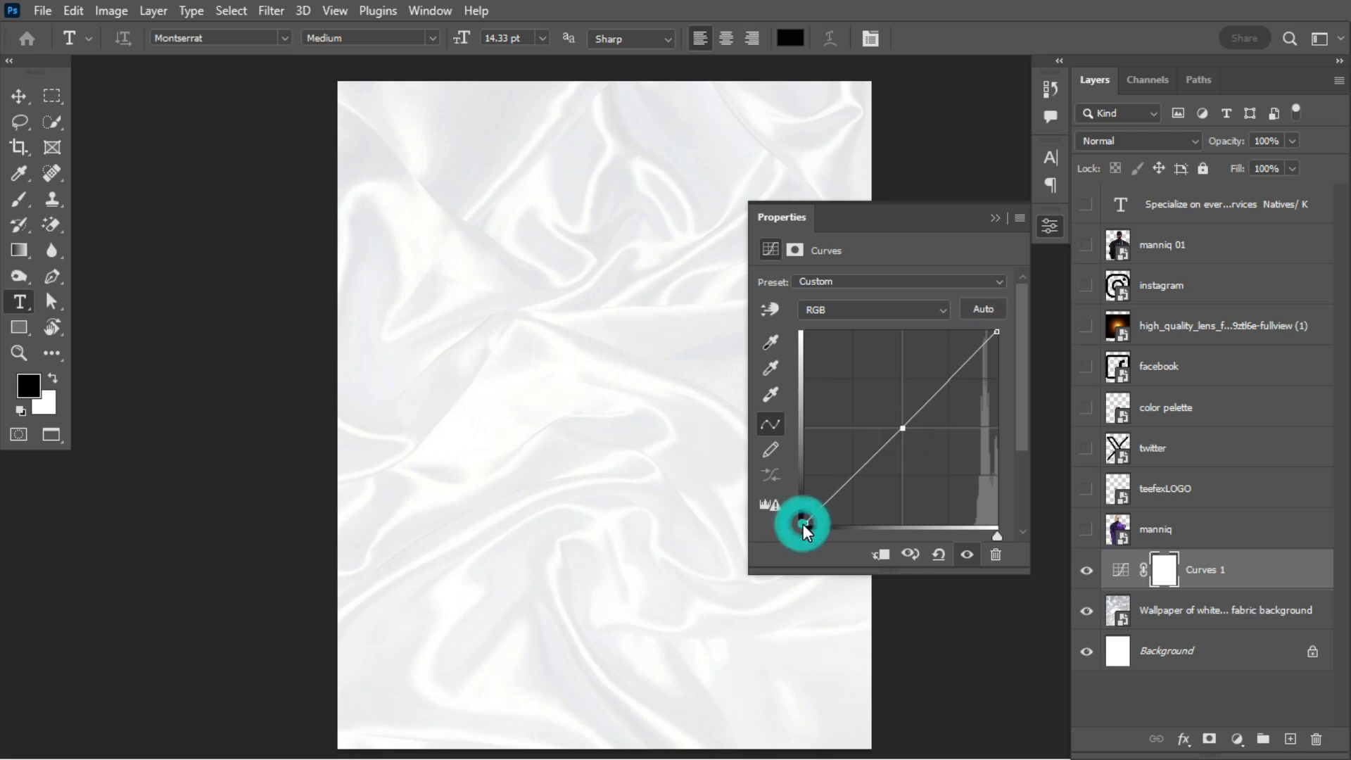
pyautogui.click(806, 524)
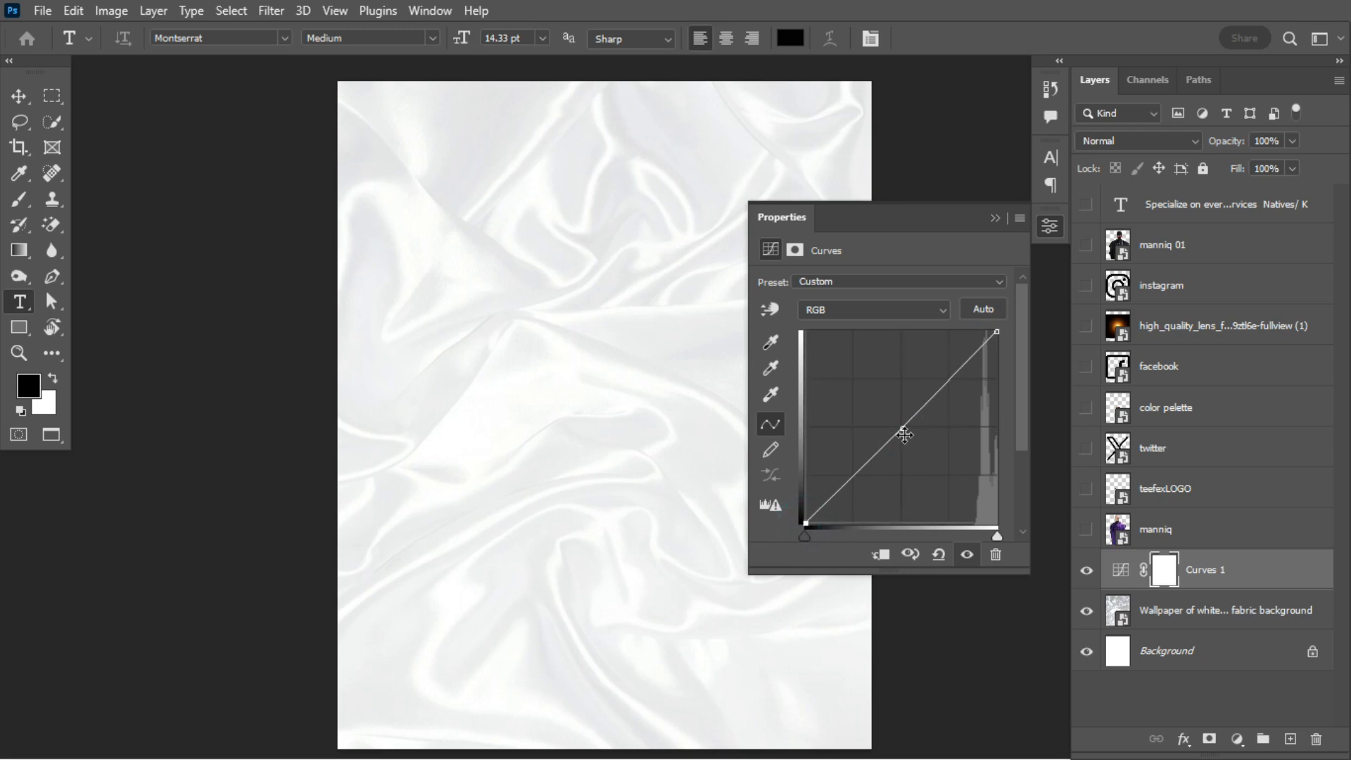
pyautogui.moveTo(903, 428); pyautogui.dragTo(846, 464)
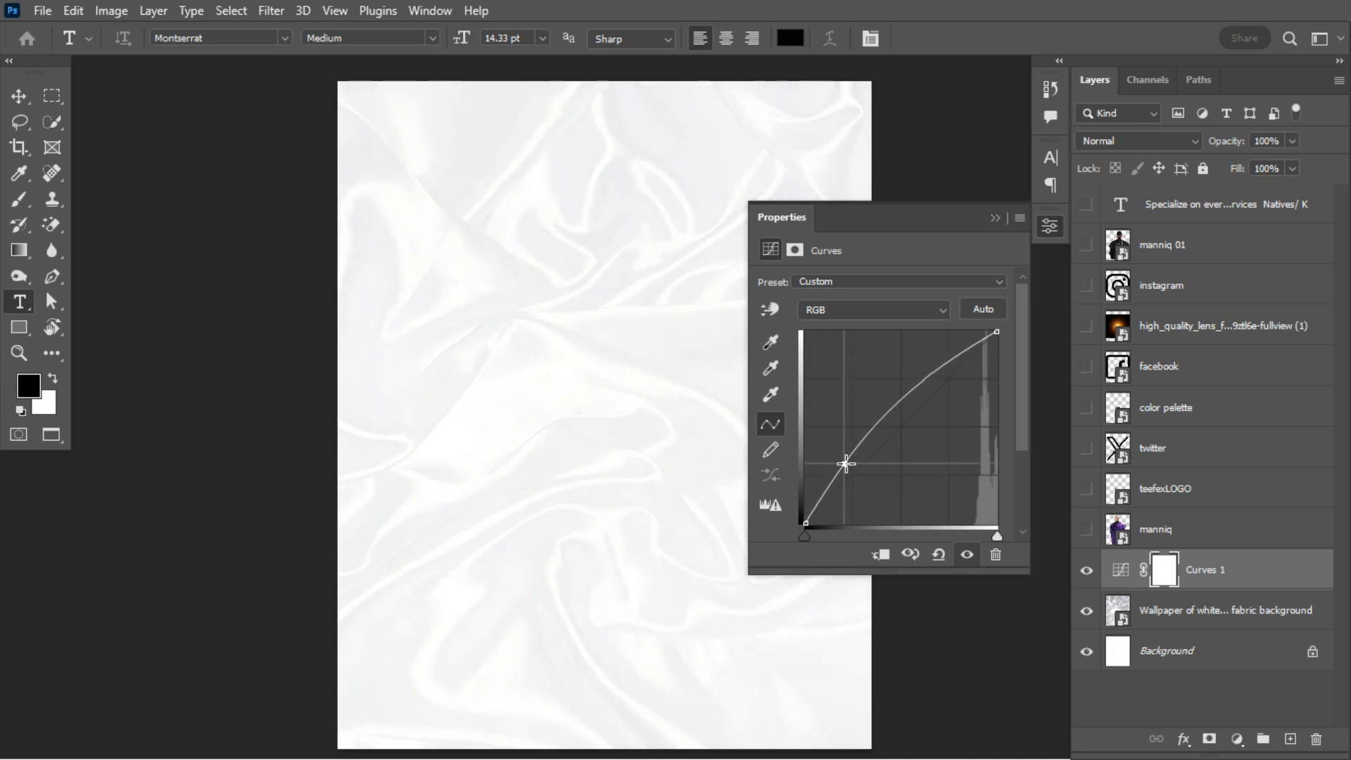
pyautogui.click(995, 218)
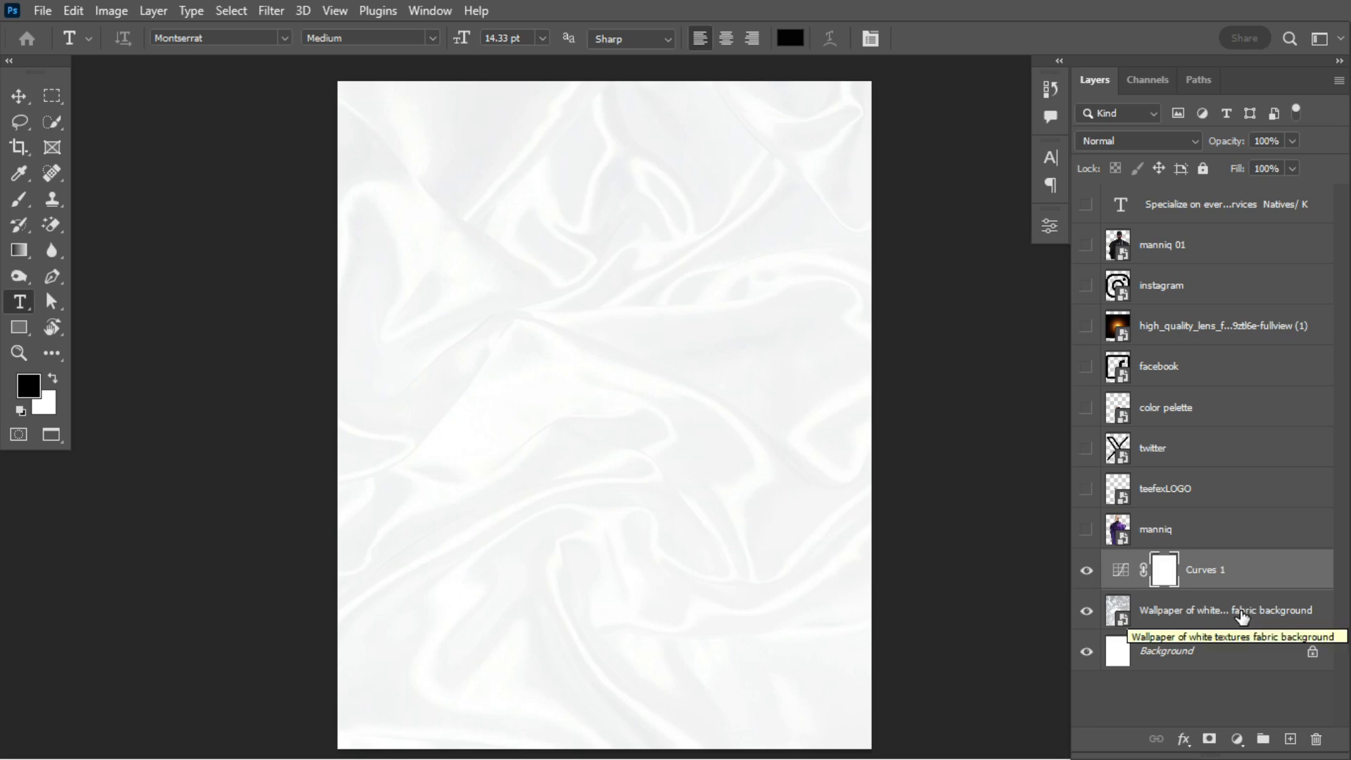
# Step: Create a NOISE layer in Soft Light mode filled with 50% gray and convert it to a smart object
pyautogui.hotkey('ctrl', 'shift', 'n')
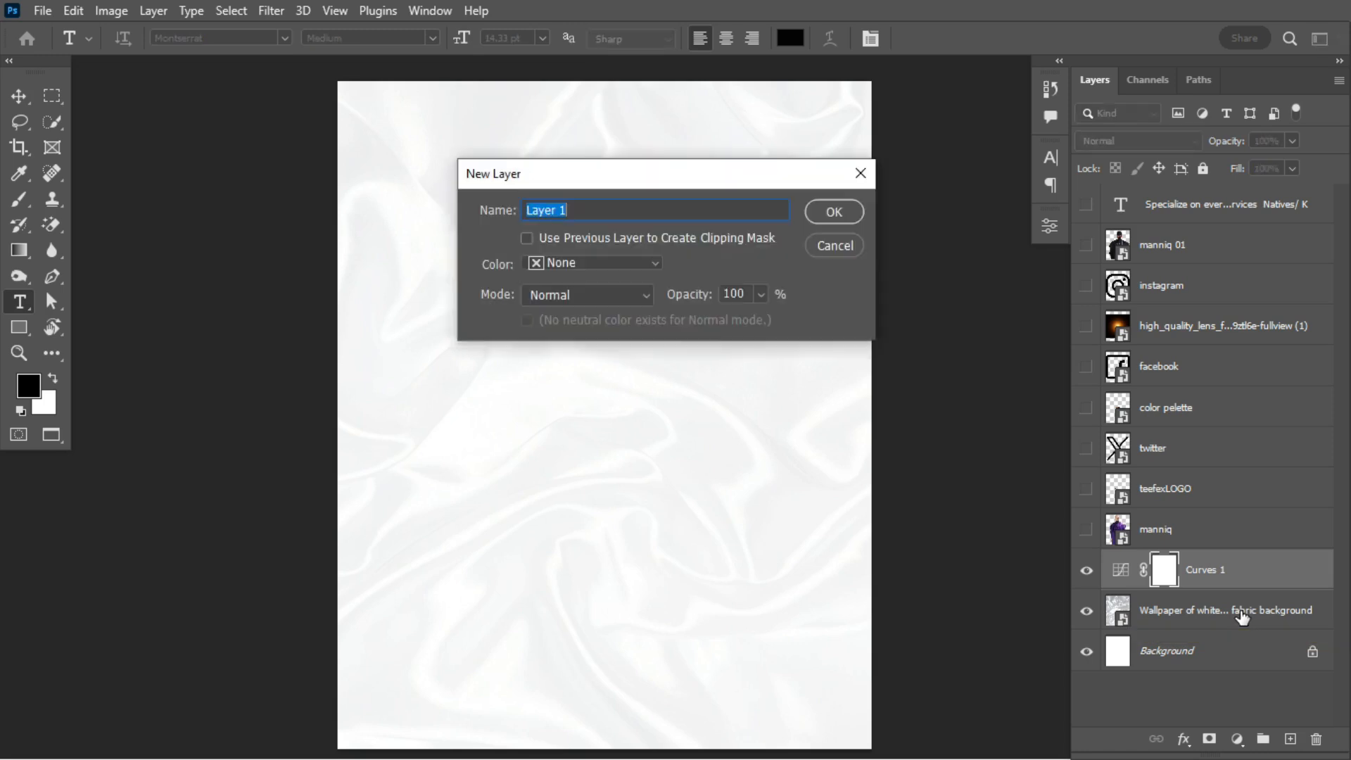
pyautogui.write('NOISE')
pyautogui.click(631, 301)
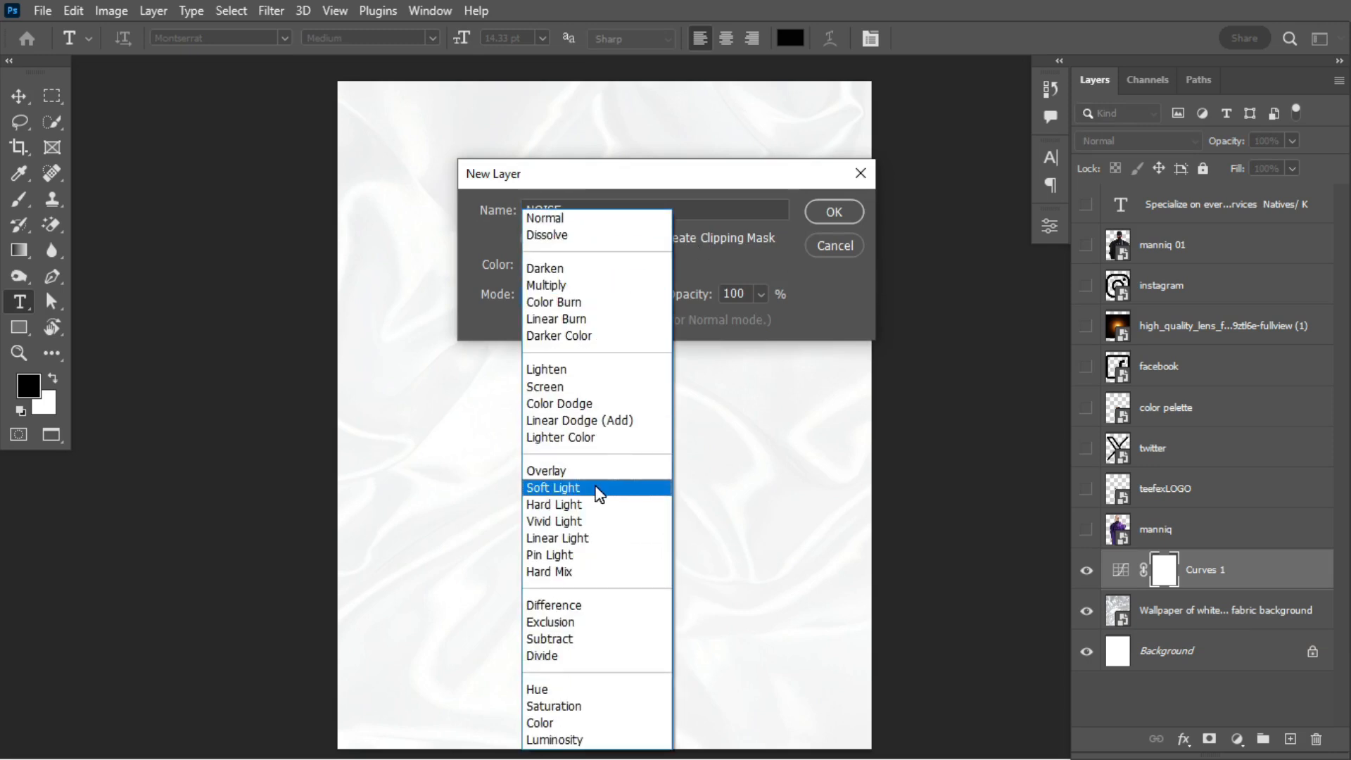
pyautogui.click(597, 488)
pyautogui.click(634, 319)
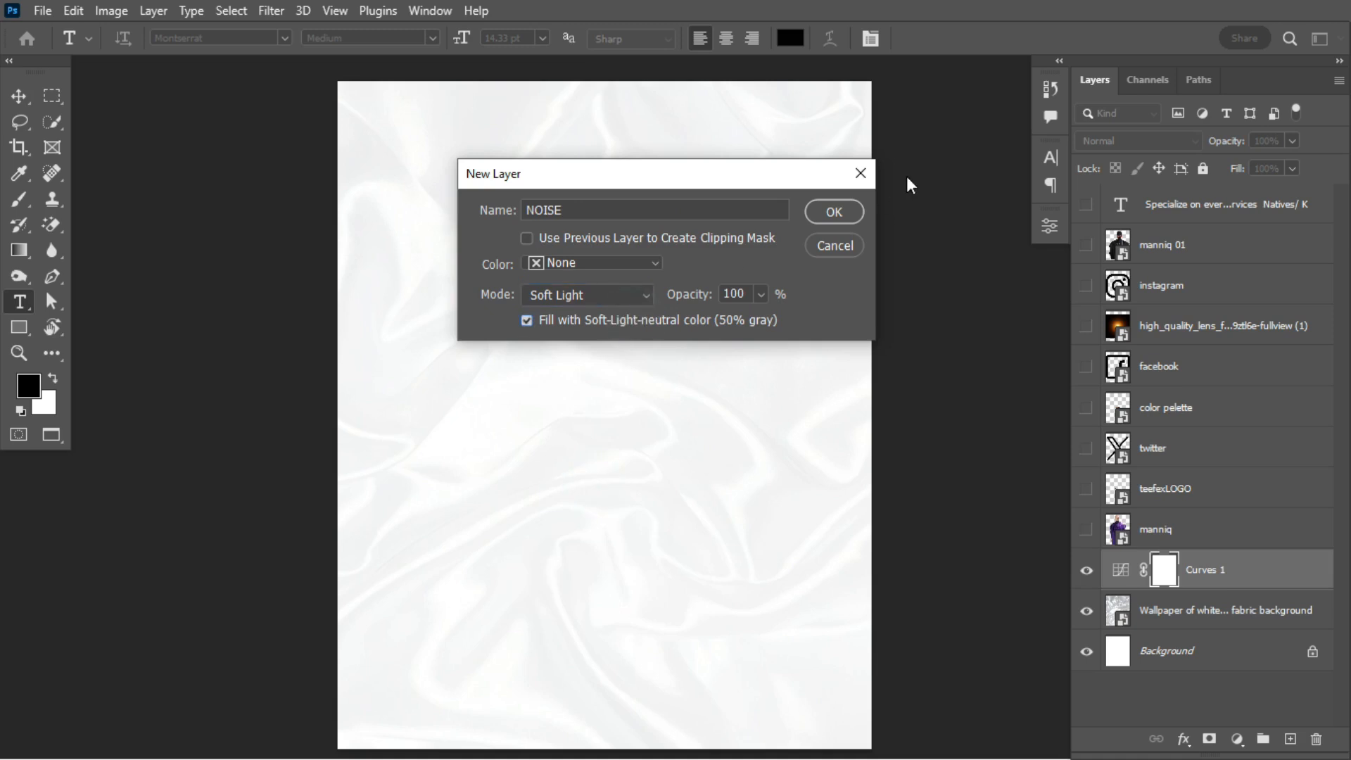
pyautogui.click(835, 211)
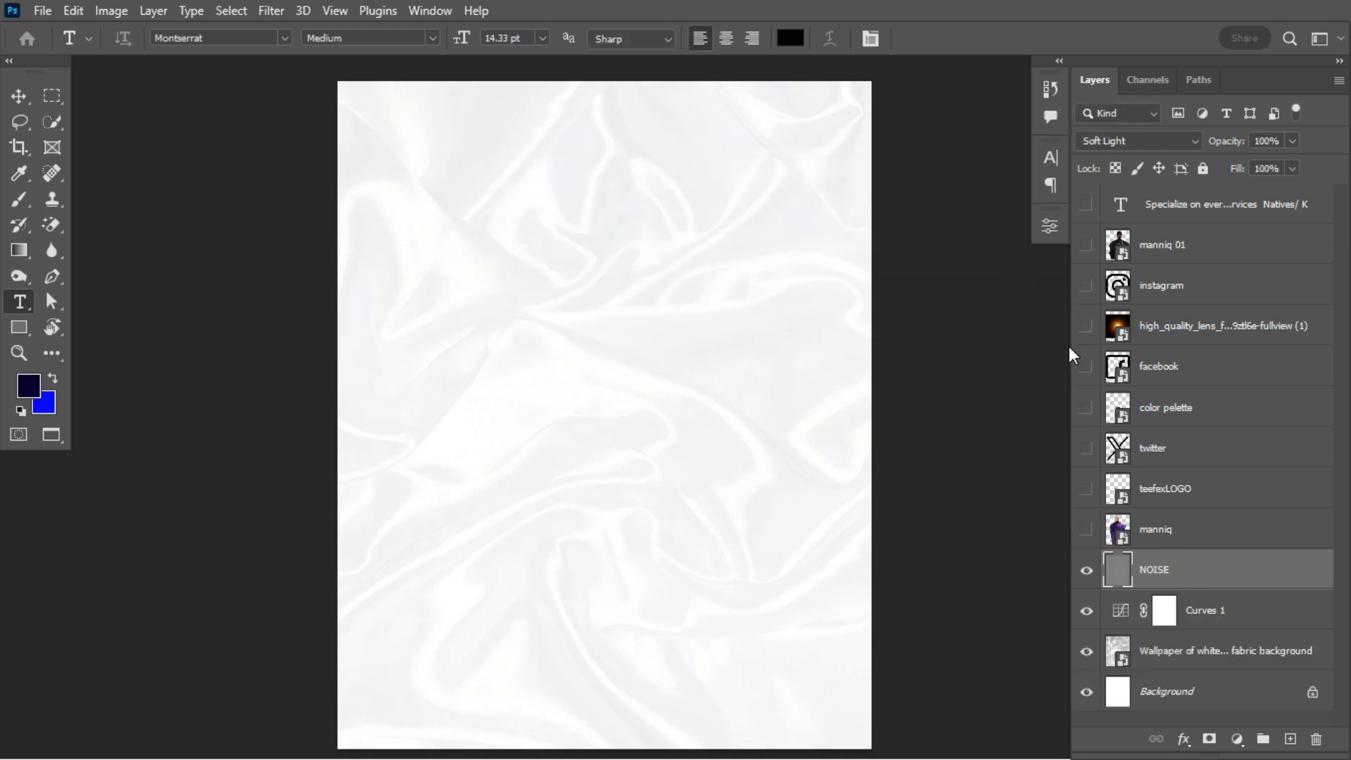
pyautogui.rightClick(1237, 569)
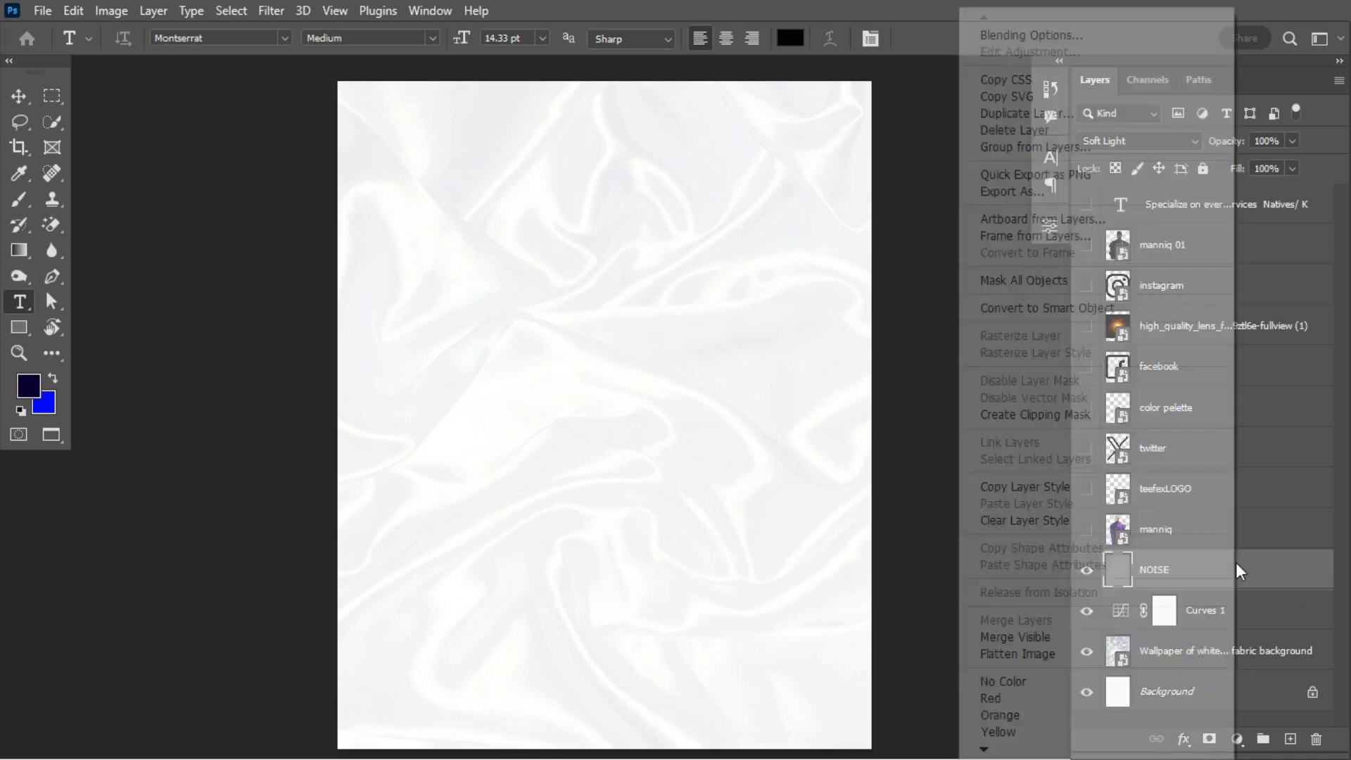
pyautogui.click(1175, 309)
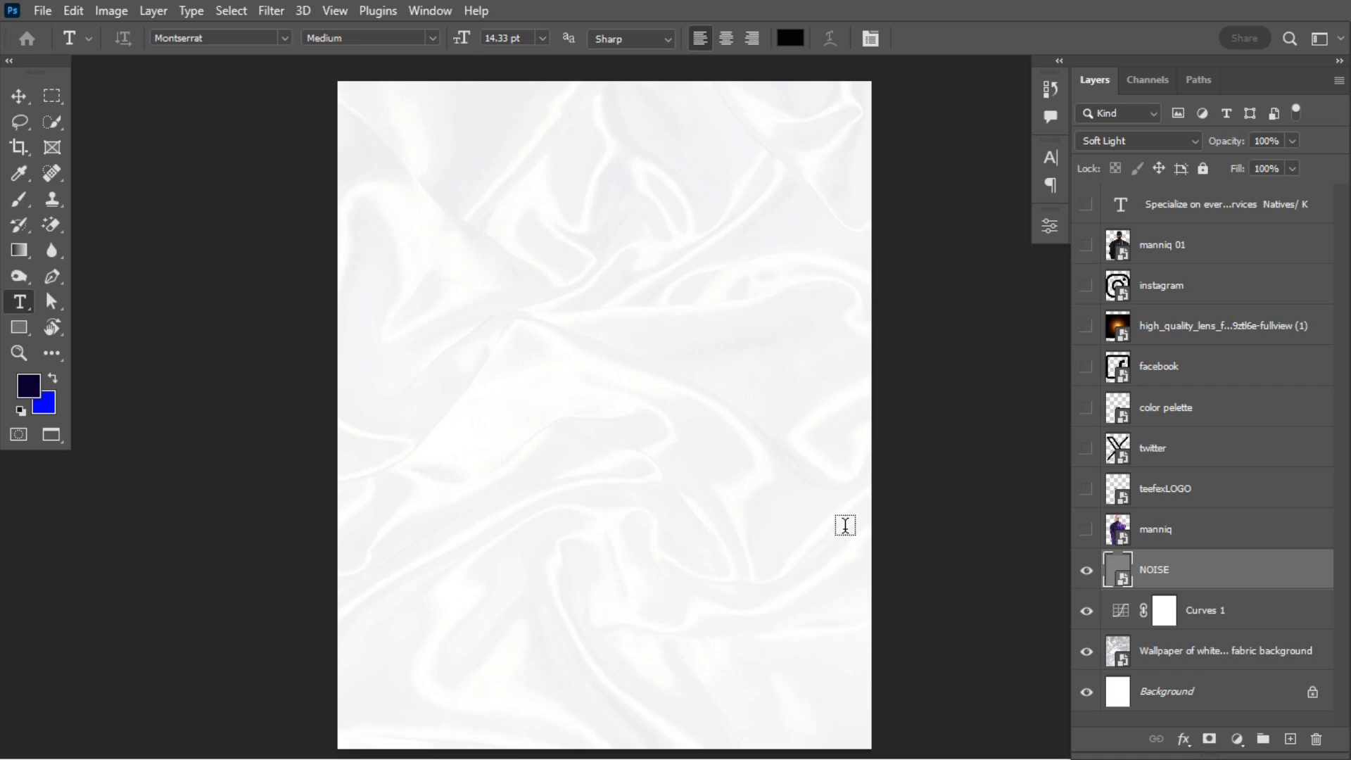
# Step: Apply an Add Noise smart filter to the NOISE layer at 24.43%, Uniform and Monochromatic, and collapse its filter list
pyautogui.click(271, 10)
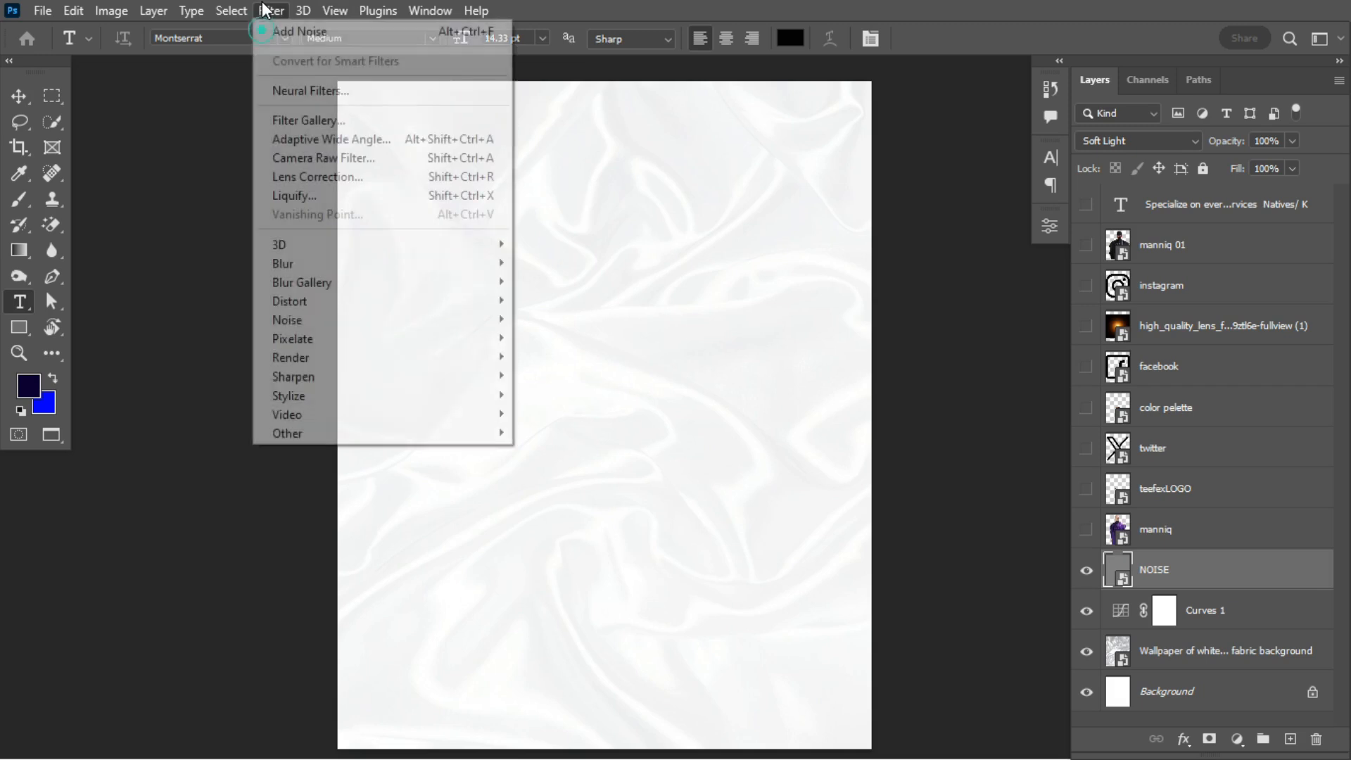
pyautogui.moveTo(403, 325)
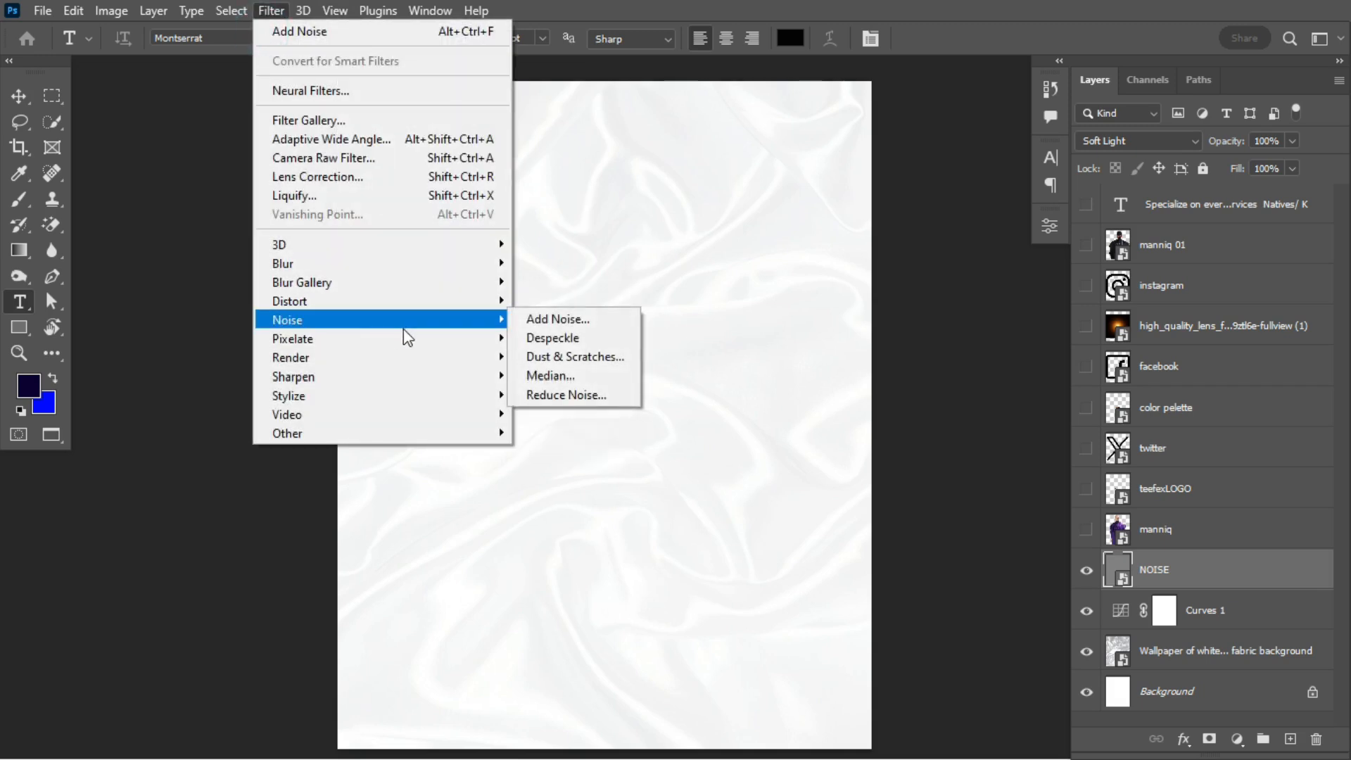
pyautogui.click(539, 318)
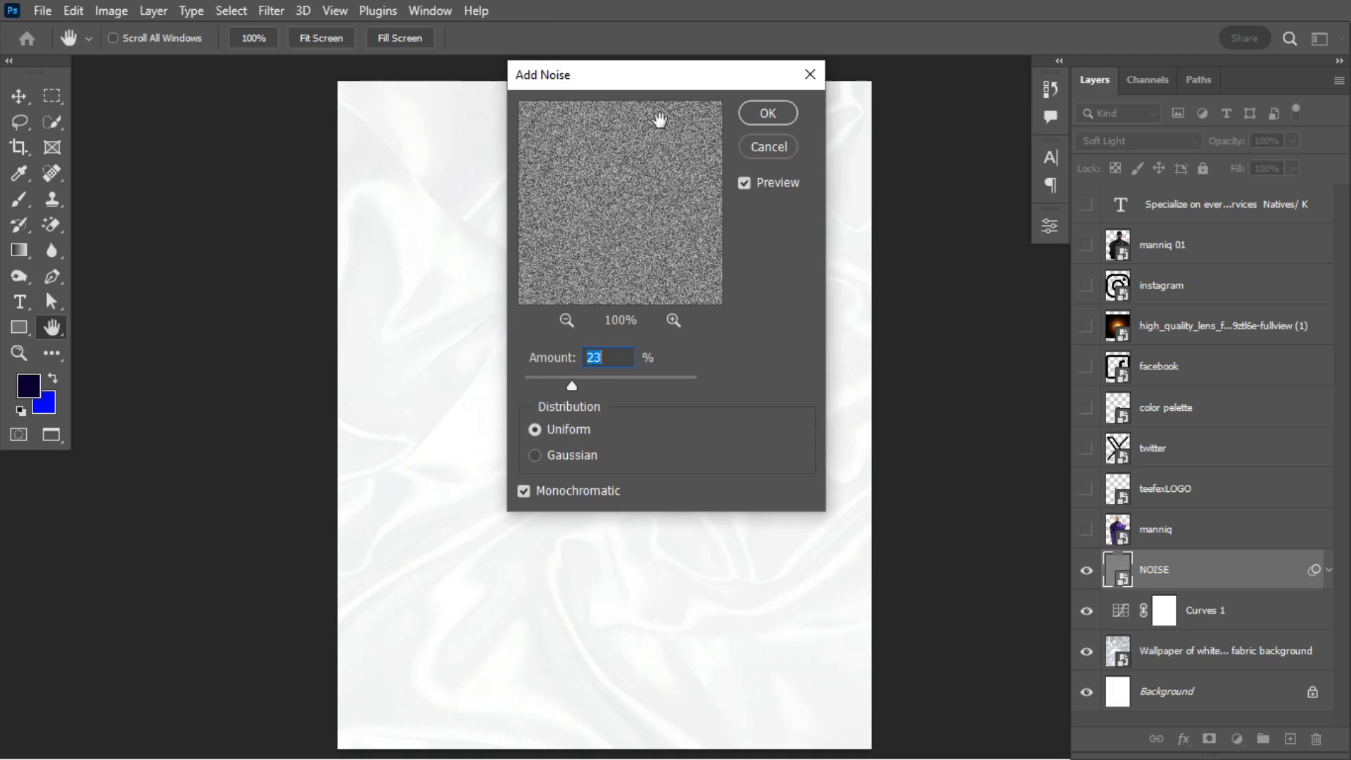
pyautogui.moveTo(665, 86); pyautogui.dragTo(925, 124)
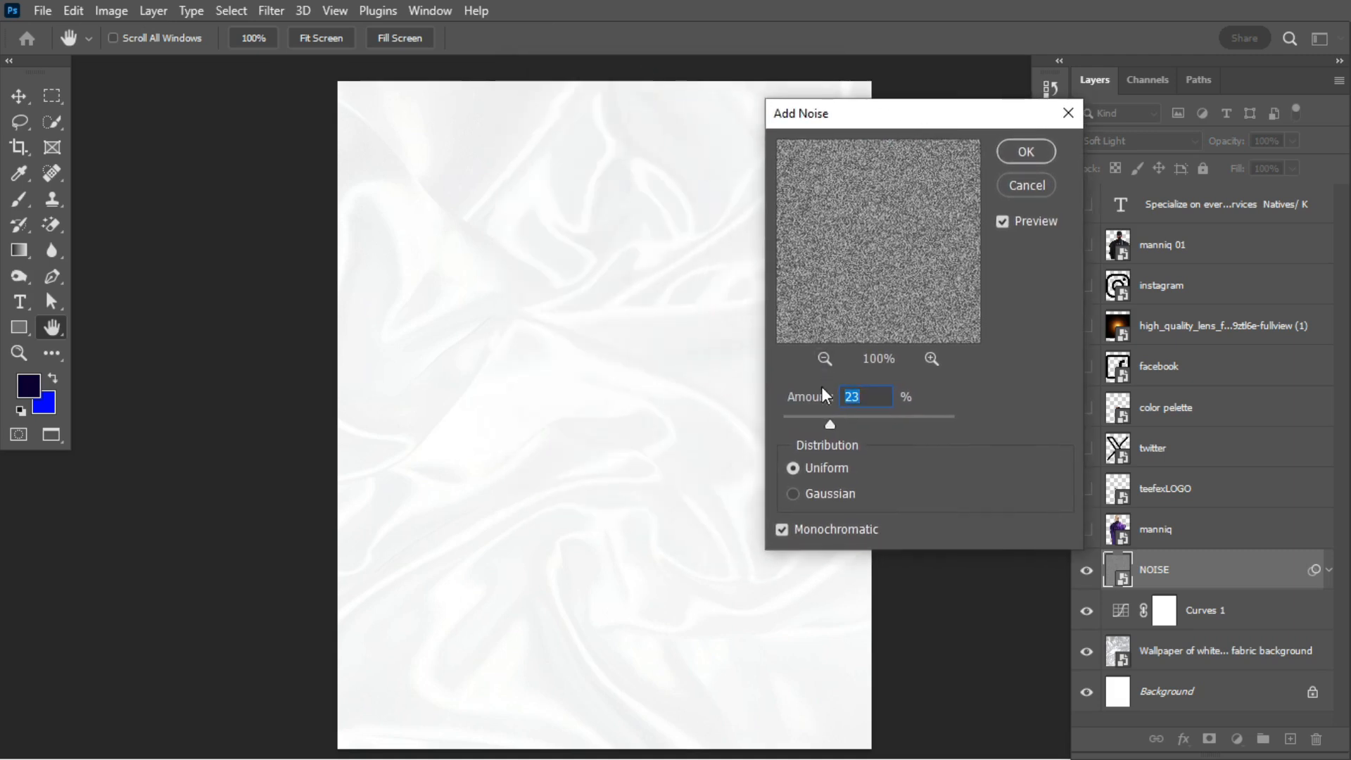
pyautogui.moveTo(838, 421)
pyautogui.mouseDown()
pyautogui.moveTo(858, 421)
pyautogui.moveTo(815, 413)
pyautogui.moveTo(833, 414)
pyautogui.mouseUp()
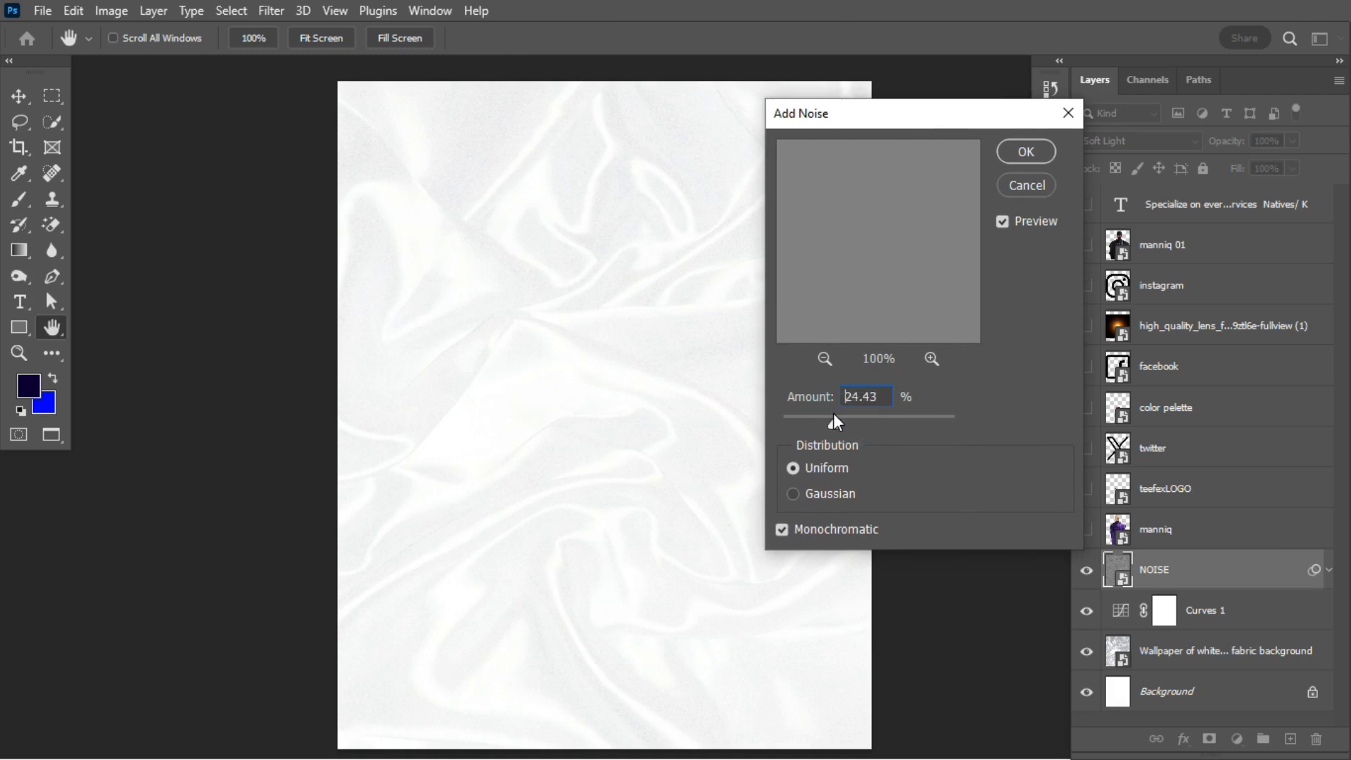
pyautogui.moveTo(926, 125); pyautogui.dragTo(977, 123)
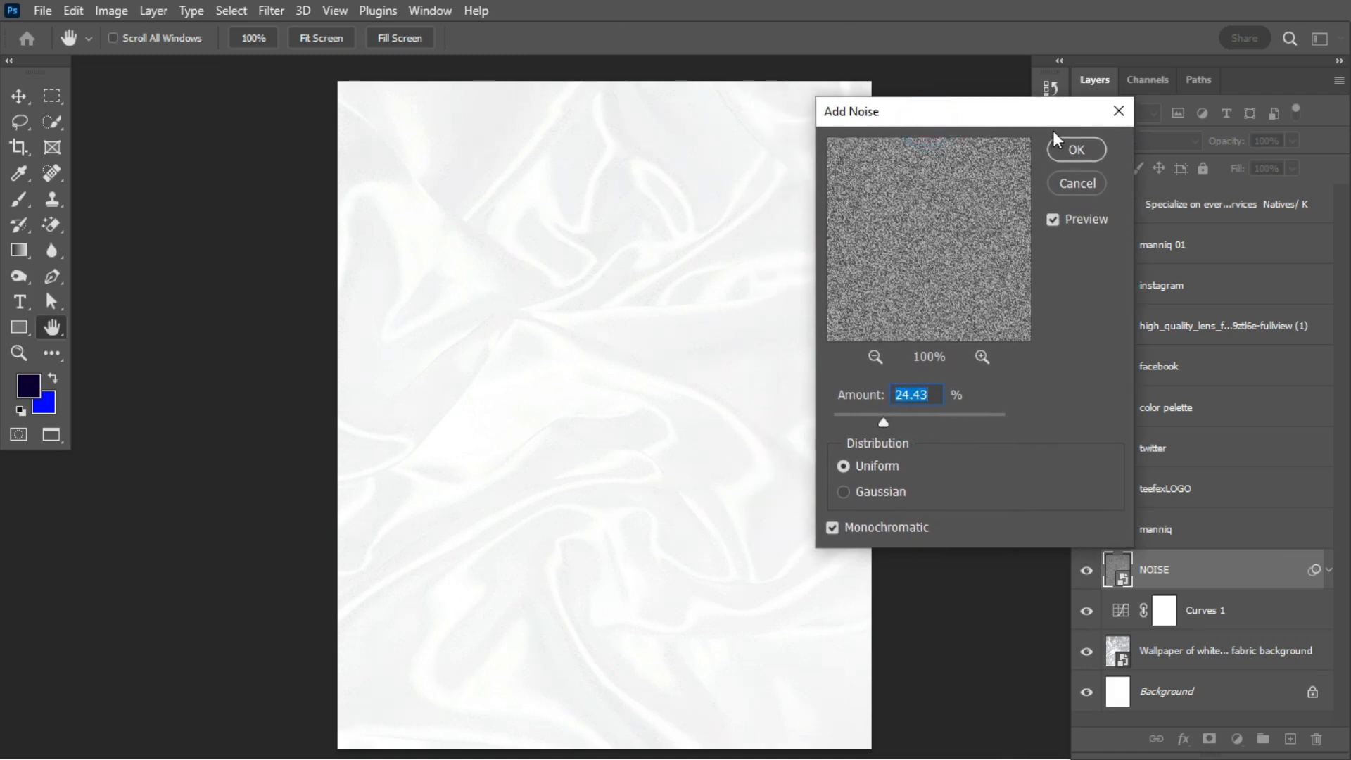
pyautogui.click(1075, 150)
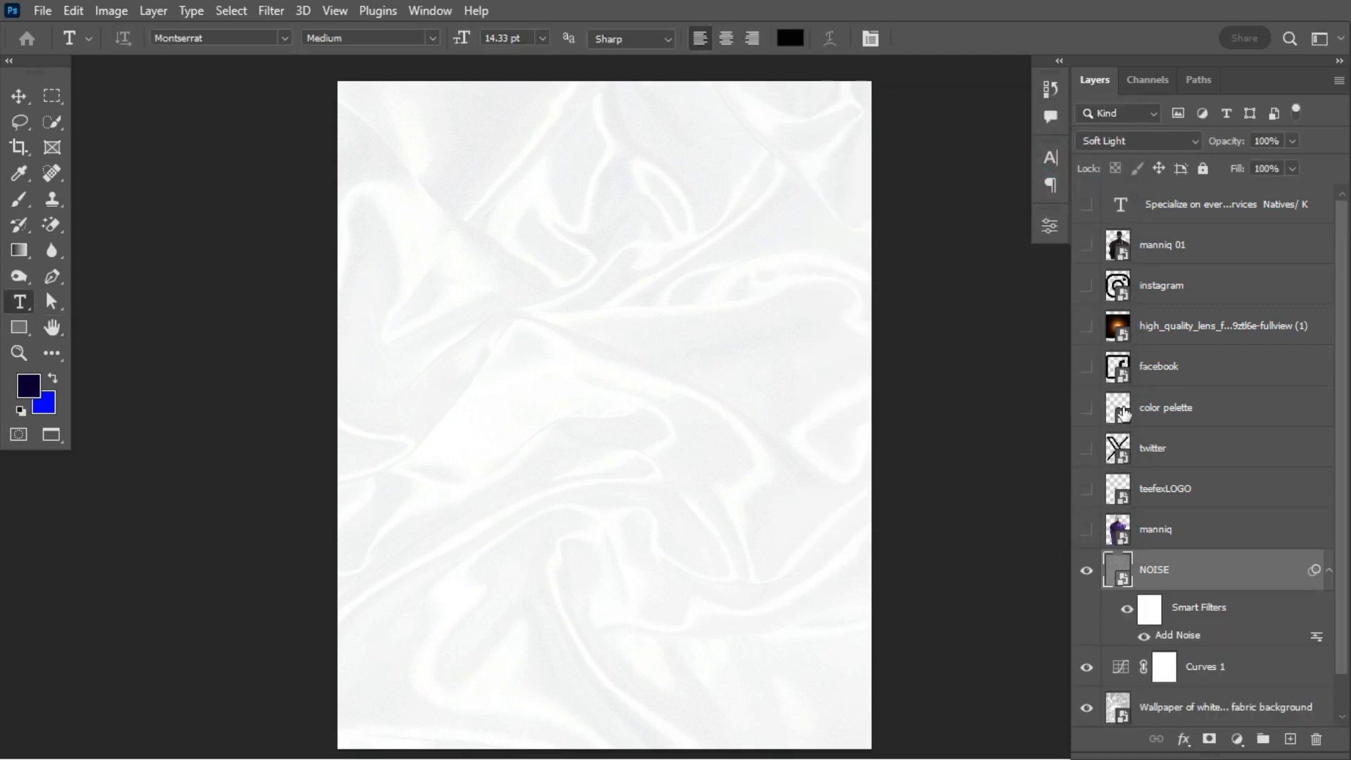
pyautogui.click(1329, 570)
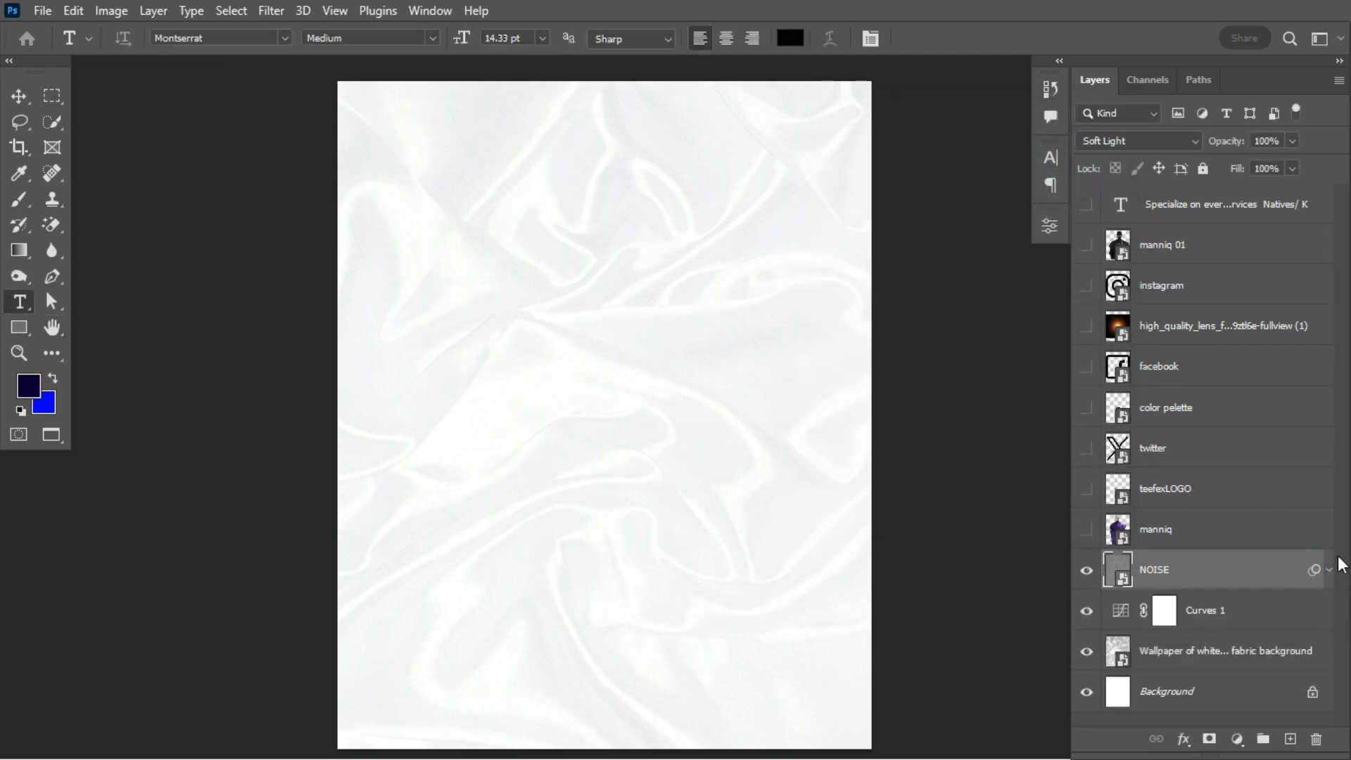
# Step: Group the NOISE, Curves 1 and white fabric wallpaper layers and name the group BG
pyautogui.click(1187, 564)
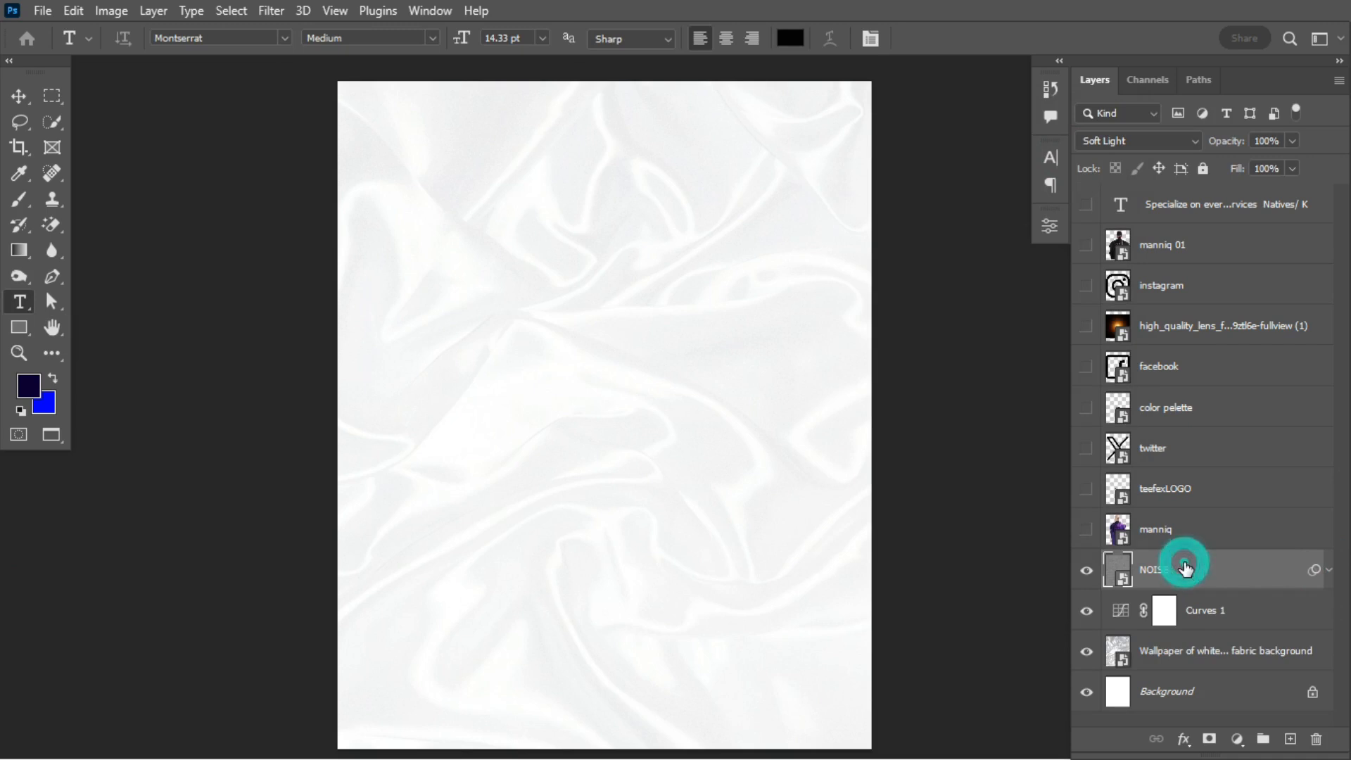
pyautogui.keyDown('shift'); pyautogui.click(1179, 656); pyautogui.keyUp('shift')
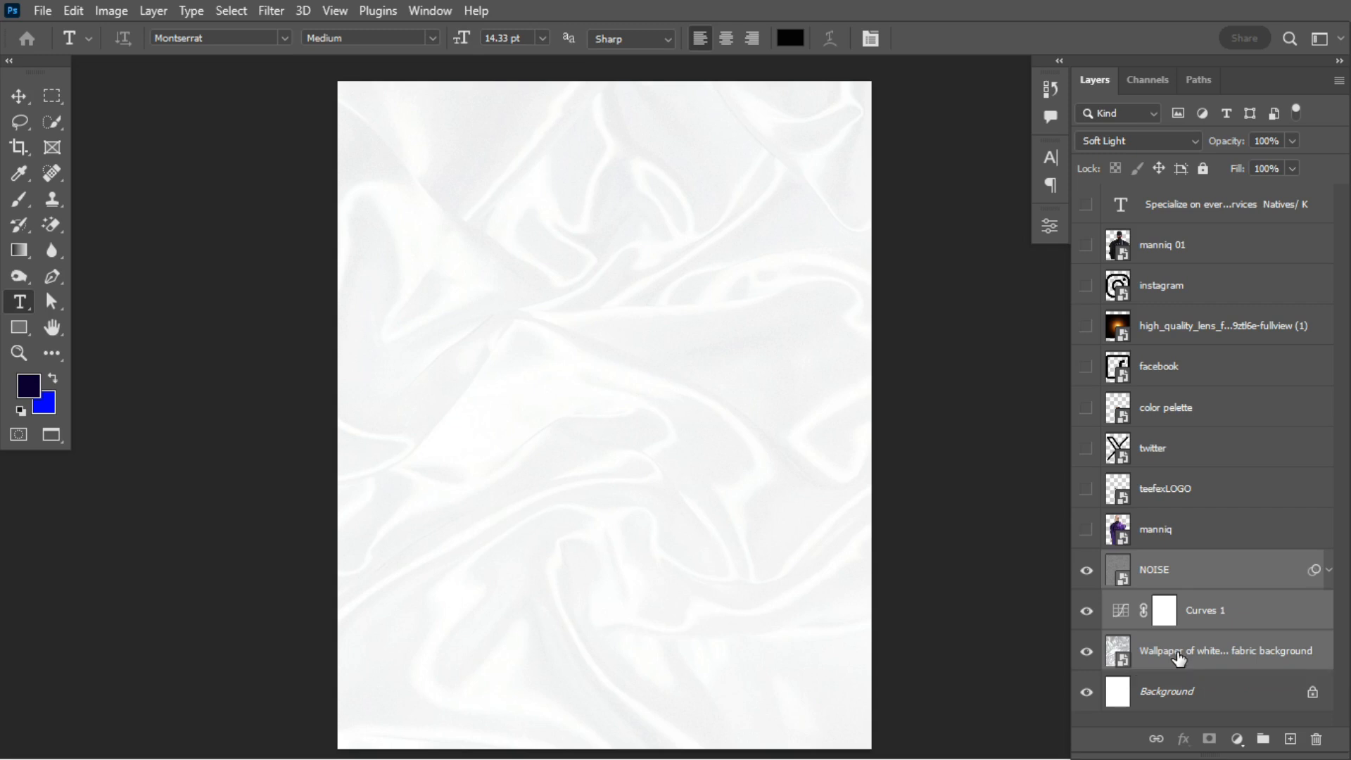
pyautogui.hotkey('ctrl', 'g')
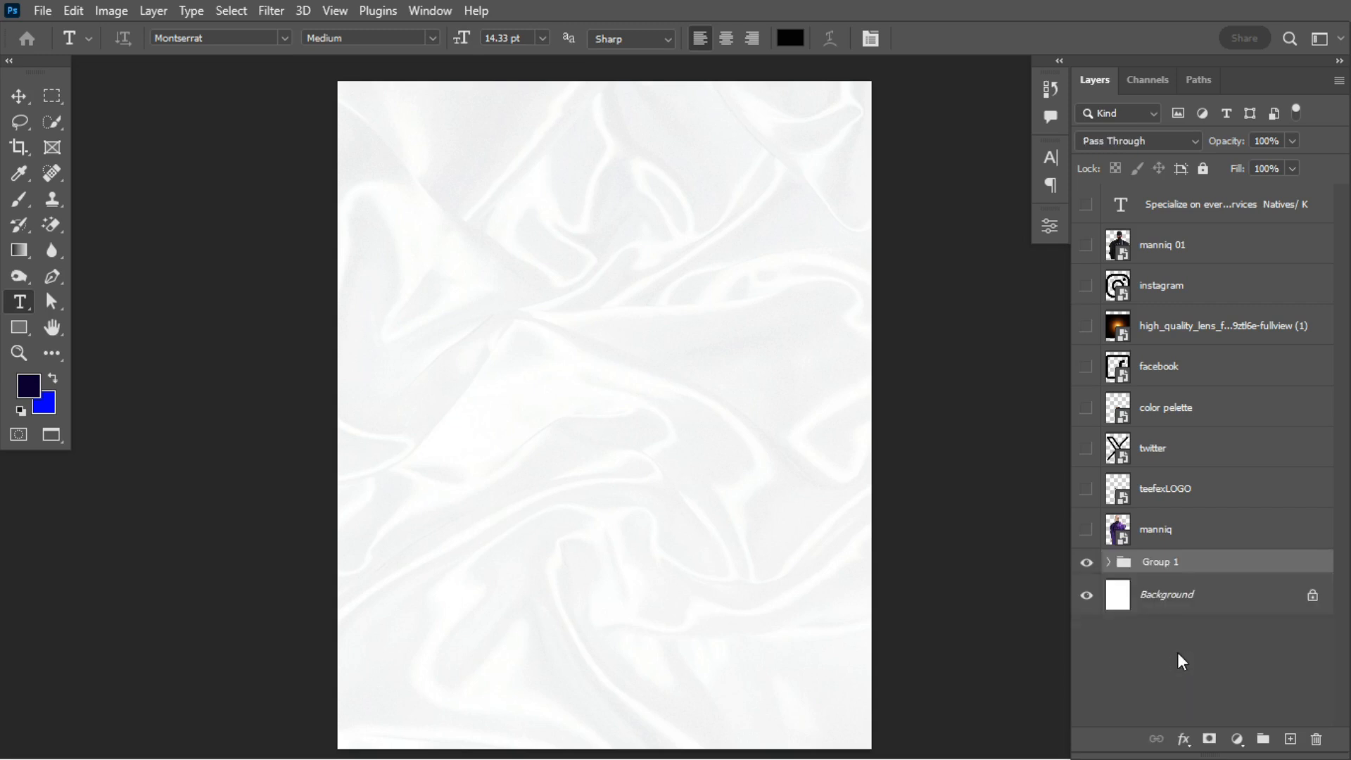
pyautogui.doubleClick(1161, 563)
pyautogui.write('BG')
pyautogui.press('Return')
# Step: Show the manniq layer, move manniq 01 directly above it and make manniq 01 visible
pyautogui.click(1087, 529)
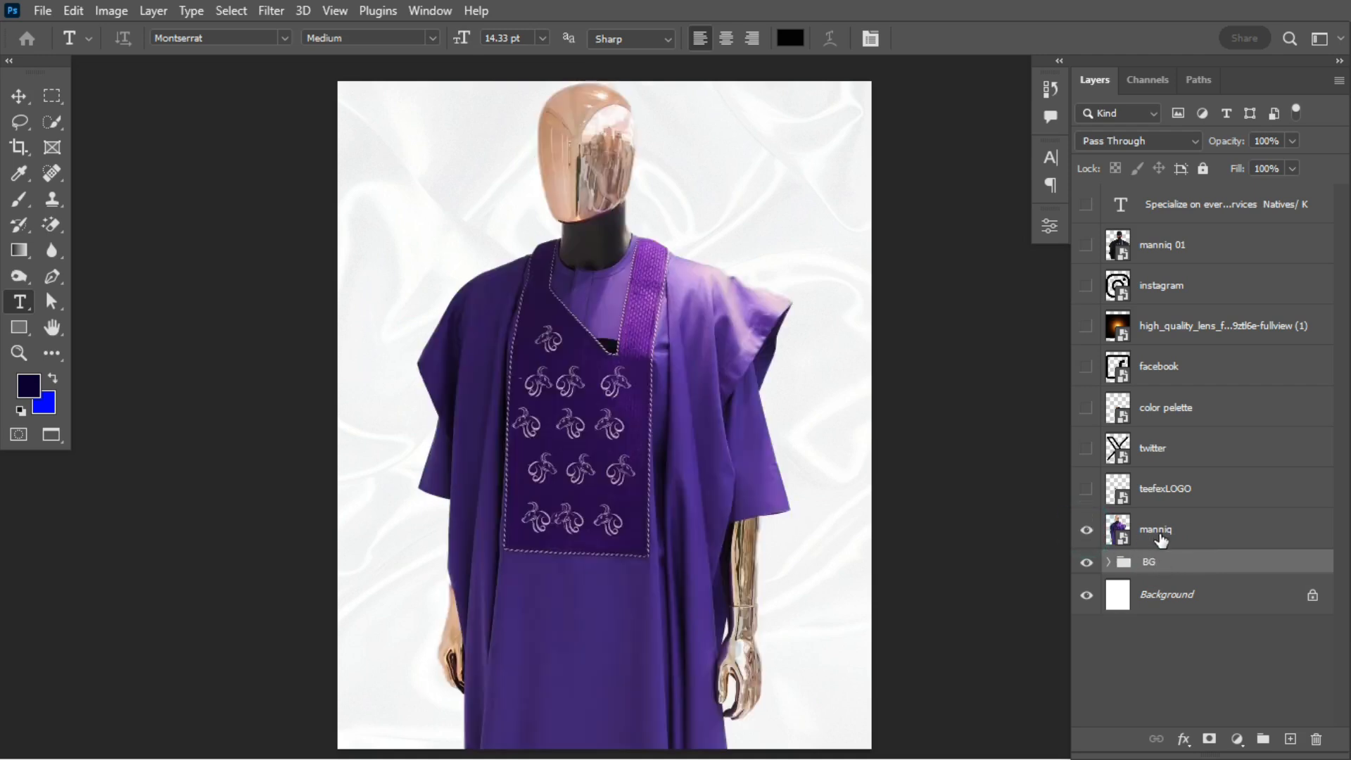
pyautogui.click(1155, 535)
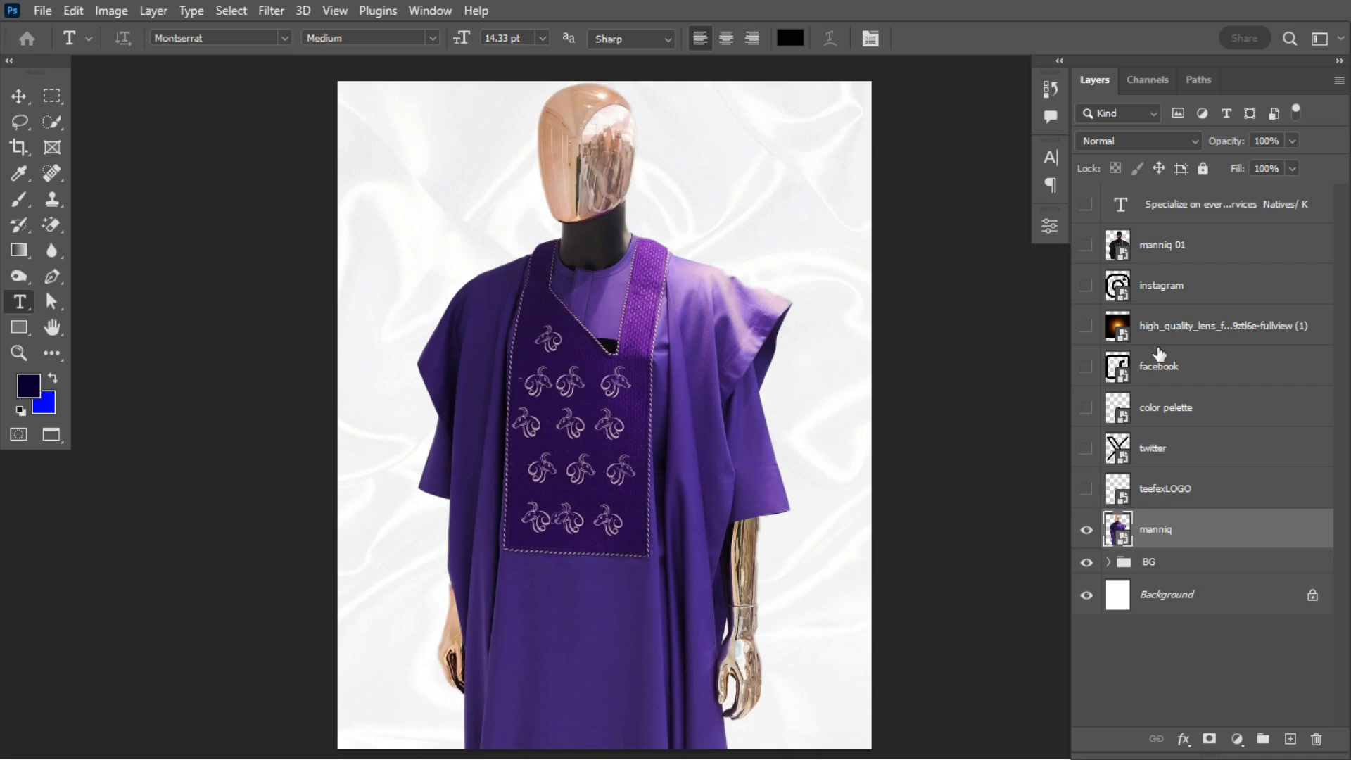
pyautogui.moveTo(1194, 243); pyautogui.dragTo(1173, 520)
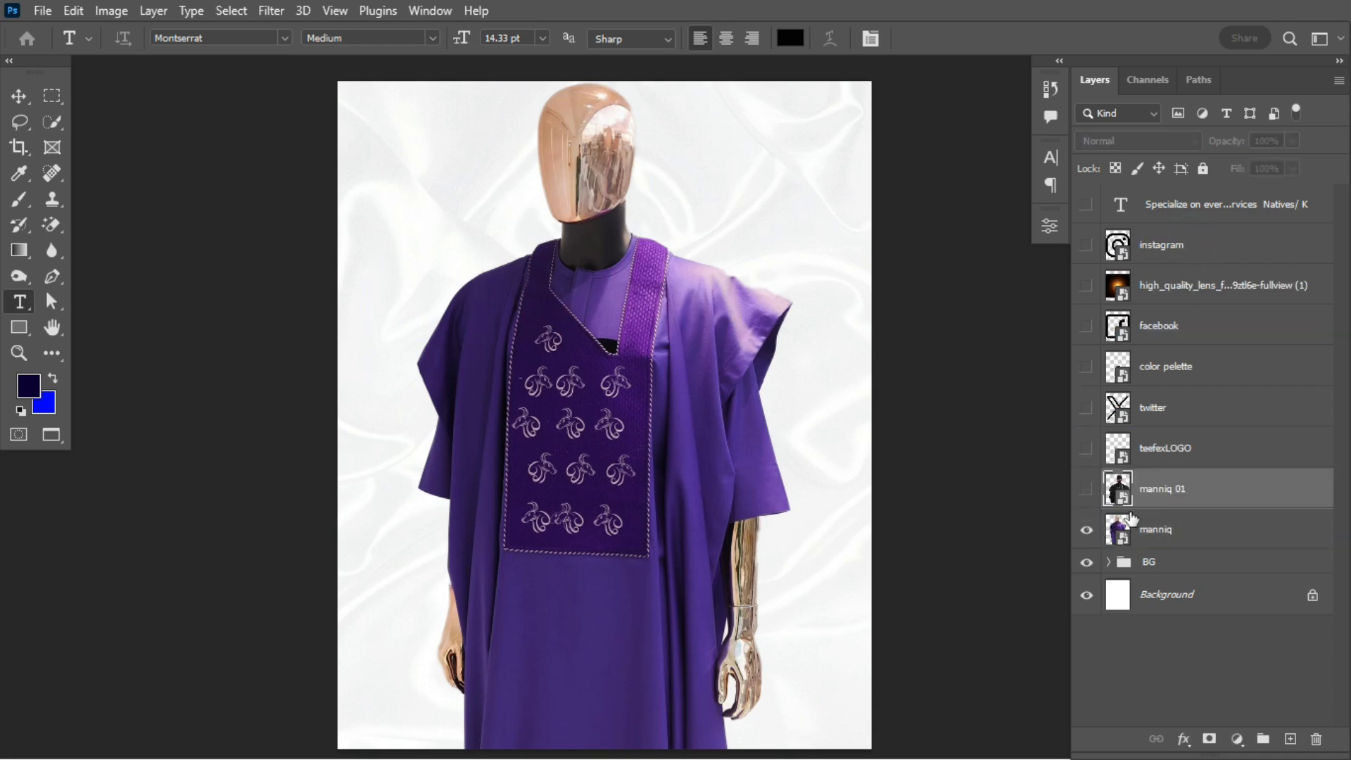
pyautogui.click(1087, 490)
pyautogui.click(1186, 496)
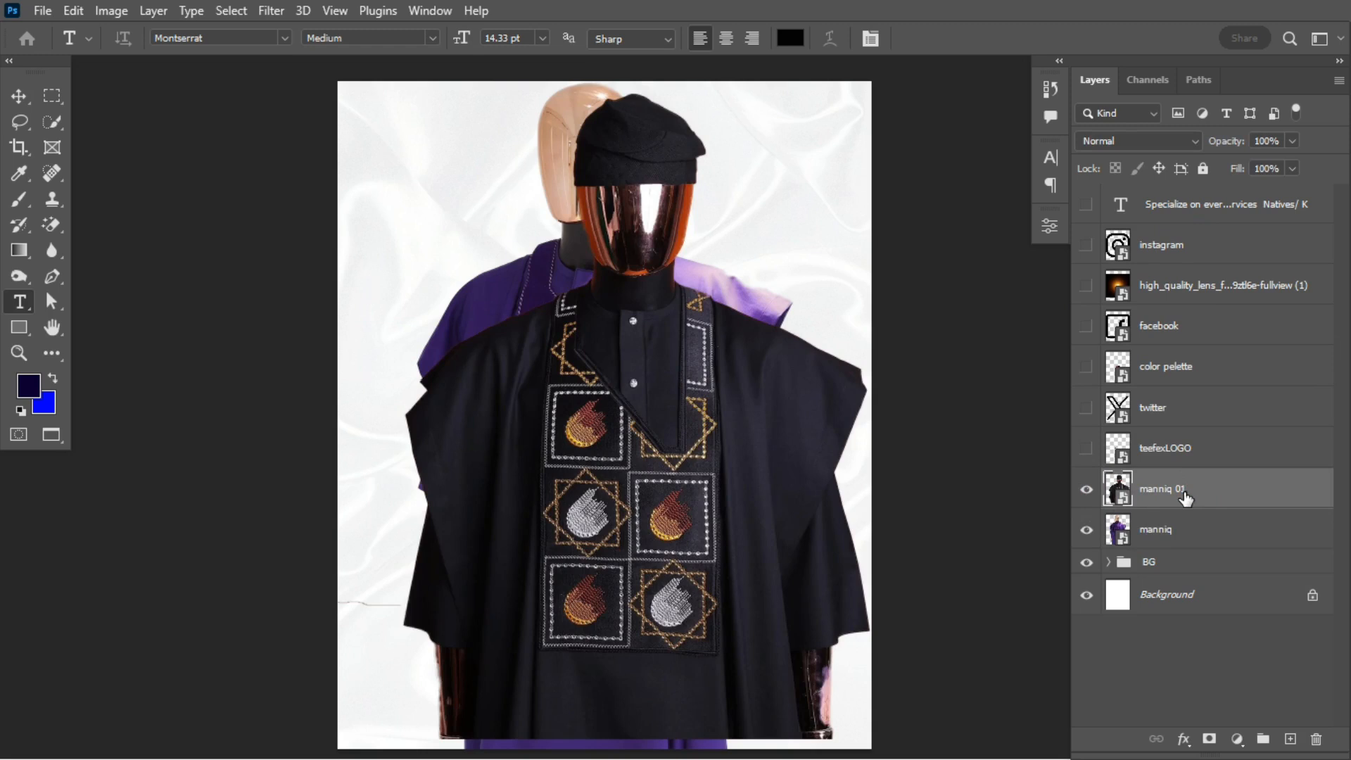
# Step: Convert the manniq 01 layer to a smart object
pyautogui.keyDown('shift'); pyautogui.click(1170, 533); pyautogui.keyUp('shift')
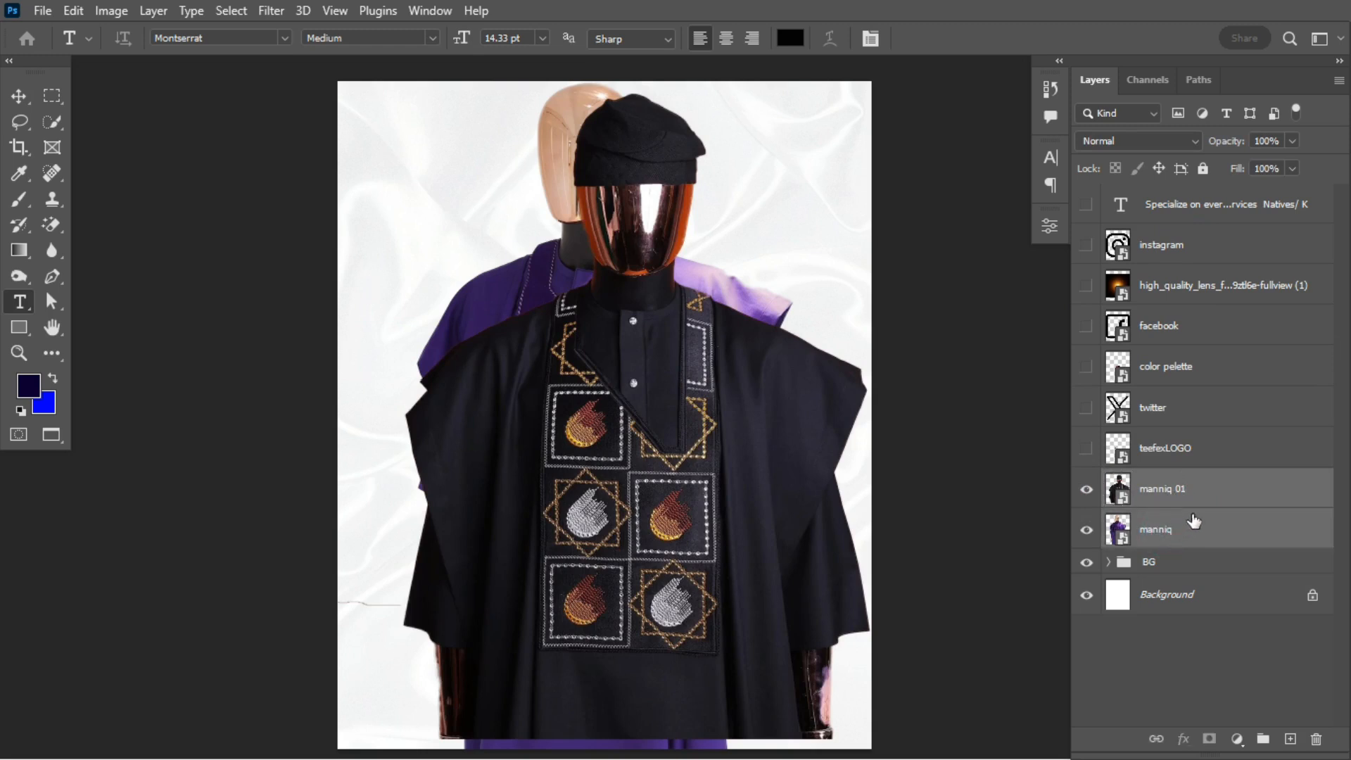
pyautogui.click(1119, 496)
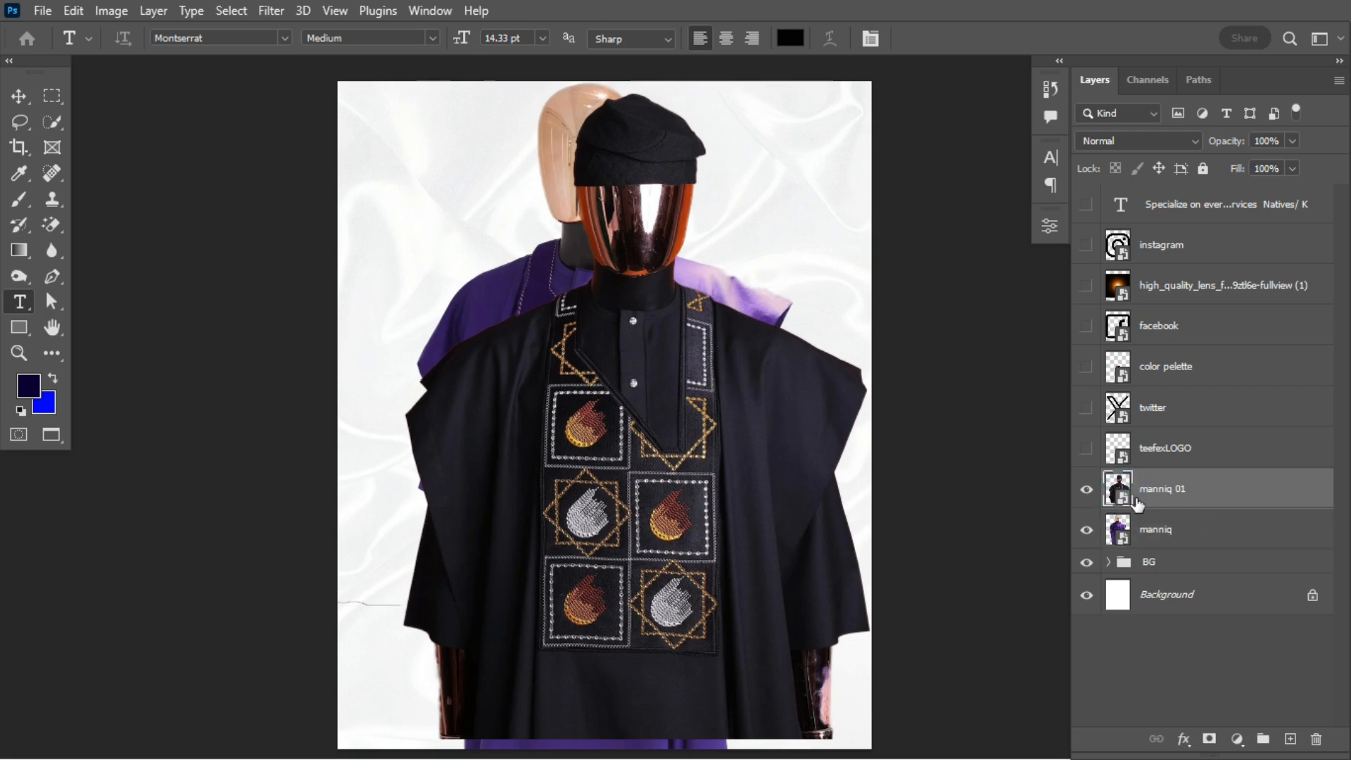
pyautogui.click(1155, 531)
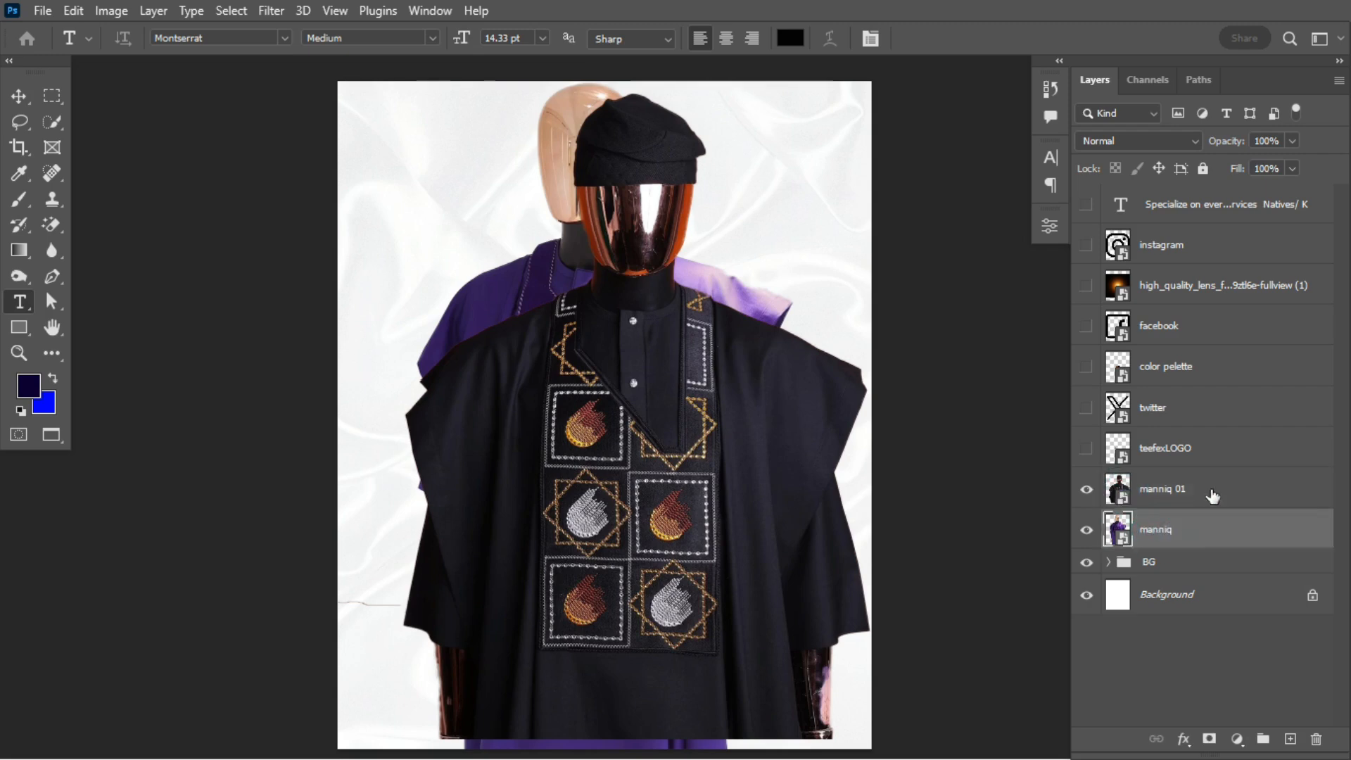
pyautogui.click(1209, 488)
pyautogui.rightClick(1210, 489)
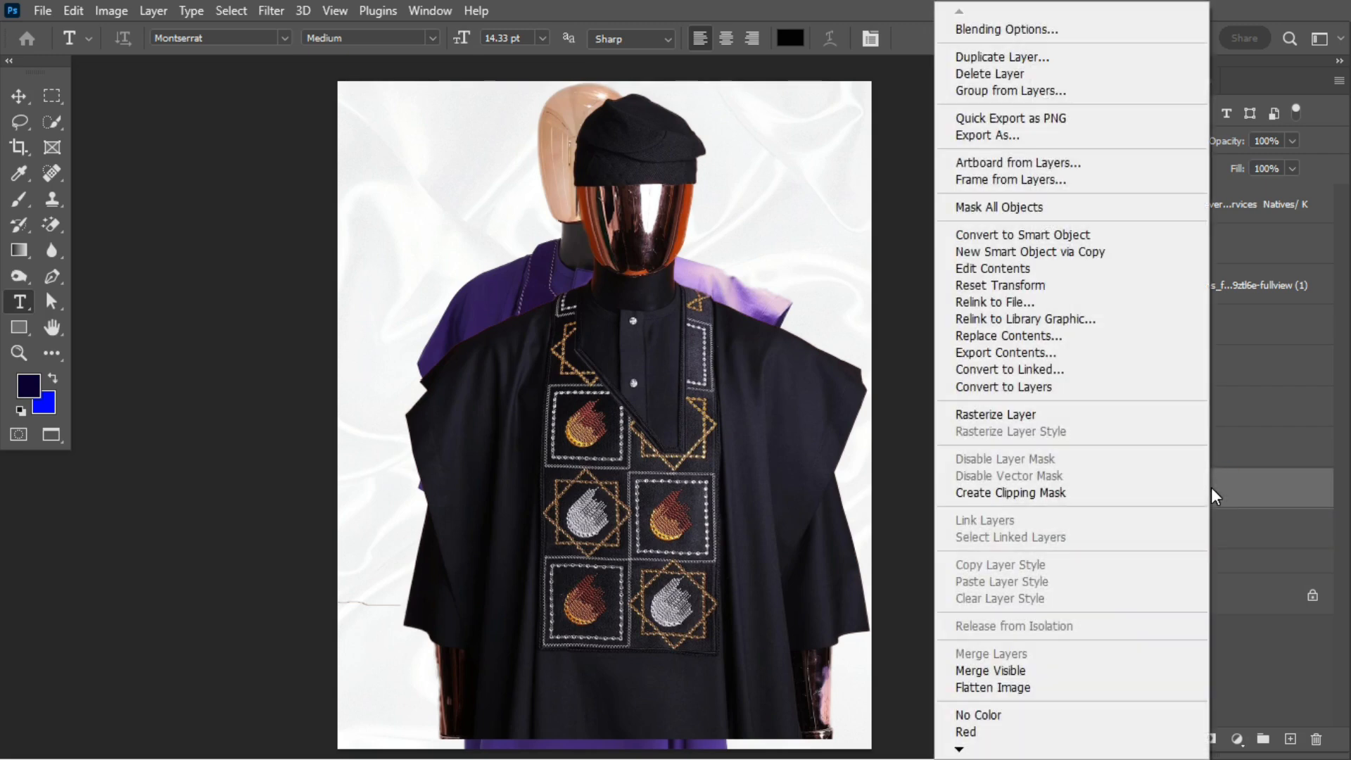
pyautogui.click(1084, 236)
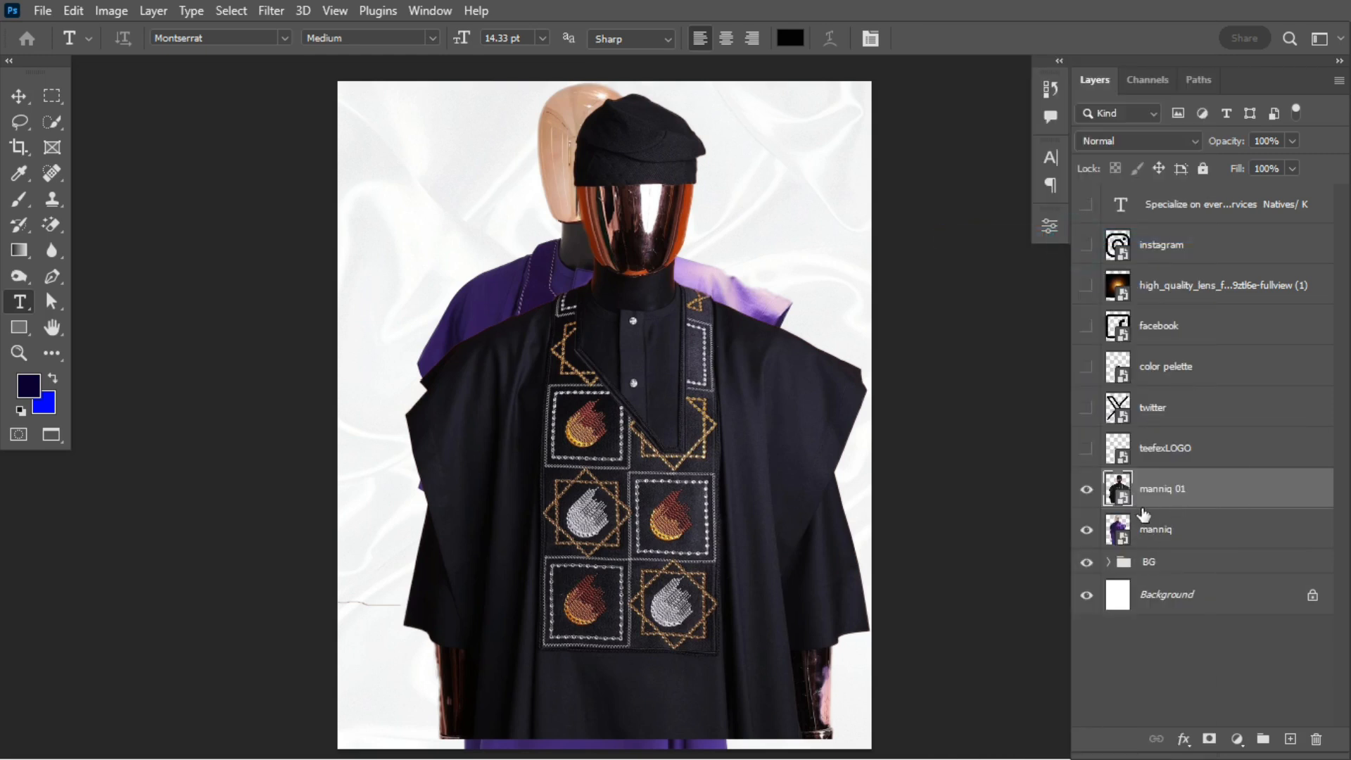
# Step: Scale the manniq and manniq 01 layers together to 75.16% and place them in the canvas's lower right at X 788.50, Y 843.00 px
pyautogui.keyDown('shift'); pyautogui.click(1206, 544); pyautogui.keyUp('shift')
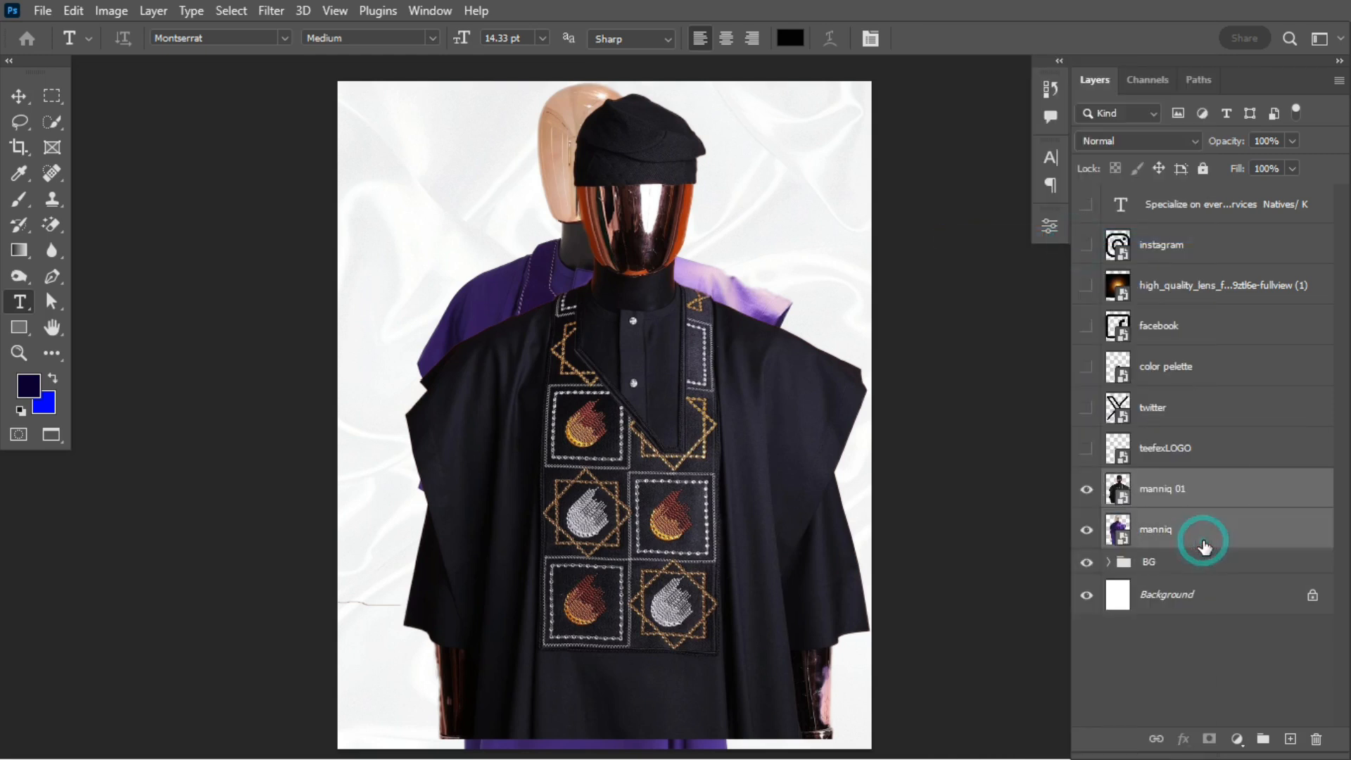
pyautogui.hotkey('ctrl', 't')
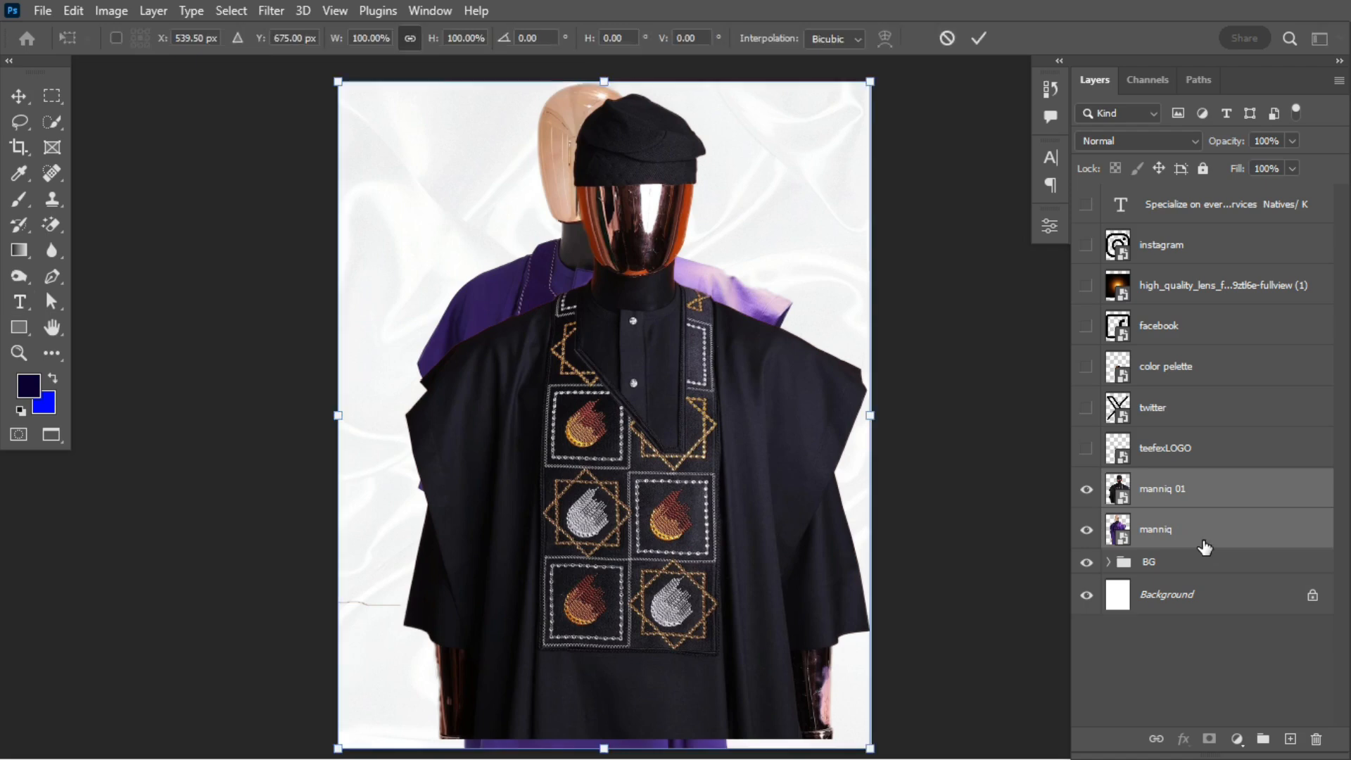
pyautogui.moveTo(338, 83); pyautogui.dragTo(554, 354)
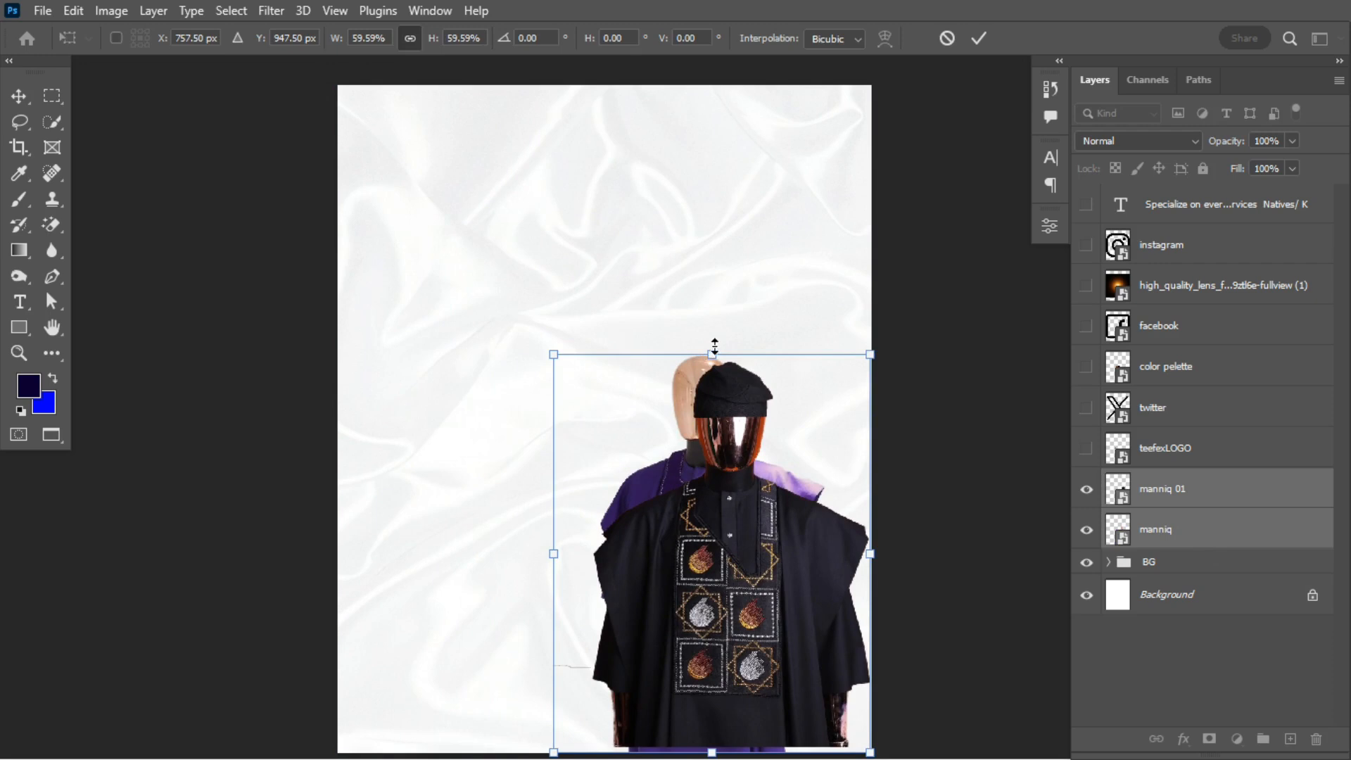
pyautogui.moveTo(714, 345); pyautogui.dragTo(724, 288)
pyautogui.moveTo(896, 290); pyautogui.dragTo(948, 262)
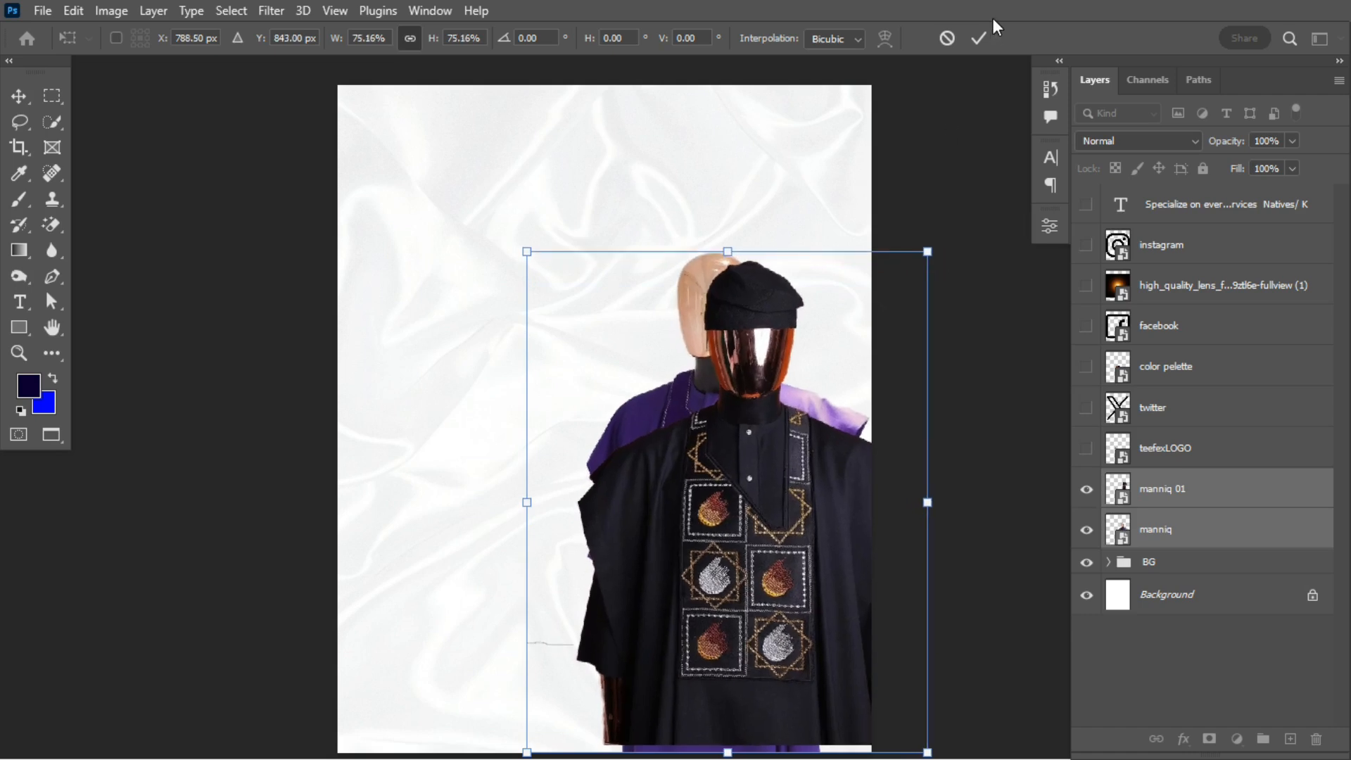
pyautogui.click(987, 39)
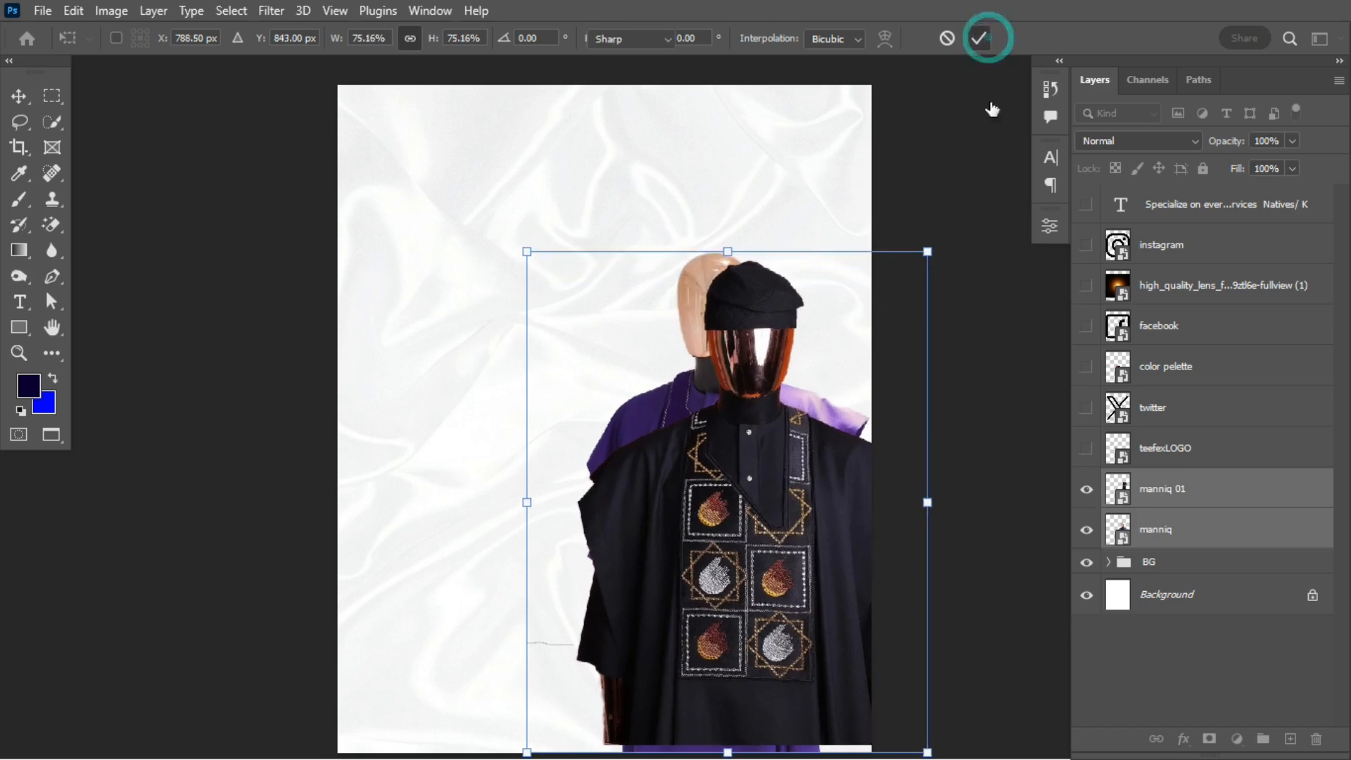
# Step: Scale manniq 01 down to 59.34% and position it in front of the purple mannequin at X 756.86, Y 940.36 px
pyautogui.click(1237, 504)
pyautogui.hotkey('ctrl', 't')
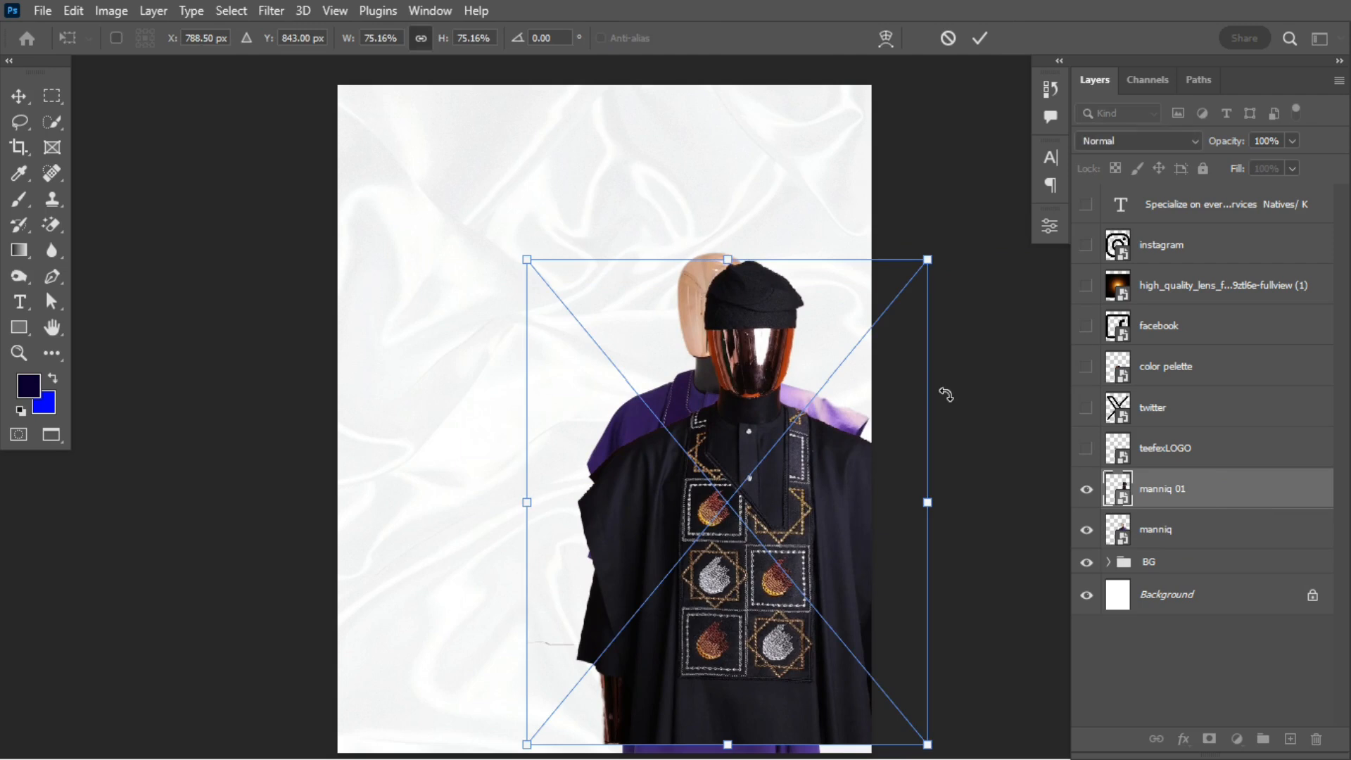
pyautogui.moveTo(927, 260); pyautogui.dragTo(843, 361)
pyautogui.moveTo(727, 545)
pyautogui.mouseDown()
pyautogui.moveTo(746, 547)
pyautogui.moveTo(747, 525)
pyautogui.moveTo(741, 534)
pyautogui.mouseUp()
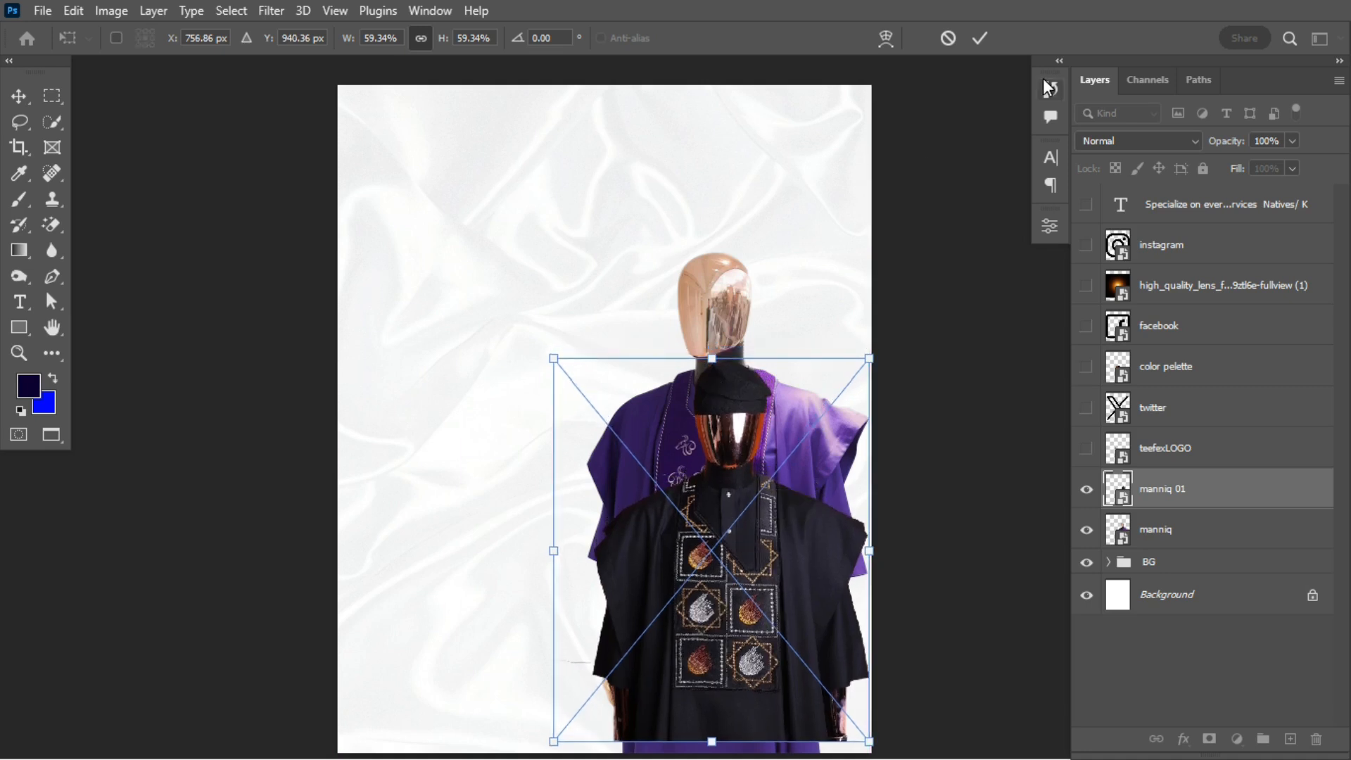
pyautogui.click(980, 38)
pyautogui.press('t')
# Step: Enlarge both mannequin layers together to 105.31% and position them at X 743.00, Y 846.00 px against the canvas's right edge
pyautogui.keyDown('ctrl'); pyautogui.click(1161, 533); pyautogui.keyUp('ctrl')
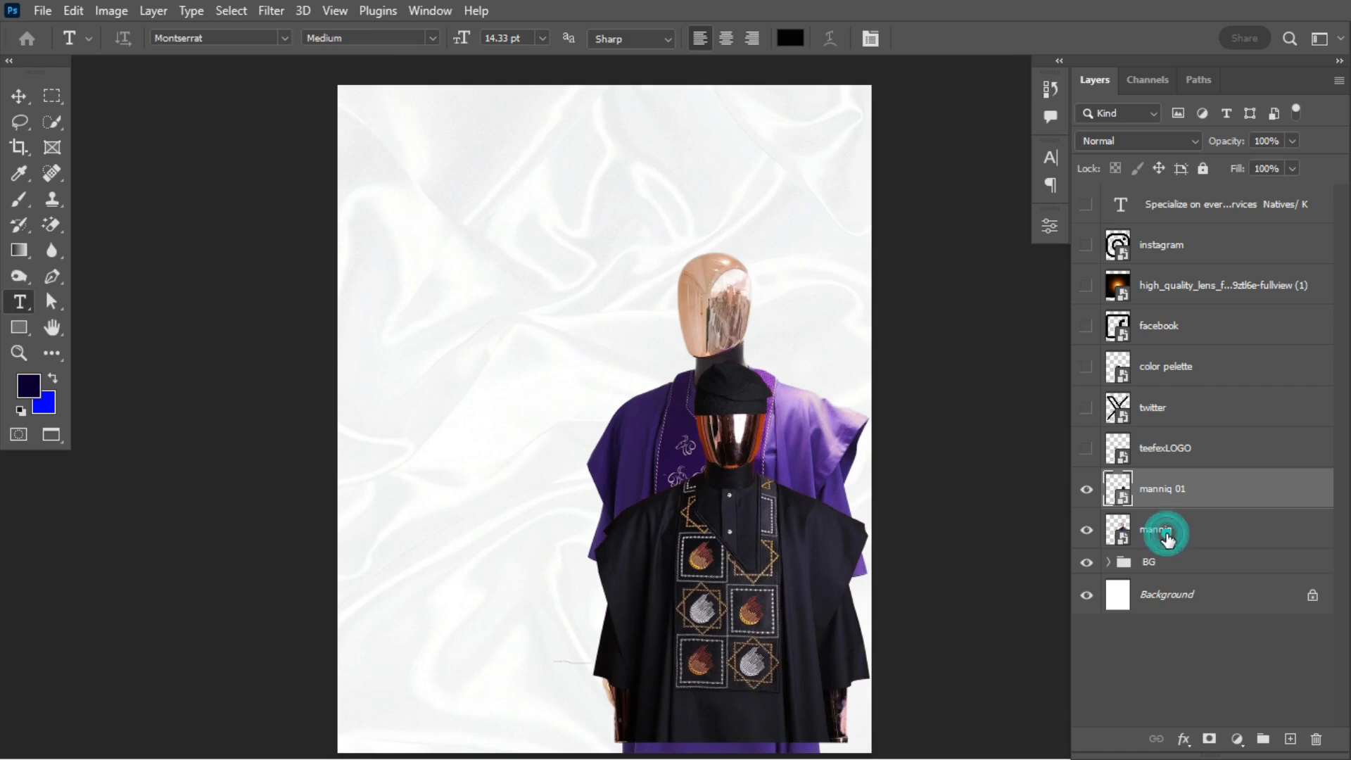
pyautogui.hotkey('ctrl', 't')
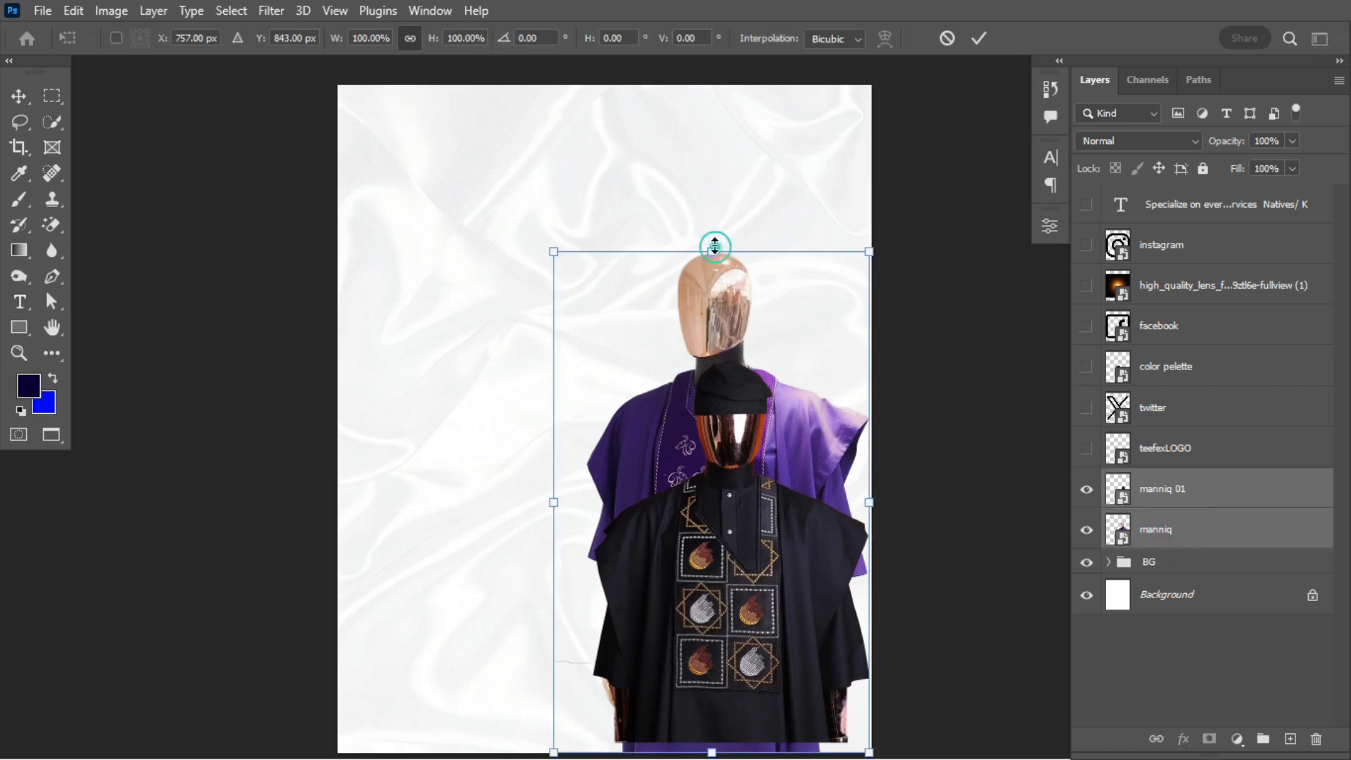
pyautogui.moveTo(712, 252); pyautogui.dragTo(712, 225)
pyautogui.moveTo(727, 415); pyautogui.dragTo(726, 476)
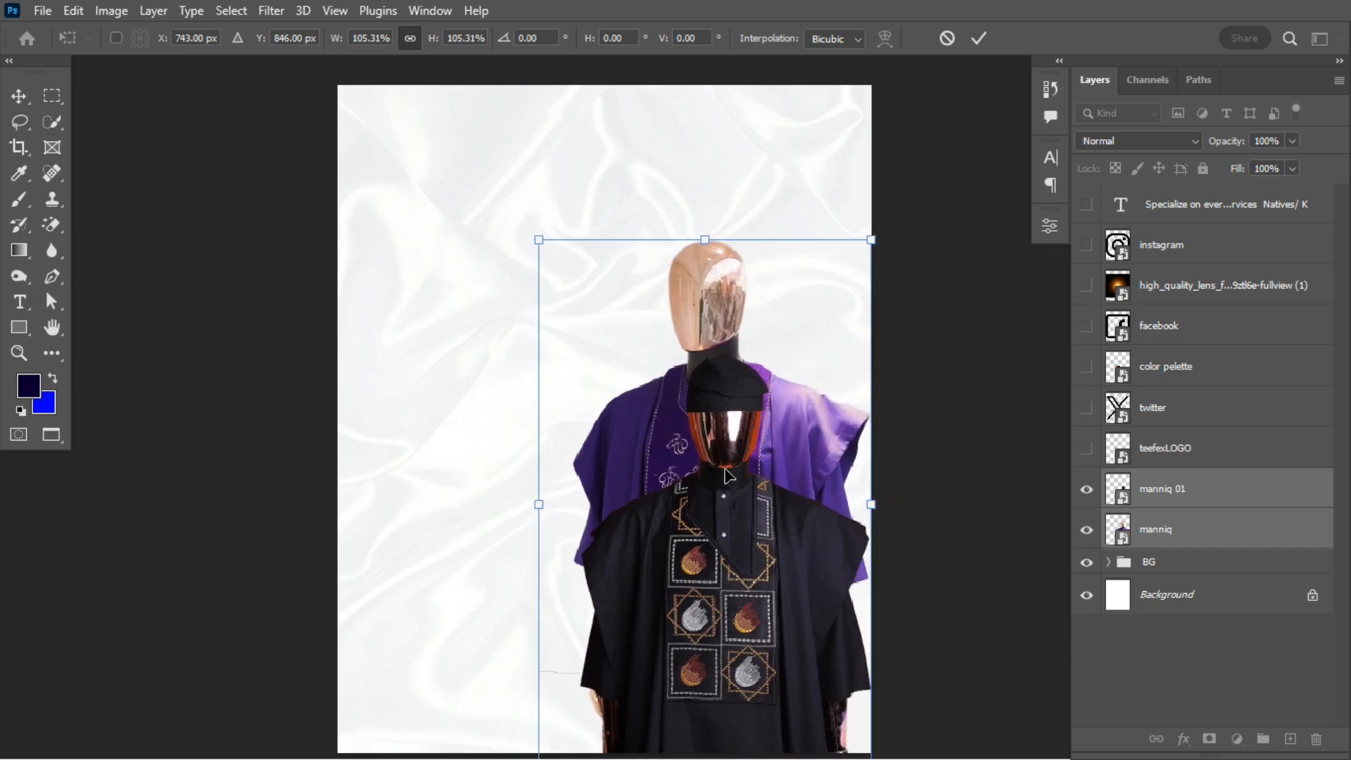
pyautogui.click(978, 42)
pyautogui.press('t')
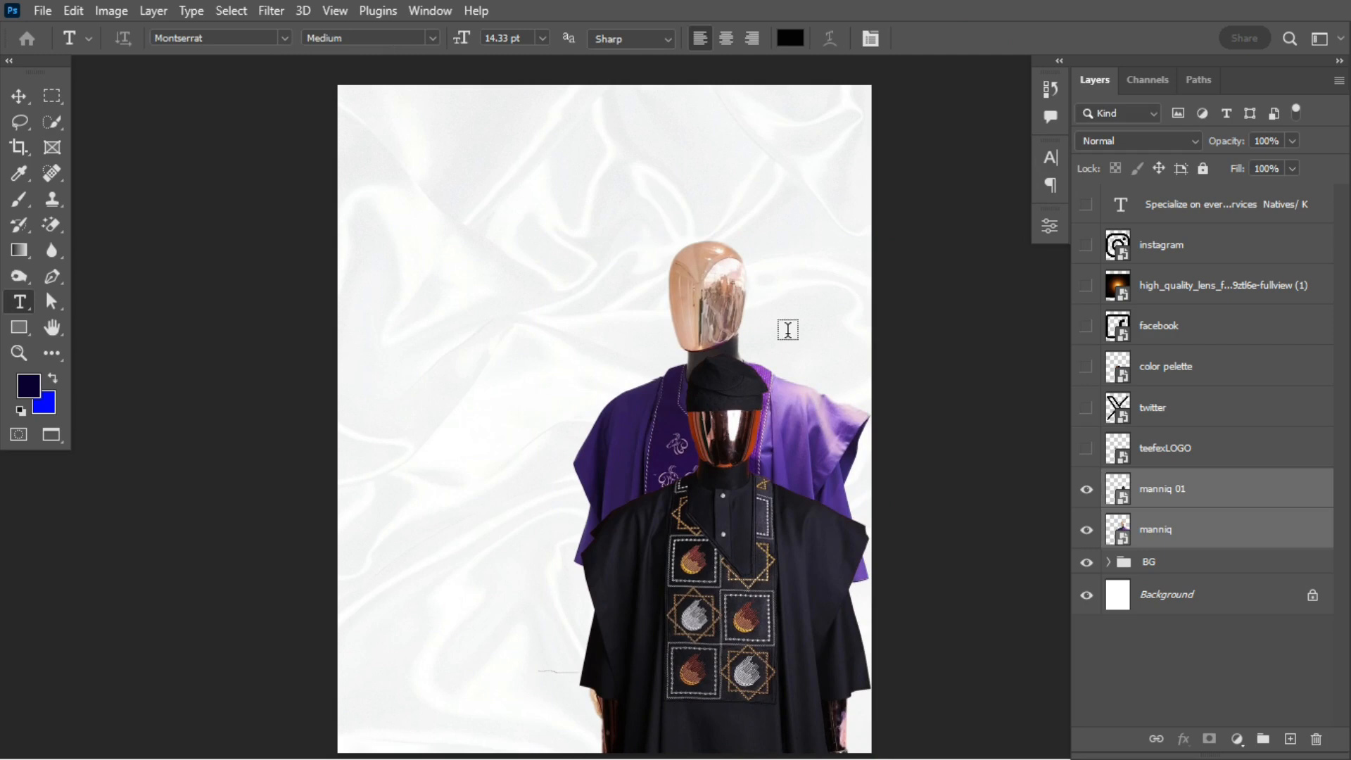
# Step: Nudge the black-robed mannequin slightly upward in front of the purple one
pyautogui.press('v')
pyautogui.click(735, 394)
pyautogui.click(529, 399)
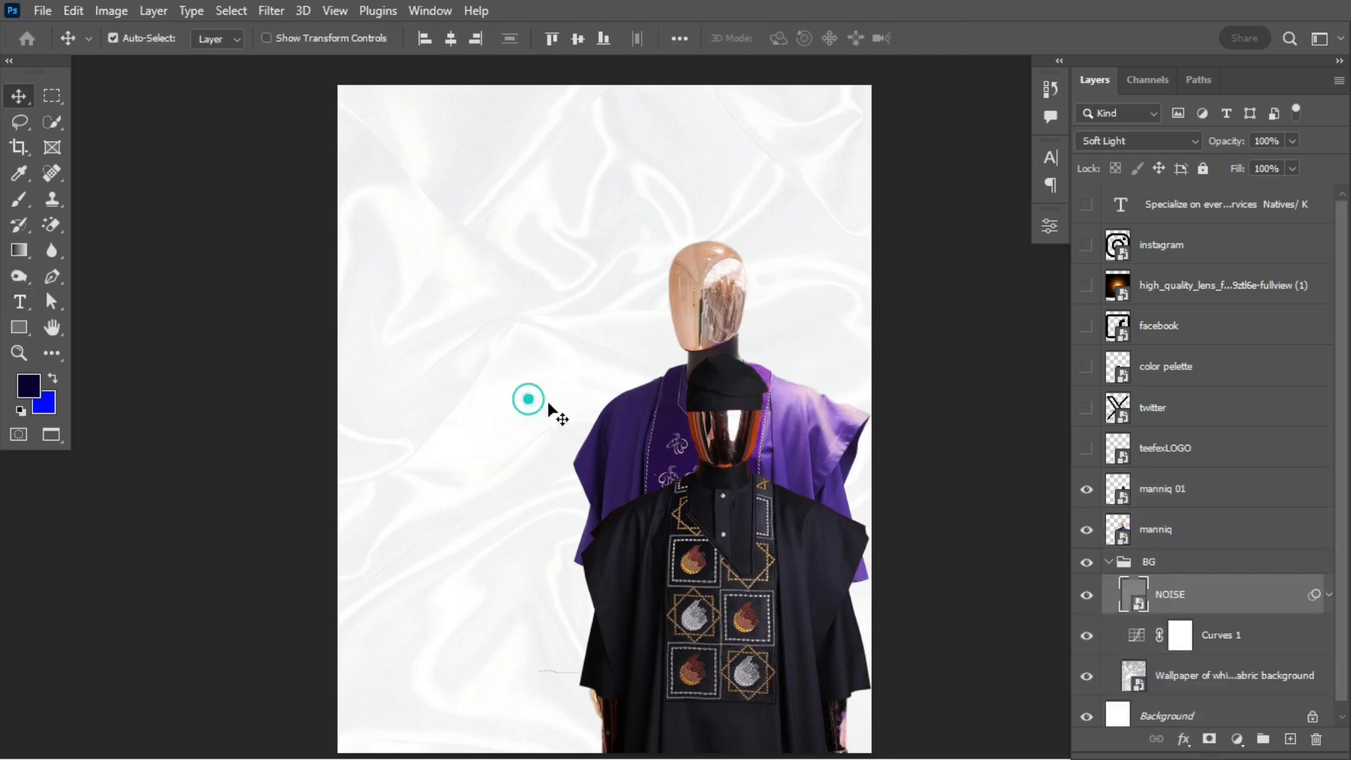
pyautogui.moveTo(727, 431)
pyautogui.mouseDown()
pyautogui.moveTo(727, 447)
pyautogui.moveTo(729, 431)
pyautogui.mouseUp()
# Step: Adjust the purple mannequin's placement very slightly with Free Transform and collapse the BG group
pyautogui.click(713, 276)
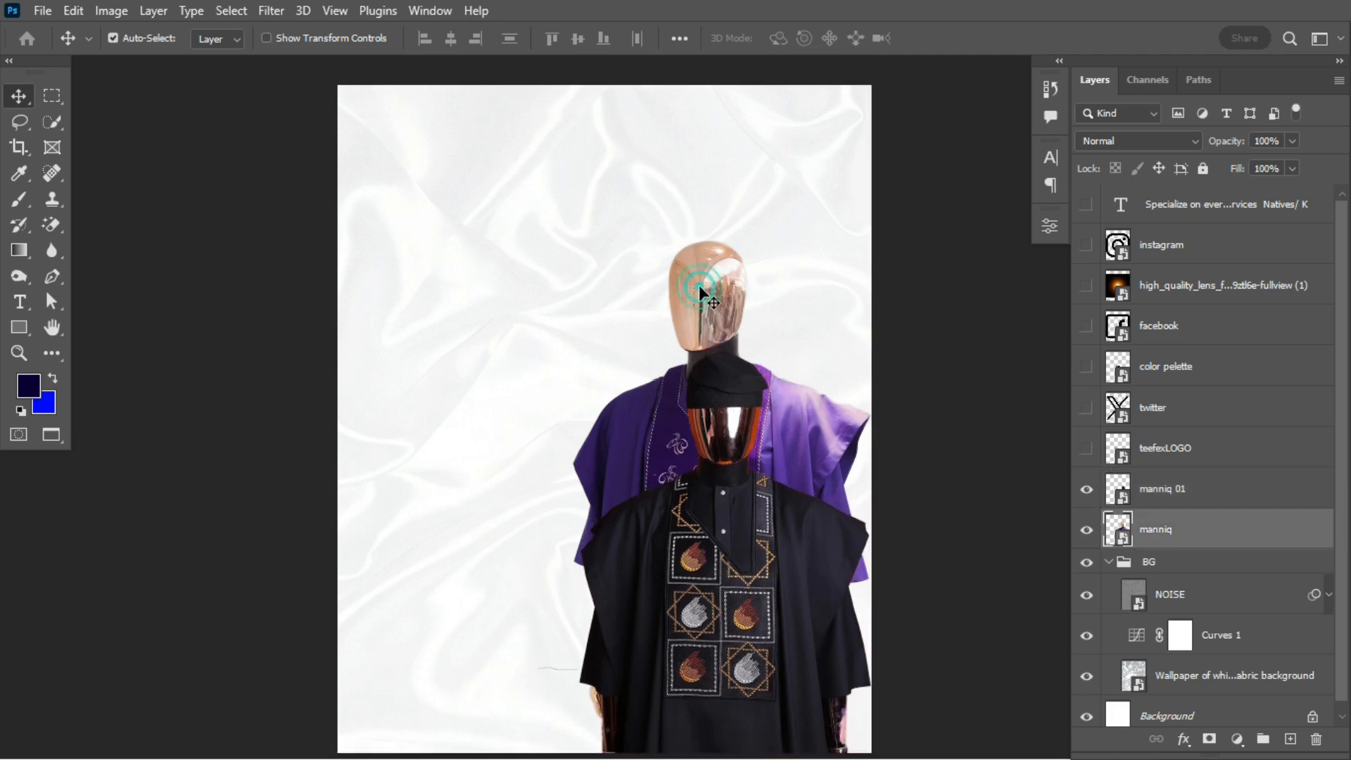
pyautogui.hotkey('ctrl', 't')
pyautogui.moveTo(723, 237)
pyautogui.mouseDown()
pyautogui.moveTo(730, 210)
pyautogui.moveTo(723, 239)
pyautogui.mouseUp()
pyautogui.click(982, 36)
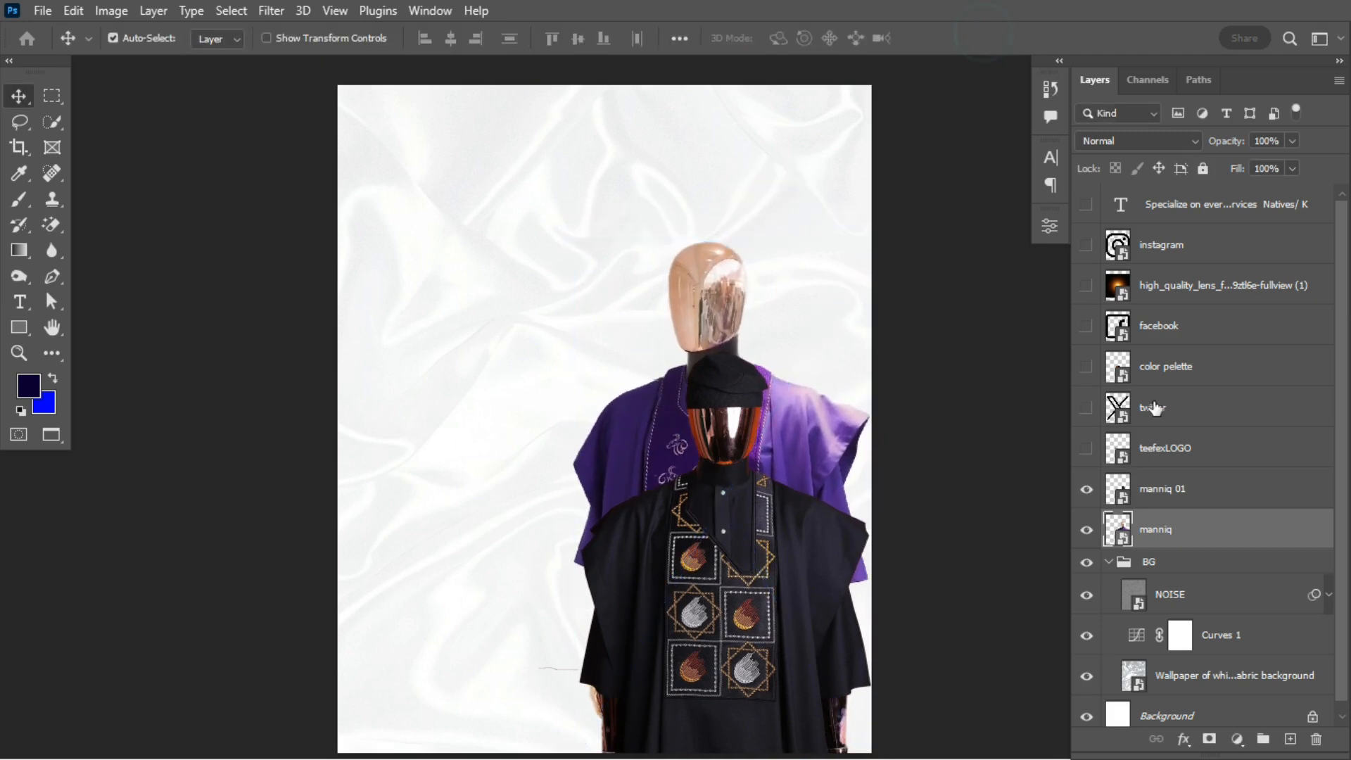
pyautogui.click(1109, 562)
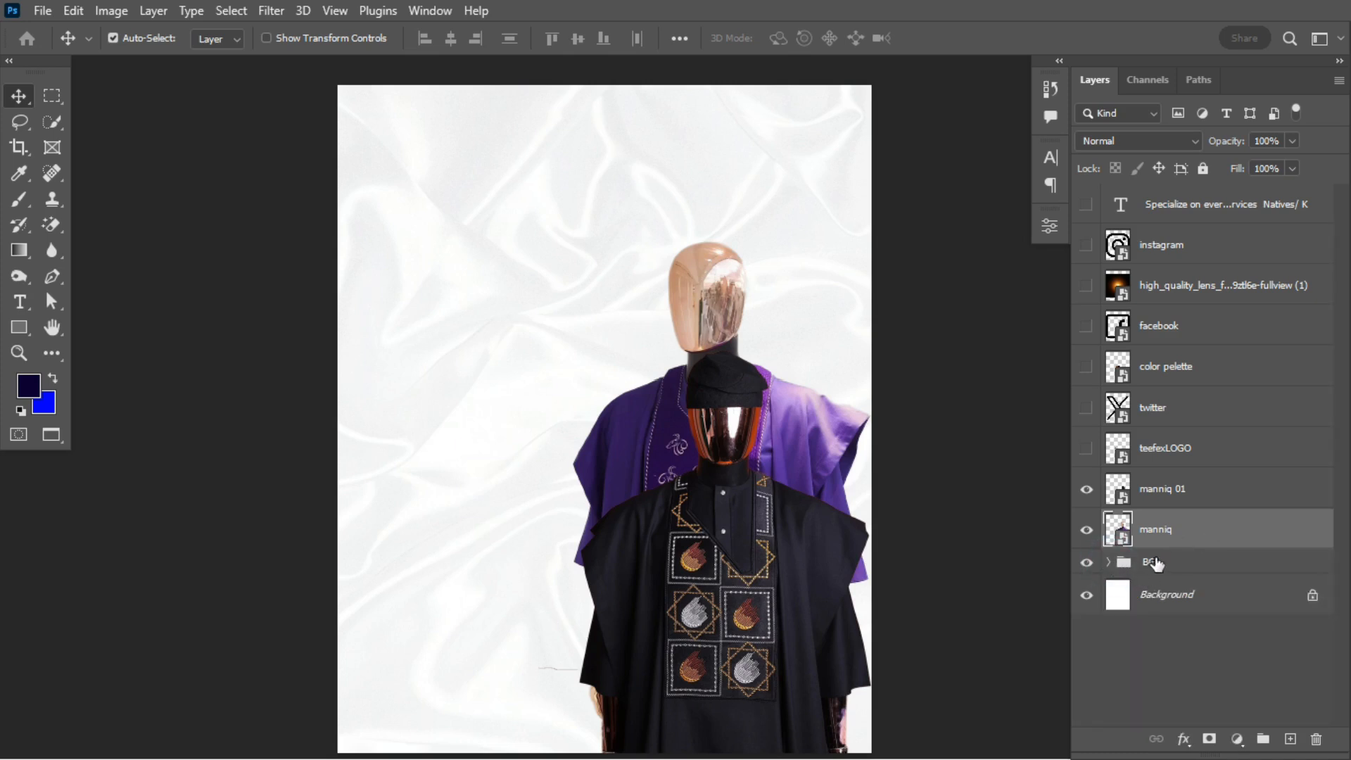
# Step: Move the lens flare layer between the two mannequin layers, make it visible and set its blend mode to Screen
pyautogui.moveTo(1180, 290); pyautogui.dragTo(1171, 504)
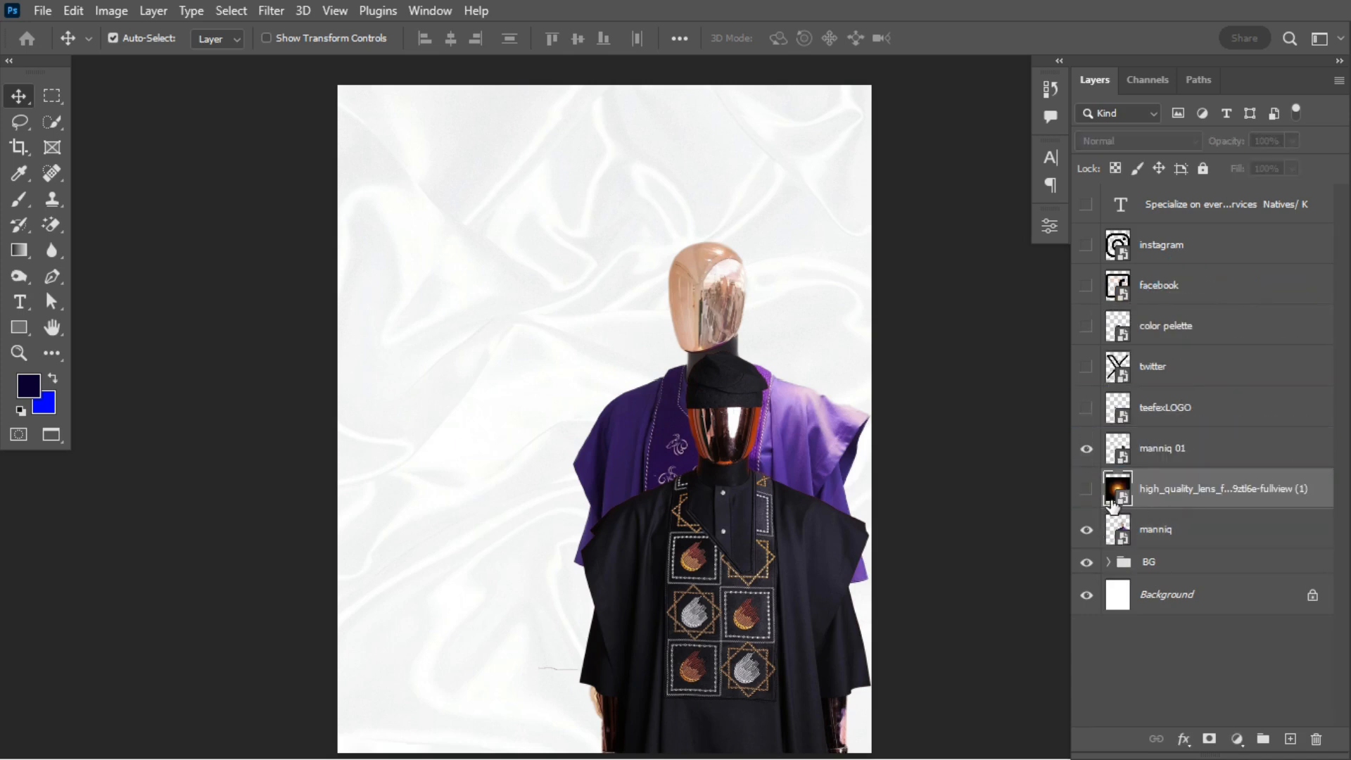
pyautogui.click(1087, 488)
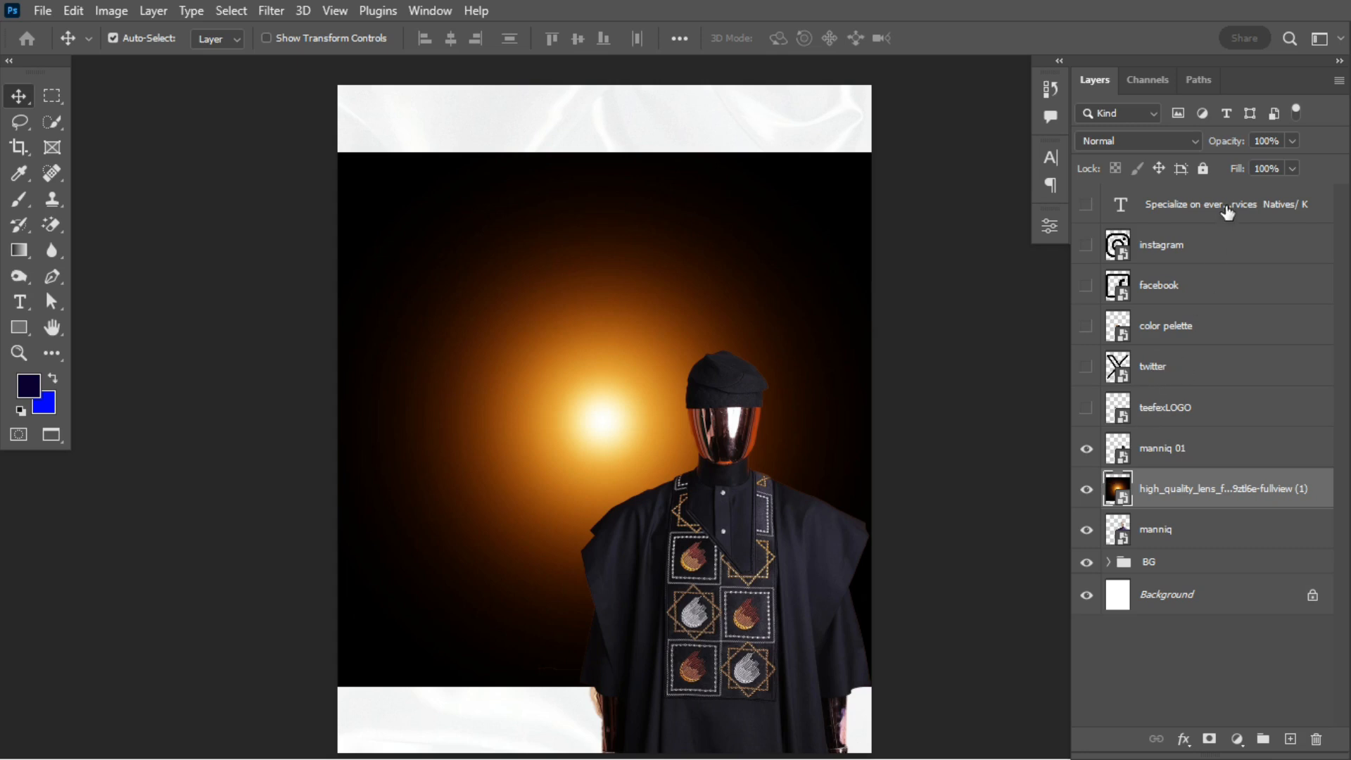
pyautogui.click(1192, 141)
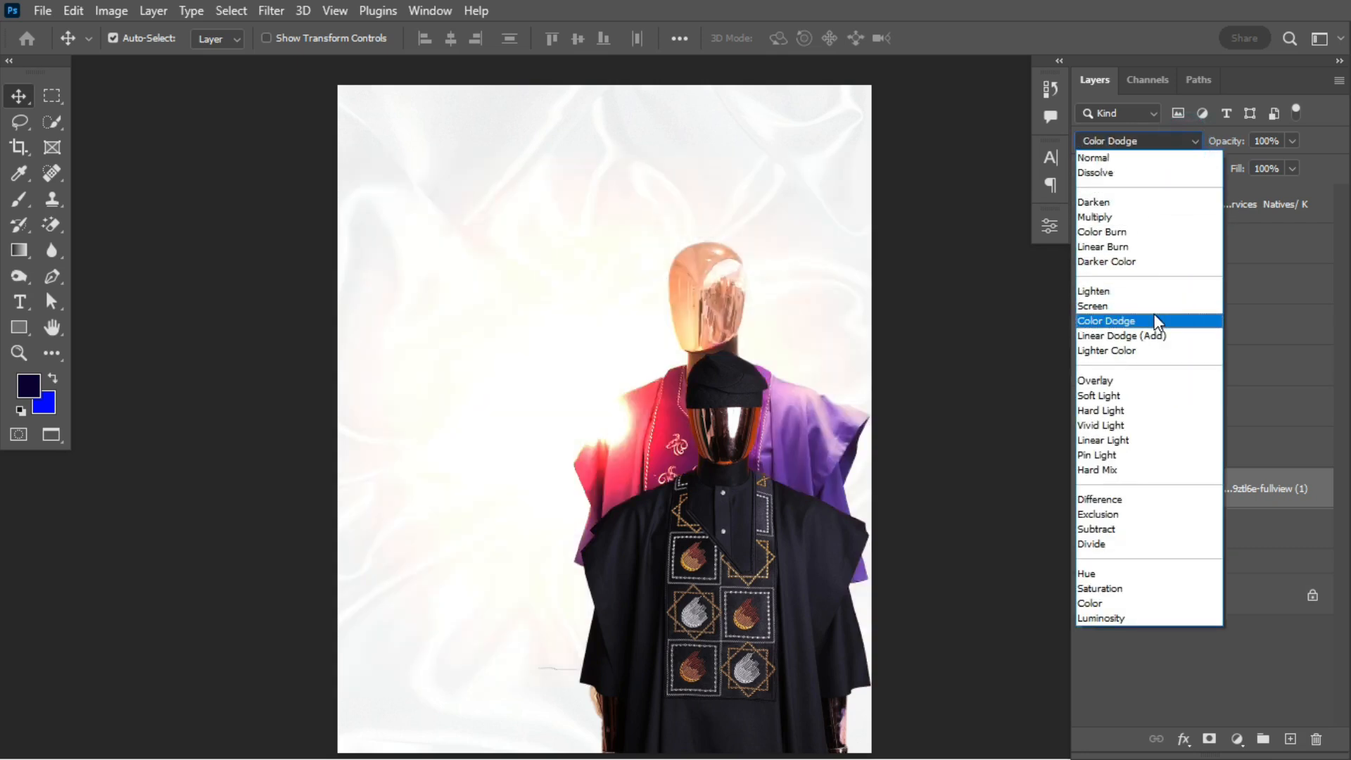
pyautogui.click(1157, 307)
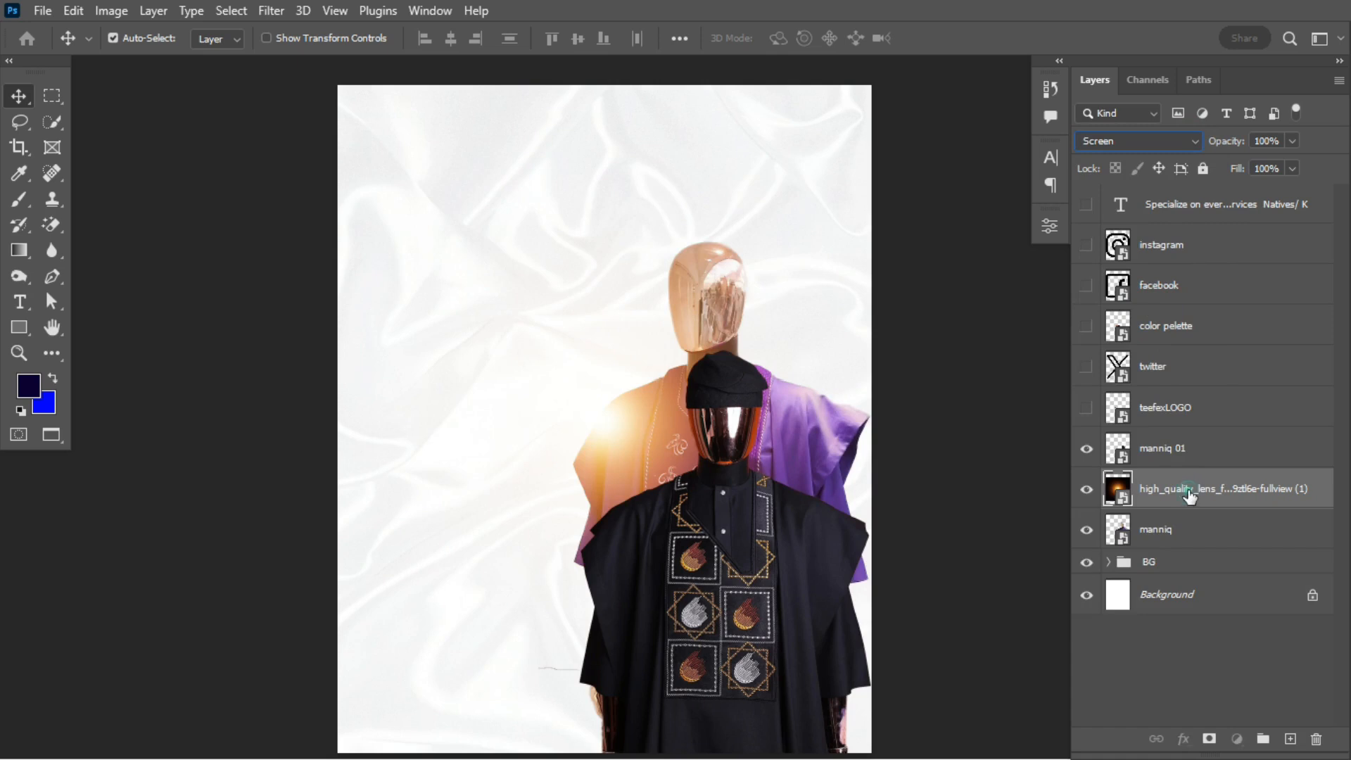
# Step: Place the lens flare layer beneath both mannequin layers and move the flare behind them to X 898.00, Y 597.00 px
pyautogui.moveTo(1189, 491); pyautogui.dragTo(1185, 548)
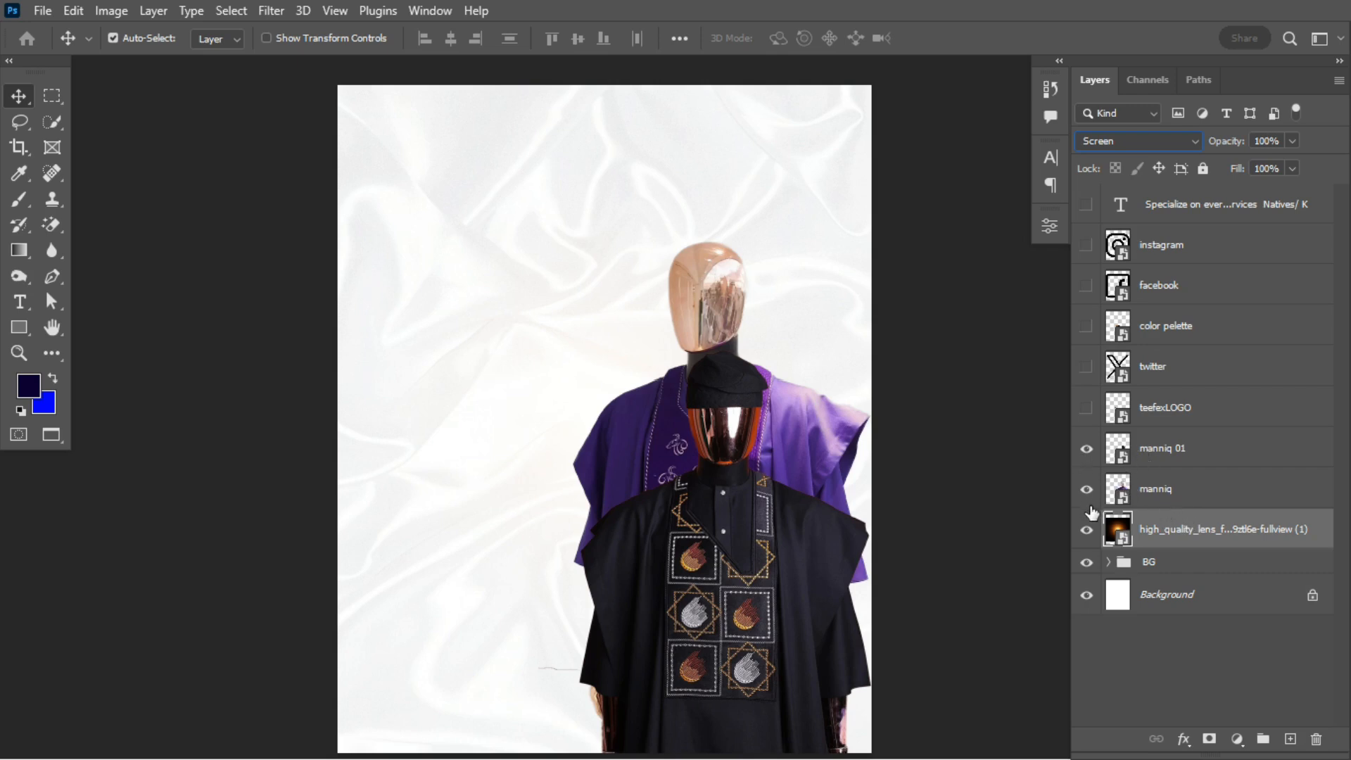
pyautogui.click(1087, 448)
pyautogui.click(1087, 489)
pyautogui.click(1086, 451)
pyautogui.click(1087, 490)
pyautogui.hotkey('ctrl', 't')
pyautogui.moveTo(617, 409); pyautogui.dragTo(791, 367)
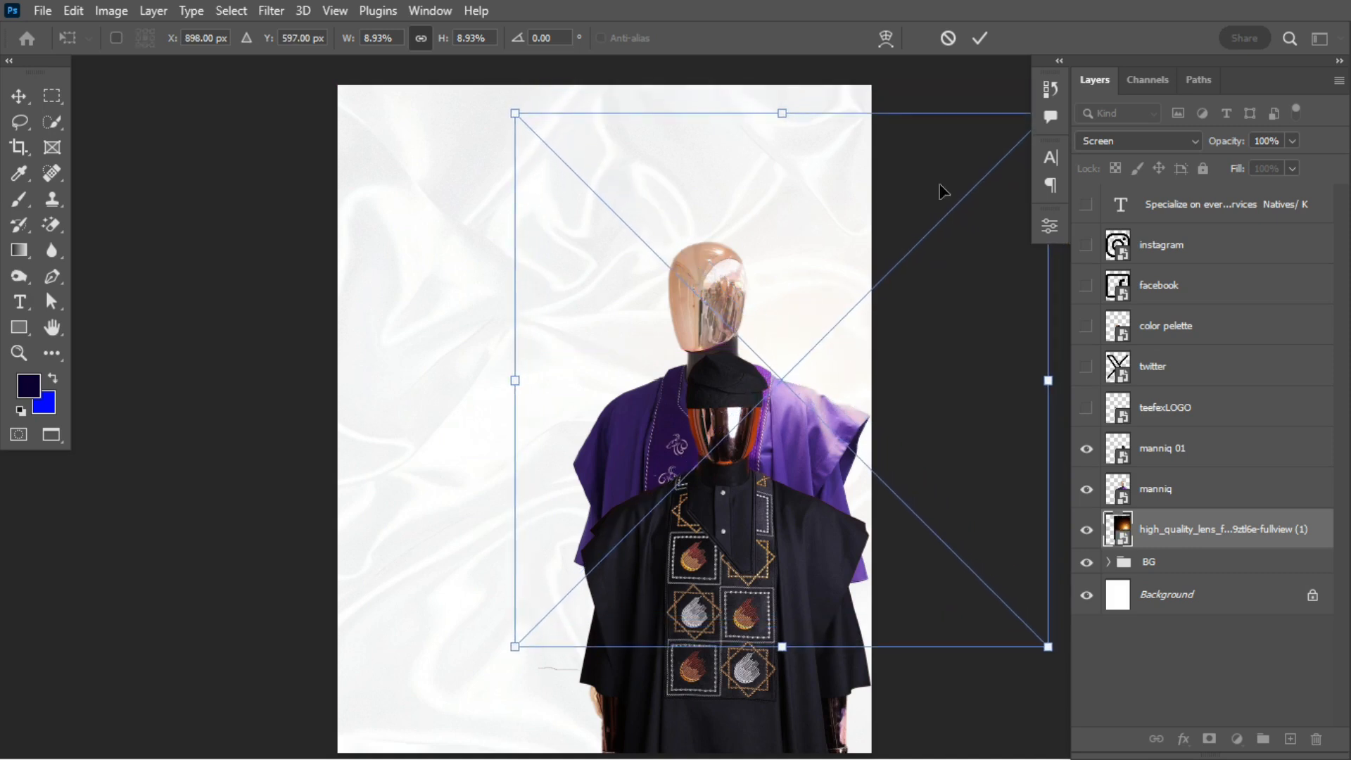
pyautogui.click(980, 39)
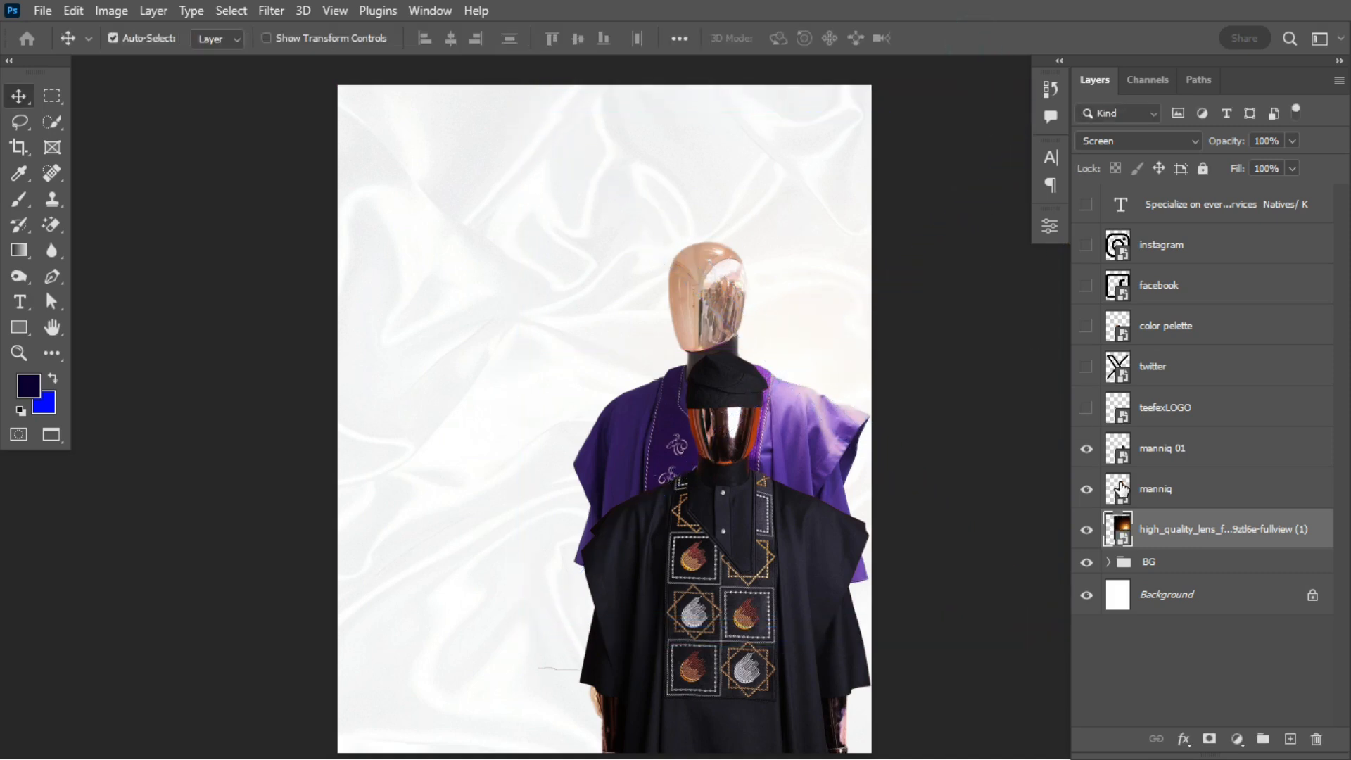
pyautogui.click(1086, 529)
pyautogui.click(1088, 532)
# Step: Duplicate the lens flare above the manniq layer, clip the copy to the purple mannequin and set its opacity to 65%
pyautogui.moveTo(1228, 535); pyautogui.dragTo(1227, 466)
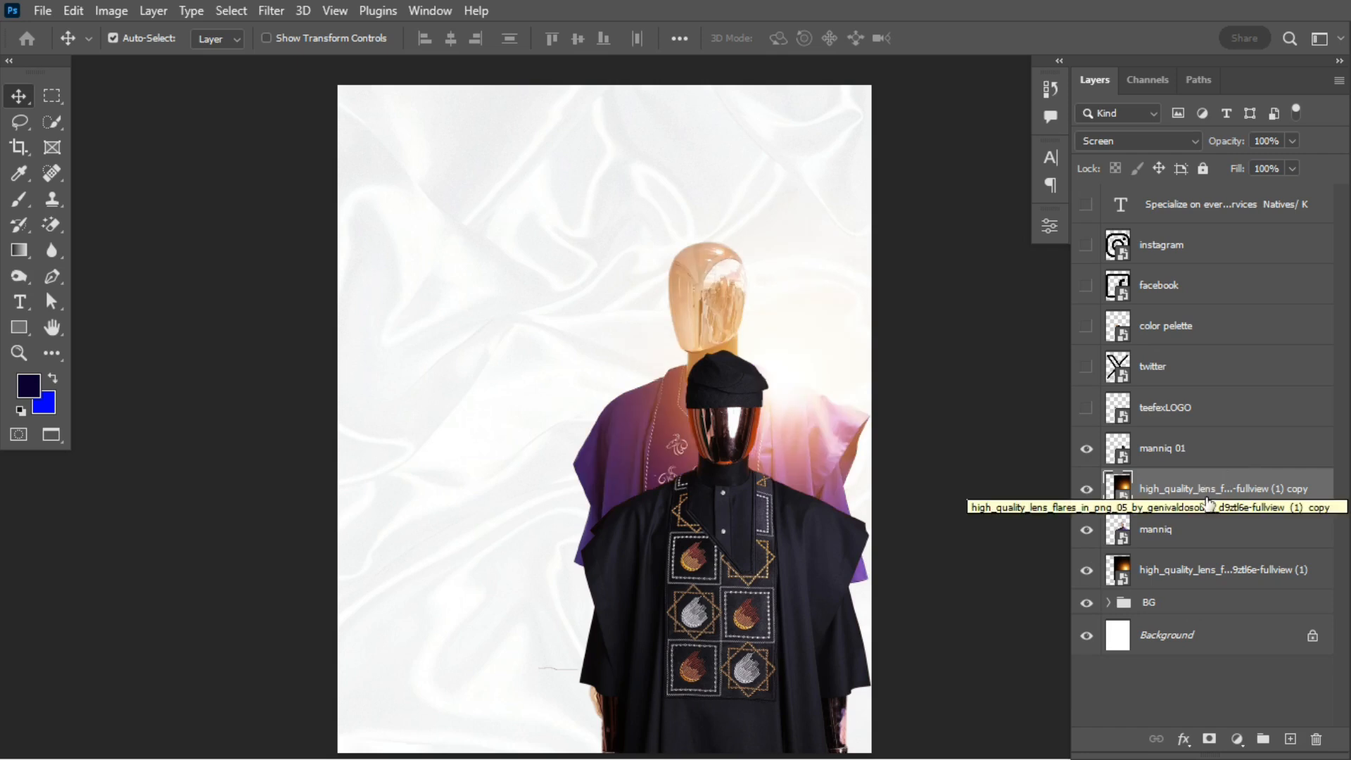
pyautogui.rightClick(1231, 481)
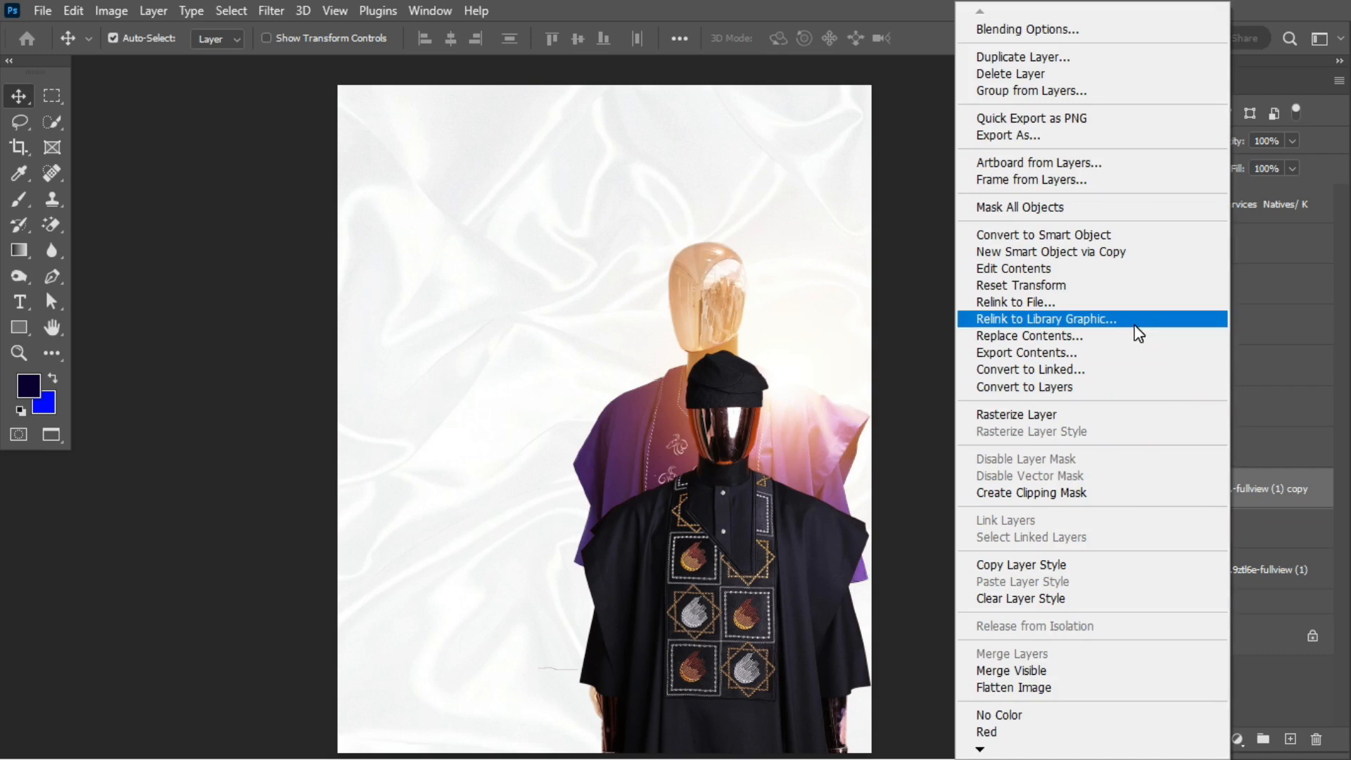
pyautogui.click(1069, 491)
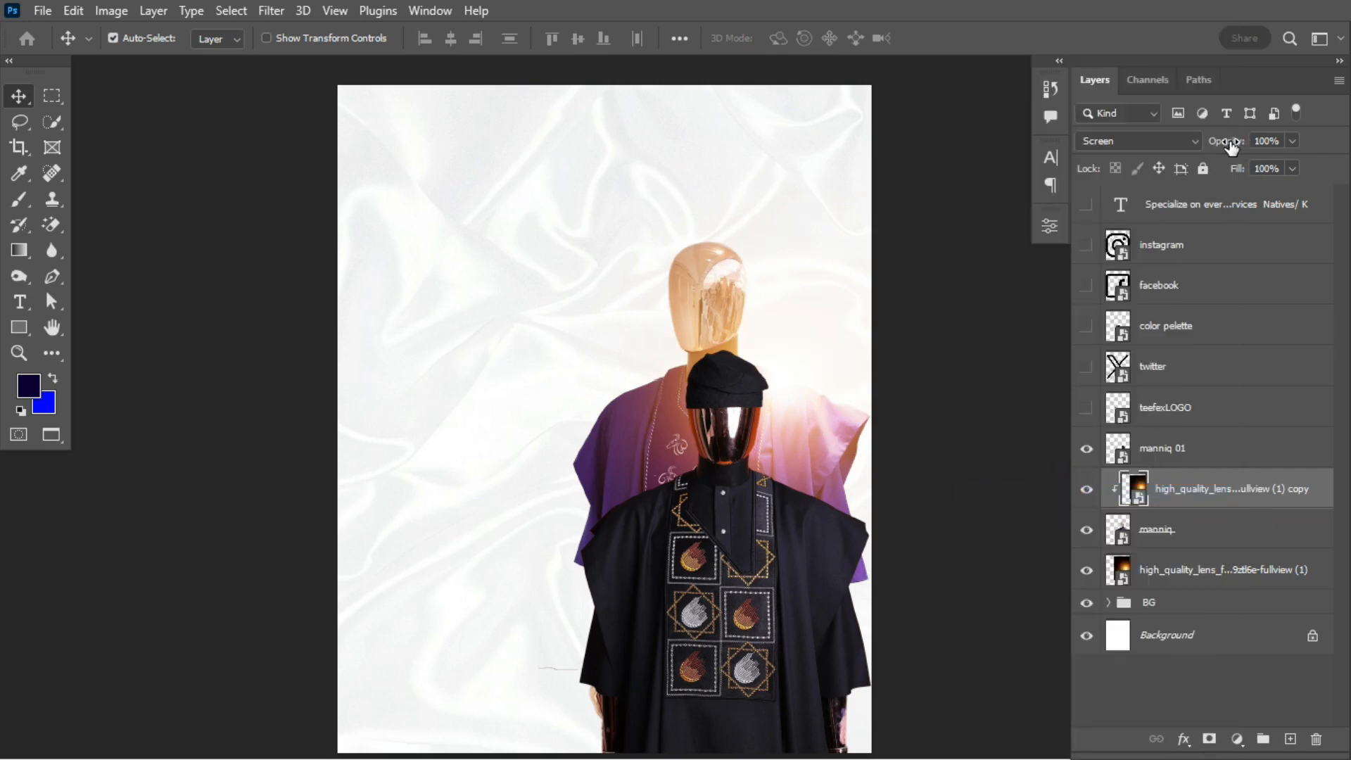
pyautogui.moveTo(1230, 145); pyautogui.dragTo(1195, 147)
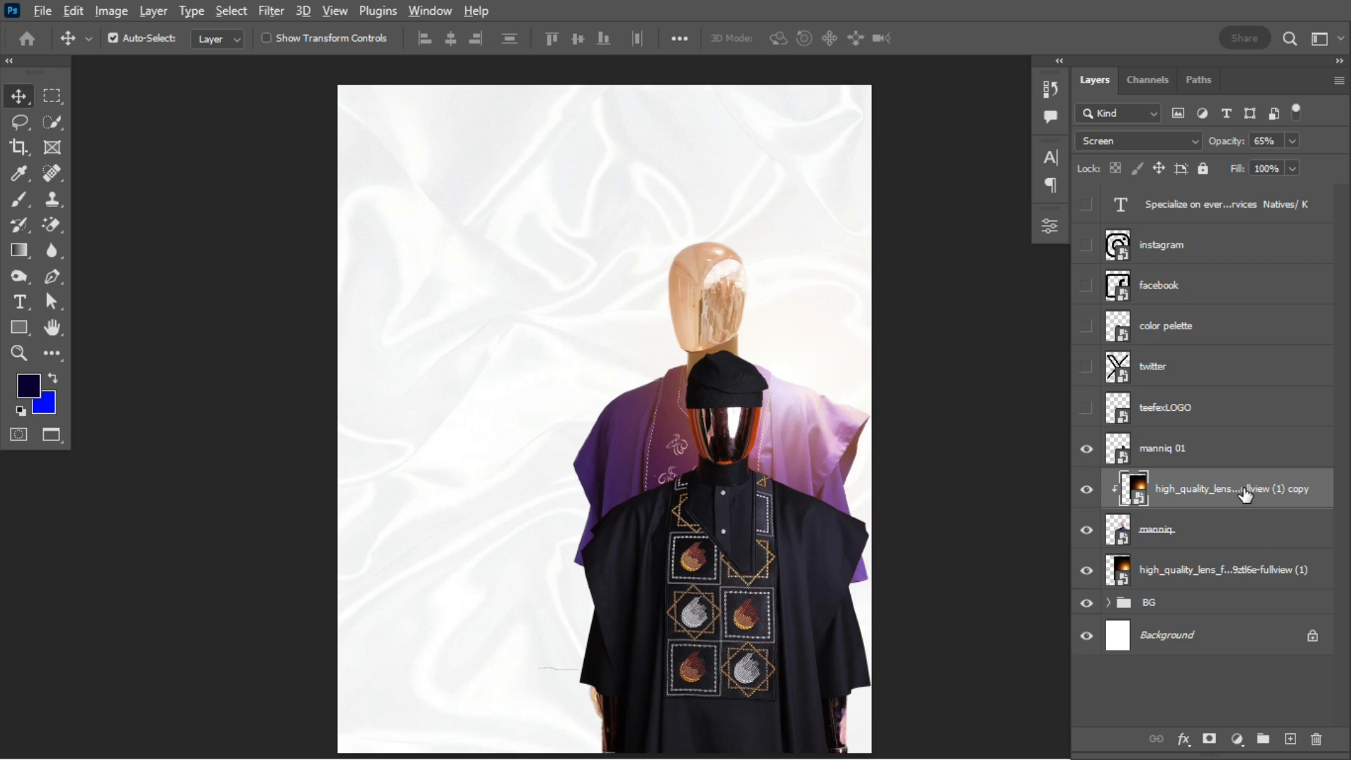
# Step: Duplicate the clipped flare above manniq 01, clip it to the black-robed mannequin and set its opacity to 43%
pyautogui.moveTo(1247, 493); pyautogui.dragTo(1247, 439)
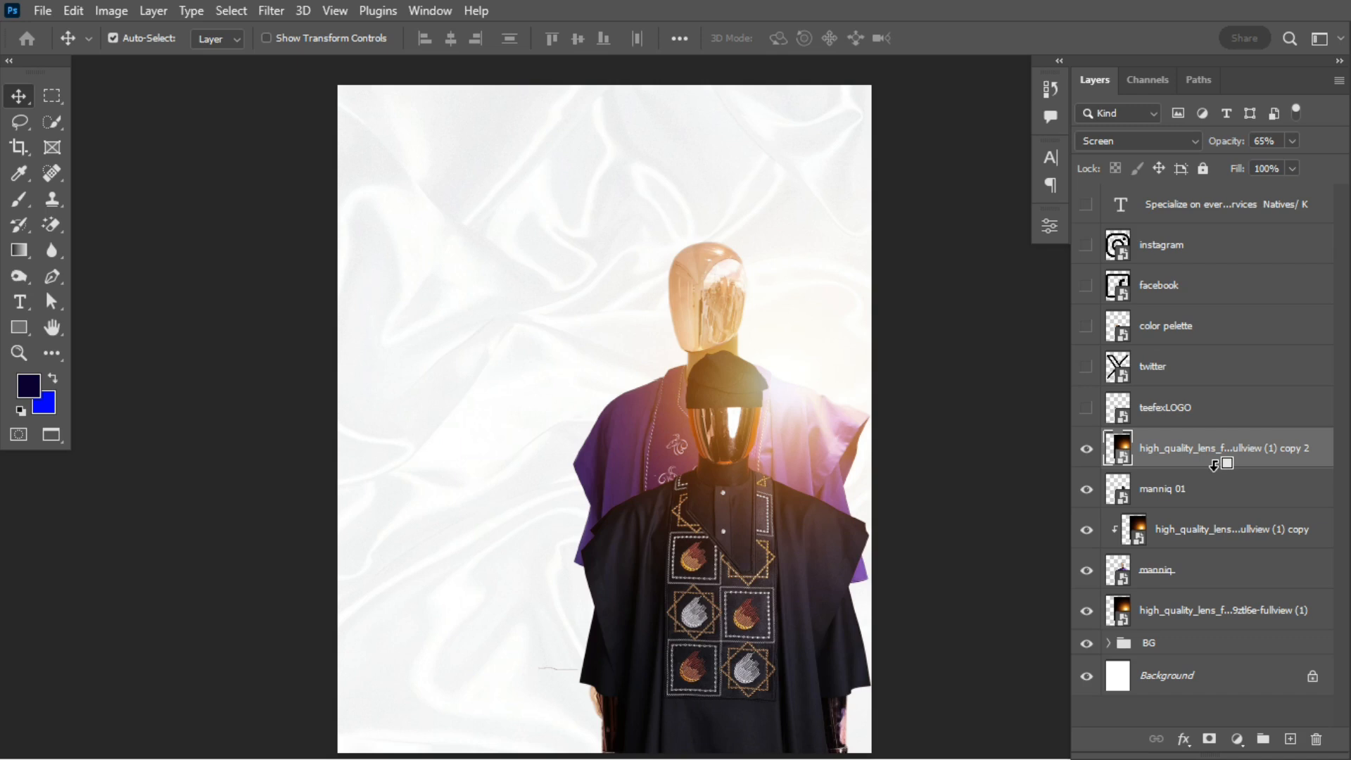
pyautogui.keyDown('alt'); pyautogui.click(1214, 465); pyautogui.keyUp('alt')
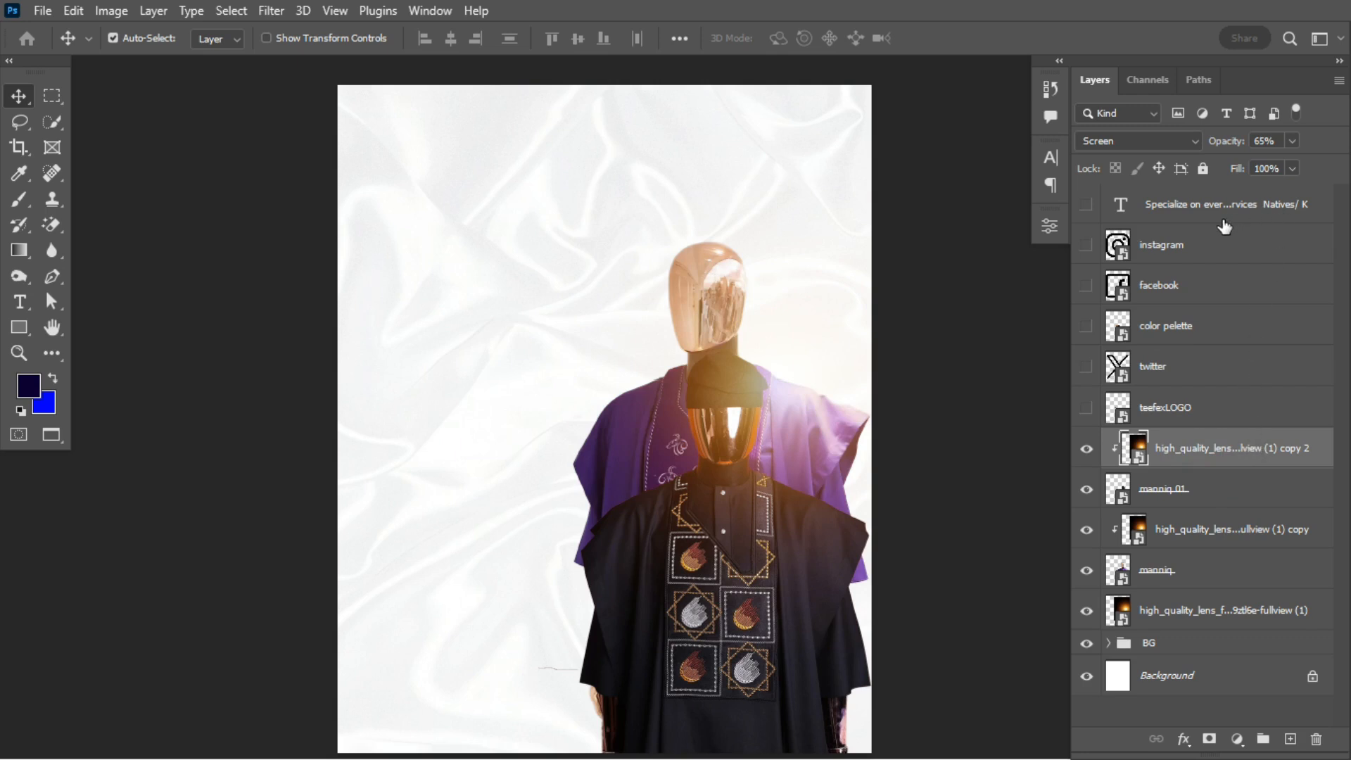
pyautogui.moveTo(1227, 141)
pyautogui.mouseDown()
pyautogui.moveTo(1199, 160)
pyautogui.moveTo(1227, 136)
pyautogui.mouseUp()
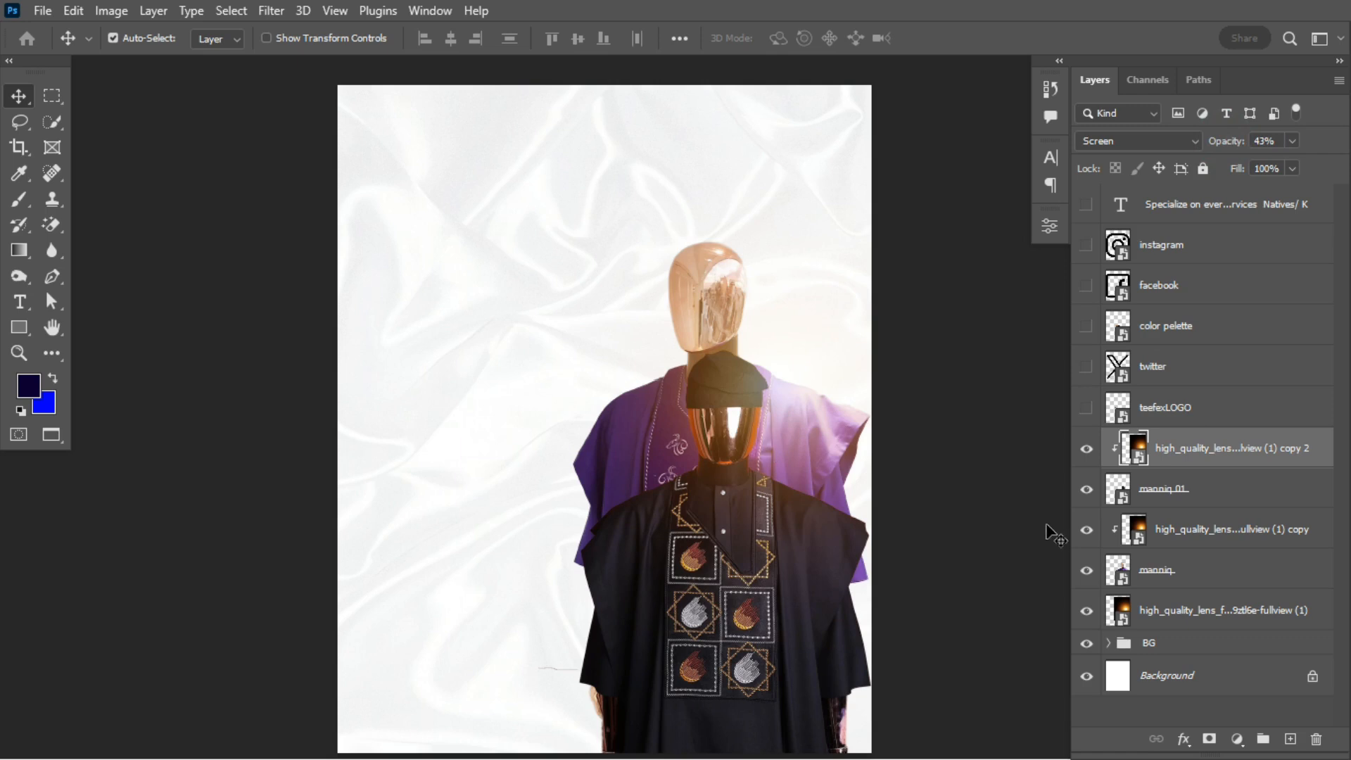
# Step: Shift the black-robed mannequin slightly left to X 723.00 px with Free Transform
pyautogui.click(1212, 509)
pyautogui.hotkey('ctrl', 't')
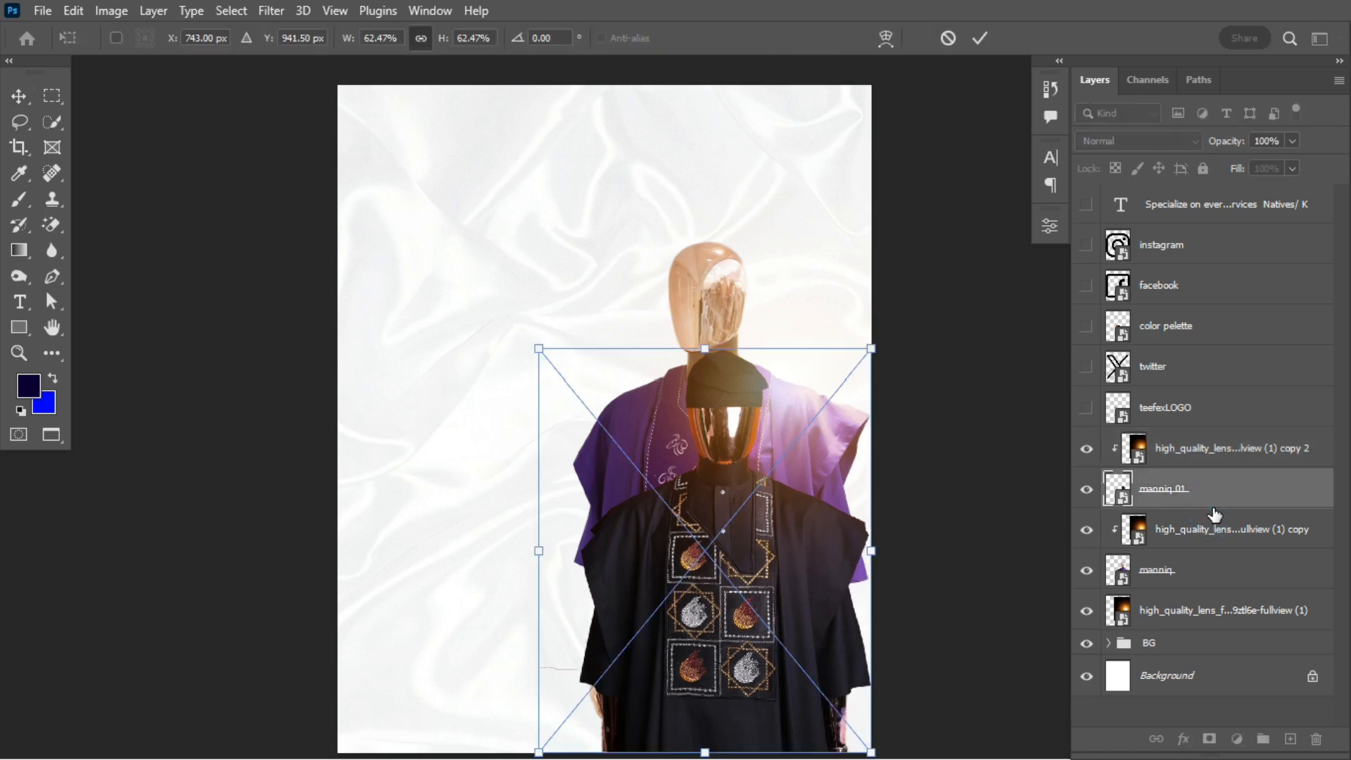
pyautogui.moveTo(830, 524); pyautogui.dragTo(774, 530)
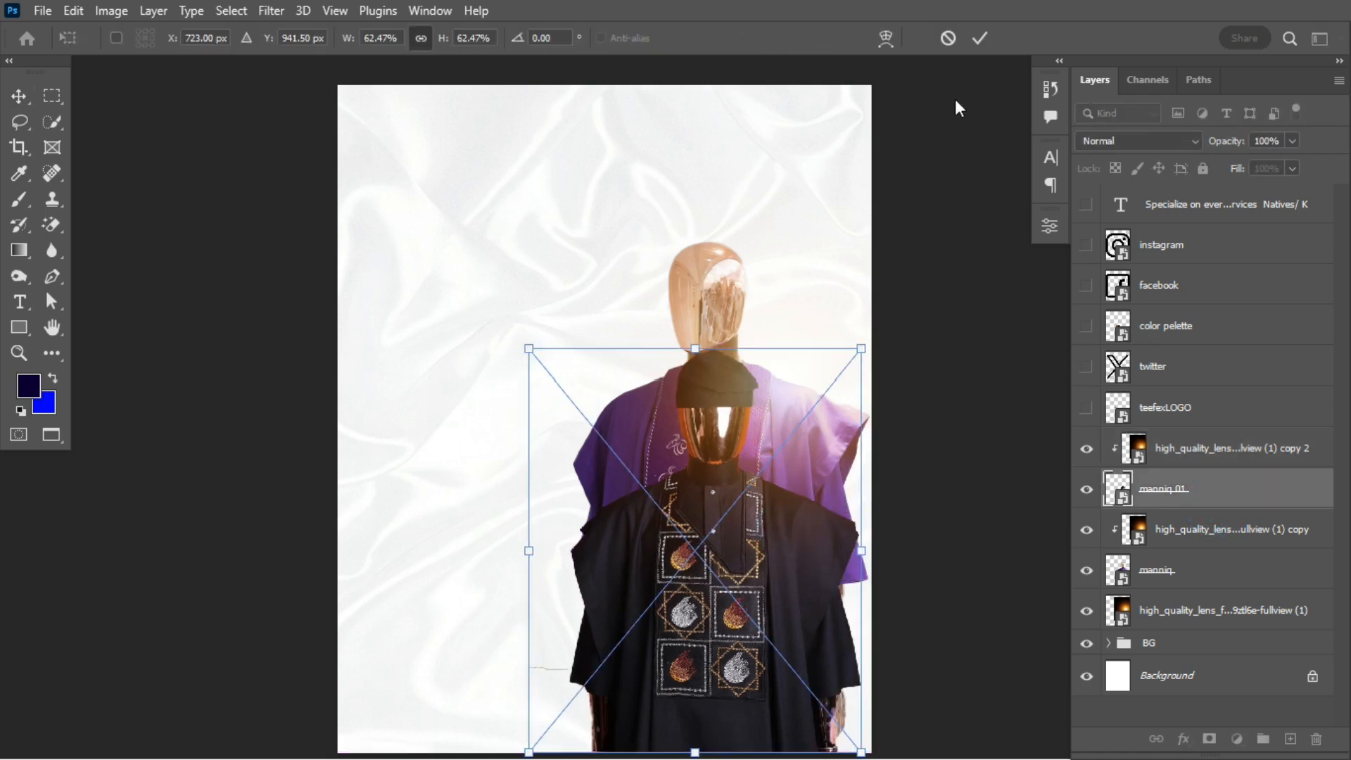
pyautogui.click(984, 33)
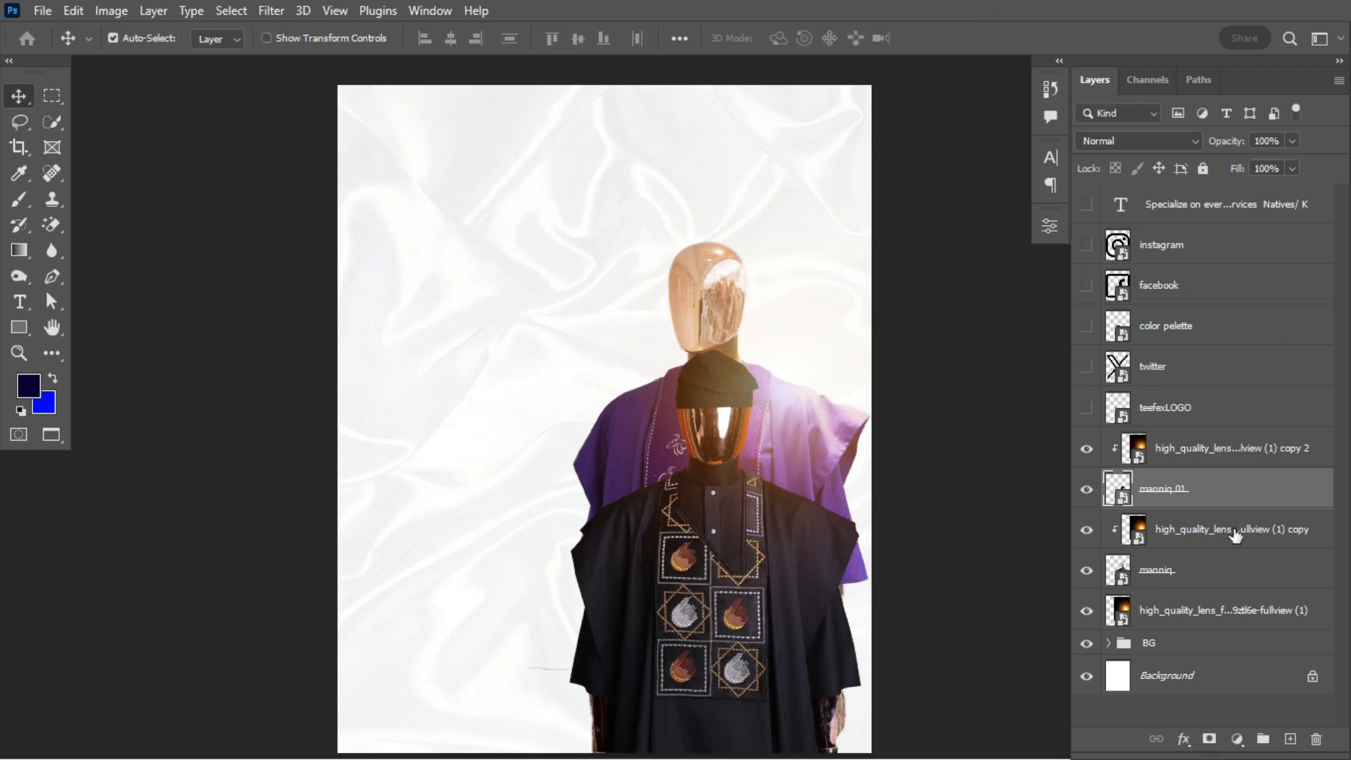
# Step: Set the opacity of the lens flare layer behind the mannequins to 62% and compare the canvas with and without it
pyautogui.click(1186, 608)
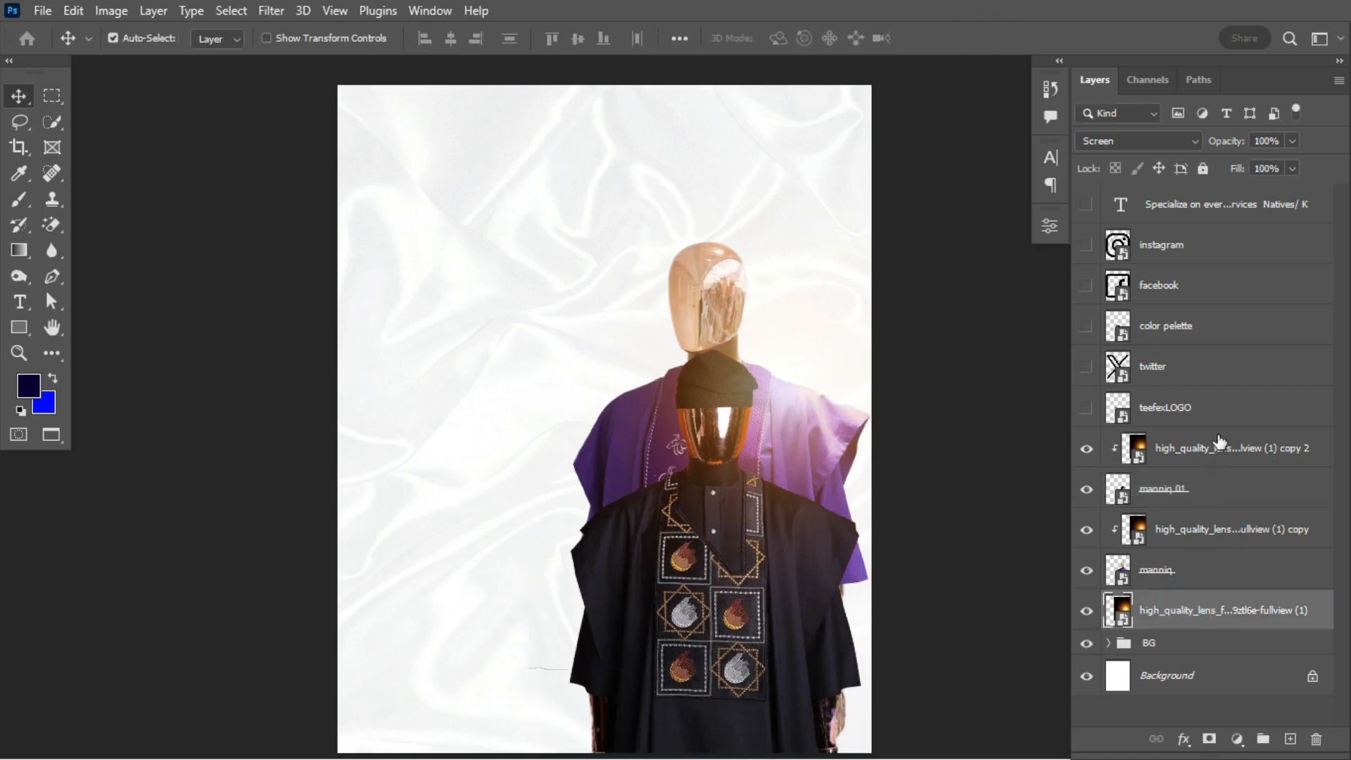
pyautogui.moveTo(1235, 142); pyautogui.dragTo(1214, 151)
pyautogui.click(1084, 612)
pyautogui.click(1084, 618)
# Step: Set the opacity of both clipped lens flare copies to 45%
pyautogui.click(1216, 463)
pyautogui.keyDown('ctrl'); pyautogui.click(1251, 528); pyautogui.keyUp('ctrl')
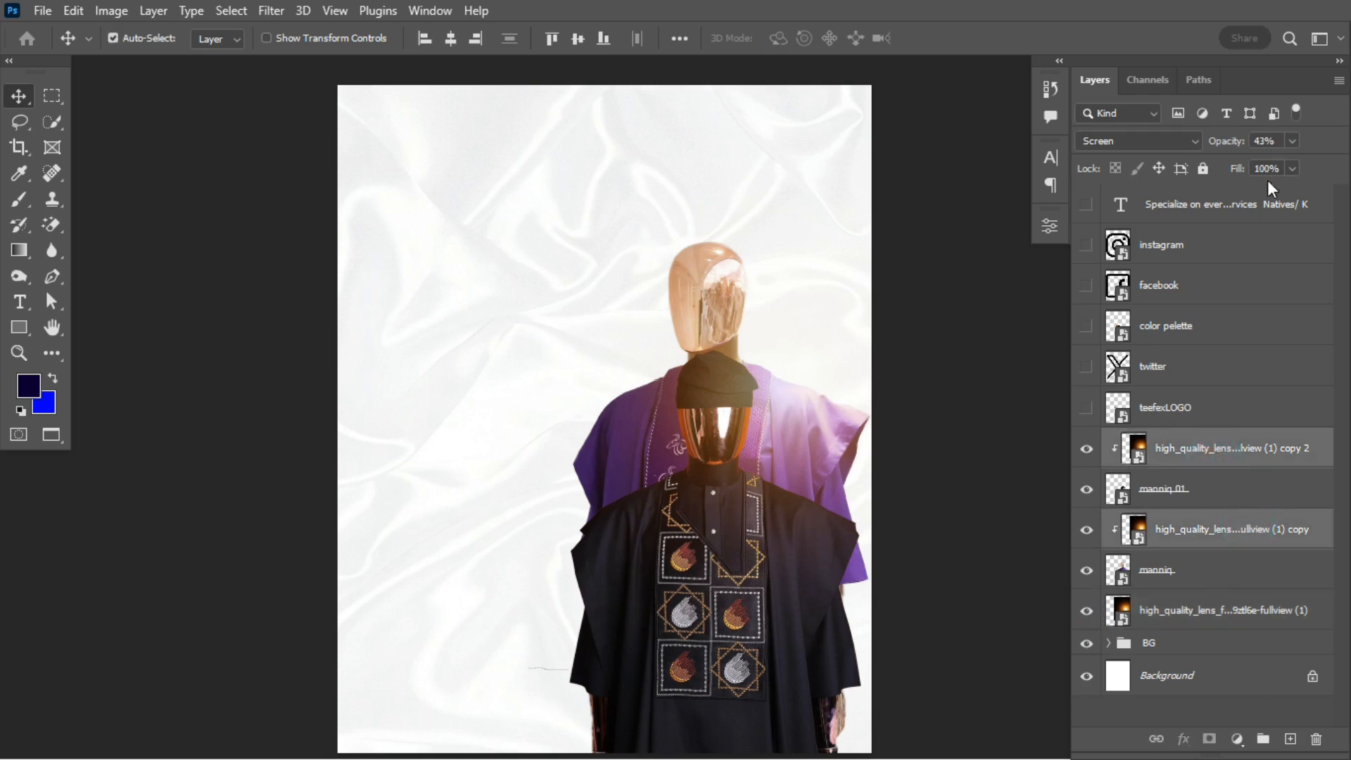
pyautogui.moveTo(1239, 135); pyautogui.dragTo(1233, 144)
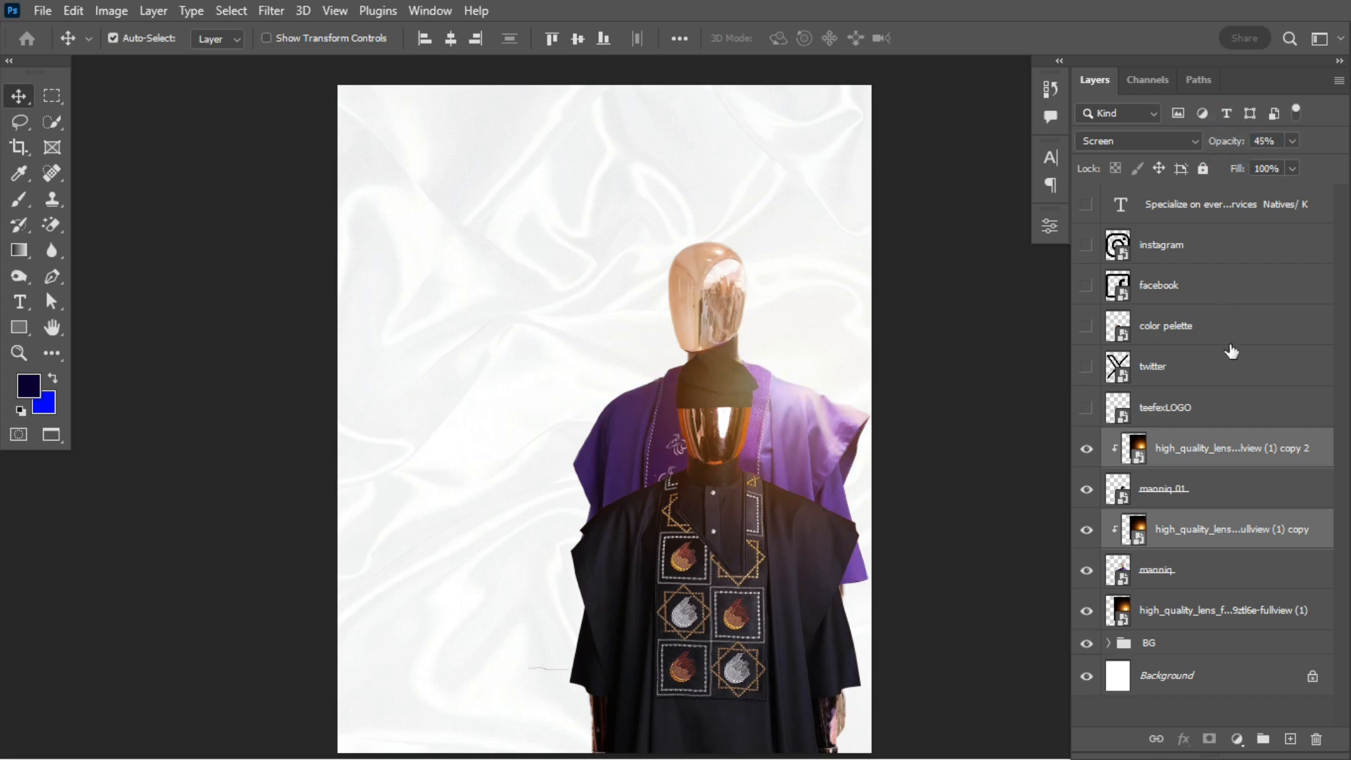
pyautogui.click(1232, 452)
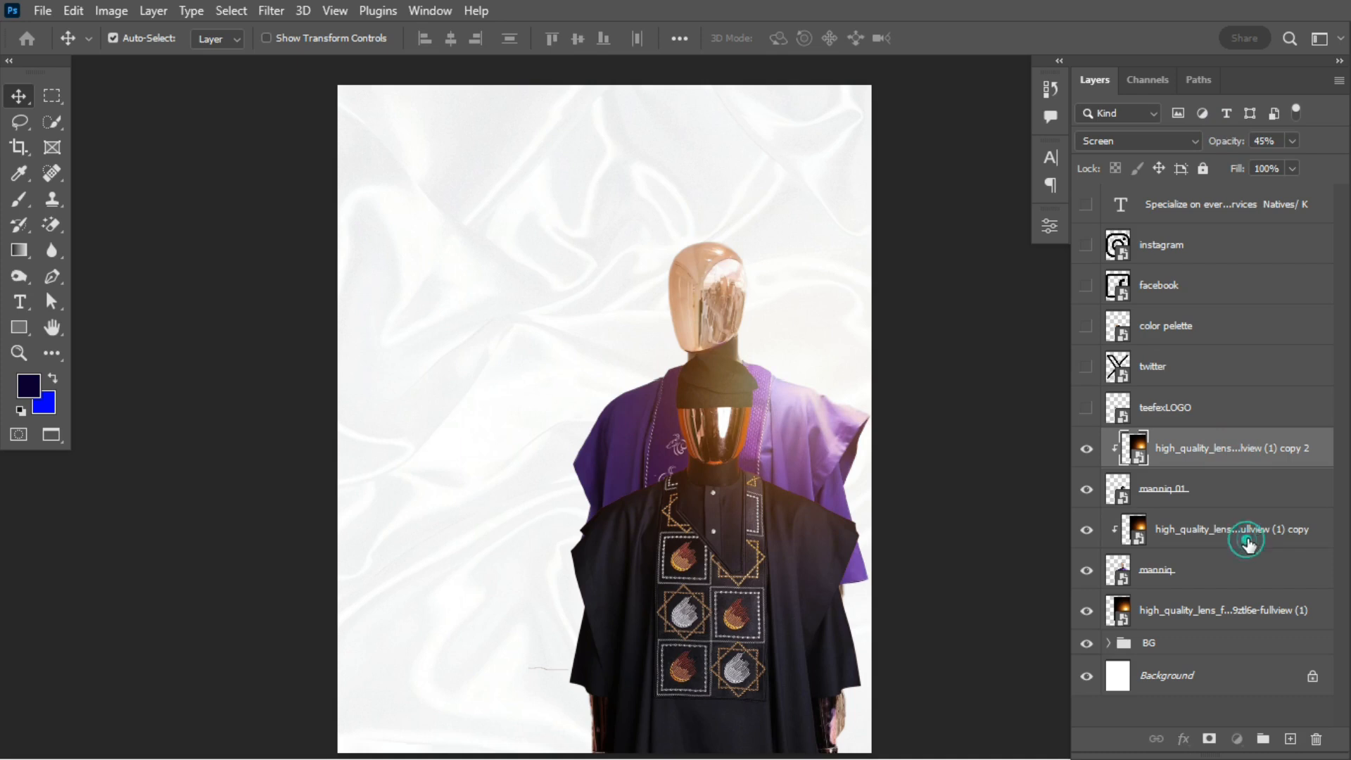
pyautogui.click(1247, 537)
pyautogui.click(1247, 457)
# Step: Apply a Camera Raw filter to manniq 01 with Texture +72 and slightly raised Clarity, and collapse its smart filter list
pyautogui.click(1182, 494)
pyautogui.click(1087, 489)
pyautogui.click(1087, 489)
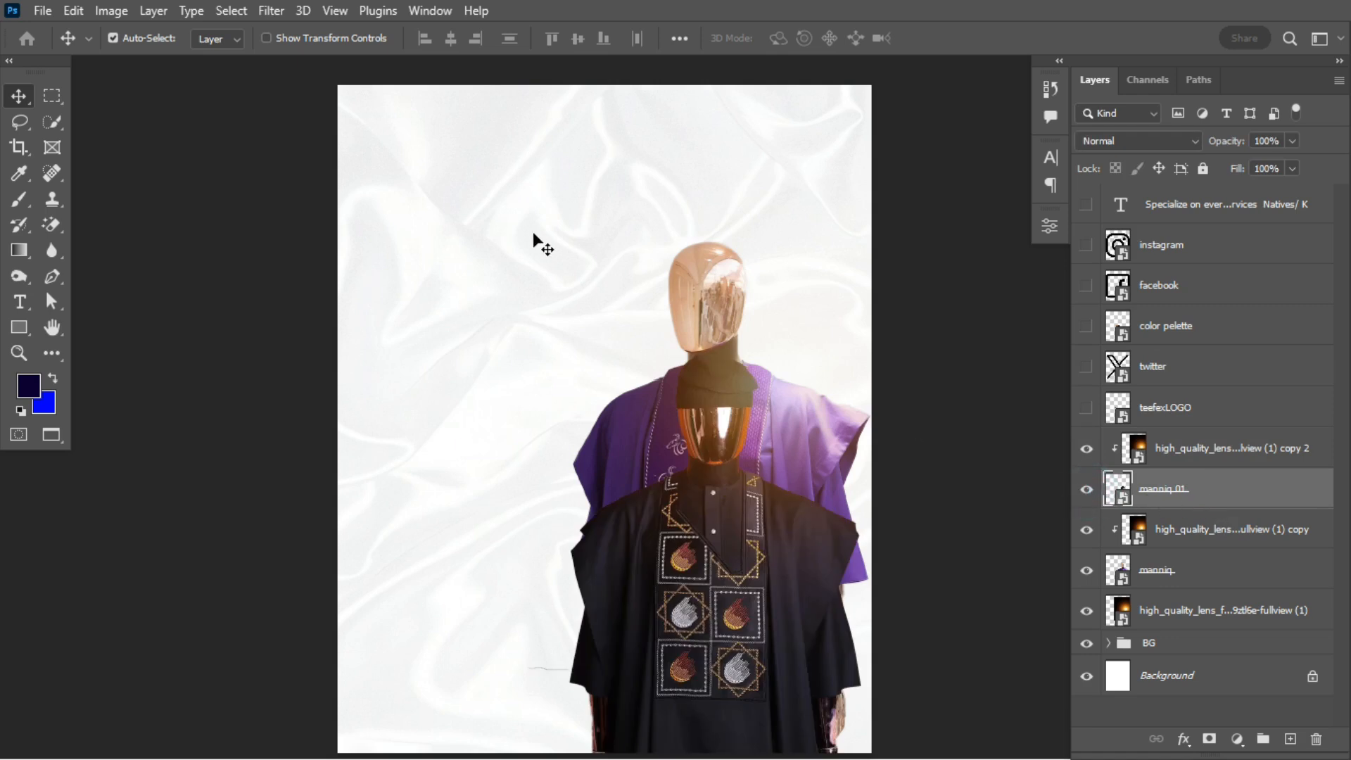
pyautogui.click(273, 10)
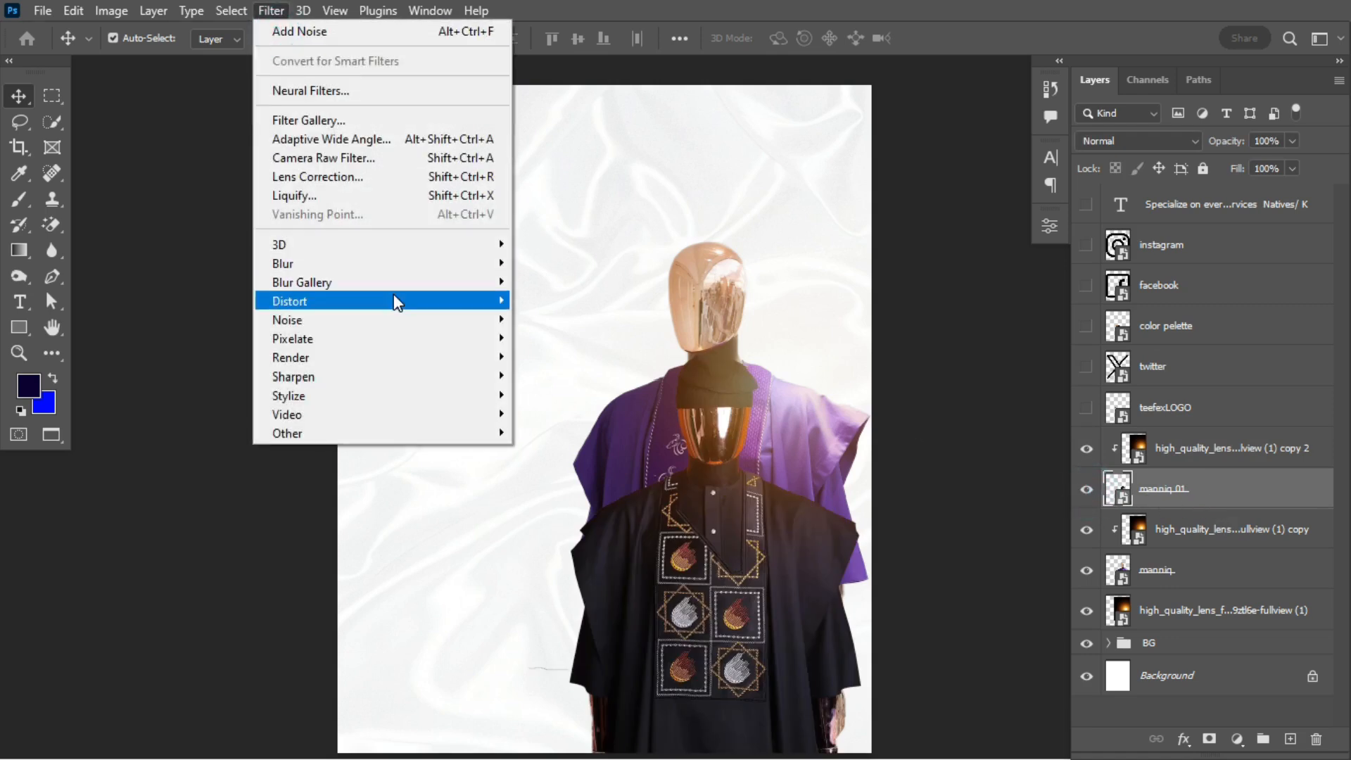
pyautogui.click(431, 162)
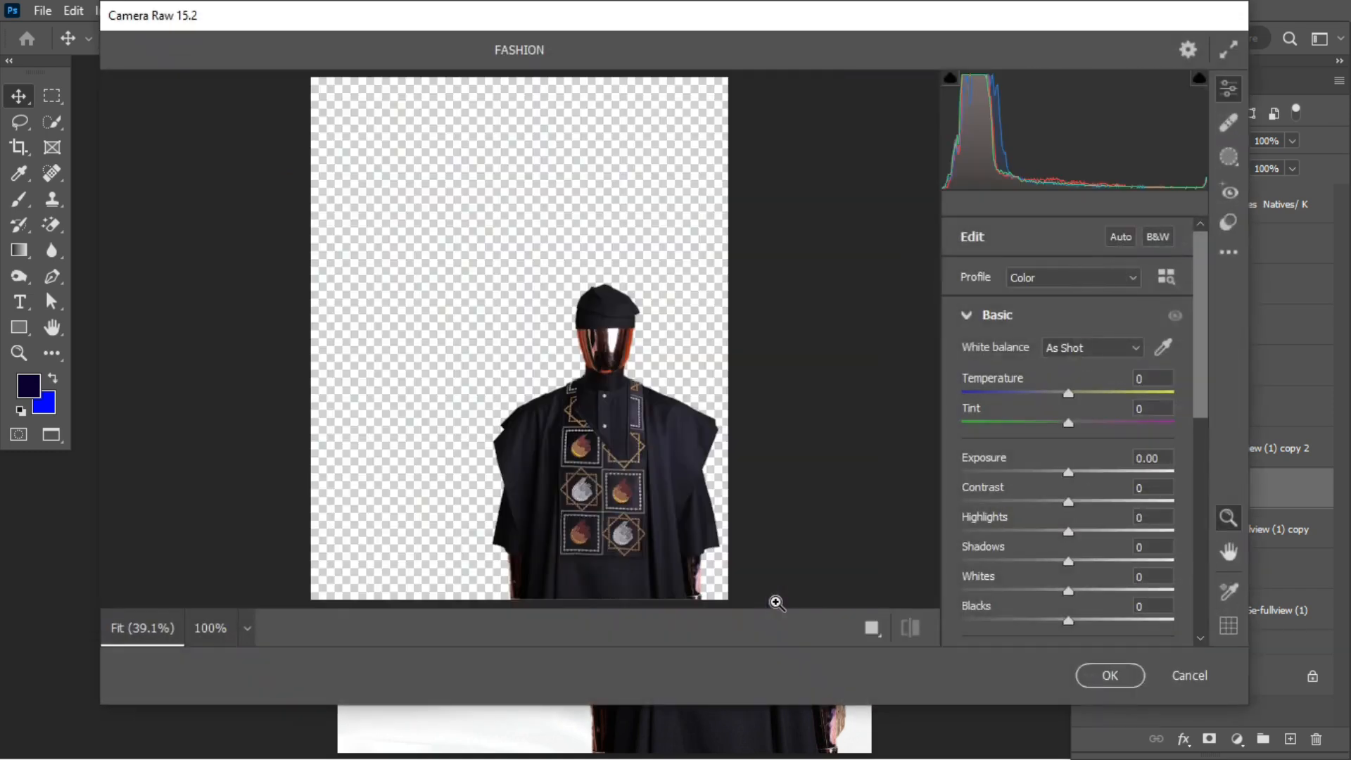
pyautogui.click(971, 314)
pyautogui.click(972, 313)
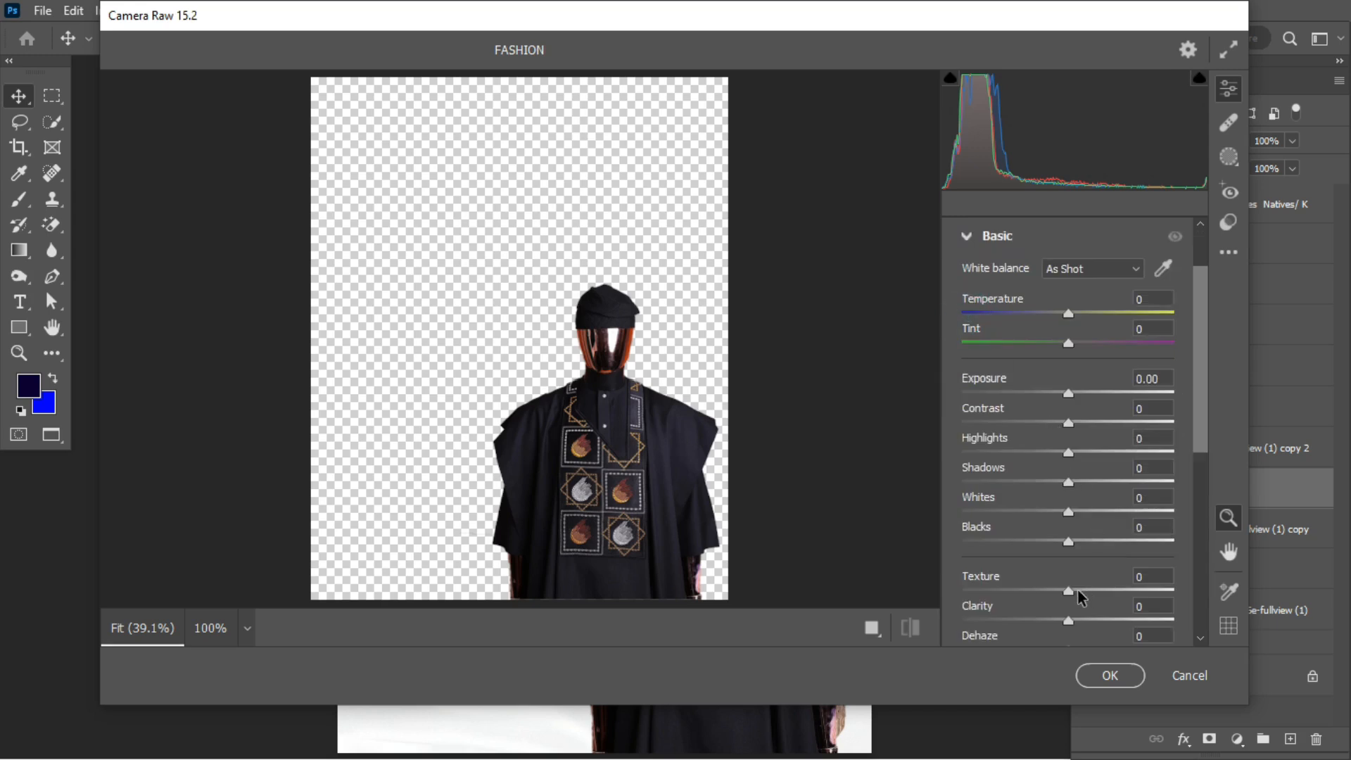
pyautogui.moveTo(1073, 590); pyautogui.dragTo(1144, 592)
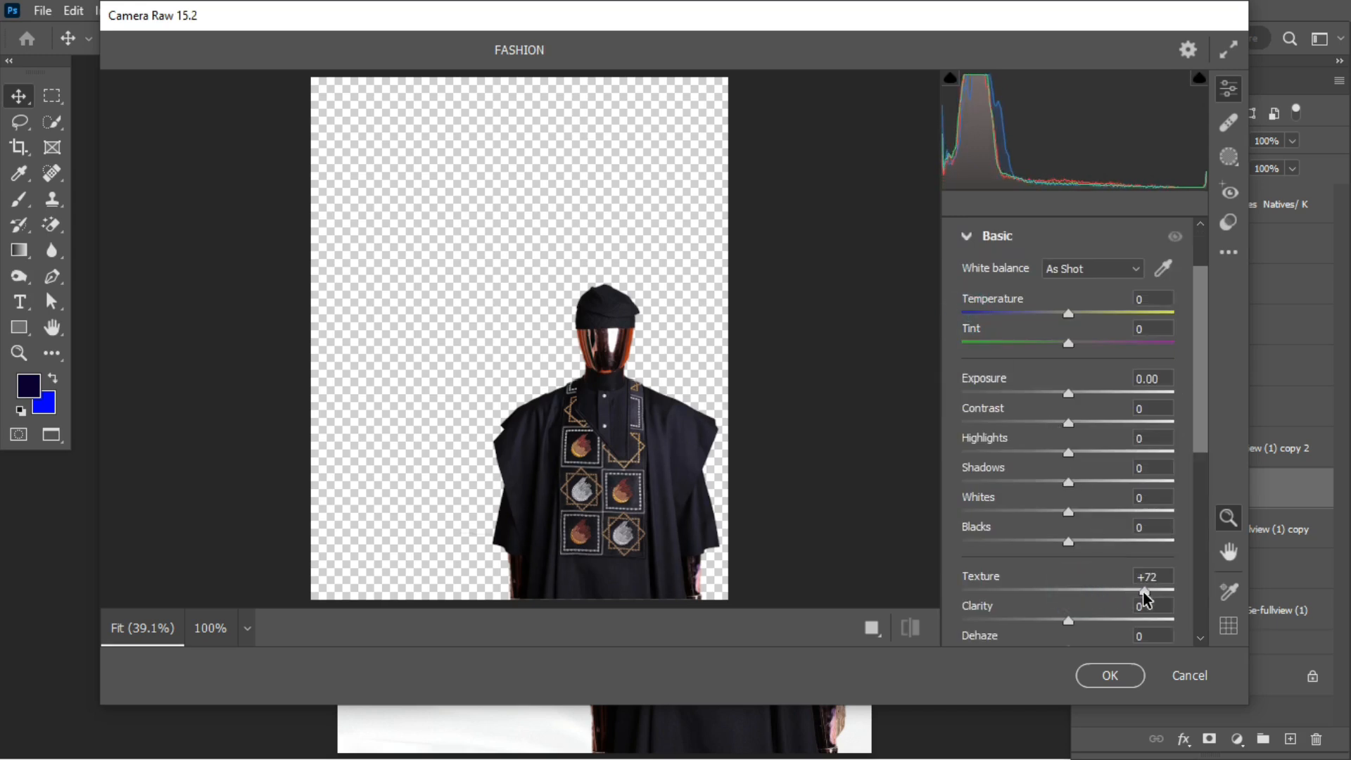
pyautogui.moveTo(1068, 620)
pyautogui.mouseDown()
pyautogui.moveTo(1155, 593)
pyautogui.moveTo(1090, 620)
pyautogui.mouseUp()
pyautogui.click(1109, 675)
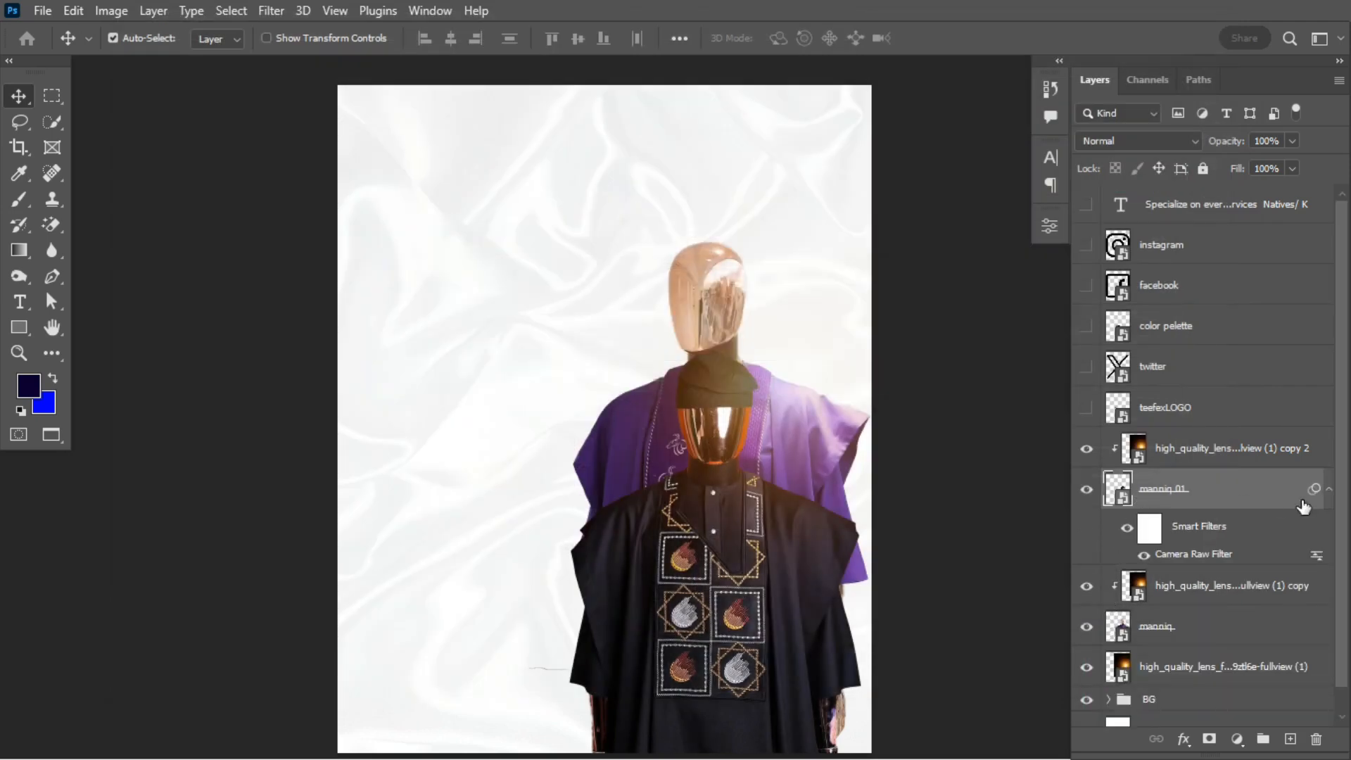
pyautogui.click(1329, 488)
# Step: Apply a Camera Raw filter to the purple mannequin with Texture about +87 and Clarity +25, and collapse its smart filter list
pyautogui.click(1202, 573)
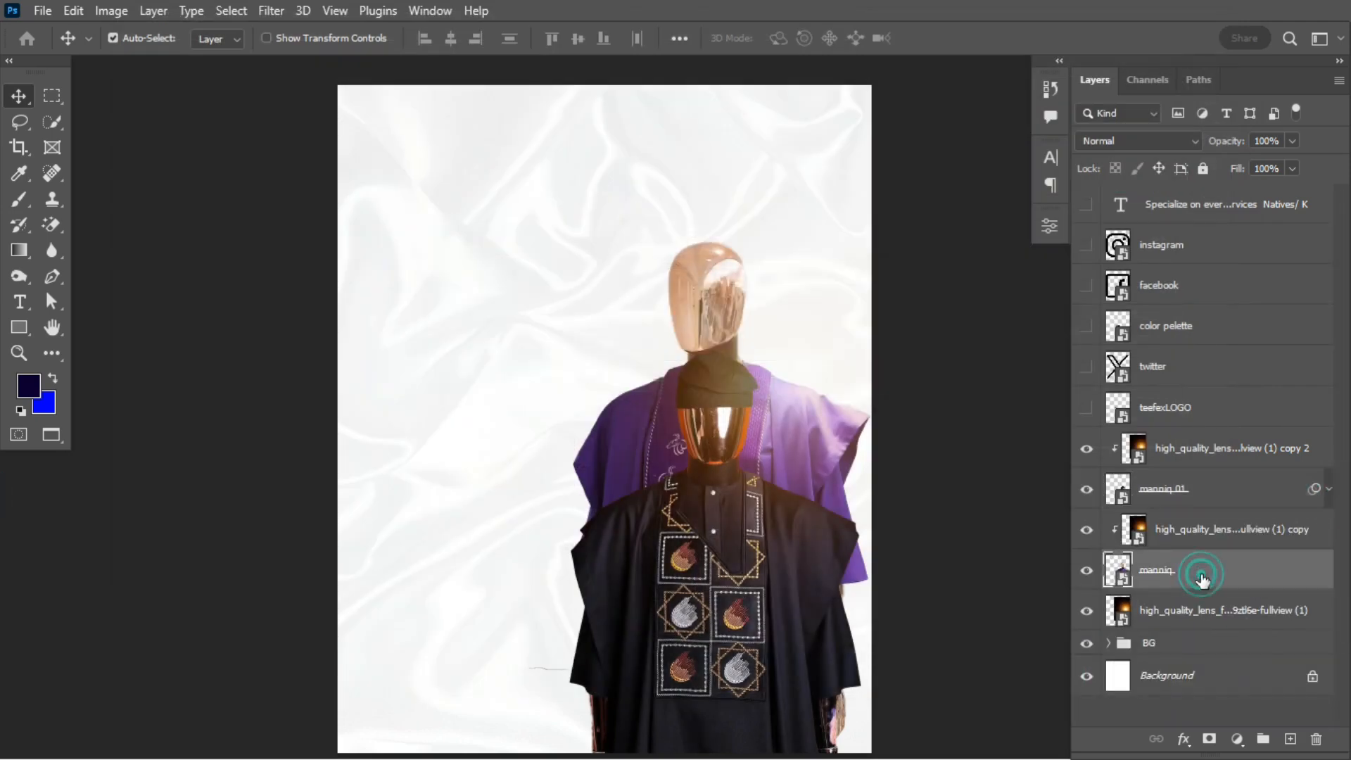
pyautogui.click(282, 9)
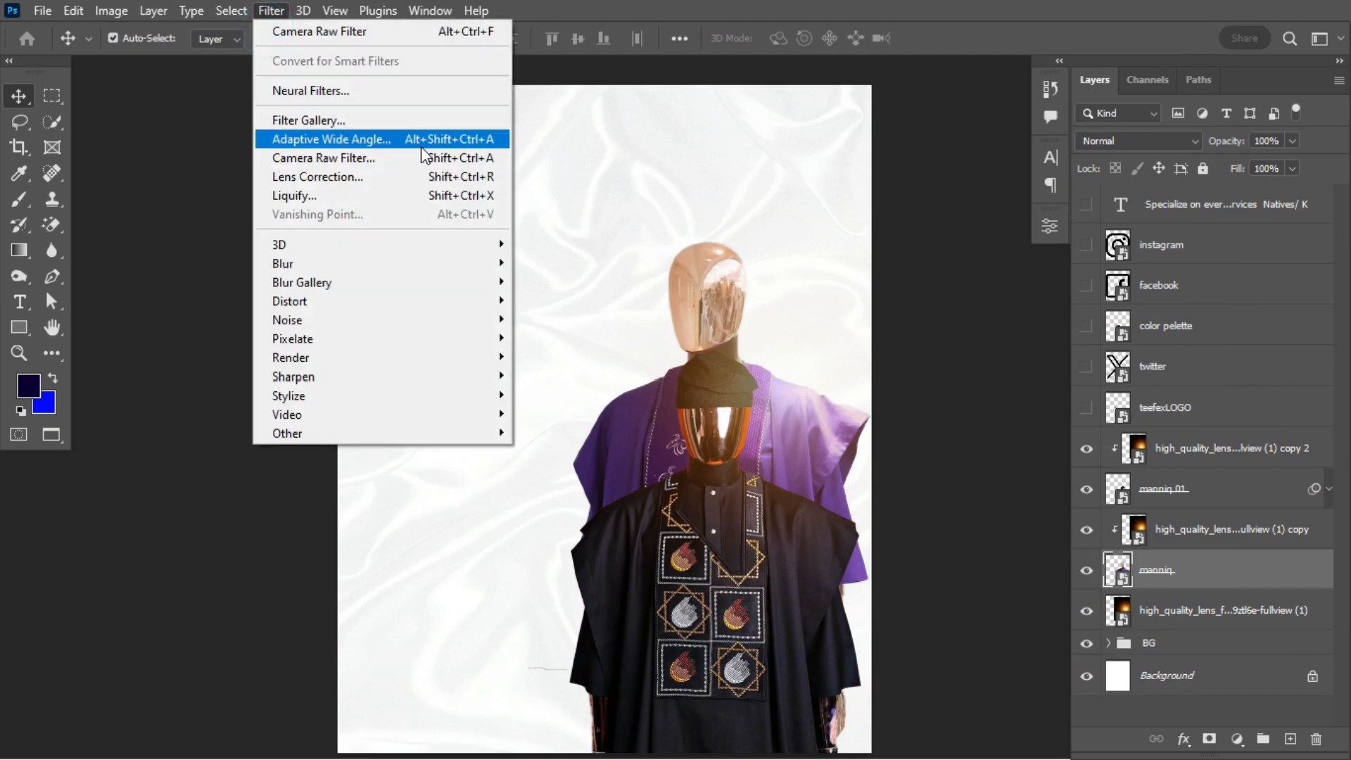
pyautogui.click(408, 163)
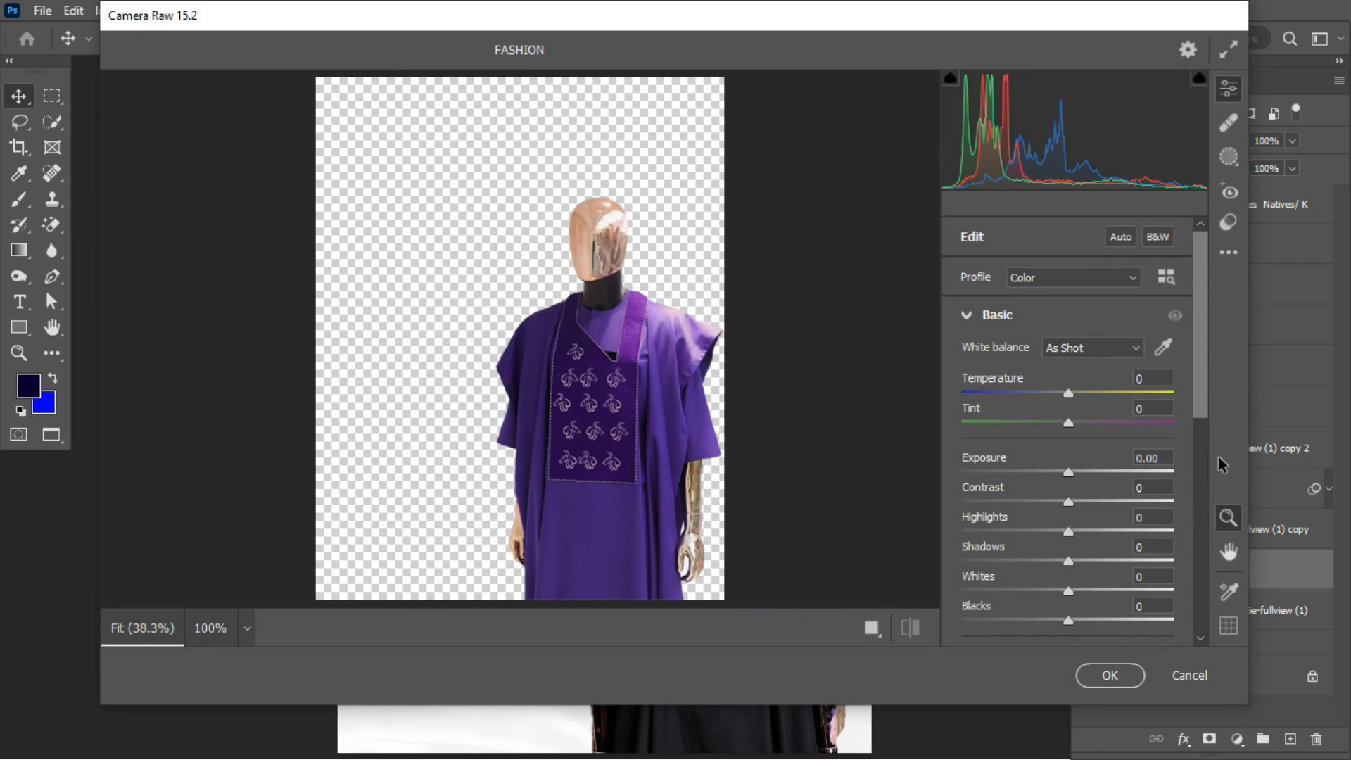
pyautogui.scroll(-3, 1199, 417)
pyautogui.moveTo(1107, 515); pyautogui.dragTo(1095, 542)
pyautogui.click(1092, 542)
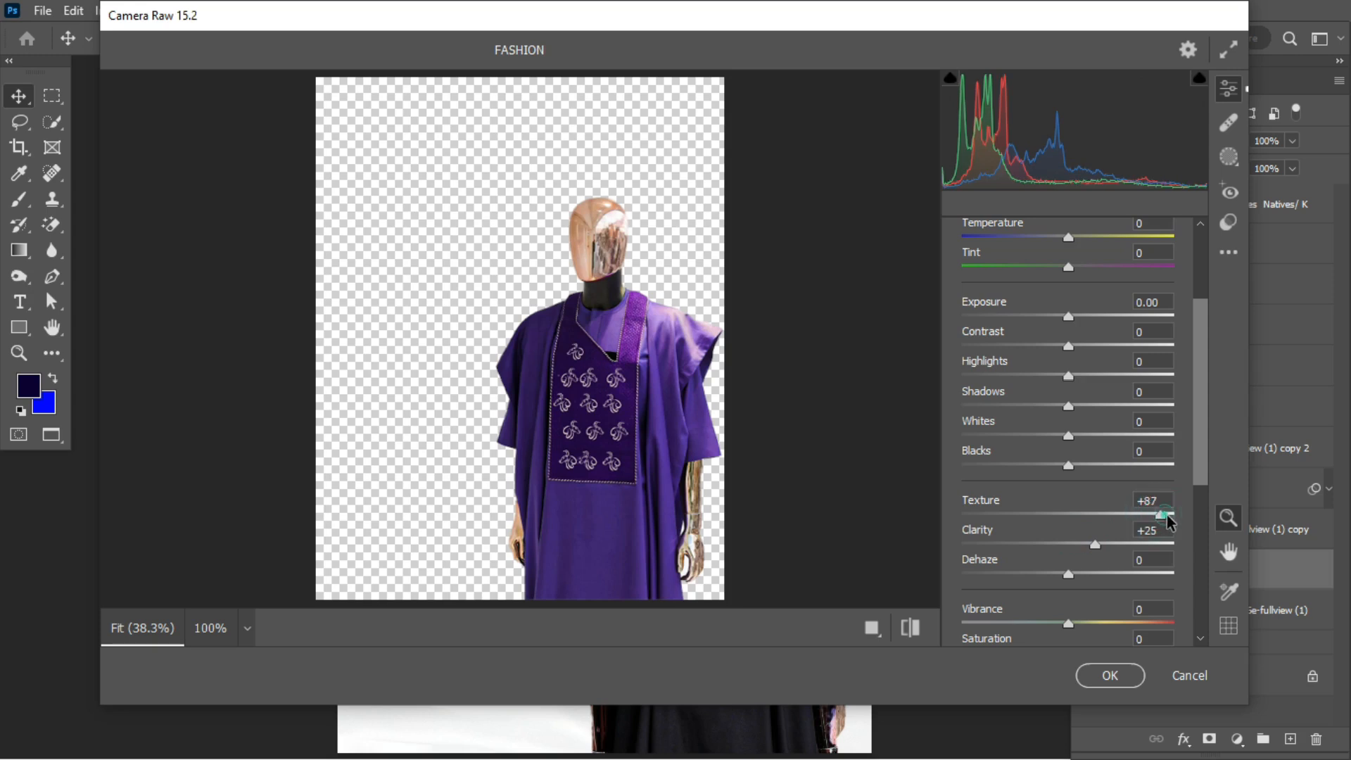
pyautogui.moveTo(1162, 514); pyautogui.dragTo(1165, 514)
pyautogui.click(1111, 672)
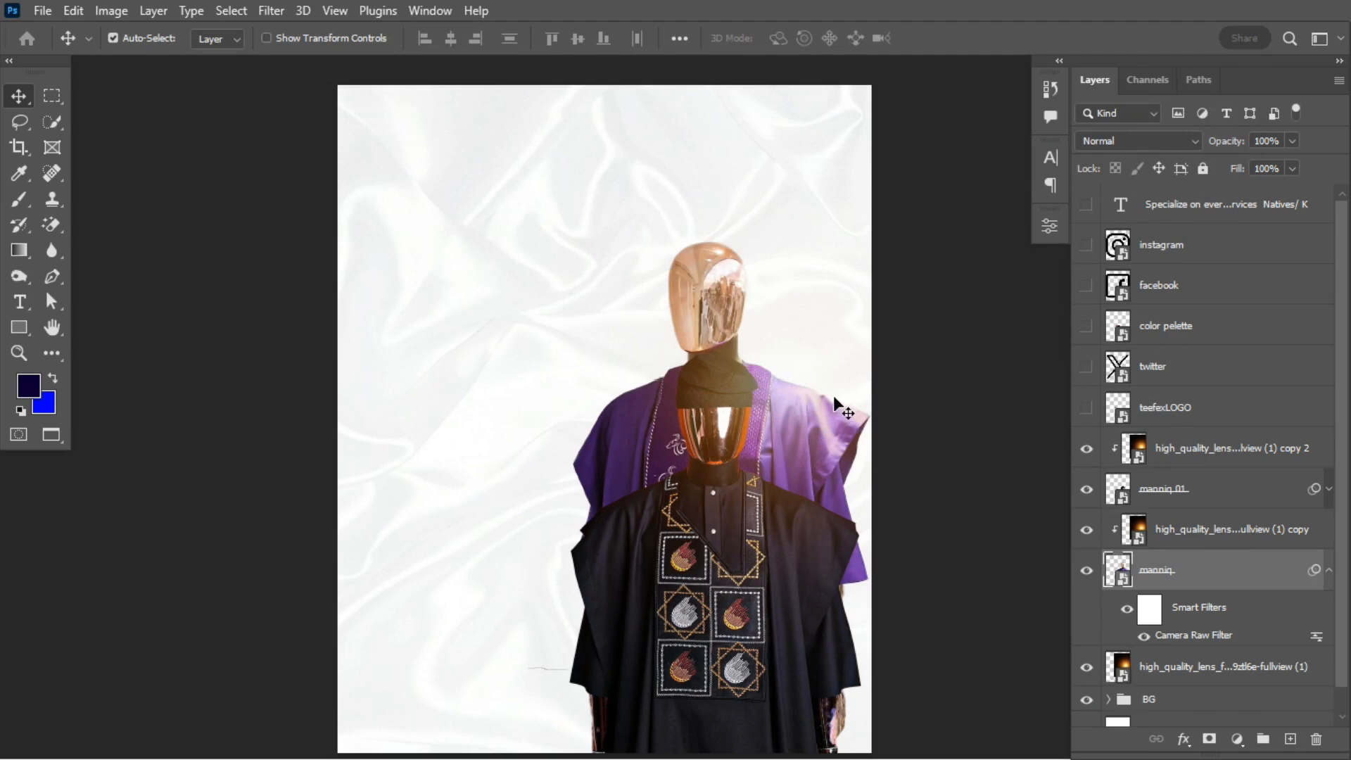
pyautogui.click(1329, 570)
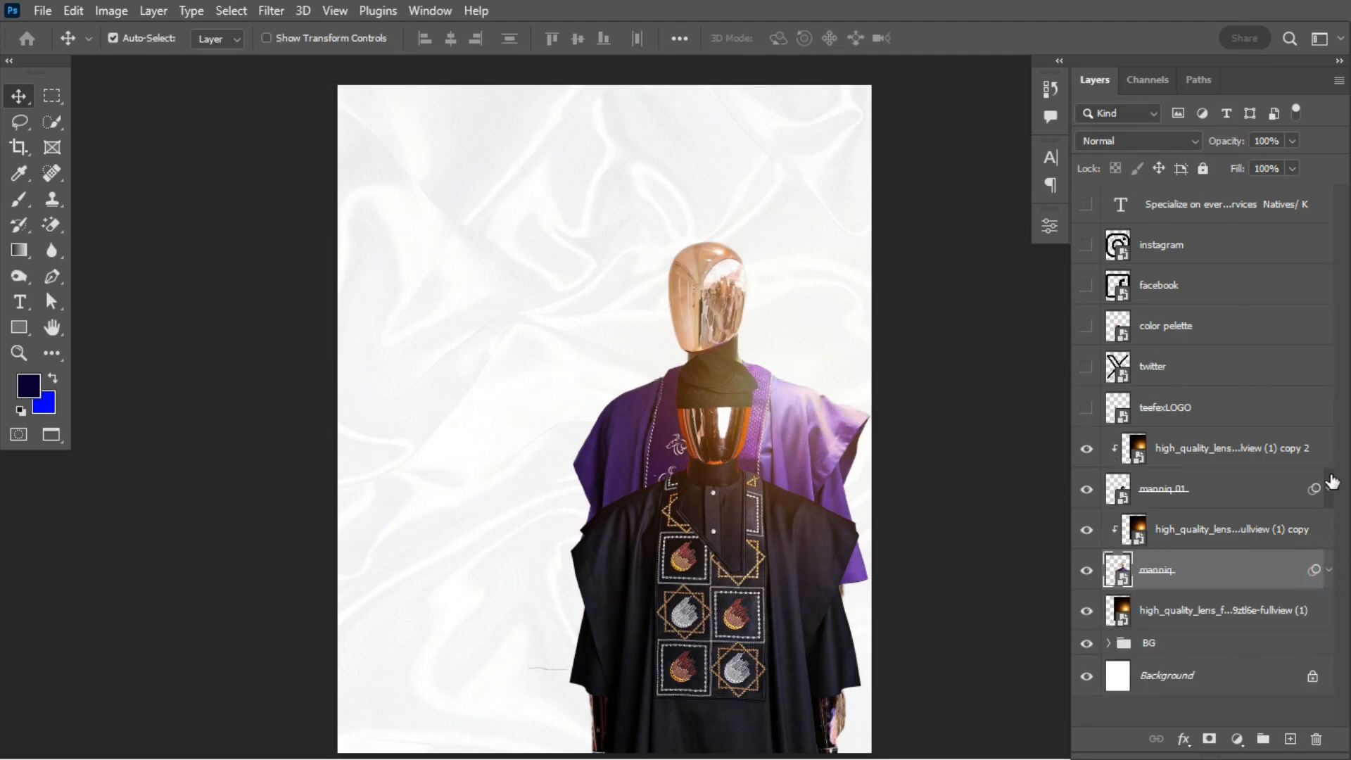
# Step: Group both mannequin layers with their three lens flare layers and name the group MANNQ
pyautogui.click(1202, 622)
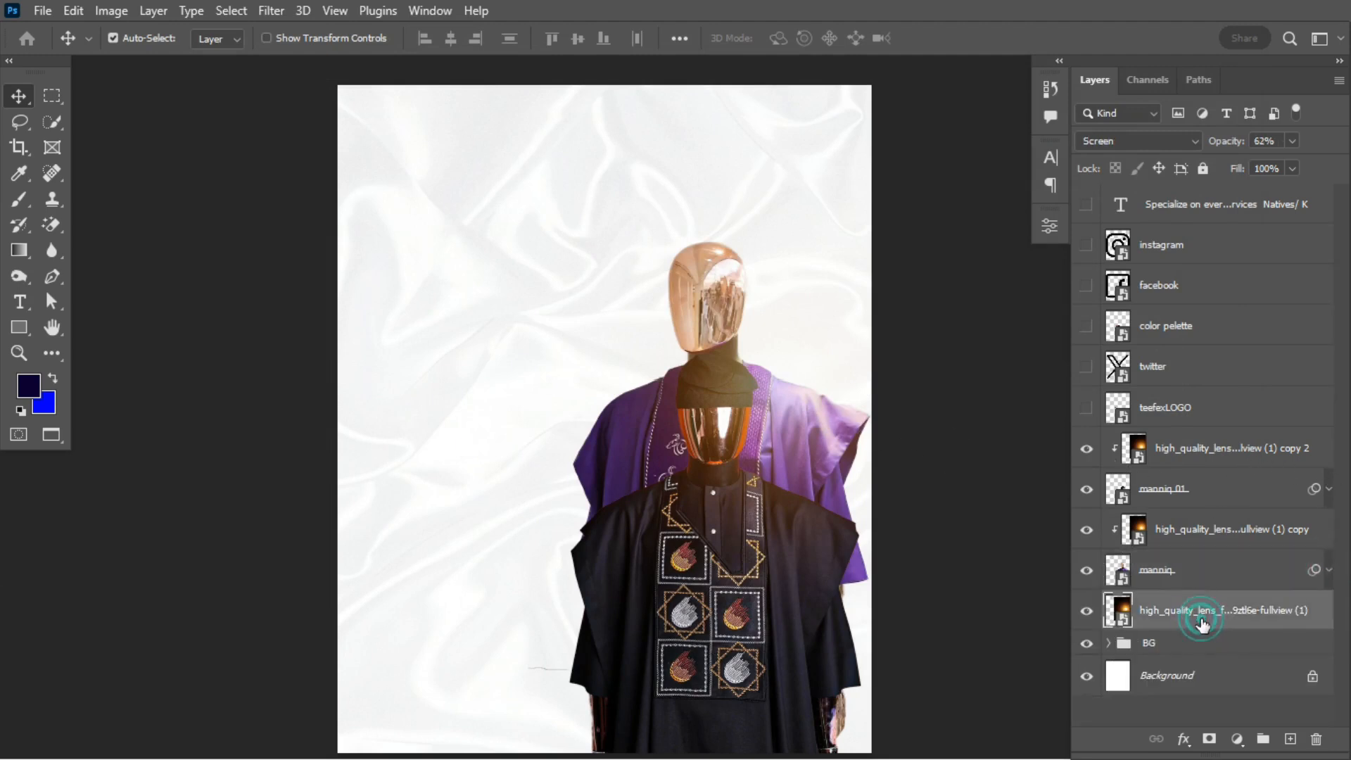
pyautogui.keyDown('shift'); pyautogui.click(1217, 456); pyautogui.keyUp('shift')
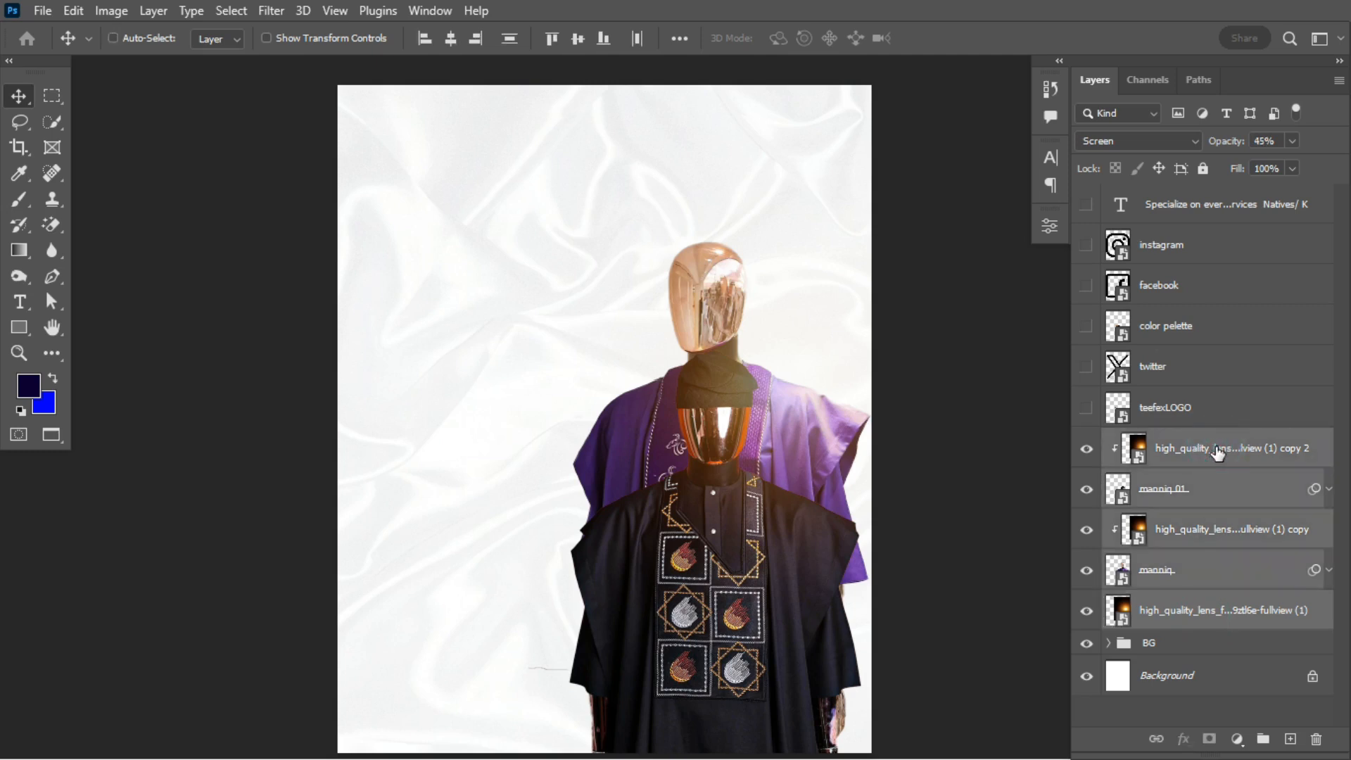
pyautogui.hotkey('ctrl', 'g')
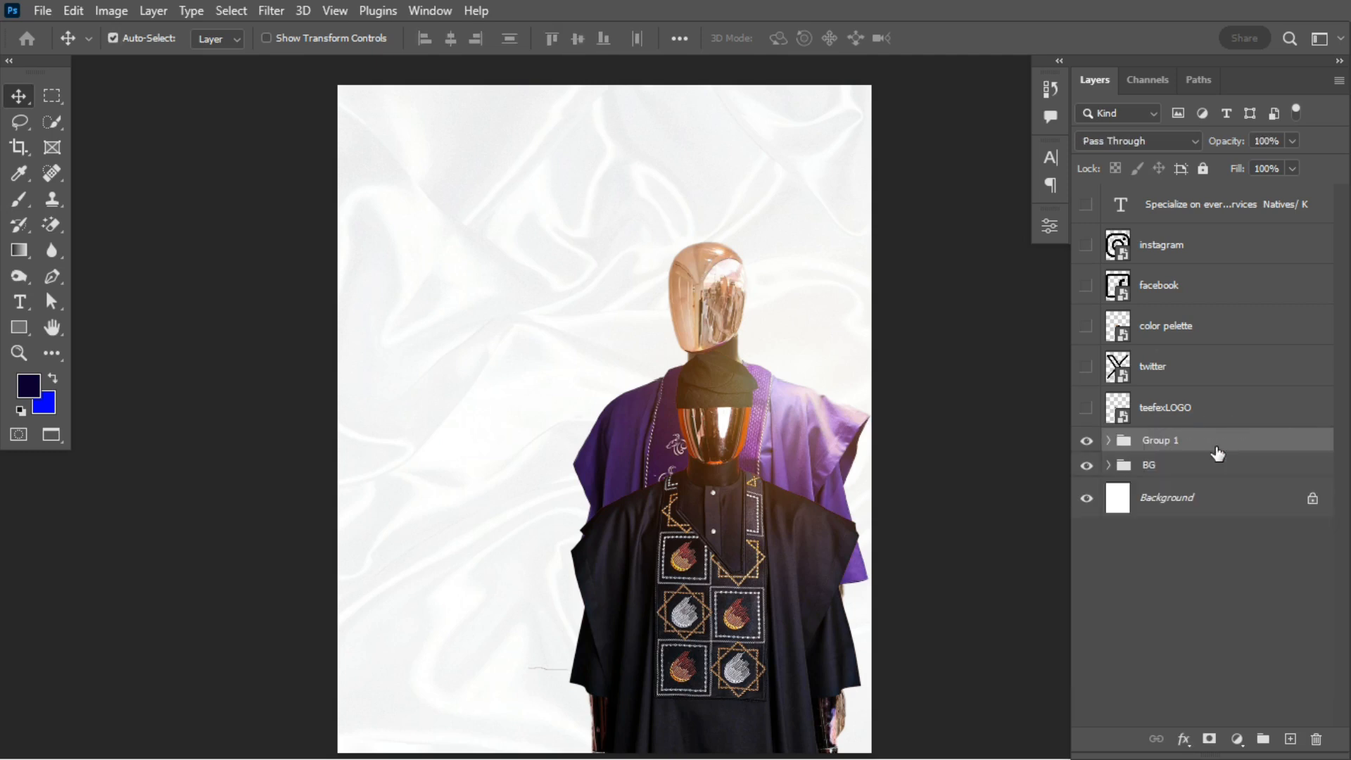
pyautogui.doubleClick(1160, 441)
pyautogui.write('MANNQ')
pyautogui.press('Return')
# Step: Create a guide layout with 120 px margins on all four sides of the canvas
pyautogui.click(332, 12)
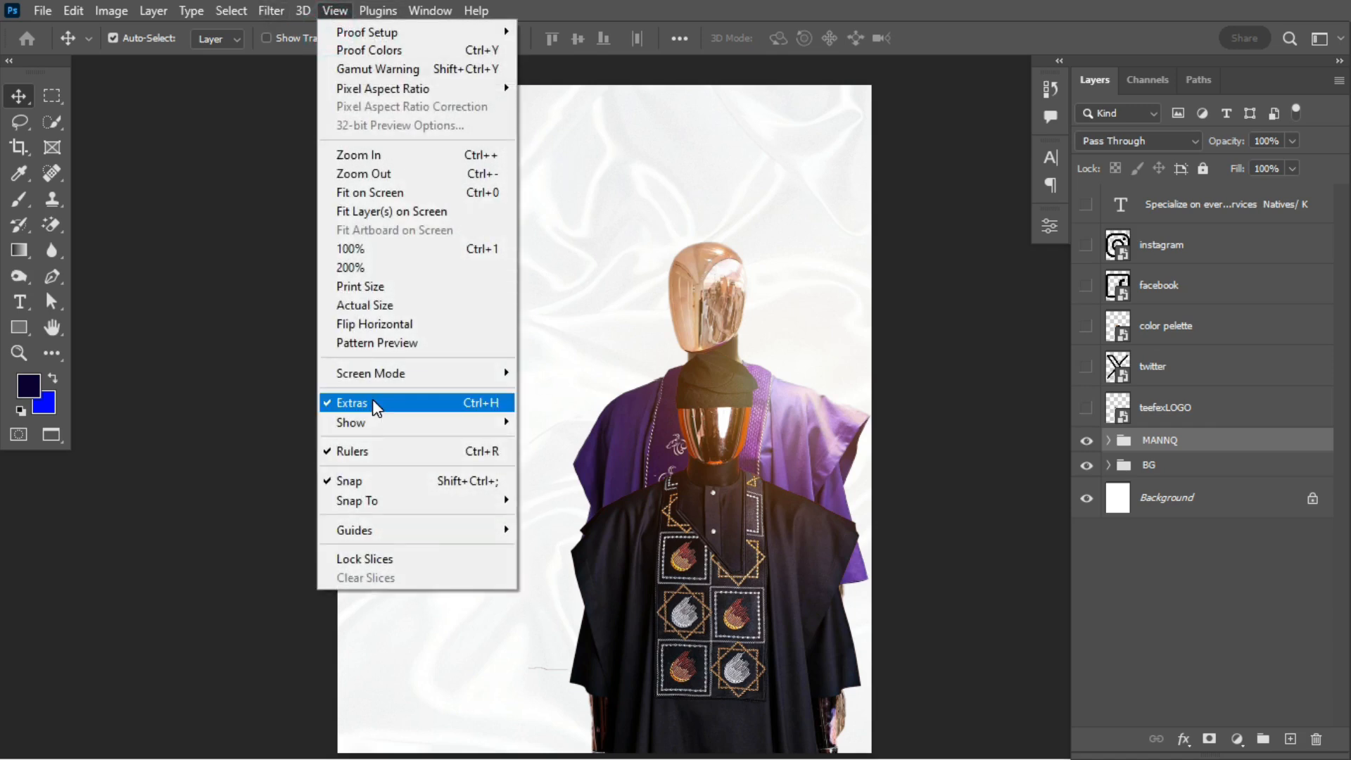
pyautogui.moveTo(400, 536)
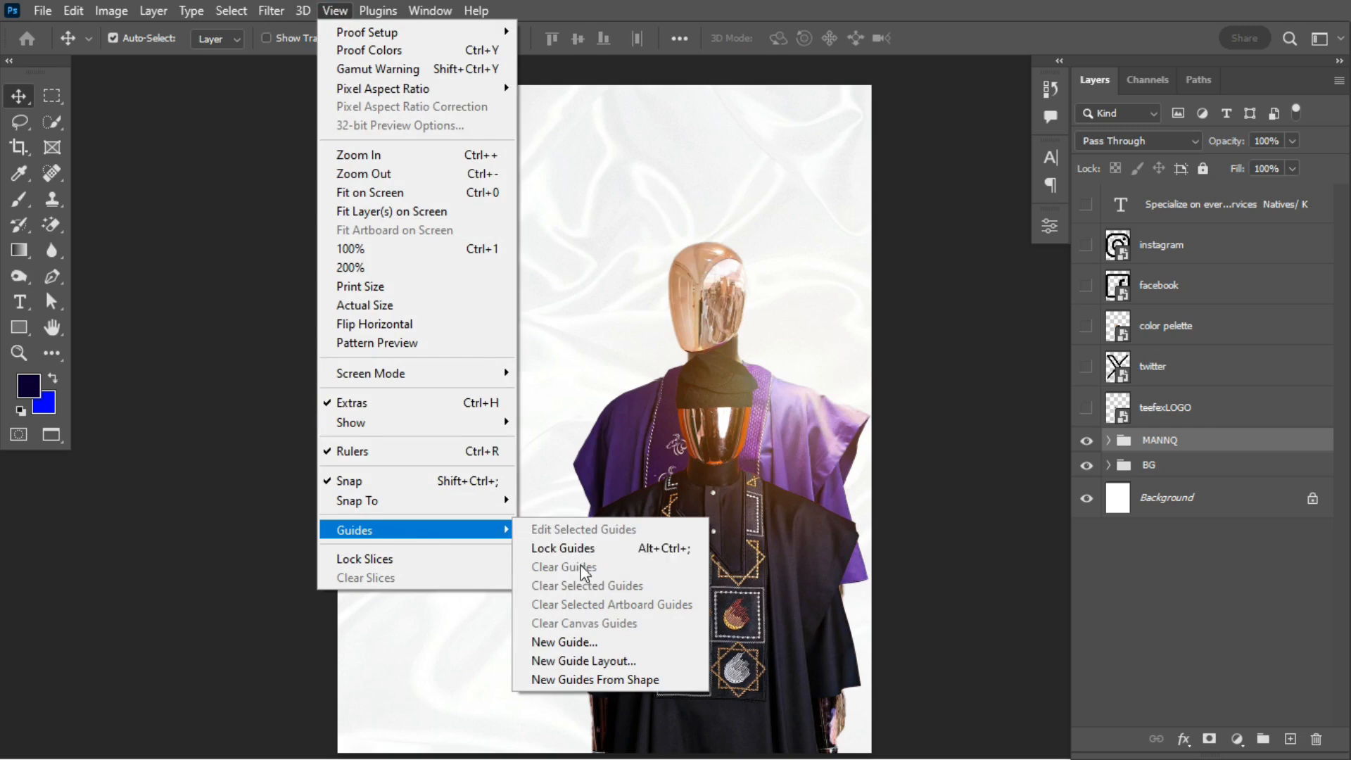
pyautogui.click(591, 660)
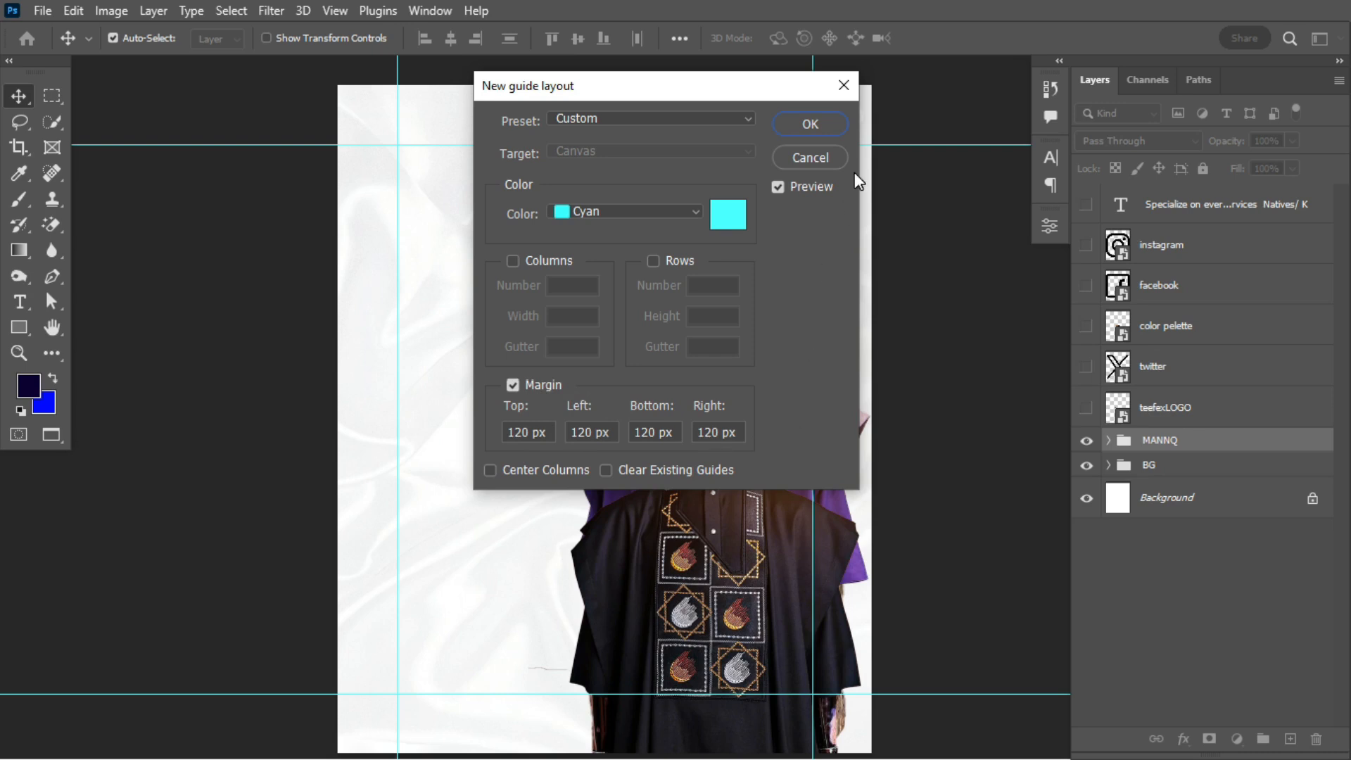
pyautogui.click(827, 128)
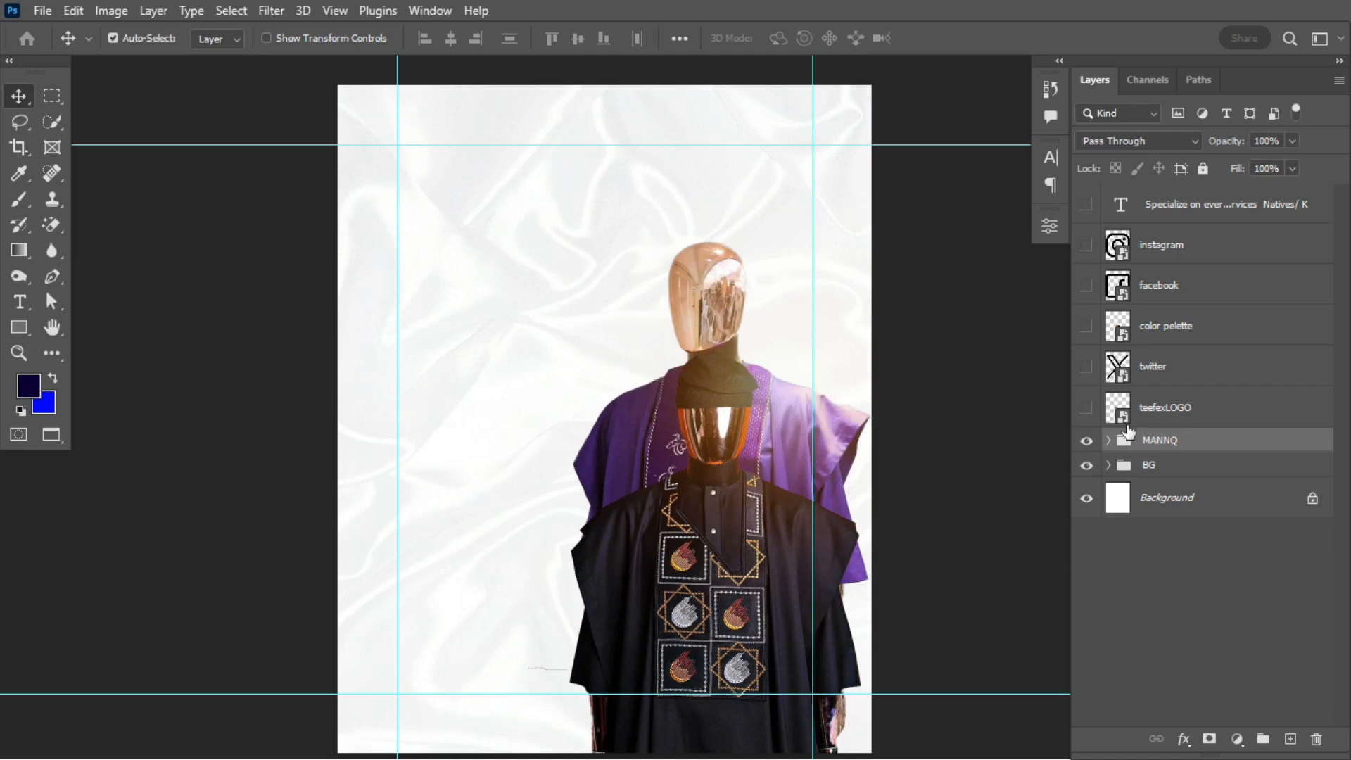
# Step: Show the teefexLOGO layer and move the logo into the upper-left corner of the margin guides
pyautogui.click(1086, 408)
pyautogui.click(1202, 413)
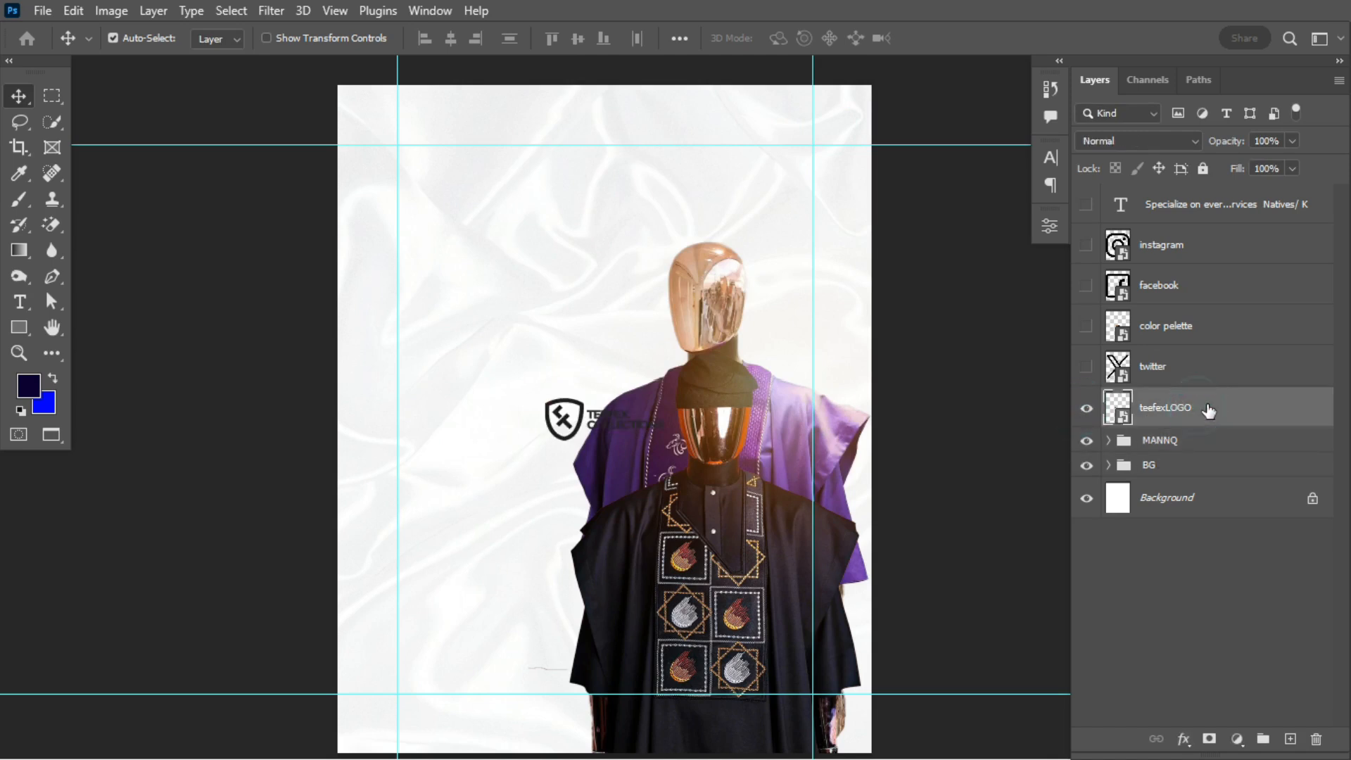
pyautogui.rightClick(1234, 411)
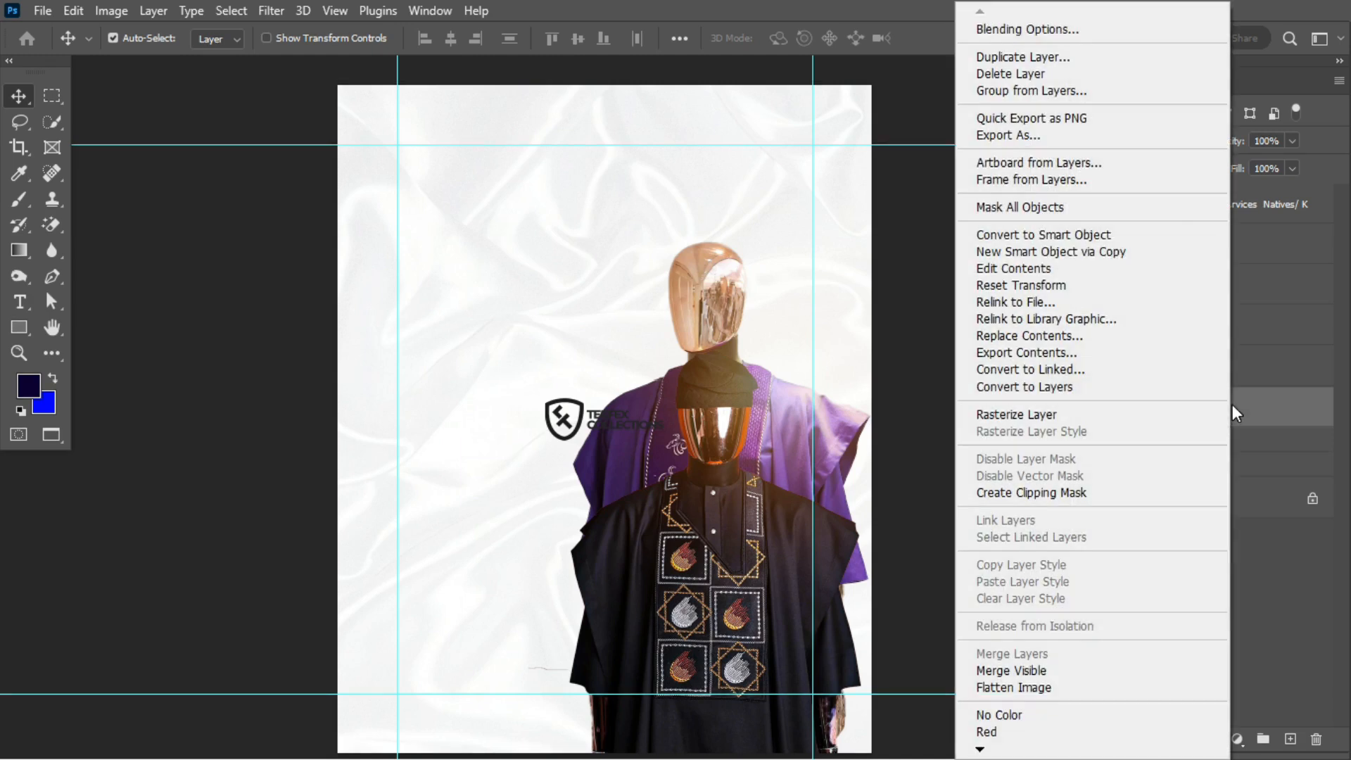
pyautogui.click(1302, 450)
pyautogui.click(1305, 416)
pyautogui.hotkey('ctrl', 't')
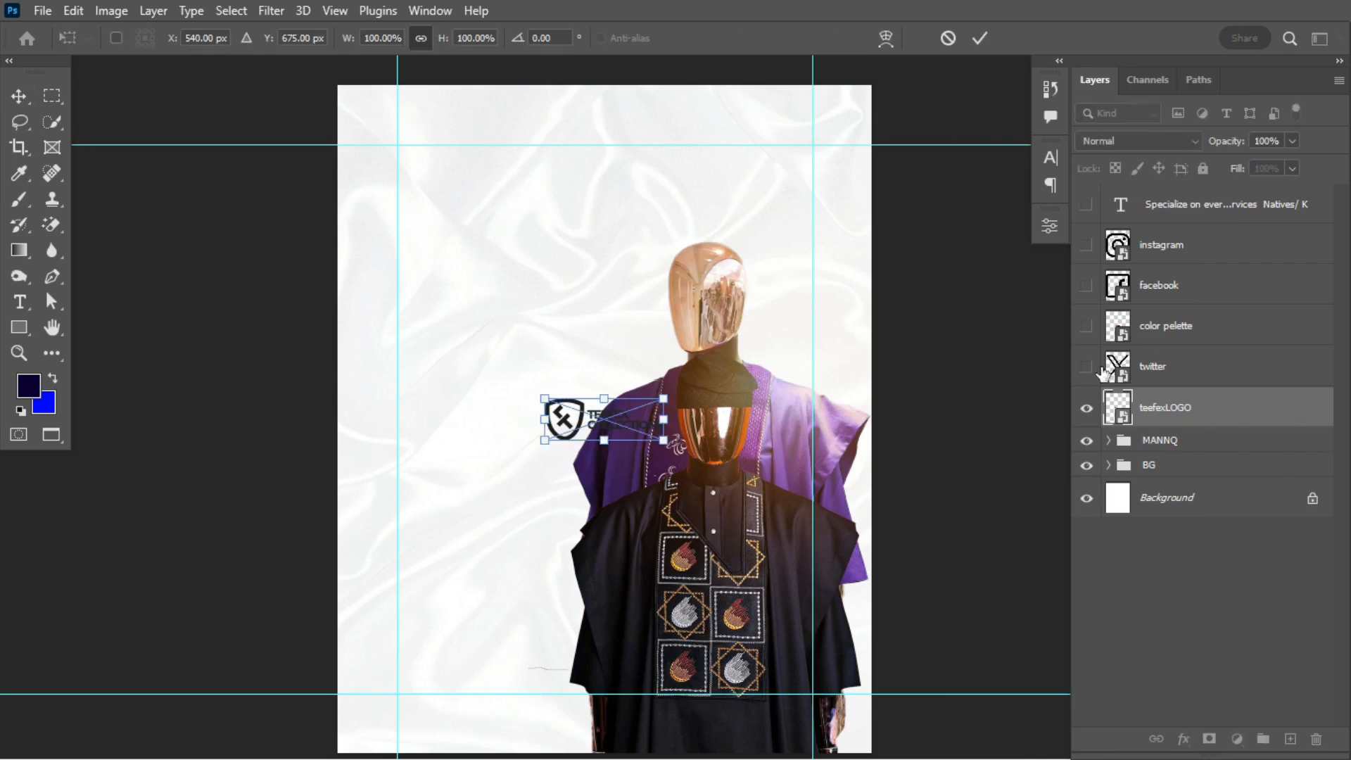
pyautogui.moveTo(601, 421); pyautogui.dragTo(464, 169)
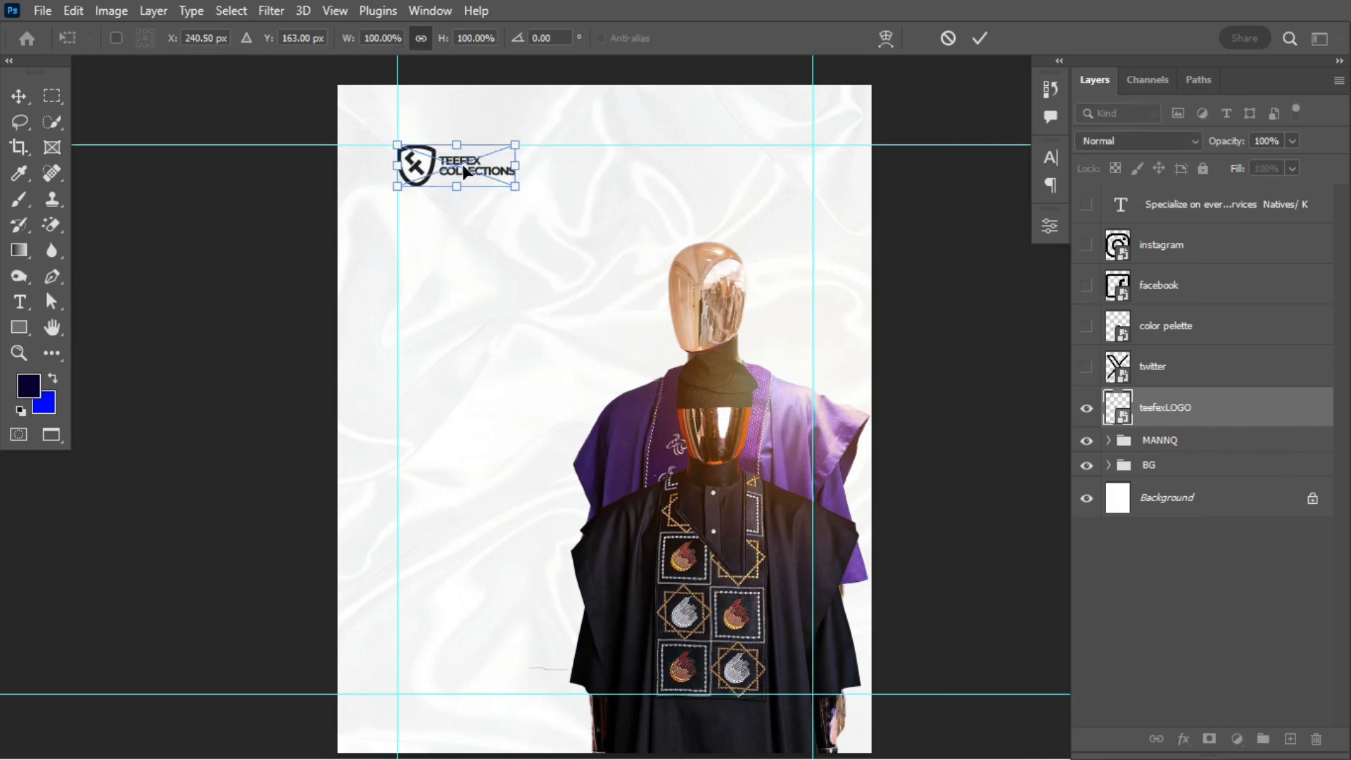
pyautogui.click(981, 36)
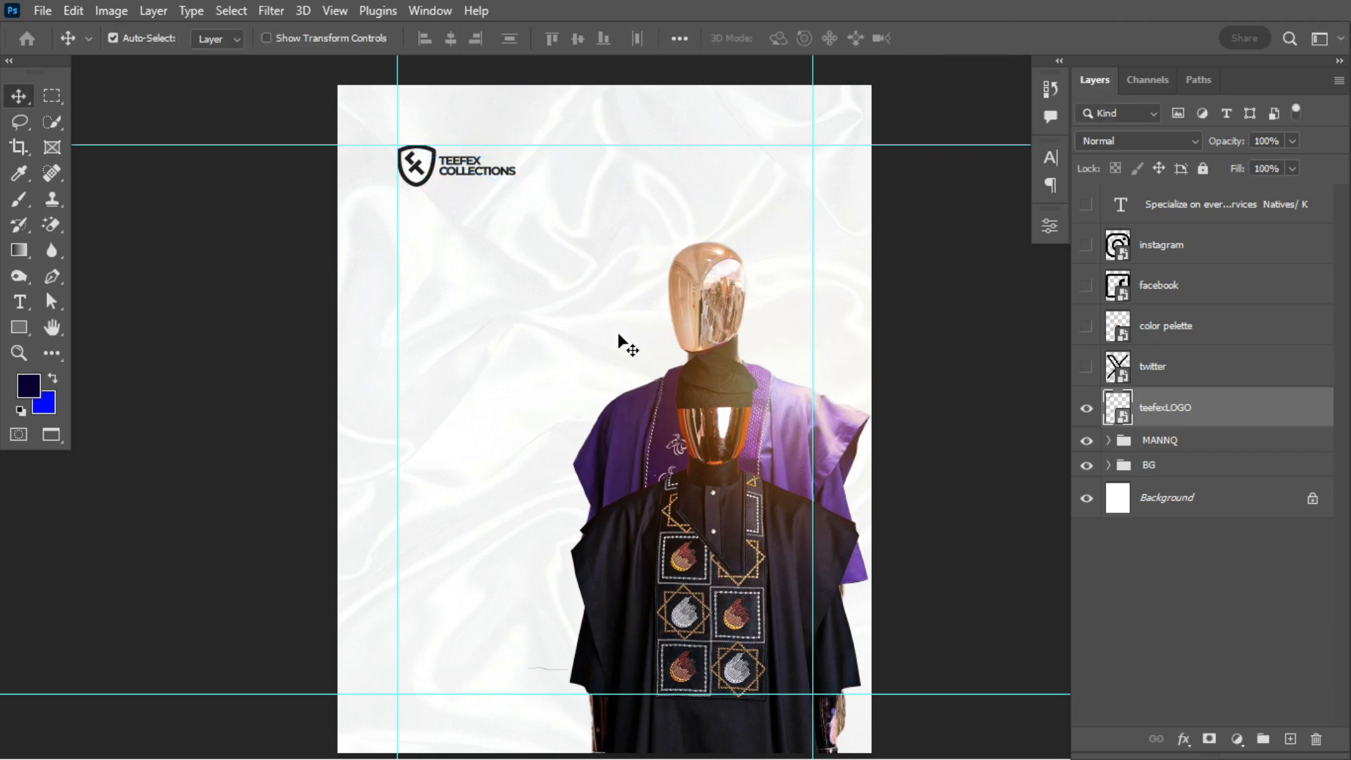
# Step: Show the flyer text and color pelette layers, and move the colour swatches above the rear mannequin's head
pyautogui.click(1087, 205)
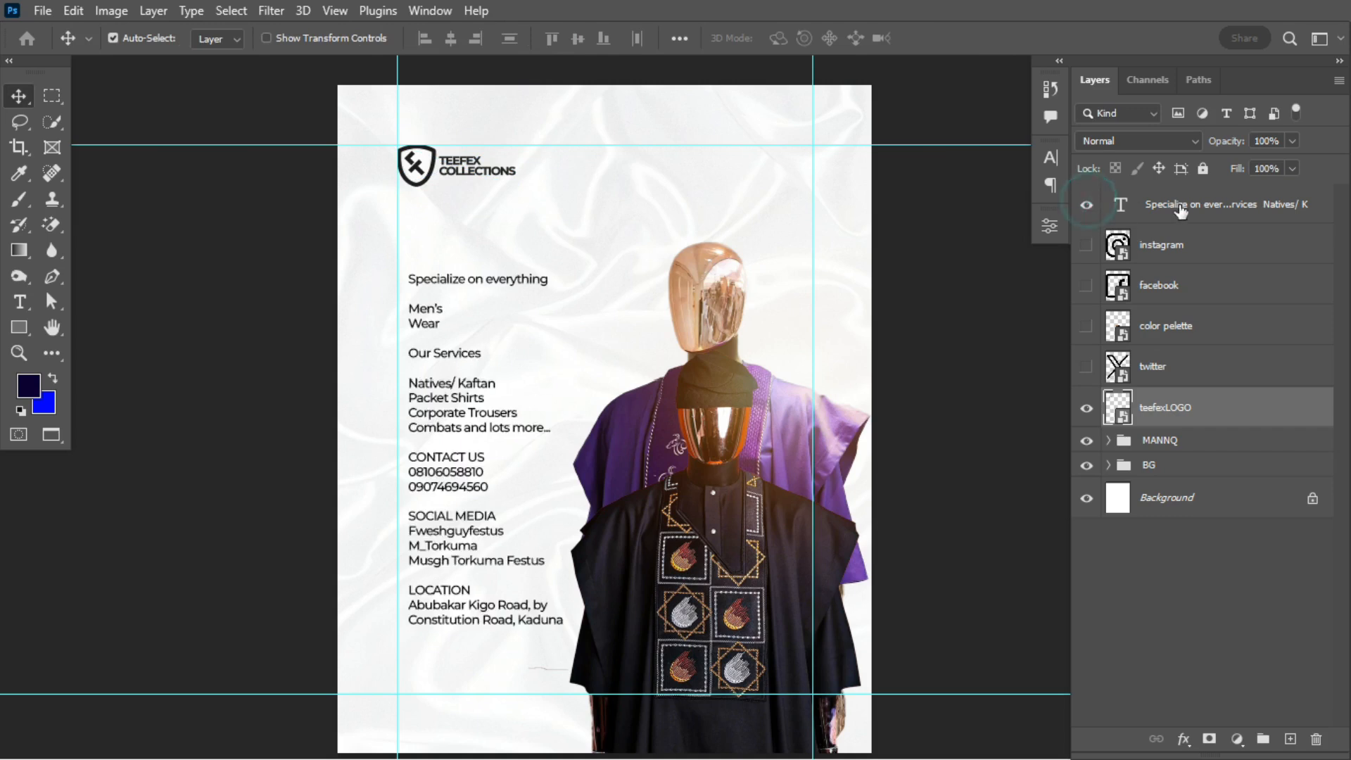
pyautogui.click(1187, 210)
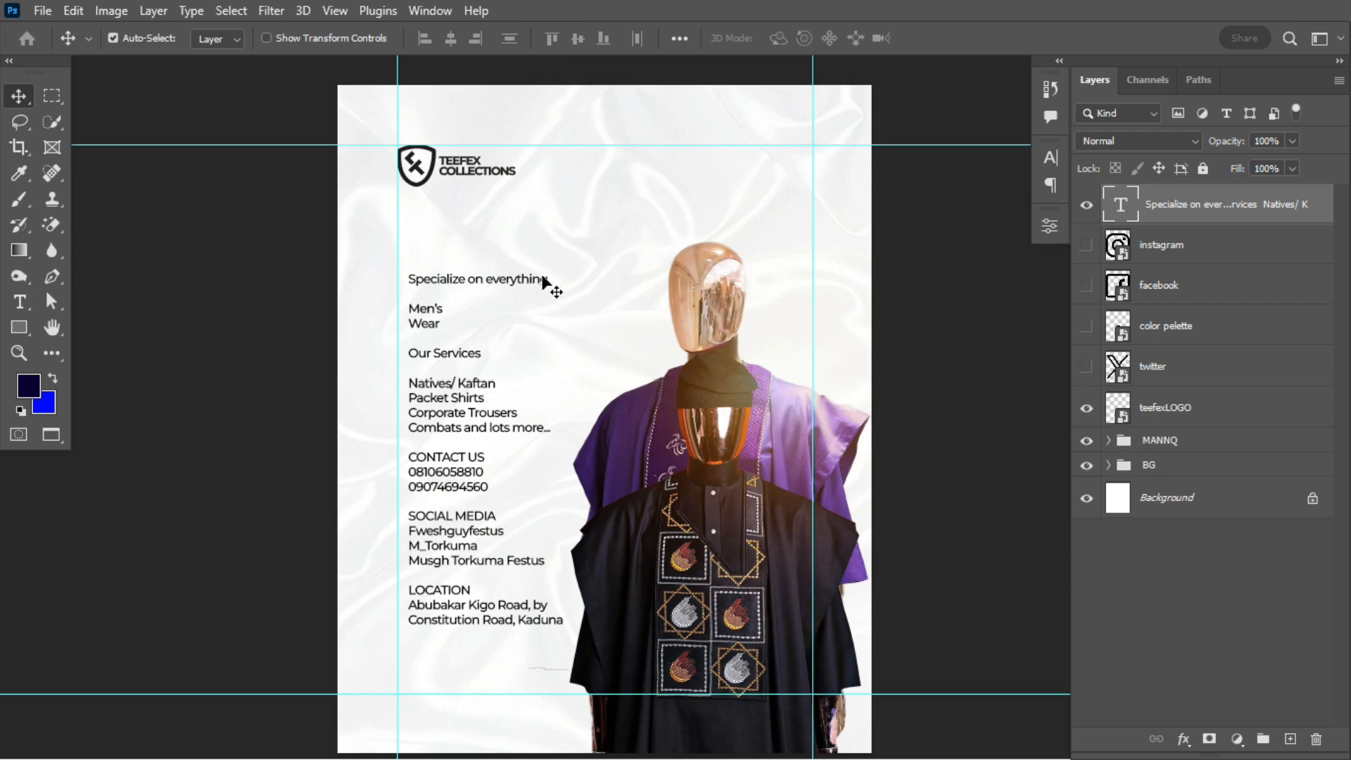
pyautogui.click(1086, 326)
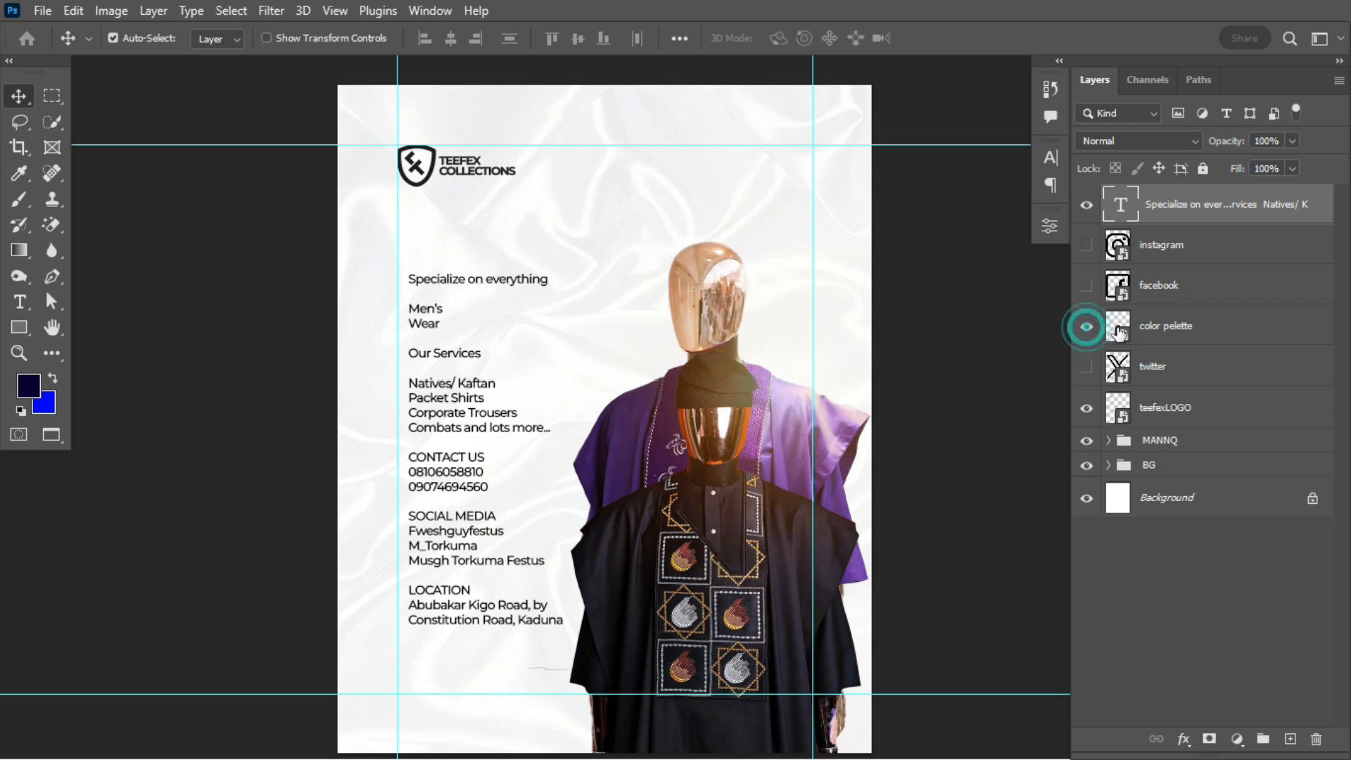
pyautogui.moveTo(622, 425); pyautogui.dragTo(744, 189)
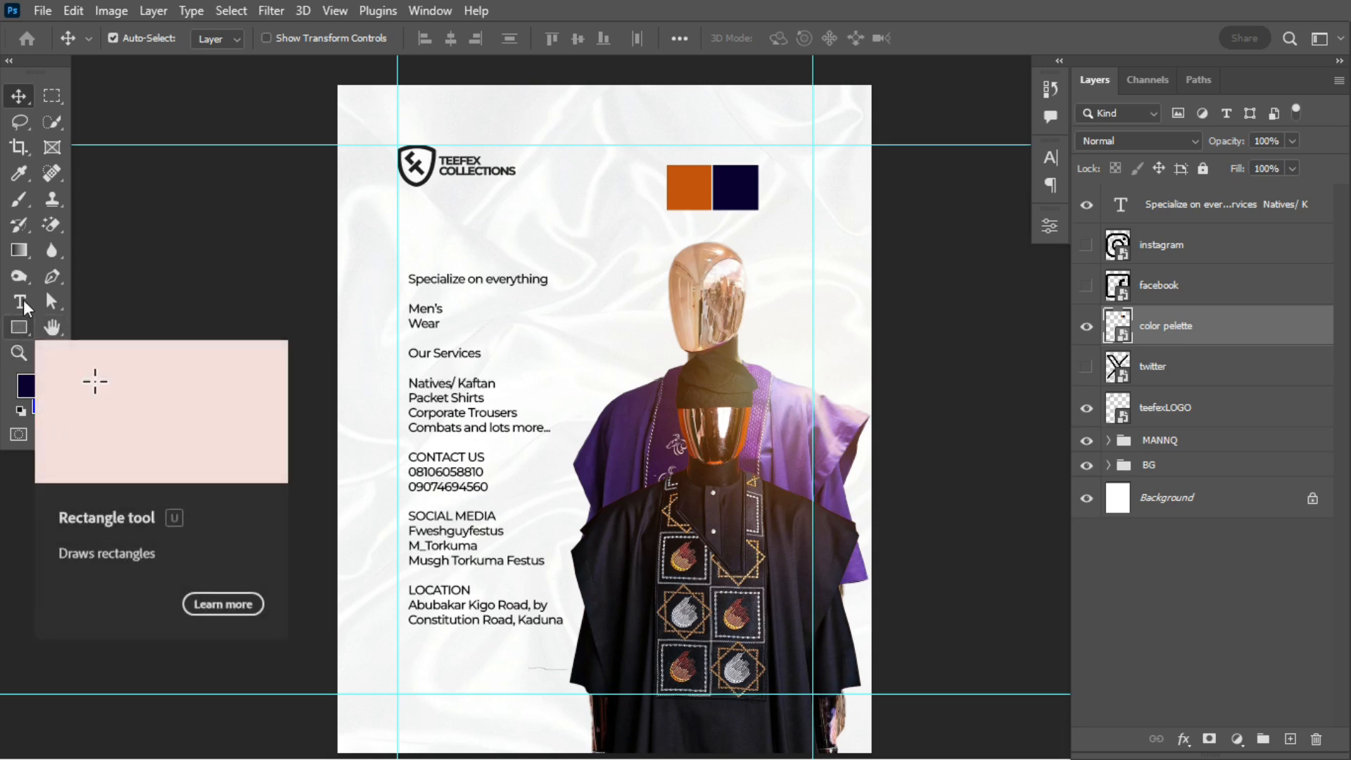
# Step: Take "Specialize on everything" out of the flyer text block and paste it as a separate text layer below the logo
pyautogui.click(20, 302)
pyautogui.moveTo(408, 279); pyautogui.dragTo(552, 278)
pyautogui.hotkey('ctrl', 'c')
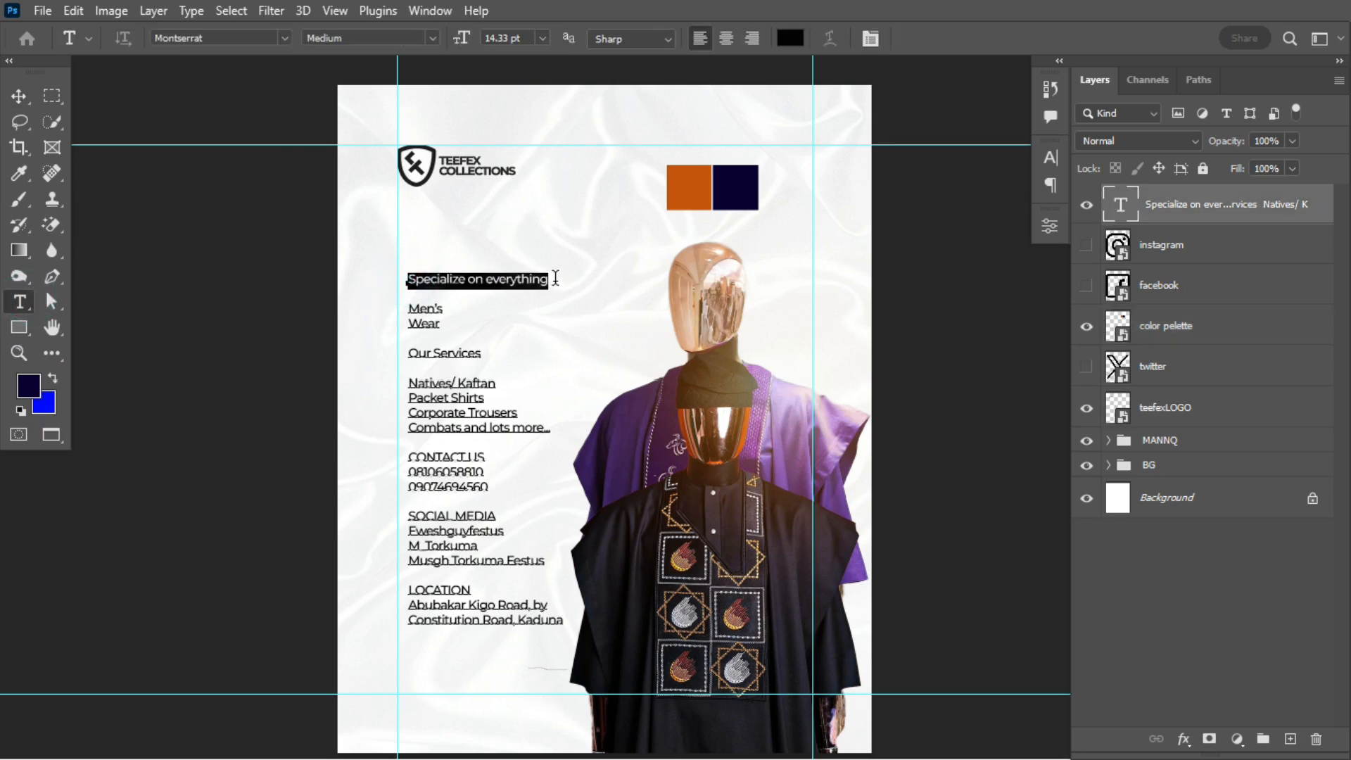
pyautogui.press('BackSpace')
pyautogui.hotkey('ctrl', 'Return')
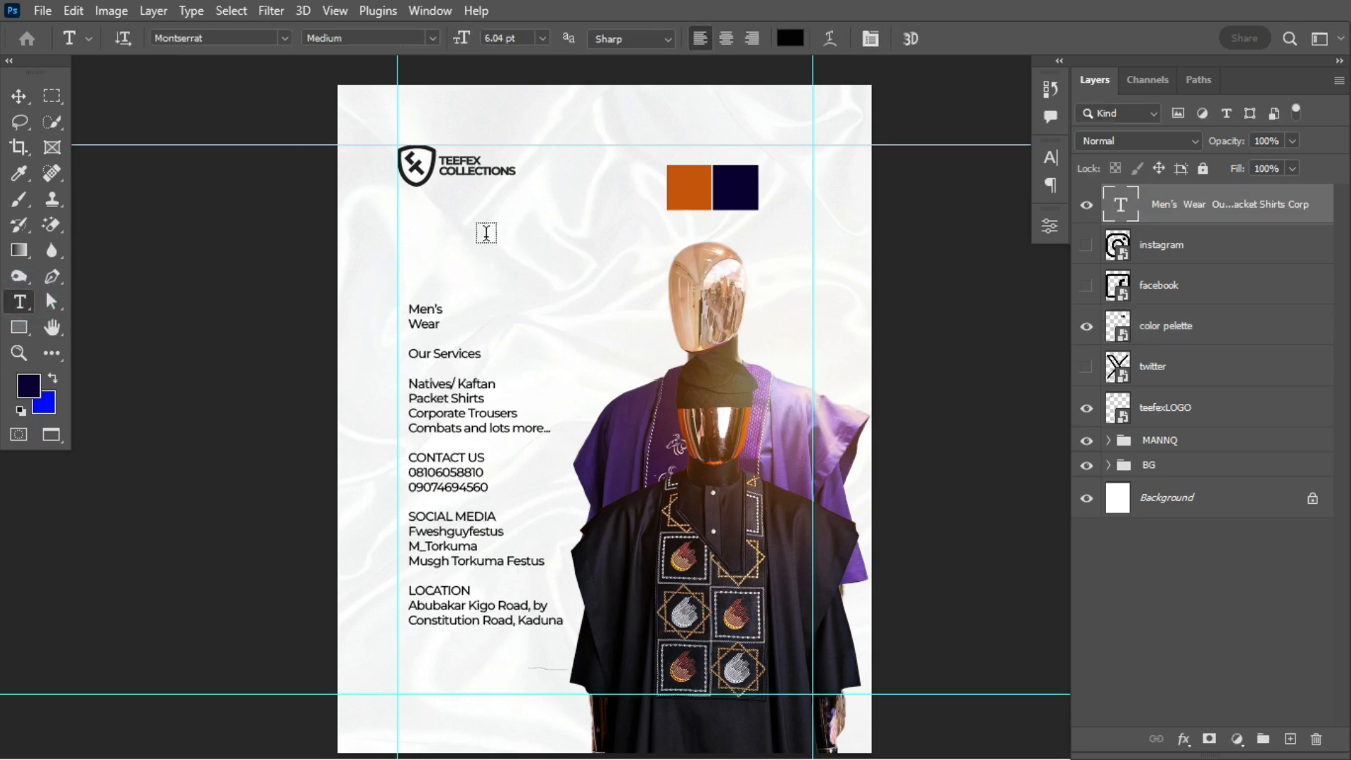
pyautogui.click(481, 225)
pyautogui.hotkey('ctrl', 'v')
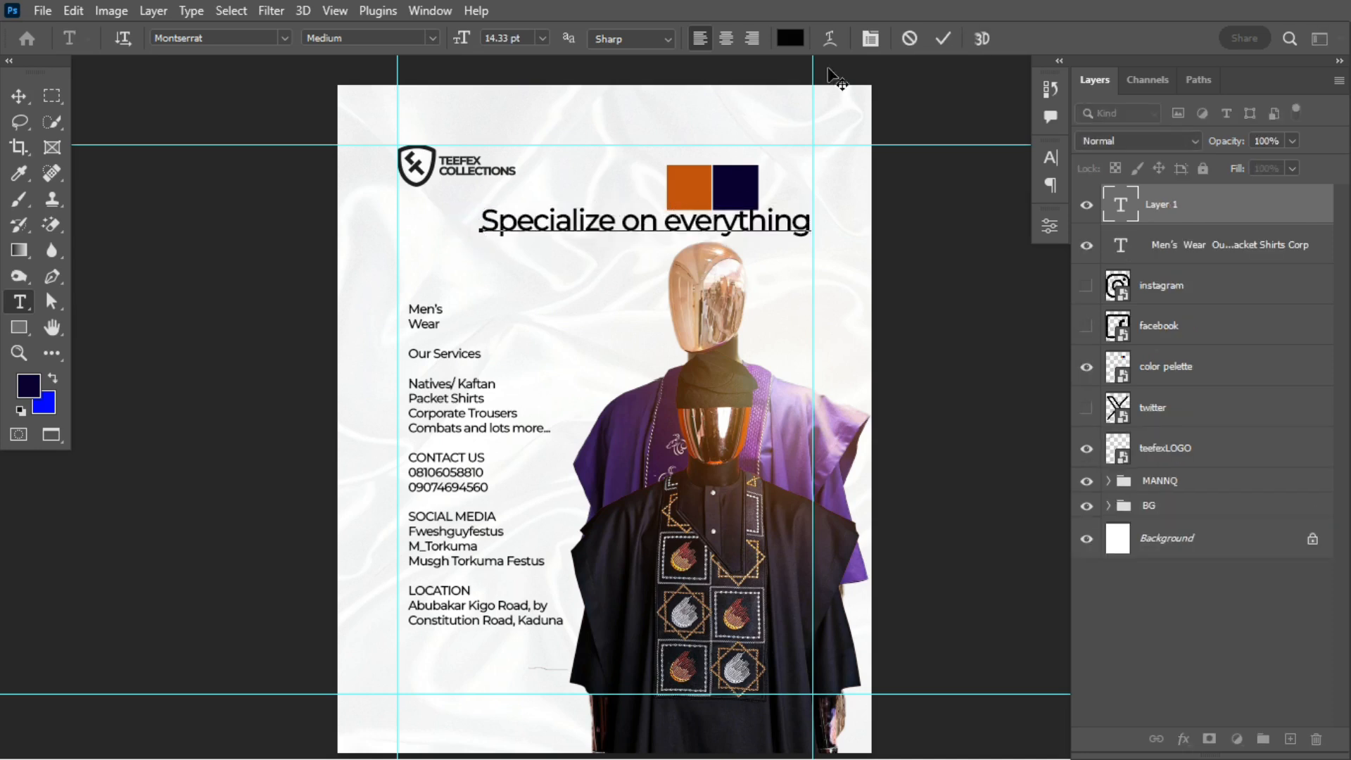
# Step: Colour the word "everything" in the headline with the orange c5550c sampled from the palette swatches
pyautogui.moveTo(665, 222); pyautogui.dragTo(834, 233)
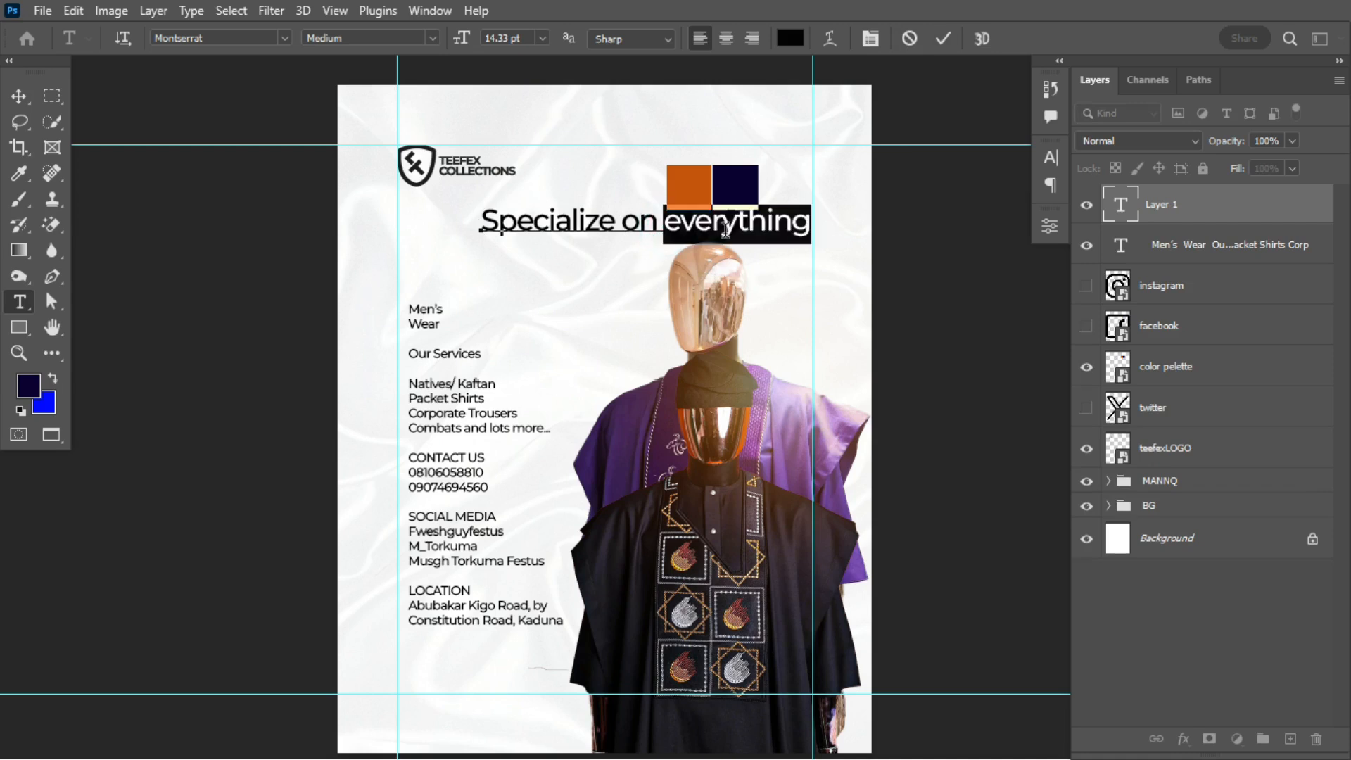
pyautogui.click(790, 38)
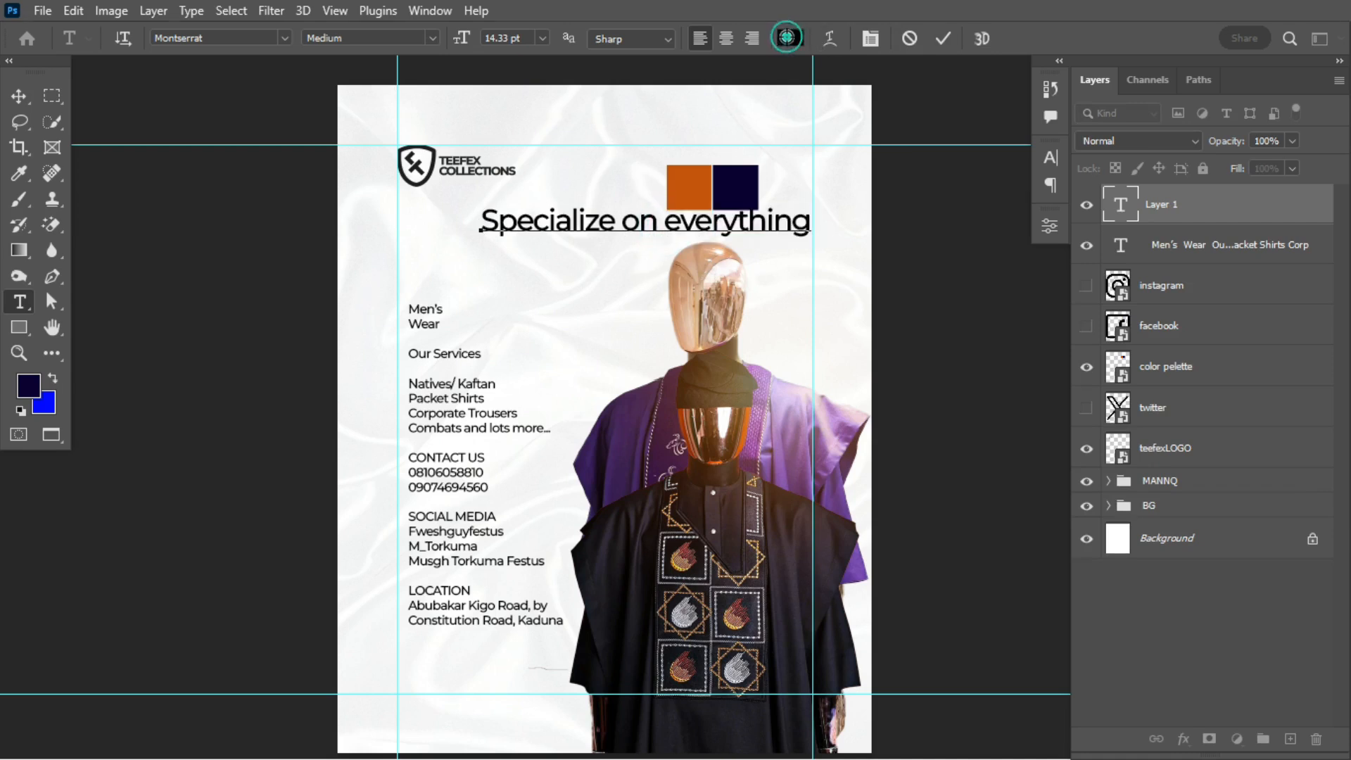
pyautogui.click(688, 185)
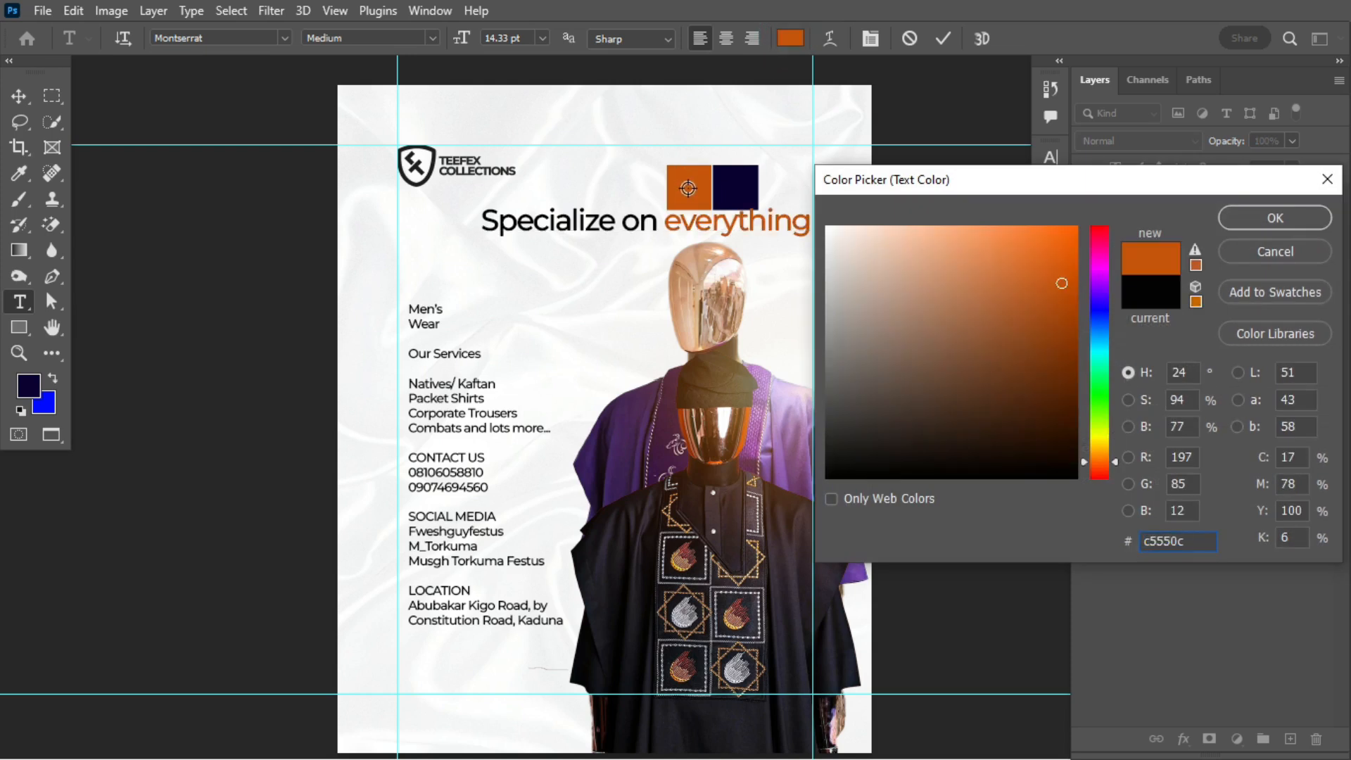
pyautogui.click(1239, 217)
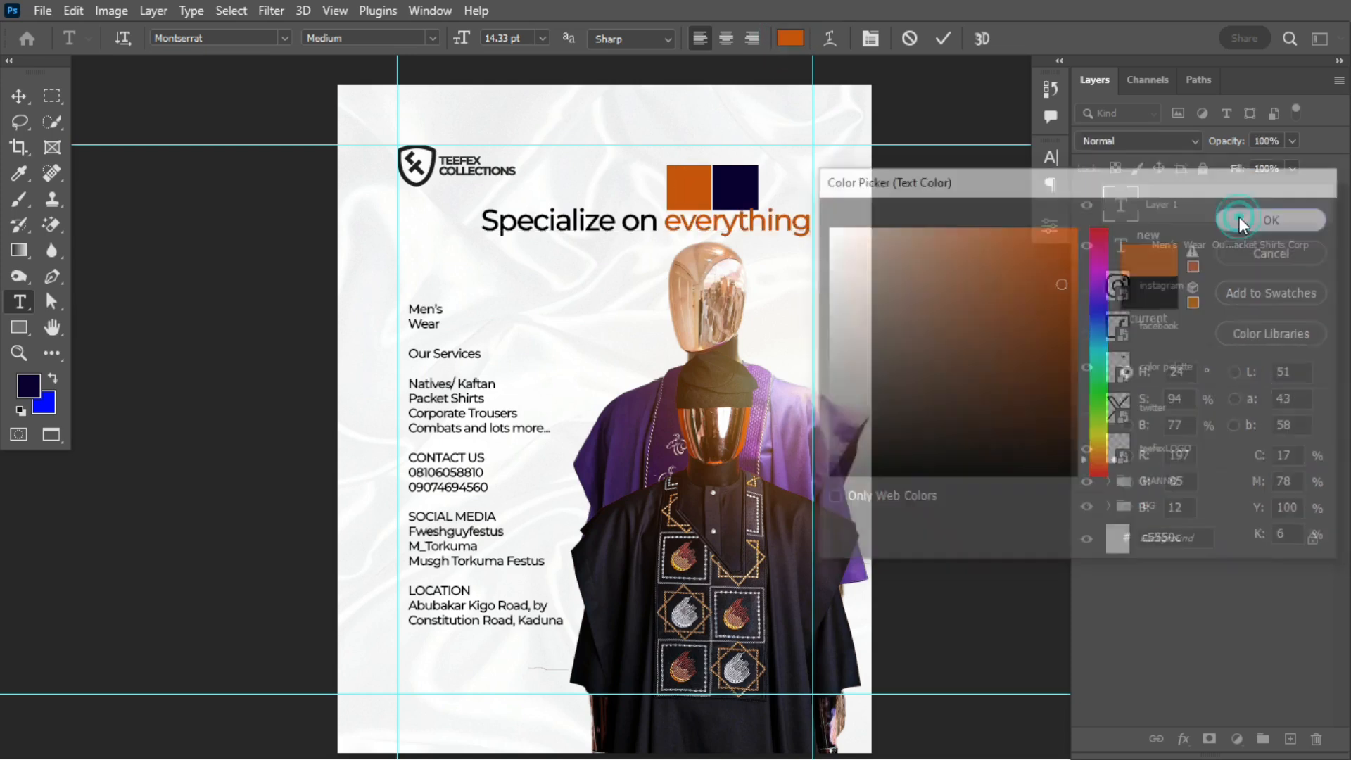
pyautogui.click(937, 39)
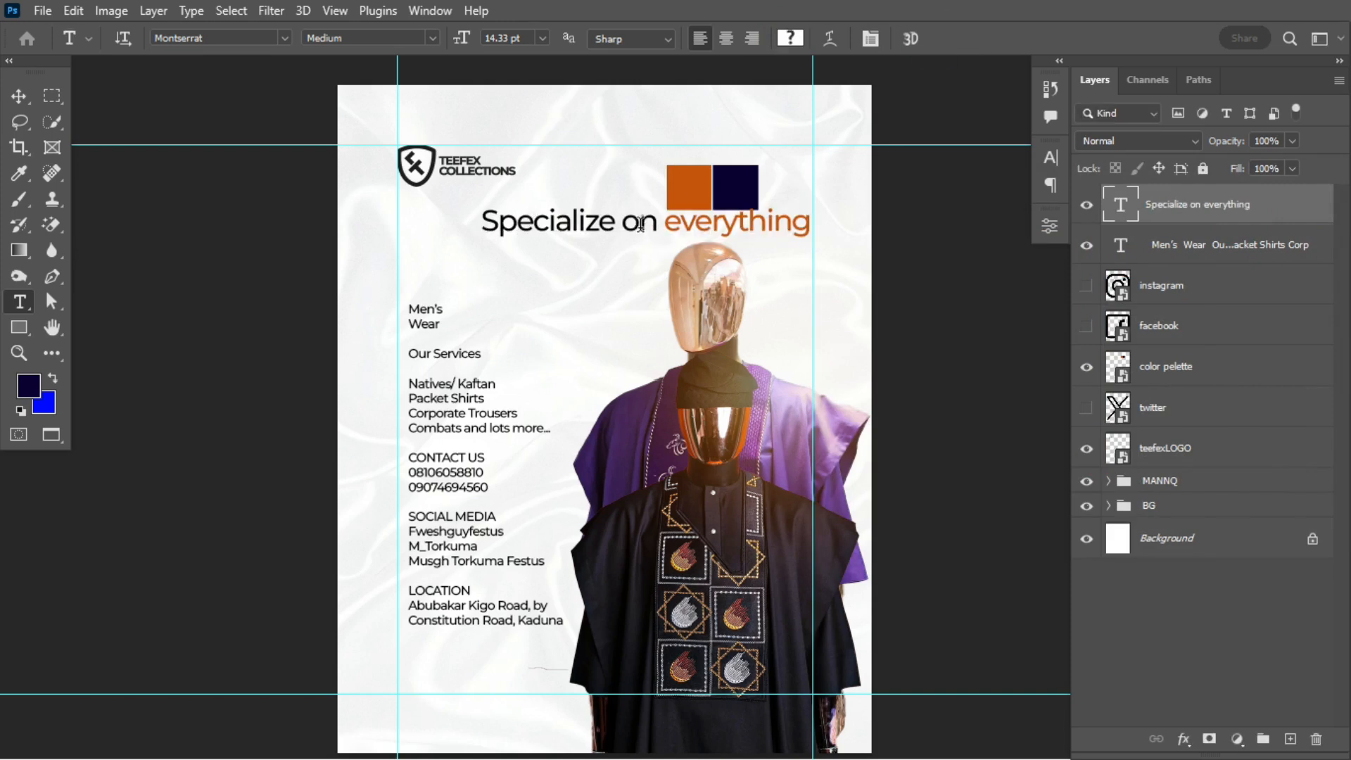
# Step: Colour the words "Specialize on" in the headline white (ffffff)
pyautogui.moveTo(654, 225); pyautogui.dragTo(446, 218)
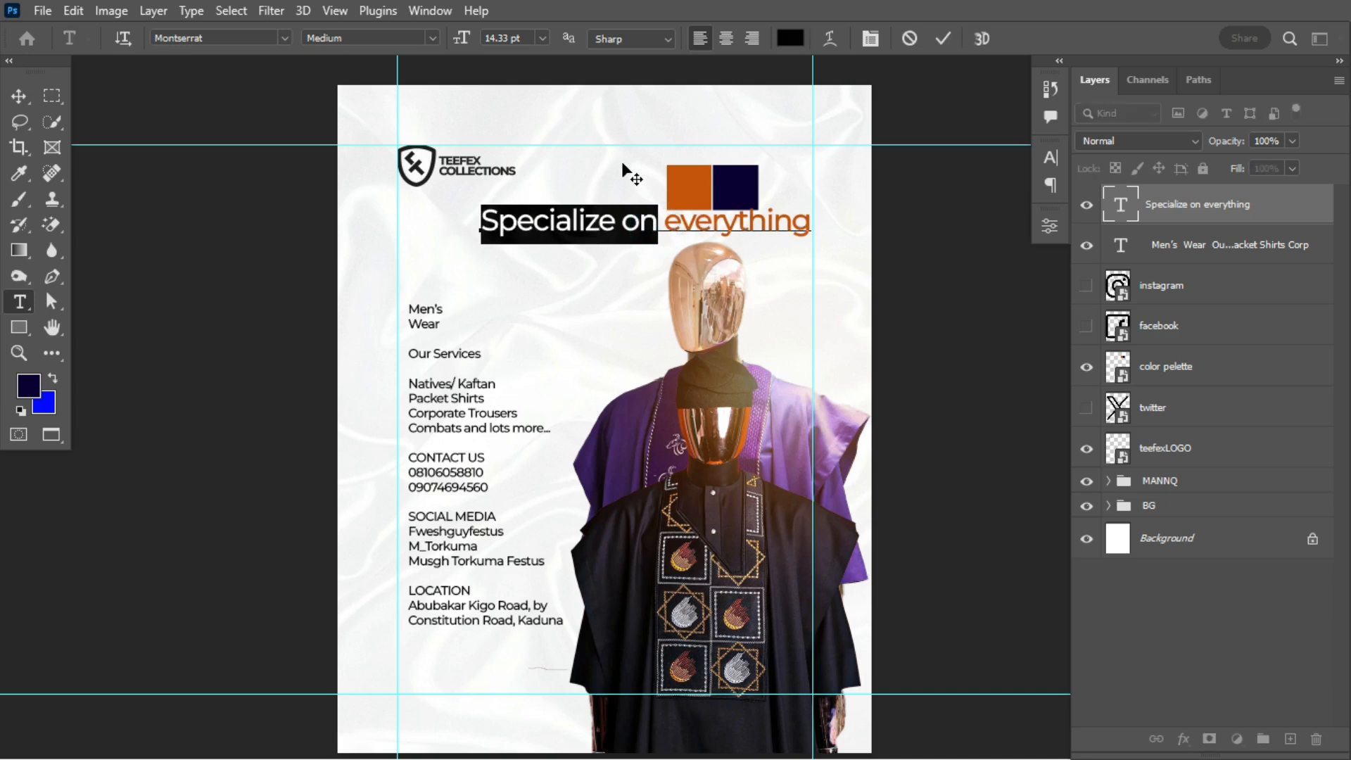
pyautogui.click(789, 39)
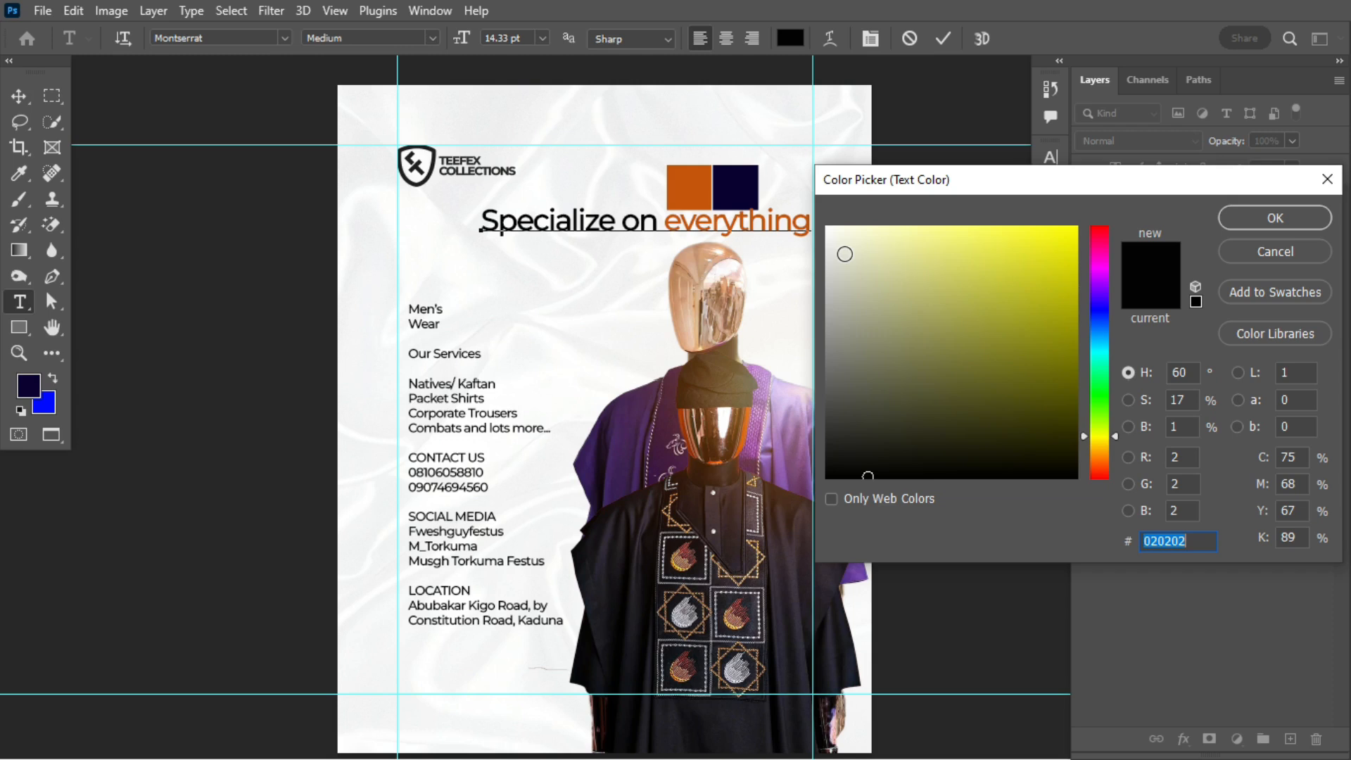
pyautogui.moveTo(853, 259); pyautogui.dragTo(822, 222)
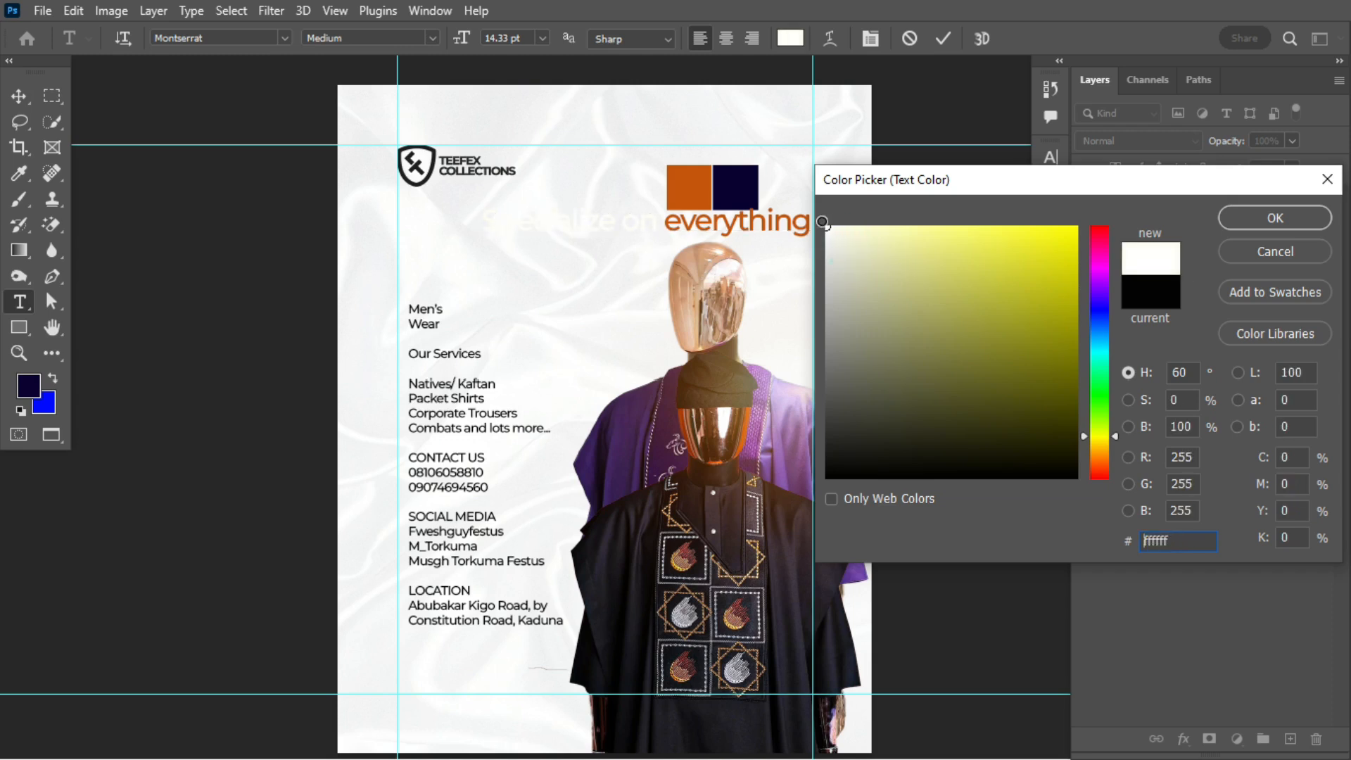
pyautogui.click(1257, 214)
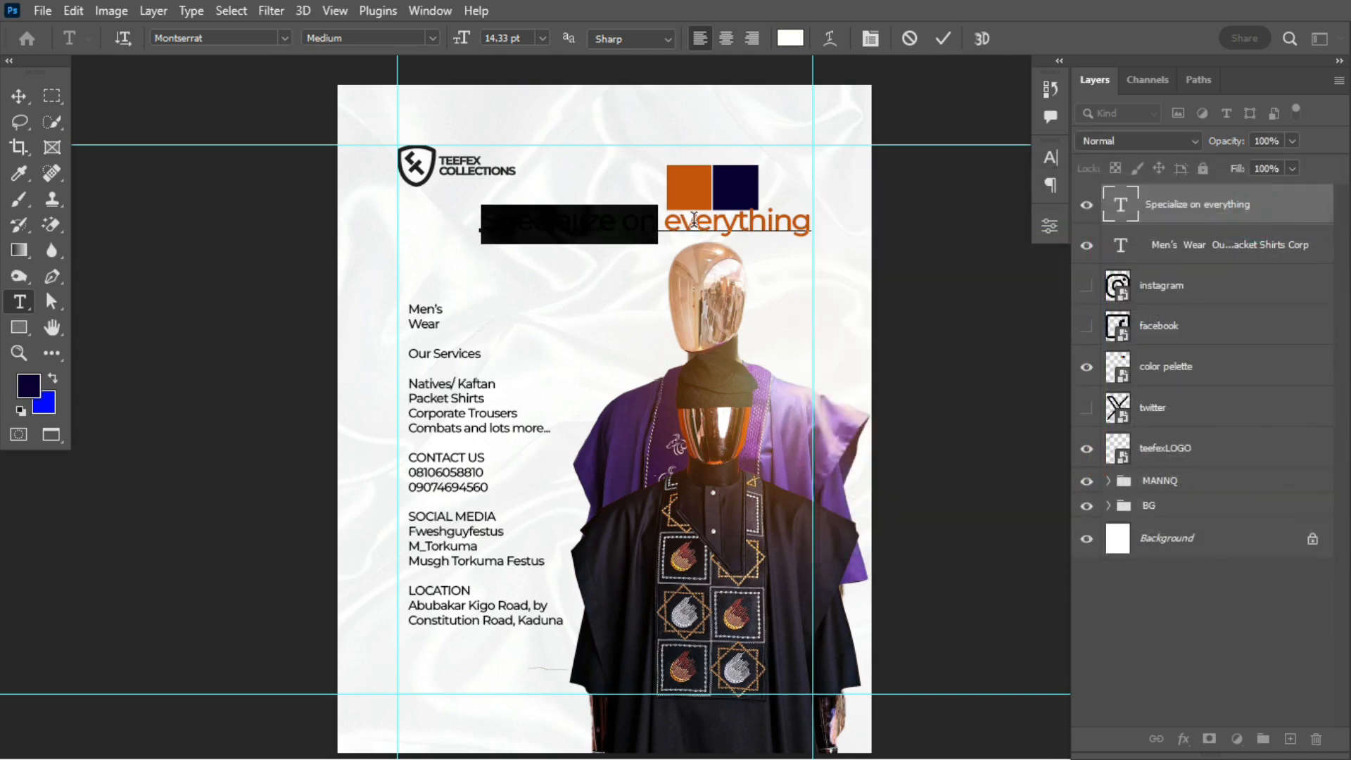
pyautogui.click(933, 45)
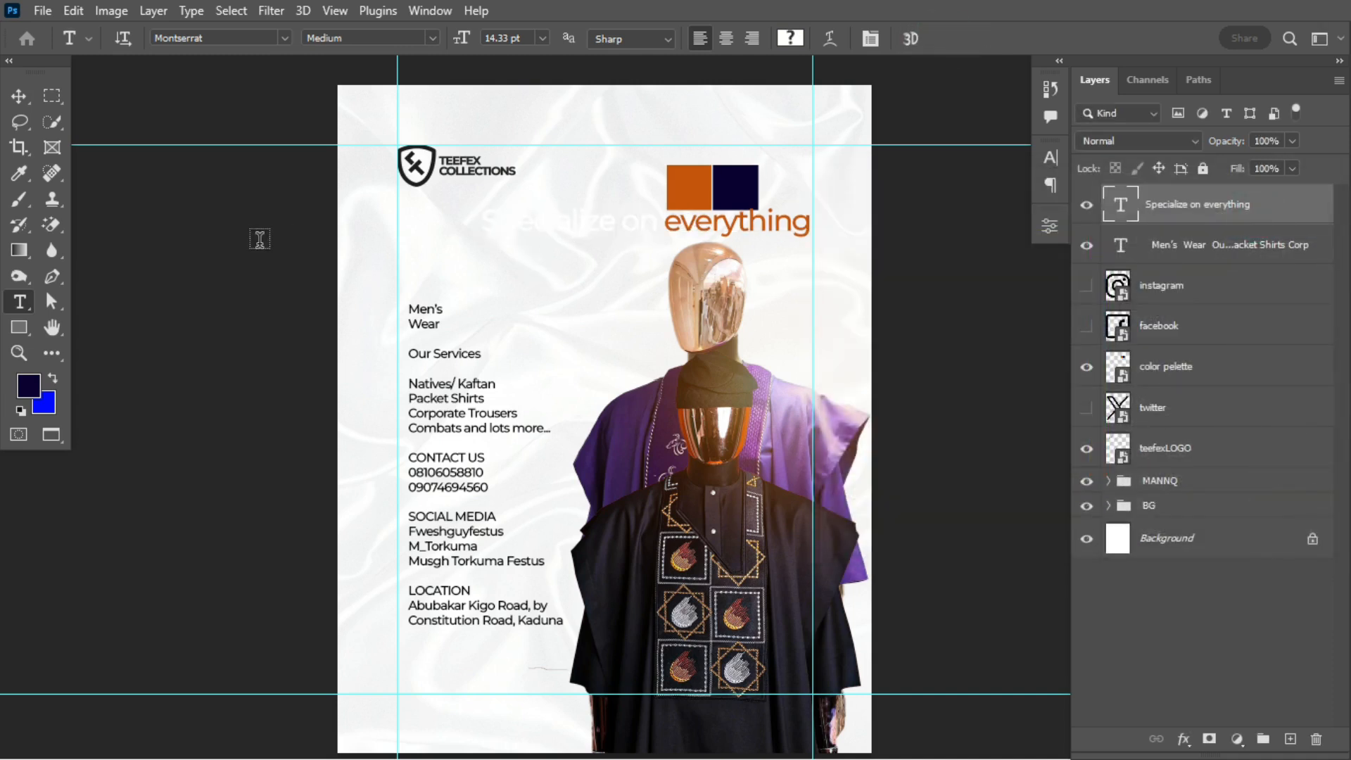
# Step: Add a navy (0a0030) rectangle about 380 x 48 px below the logo at the left margin guide, stacked beneath the headline text layer
pyautogui.click(19, 327)
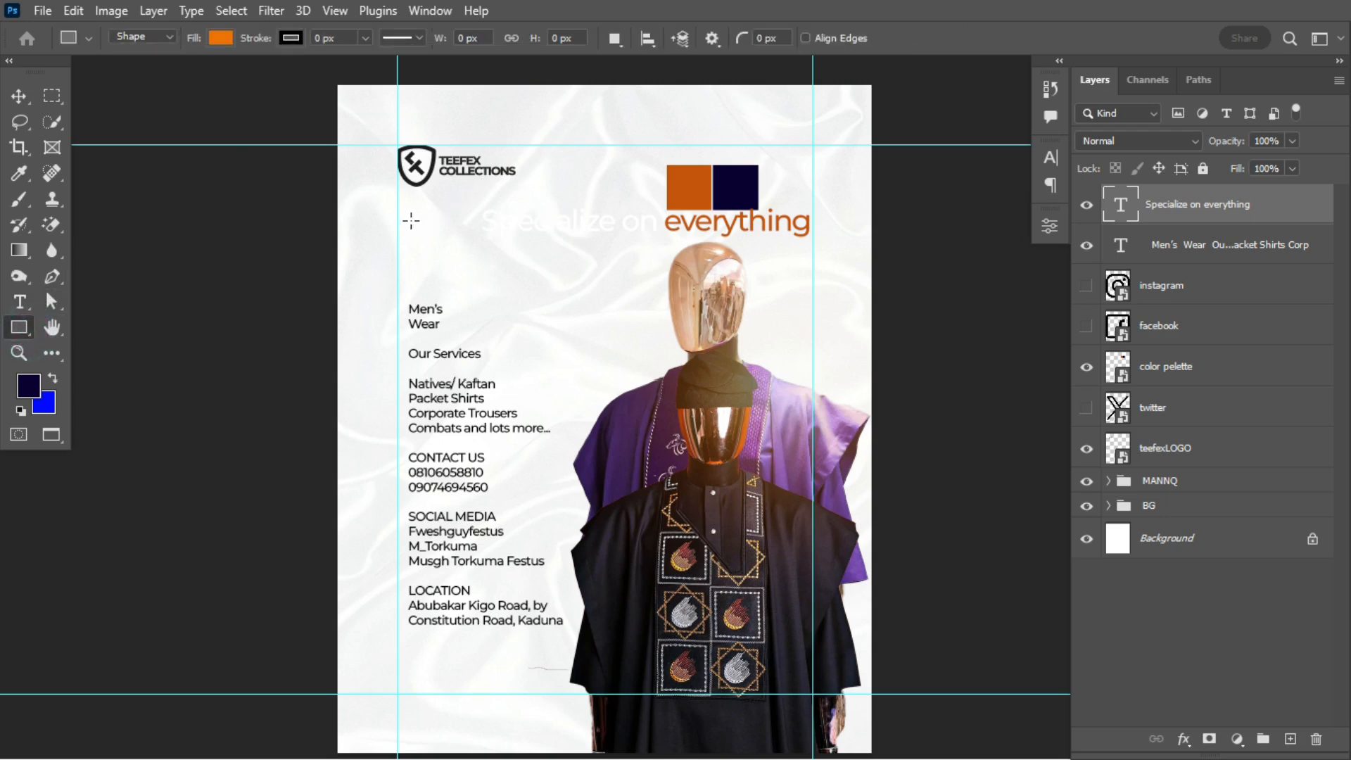
pyautogui.moveTo(398, 209); pyautogui.dragTo(584, 233)
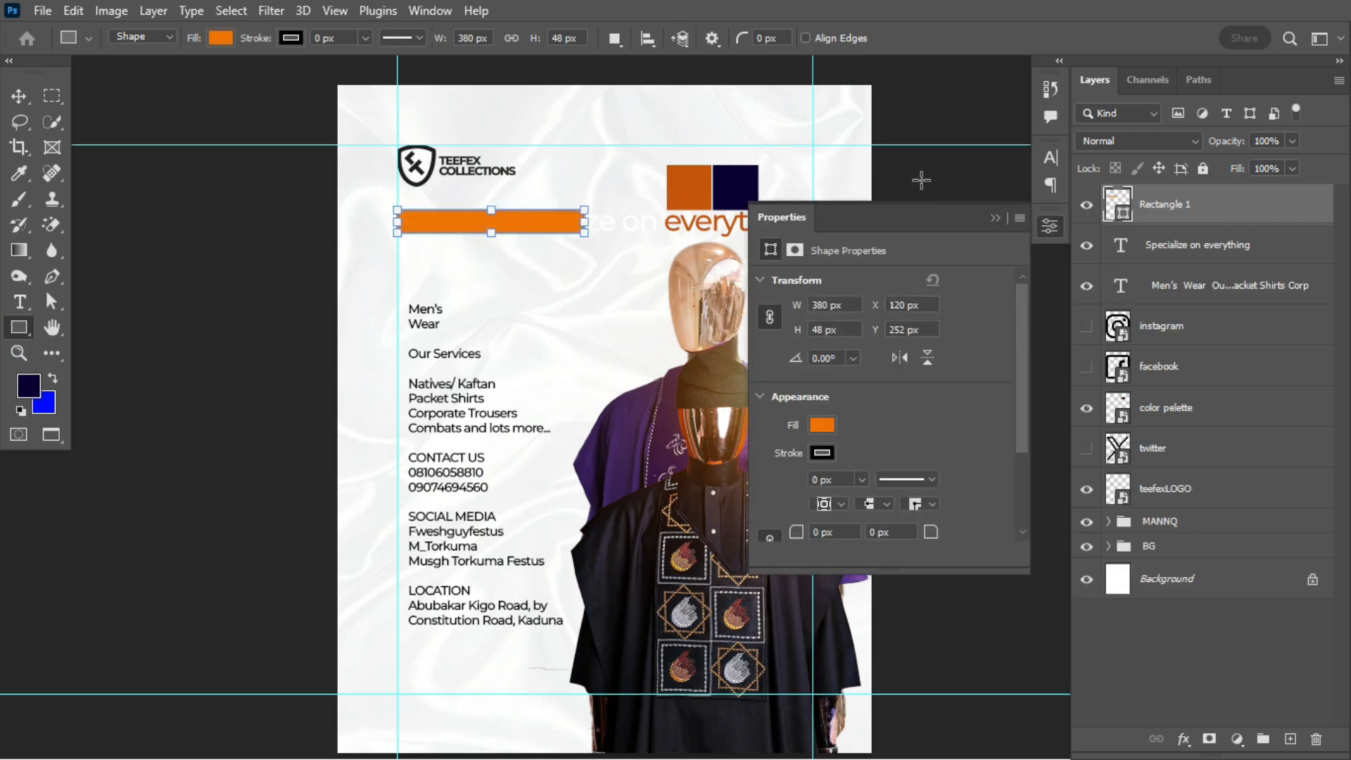
pyautogui.doubleClick(1124, 213)
pyautogui.click(731, 184)
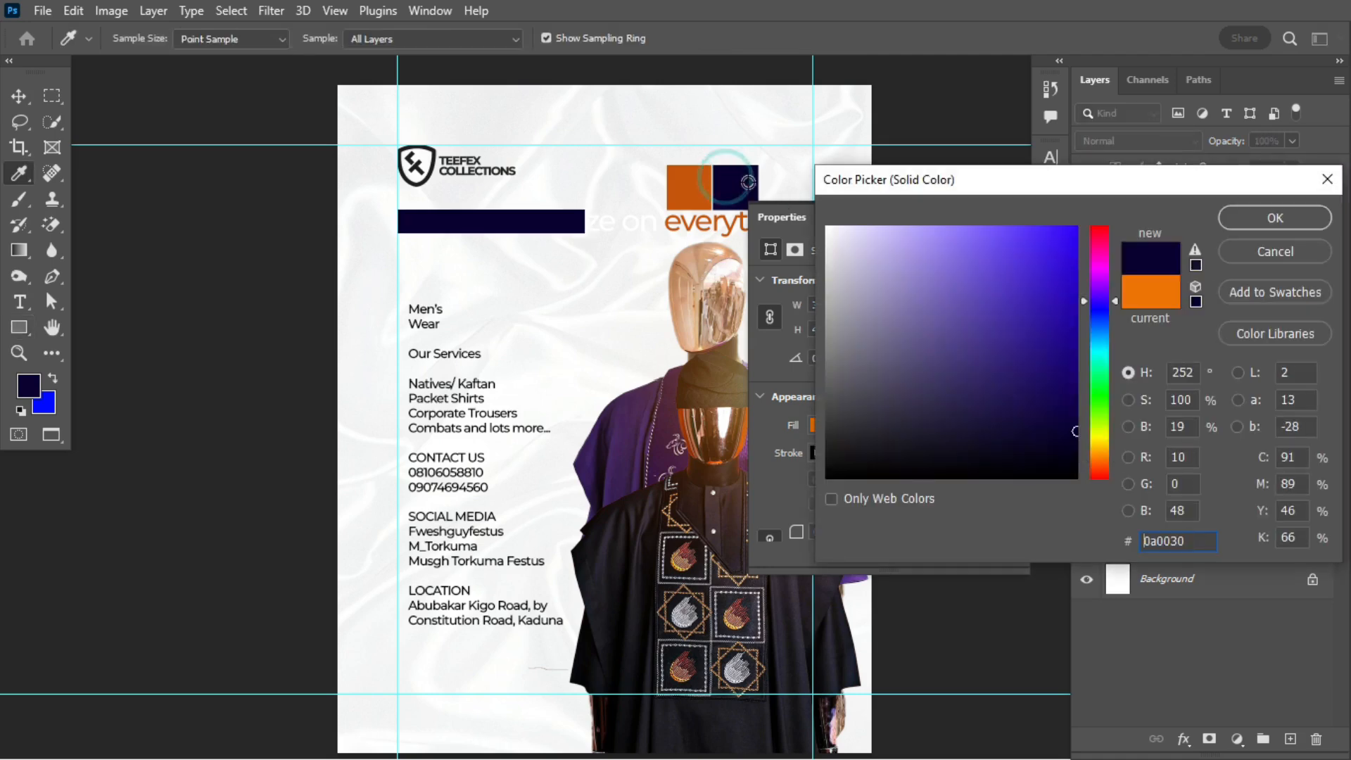
pyautogui.click(1274, 218)
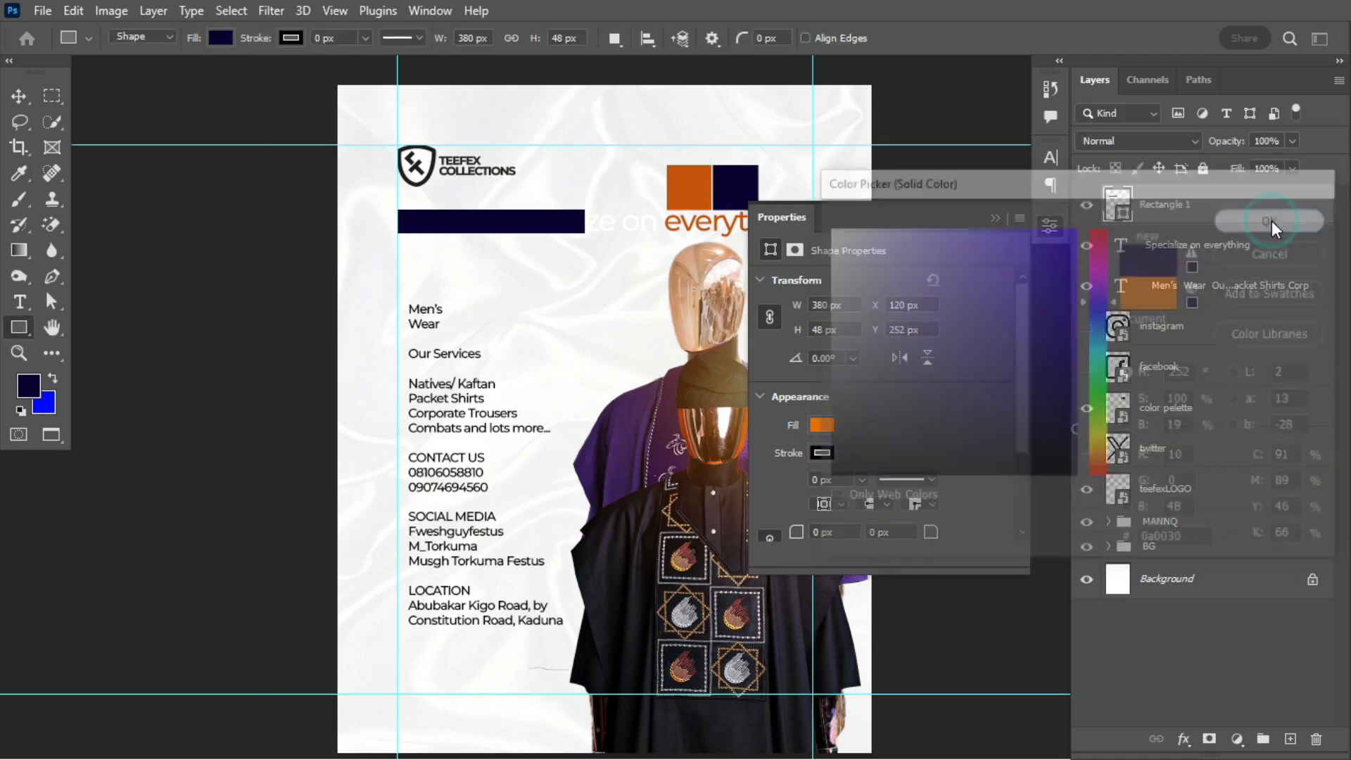
pyautogui.click(17, 103)
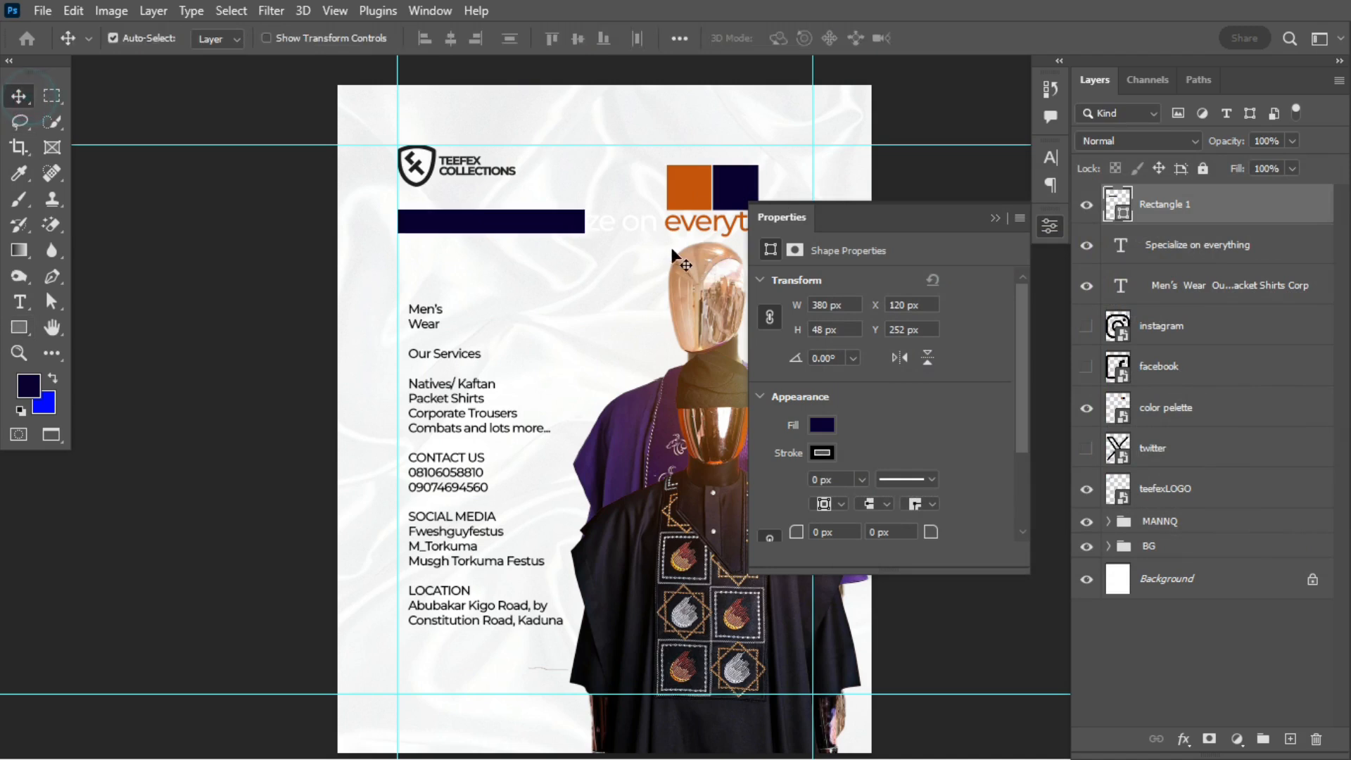
pyautogui.moveTo(1212, 204); pyautogui.dragTo(1209, 260)
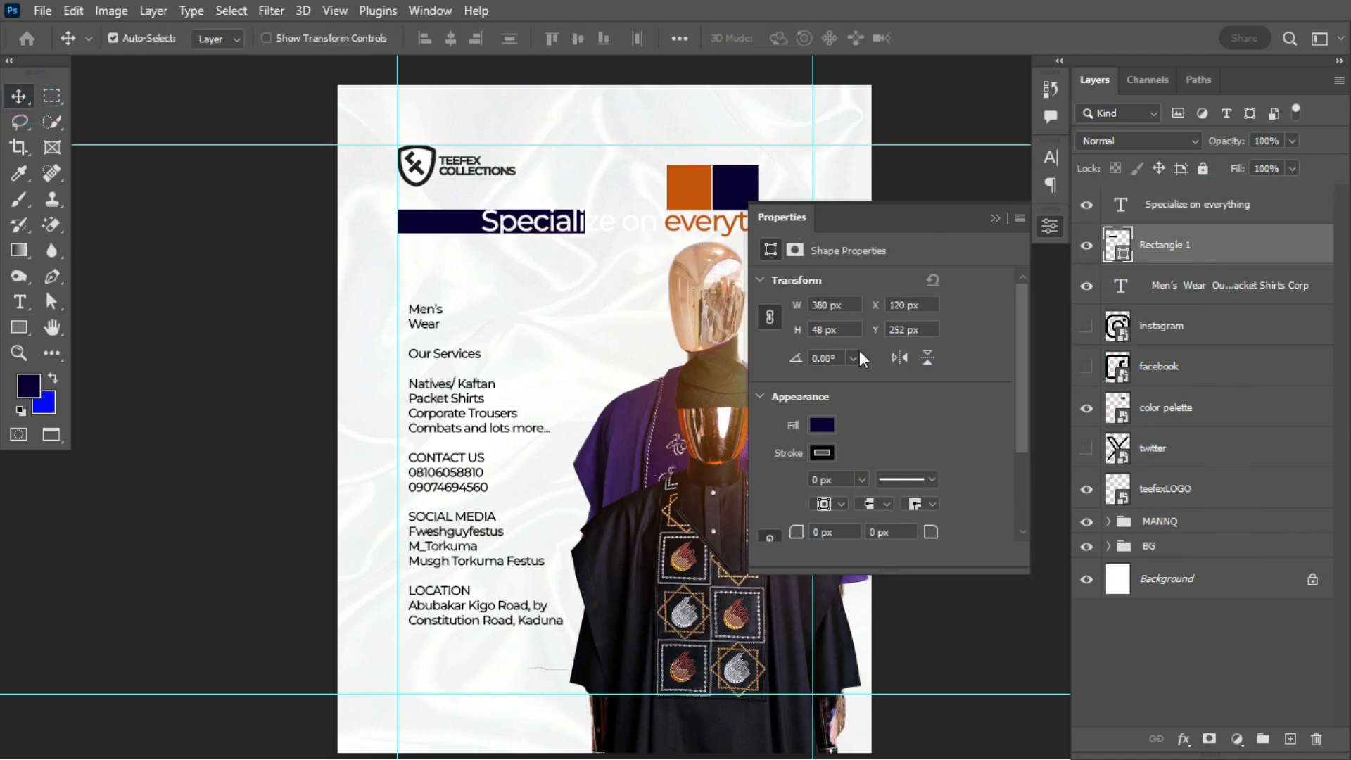
# Step: Round the navy rectangle's corners to 11 px and scale the "Specialize on everything" headline to about 44% so it fits inside
pyautogui.moveTo(798, 534); pyautogui.dragTo(807, 538)
pyautogui.click(1166, 206)
pyautogui.hotkey('ctrl', 't')
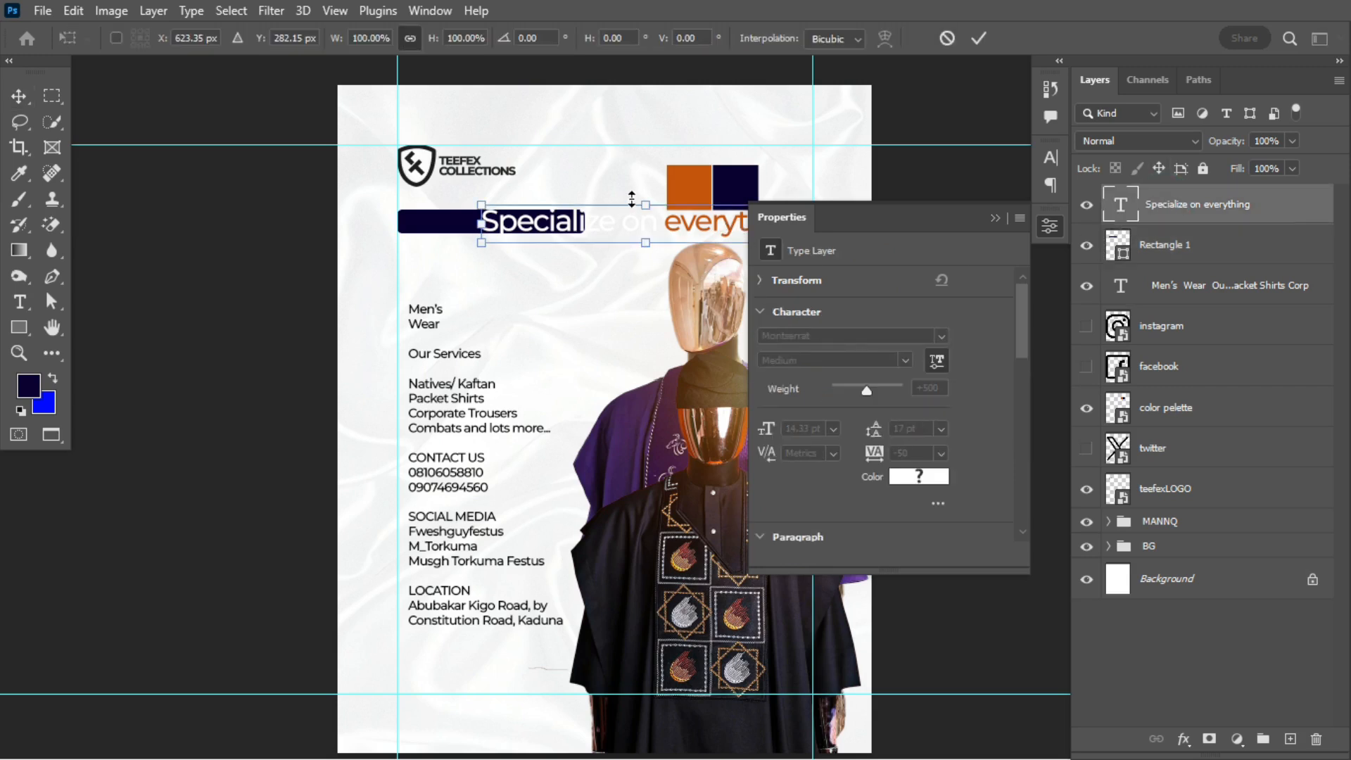
pyautogui.moveTo(632, 199); pyautogui.dragTo(555, 236)
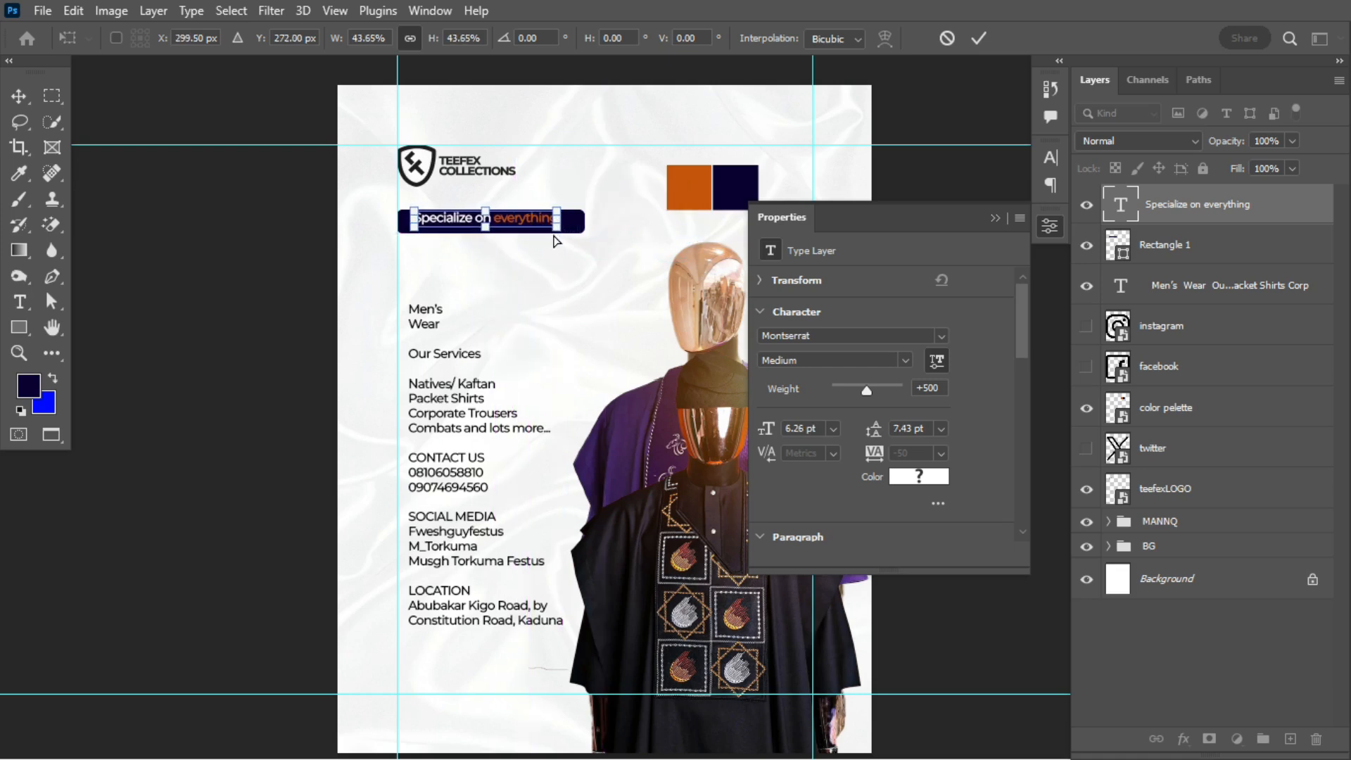
pyautogui.press('Return')
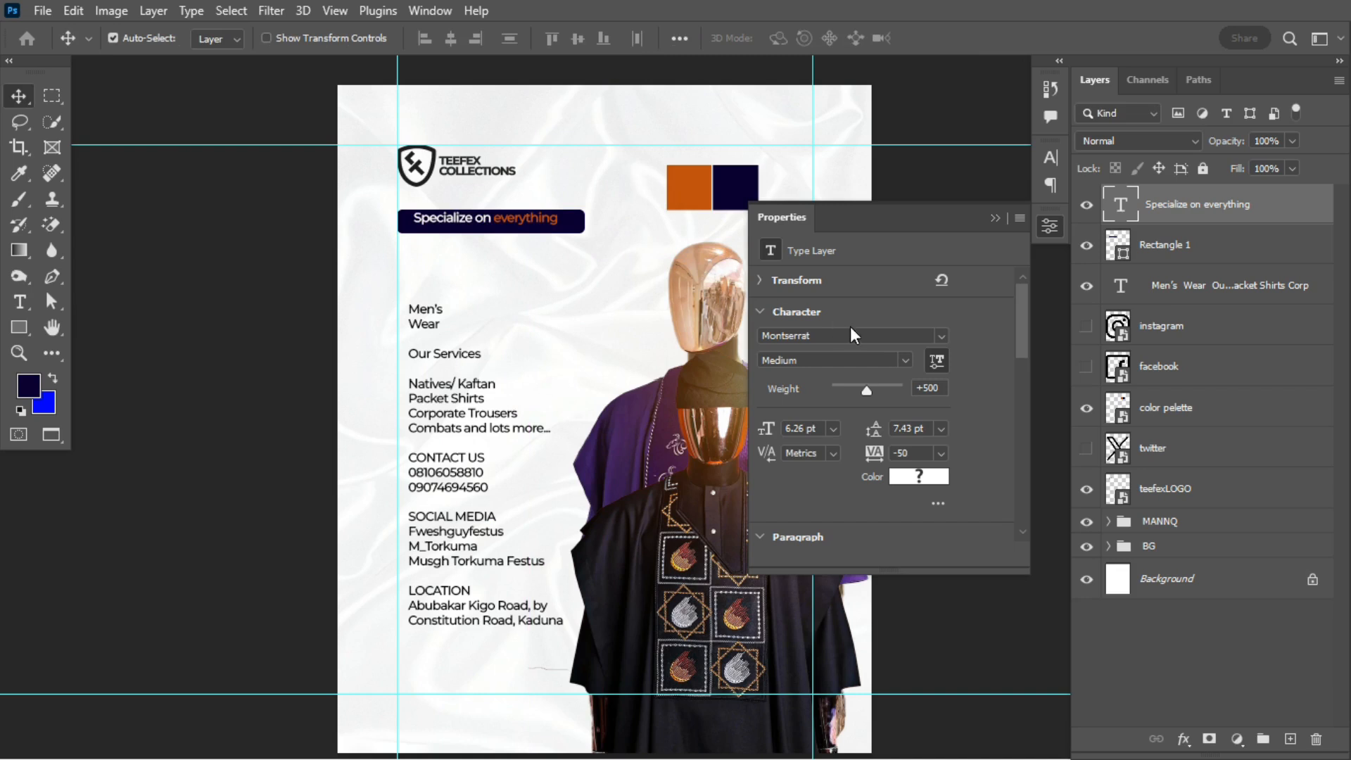
# Step: Set the headline's font style to Montserrat SemiBold
pyautogui.click(907, 360)
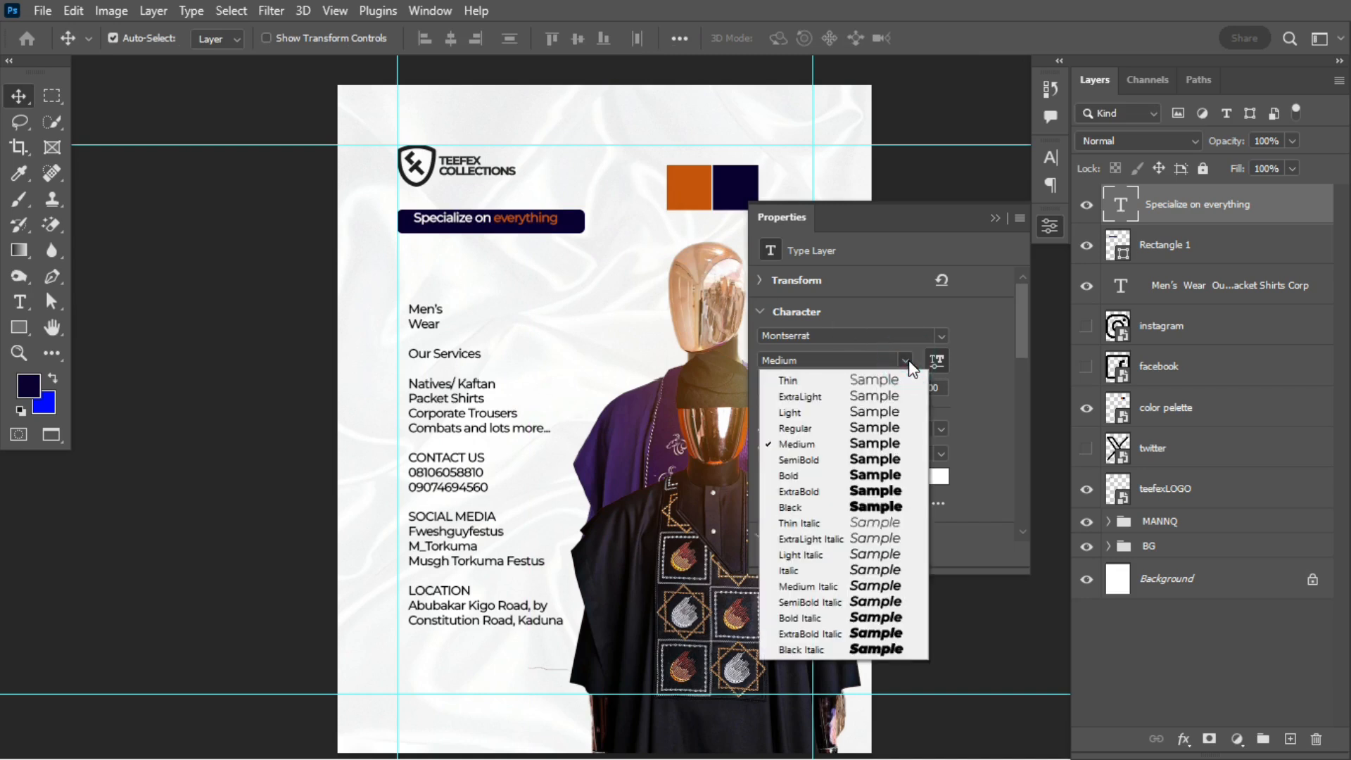
pyautogui.click(868, 336)
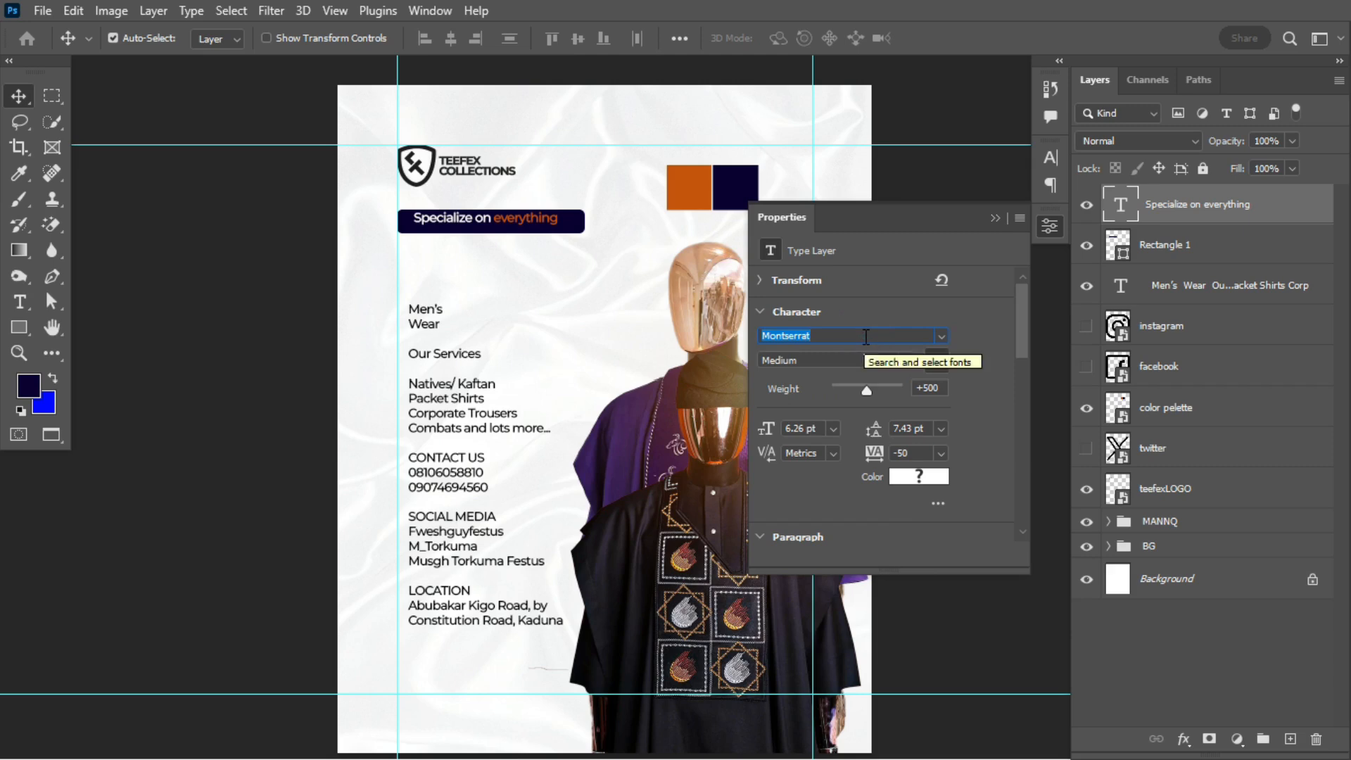
pyautogui.write('GOTHAM')
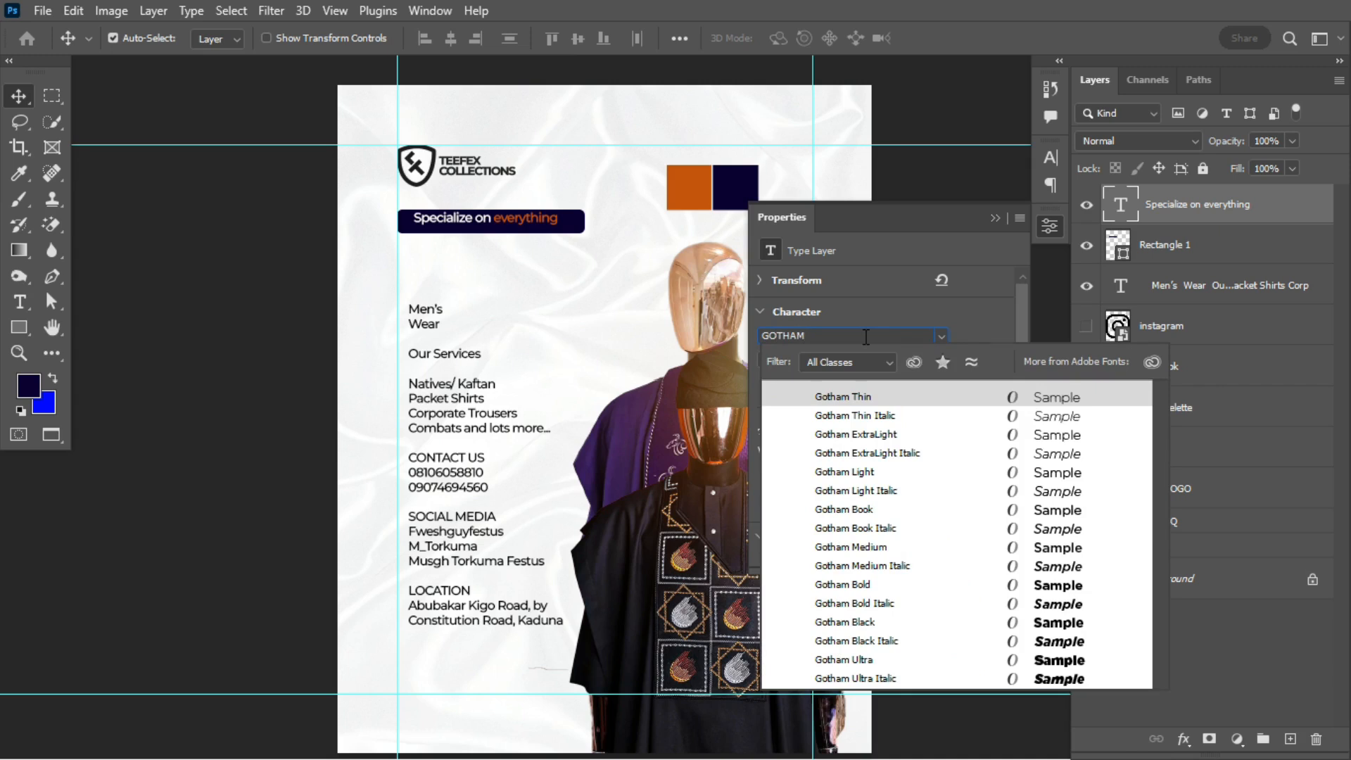
pyautogui.click(834, 361)
pyautogui.click(833, 459)
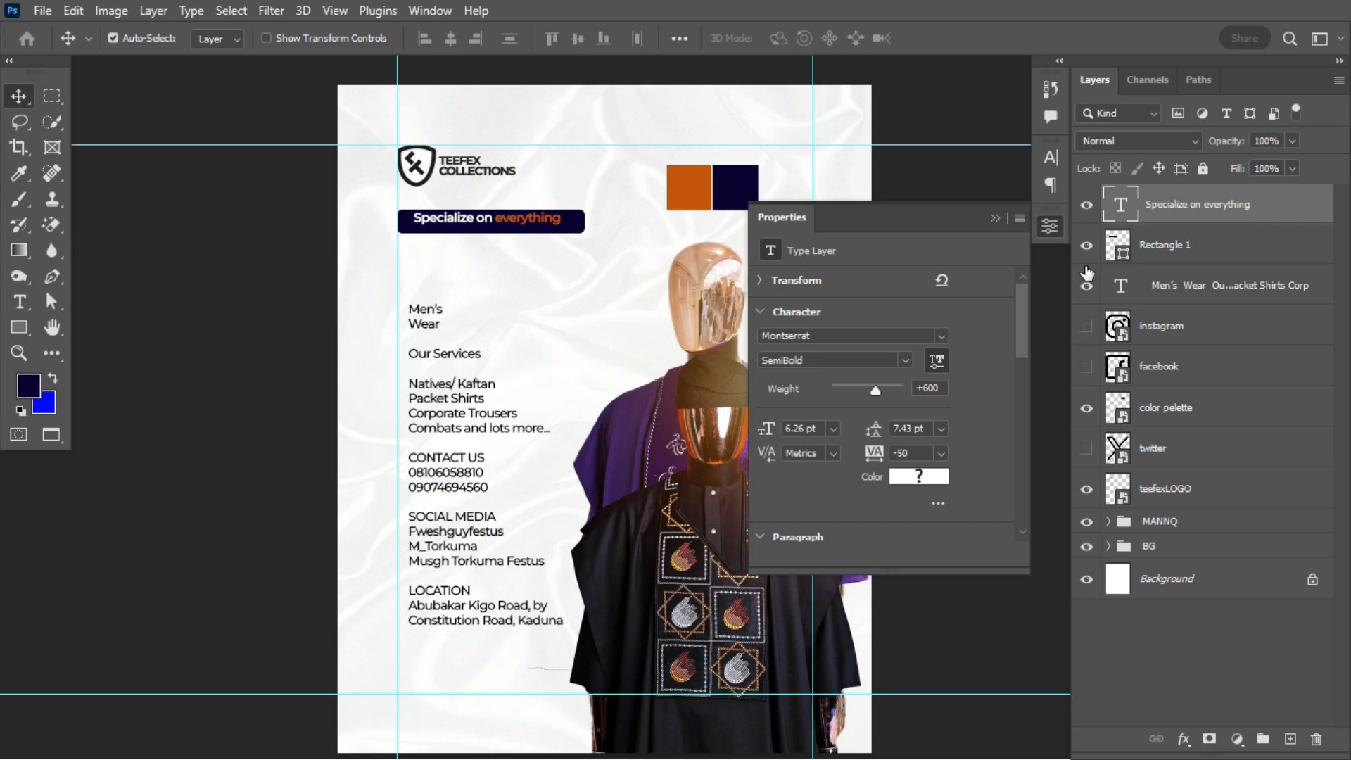
# Step: Centre the headline horizontally and vertically on the navy rectangle, using the rectangle's outline as a selection, and deselect
pyautogui.keyDown('ctrl'); pyautogui.click(1124, 255); pyautogui.keyUp('ctrl')
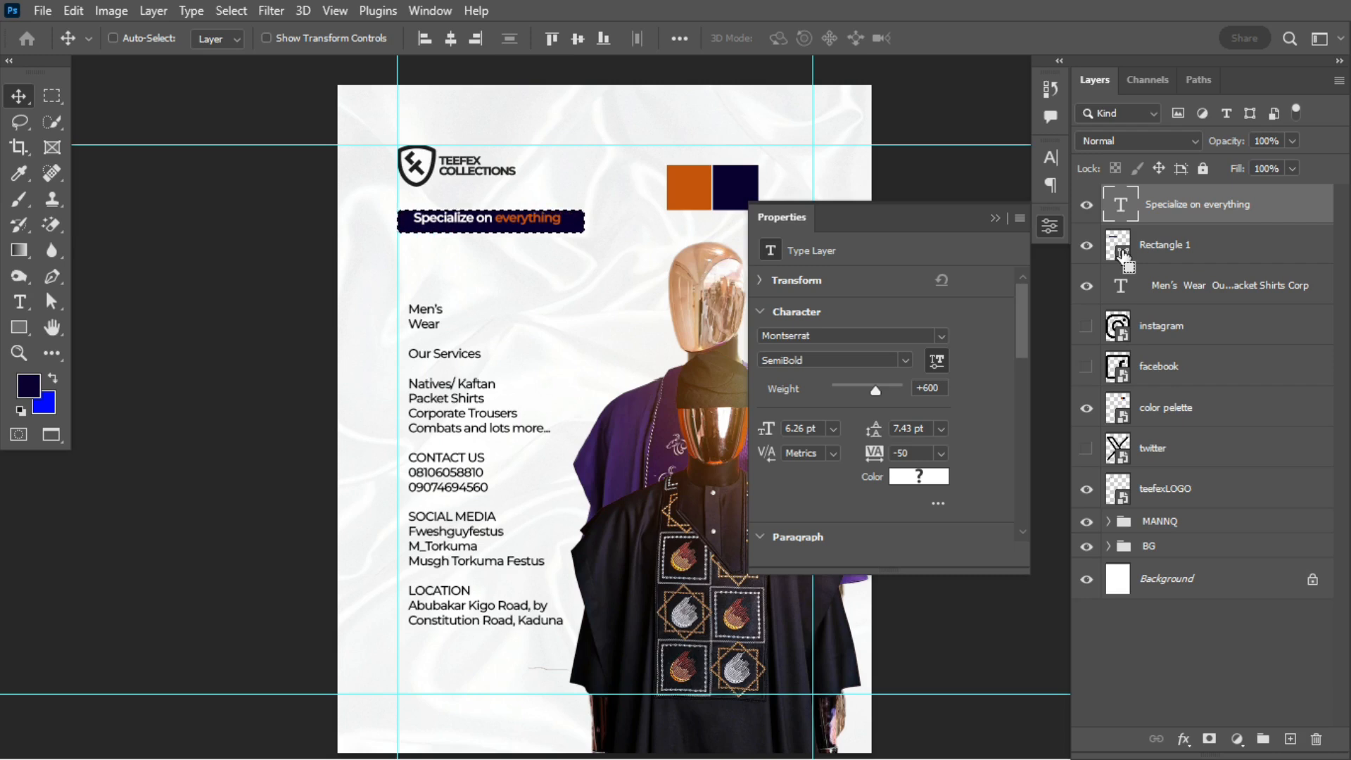
pyautogui.press('ctrl')
pyautogui.press('ctrl')
pyautogui.click(452, 39)
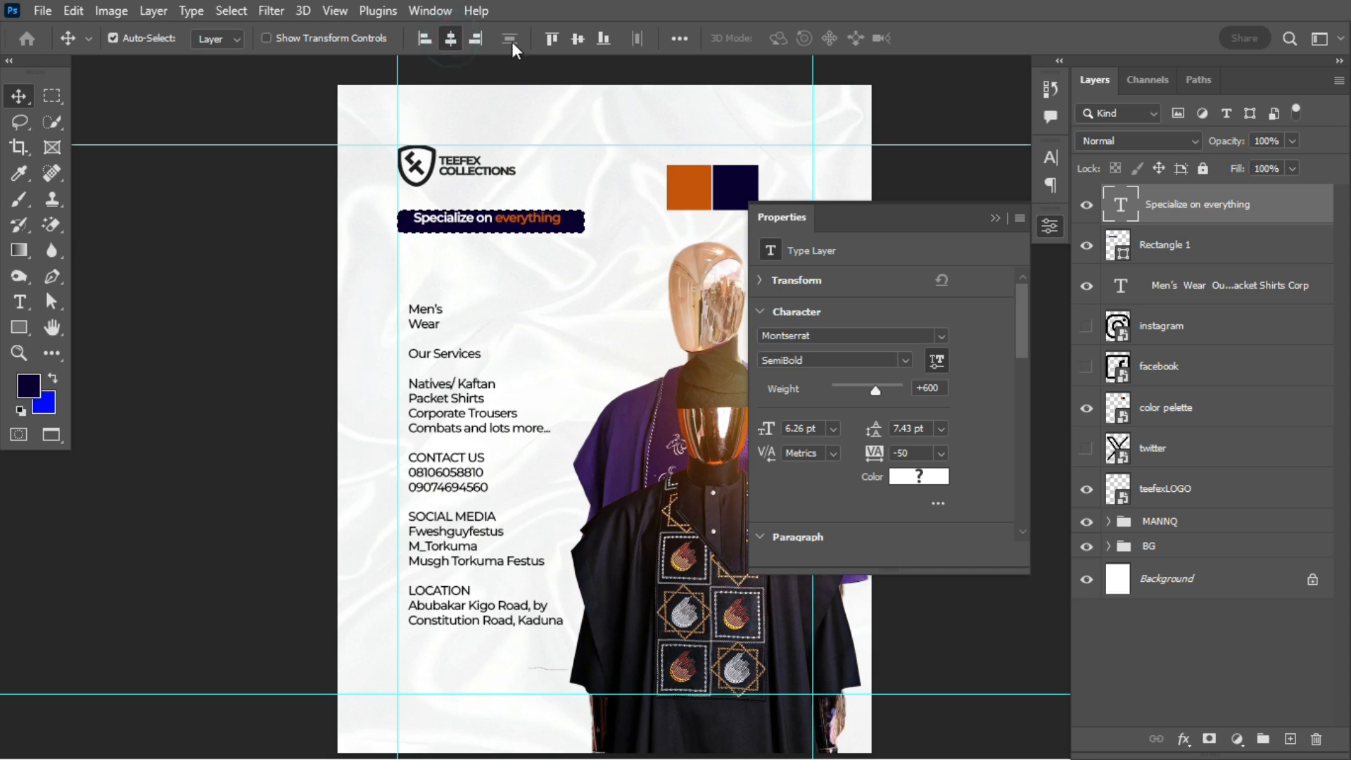
pyautogui.click(579, 41)
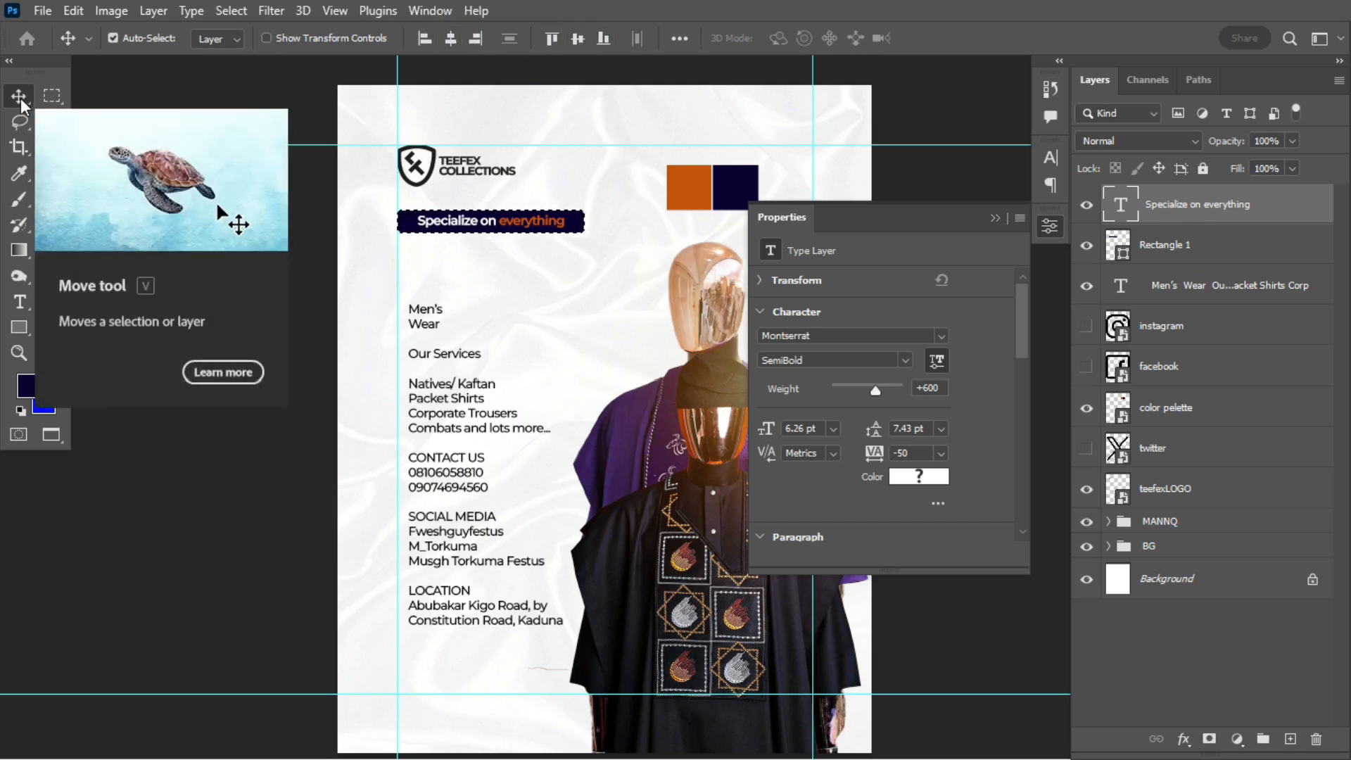
pyautogui.press('ctrl')
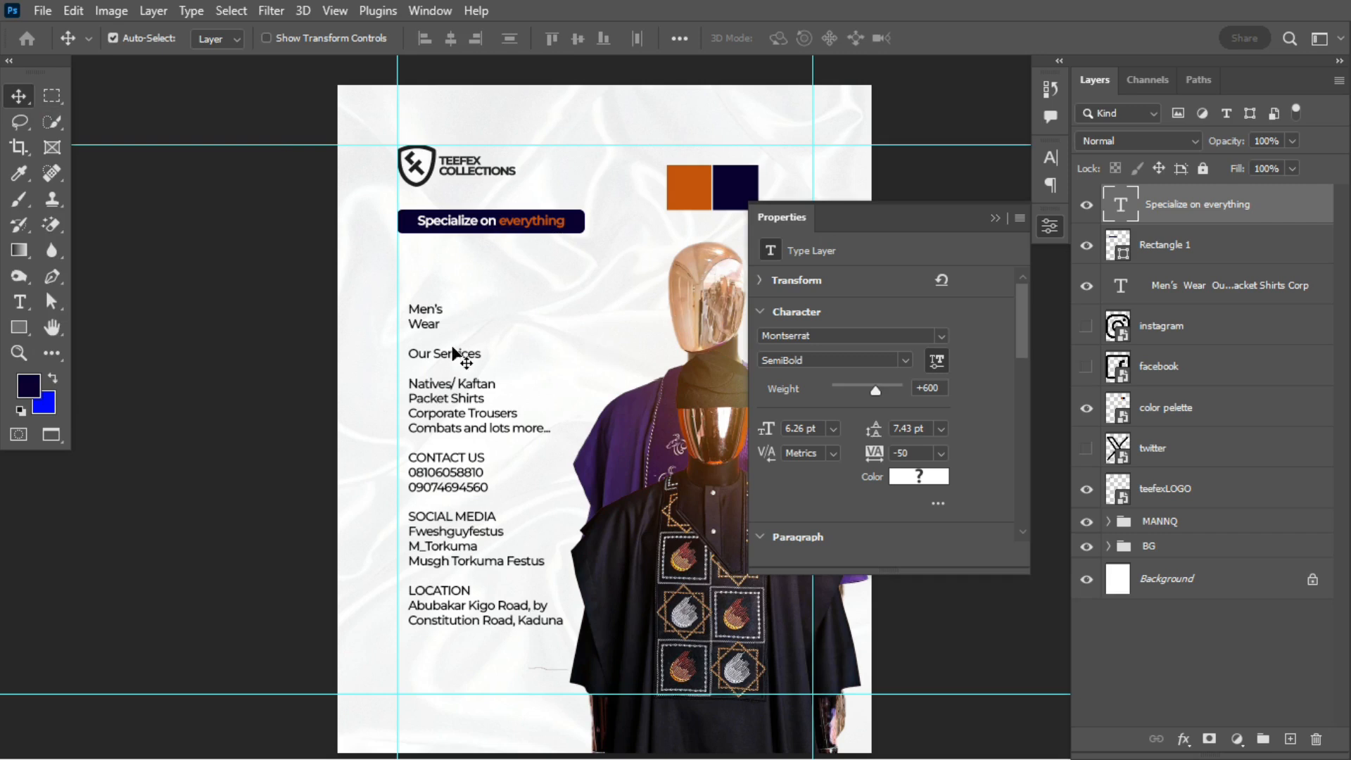
# Step: Move the remaining text block slightly down and narrow the navy rectangle to 360 px wide about its centre
pyautogui.moveTo(453, 365); pyautogui.dragTo(454, 402)
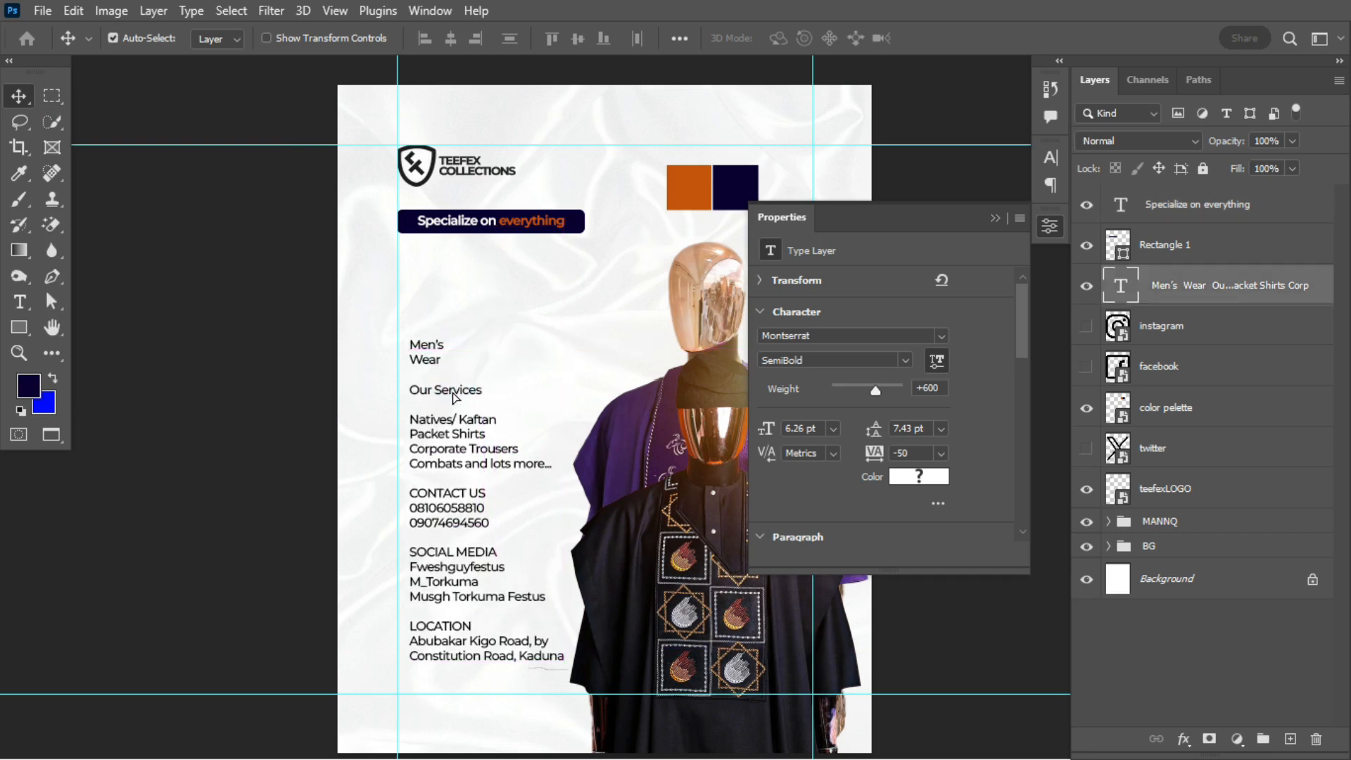
pyautogui.click(582, 222)
pyautogui.hotkey('ctrl', 't')
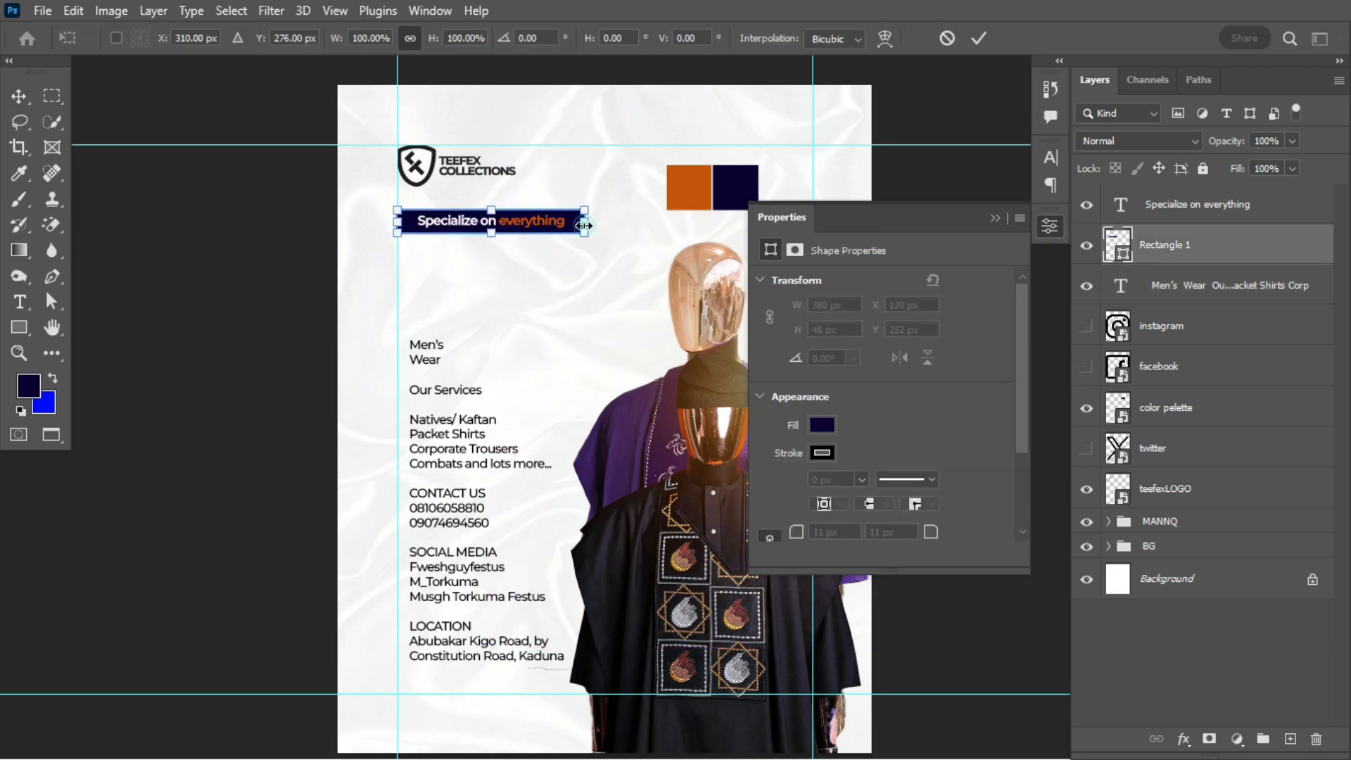
pyautogui.moveTo(583, 225); pyautogui.dragTo(576, 225)
pyautogui.press('Return')
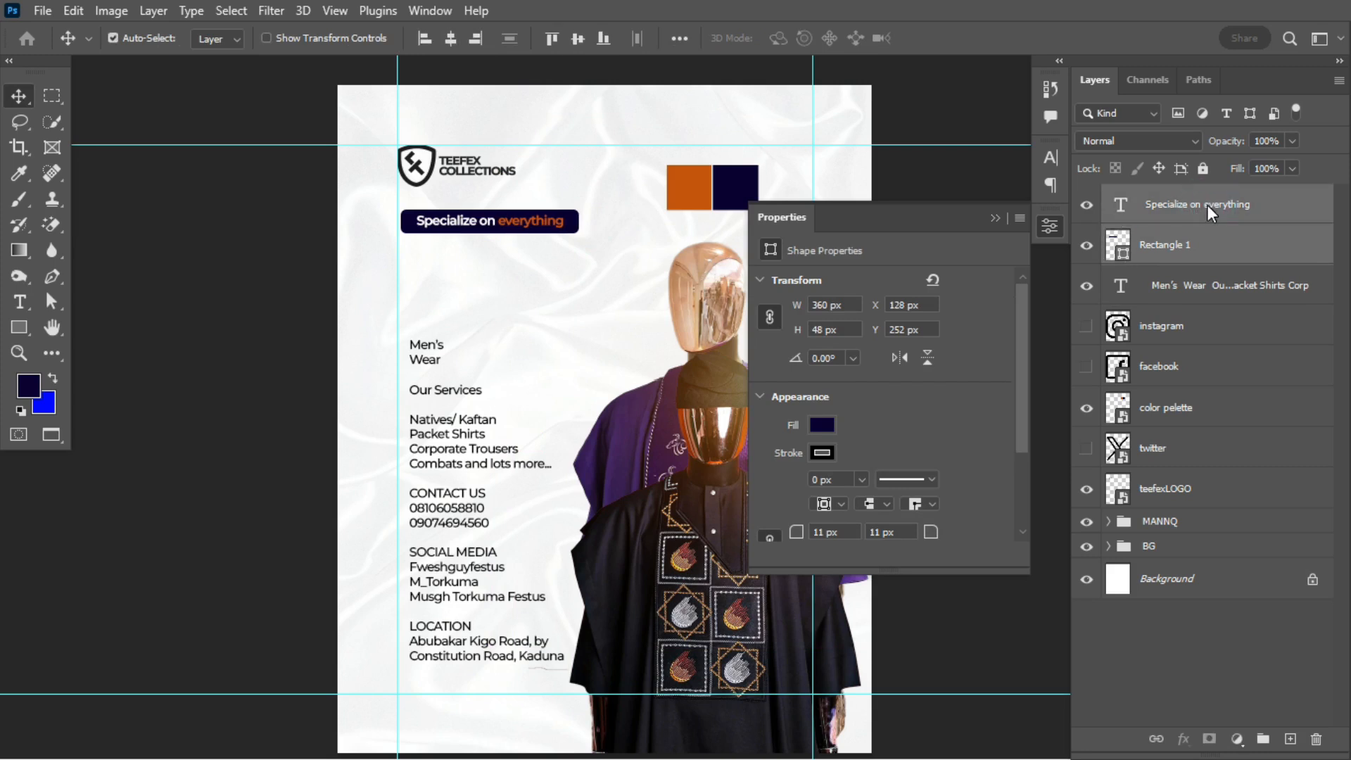
# Step: Nudge the headline and its navy rectangle together 6 px left to the left margin guide
pyautogui.press('Left')
pyautogui.press('Left')
pyautogui.press('Left')
pyautogui.press('Left')
pyautogui.press('Left')
pyautogui.press('Left')
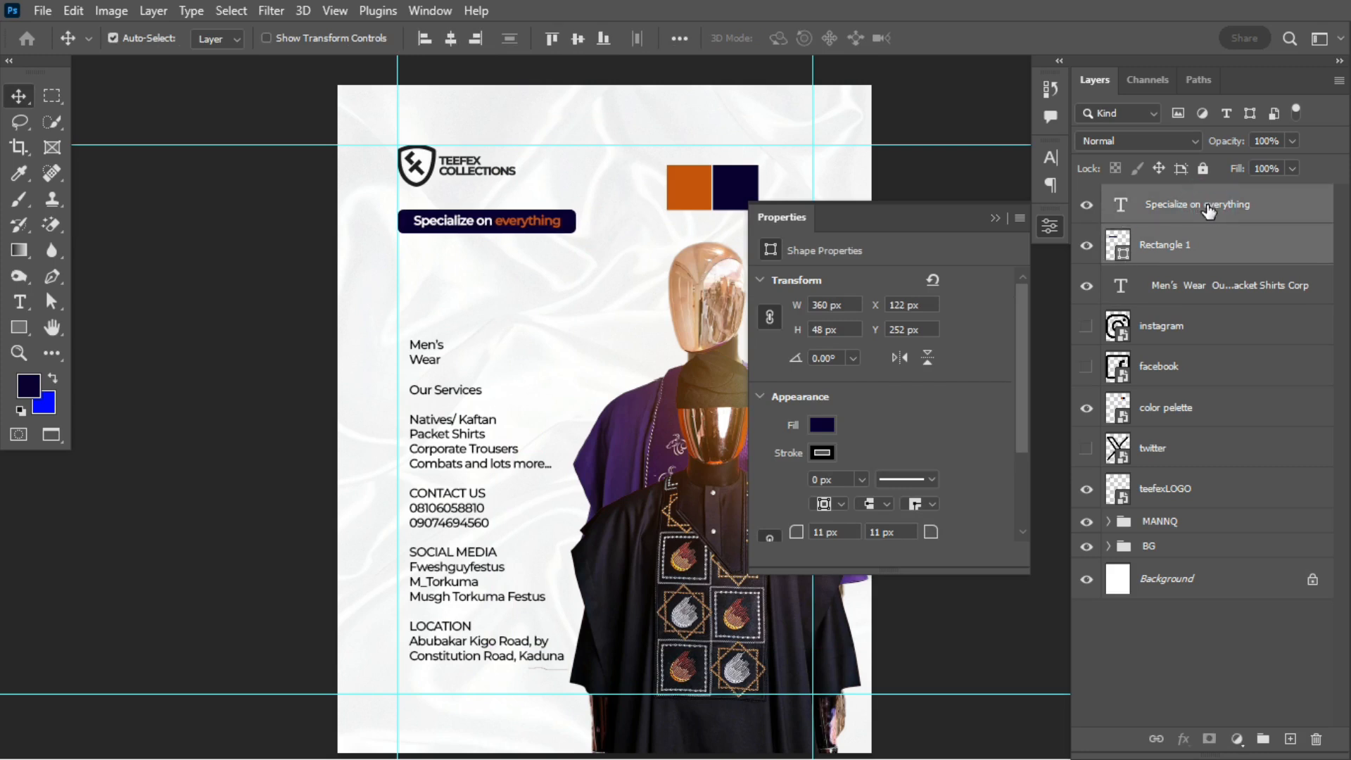
# Step: Take "Men's Wear" out of the text block, lower the block, and paste the words as a separate text layer below the rectangle
pyautogui.press('t')
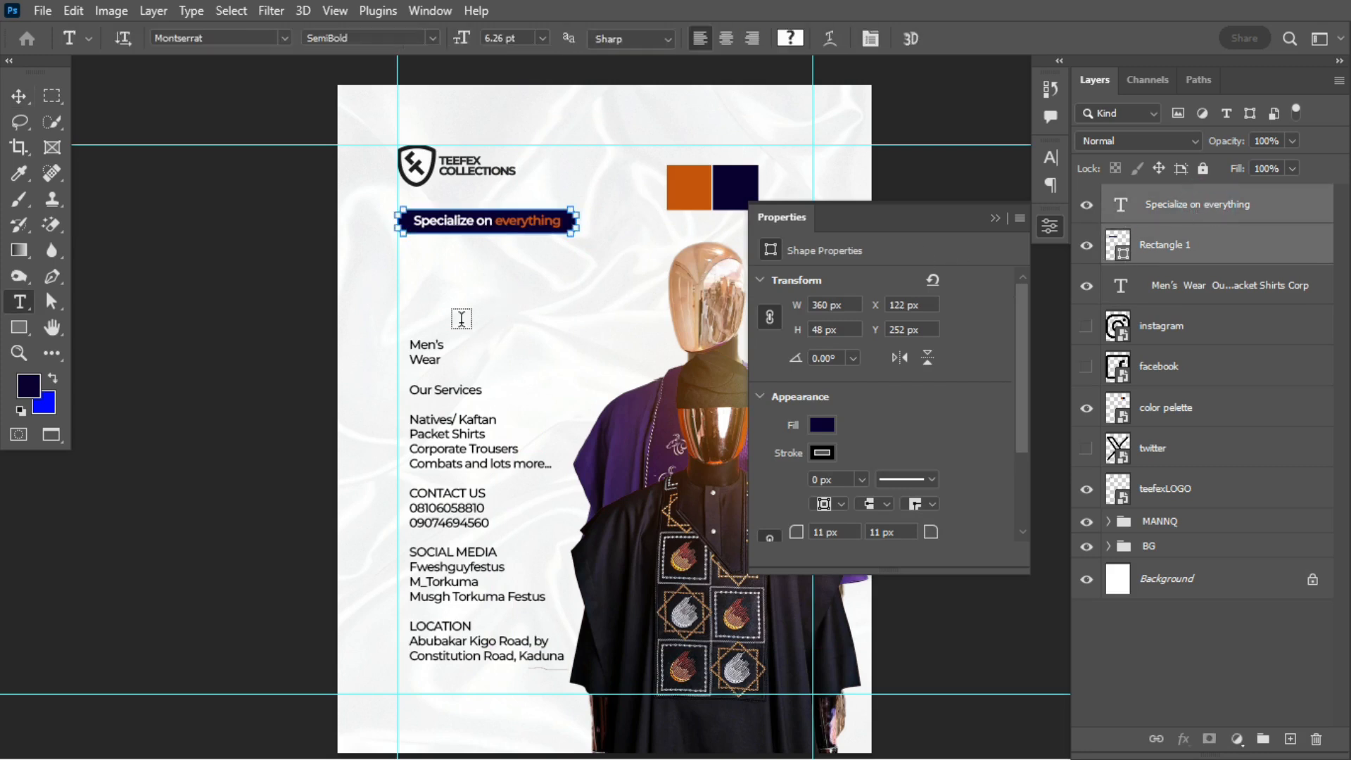
pyautogui.moveTo(411, 341); pyautogui.dragTo(462, 361)
pyautogui.hotkey('ctrl', 'c')
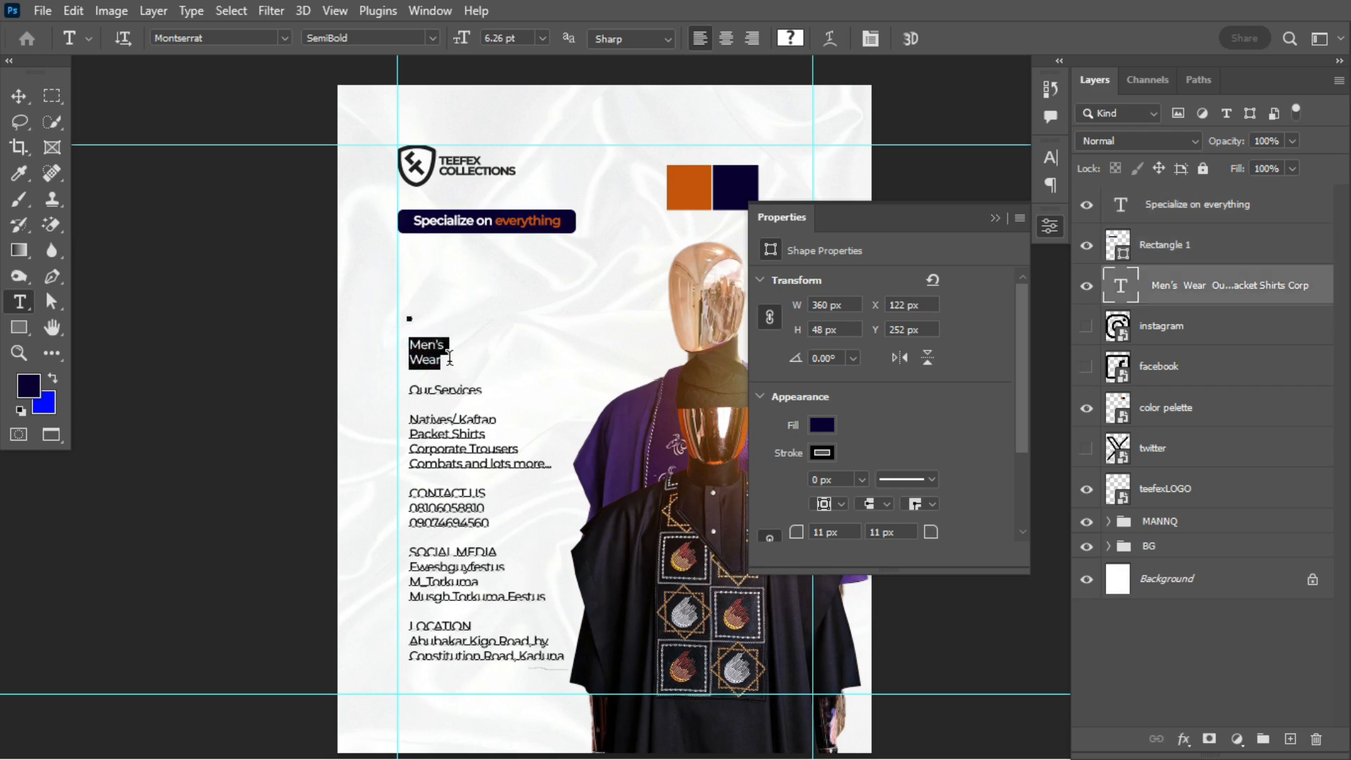
pyautogui.press('BackSpace')
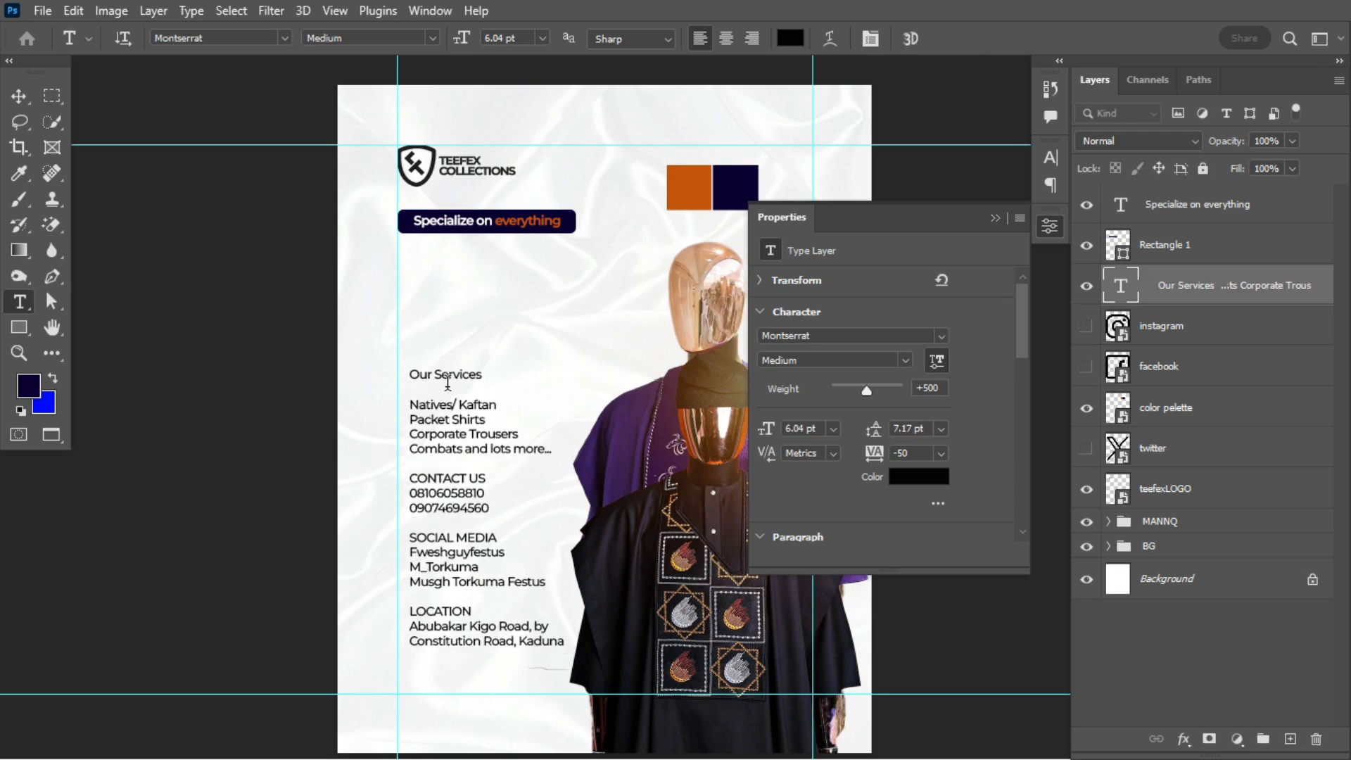
pyautogui.moveTo(448, 383); pyautogui.dragTo(439, 452)
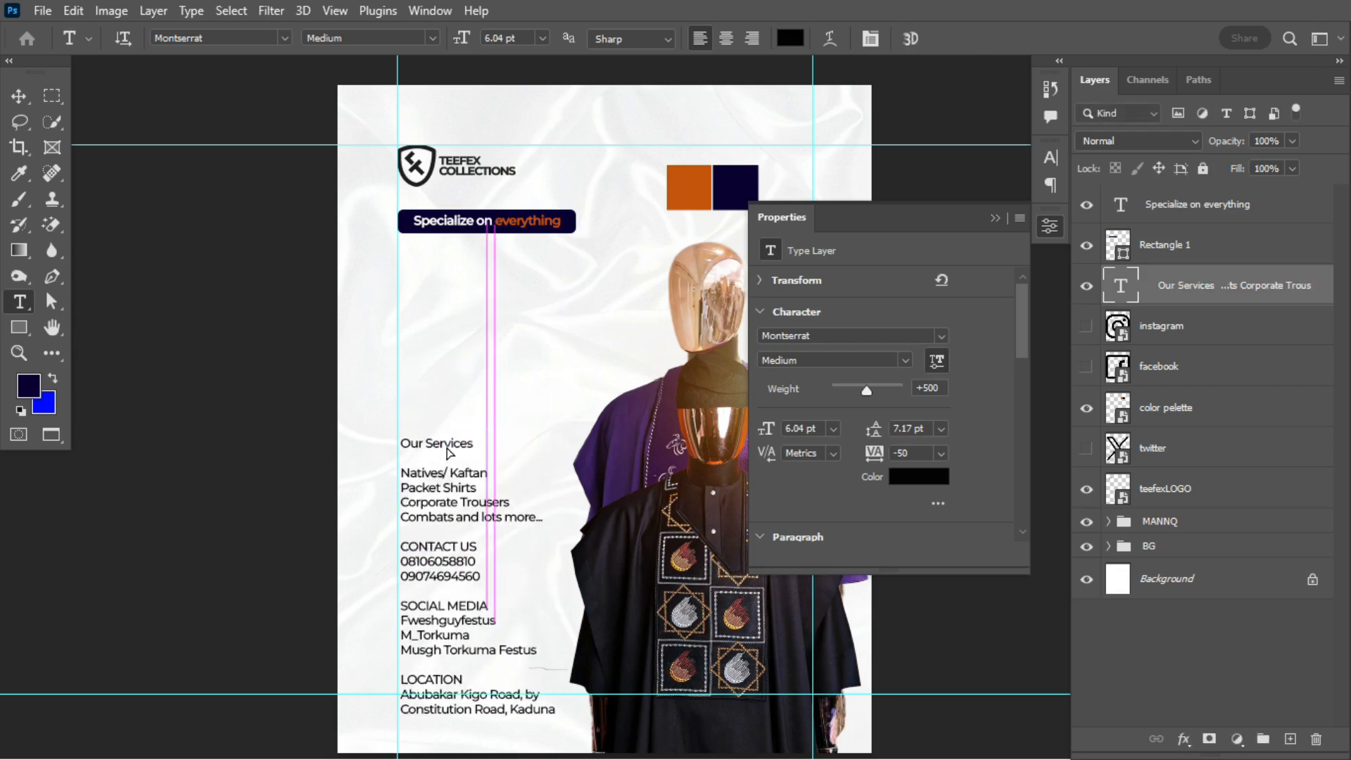
pyautogui.click(420, 298)
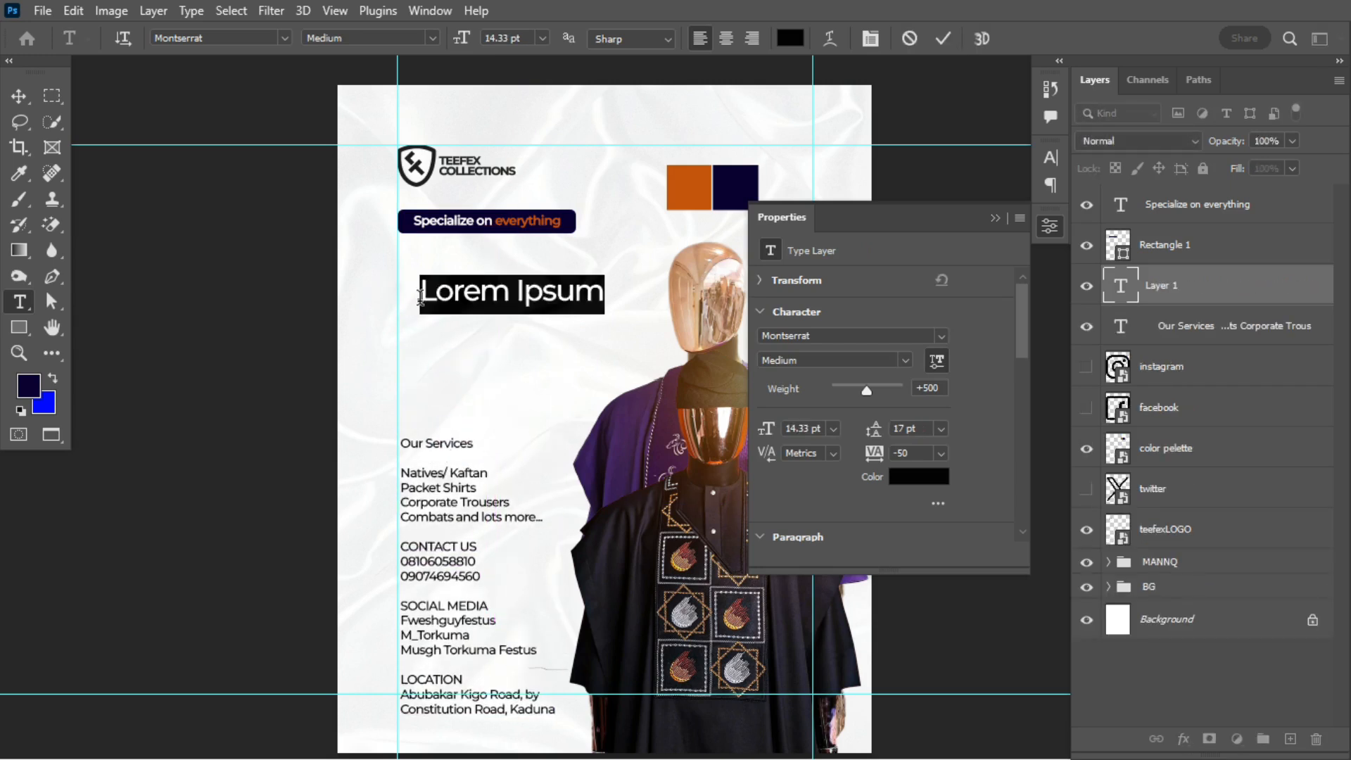
pyautogui.hotkey('ctrl', 'v')
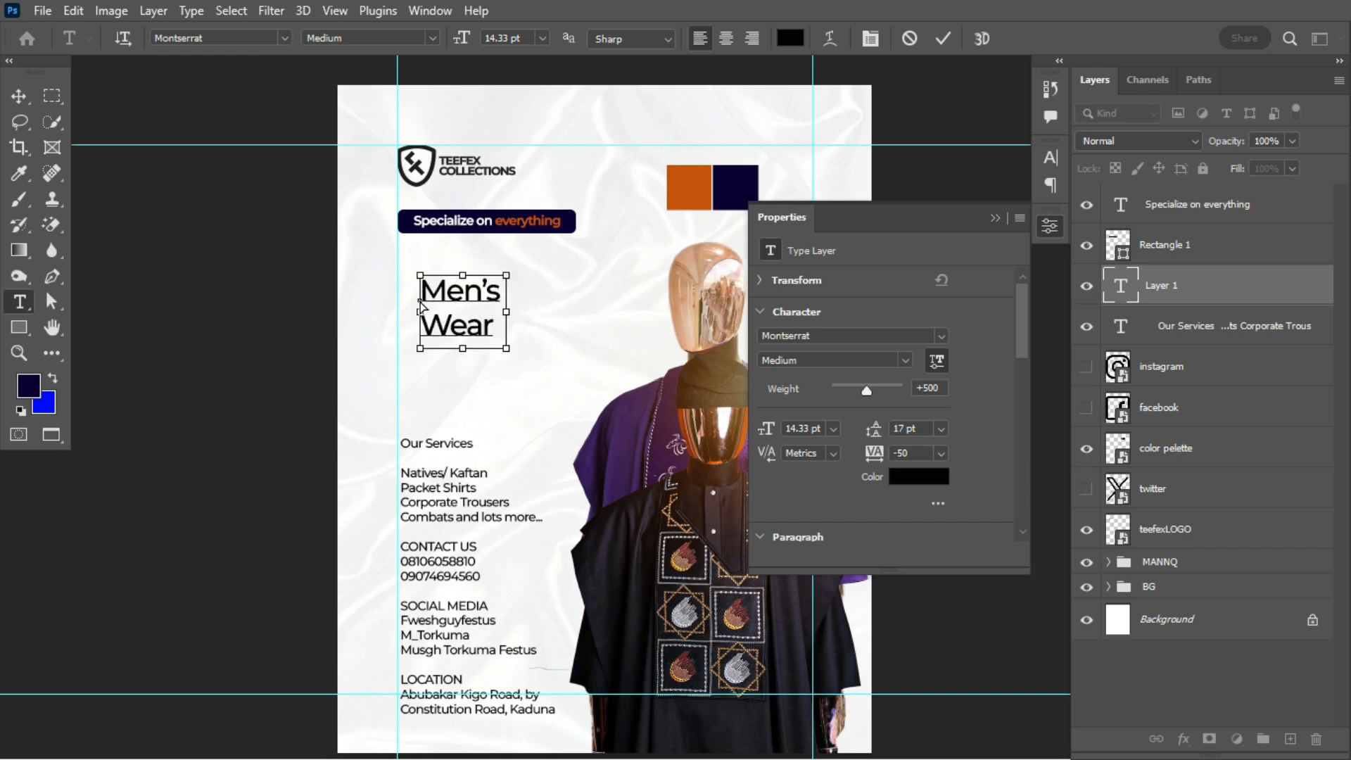
pyautogui.hotkey('ctrl', 'Return')
# Step: Set the "Men's Wear" heading in Gotham Black with 12 pt leading
pyautogui.click(876, 333)
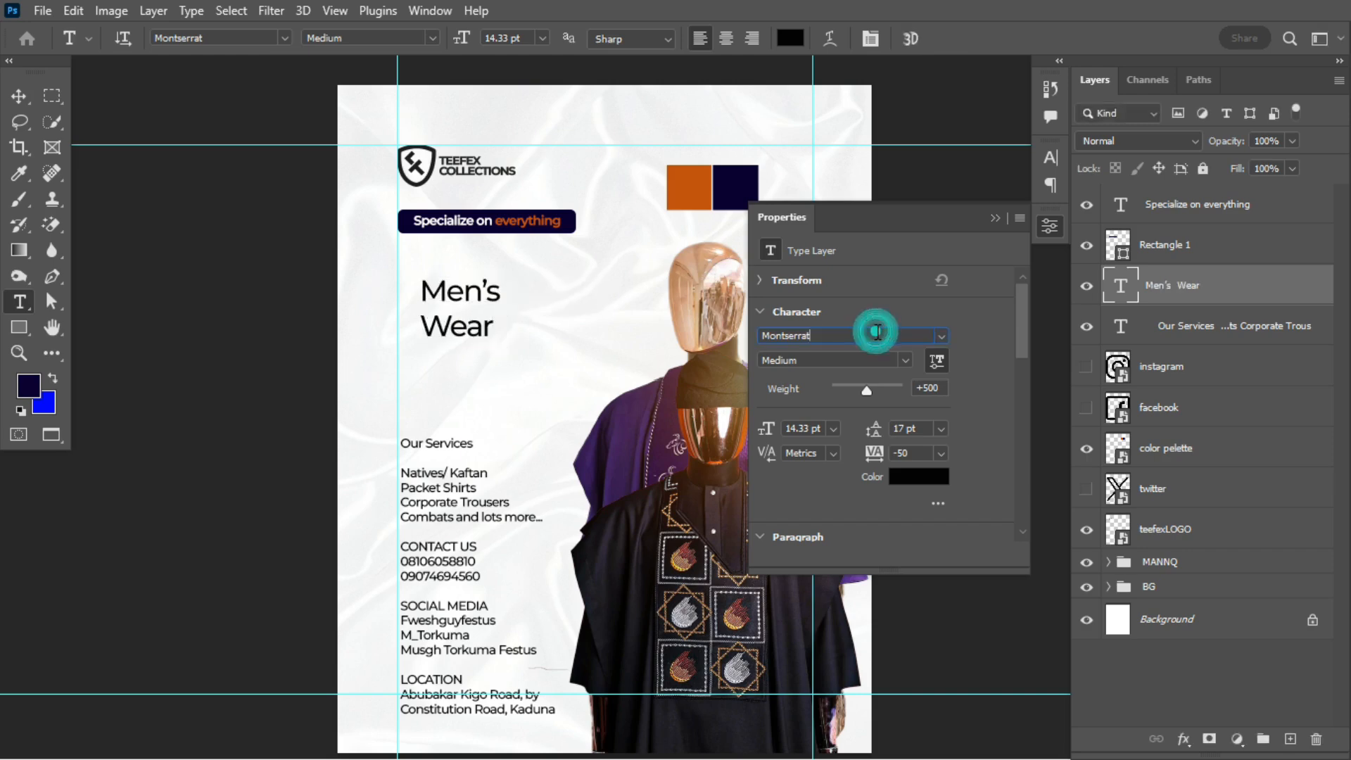
pyautogui.write('Gotham')
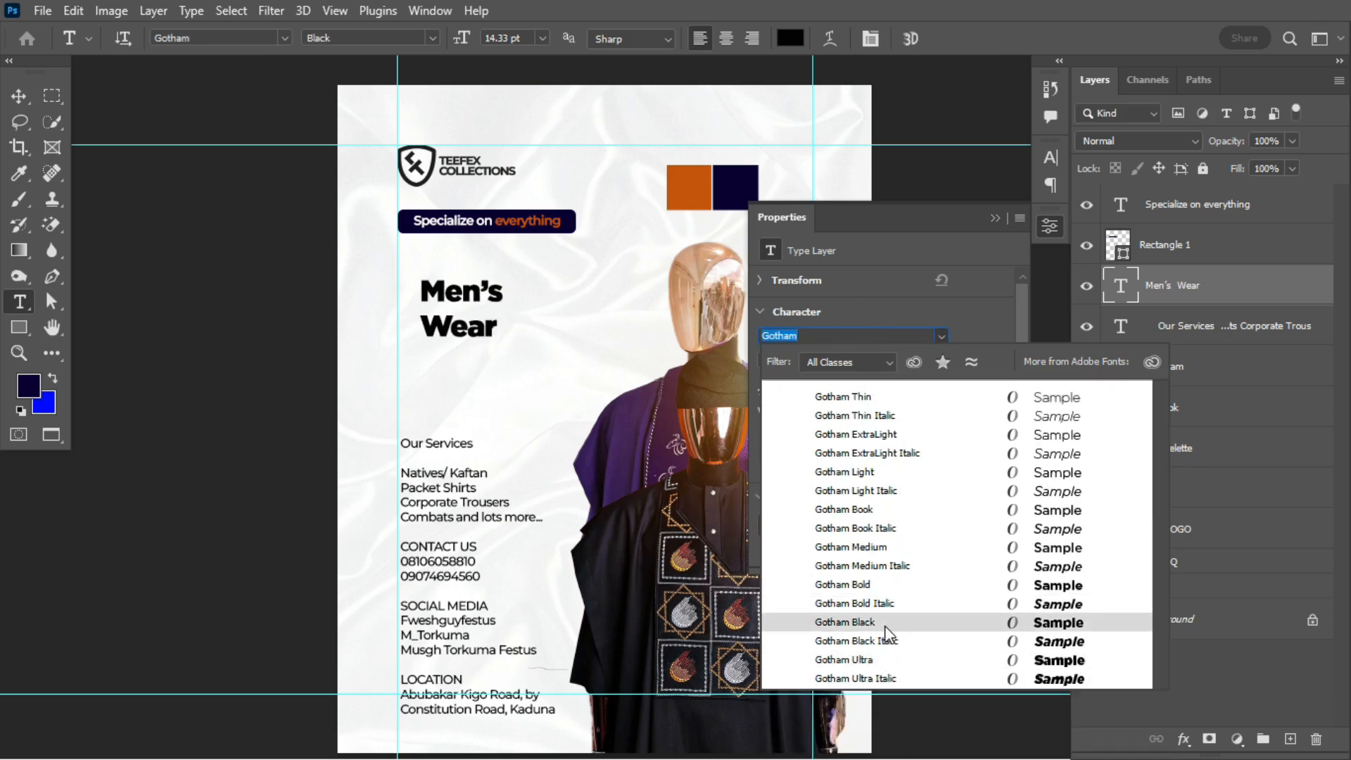
pyautogui.click(885, 625)
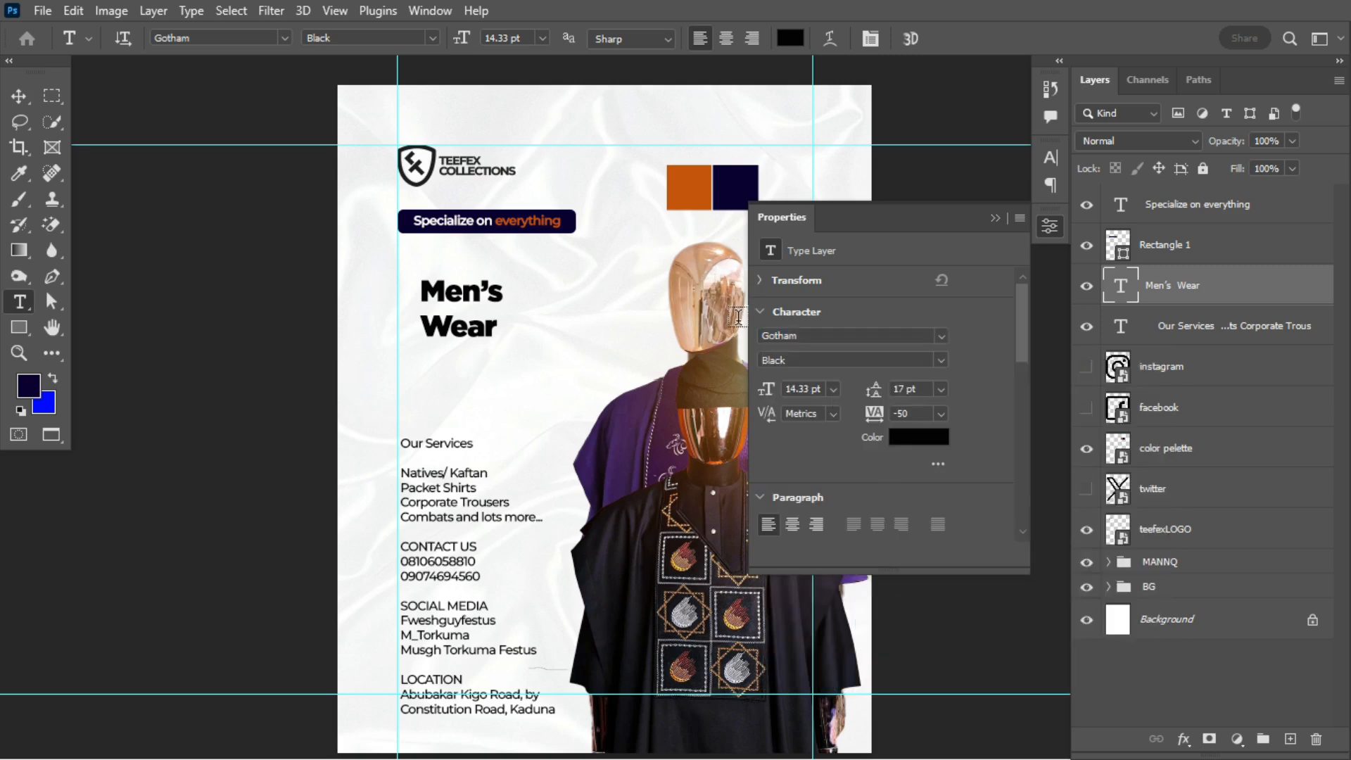
pyautogui.moveTo(875, 388); pyautogui.dragTo(873, 389)
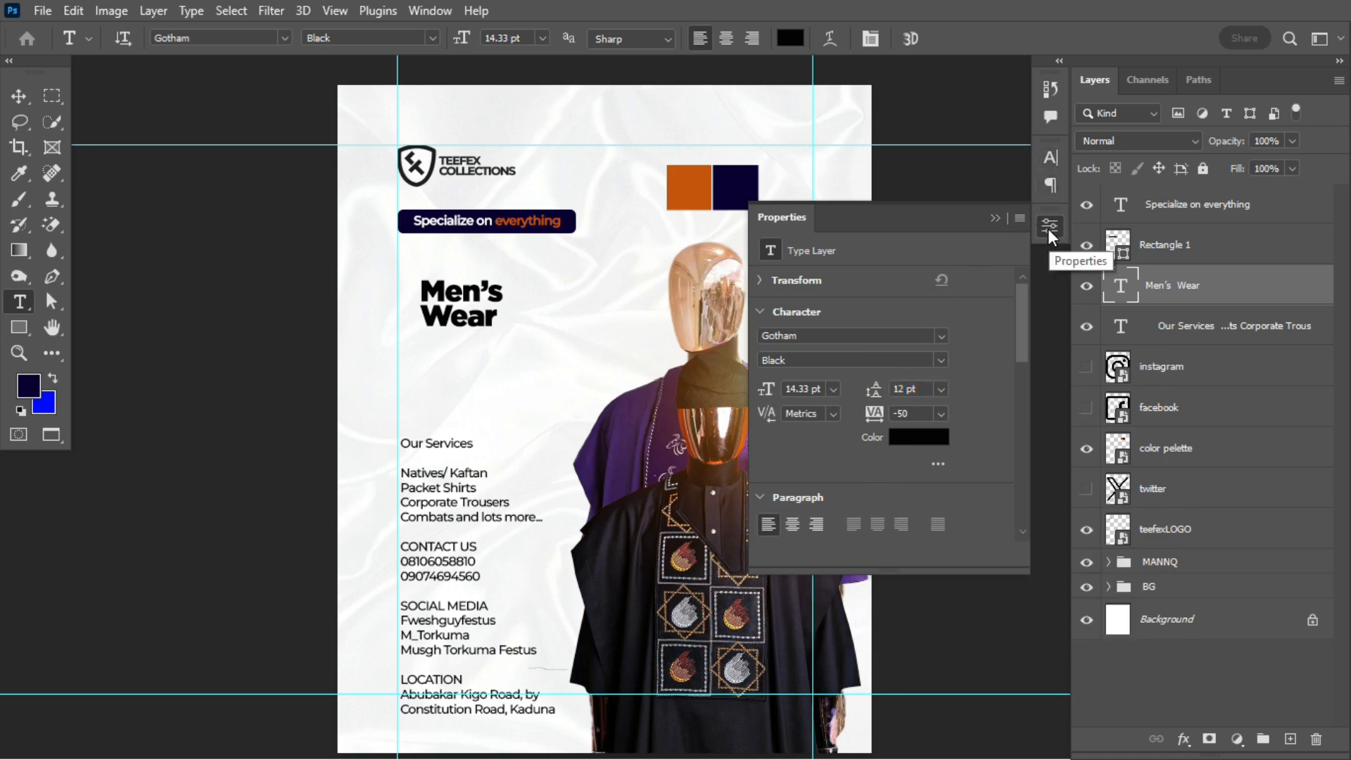
# Step: Enlarge the "Men's Wear" heading to about 303%, aligned to the left margin guide beneath the navy rectangle
pyautogui.click(433, 11)
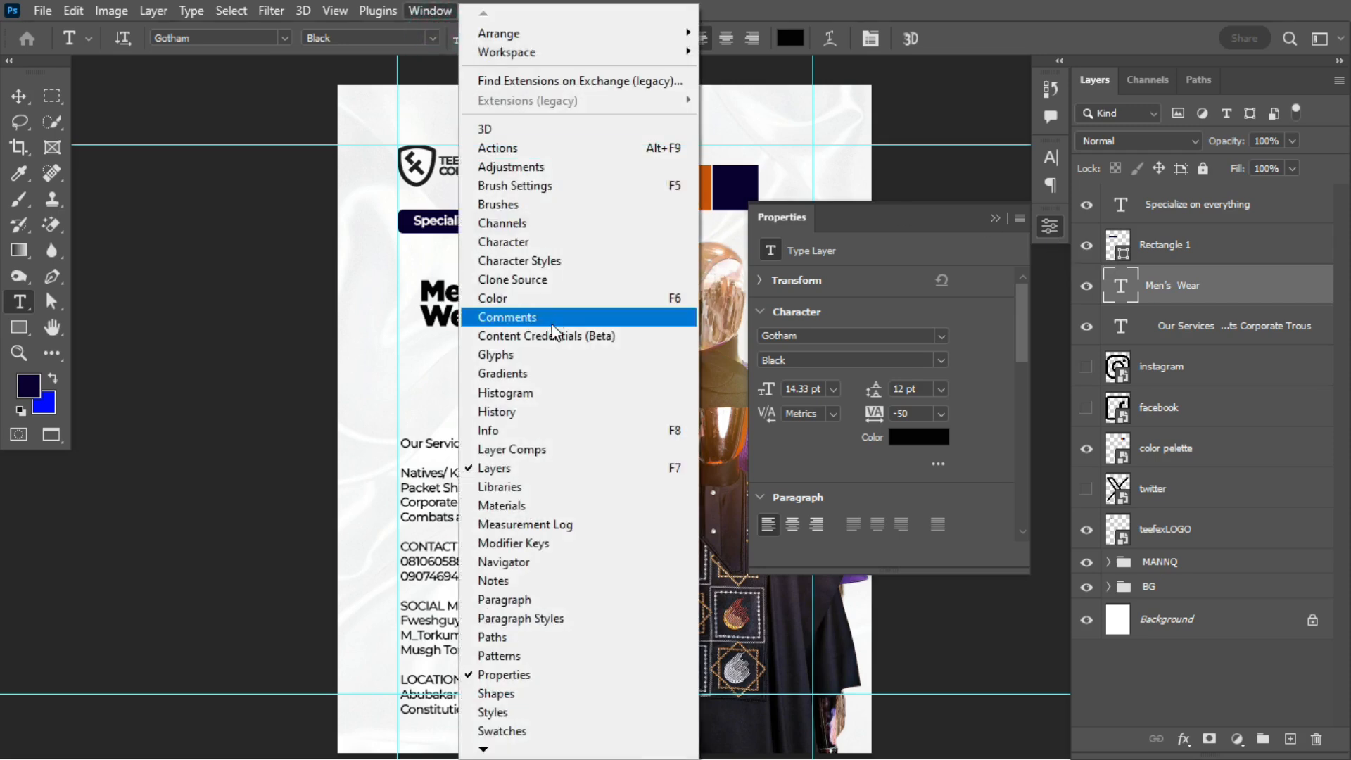
pyautogui.click(995, 218)
pyautogui.hotkey('ctrl', 't')
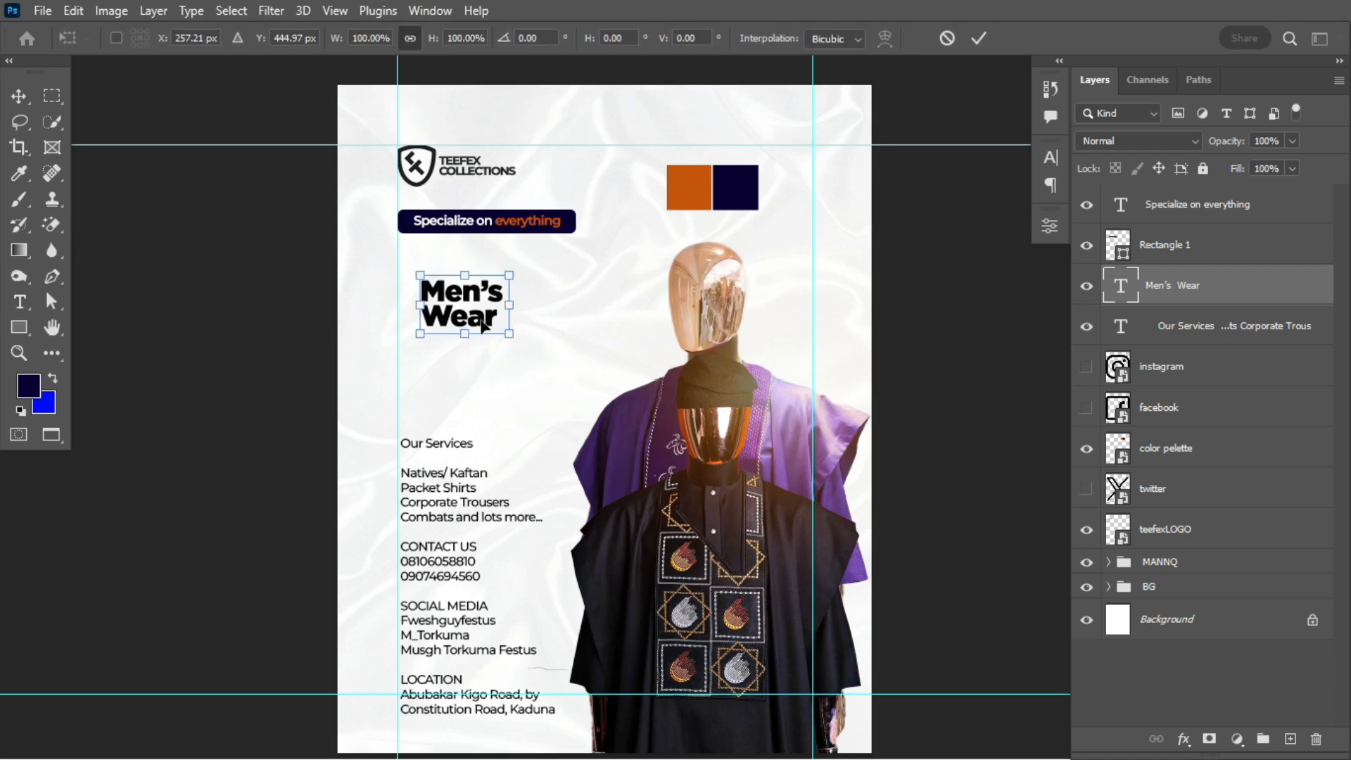
pyautogui.moveTo(518, 335); pyautogui.dragTo(666, 417)
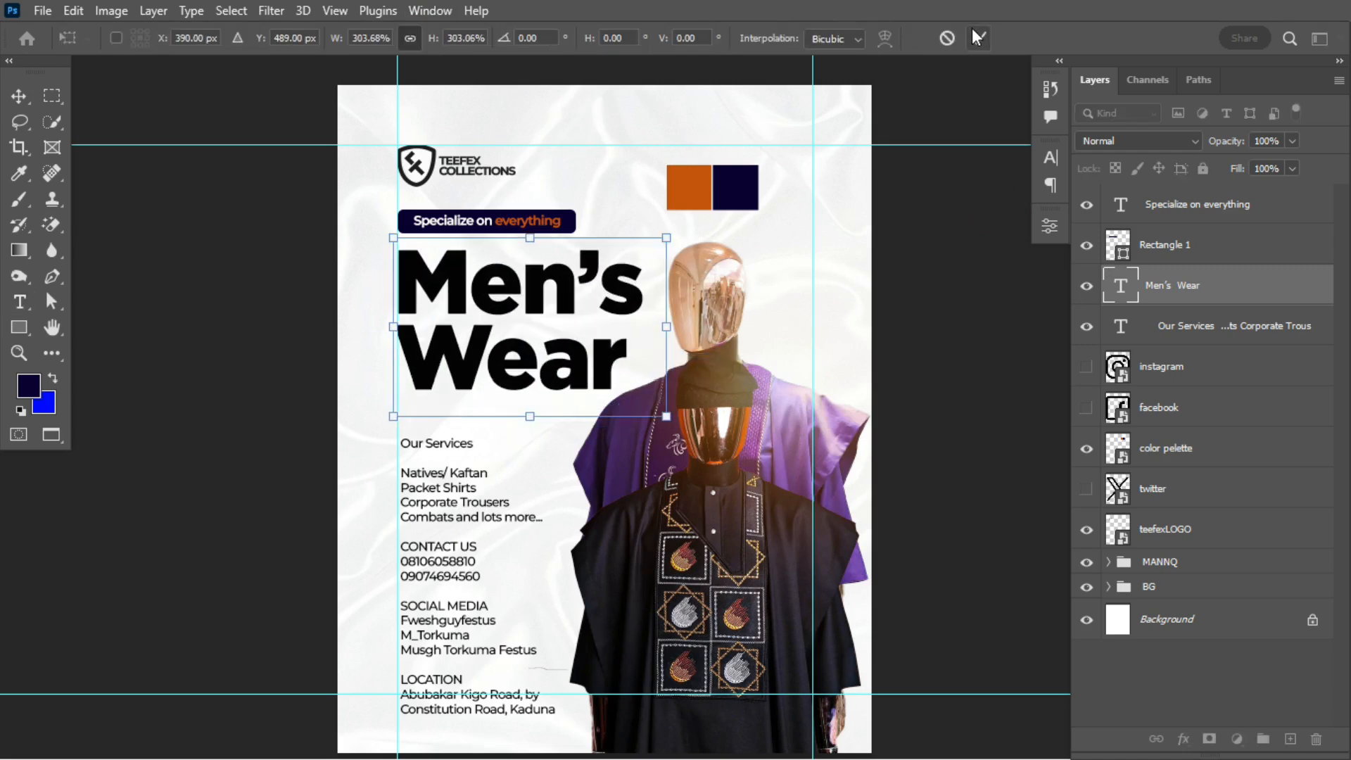
pyautogui.click(978, 38)
# Step: Tighten the "Men's Wear" heading's tracking to -90 and colour it navy 0a0030 sampled from the palette swatch
pyautogui.click(1050, 159)
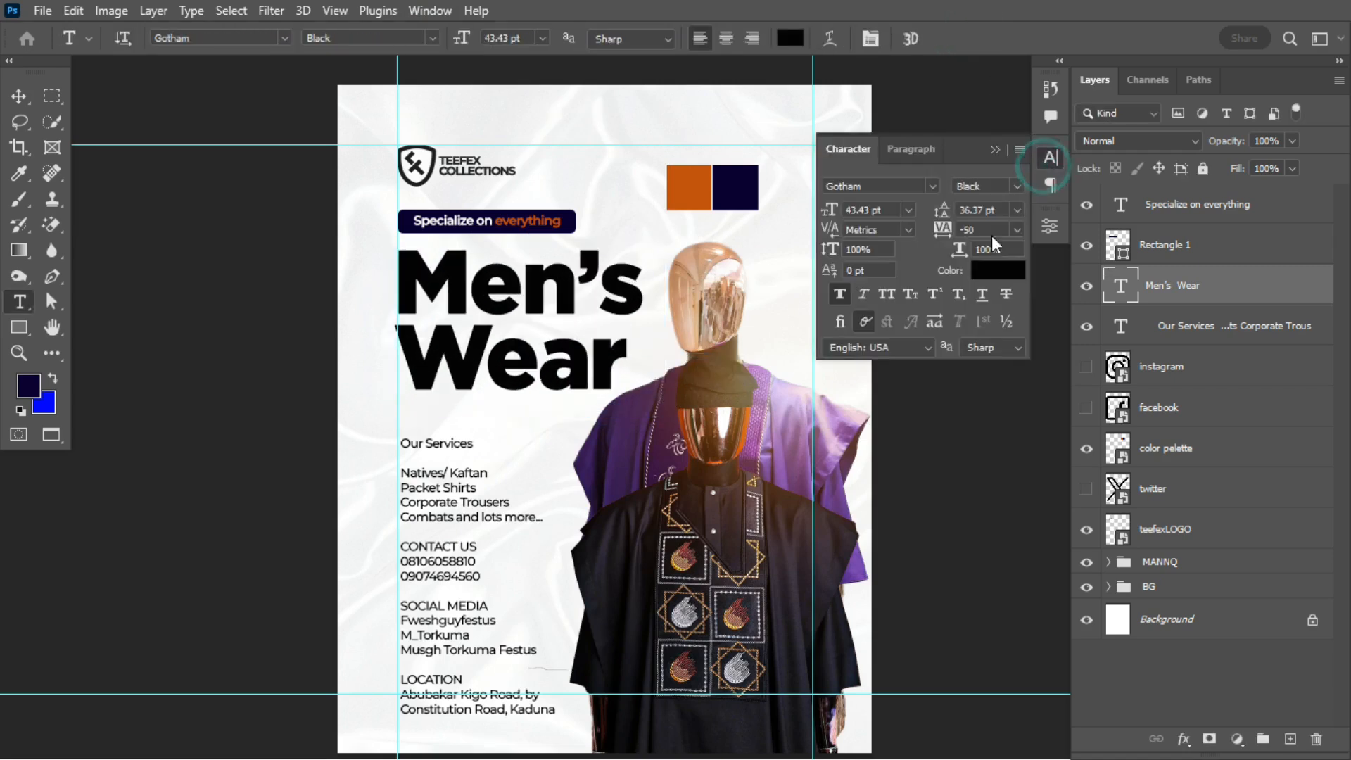
pyautogui.click(943, 229)
pyautogui.moveTo(944, 232); pyautogui.dragTo(942, 234)
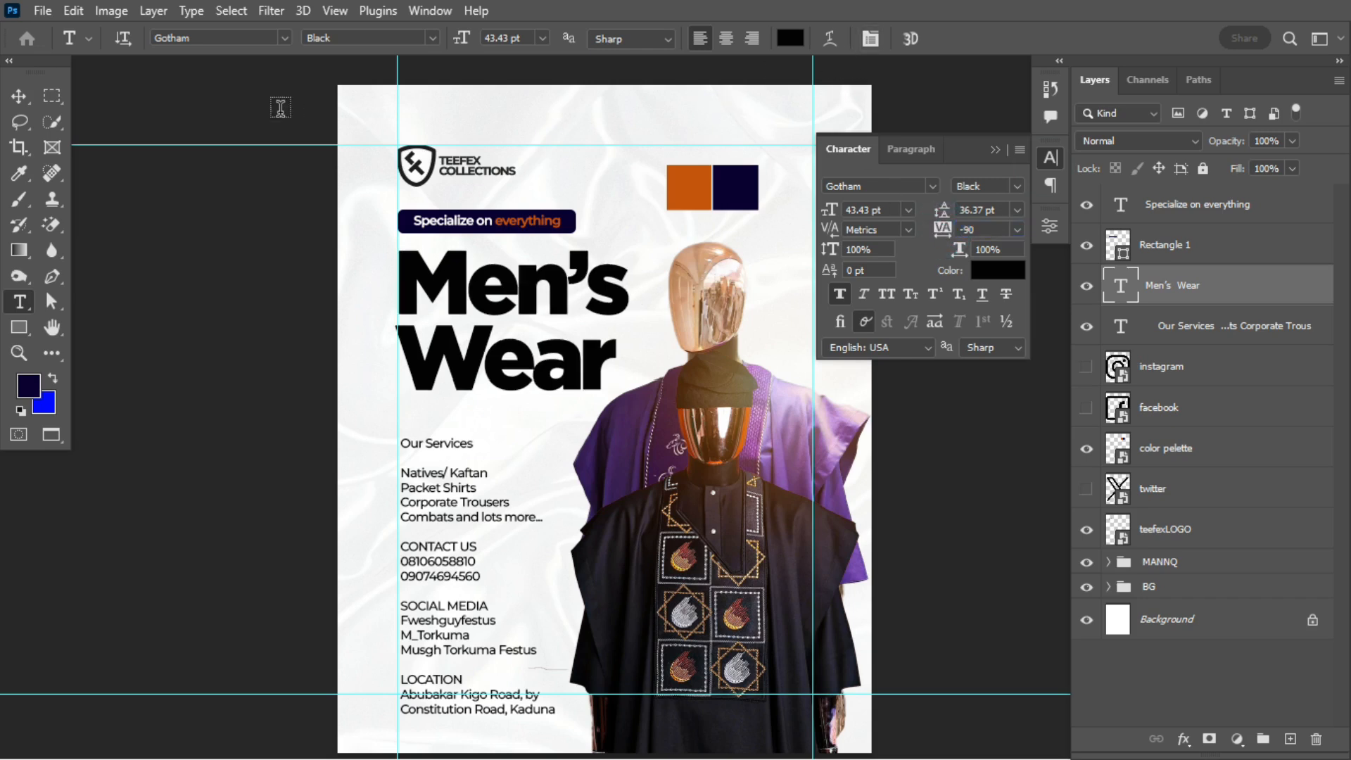
pyautogui.click(998, 272)
pyautogui.click(733, 189)
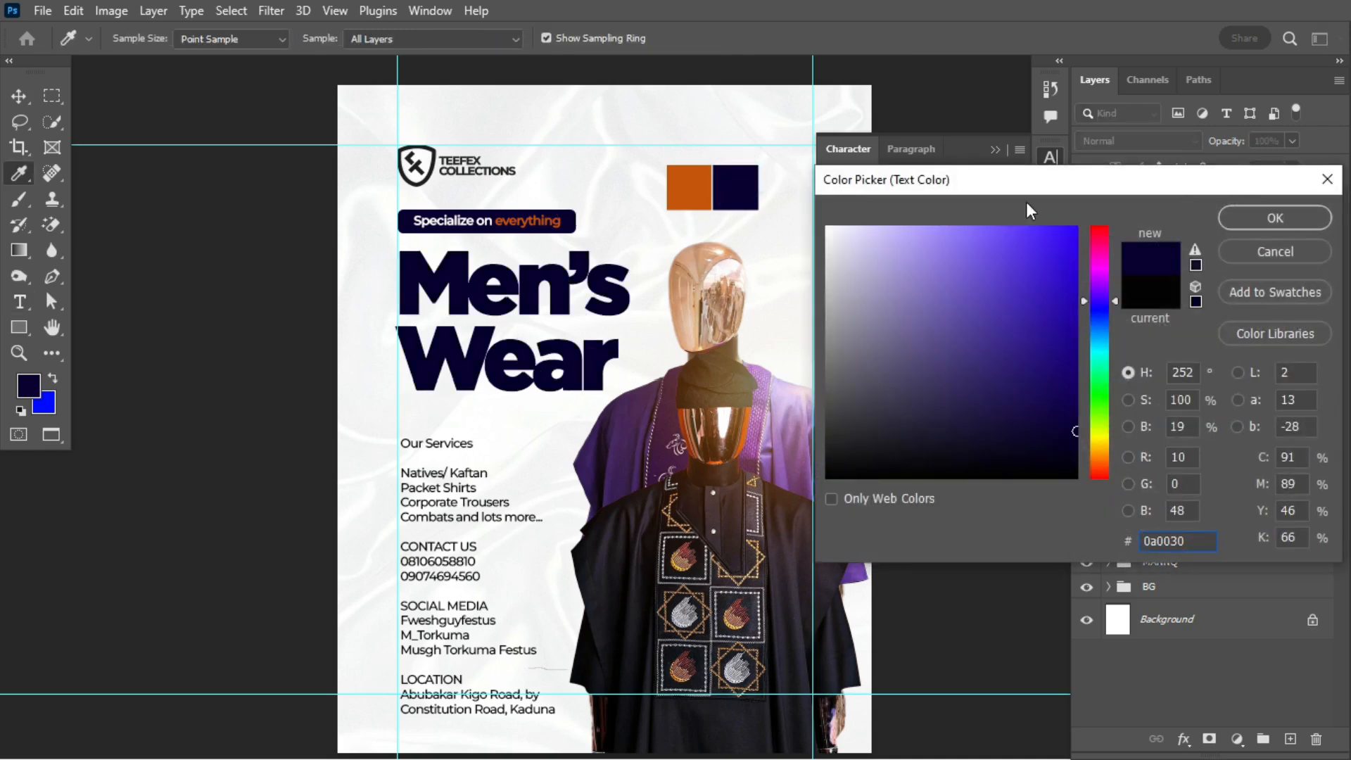
pyautogui.click(1292, 214)
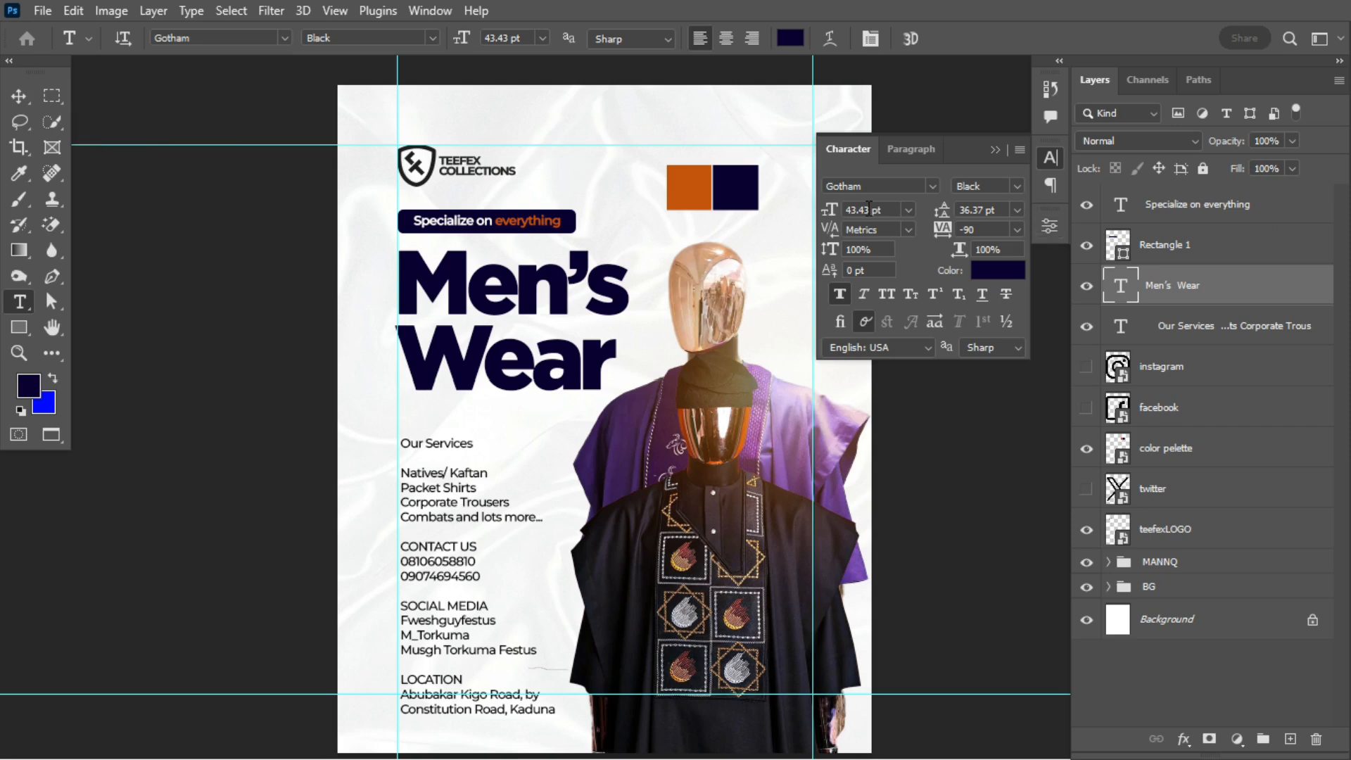
# Step: Nudge the "Men's Wear" heading up closer to the navy rectangle
pyautogui.click(20, 96)
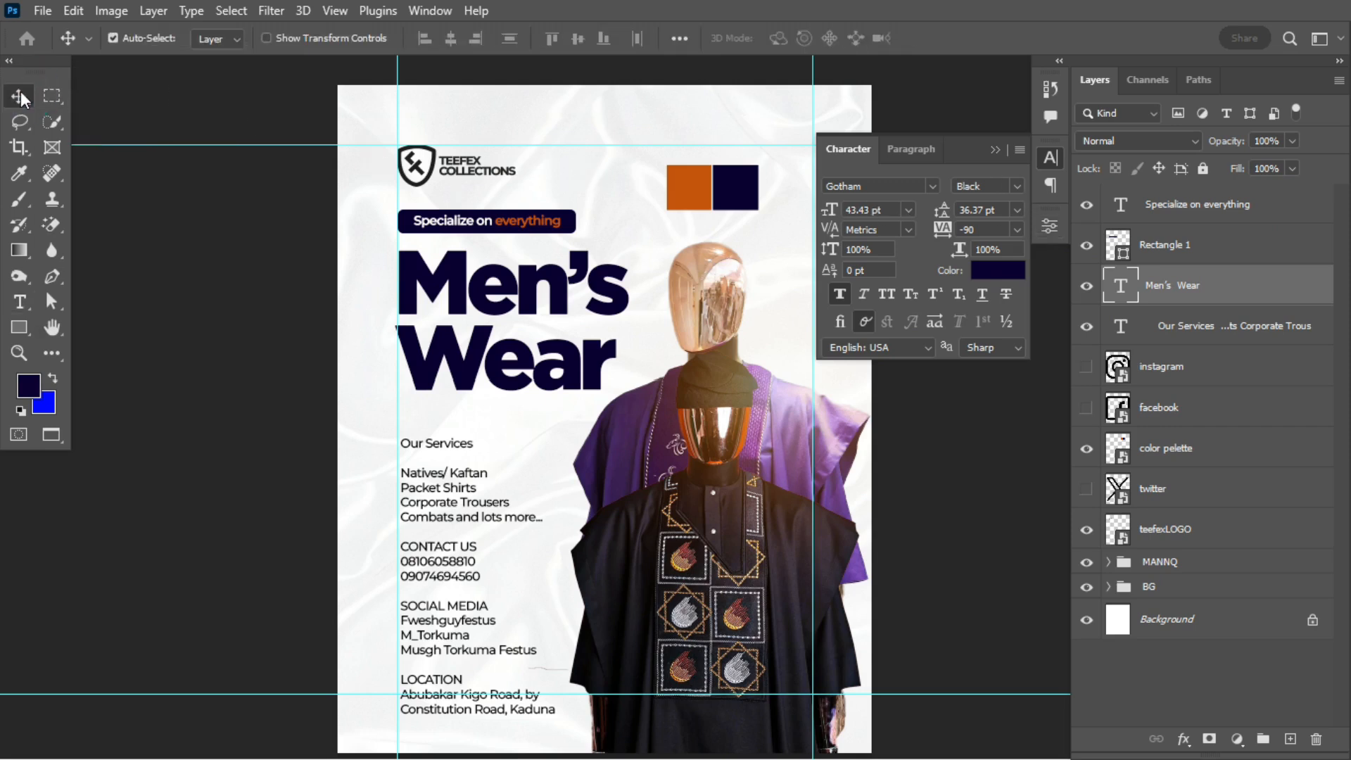
pyautogui.press('Up')
pyautogui.press('Up')
pyautogui.press('Up')
pyautogui.press('Up')
pyautogui.press('Up')
pyautogui.press('Up')
pyautogui.press('Up')
pyautogui.press('Up')
pyautogui.press('Up')
pyautogui.press('Up')
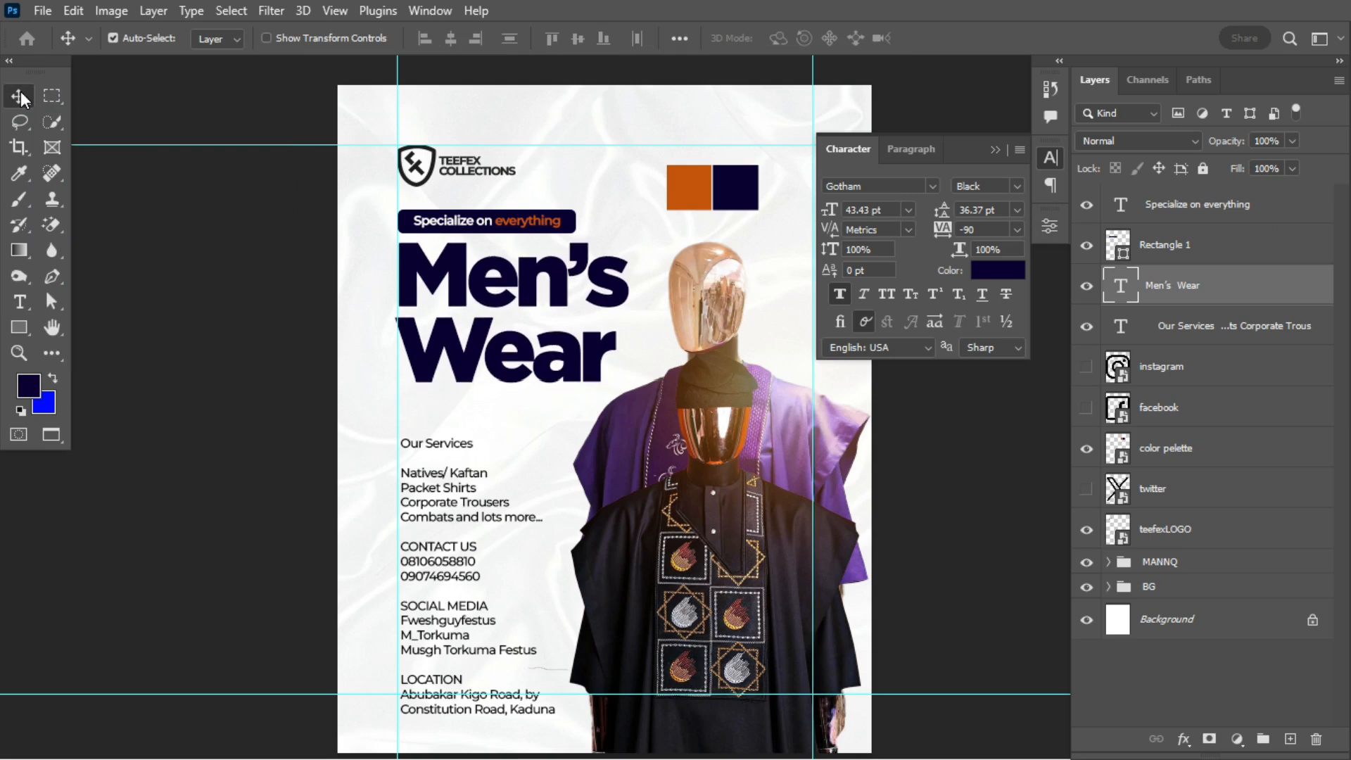
# Step: Enlarge the "Men's Wear" heading slightly to 45.71 pt, keeping it at the left margin guide
pyautogui.hotkey('ctrl', 't')
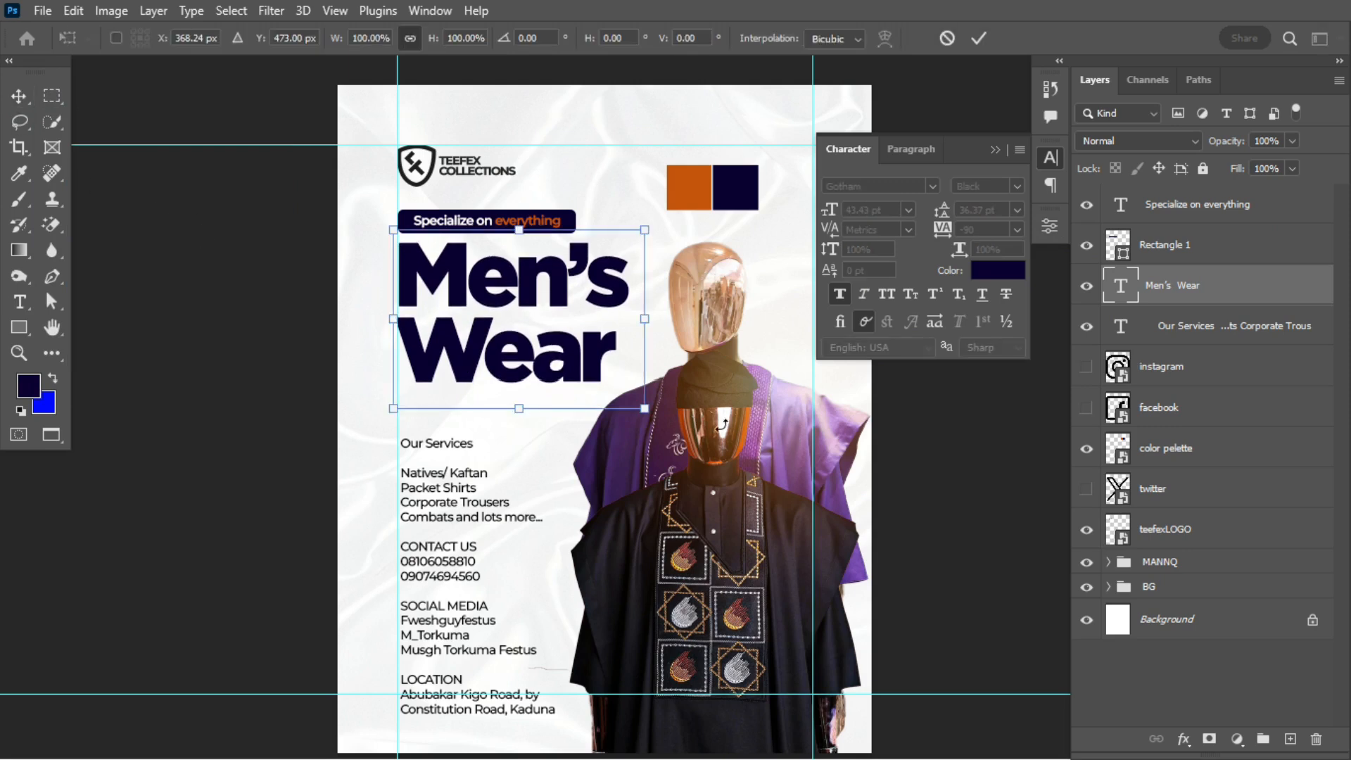
pyautogui.moveTo(644, 408); pyautogui.dragTo(660, 421)
pyautogui.press('Return')
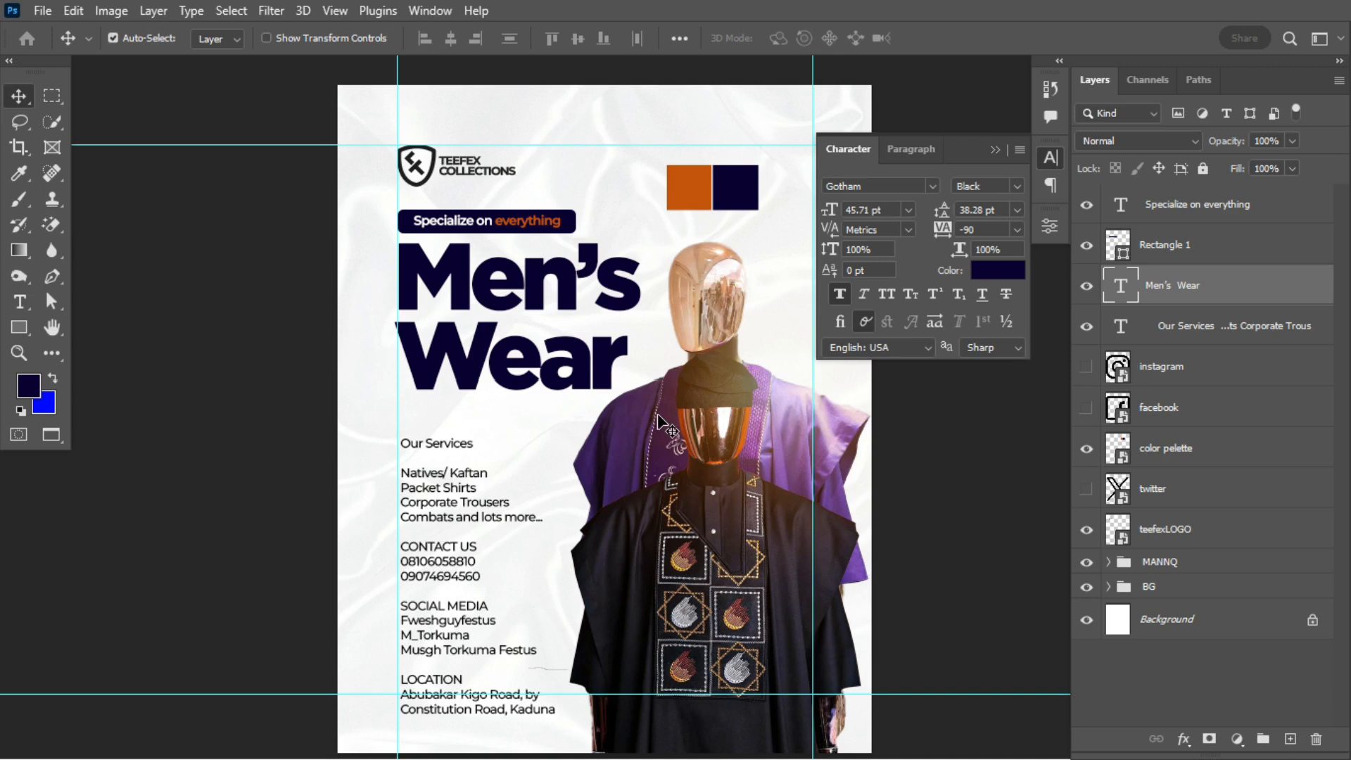
pyautogui.click(995, 150)
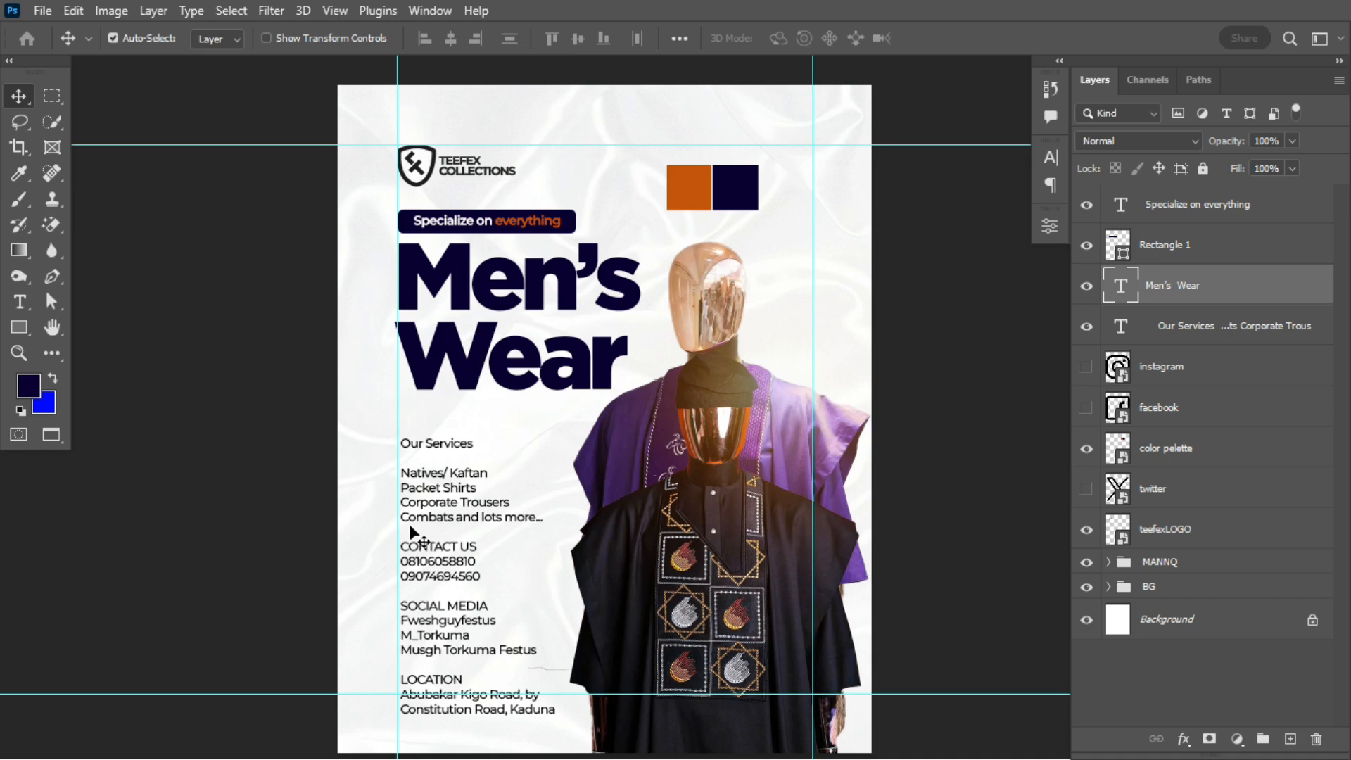
# Step: Move the colour palette swatch up to the top margin guide and recolour "Wear" orange c5550c sampled from it
pyautogui.moveTo(693, 191); pyautogui.dragTo(699, 169)
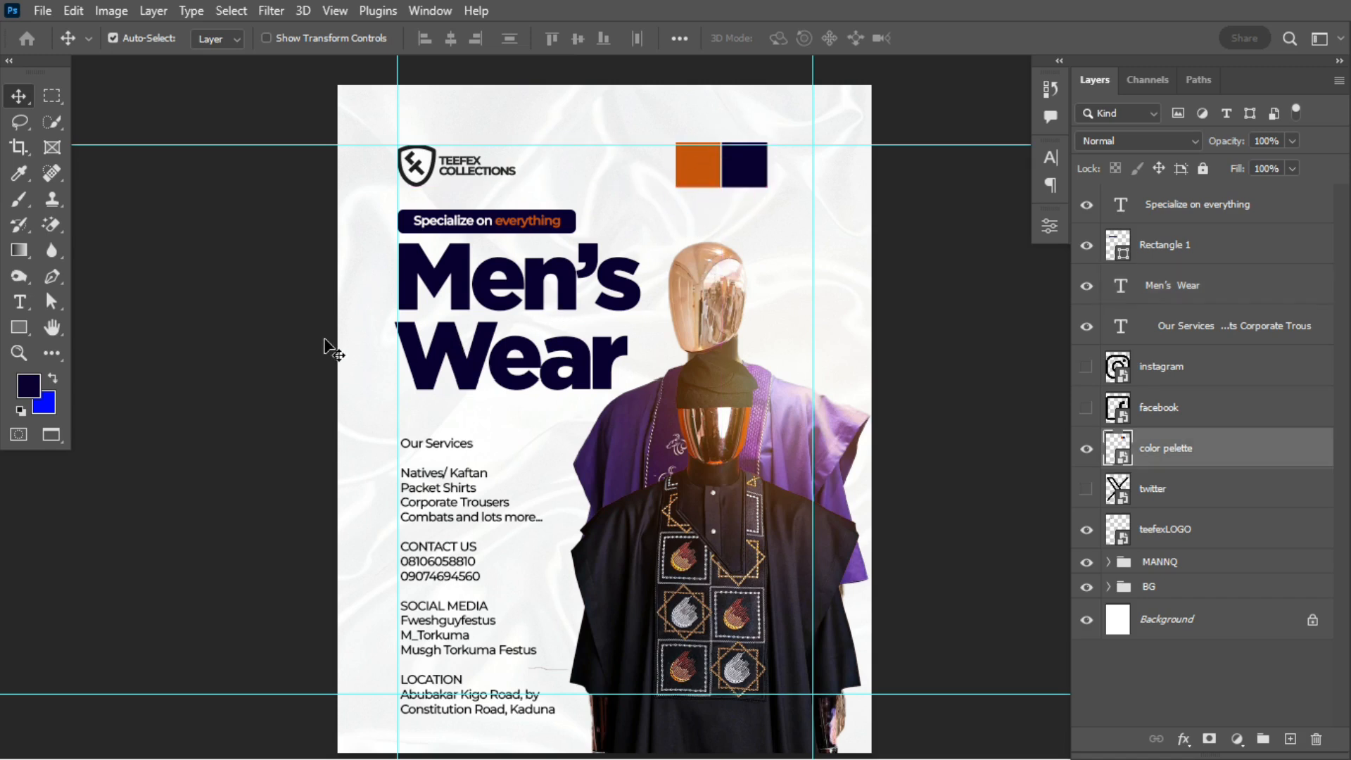
pyautogui.press('t')
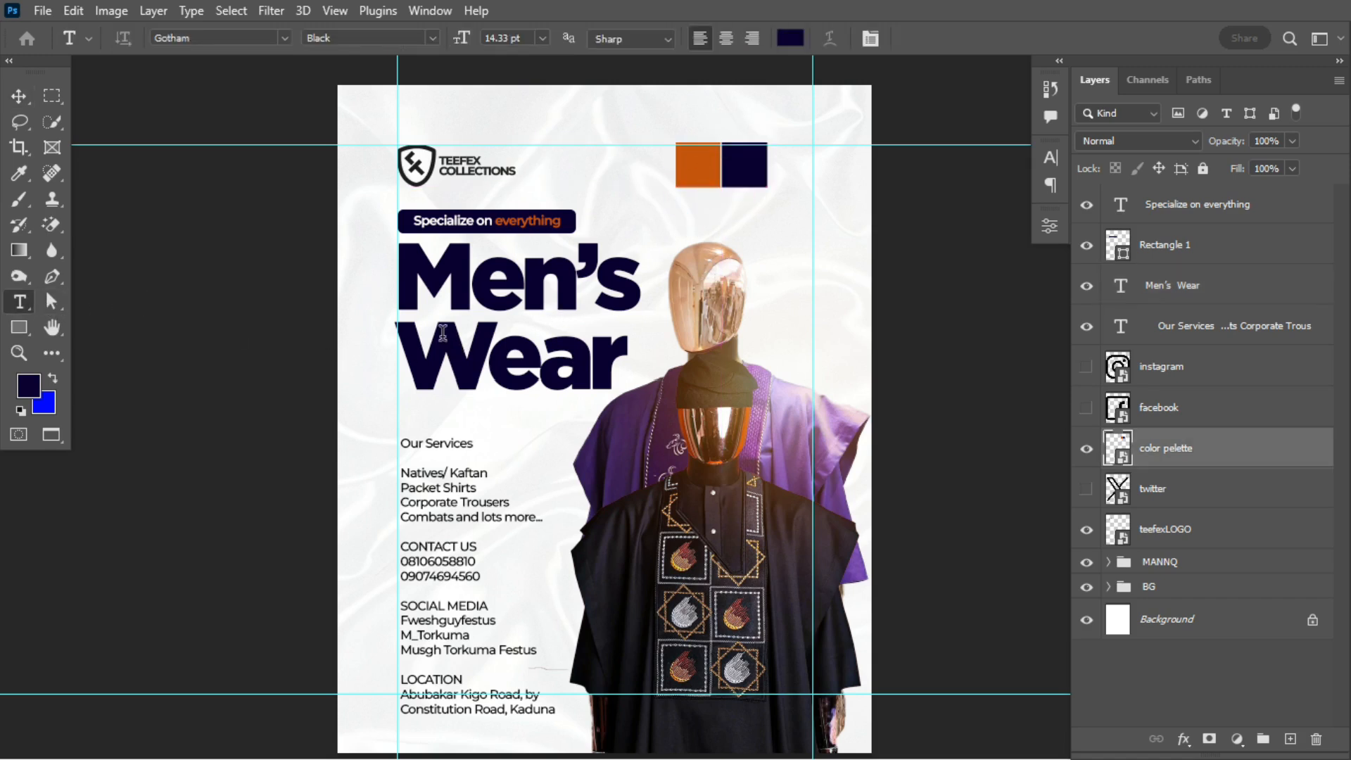
pyautogui.moveTo(410, 341); pyautogui.dragTo(670, 372)
pyautogui.hotkey('ctrl', 'a')
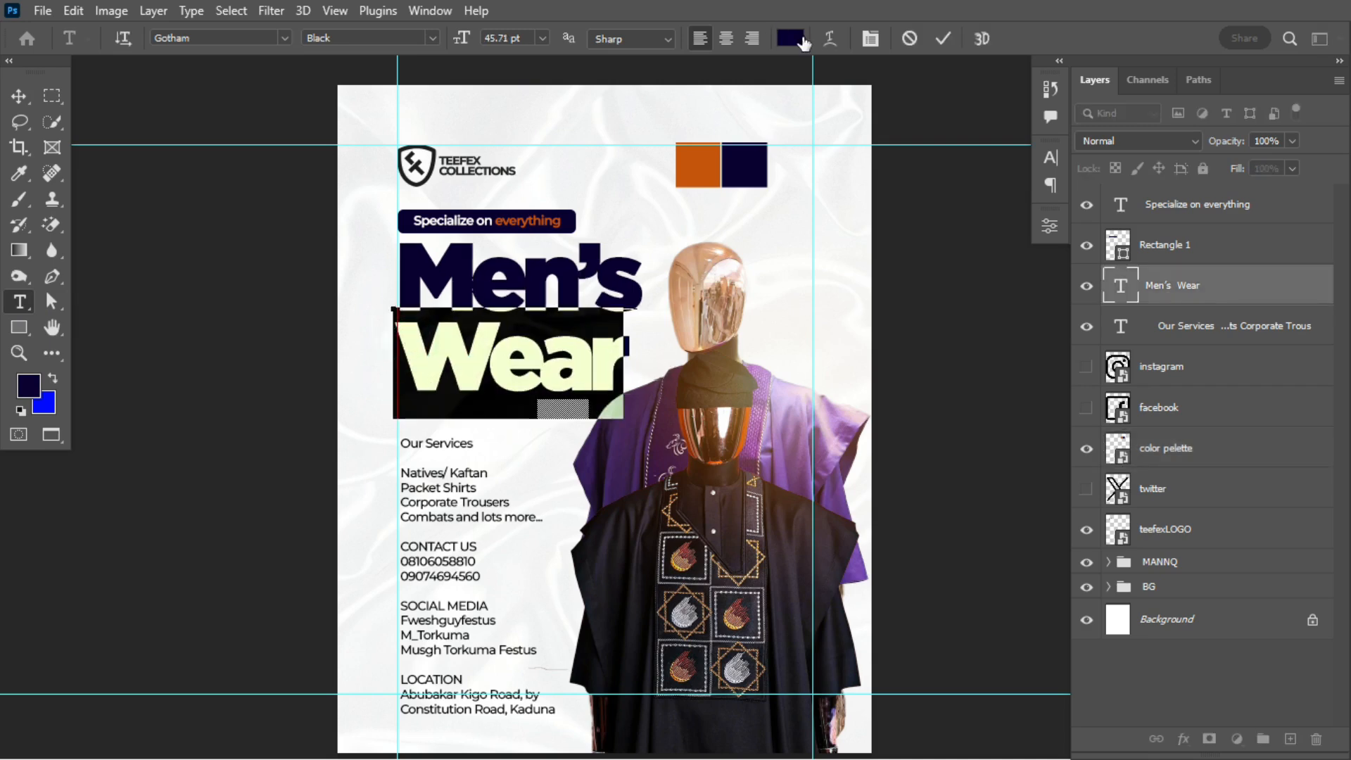
pyautogui.click(796, 45)
pyautogui.click(704, 162)
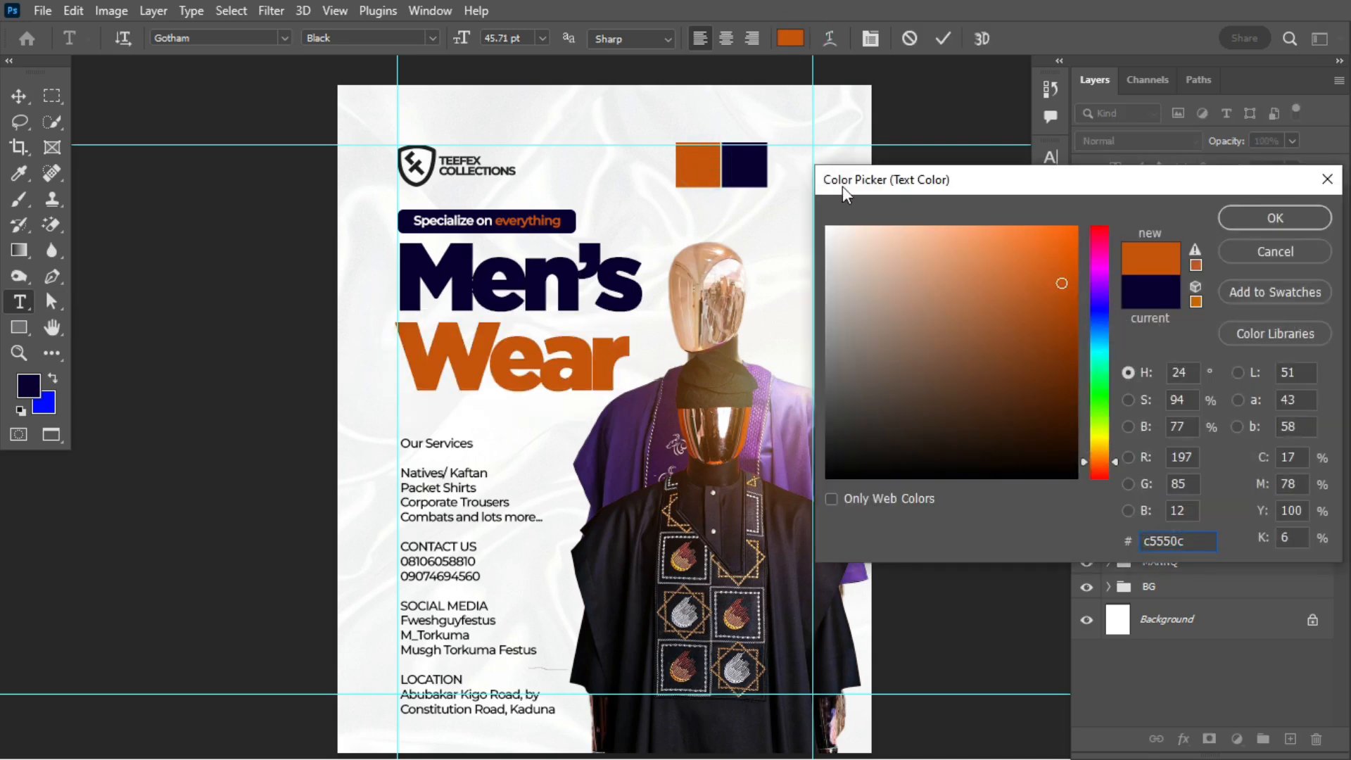
pyautogui.click(1248, 221)
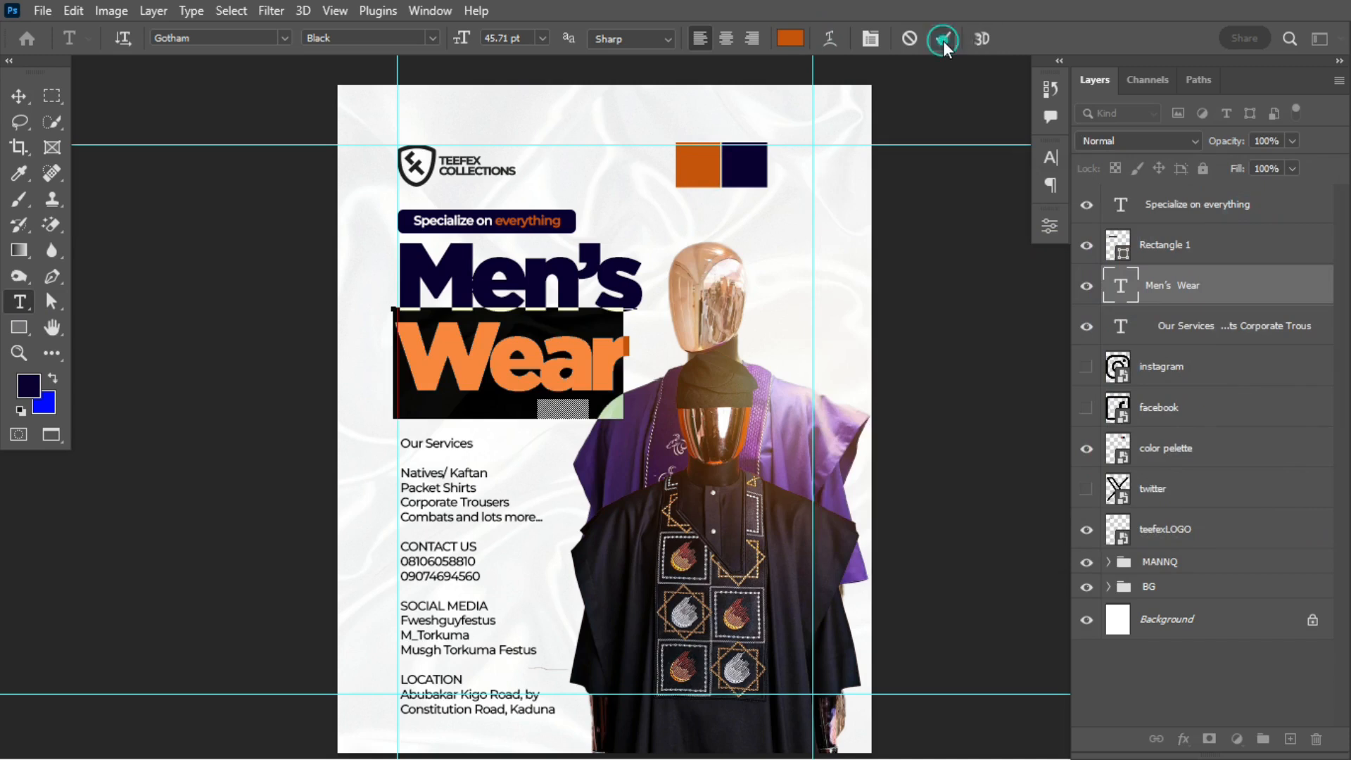
pyautogui.click(943, 40)
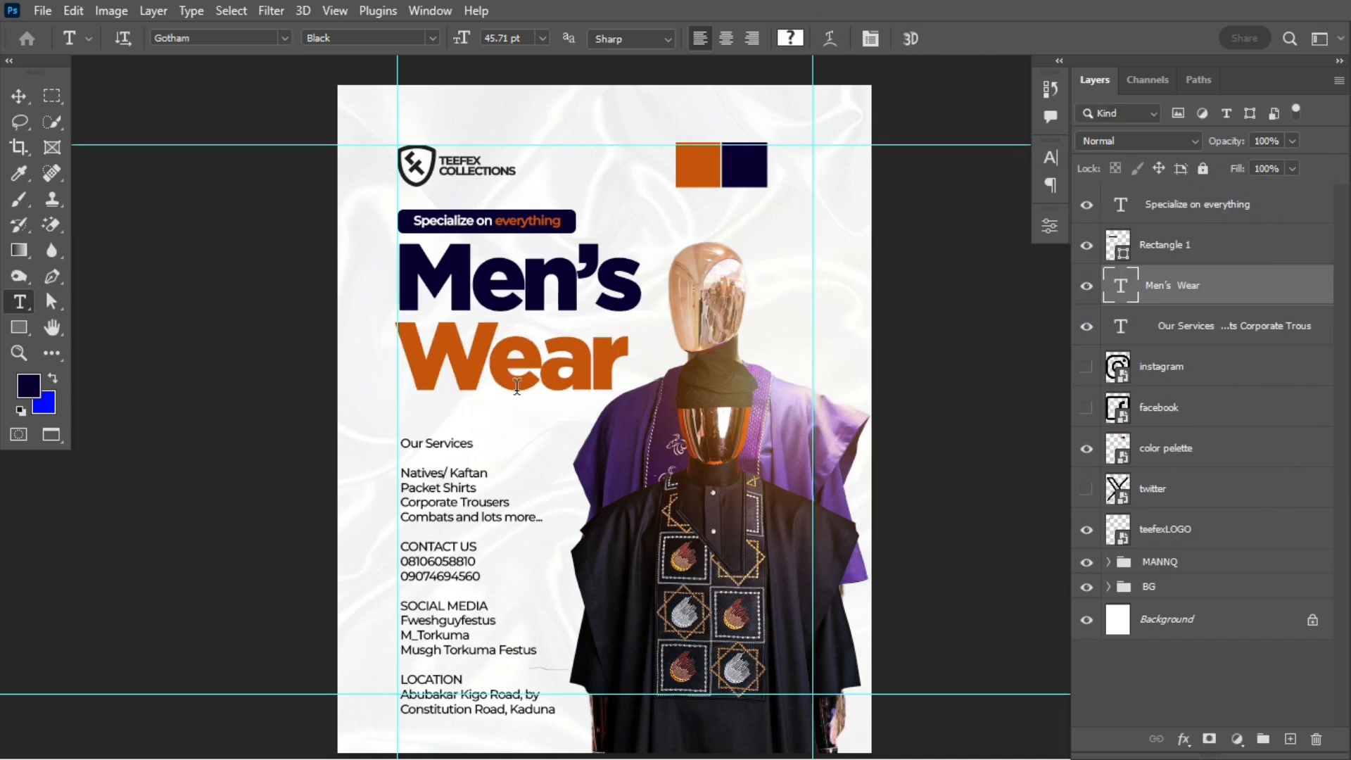
pyautogui.click(20, 99)
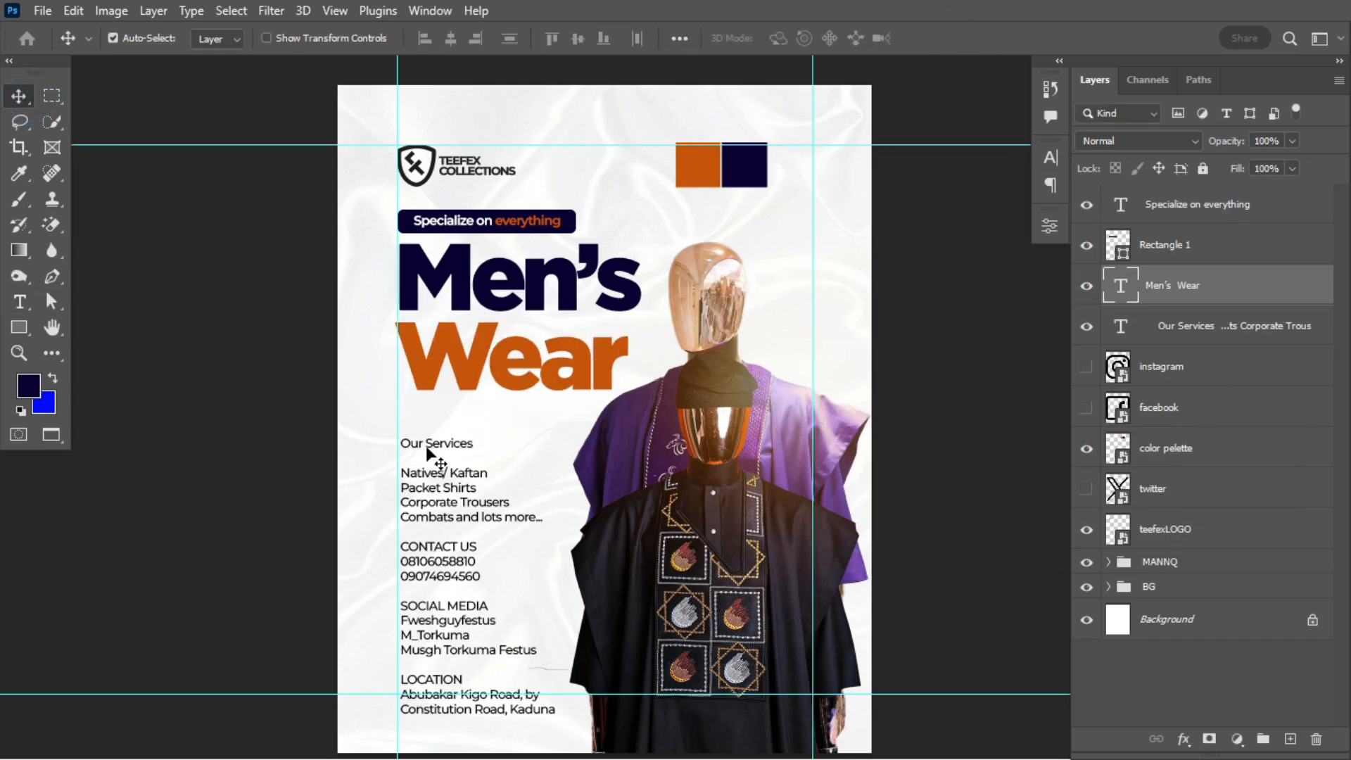
# Step: Group the "Specialize on everything" text with its navy rectangle and name the group SEPECILIZE
pyautogui.click(569, 222)
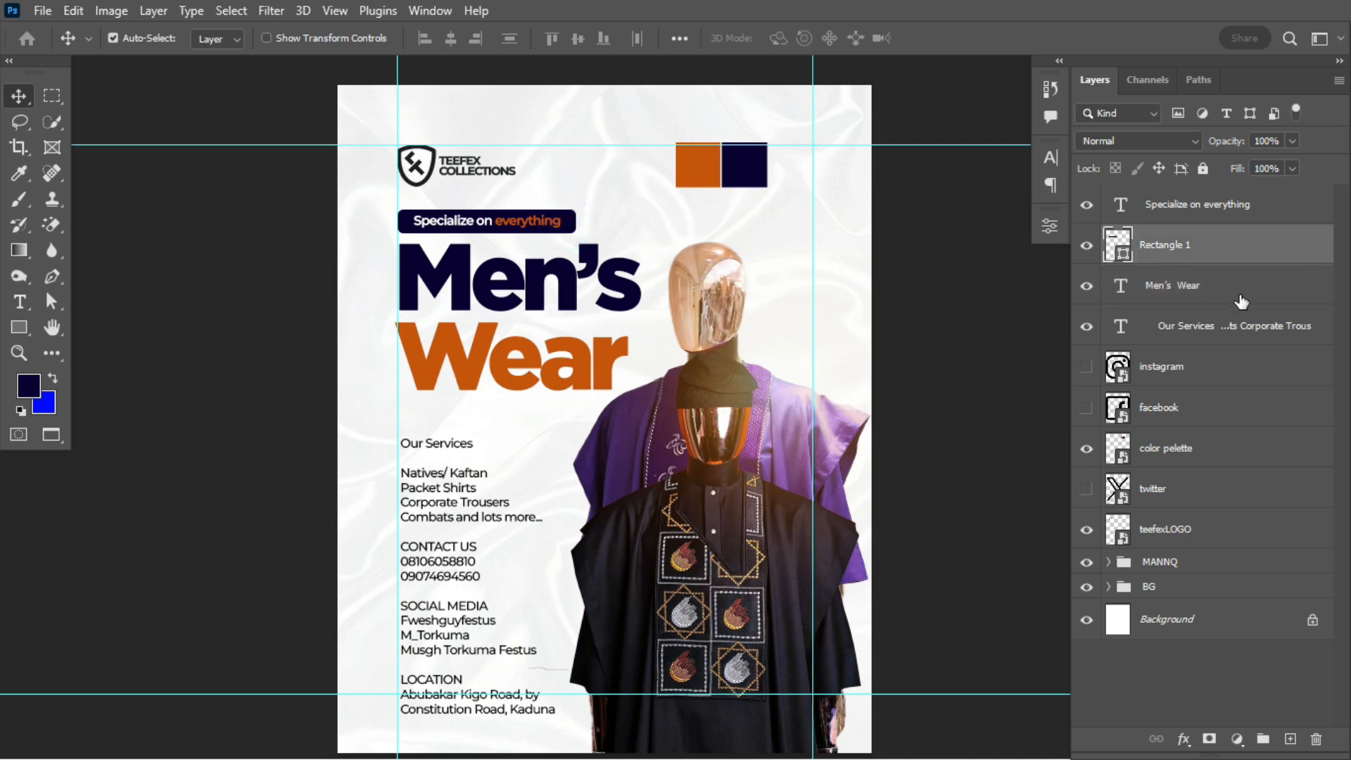
pyautogui.keyDown('shift'); pyautogui.click(1208, 285); pyautogui.keyUp('shift')
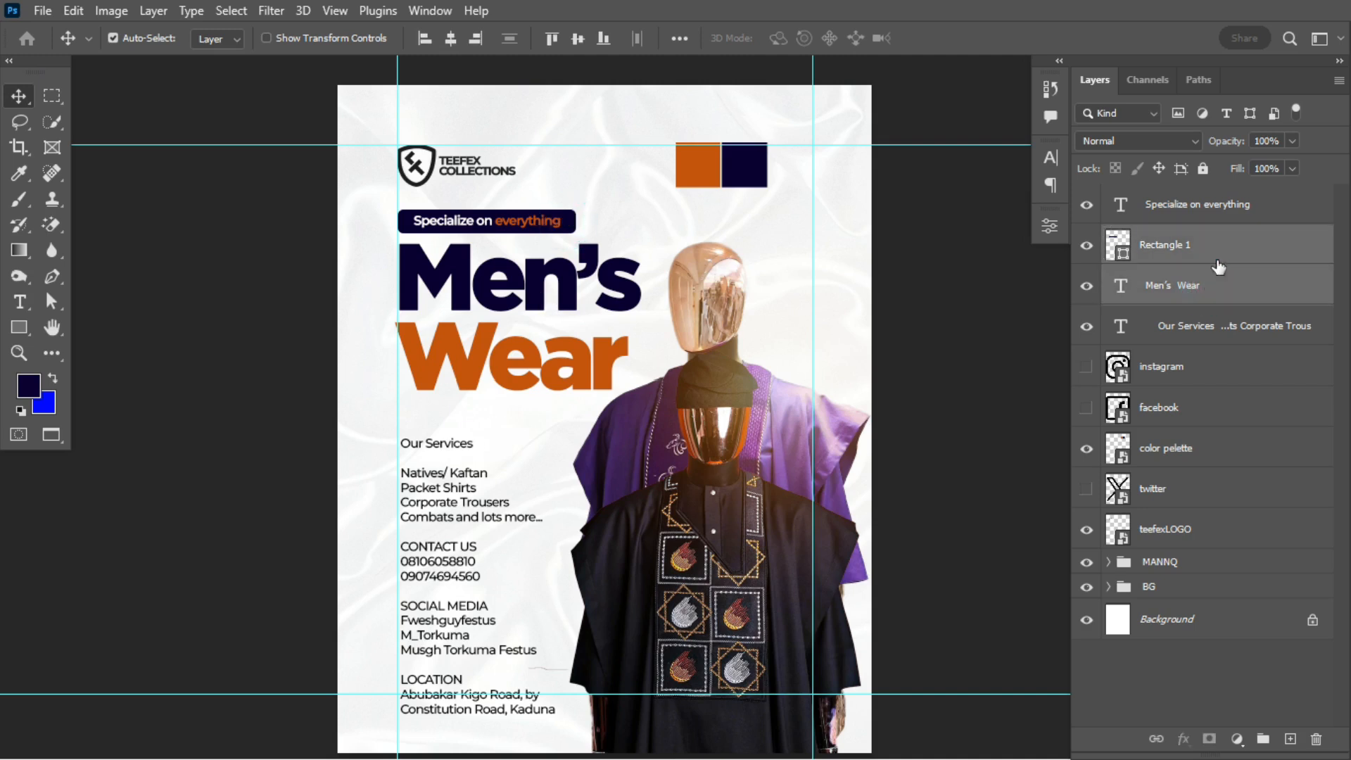
pyautogui.click(1195, 247)
pyautogui.keyDown('shift'); pyautogui.click(1224, 203); pyautogui.keyUp('shift')
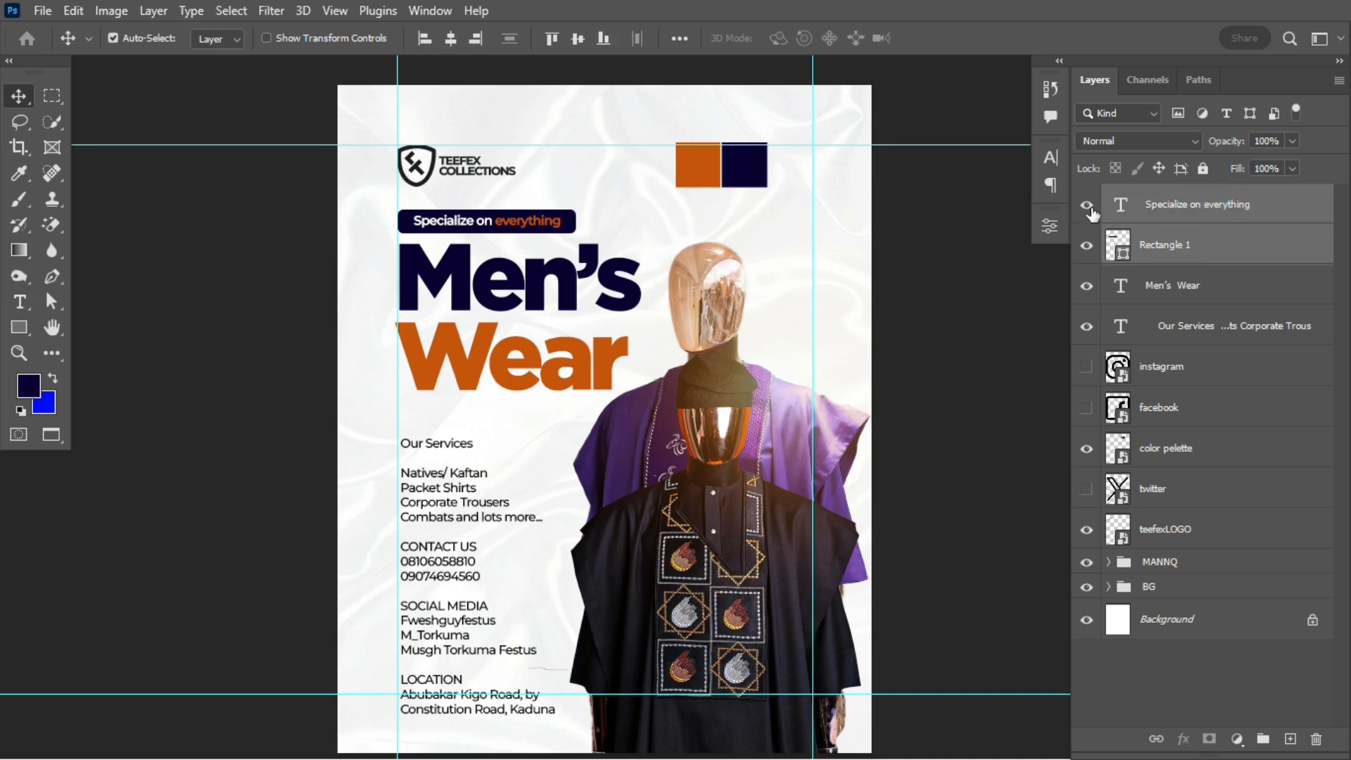
pyautogui.hotkey('ctrl', 'g')
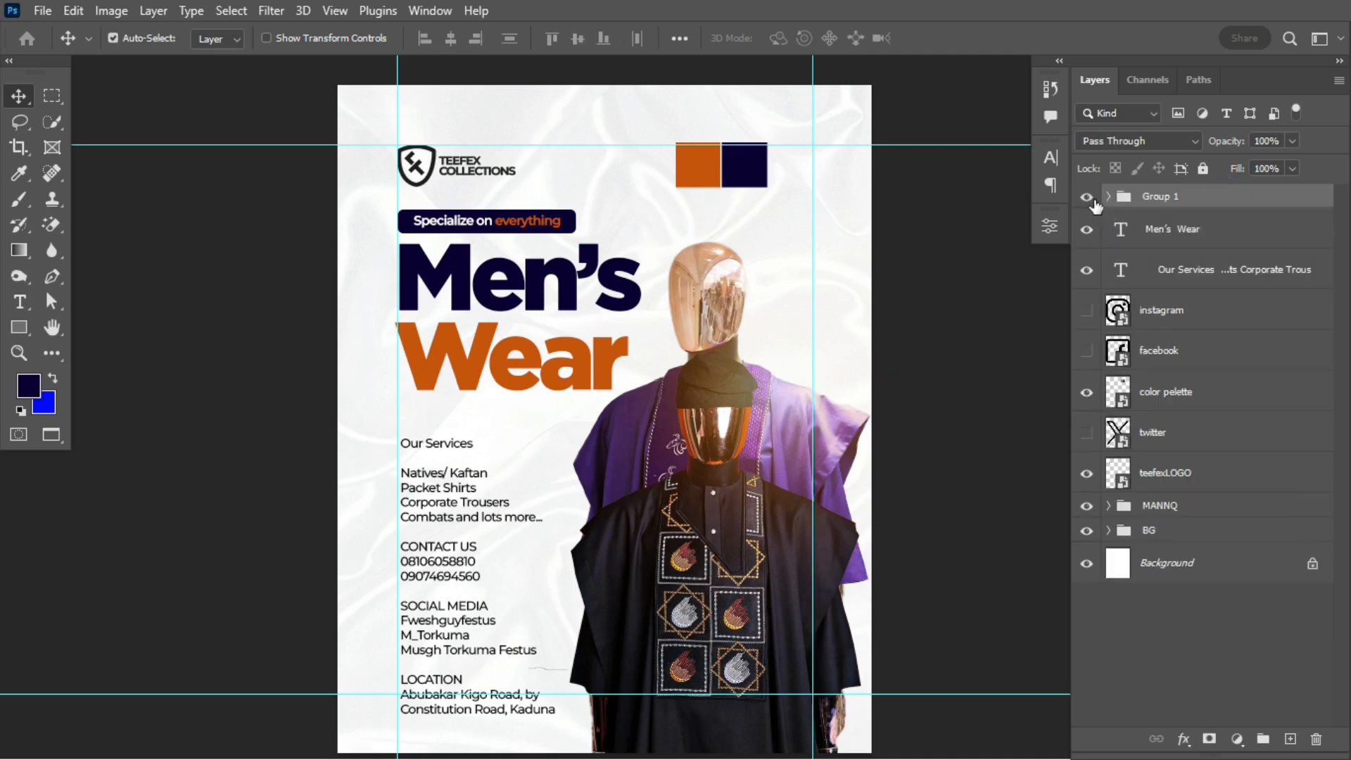
pyautogui.click(1085, 198)
pyautogui.click(1086, 199)
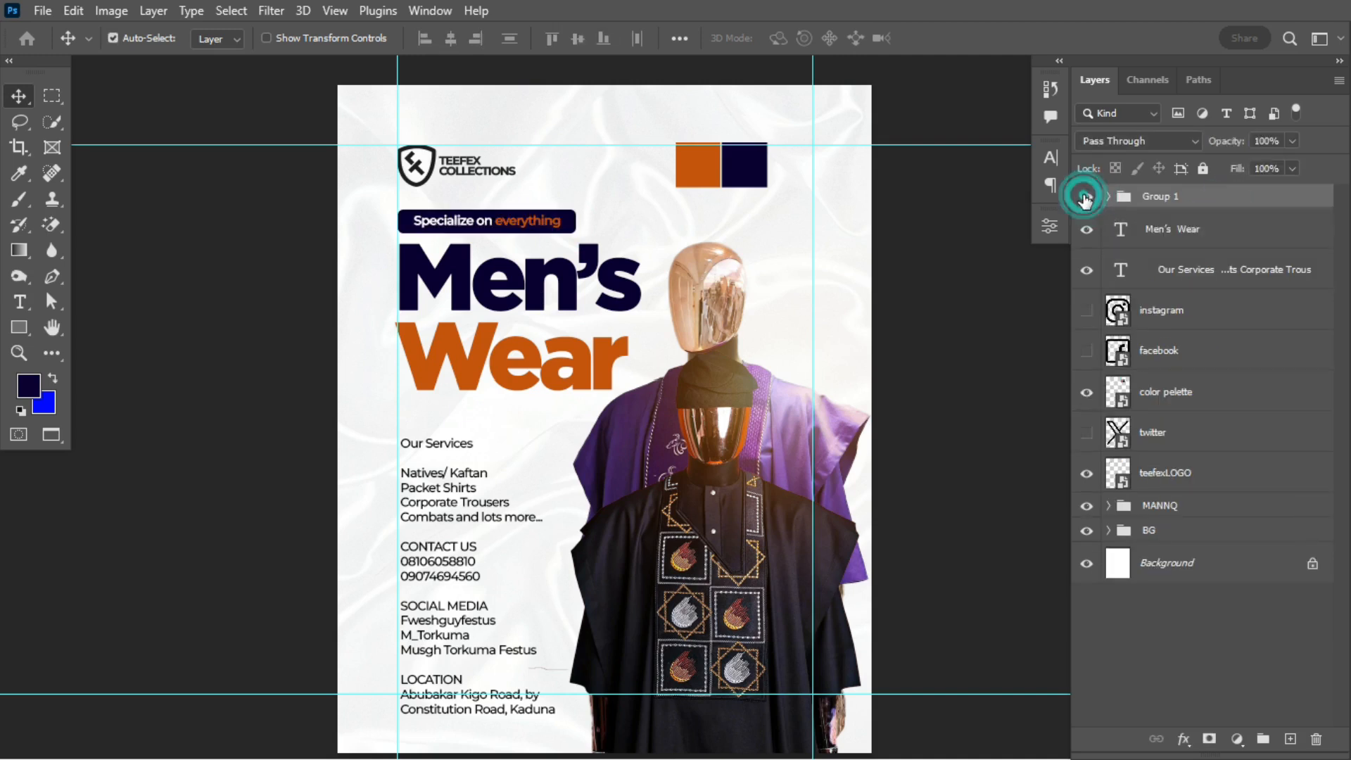
pyautogui.click(1166, 198)
pyautogui.doubleClick(1166, 198)
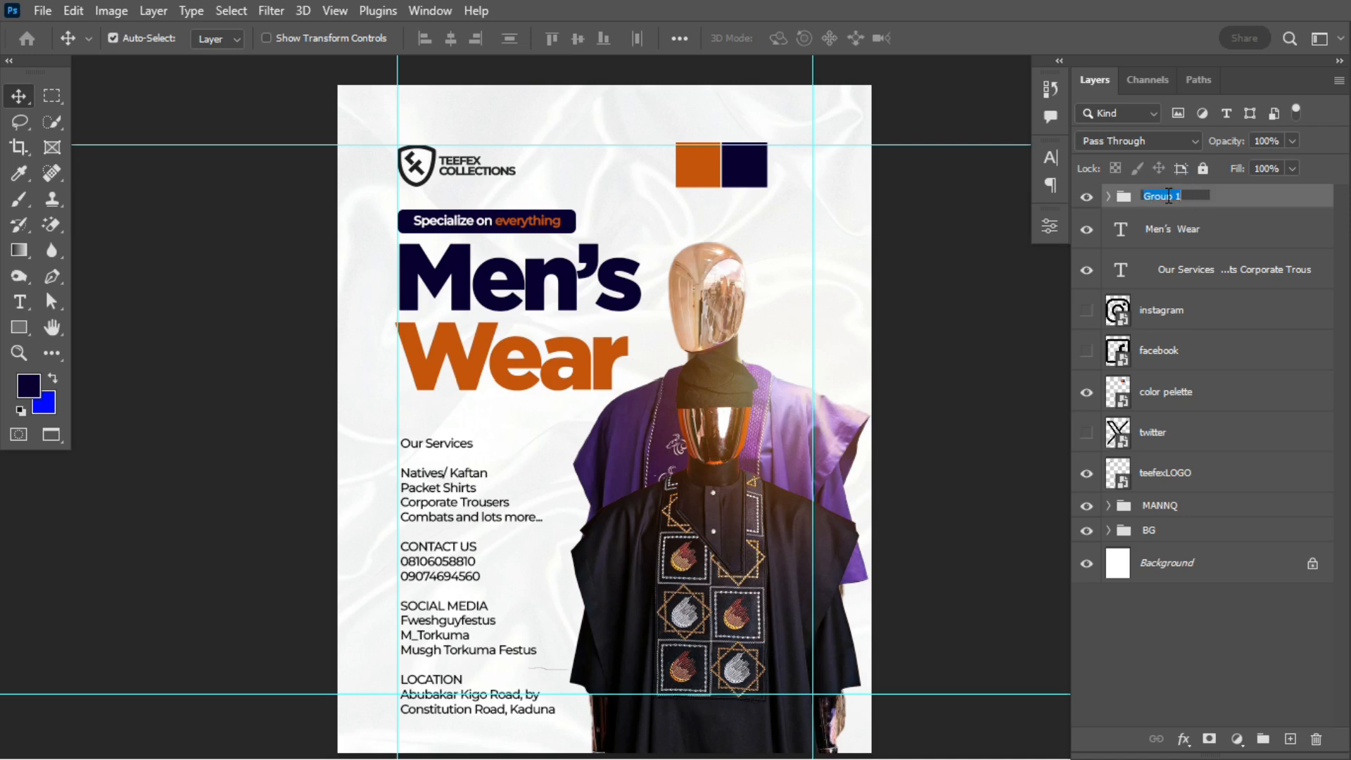
pyautogui.write('SEPECILIZE')
pyautogui.press('Return')
# Step: Duplicate the tagline group below the "Men's Wear" layer and correct the original group's name to SPECIALIZE
pyautogui.moveTo(1214, 202); pyautogui.dragTo(1196, 240)
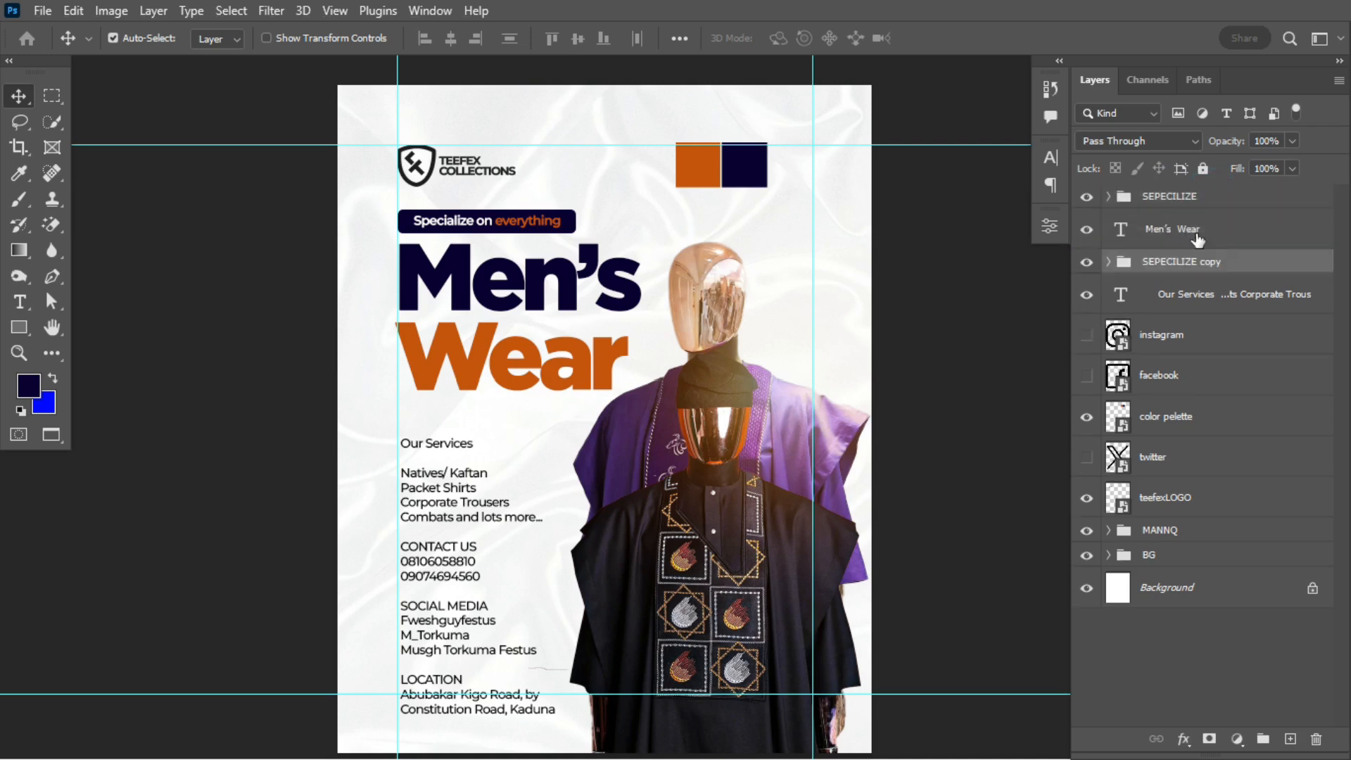
pyautogui.doubleClick(1160, 196)
pyautogui.click(1159, 196)
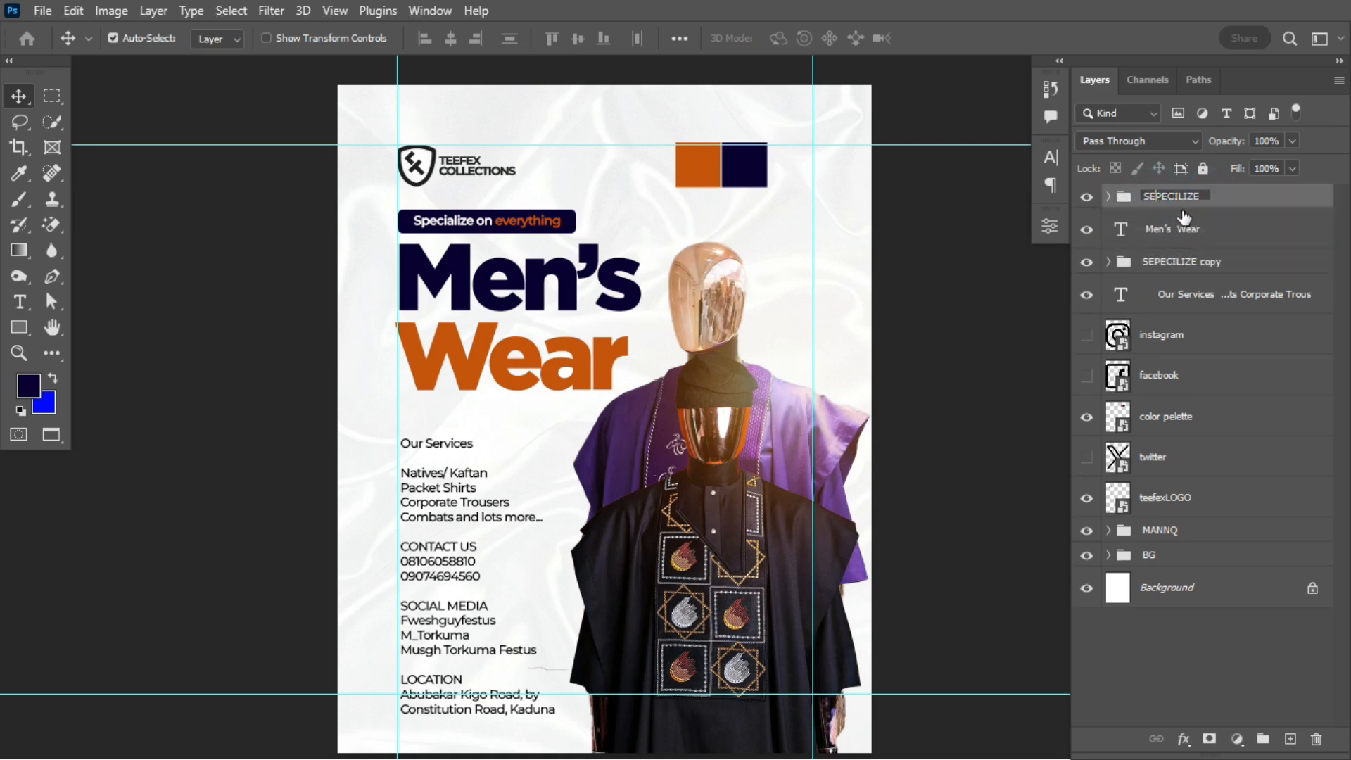
pyautogui.press('BackSpace')
pyautogui.write('A')
pyautogui.press('Return')
# Step: Rename the duplicated tagline group SERVICES
pyautogui.click(1183, 262)
pyautogui.doubleClick(1183, 262)
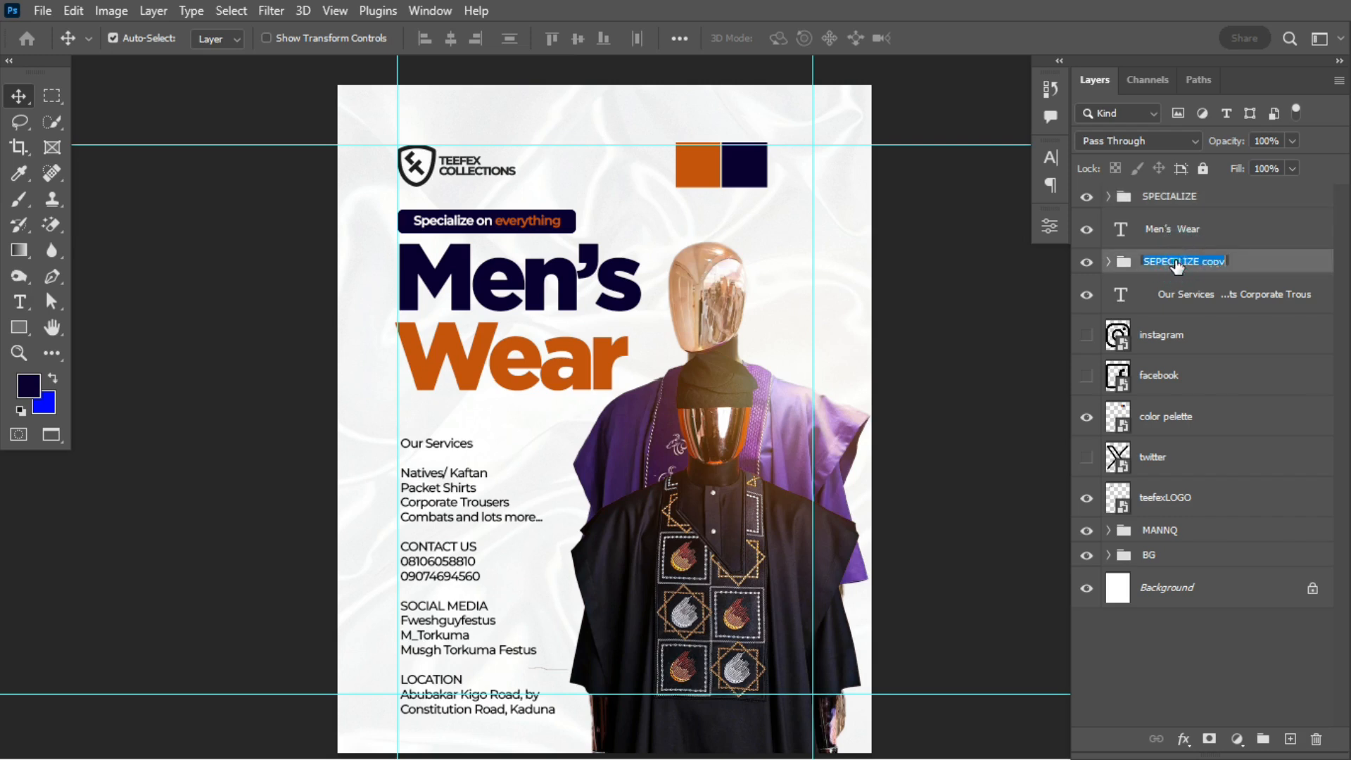
pyautogui.write('WA')
pyautogui.write('SERVICES')
pyautogui.press('Return')
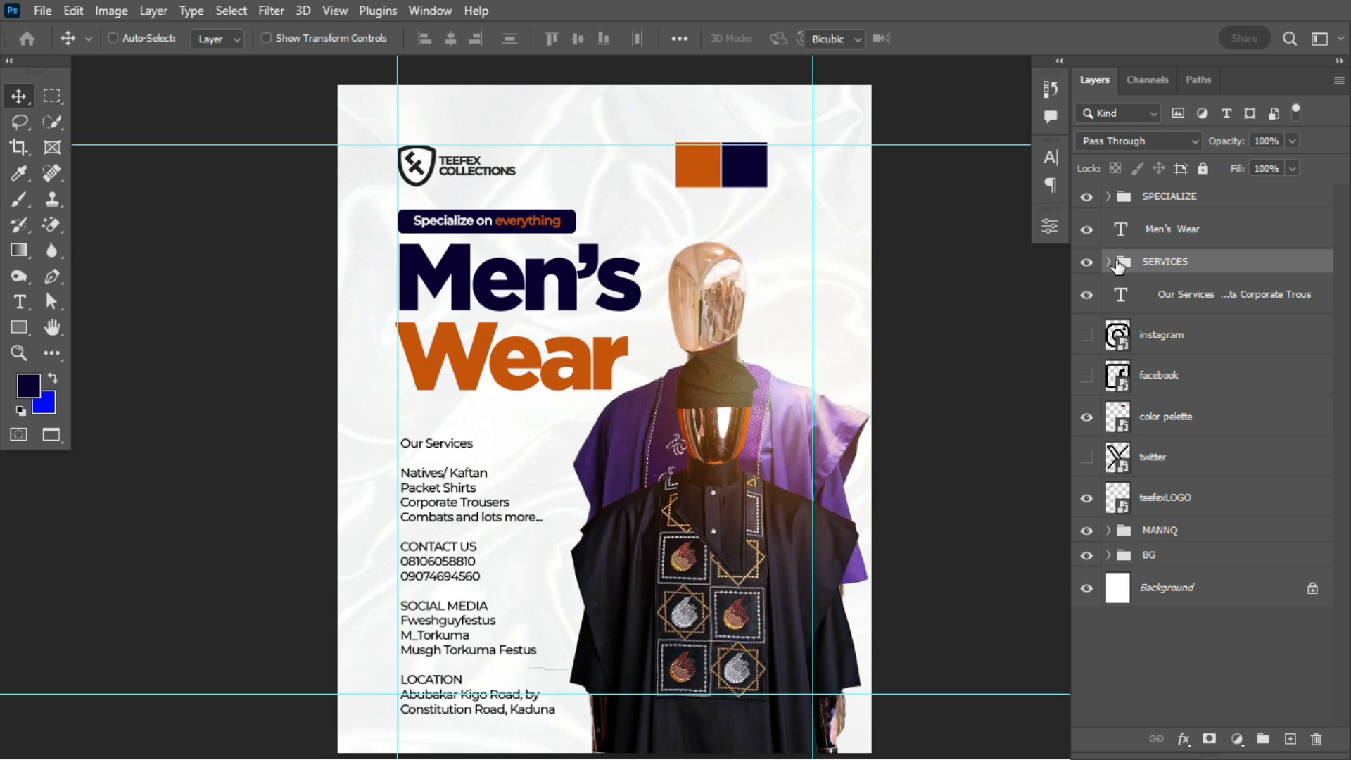
# Step: Move the SERVICES group straight down to just beneath the word "Wear", aligned with the original tagline box
pyautogui.hotkey('ctrl', 't')
pyautogui.moveTo(556, 222); pyautogui.dragTo(556, 429)
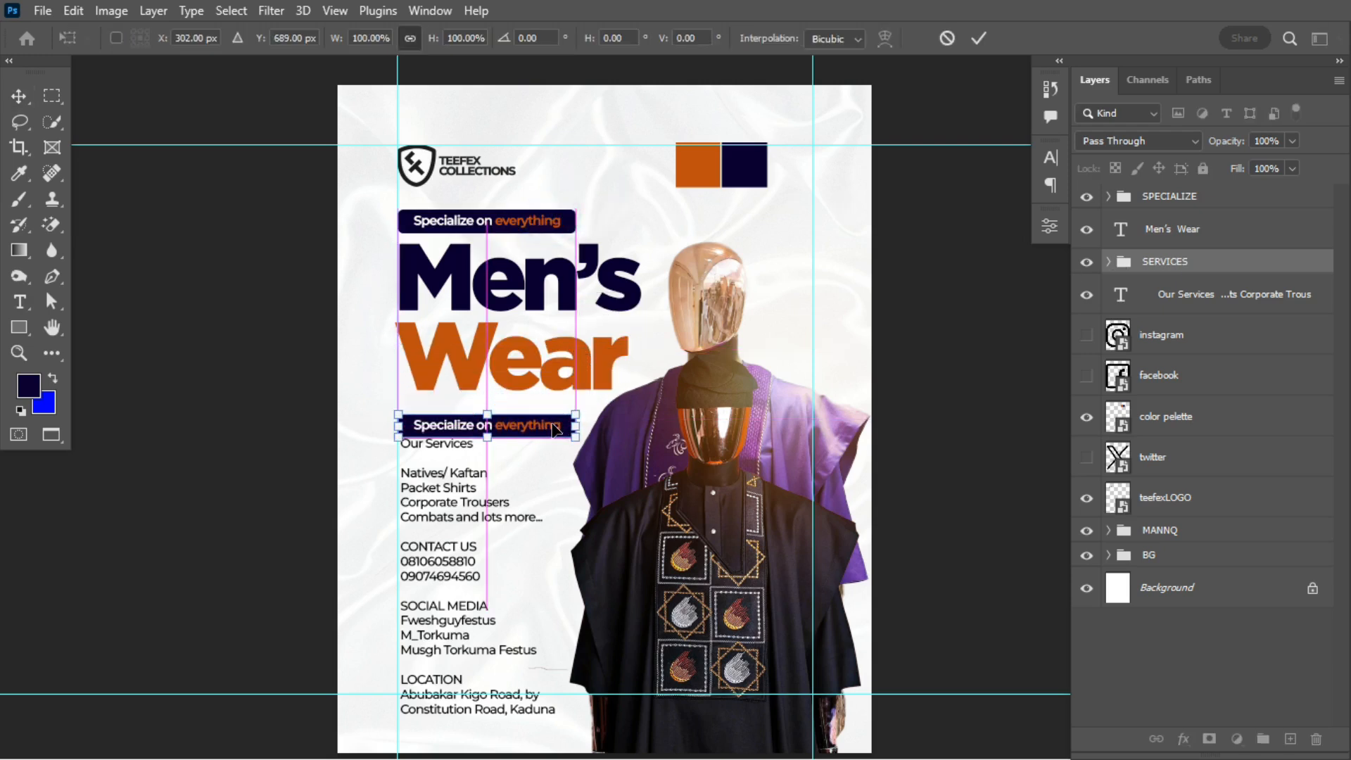
pyautogui.click(978, 39)
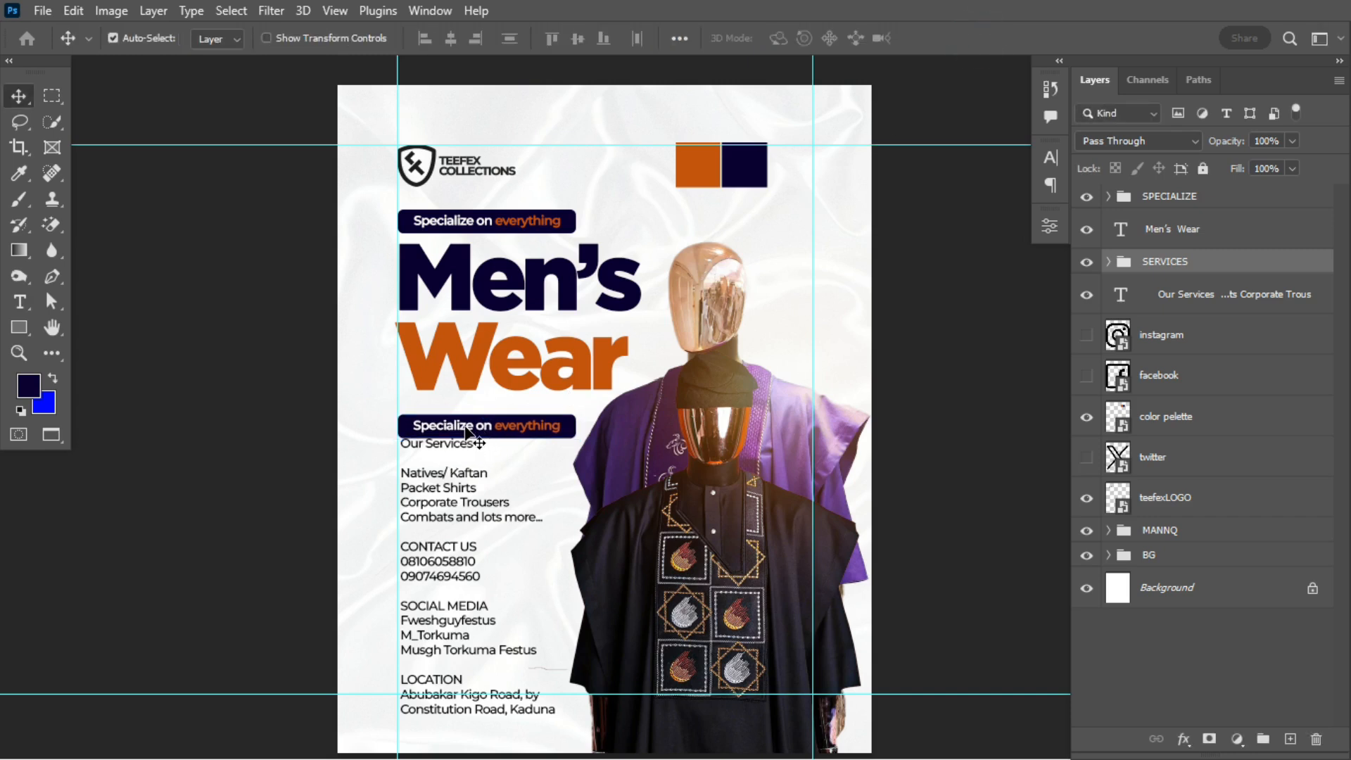
# Step: Replace the duplicated tagline text with "Our Services", keeping "Services" in orange
pyautogui.press('t')
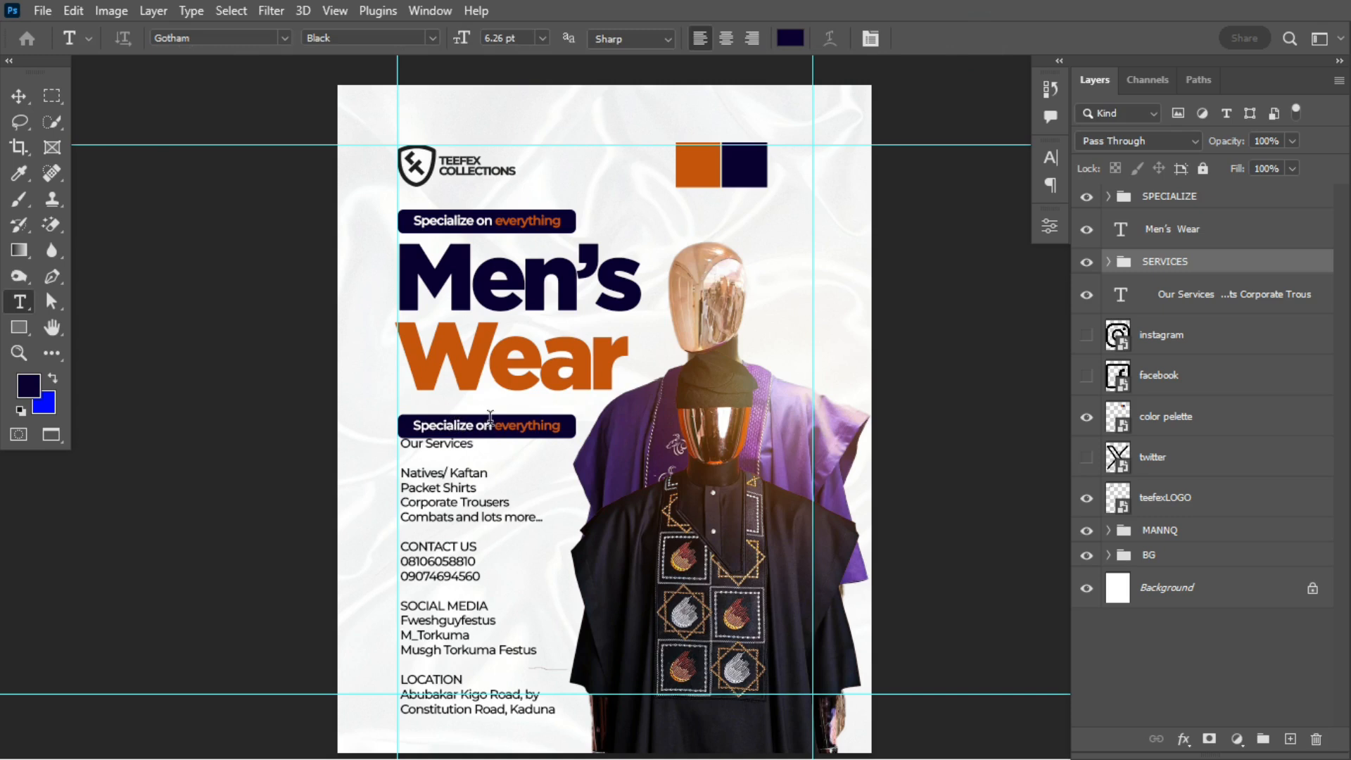
pyautogui.moveTo(491, 427); pyautogui.dragTo(403, 440)
pyautogui.write('ou')
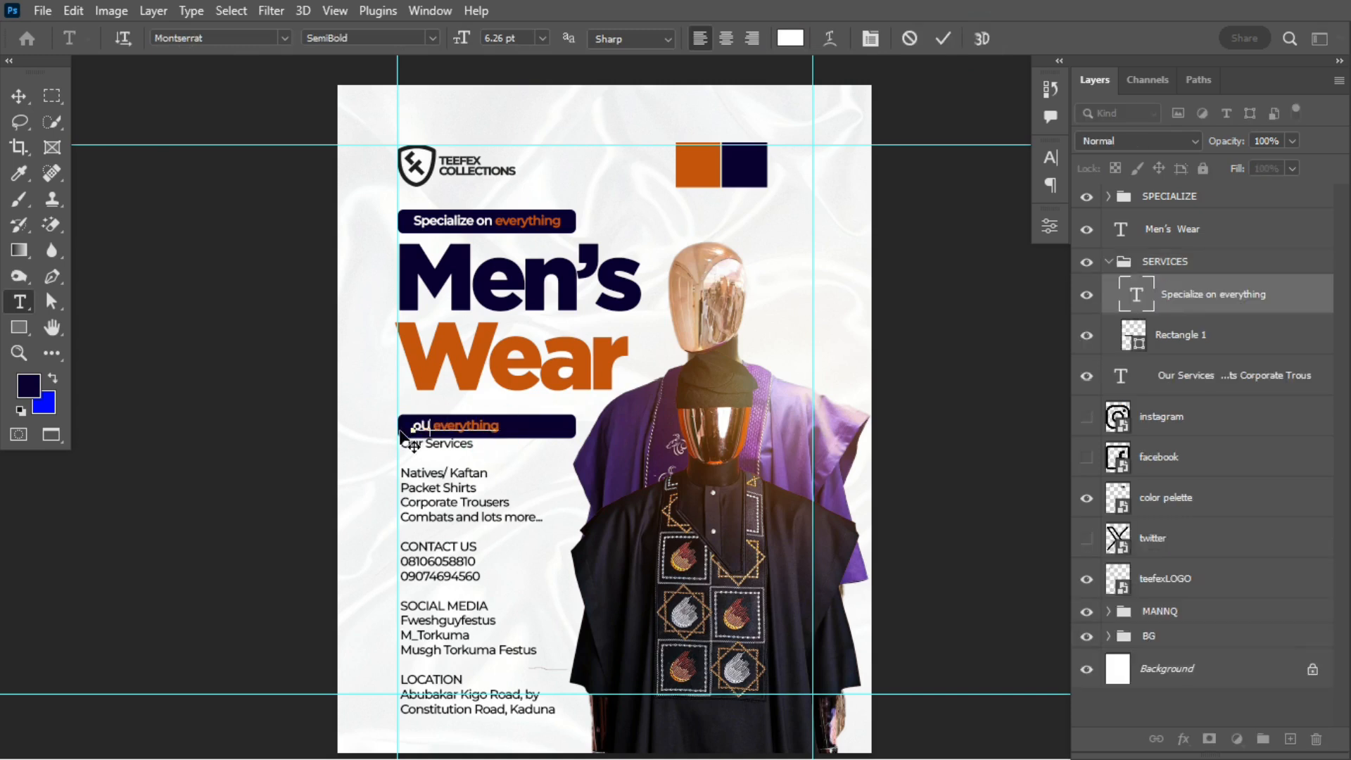
pyautogui.press('BackSpace')
pyautogui.press('BackSpace')
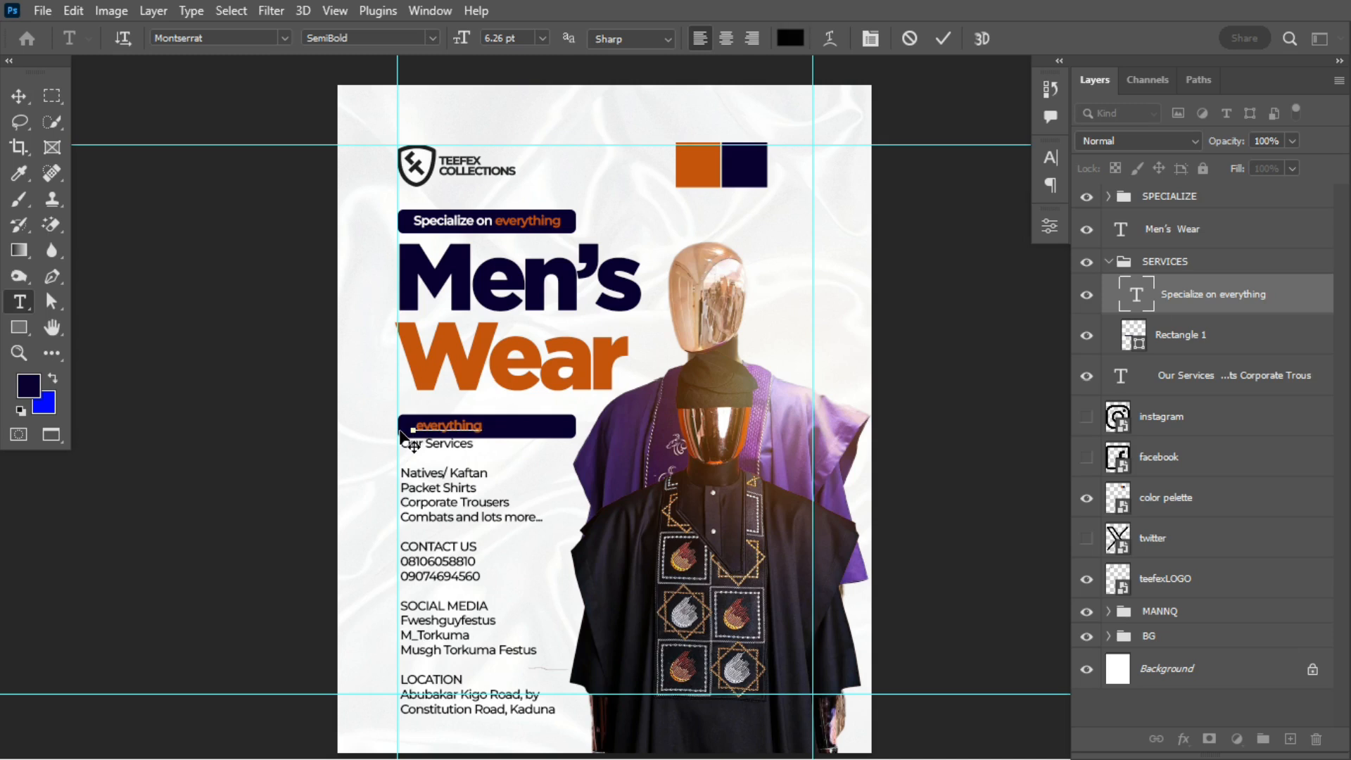
pyautogui.write('on')
pyautogui.hotkey('shift', 'End')
pyautogui.write('Se')
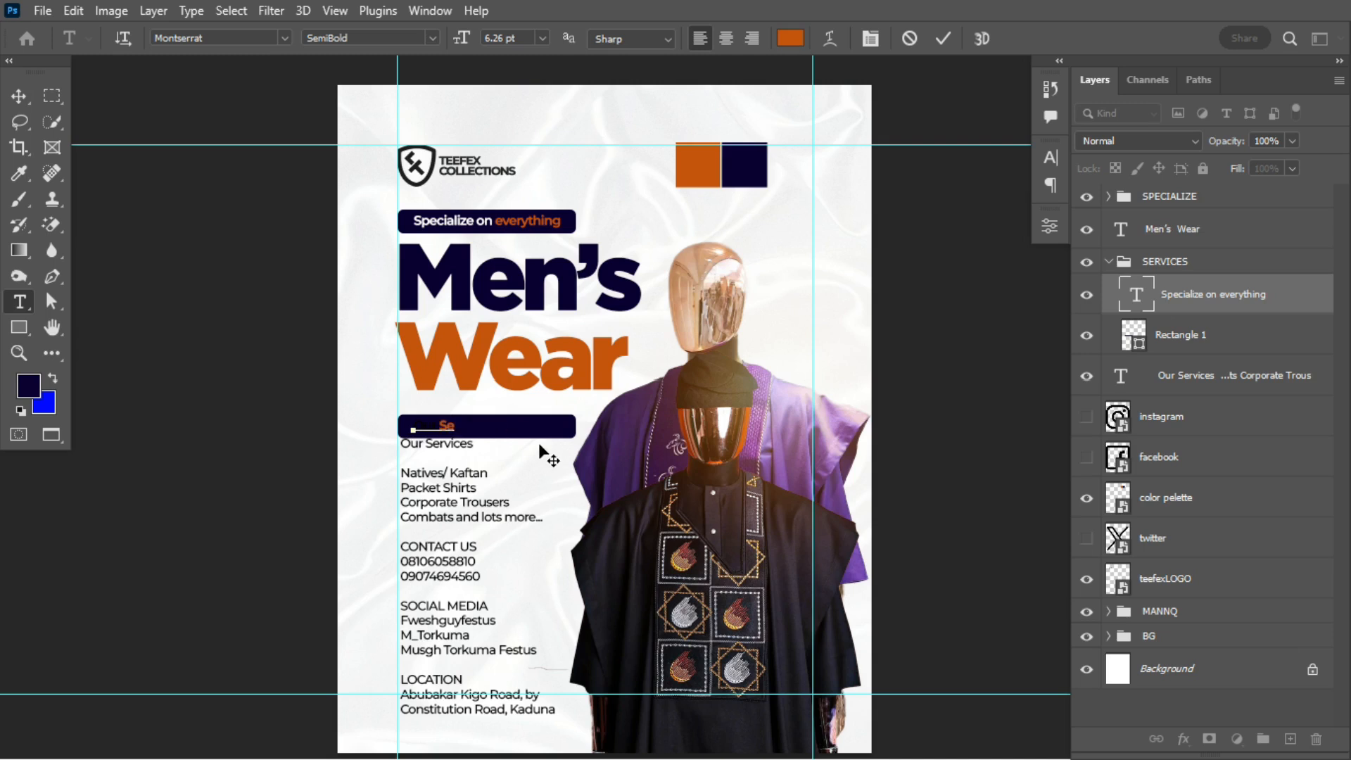
pyautogui.write('rvices')
# Step: Colour the word "Our" in the "Our Services" label white, ffffff
pyautogui.moveTo(436, 422); pyautogui.dragTo(412, 426)
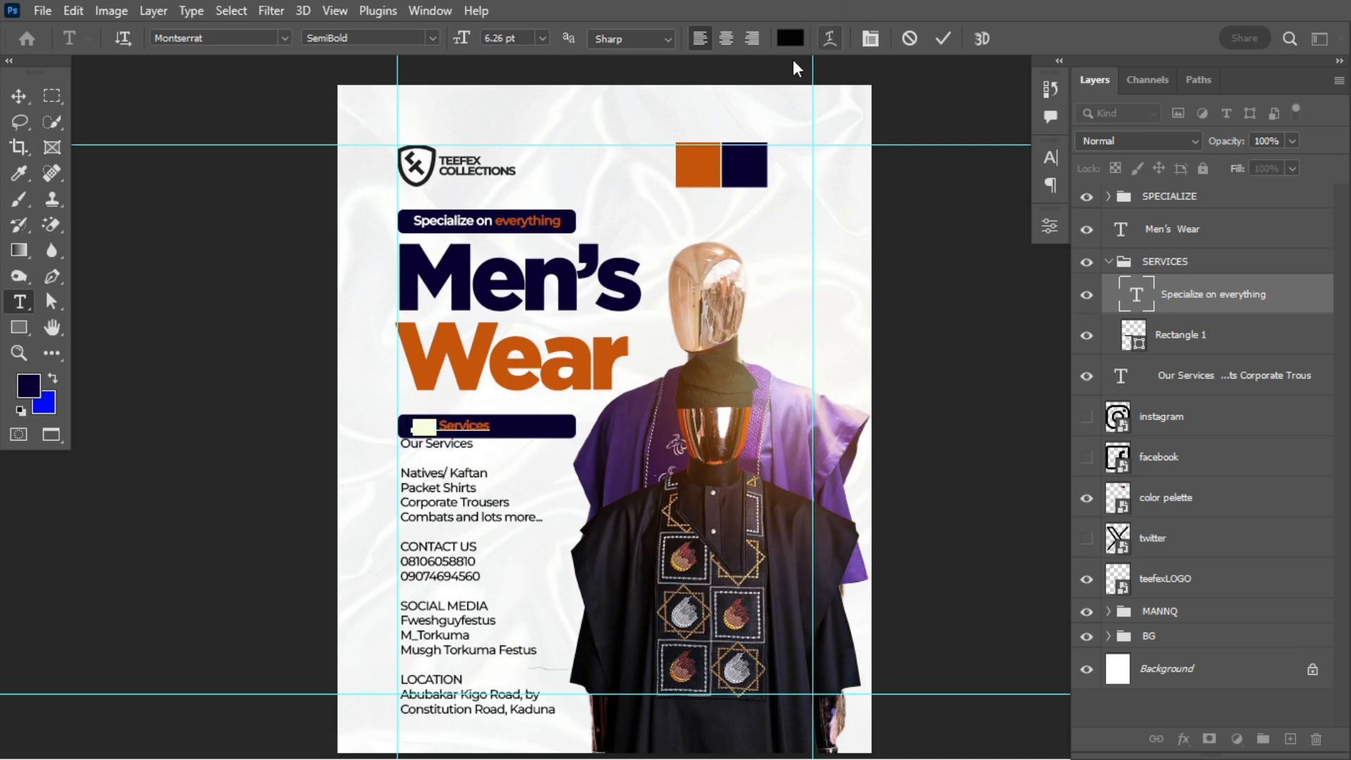
pyautogui.click(790, 40)
pyautogui.click(829, 228)
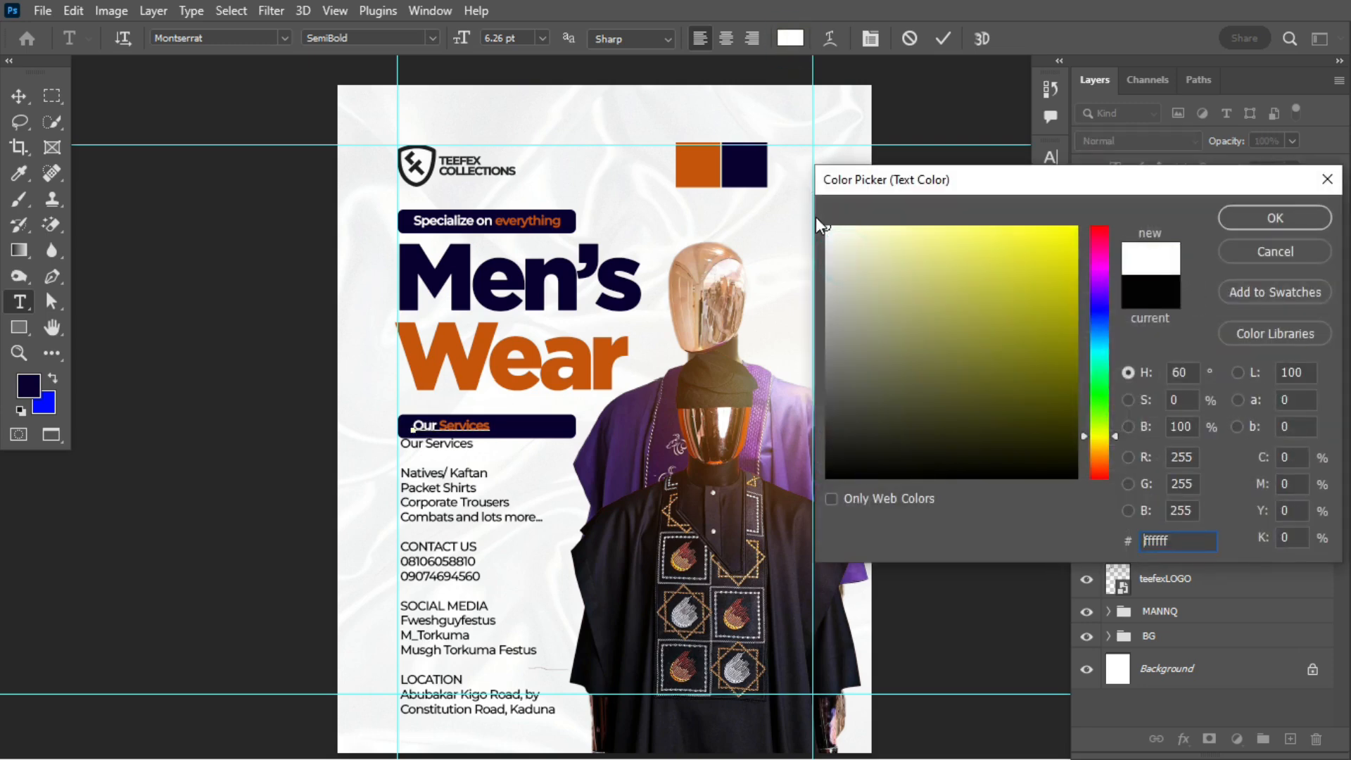
pyautogui.click(1297, 215)
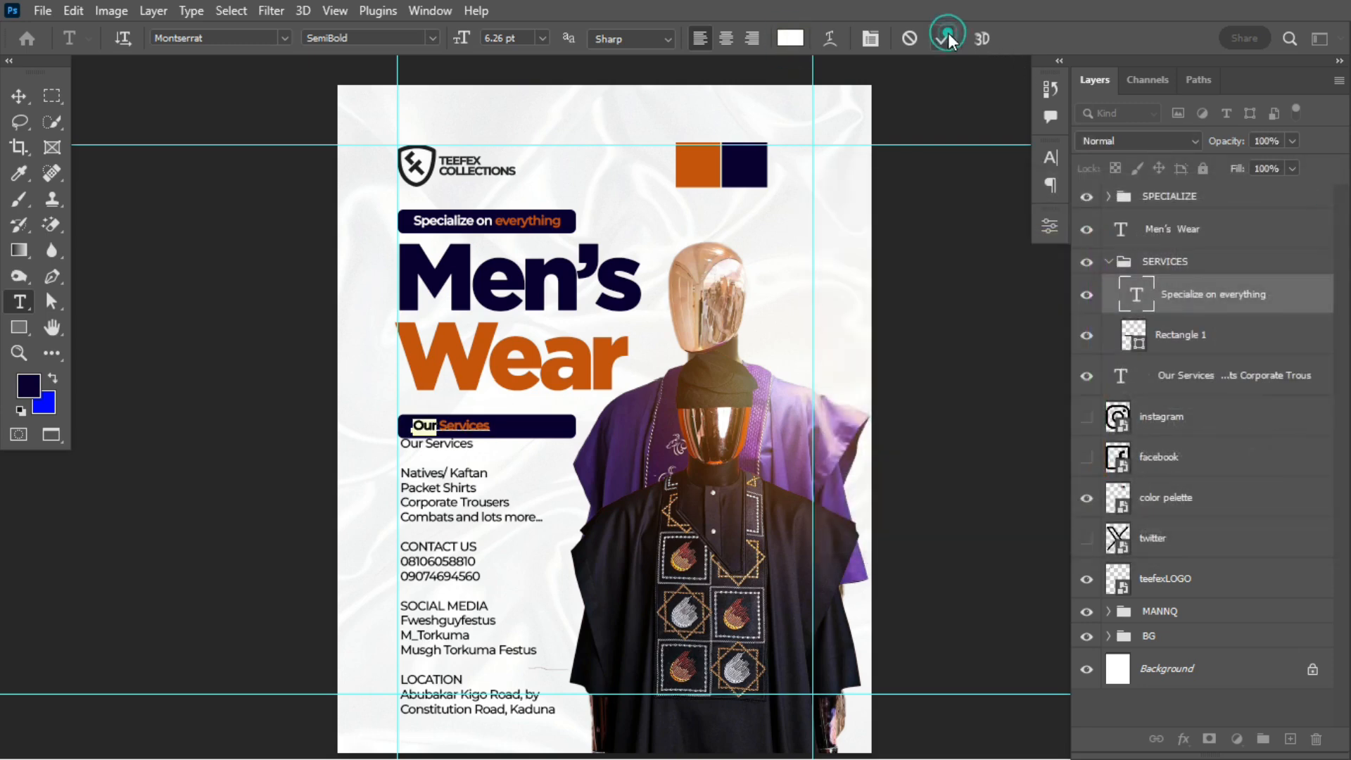
pyautogui.click(948, 38)
pyautogui.click(20, 96)
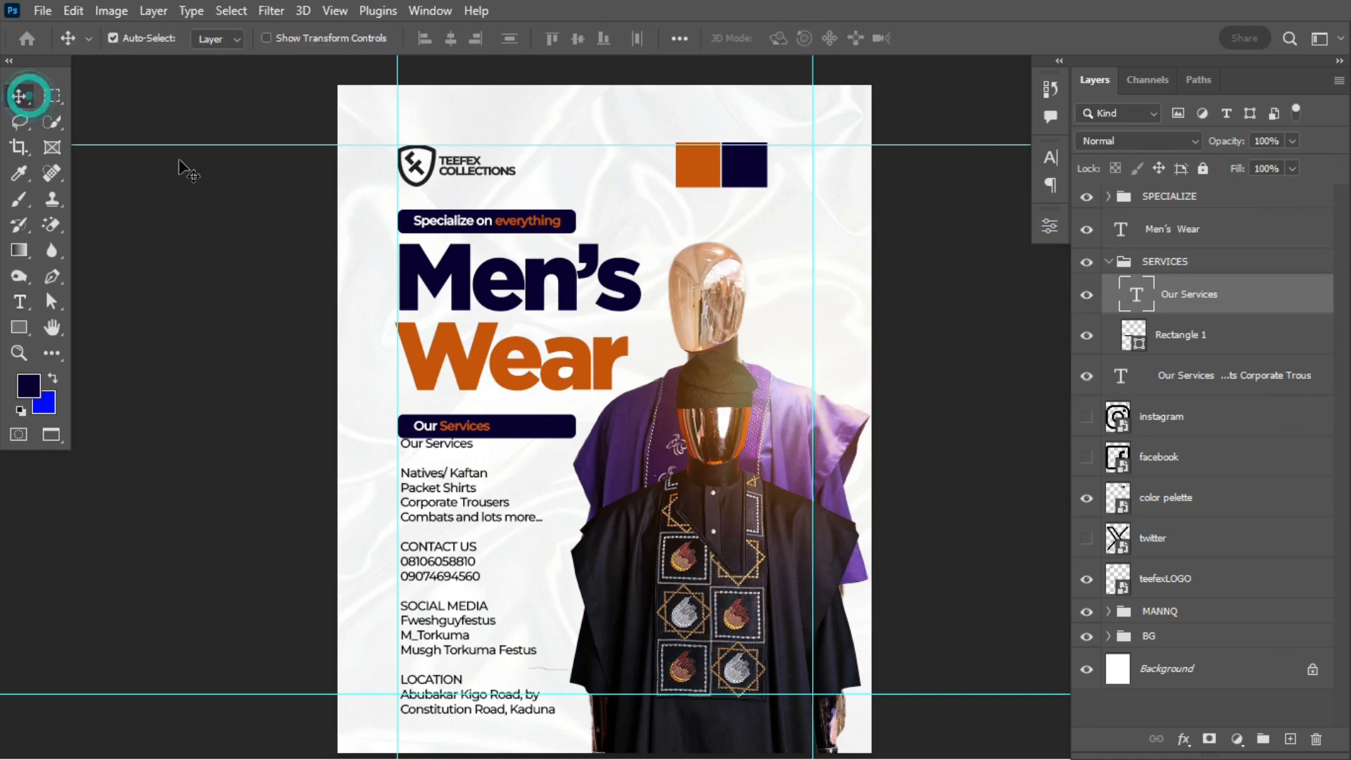
# Step: Narrow the navy rectangle behind "Our Services" from its right edge to fit the text
pyautogui.click(551, 430)
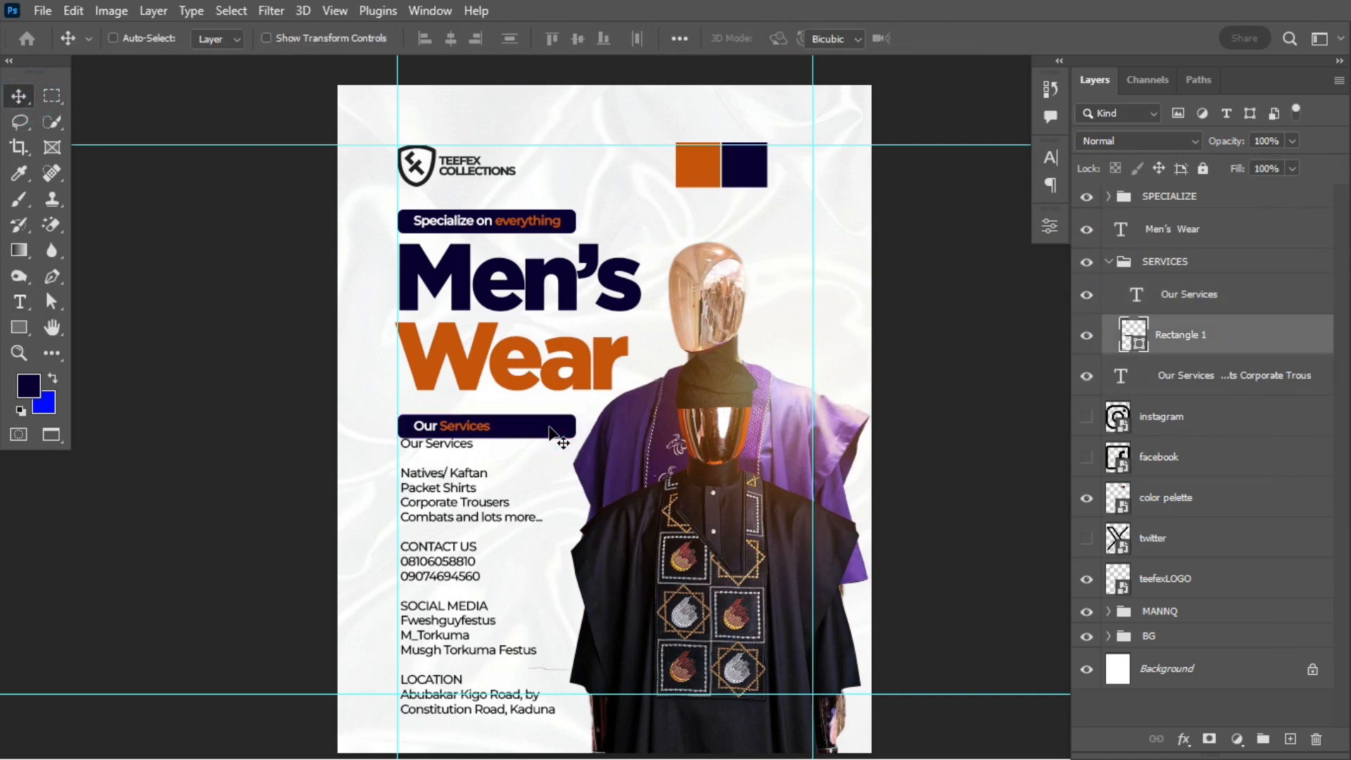
pyautogui.hotkey('ctrl', 't')
pyautogui.moveTo(575, 427); pyautogui.dragTo(498, 431)
pyautogui.press('Return')
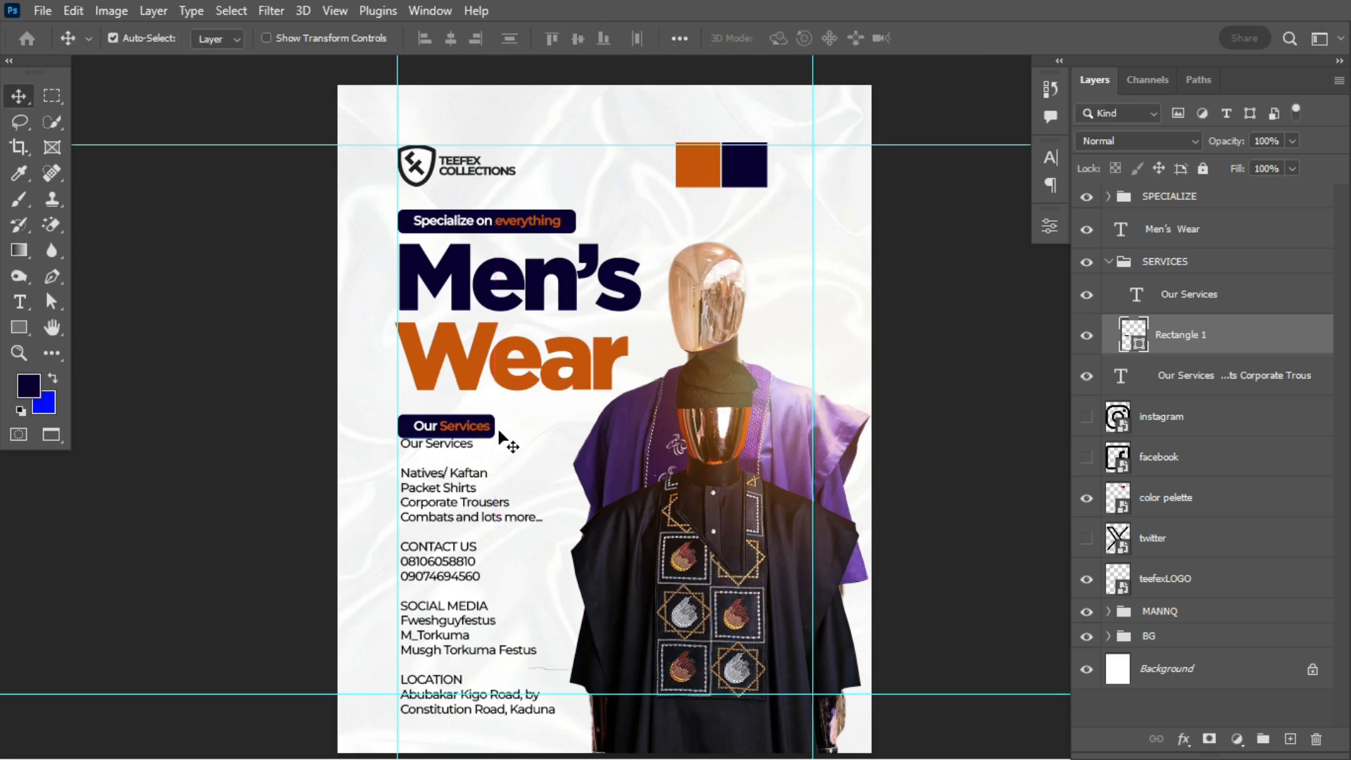
# Step: Centre the "Our Services" text horizontally and vertically within its navy rectangle
pyautogui.keyDown('ctrl'); pyautogui.click(1135, 337); pyautogui.keyUp('ctrl')
pyautogui.click(1197, 294)
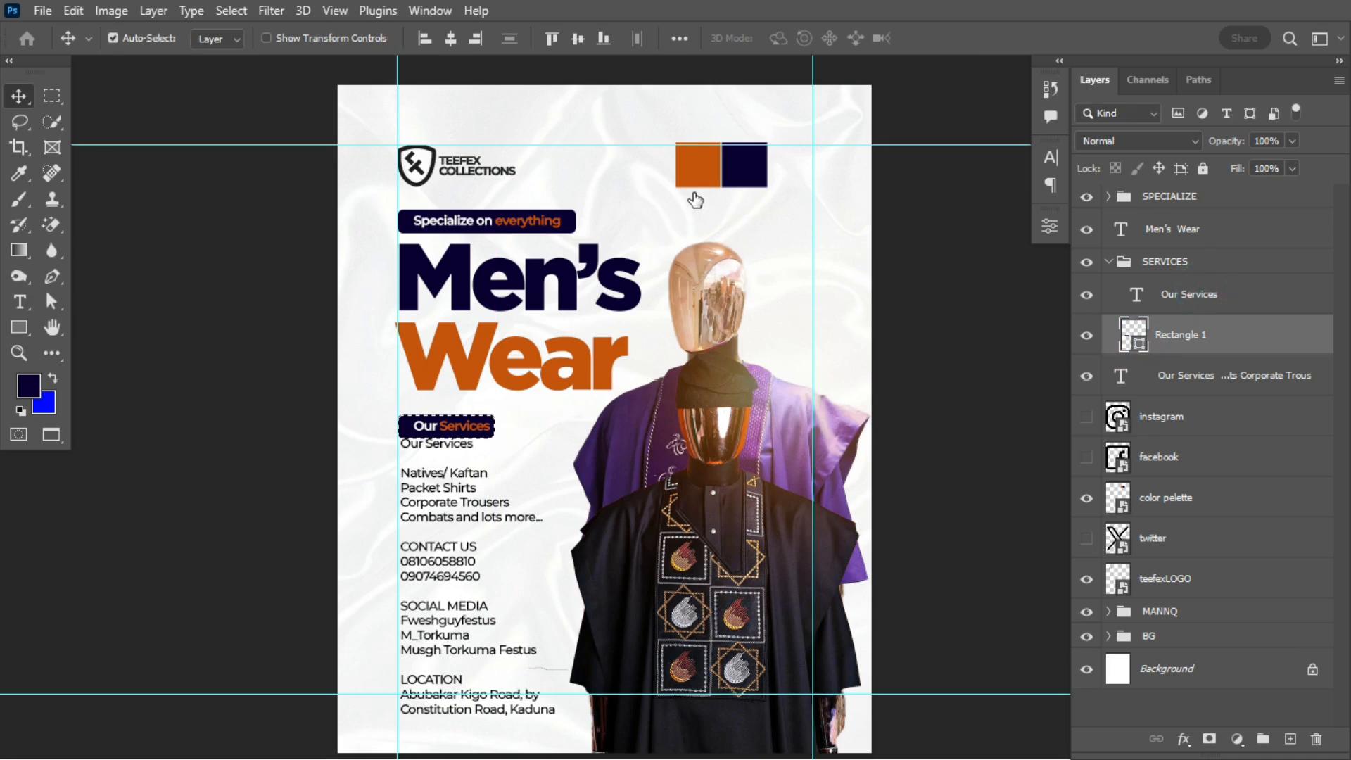
pyautogui.click(451, 38)
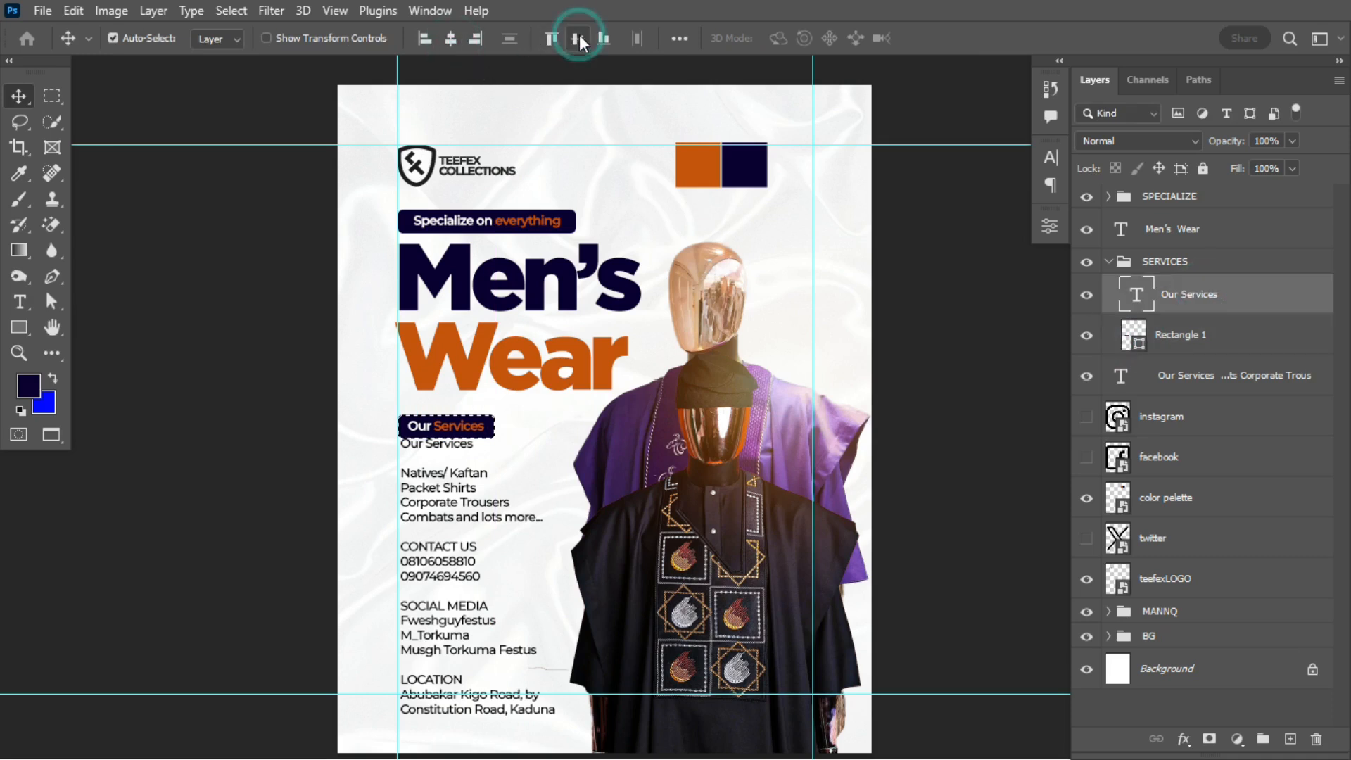
pyautogui.click(578, 38)
pyautogui.hotkey('ctrl', 'd')
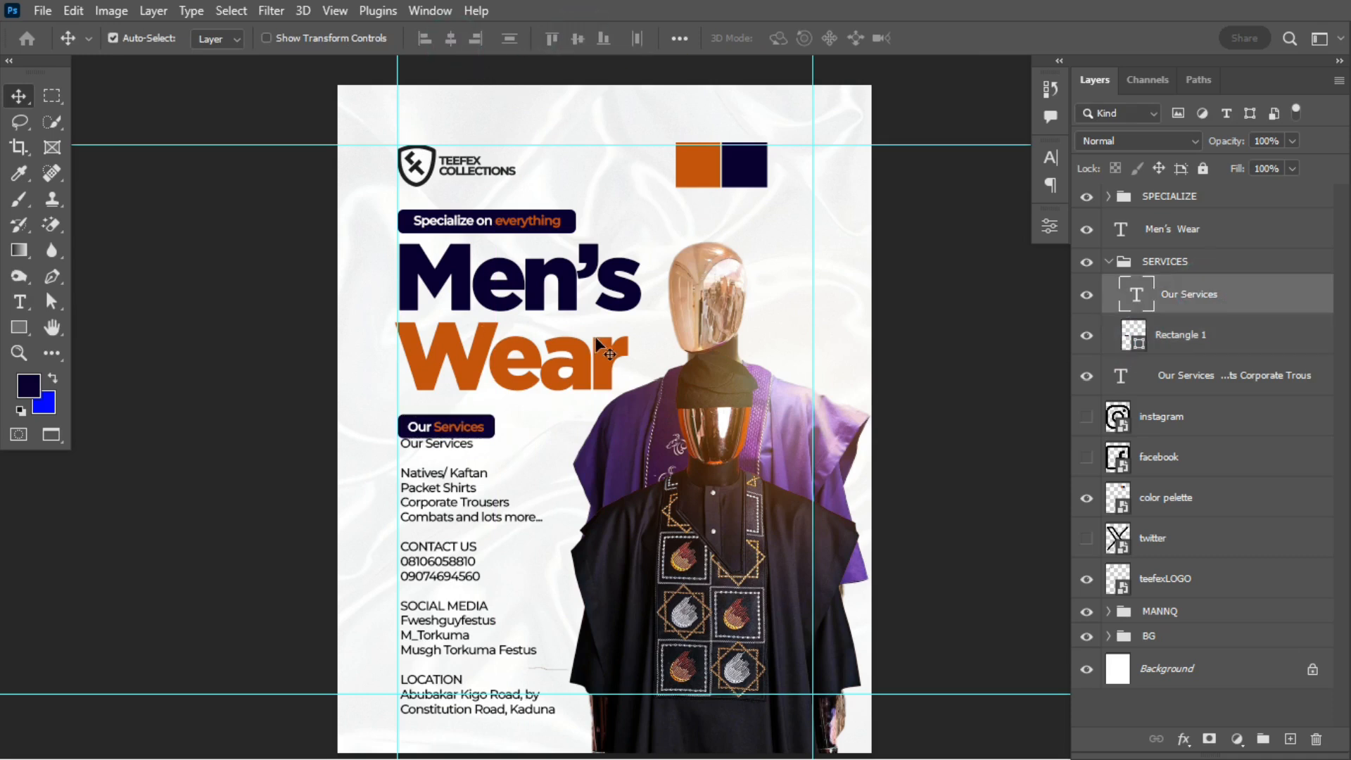
# Step: Scale up the SERVICES group slightly along the margin guide and move the details text down to sit below it, aligned with the guide
pyautogui.click(1188, 263)
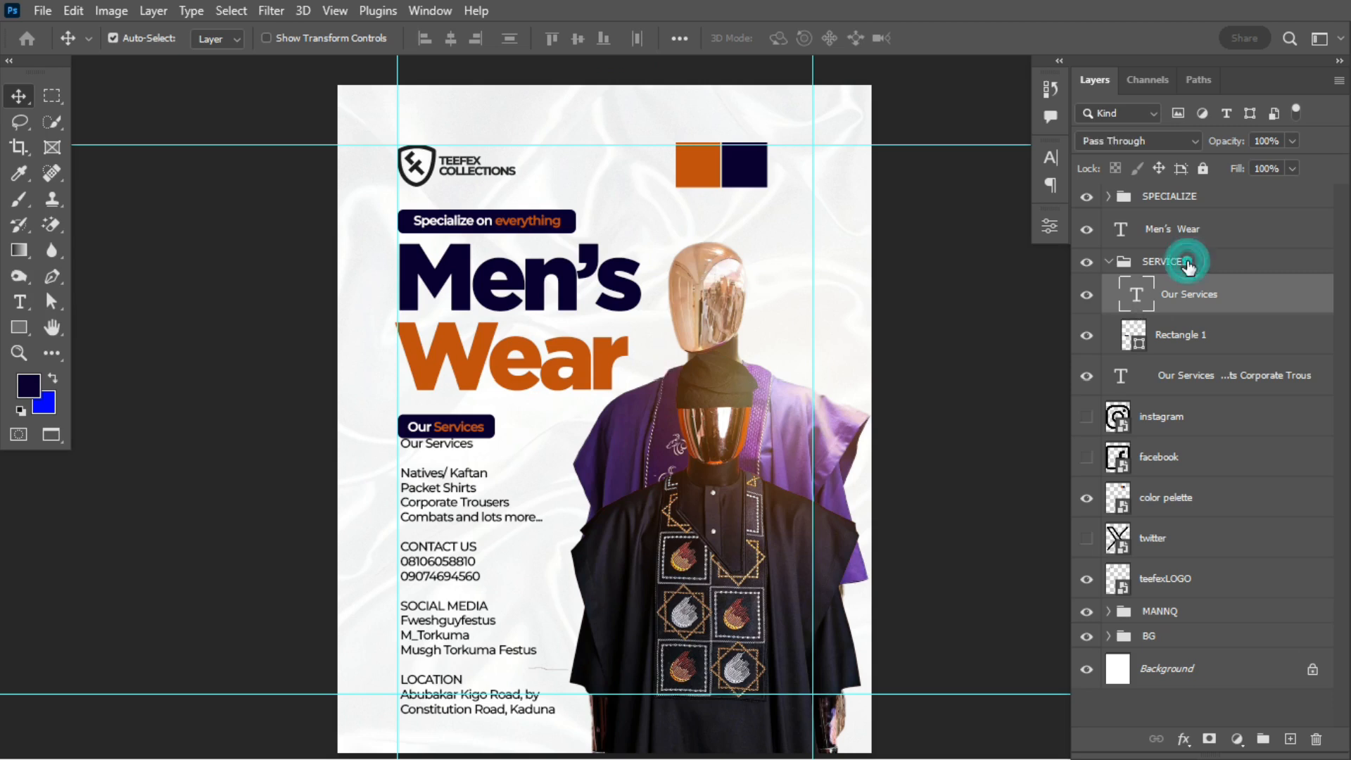
pyautogui.hotkey('ctrl', 't')
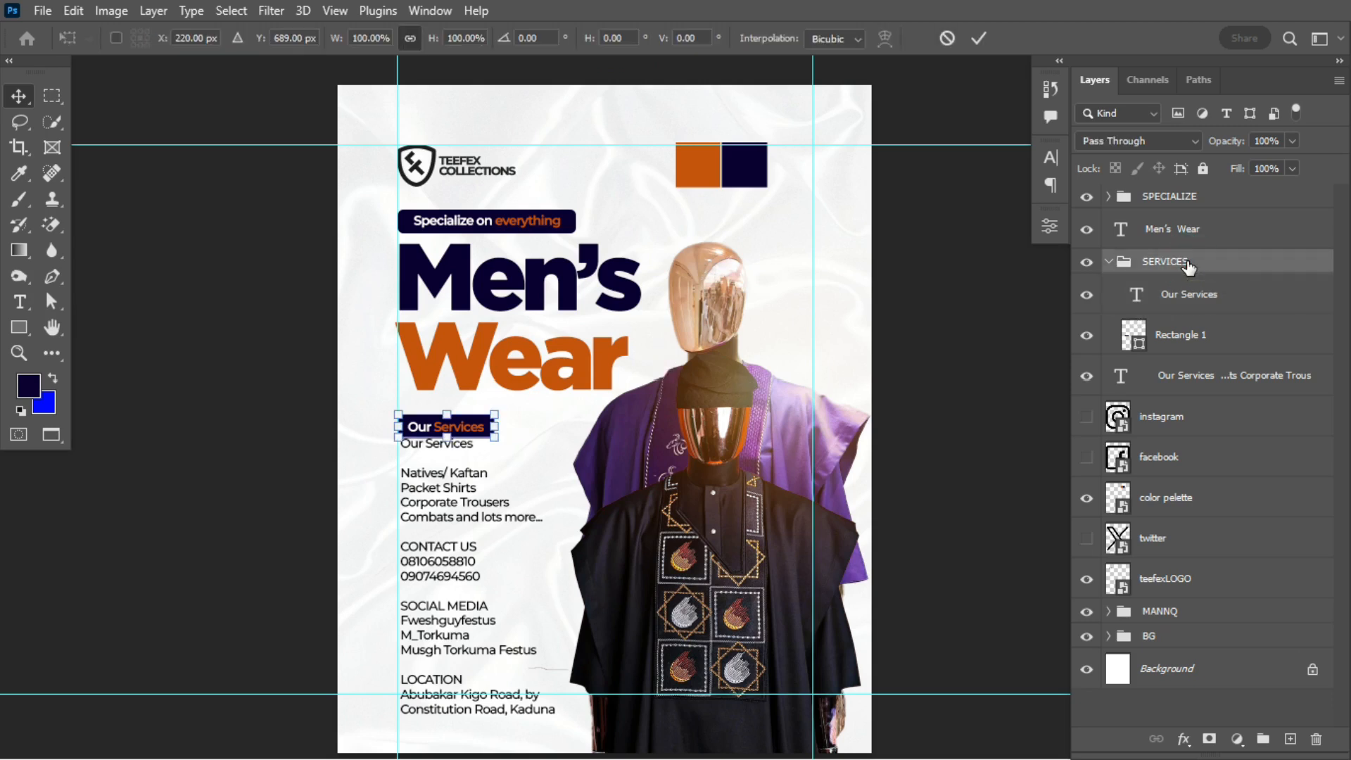
pyautogui.moveTo(495, 436); pyautogui.dragTo(454, 491)
pyautogui.press('Return')
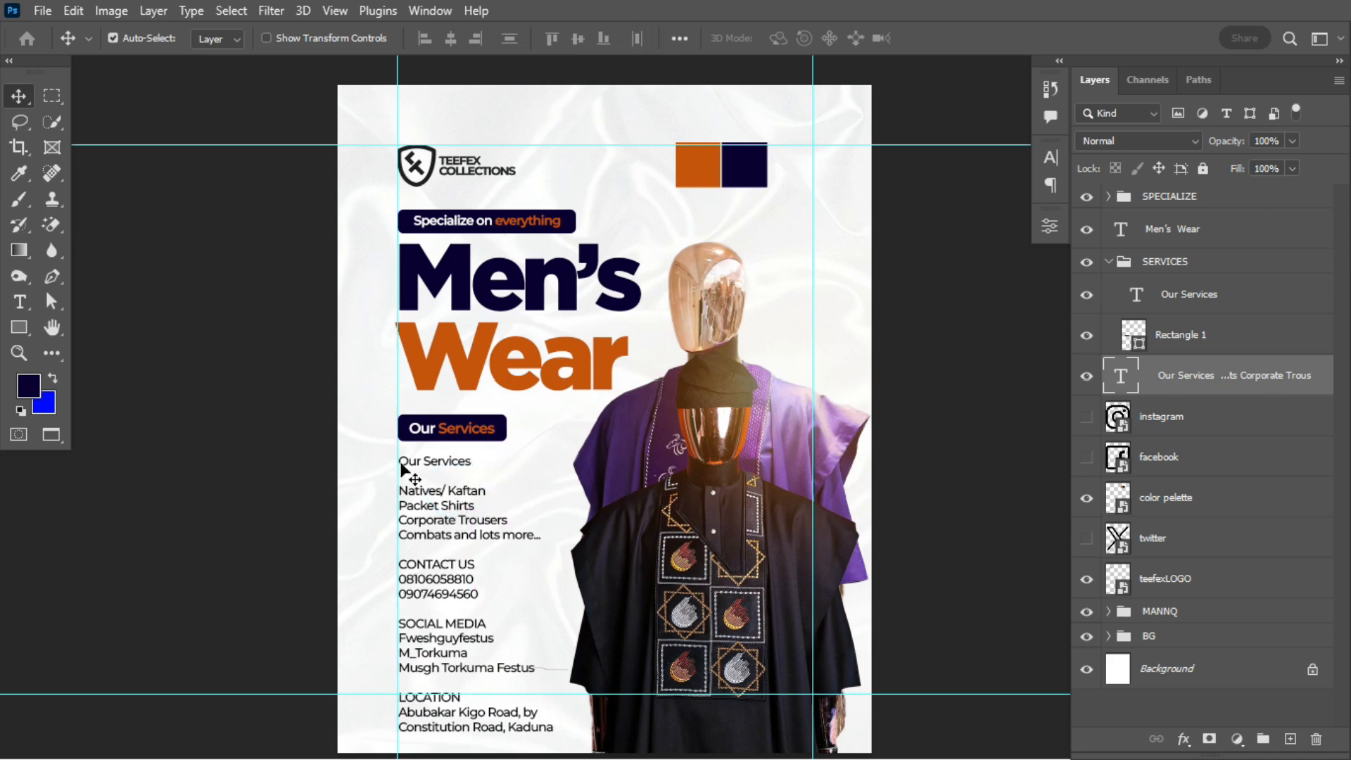
# Step: Delete the duplicate "Our Services" line and the blank line after it from the details text block
pyautogui.click(19, 301)
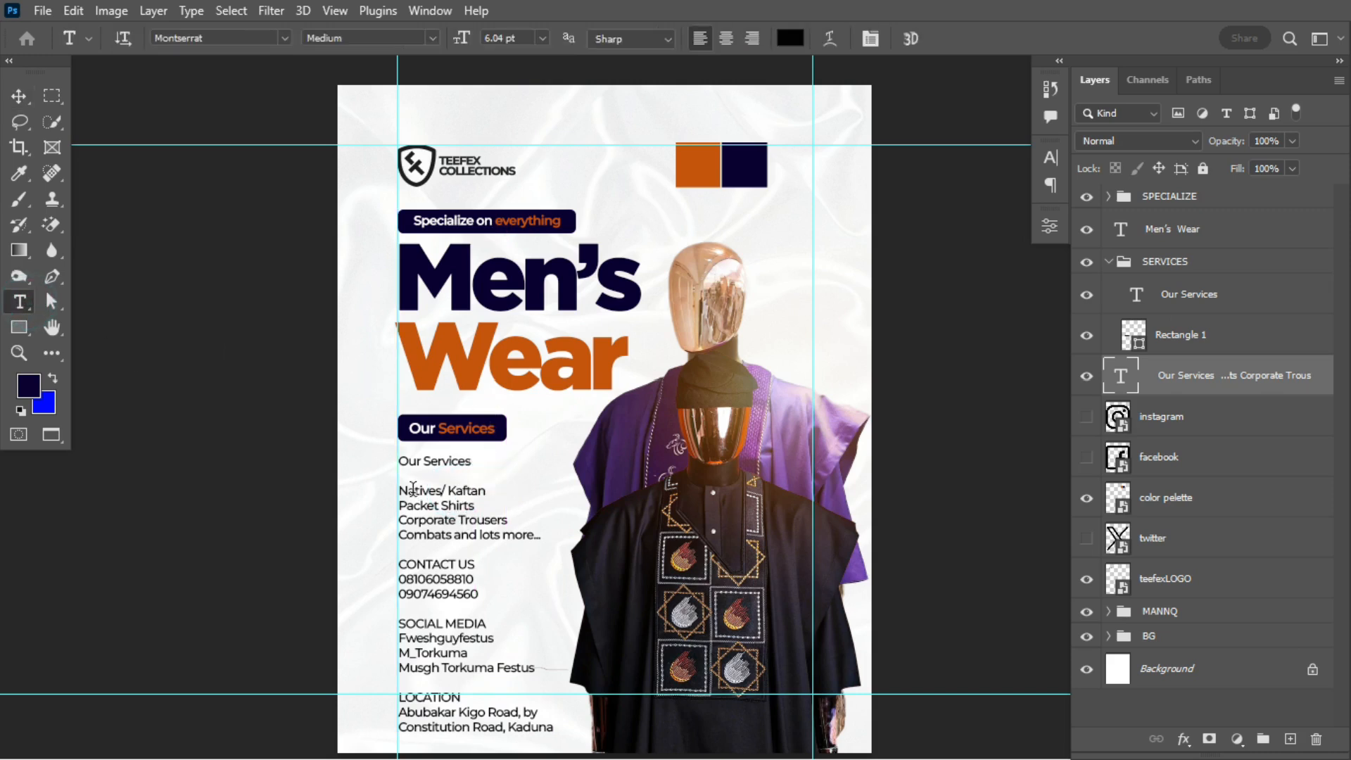
pyautogui.click(399, 464)
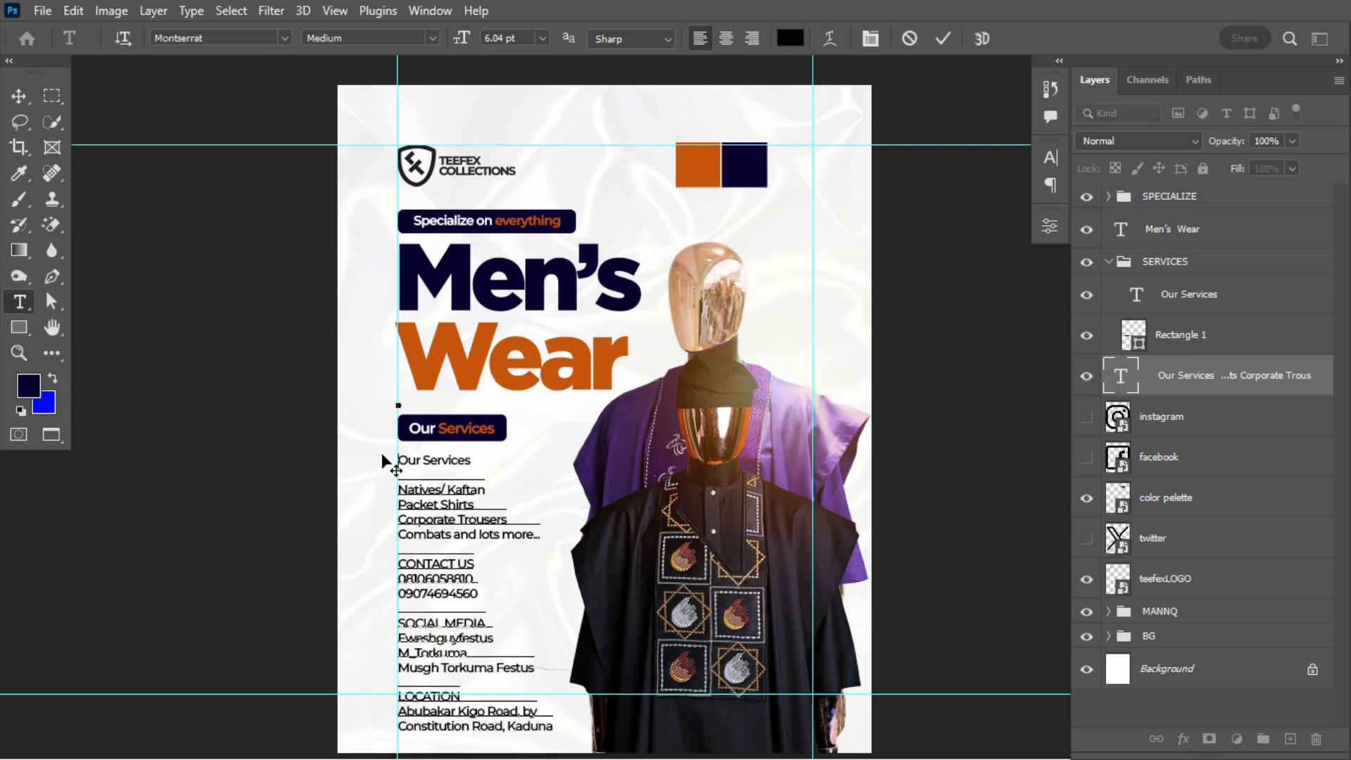
pyautogui.press('Delete')
pyautogui.press('Delete')
pyautogui.press('Delete')
pyautogui.press('Delete')
pyautogui.press('Delete')
pyautogui.press('Delete')
pyautogui.press('Delete')
pyautogui.press('Delete')
pyautogui.press('Delete')
pyautogui.press('Delete')
pyautogui.press('Delete')
pyautogui.press('Delete')
pyautogui.press('Delete')
pyautogui.press('Delete')
# Step: Split the four service lines, "Natives/ Kaftan" through "Combats and lots more...", into their own text layer and lower the remaining contact details
pyautogui.hotkey('shift', 'Down')
pyautogui.hotkey('shift', 'Down')
pyautogui.hotkey('shift', 'Down')
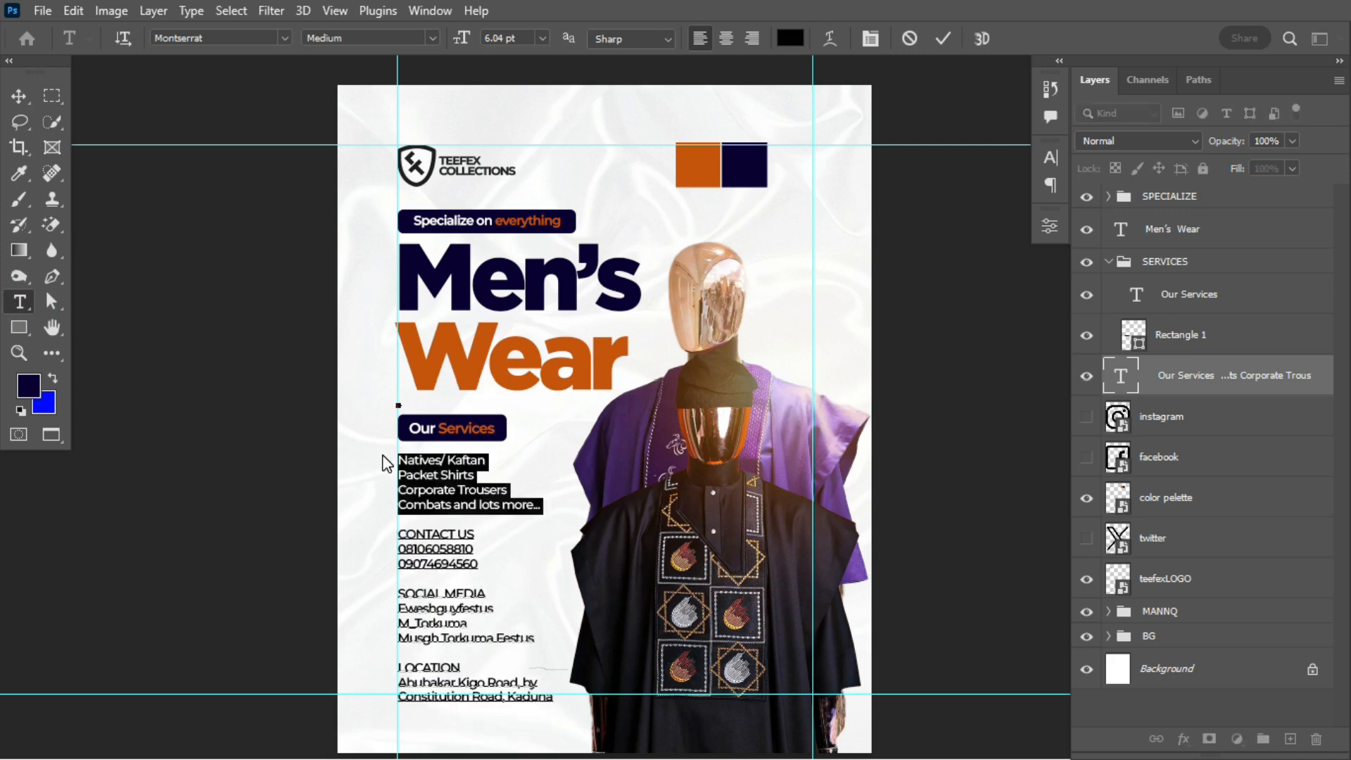
pyautogui.hotkey('ctrl', 'x')
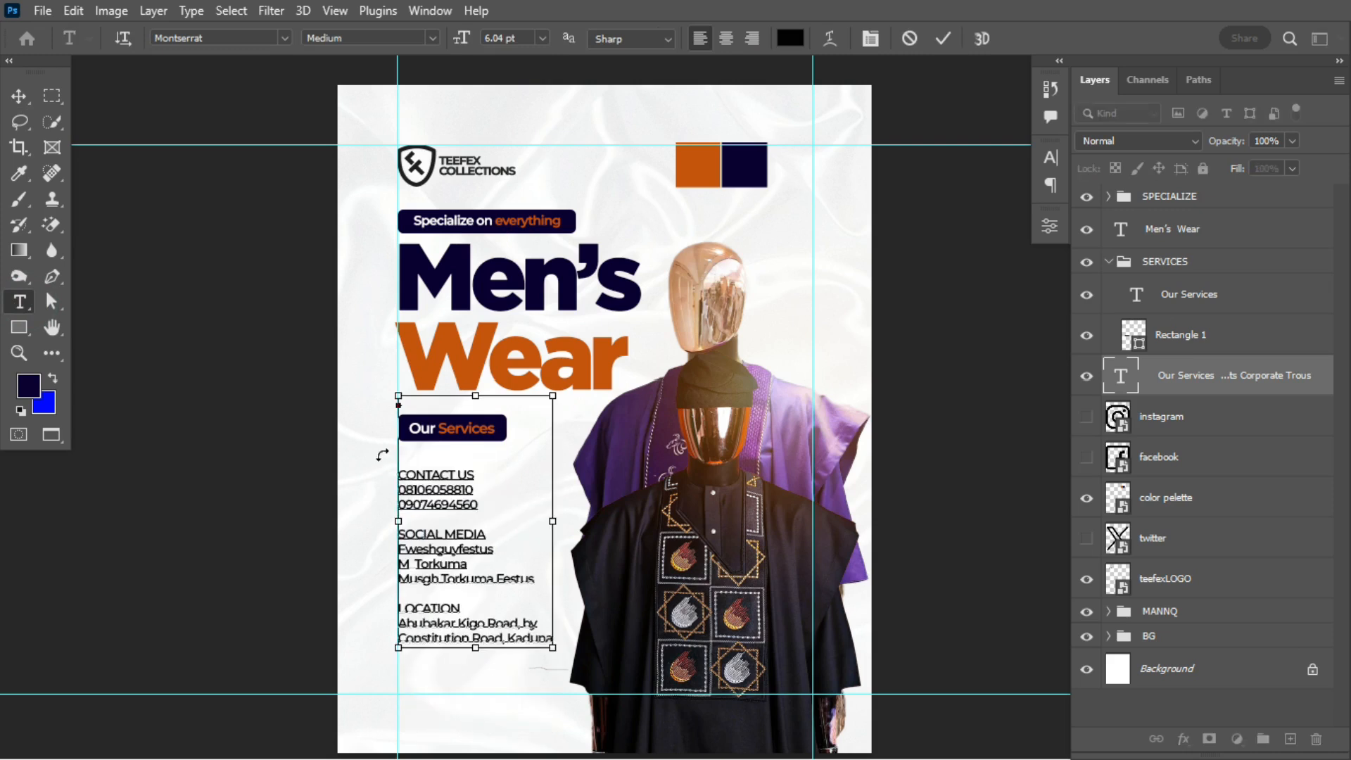
pyautogui.click(387, 467)
pyautogui.moveTo(443, 505); pyautogui.dragTo(451, 599)
pyautogui.click(449, 493)
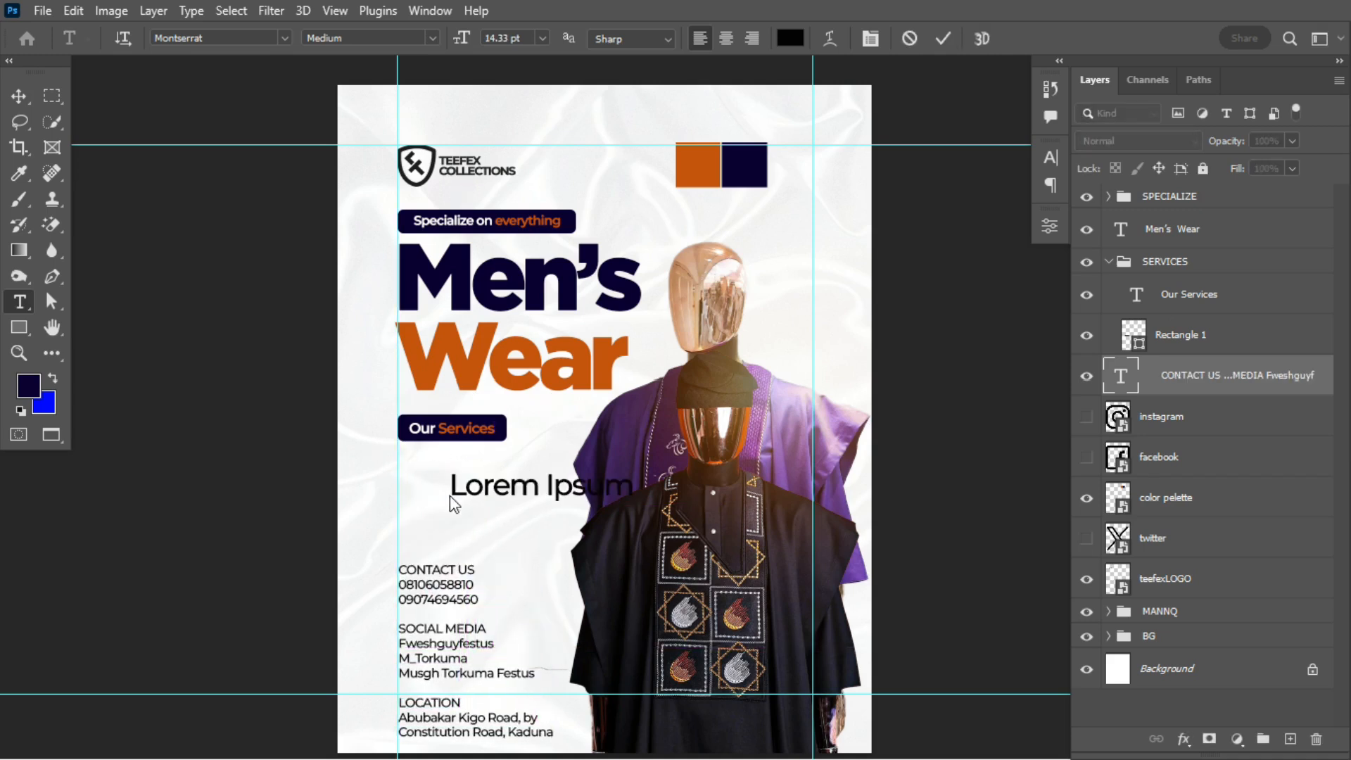
pyautogui.hotkey('ctrl', 'v')
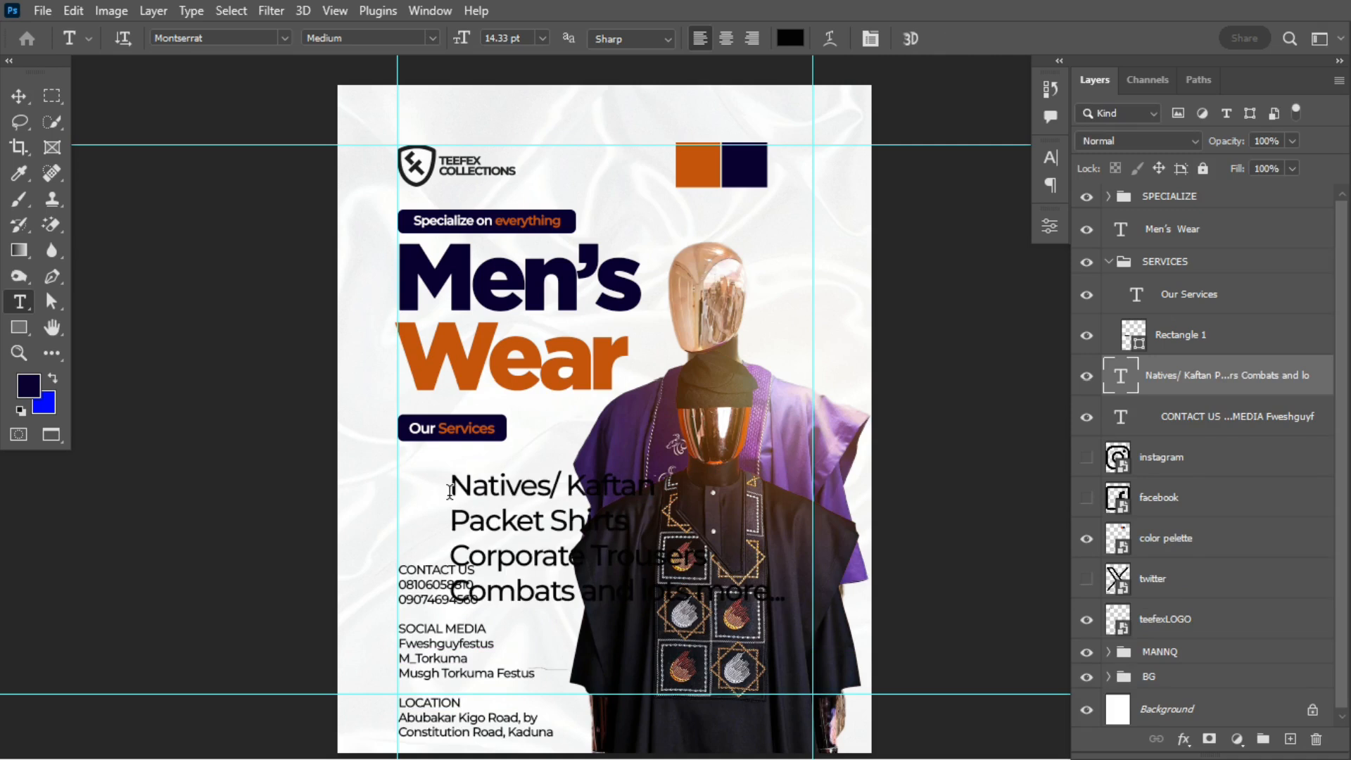
# Step: Scale the services list text down to about 47% and place it below the Our Services badge, slightly indented from the left guide
pyautogui.hotkey('ctrl', 't')
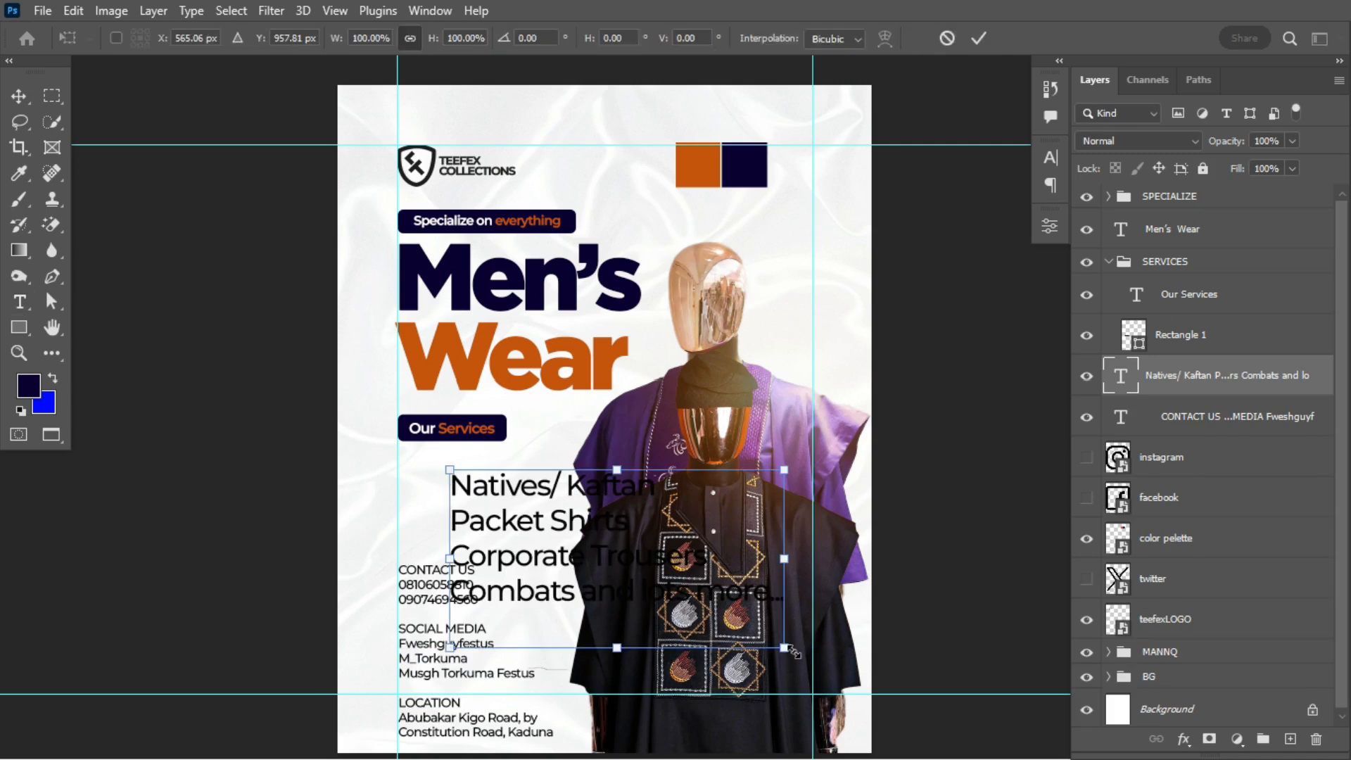
pyautogui.moveTo(793, 651); pyautogui.dragTo(574, 536)
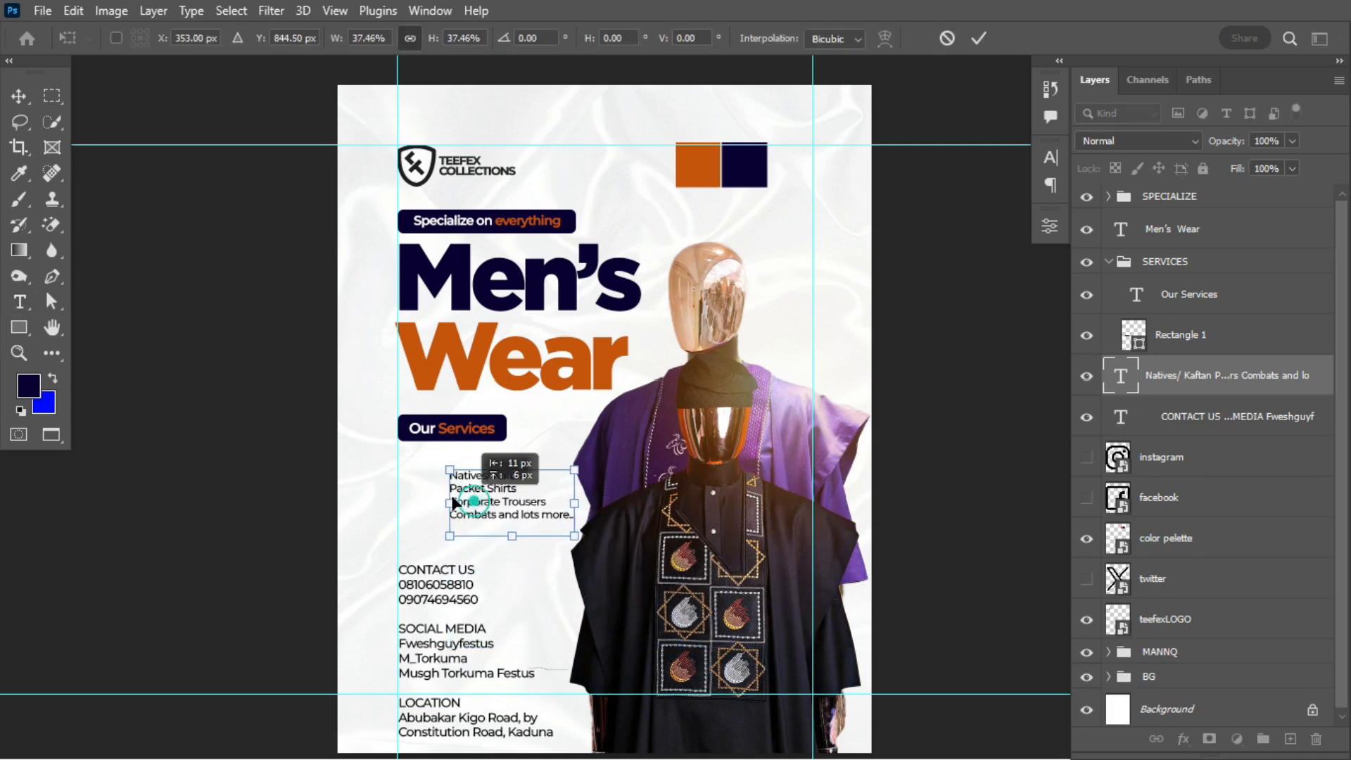
pyautogui.moveTo(453, 502); pyautogui.dragTo(426, 485)
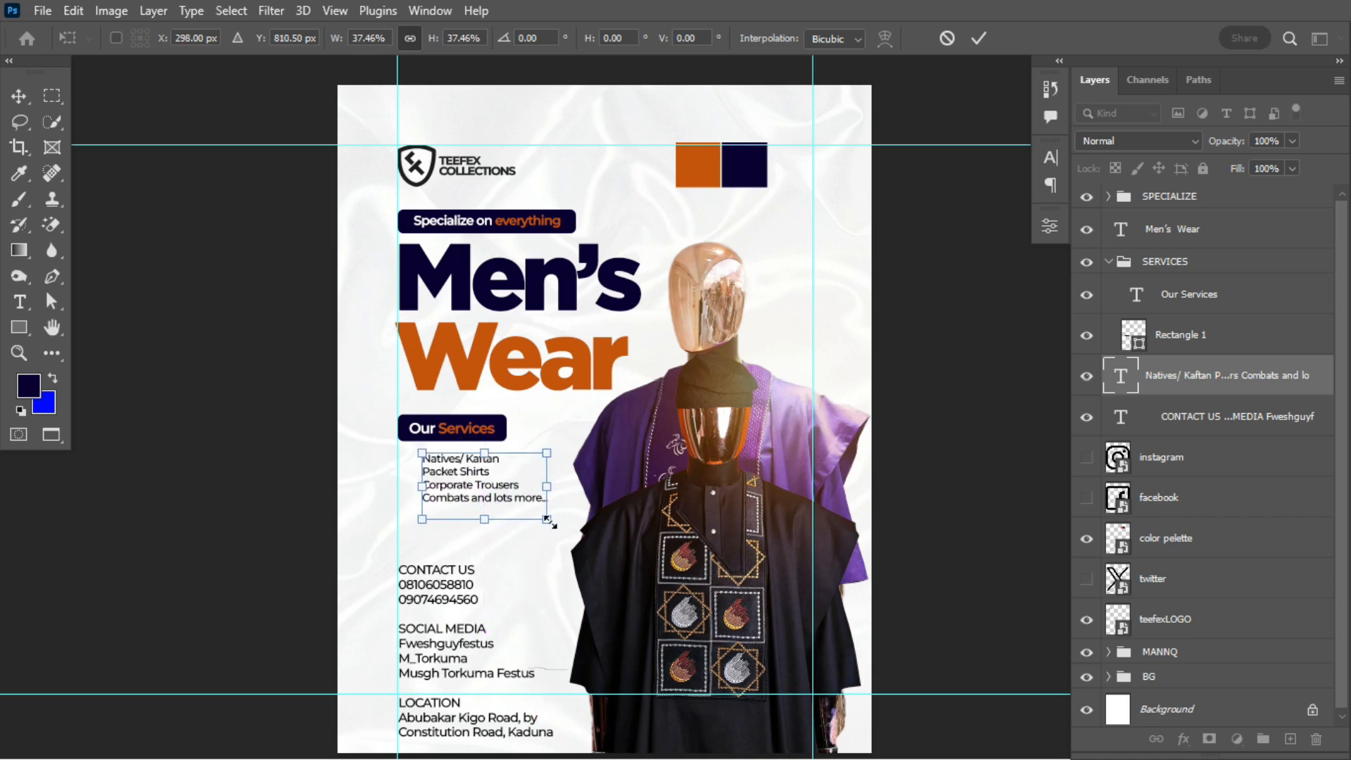
pyautogui.moveTo(549, 521); pyautogui.dragTo(573, 541)
pyautogui.moveTo(422, 533); pyautogui.dragTo(416, 537)
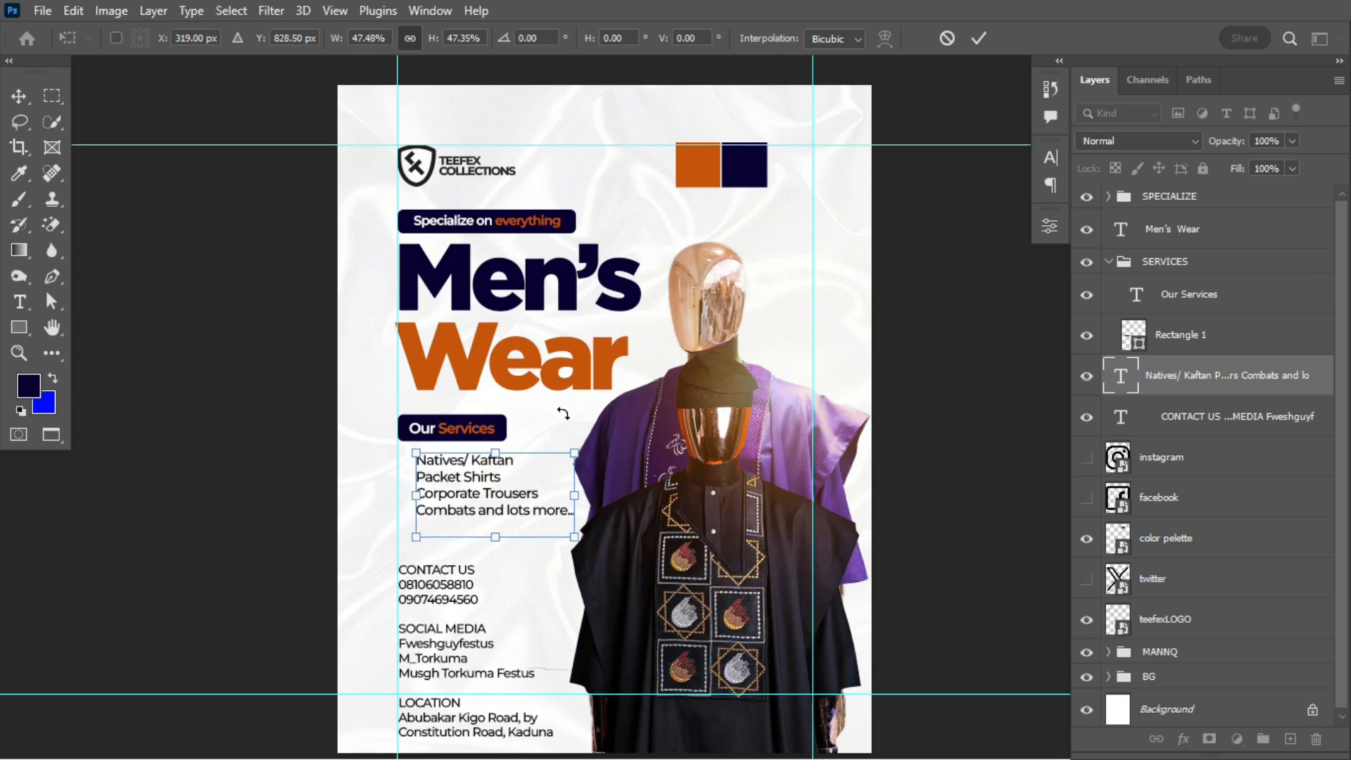
pyautogui.click(983, 34)
# Step: Shorten the services list's text box to fit closely around its four lines
pyautogui.press('t')
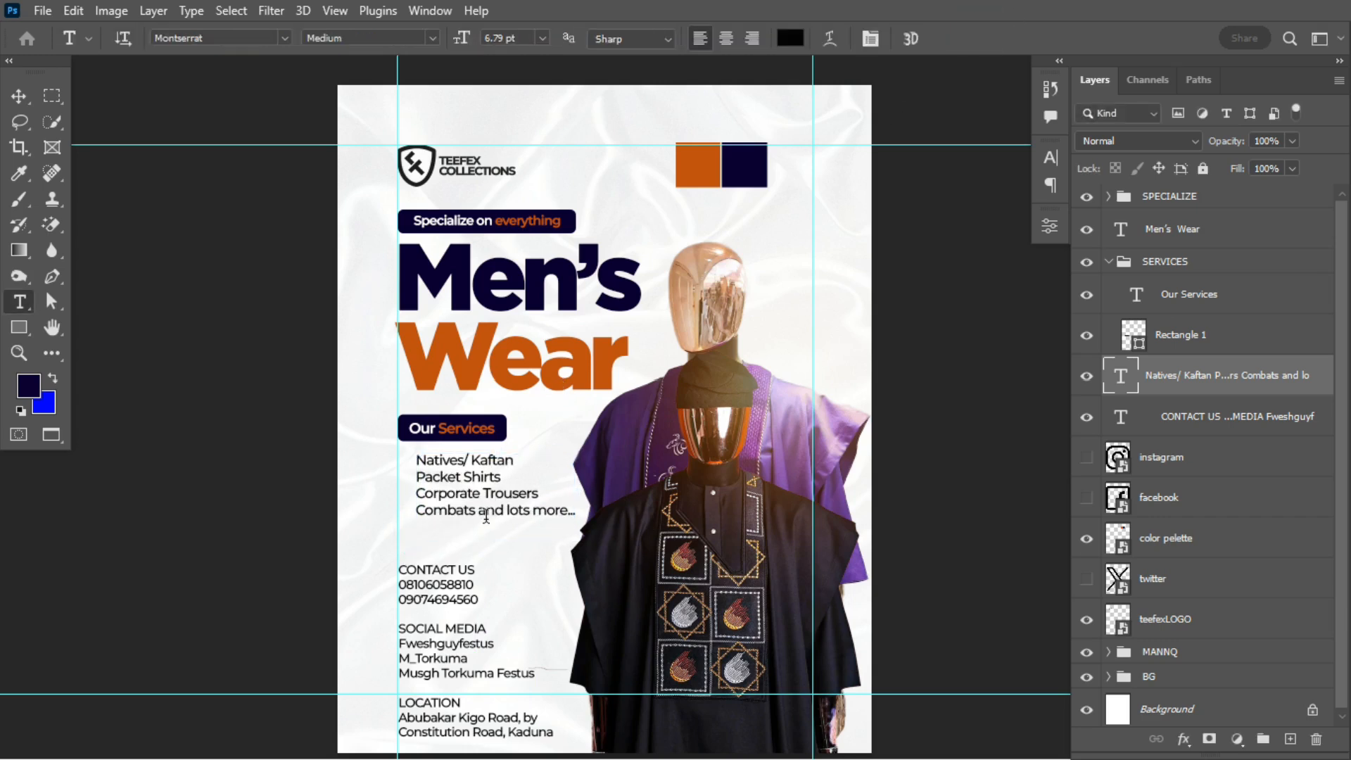
pyautogui.click(492, 513)
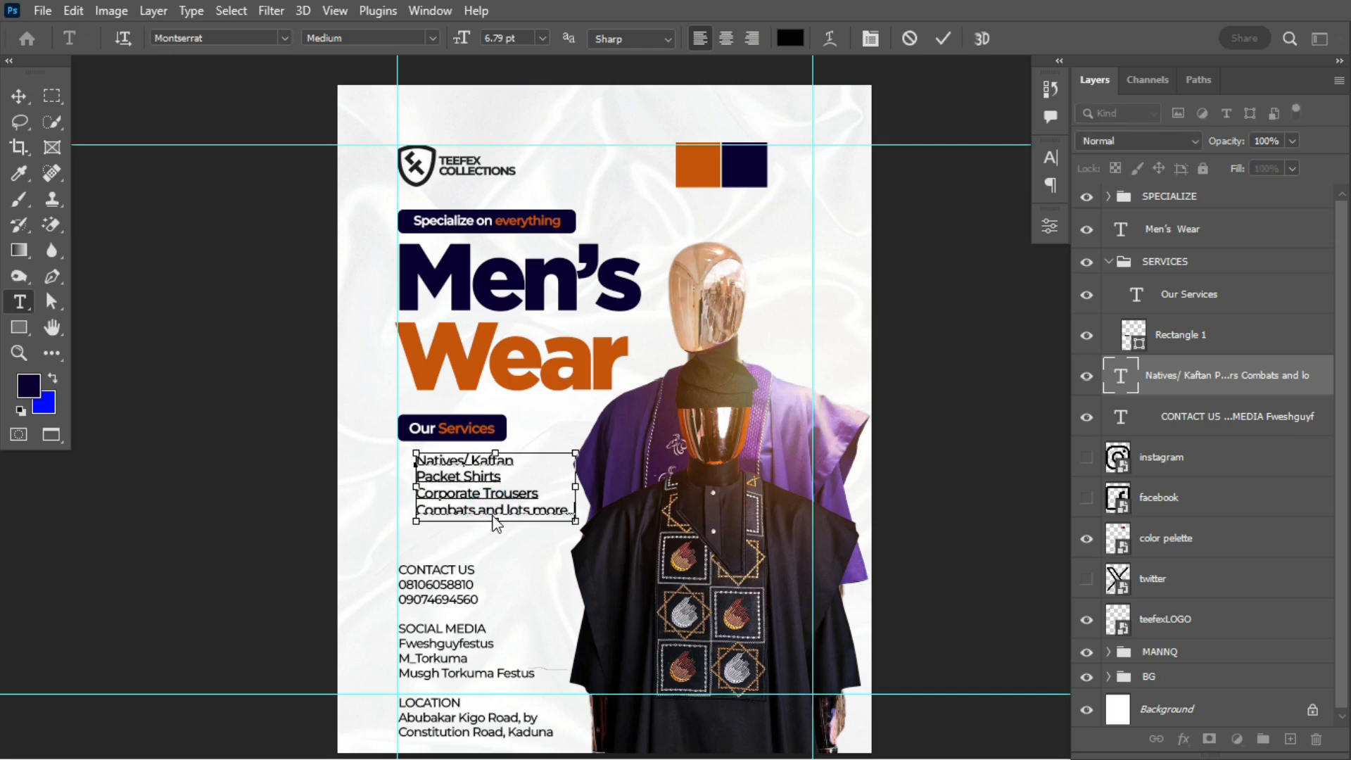
pyautogui.hotkey('ctrl', 'Return')
# Step: Draw a 16 px square bullet on the left guide beside Natives/ Kaftan and fill it with dark navy
pyautogui.press('u')
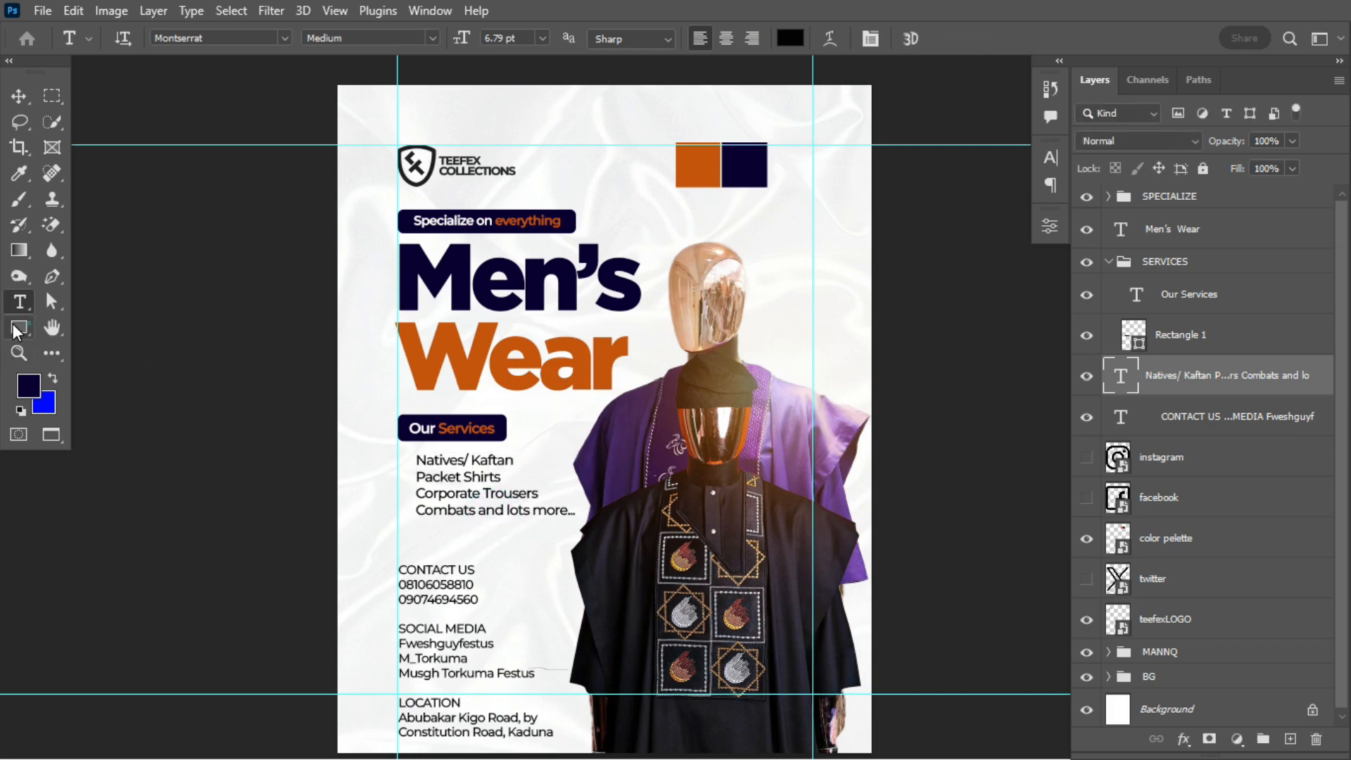
pyautogui.moveTo(398, 457); pyautogui.dragTo(405, 465)
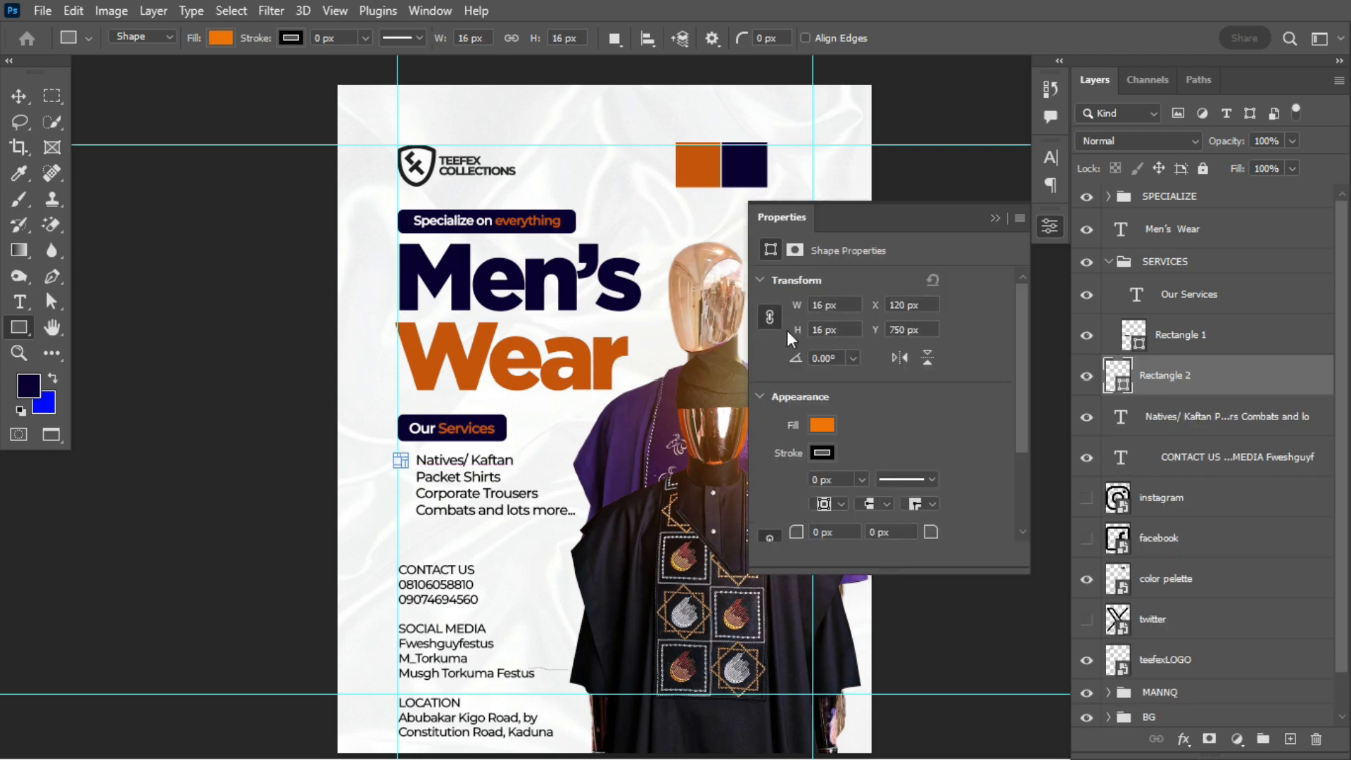
pyautogui.click(830, 426)
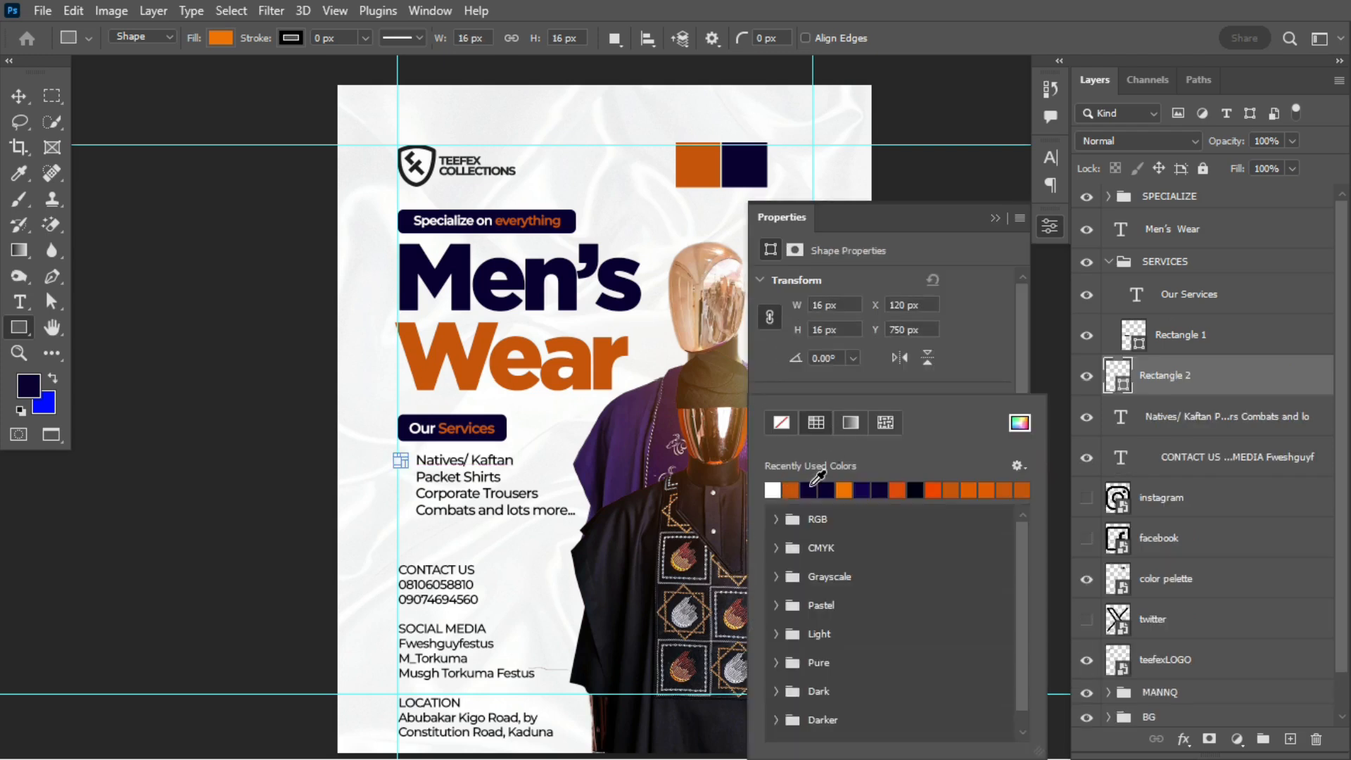
pyautogui.click(791, 490)
# Step: Duplicate the square bullet and move the copy down beside Packet Shirts
pyautogui.click(19, 94)
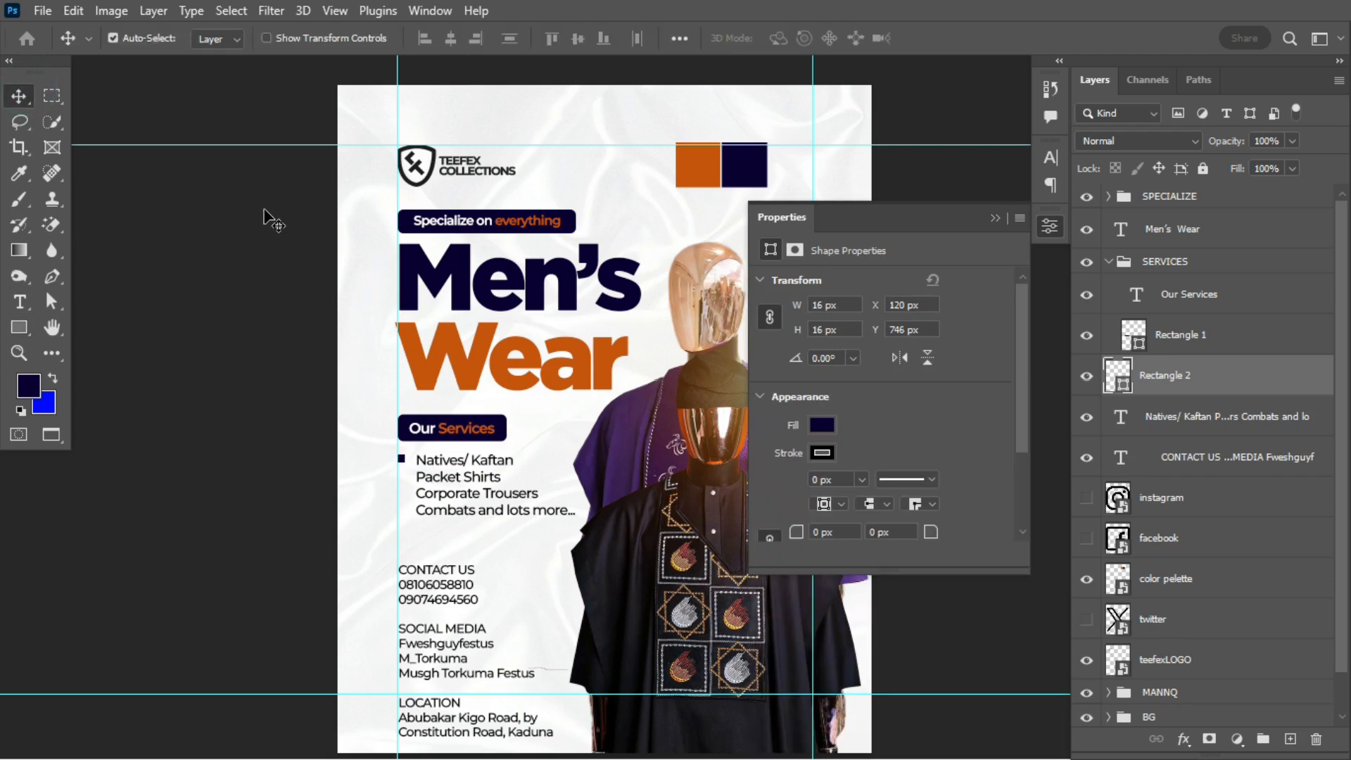
pyautogui.hotkey('ctrl', 'j')
pyautogui.press('Down')
pyautogui.press('Down')
pyautogui.press('Down')
pyautogui.press('Down')
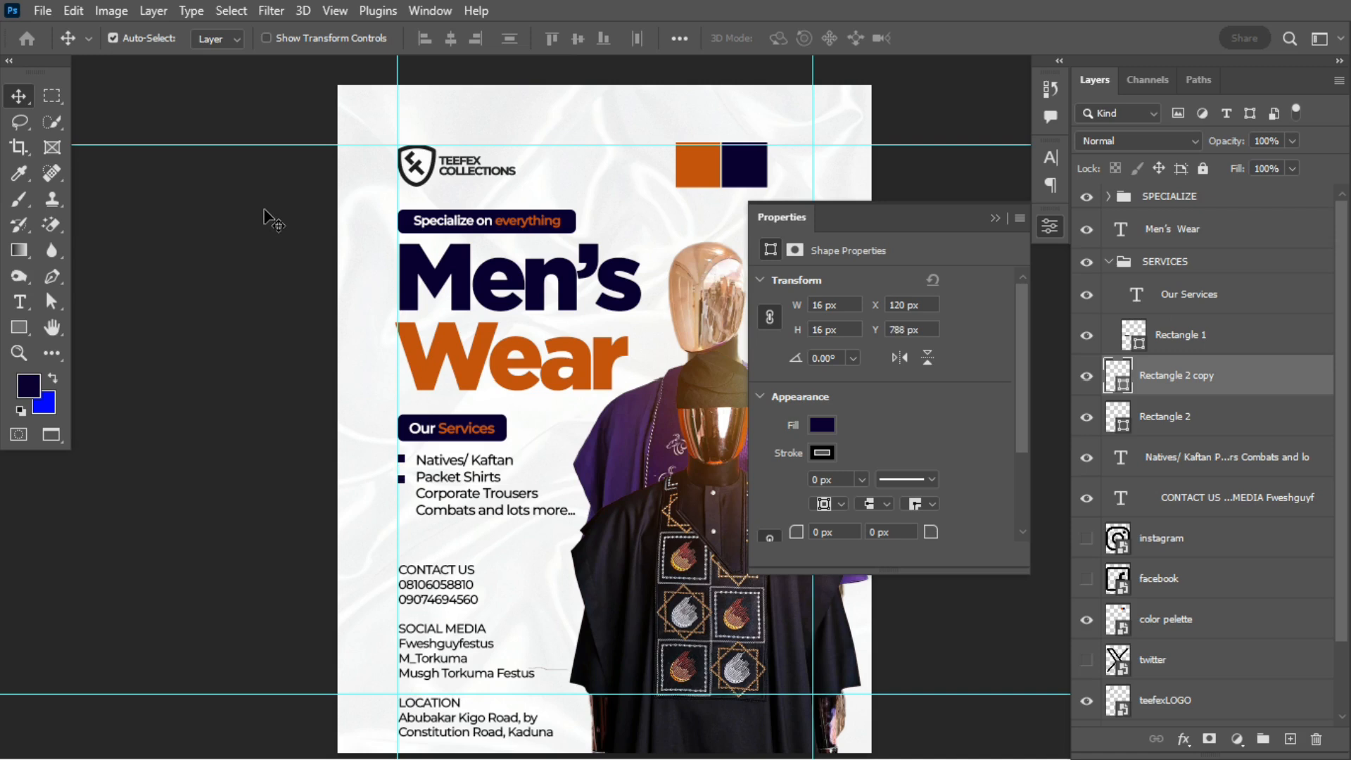
# Step: Make two more copies of the square bullet and move them down beside Corporate Trousers and Combats and lots more
pyautogui.hotkey('ctrl', 'j')
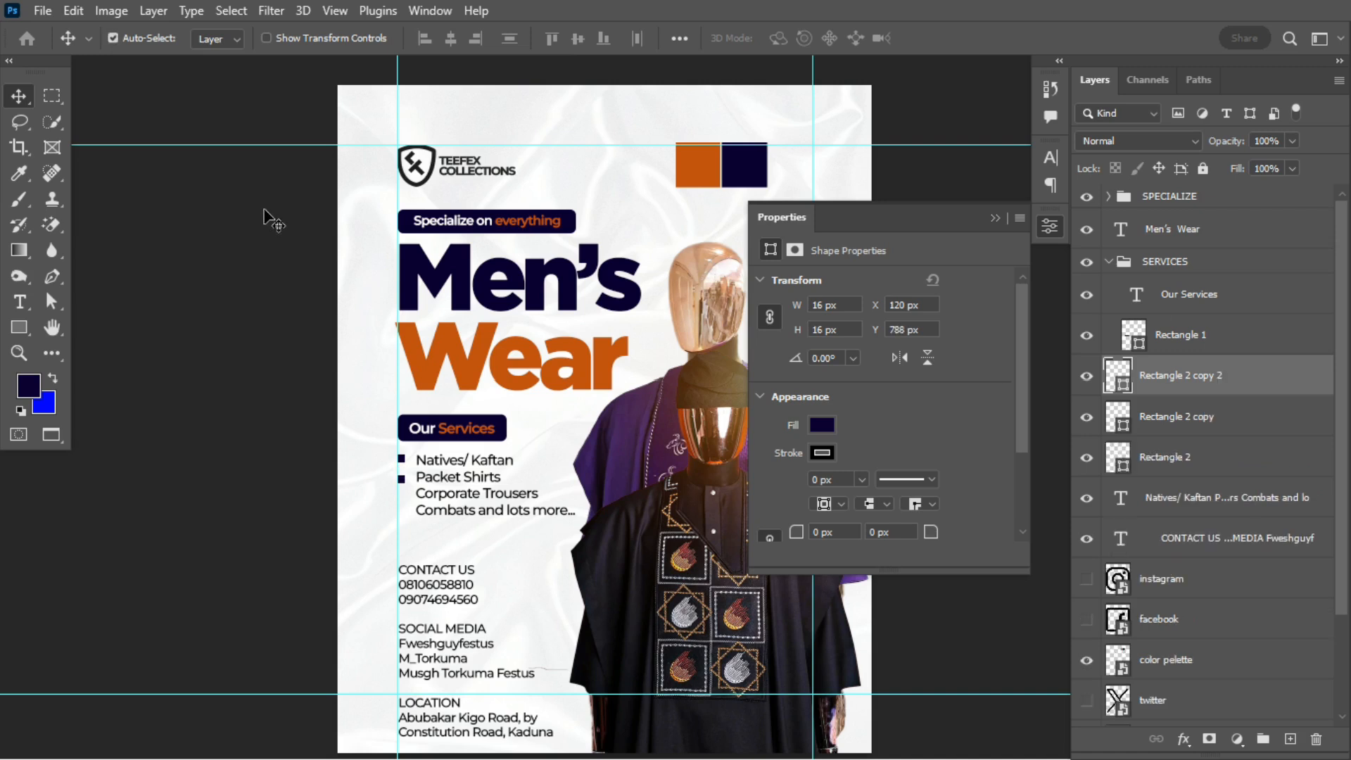
pyautogui.press('Down')
pyautogui.press('Down')
pyautogui.hotkey('ctrl', 'j')
pyautogui.hotkey('shift', 'Down')
pyautogui.hotkey('shift', 'Down')
pyautogui.hotkey('shift', 'Down')
pyautogui.hotkey('shift', 'Down')
pyautogui.hotkey('shift', 'Down')
pyautogui.press('Down')
pyautogui.press('Down')
pyautogui.press('Down')
pyautogui.press('Down')
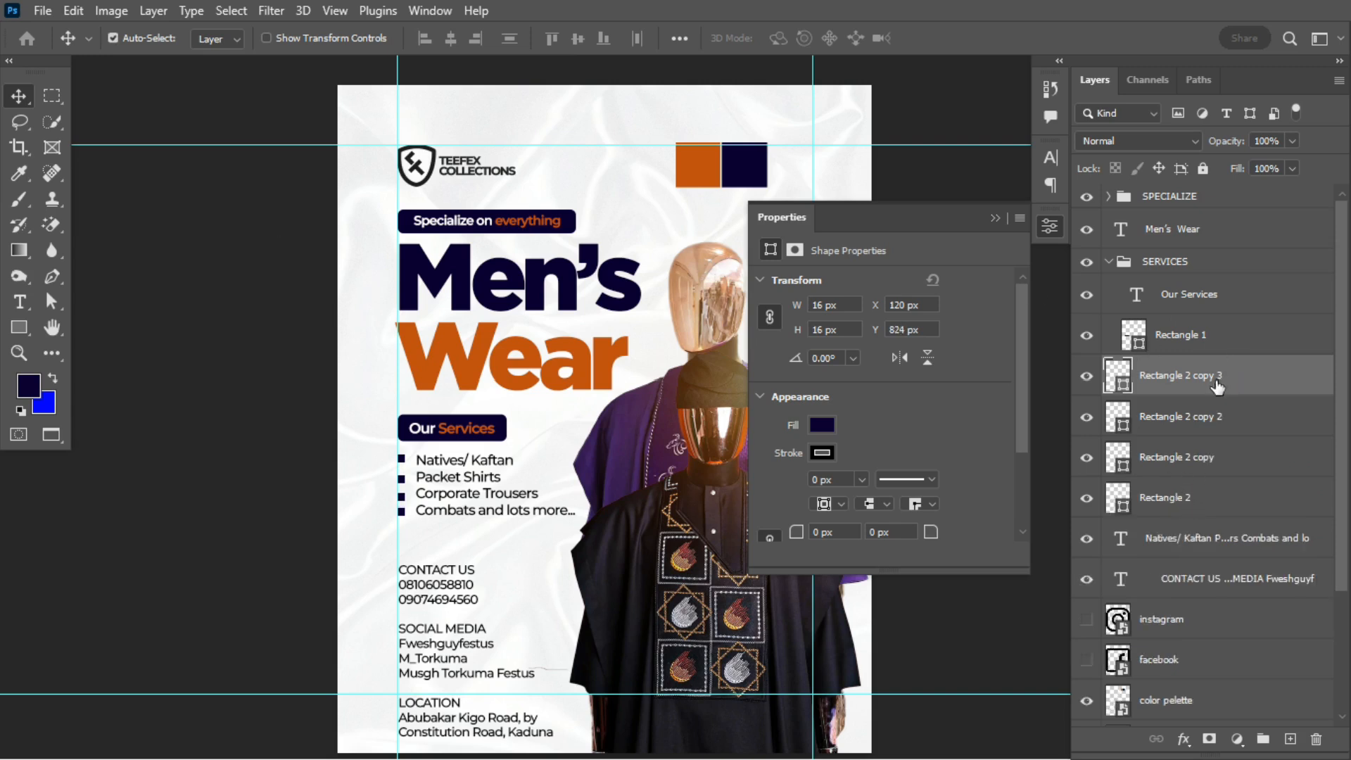
# Step: Distribute the four square bullets evenly in the vertical direction and nudge them up to line up with the list lines
pyautogui.keyDown('shift'); pyautogui.click(1186, 499); pyautogui.keyUp('shift')
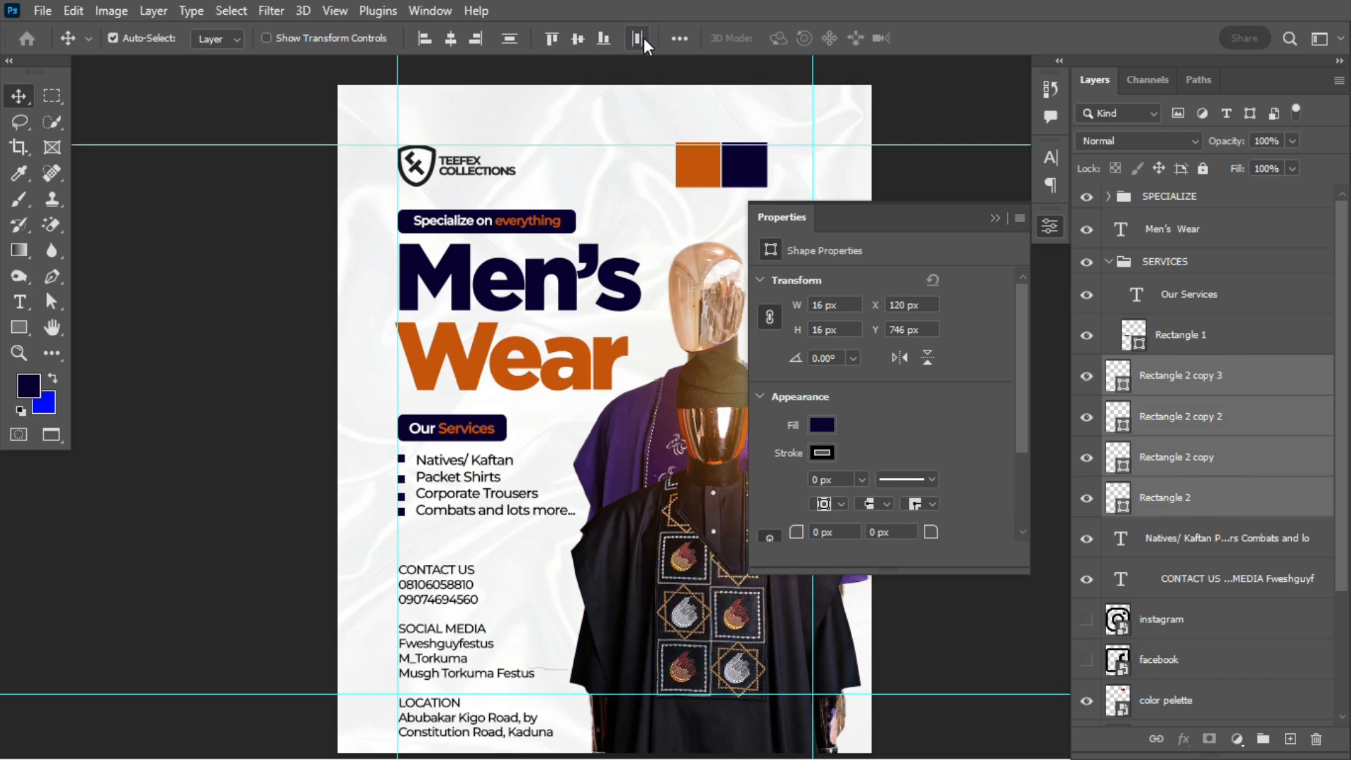
pyautogui.click(510, 39)
pyautogui.press('Up')
pyautogui.press('Up')
# Step: Group the four bullets with the services list text and toggle the group's visibility to check its contents
pyautogui.keyDown('ctrl'); pyautogui.click(1196, 540); pyautogui.keyUp('ctrl')
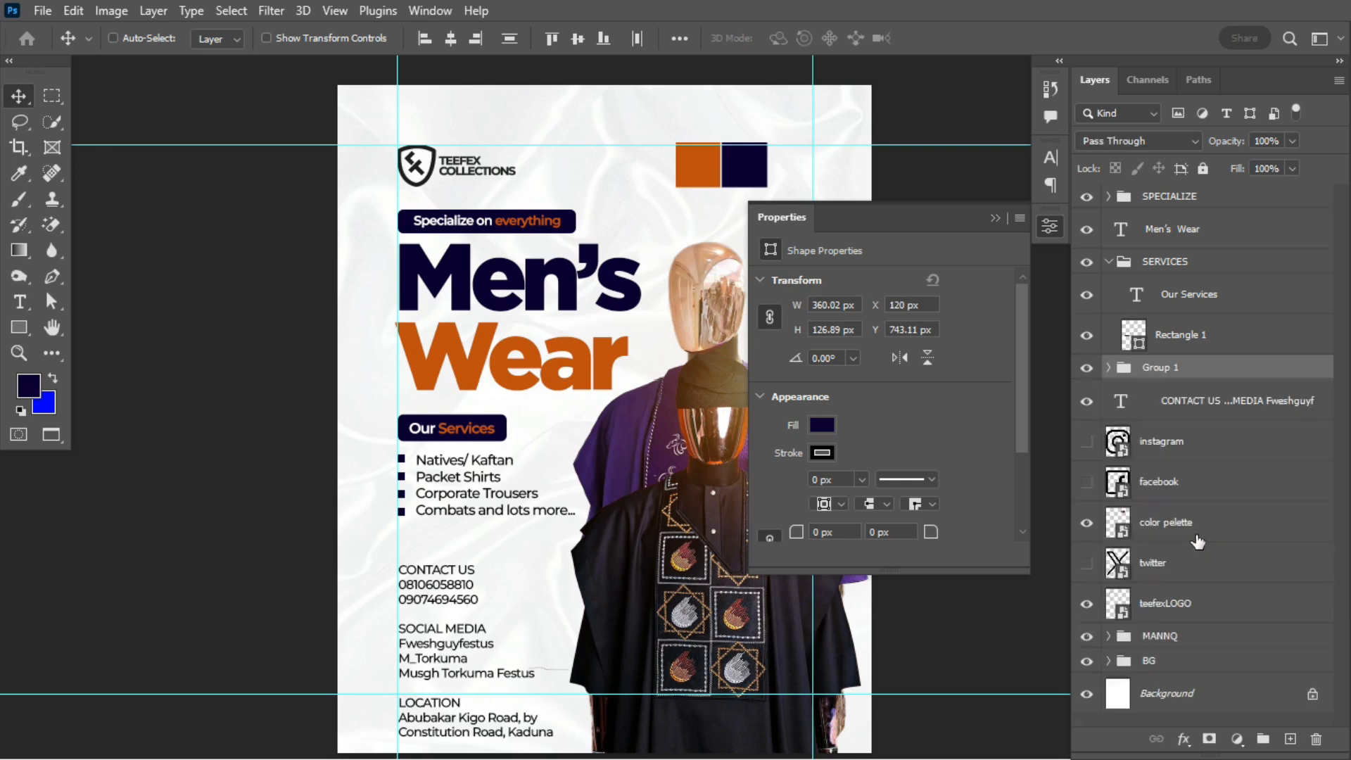
pyautogui.hotkey('ctrl', 'g')
pyautogui.click(1087, 367)
pyautogui.click(1086, 368)
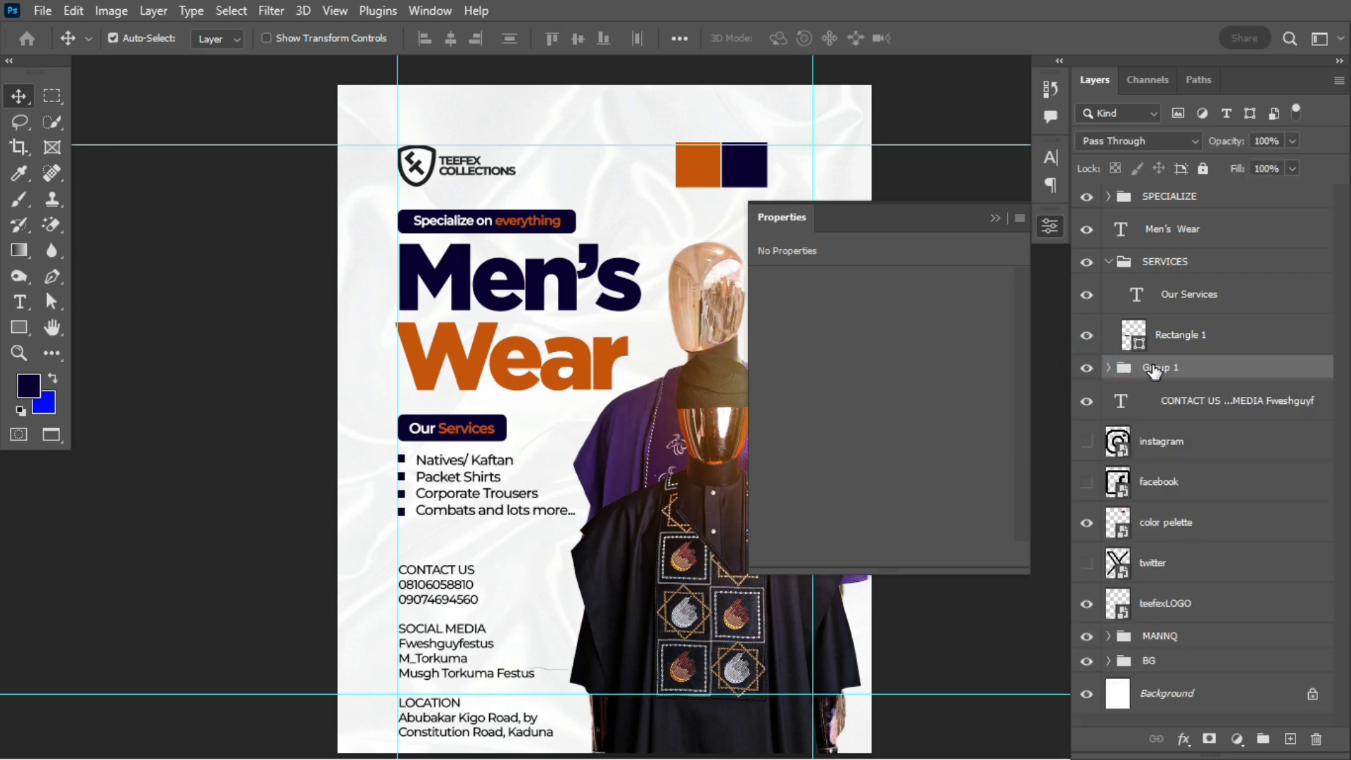
# Step: Move the bullet list group into the SERVICES group, collapse SERVICES, and toggle its visibility to check it
pyautogui.moveTo(1155, 371); pyautogui.dragTo(1168, 278)
pyautogui.click(1105, 263)
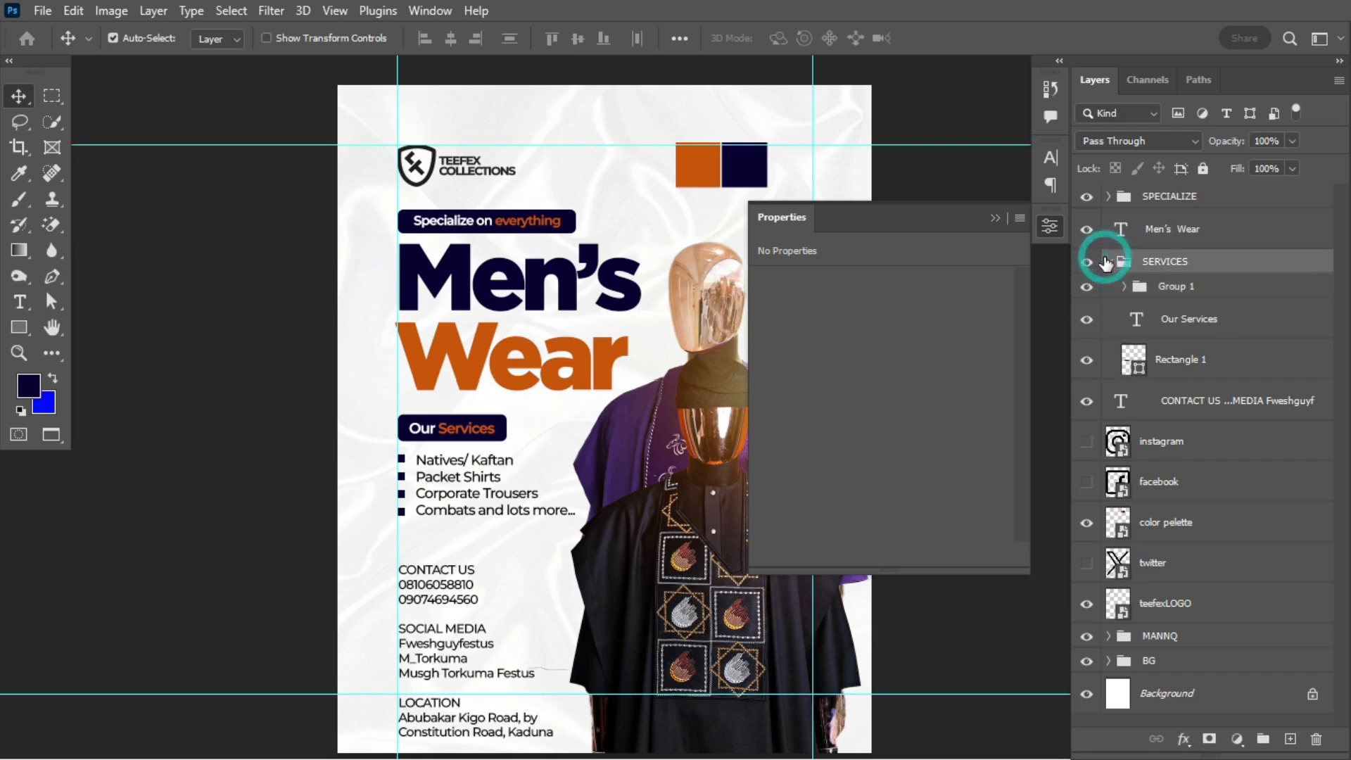
pyautogui.click(1107, 264)
pyautogui.click(1088, 264)
pyautogui.click(1088, 264)
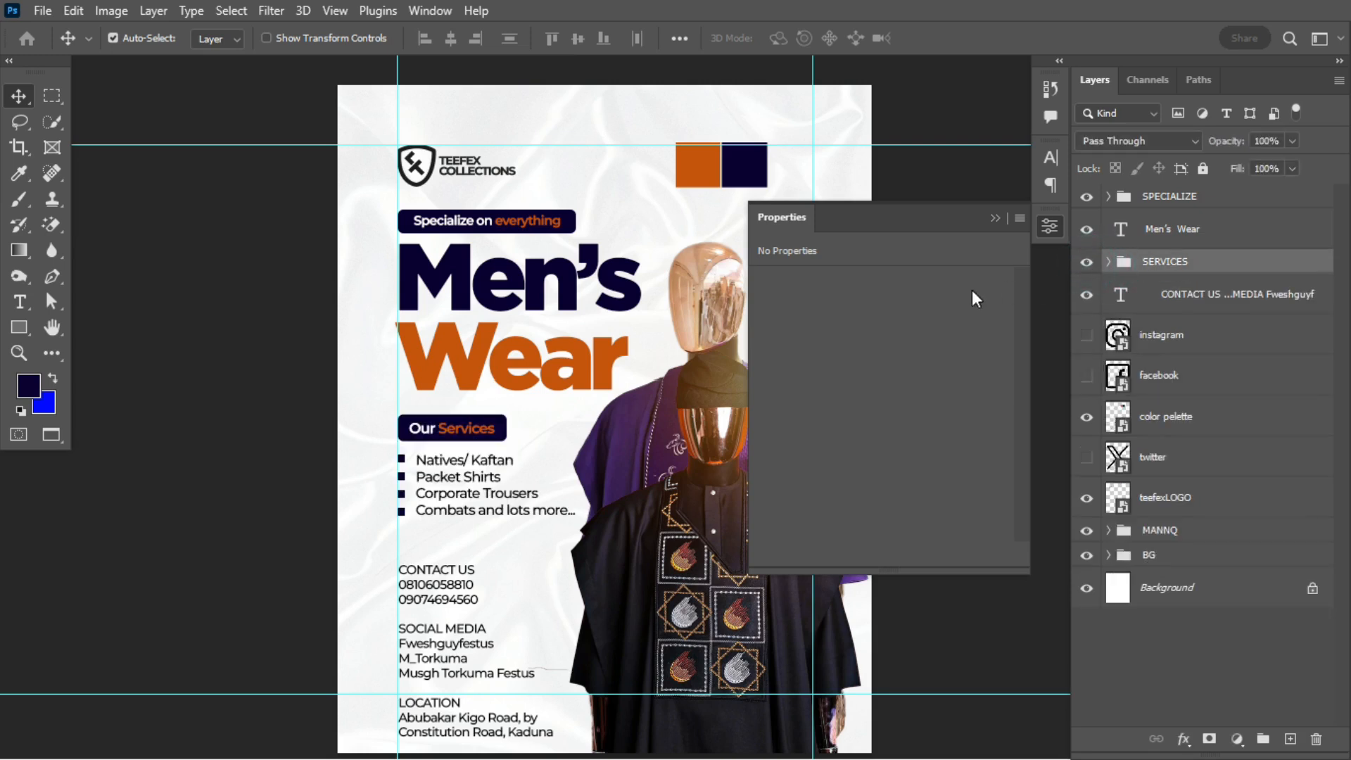
# Step: Move the contact details text block up slightly along the left guide and switch to the Type tool
pyautogui.click(995, 218)
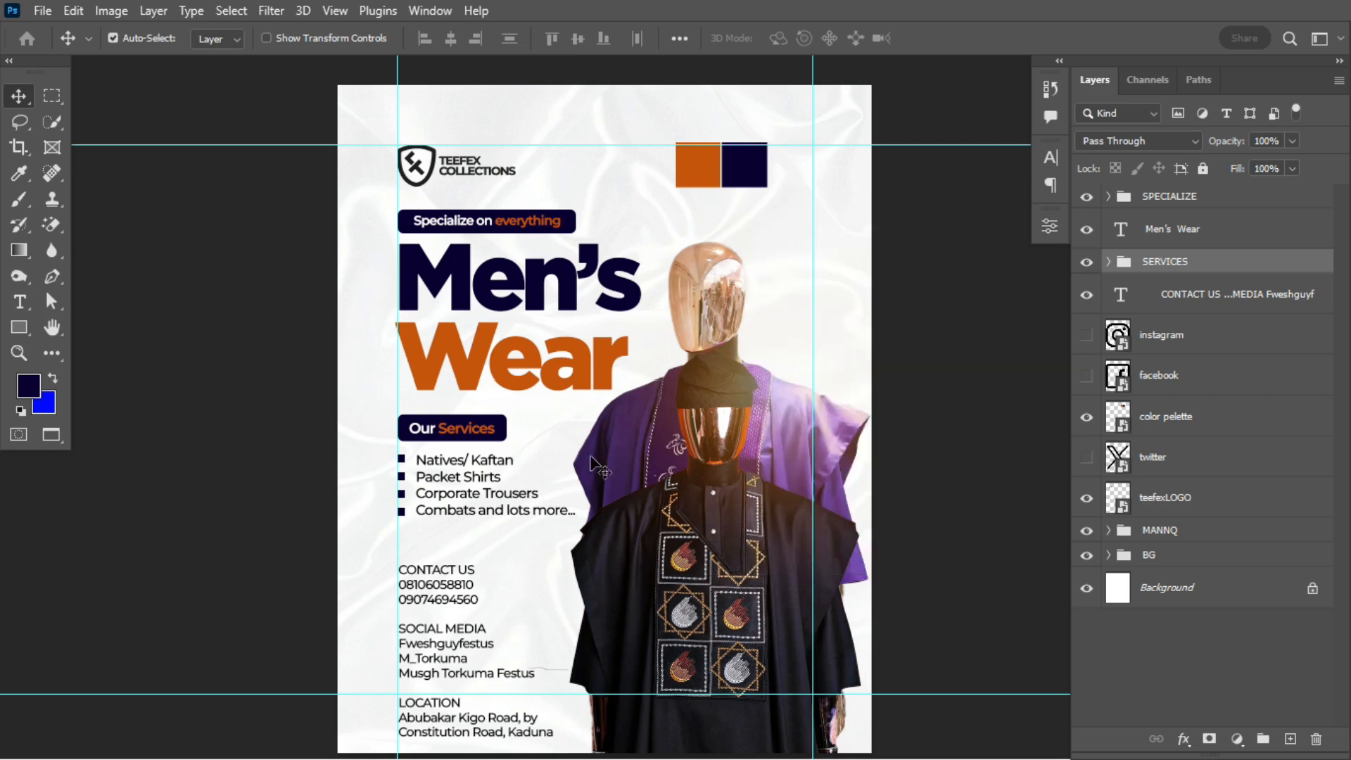
pyautogui.moveTo(453, 578); pyautogui.dragTo(445, 582)
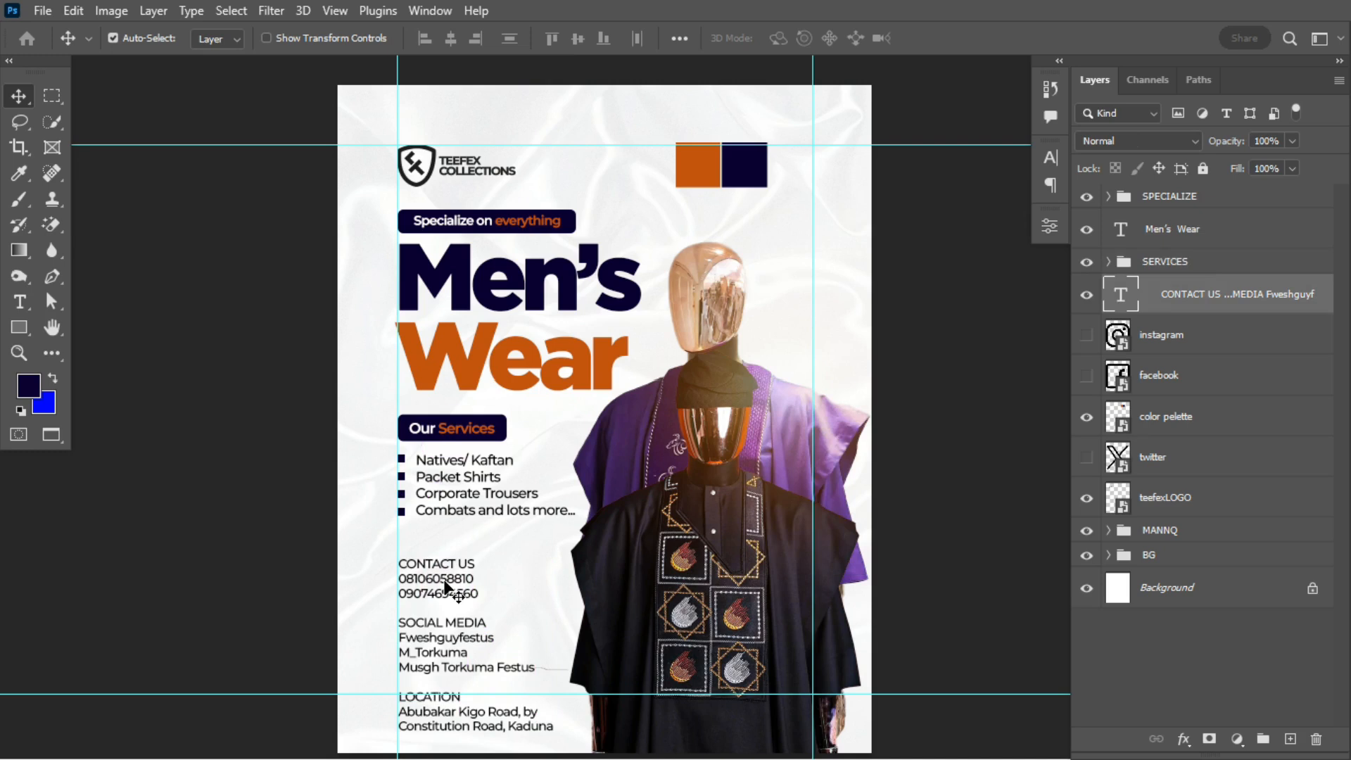
pyautogui.press('t')
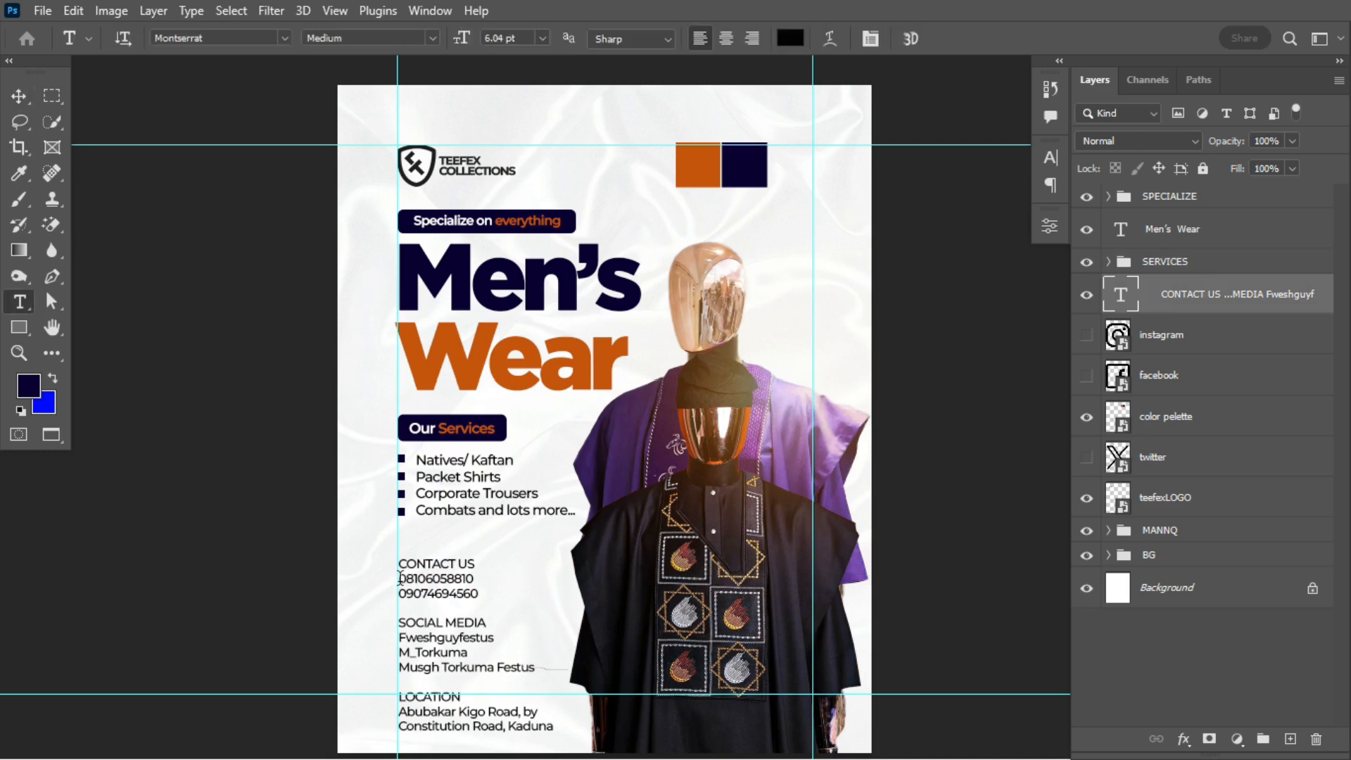
pyautogui.moveTo(400, 578); pyautogui.dragTo(482, 591)
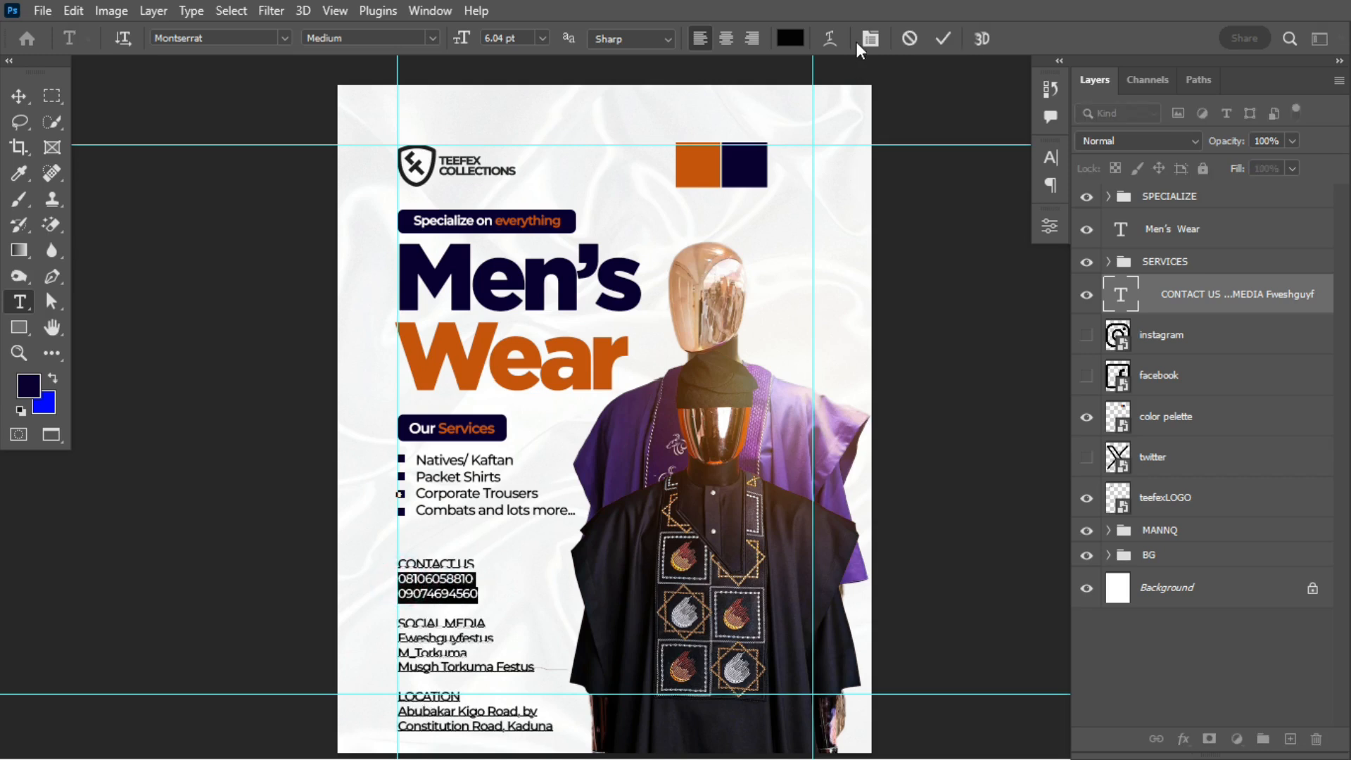
pyautogui.click(434, 38)
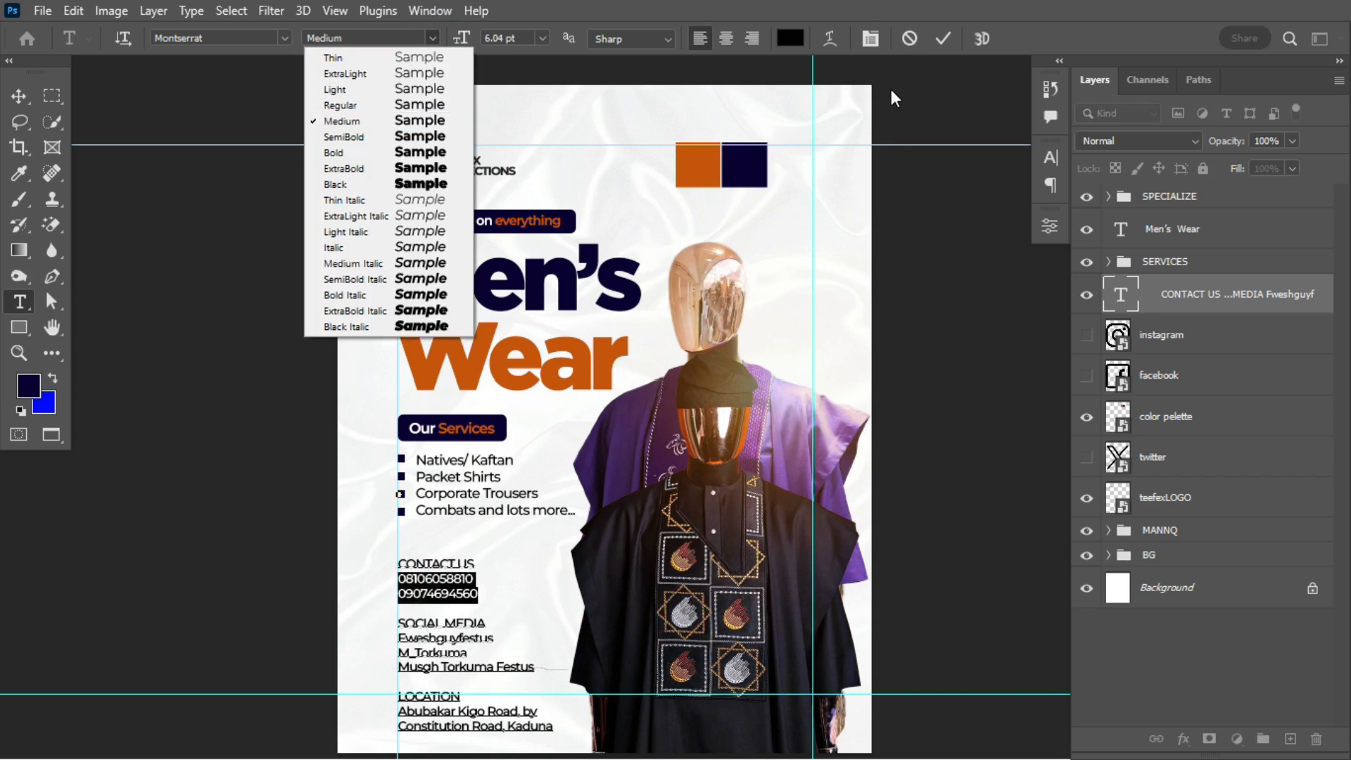
pyautogui.click(475, 556)
# Step: Set the CONTACT US heading to the Montserrat Light style and commit the text edit
pyautogui.moveTo(475, 556); pyautogui.dragTo(394, 555)
pyautogui.click(435, 38)
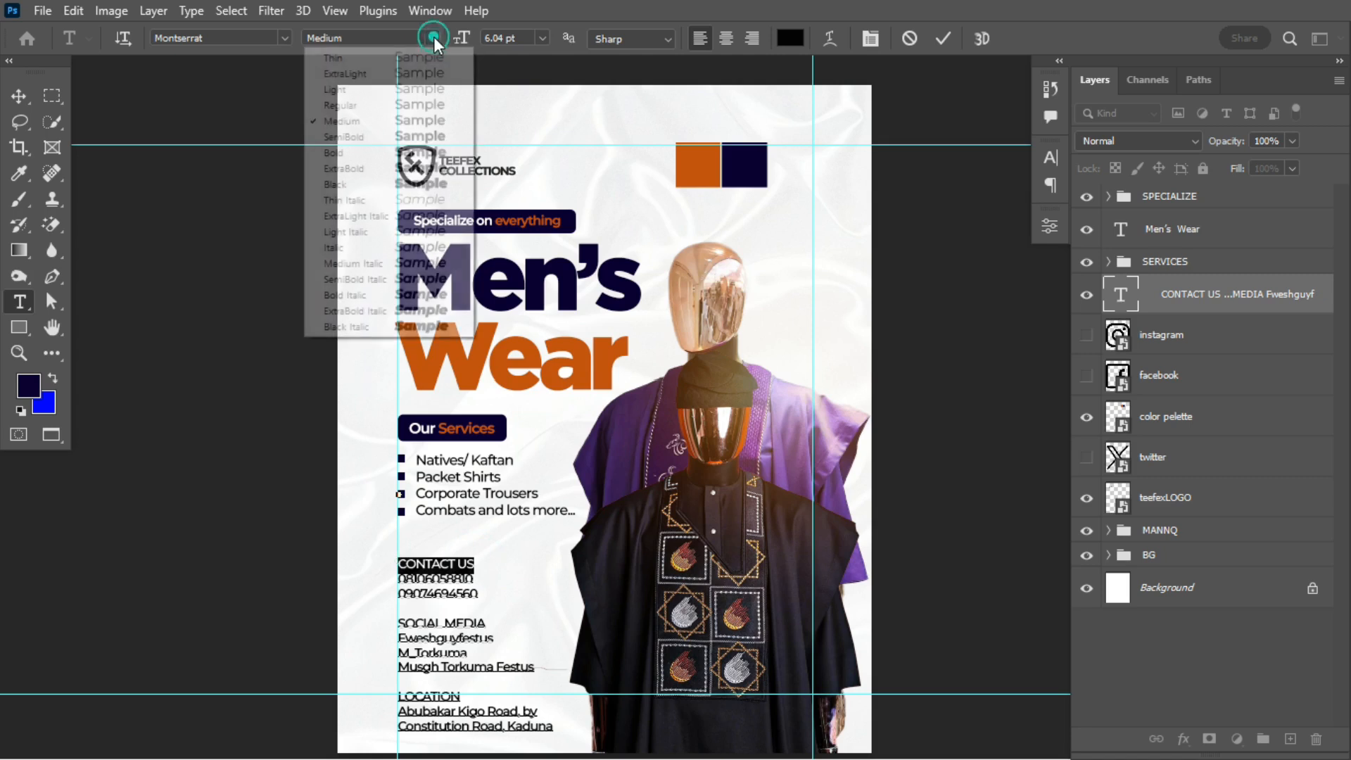
pyautogui.click(416, 90)
pyautogui.click(1050, 226)
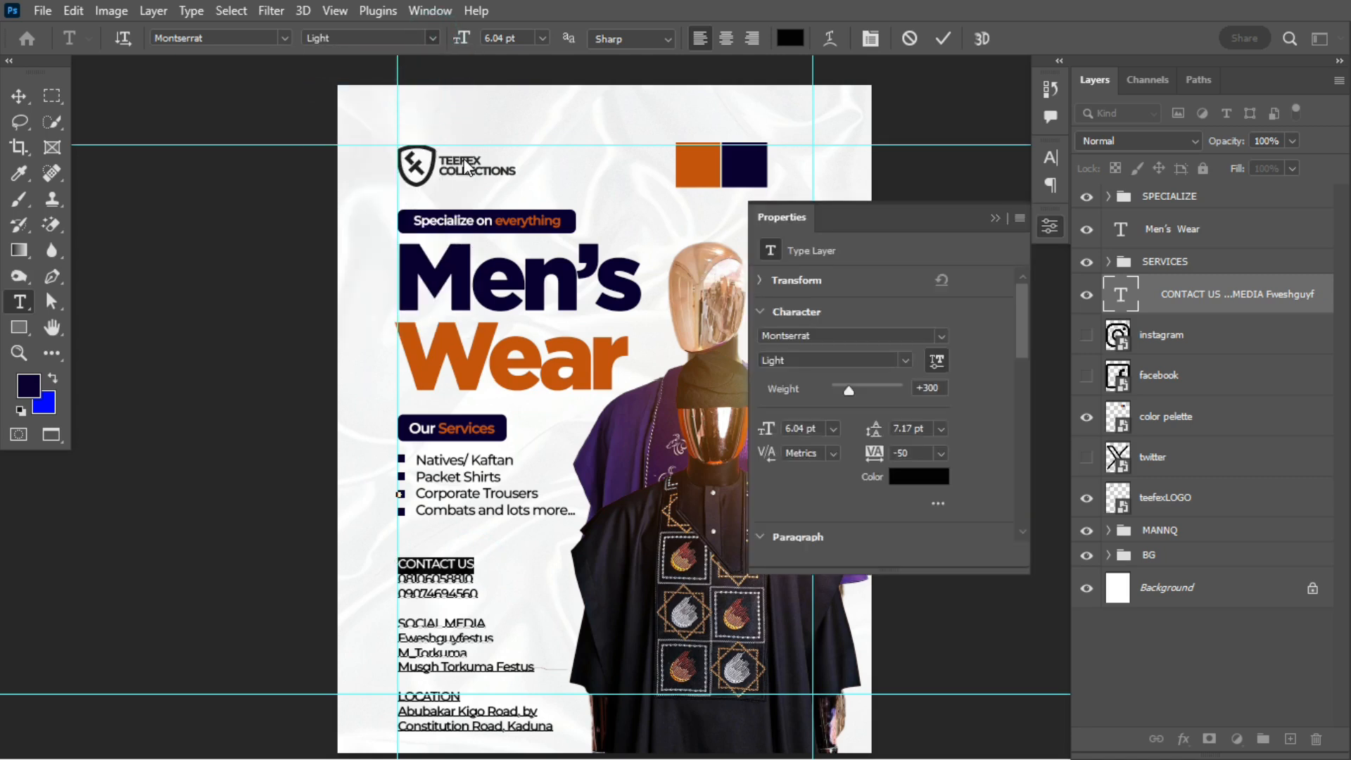
pyautogui.click(942, 38)
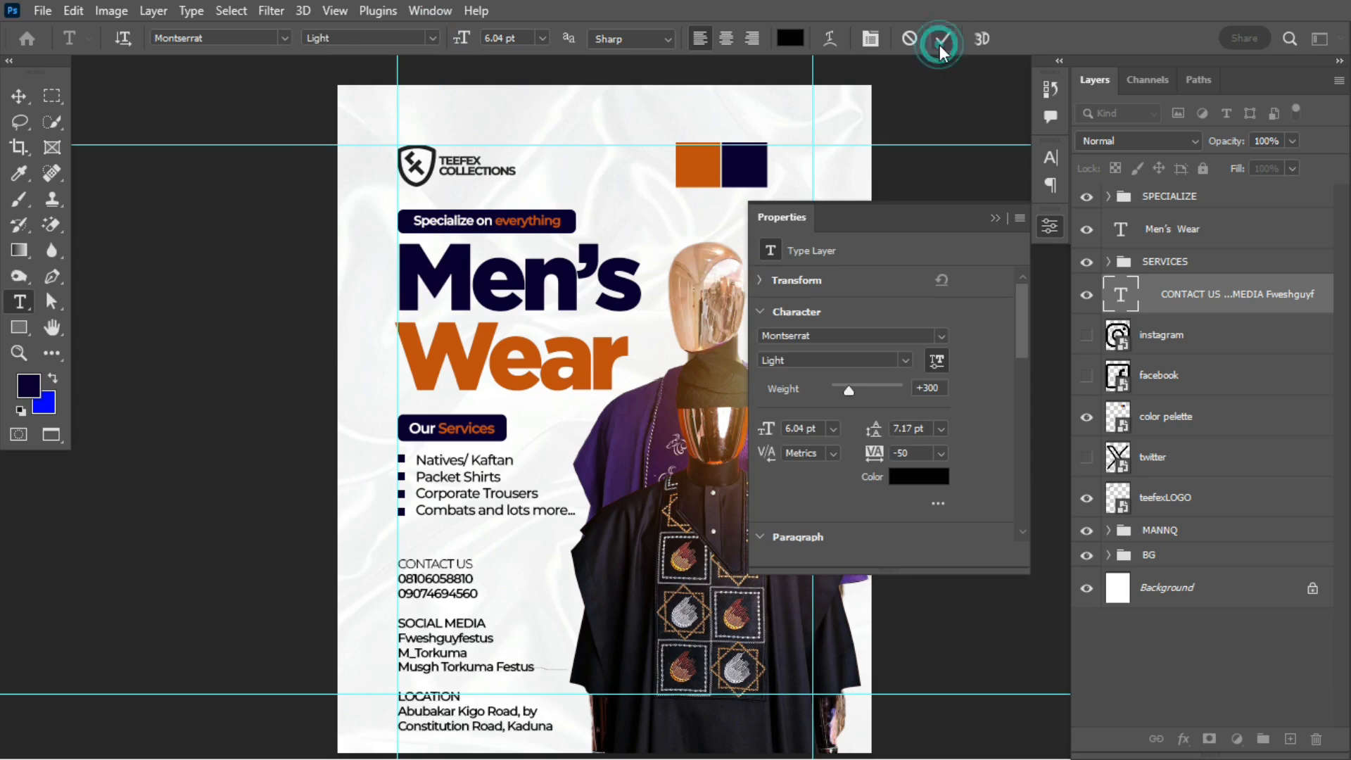
# Step: Set the SOCIAL MEDIA heading to the Montserrat Light style and commit the text edit
pyautogui.moveTo(486, 622); pyautogui.dragTo(399, 622)
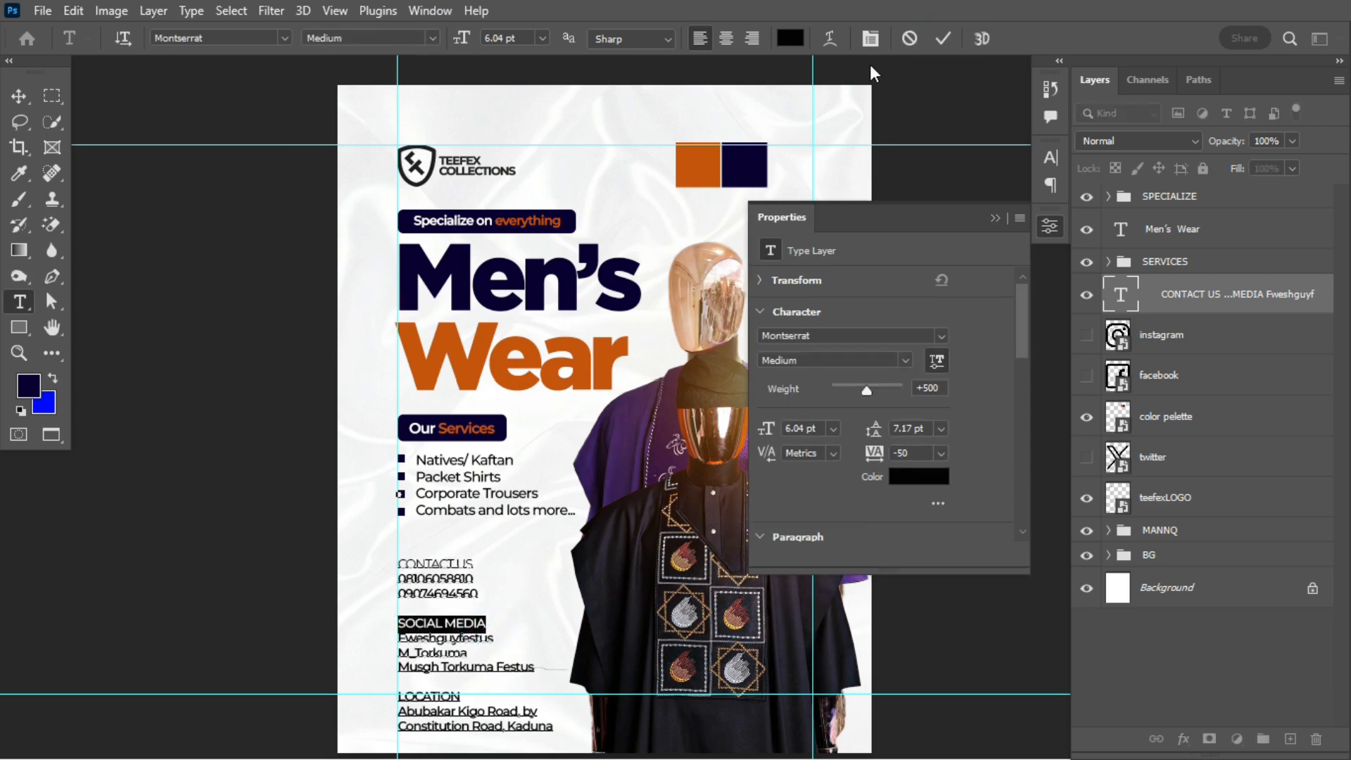
pyautogui.click(432, 39)
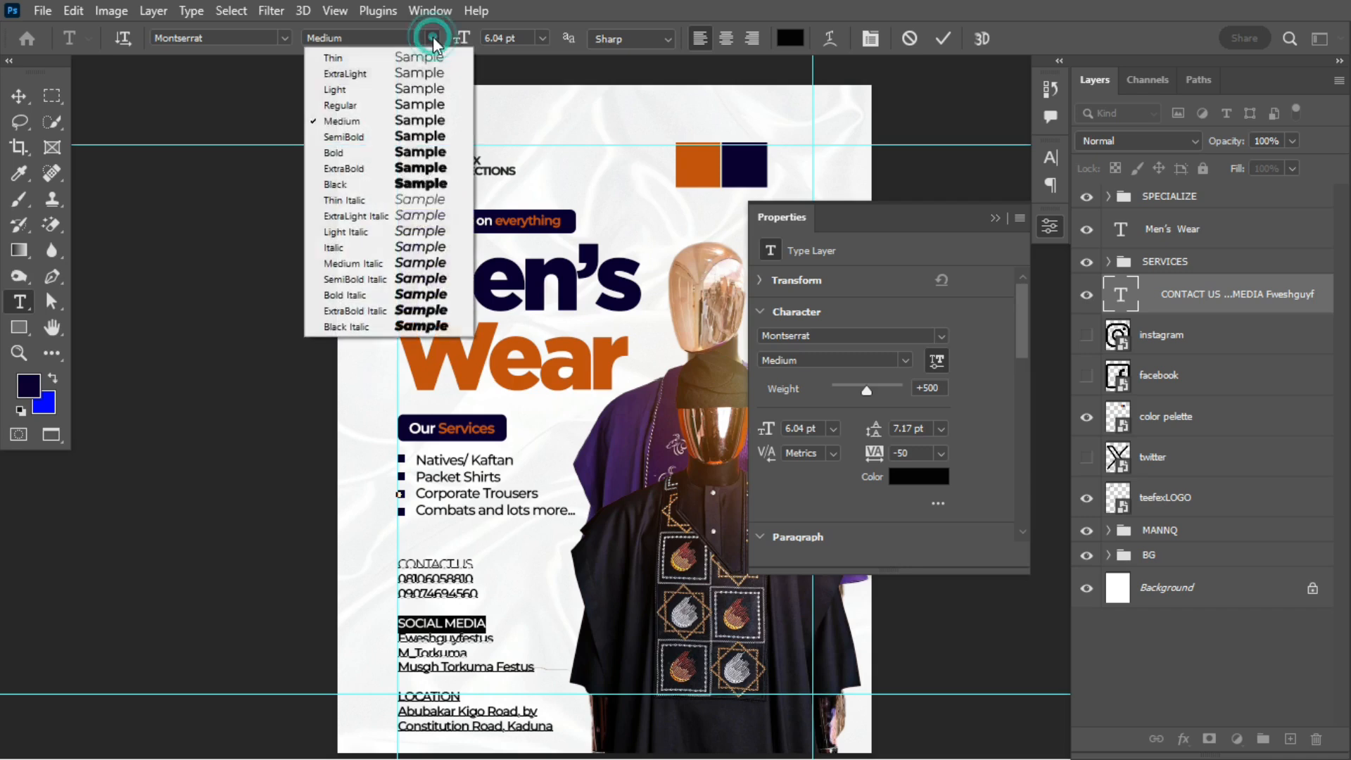
pyautogui.click(391, 90)
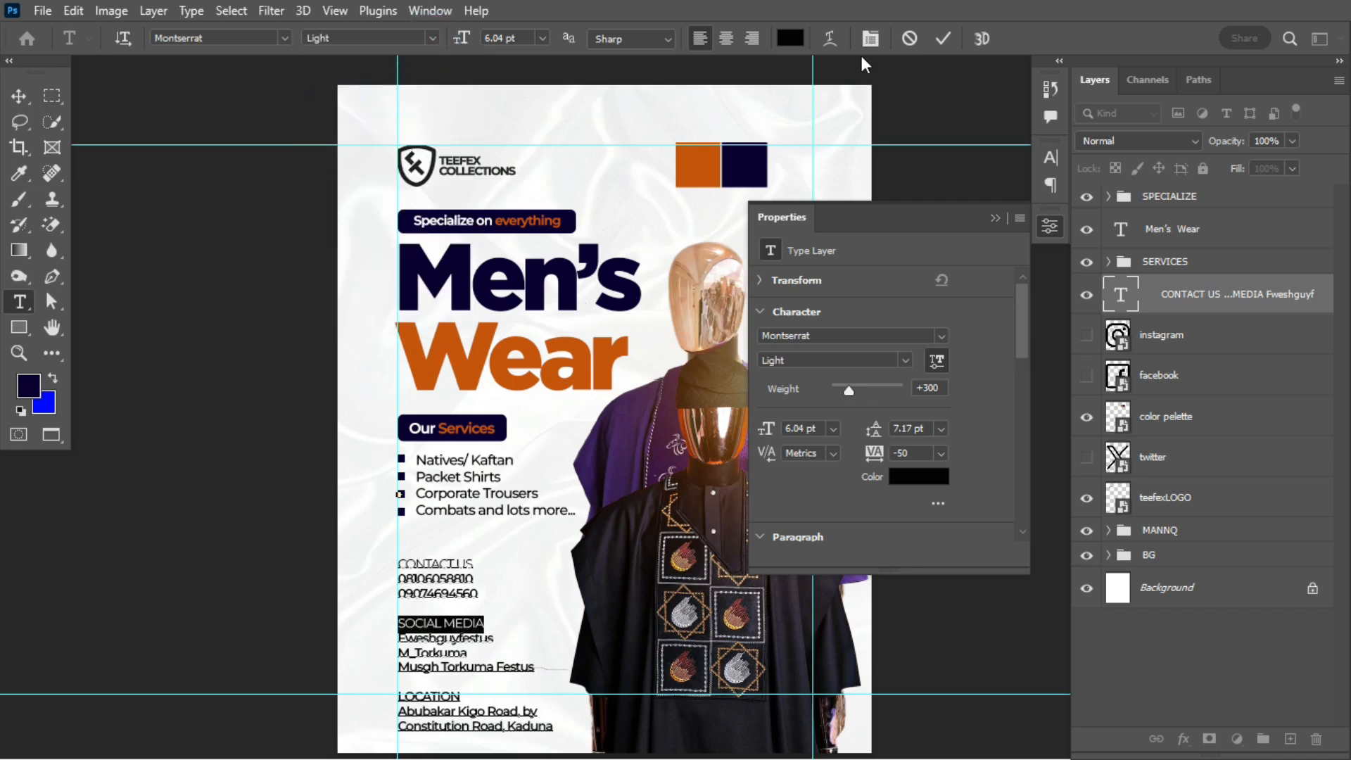
pyautogui.click(943, 39)
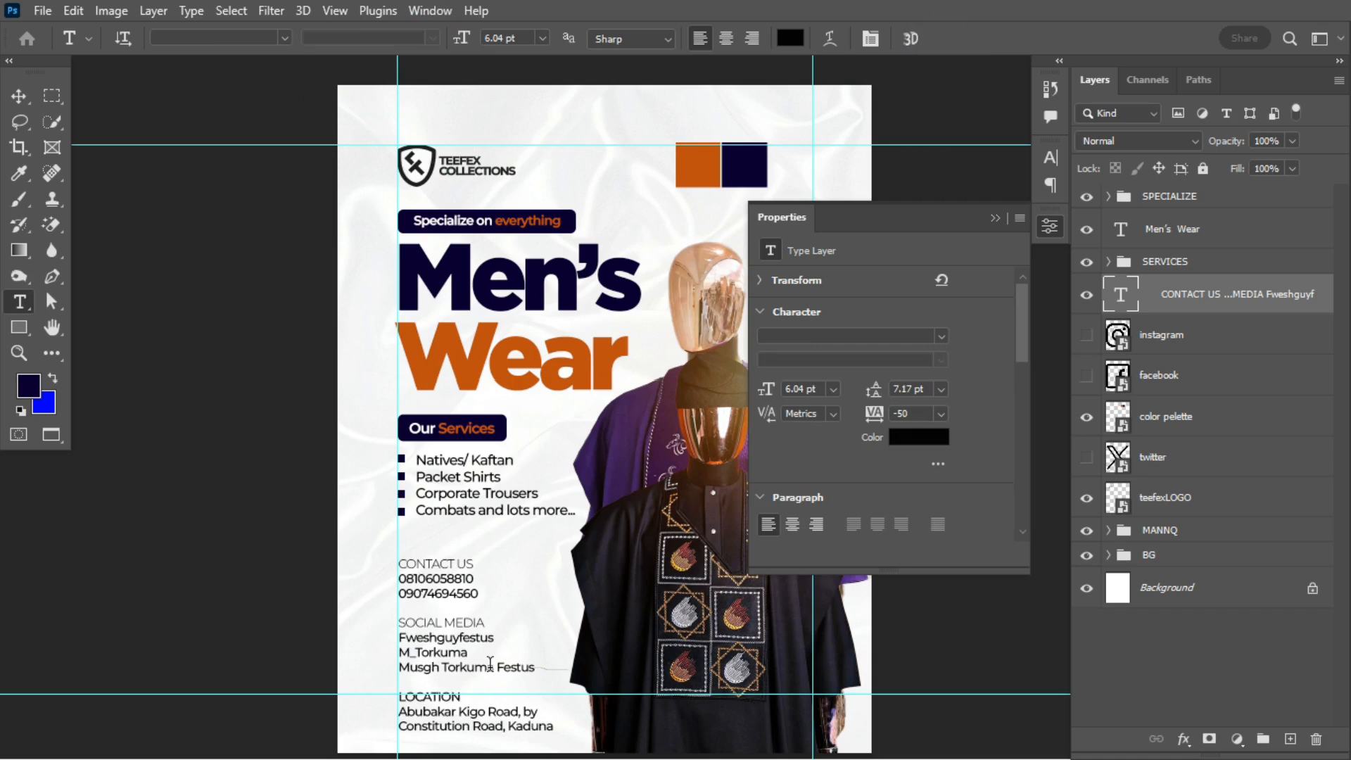
# Step: Set the LOCATION heading to the Montserrat Regular style and commit the text edit
pyautogui.moveTo(462, 697); pyautogui.dragTo(394, 697)
pyautogui.click(432, 38)
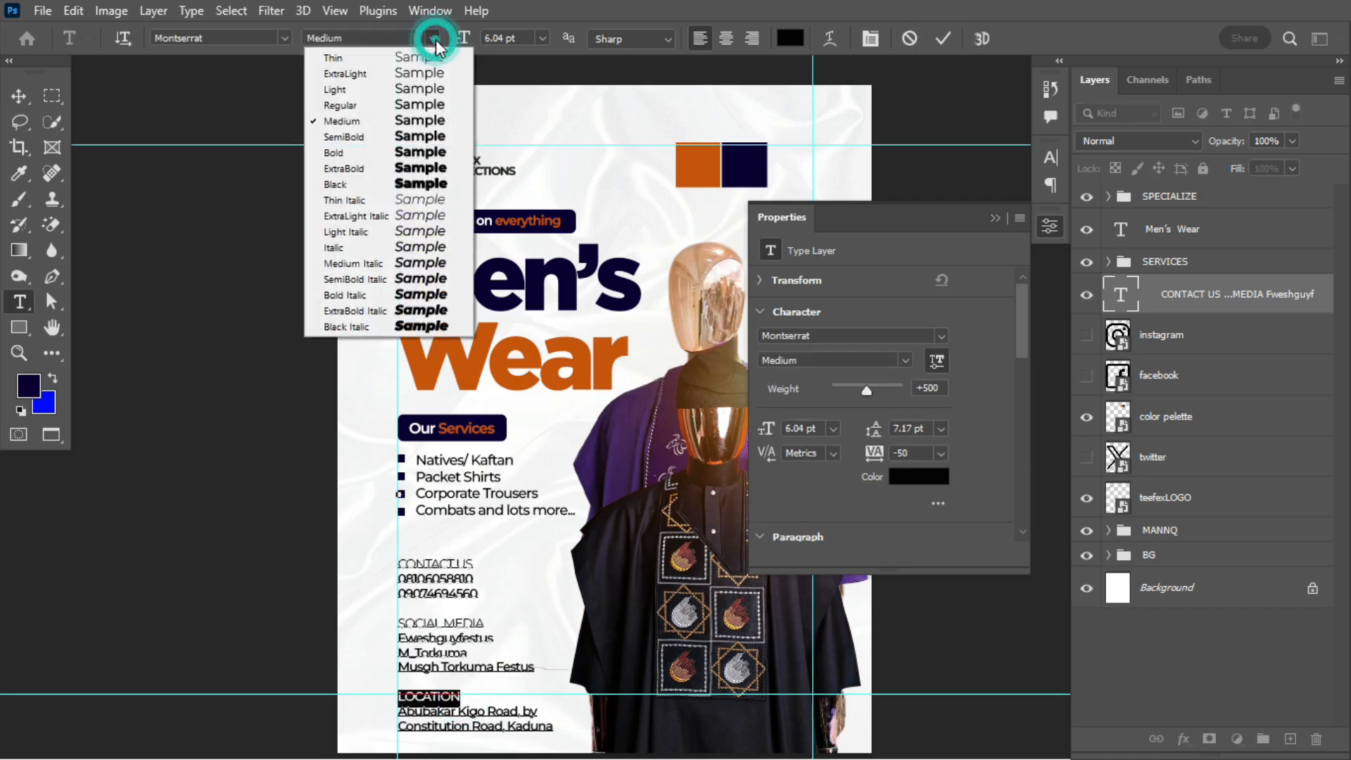
pyautogui.click(388, 105)
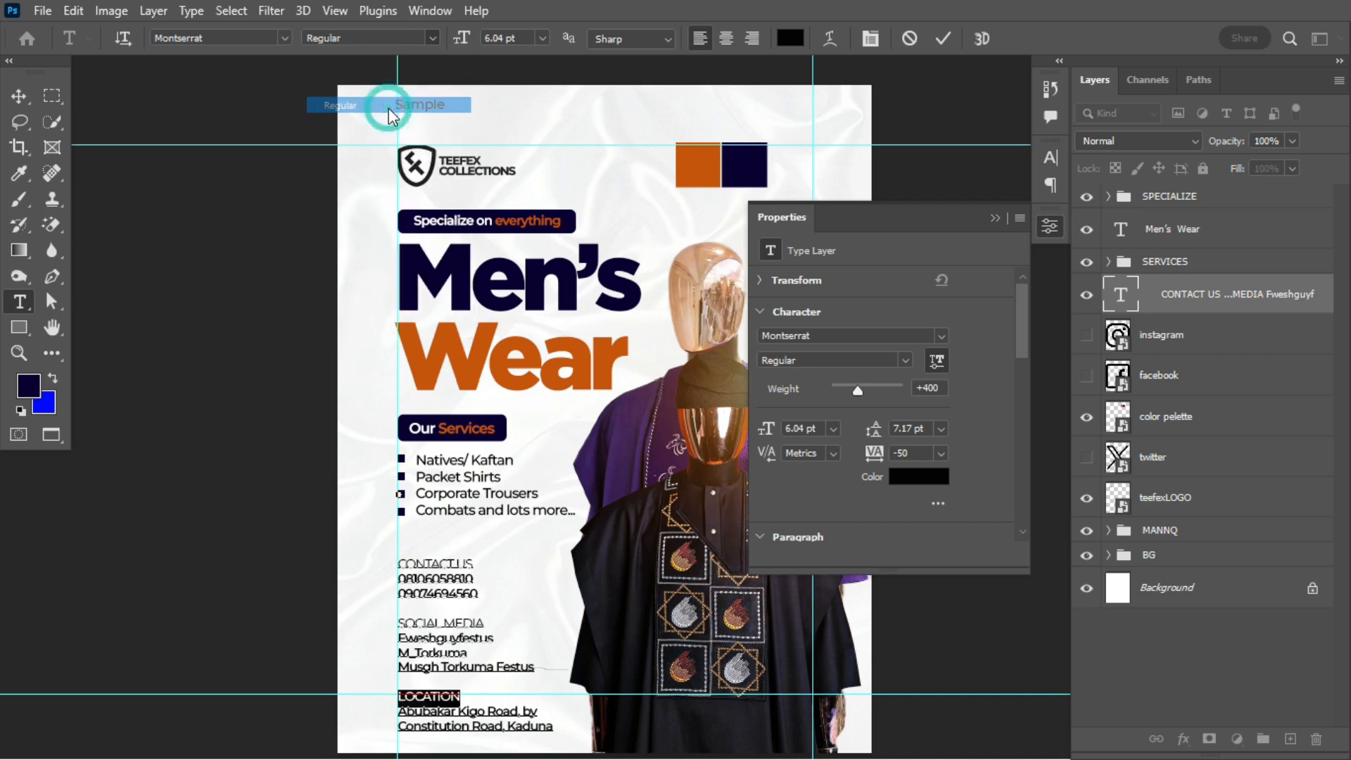
pyautogui.click(940, 38)
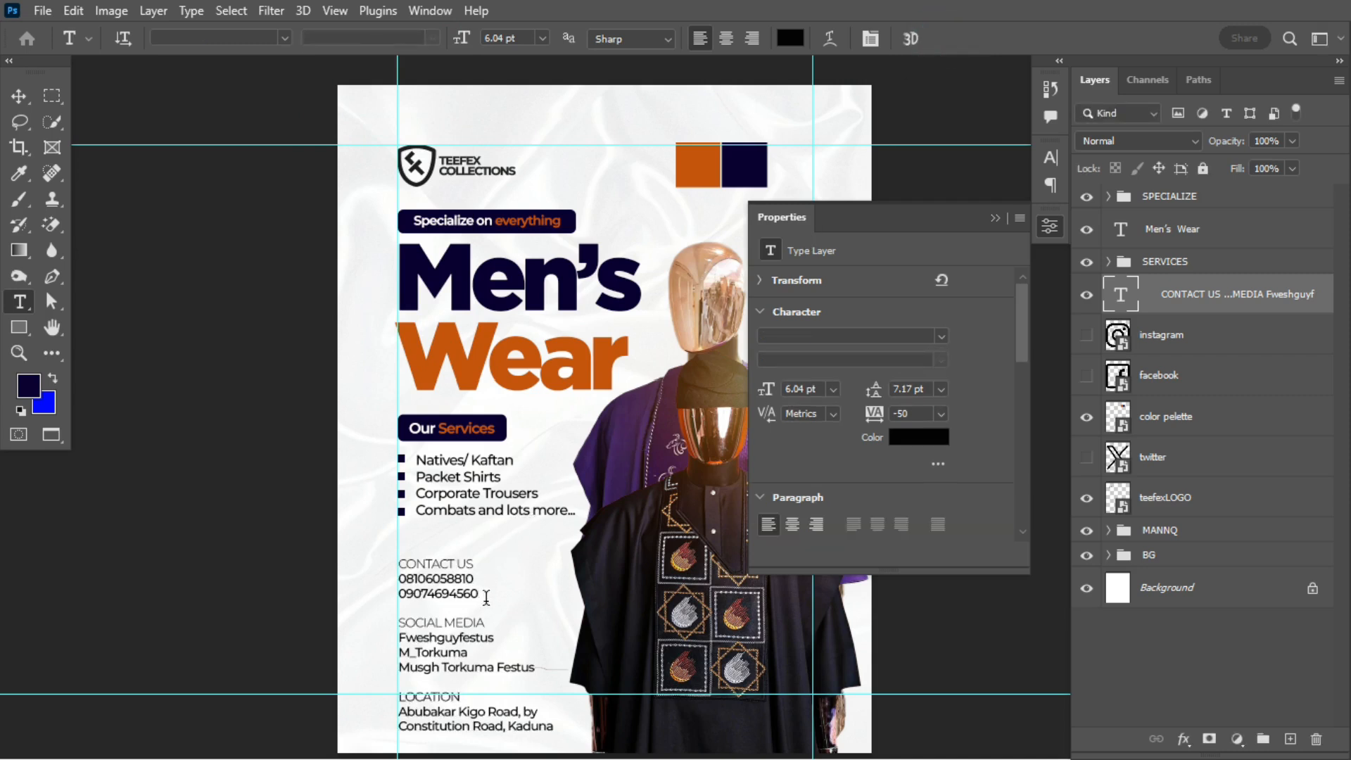
# Step: Set the font of the whole contact details text block to Gotham Medium
pyautogui.click(875, 336)
pyautogui.write('gotham')
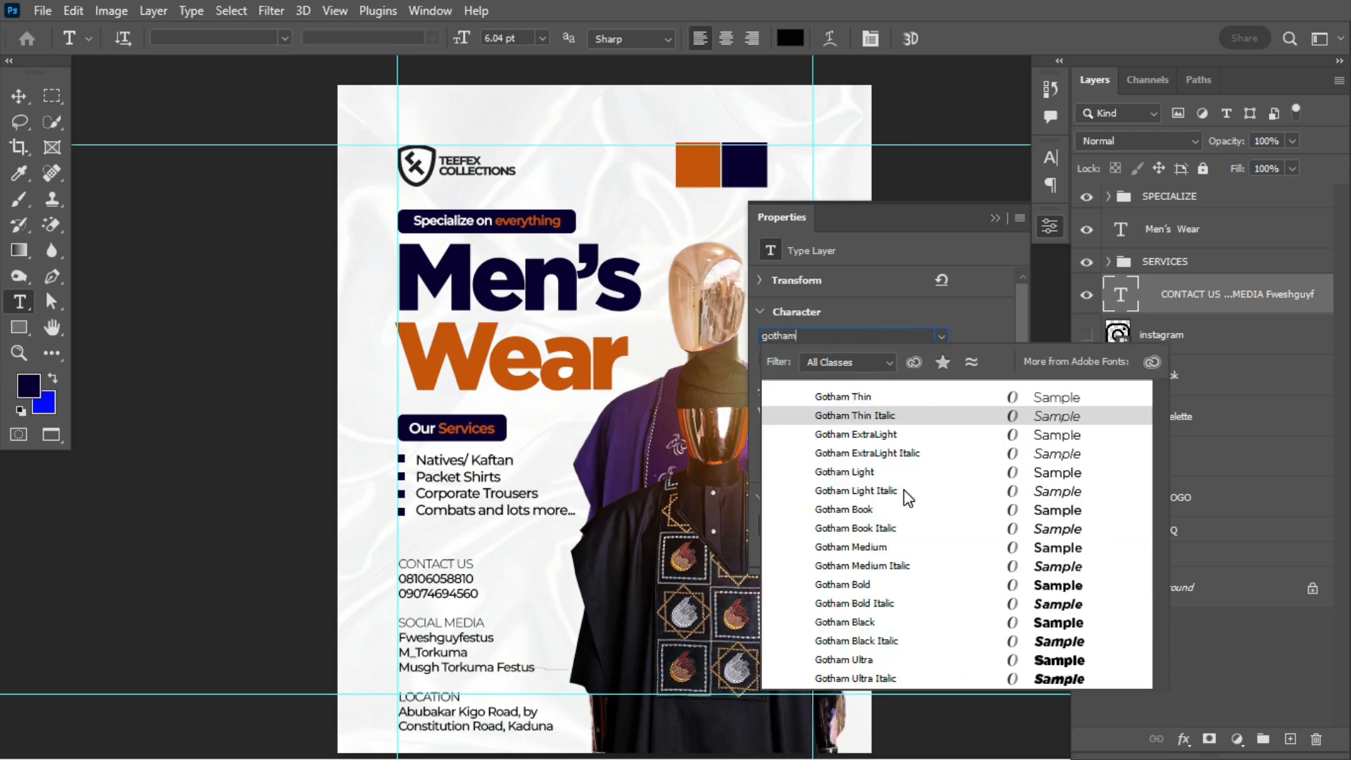
pyautogui.press('Return')
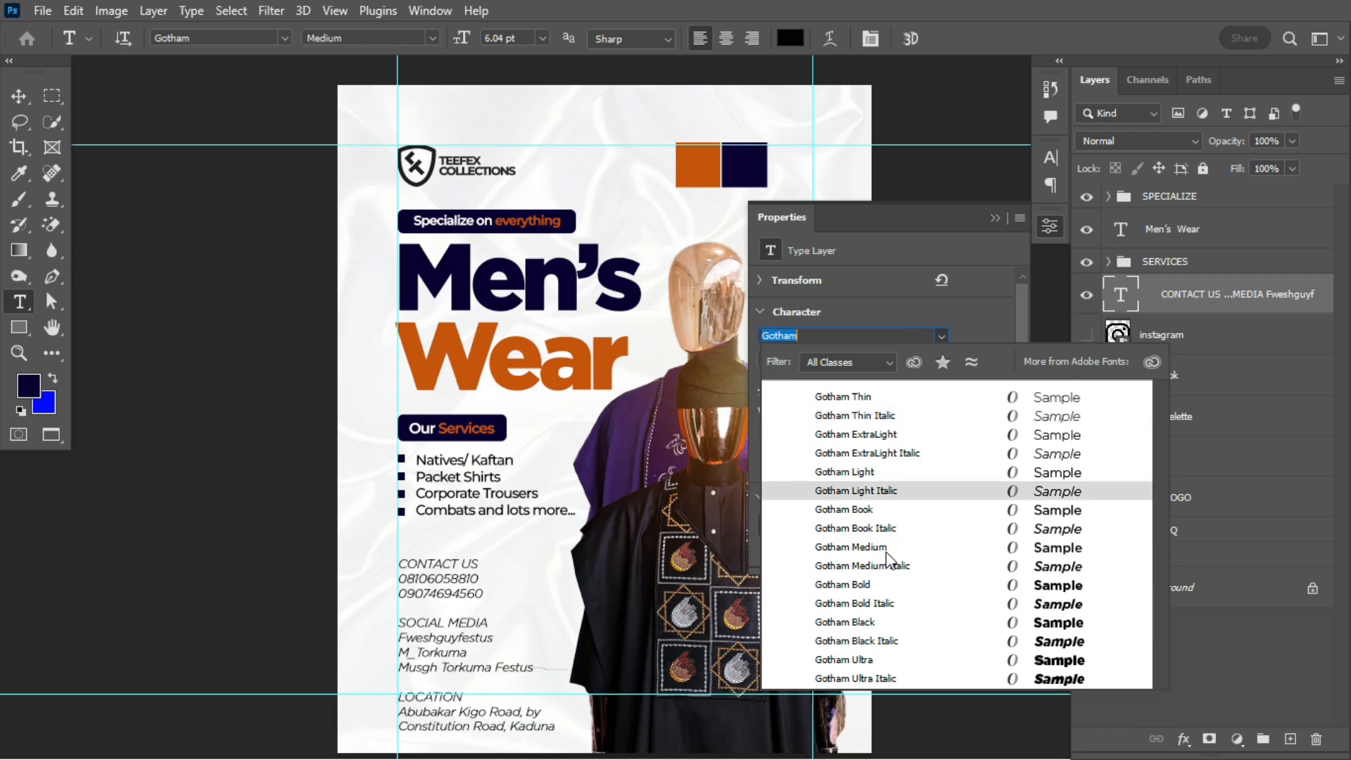
pyautogui.click(884, 552)
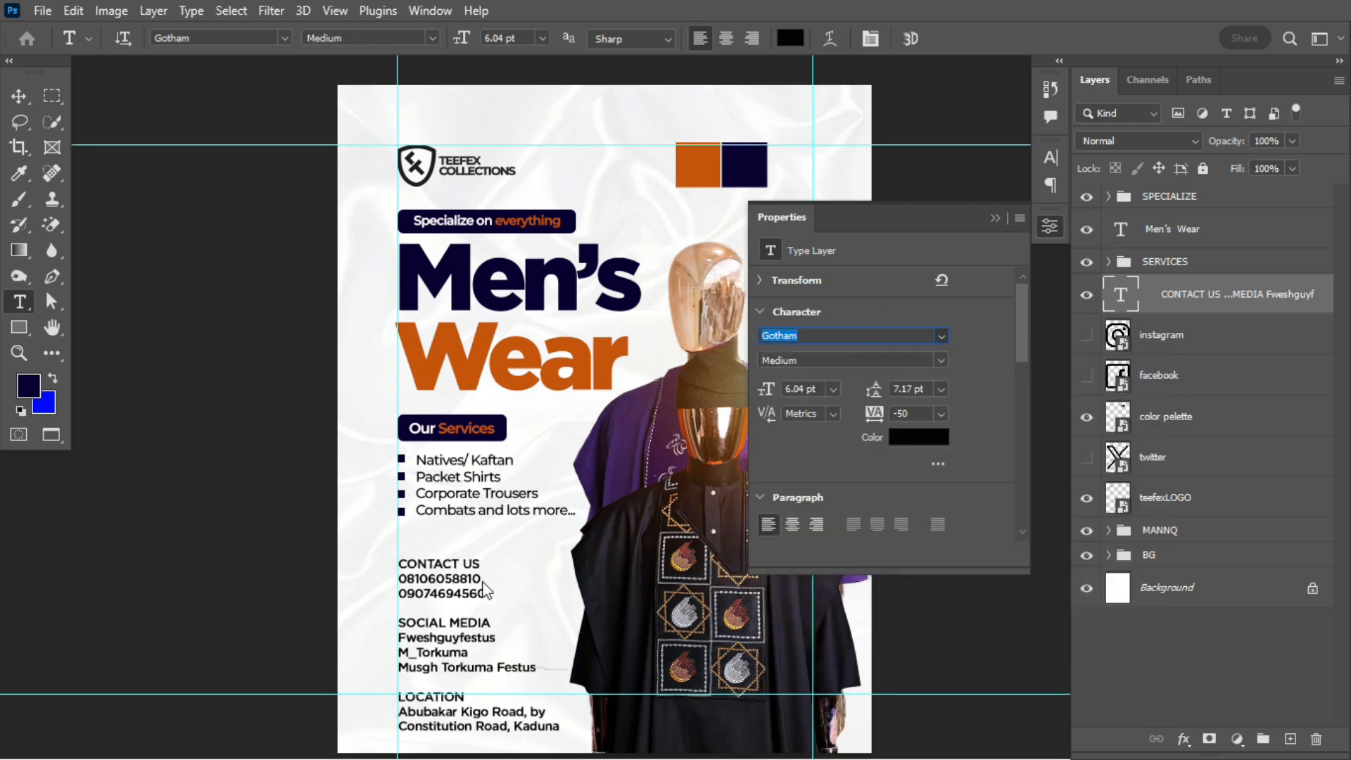
# Step: Set the CONTACT US, SOCIAL MEDIA and LOCATION headings to the Gotham Light style and commit the text edit
pyautogui.moveTo(401, 562); pyautogui.dragTo(482, 563)
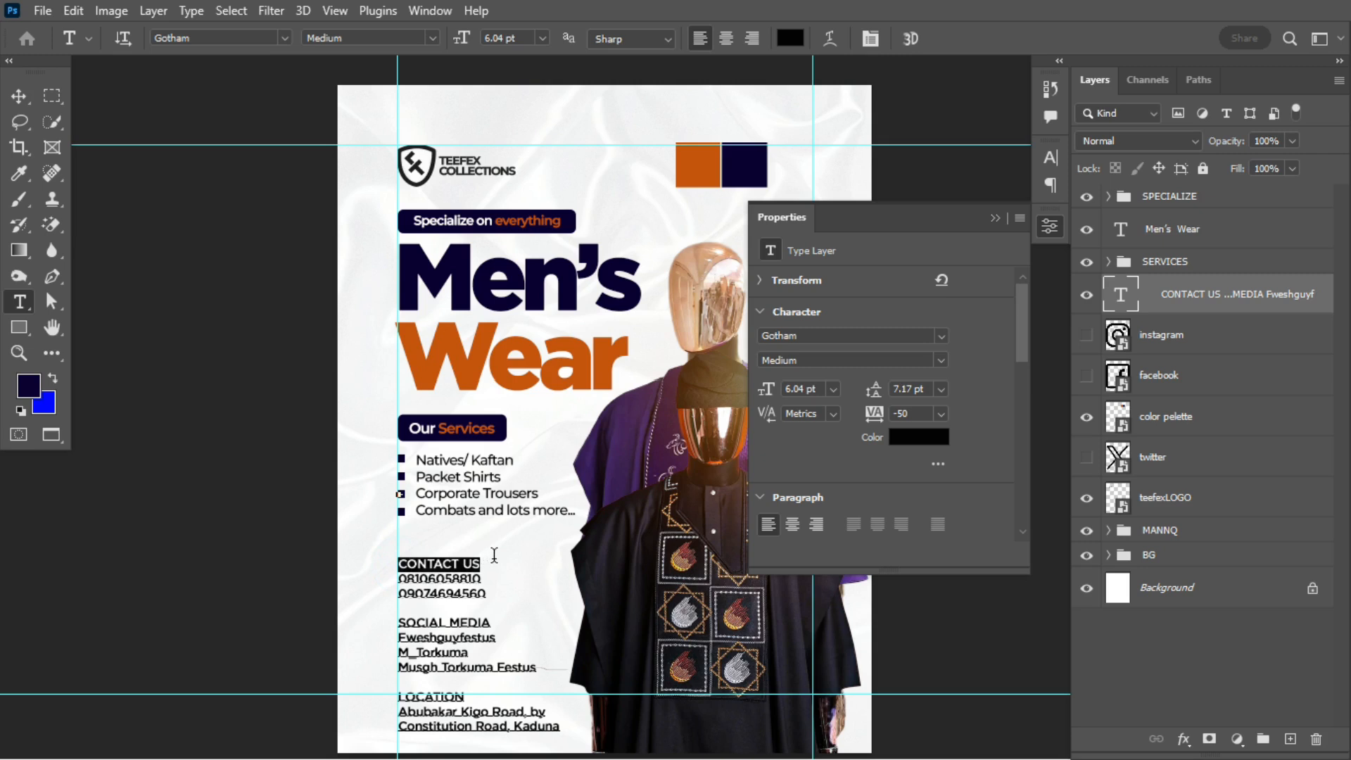
pyautogui.click(941, 361)
pyautogui.click(831, 444)
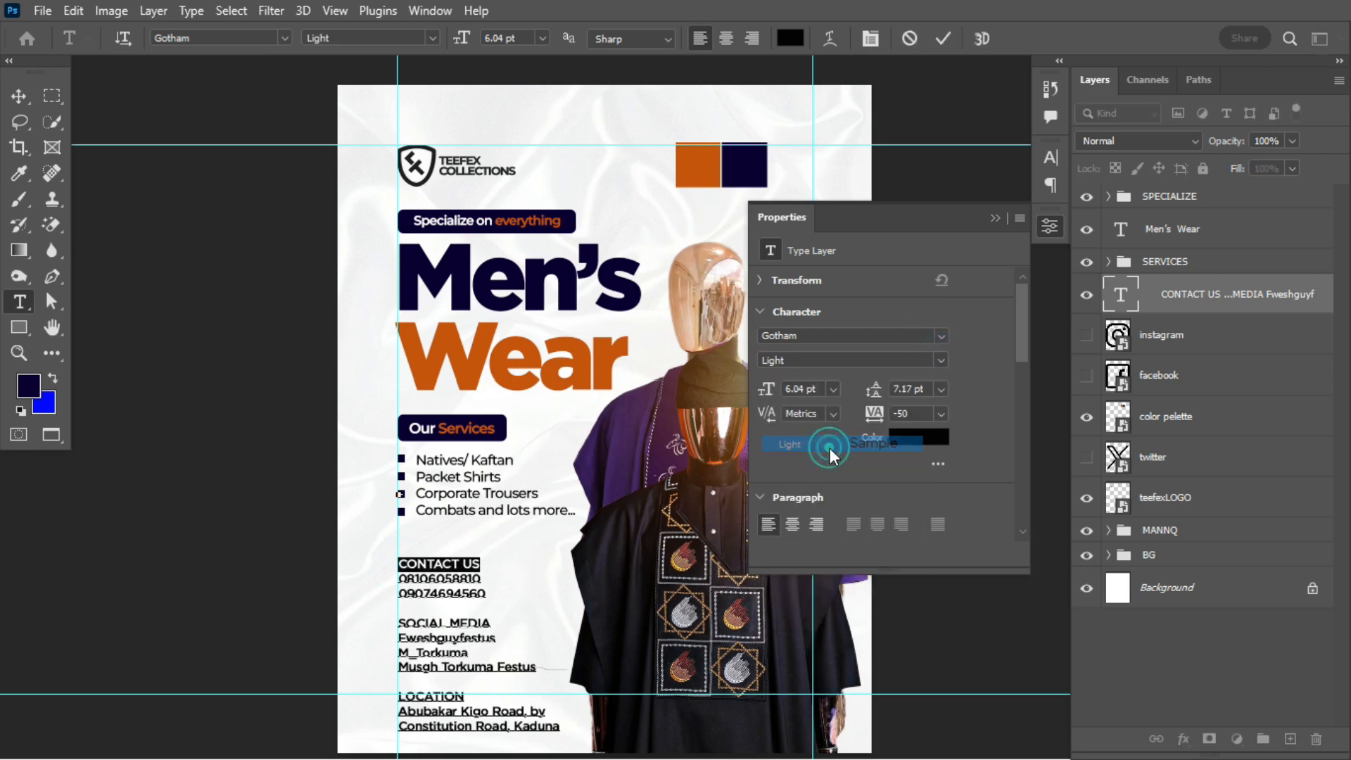
pyautogui.moveTo(399, 621); pyautogui.dragTo(489, 623)
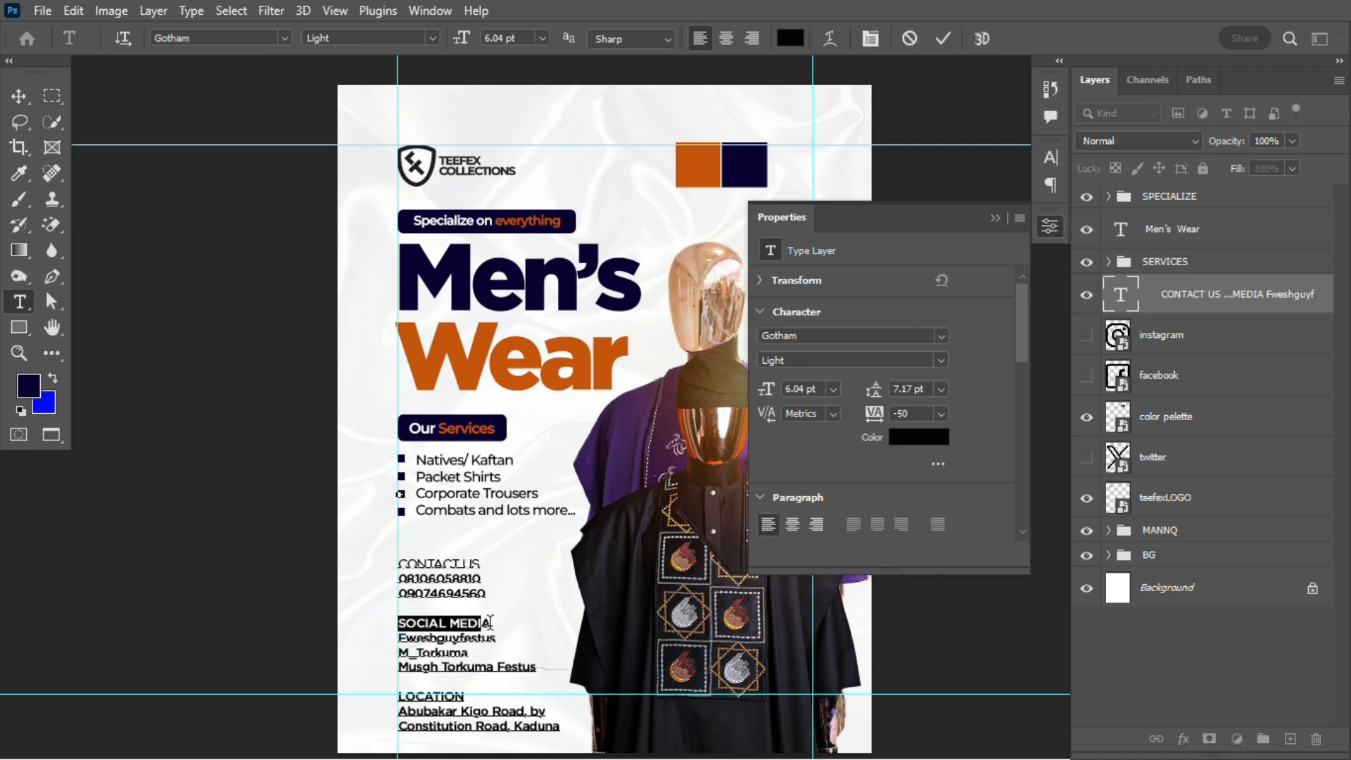
pyautogui.click(941, 360)
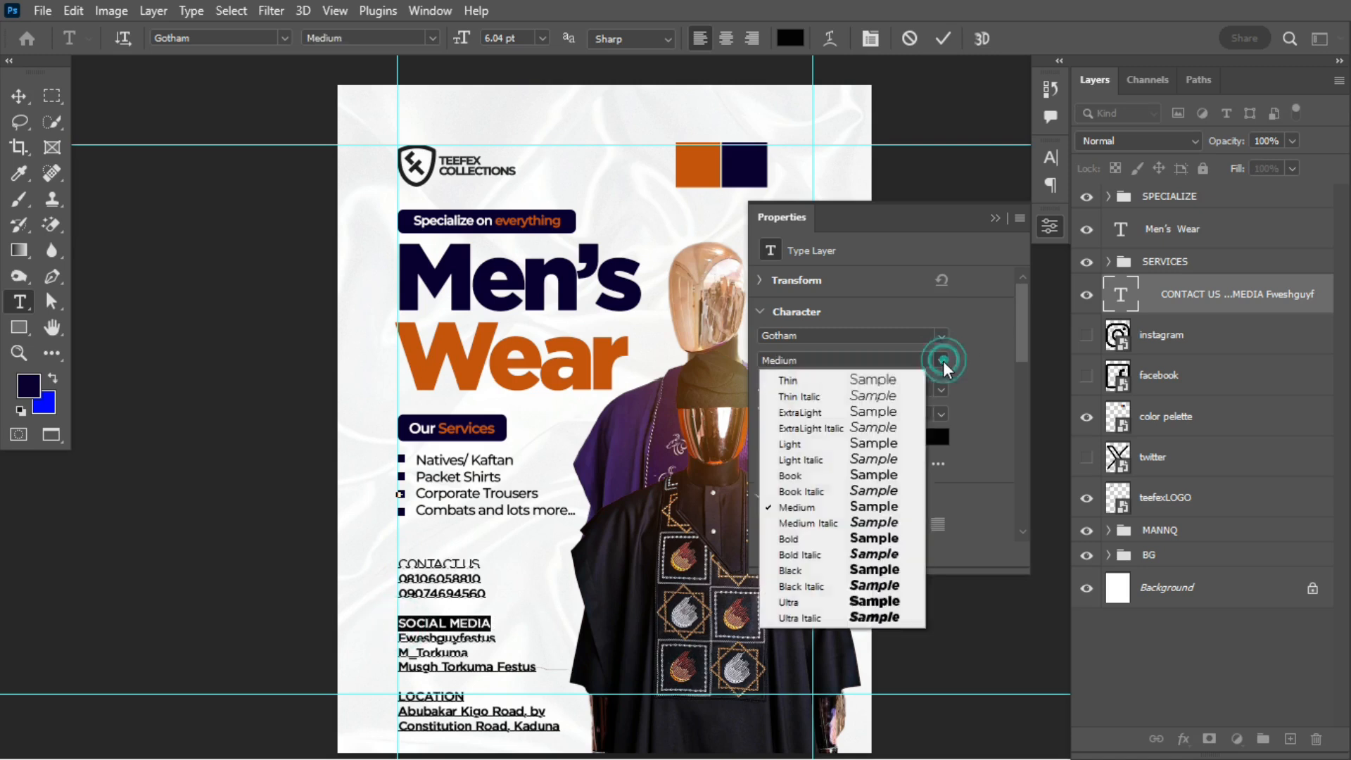
pyautogui.click(835, 446)
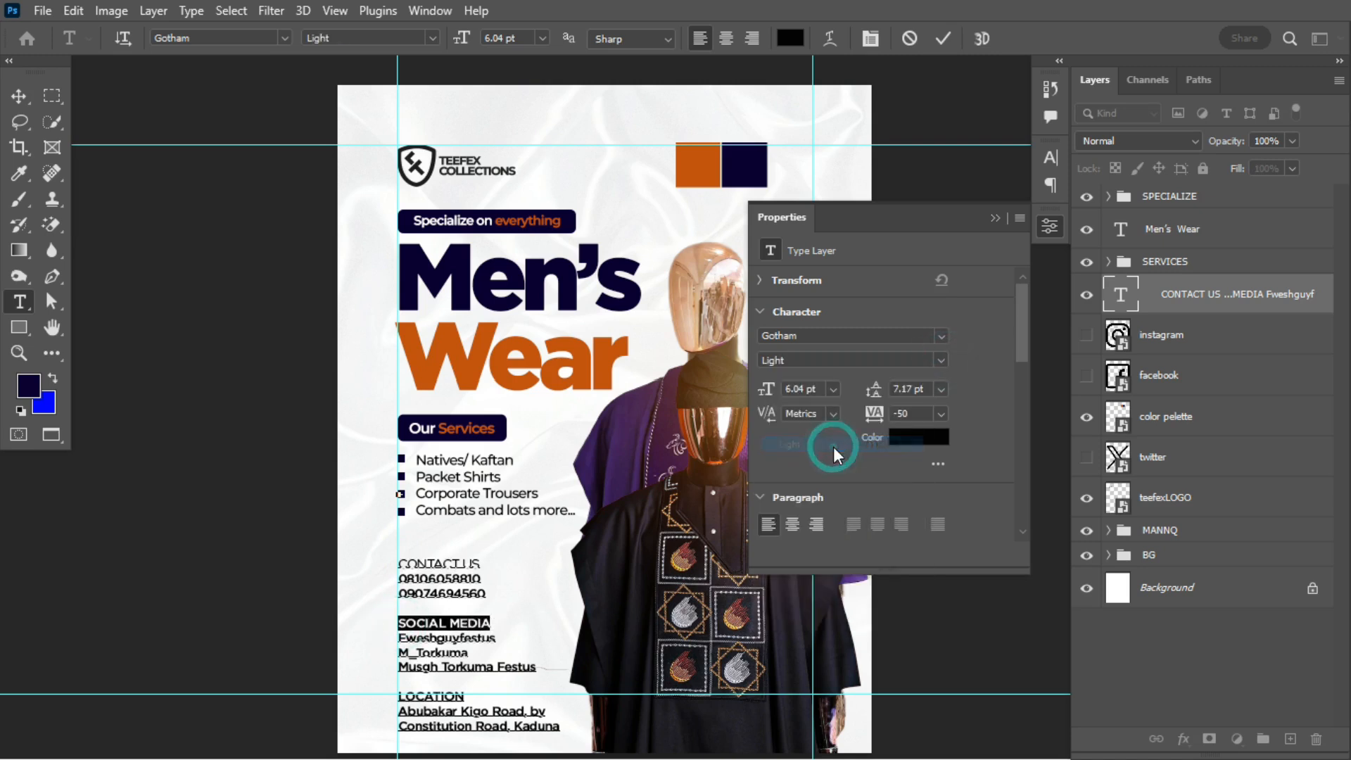
pyautogui.moveTo(398, 695); pyautogui.dragTo(466, 697)
pyautogui.click(941, 360)
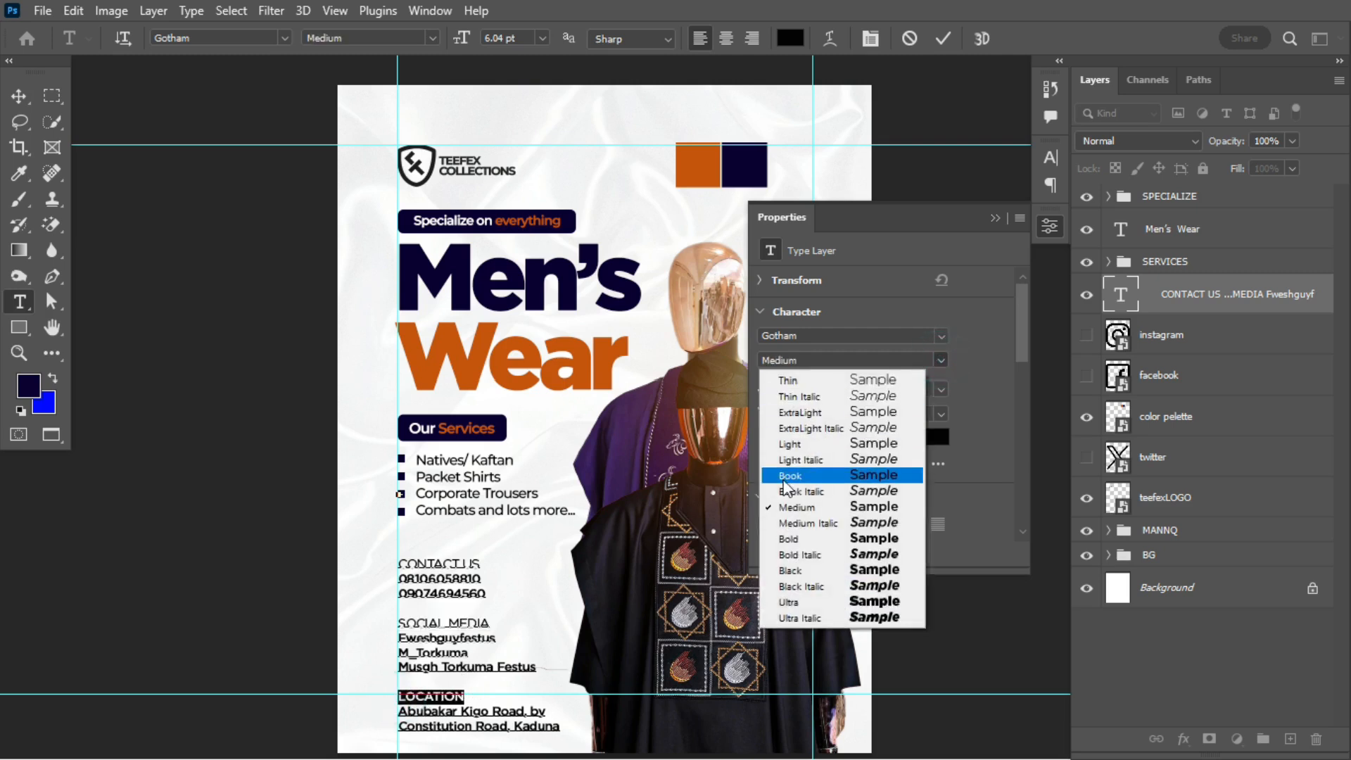
pyautogui.click(814, 449)
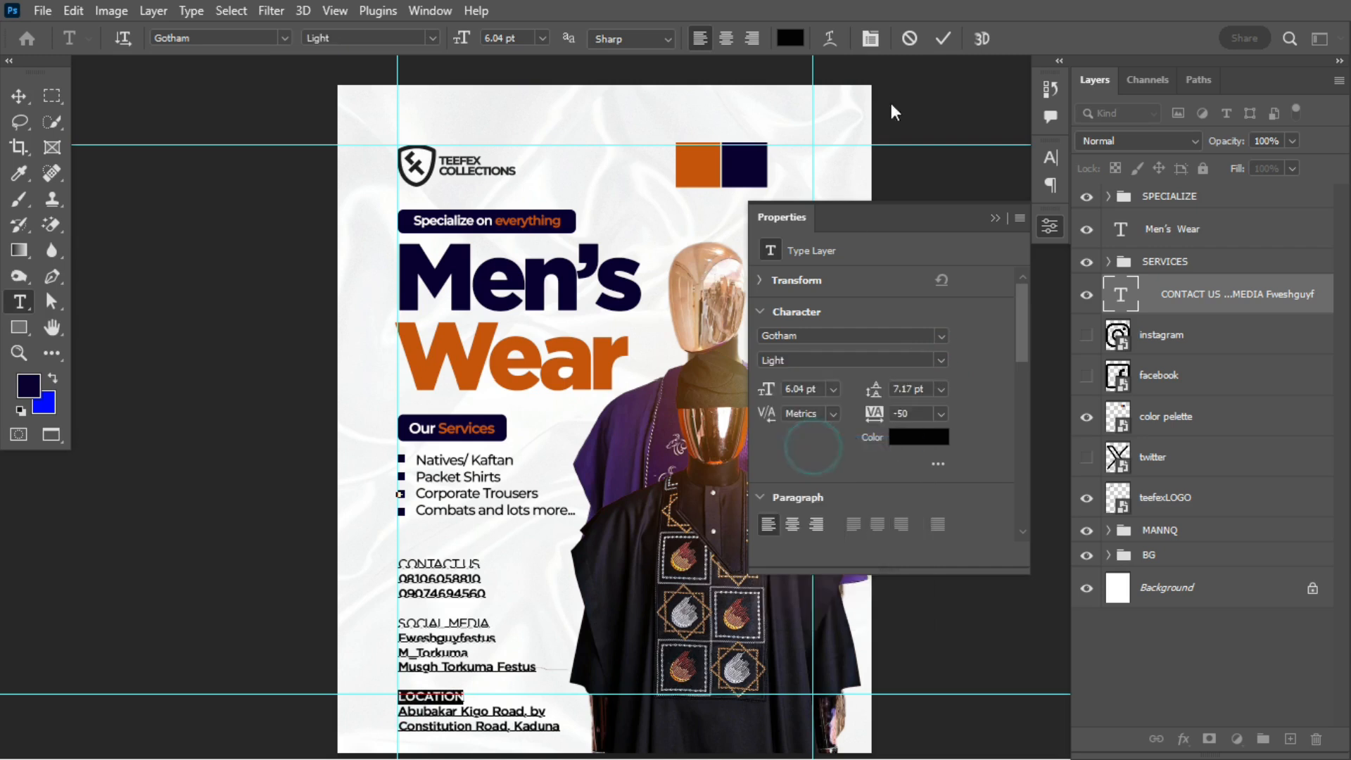
pyautogui.click(944, 39)
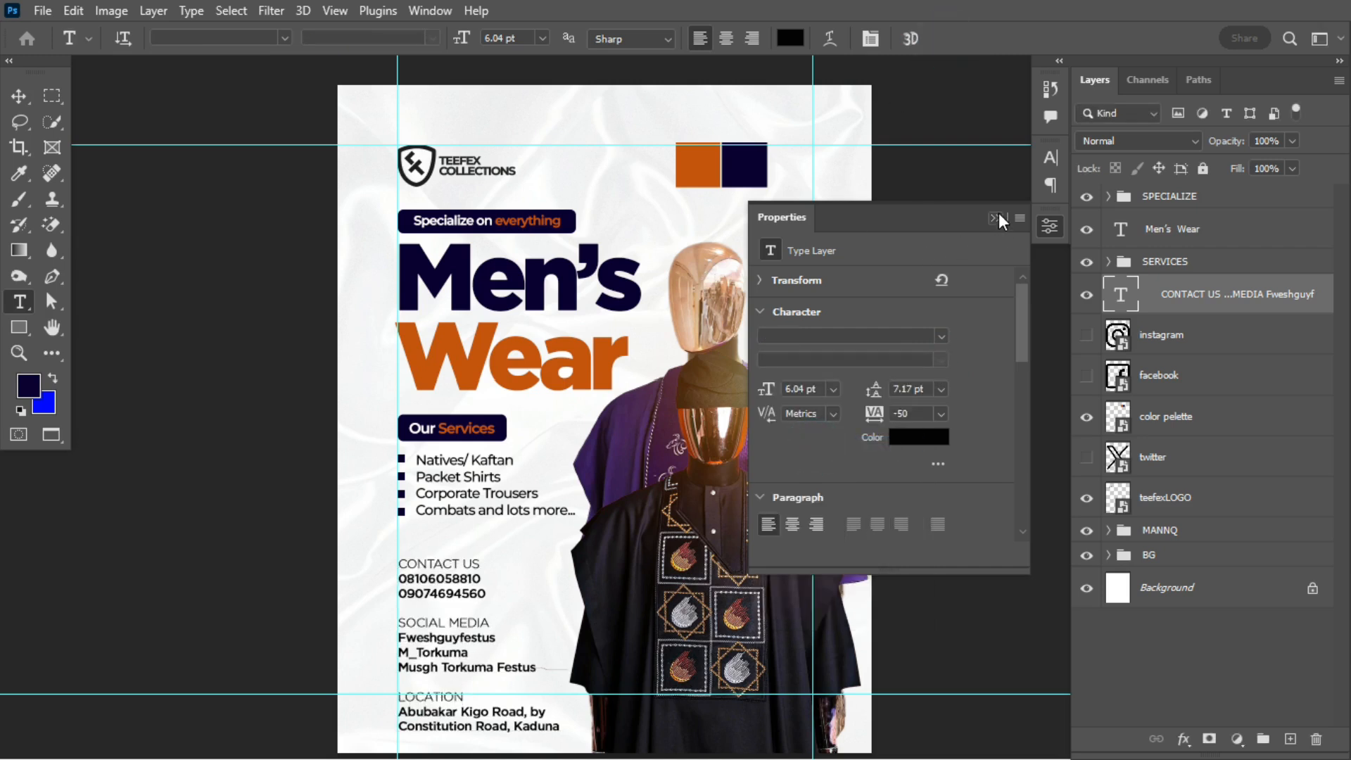
pyautogui.click(479, 563)
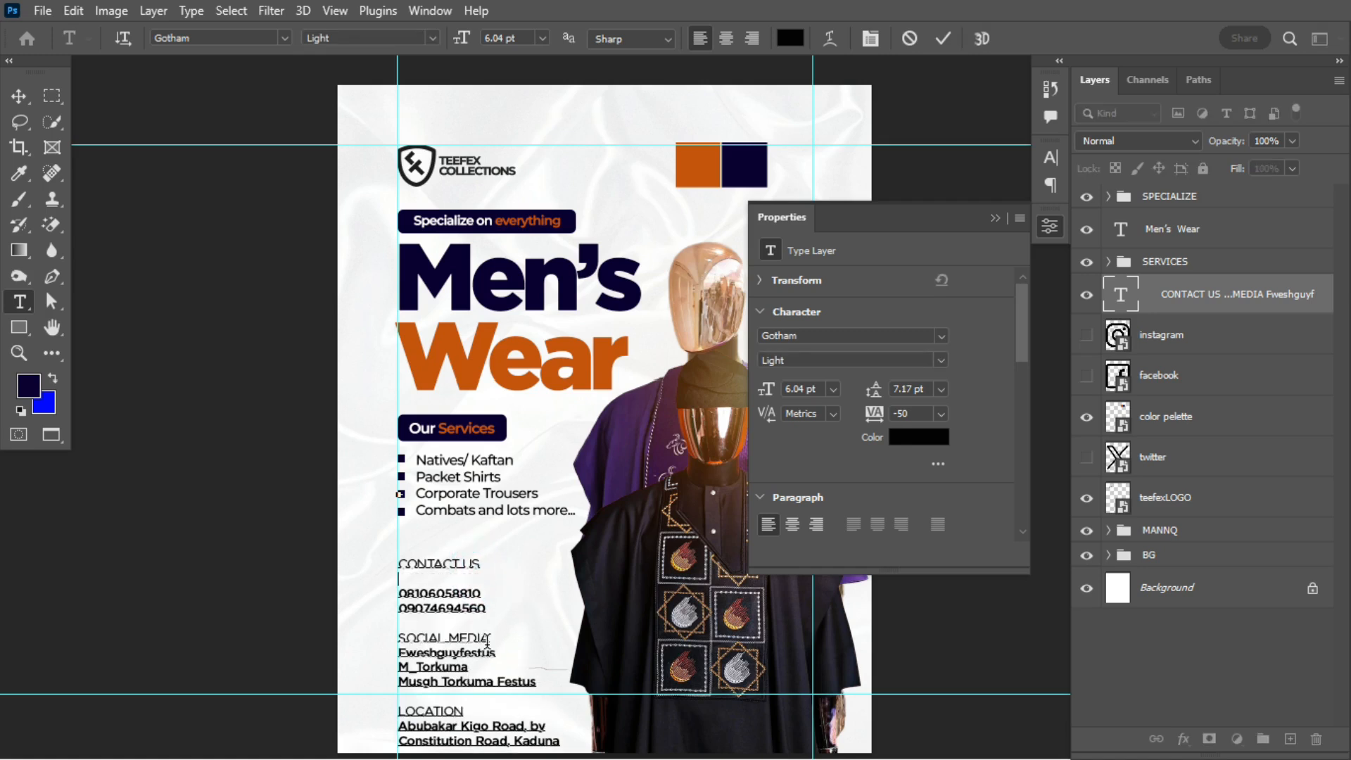
pyautogui.press('BackSpace')
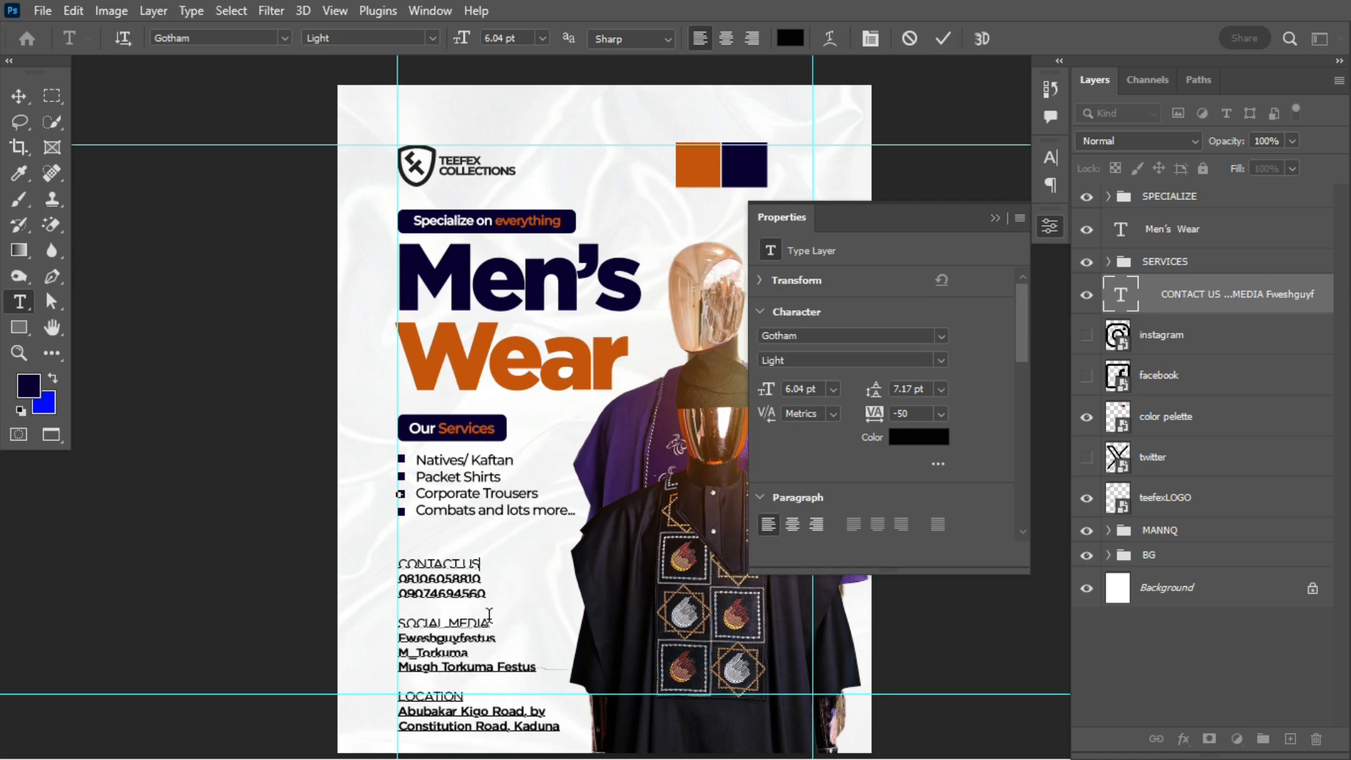
pyautogui.hotkey('ctrl', 'Return')
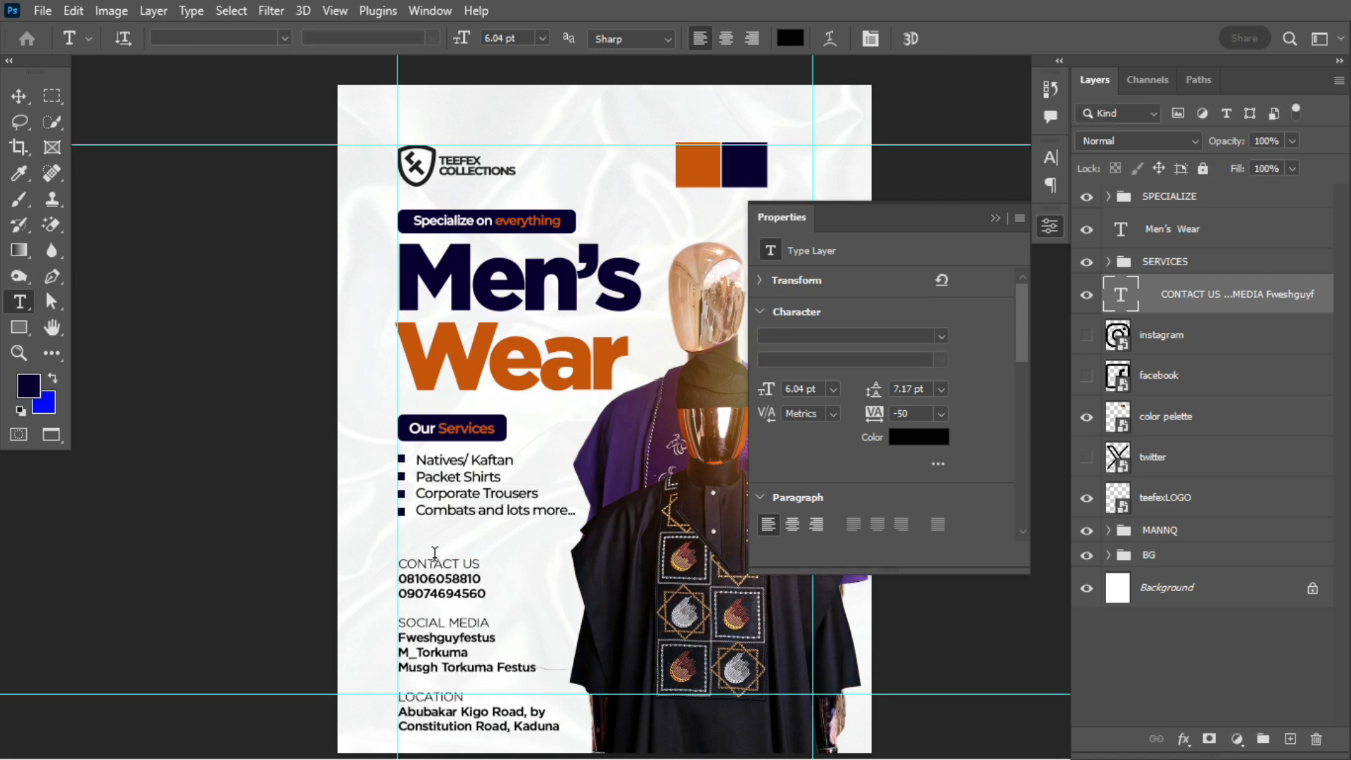
# Step: Delete the empty lines above the CONTACT US heading and commit the text edit
pyautogui.click(401, 563)
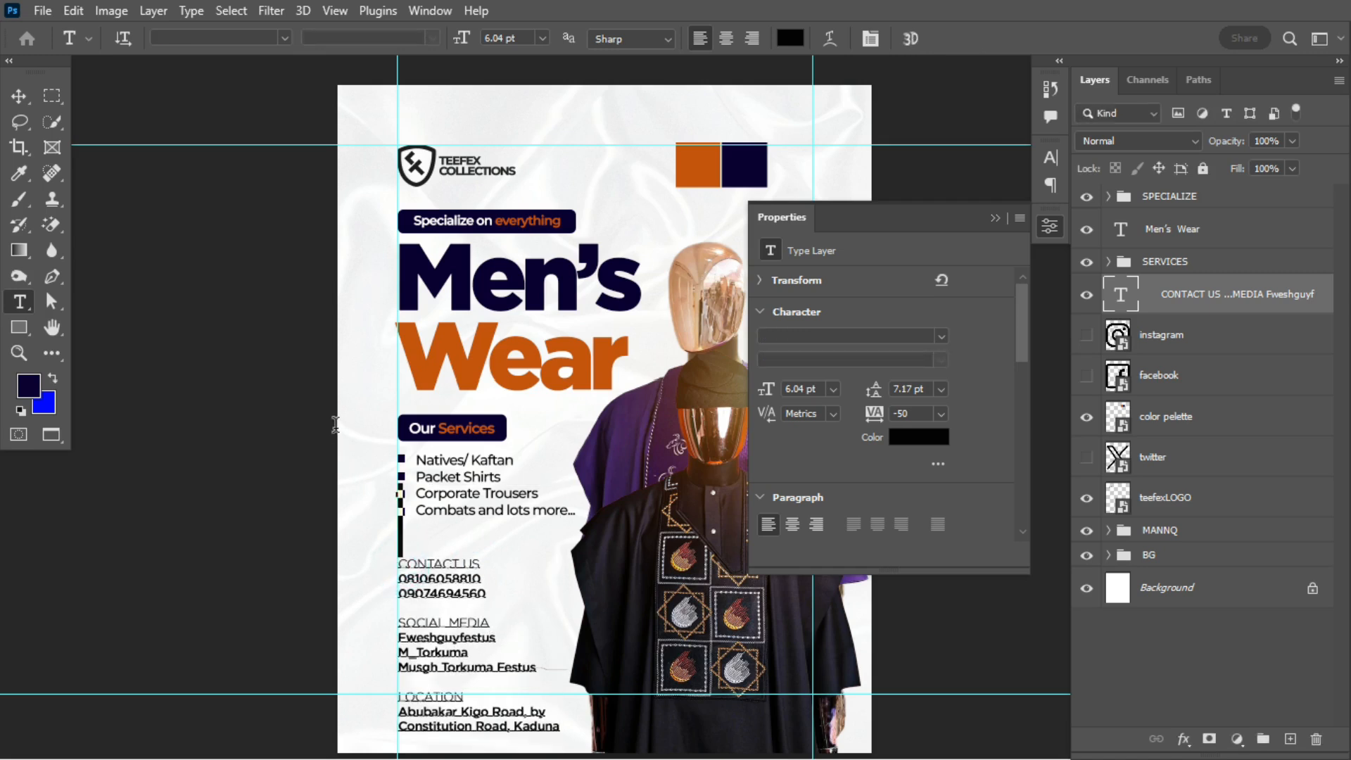
pyautogui.press('BackSpace')
pyautogui.press('BackSpace')
pyautogui.press('BackSpace')
pyautogui.press('BackSpace')
pyautogui.press('BackSpace')
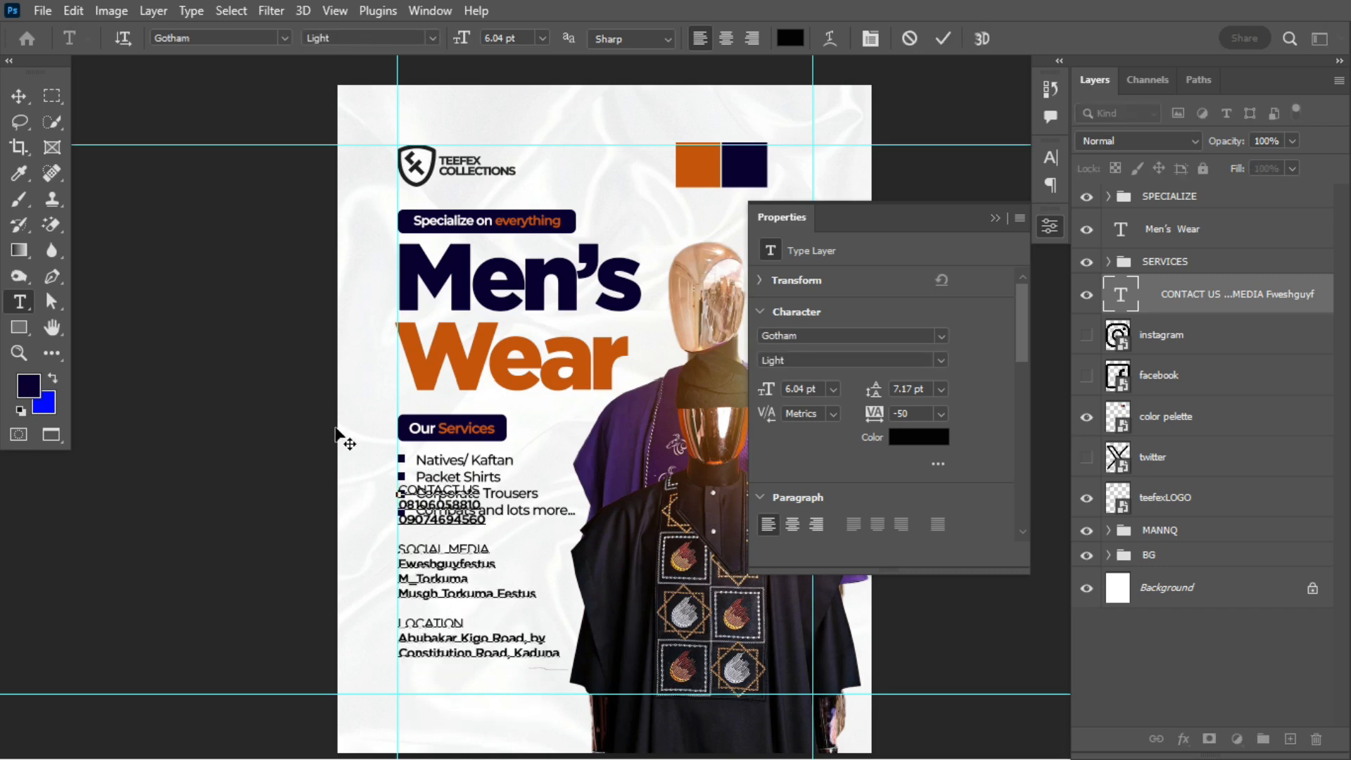
pyautogui.click(943, 39)
# Step: Move the contact details block down until it sits just below the services list, and collapse the text properties
pyautogui.click(19, 96)
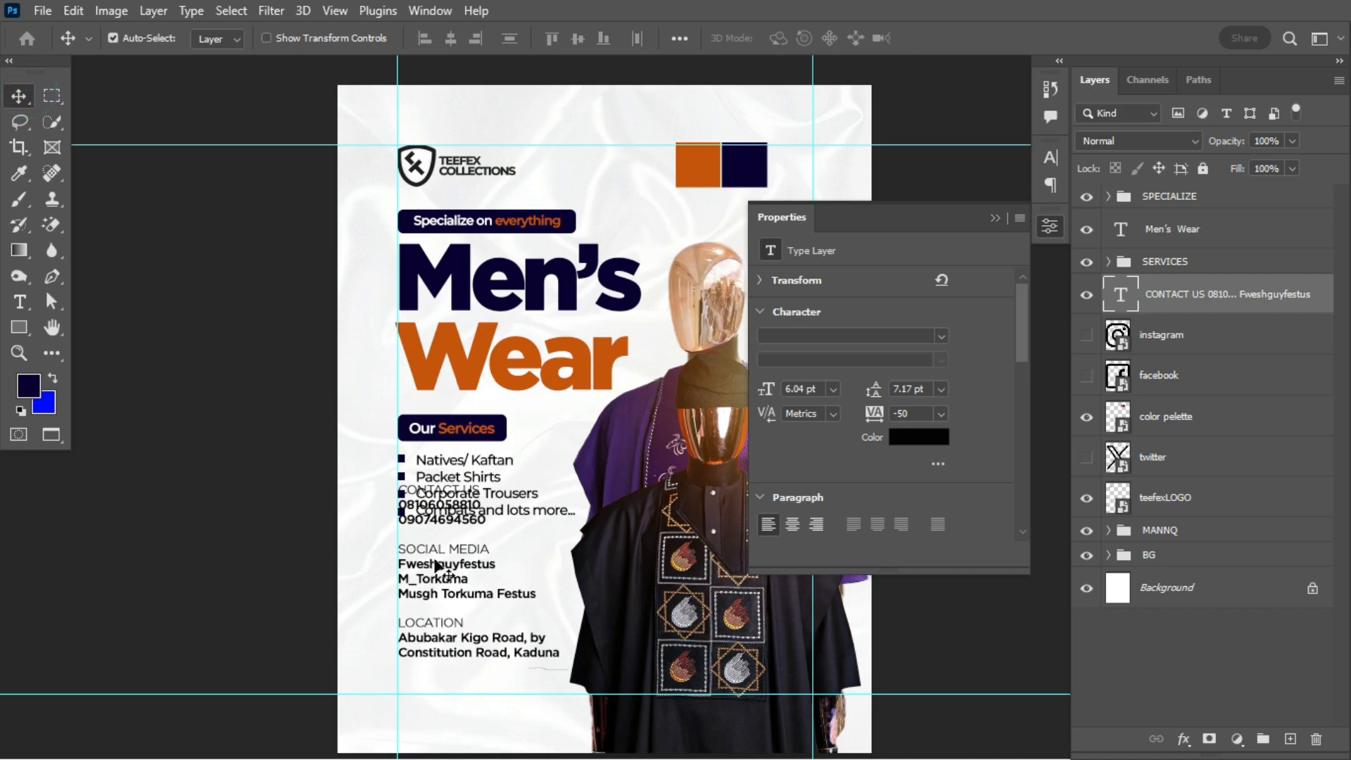
pyautogui.moveTo(426, 574); pyautogui.dragTo(427, 624)
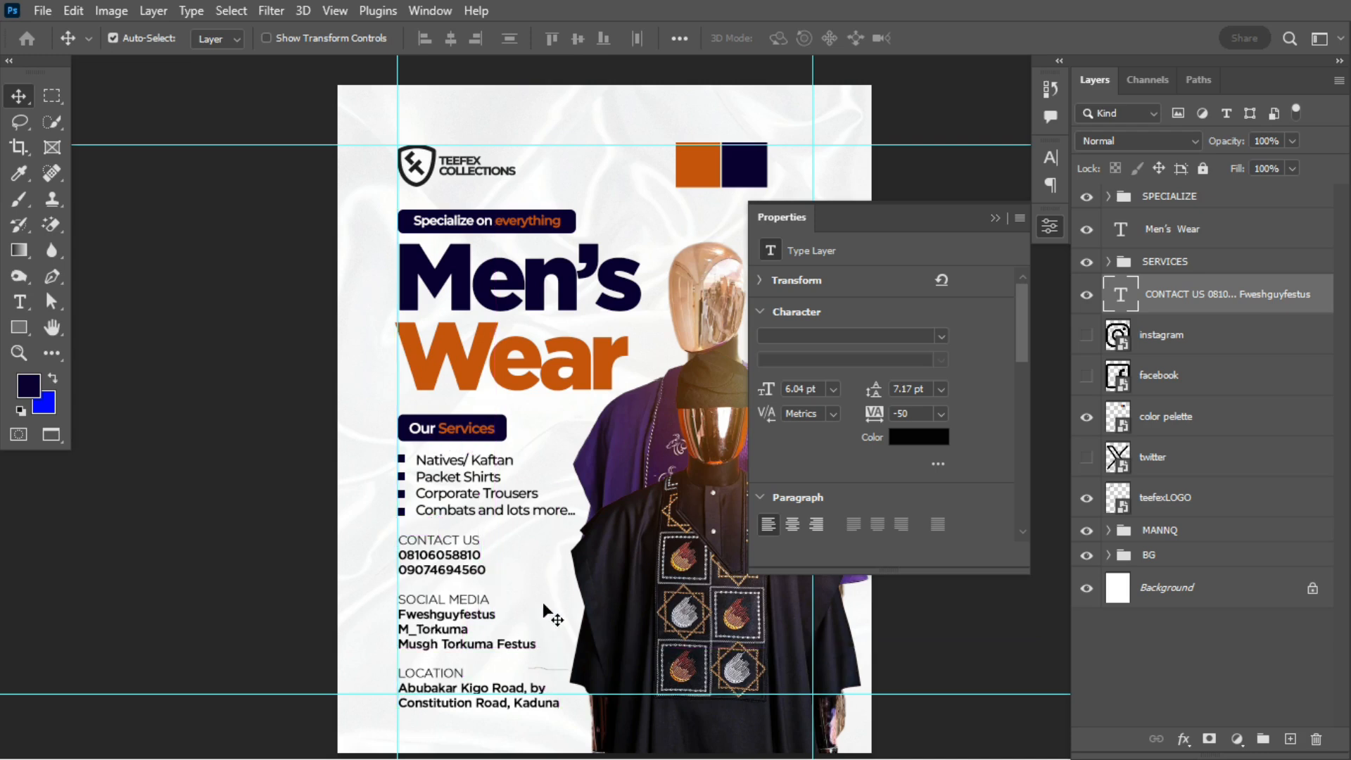
pyautogui.click(994, 219)
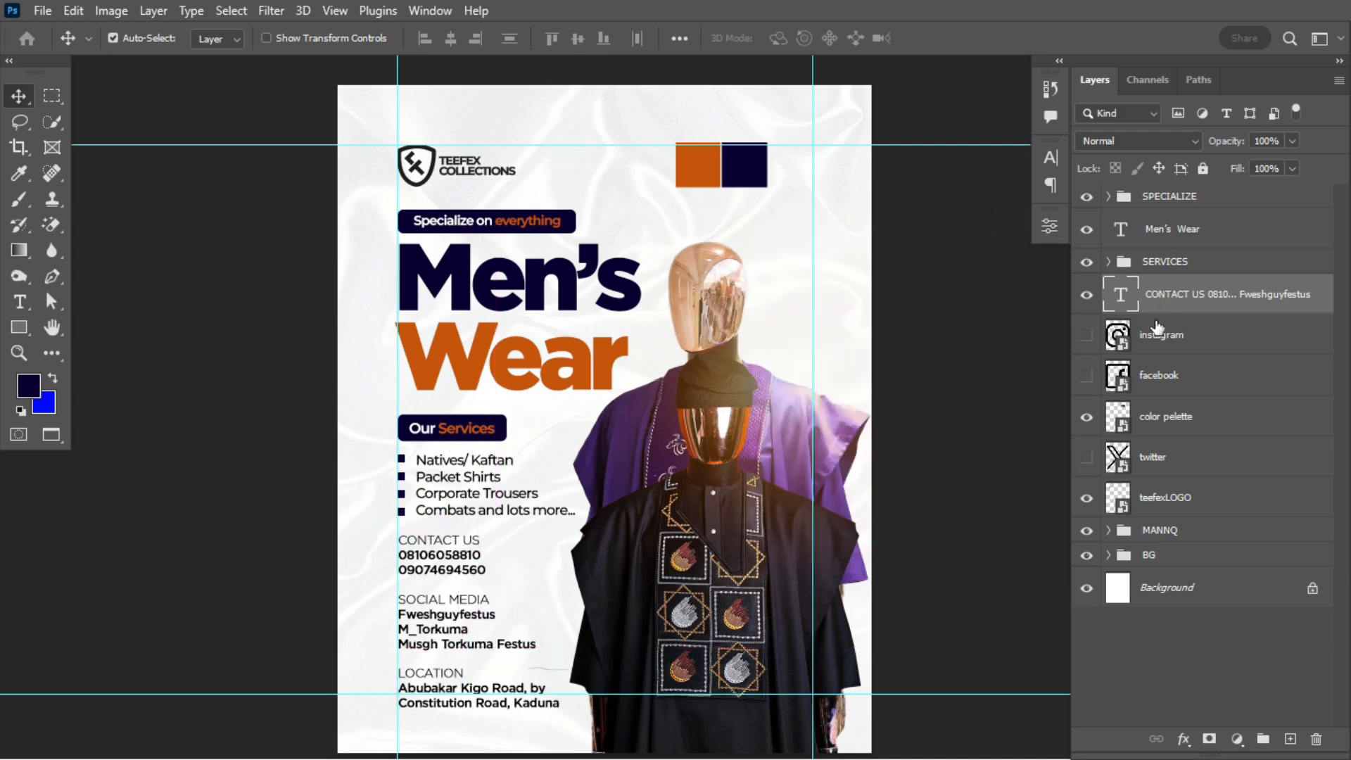
# Step: Expand the MANNQ group to reach the mannequin layers inside it
pyautogui.click(715, 464)
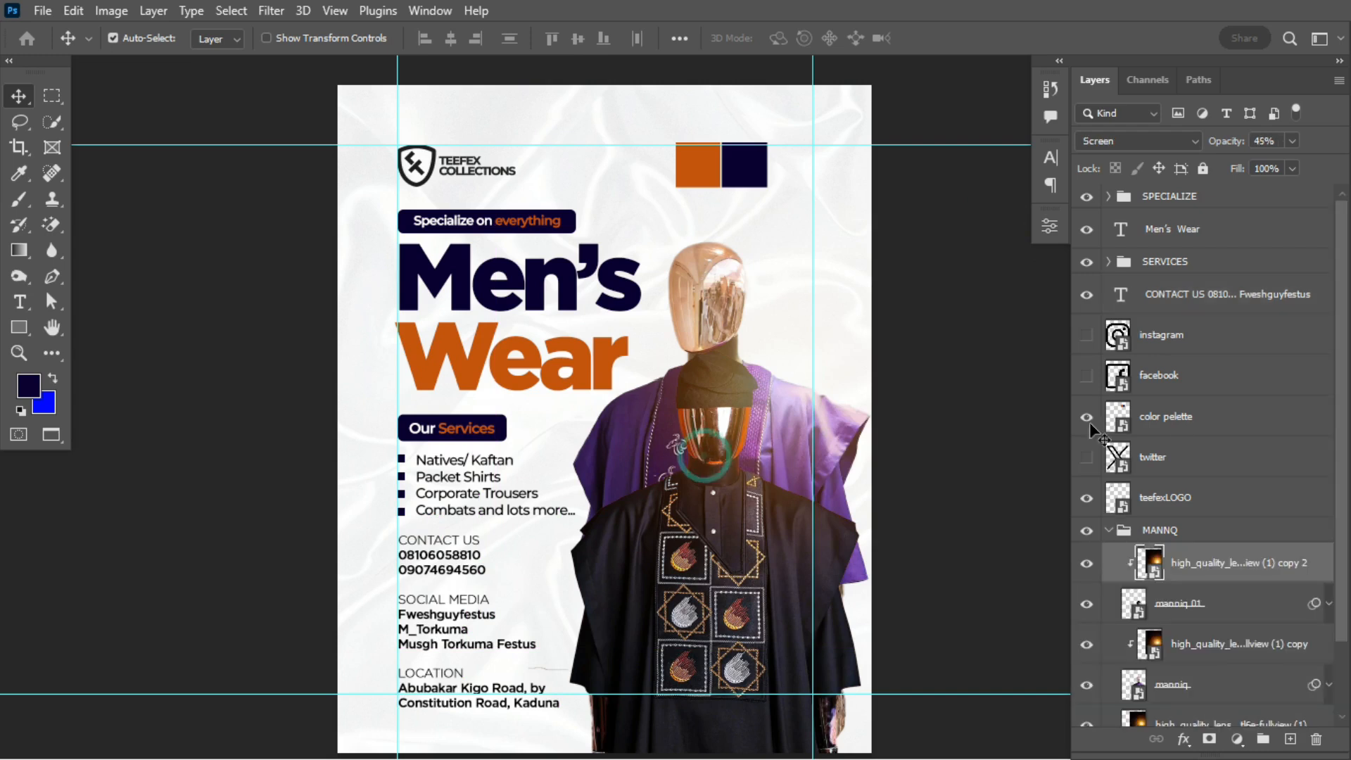
pyautogui.click(1187, 534)
pyautogui.scroll(-2, 1210, 623)
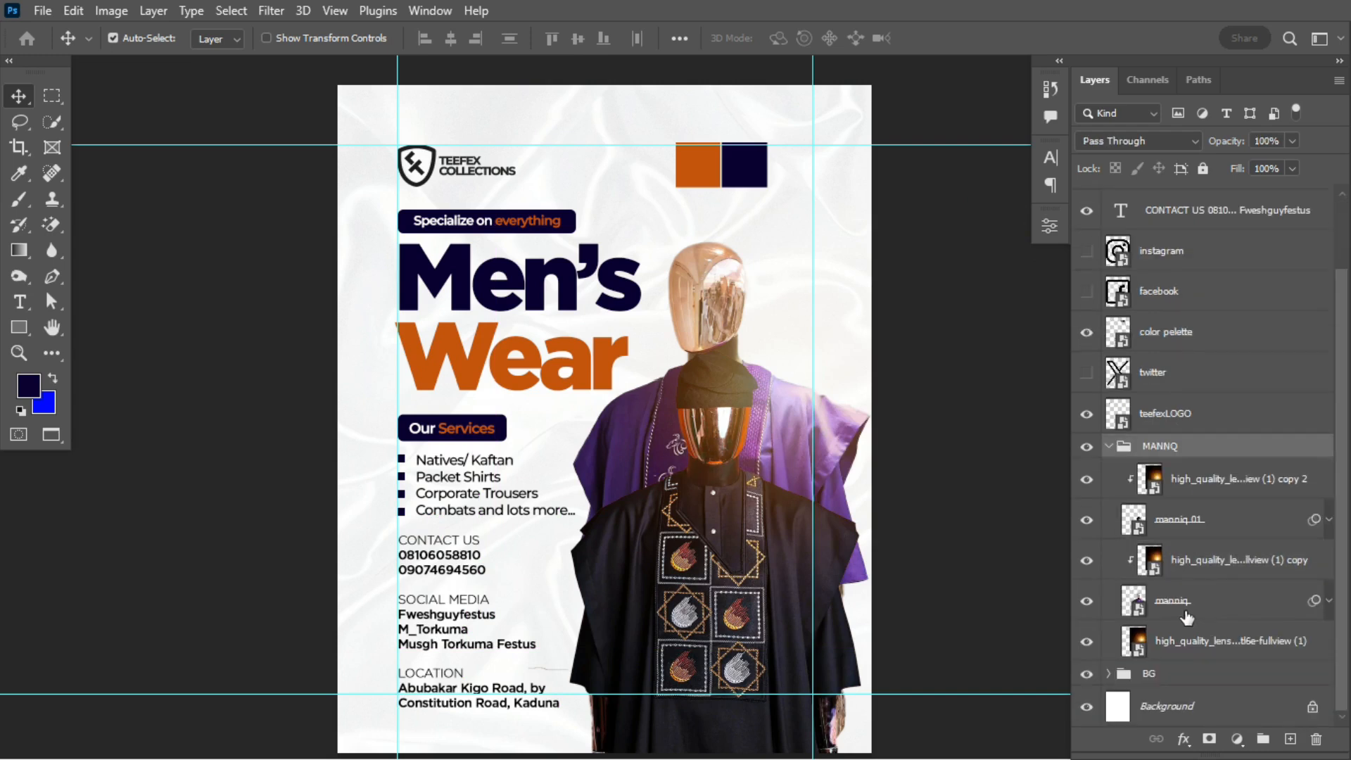
pyautogui.click(1196, 603)
pyautogui.keyDown('shift'); pyautogui.click(1236, 486); pyautogui.keyUp('shift')
pyautogui.hotkey('ctrl', 't')
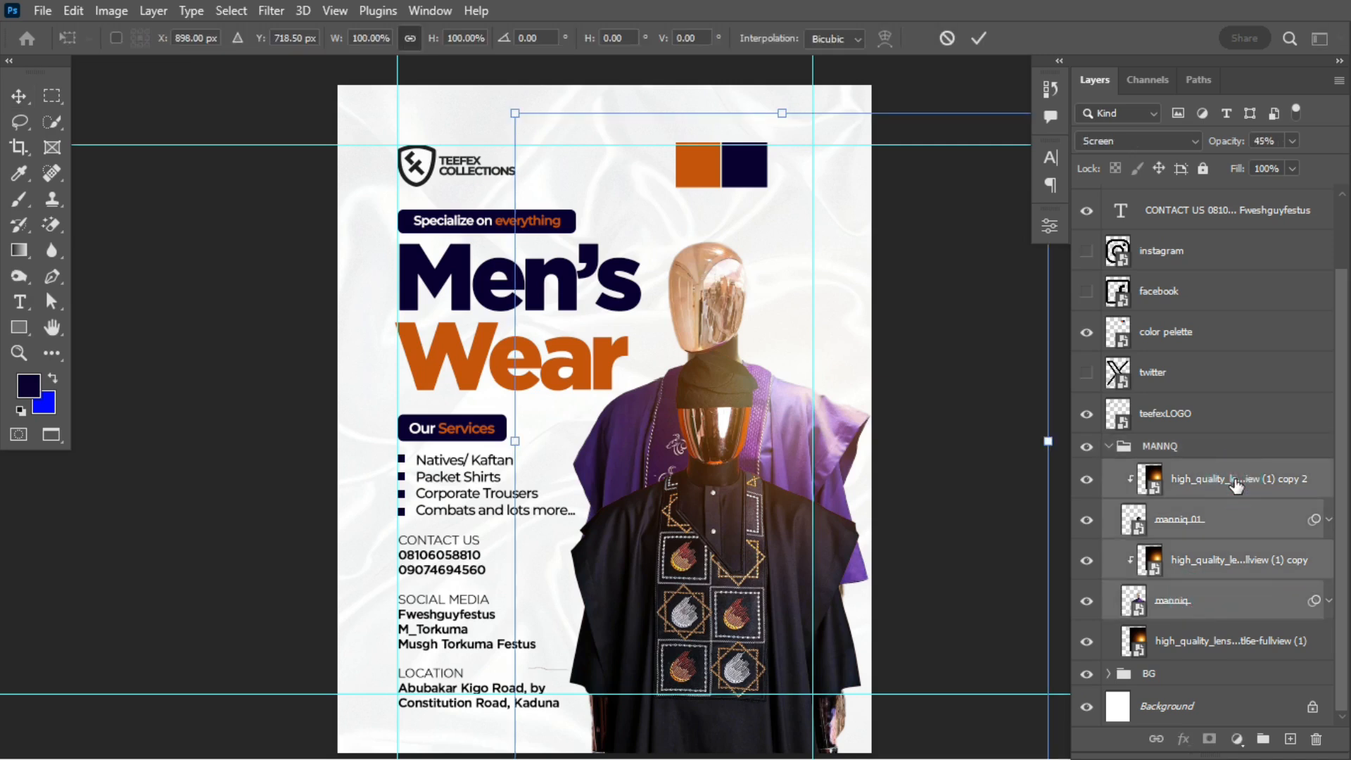
# Step: Scale the two mannequin image layers together down to 91.63%, keeping their lower right corner in place
pyautogui.click(1205, 600)
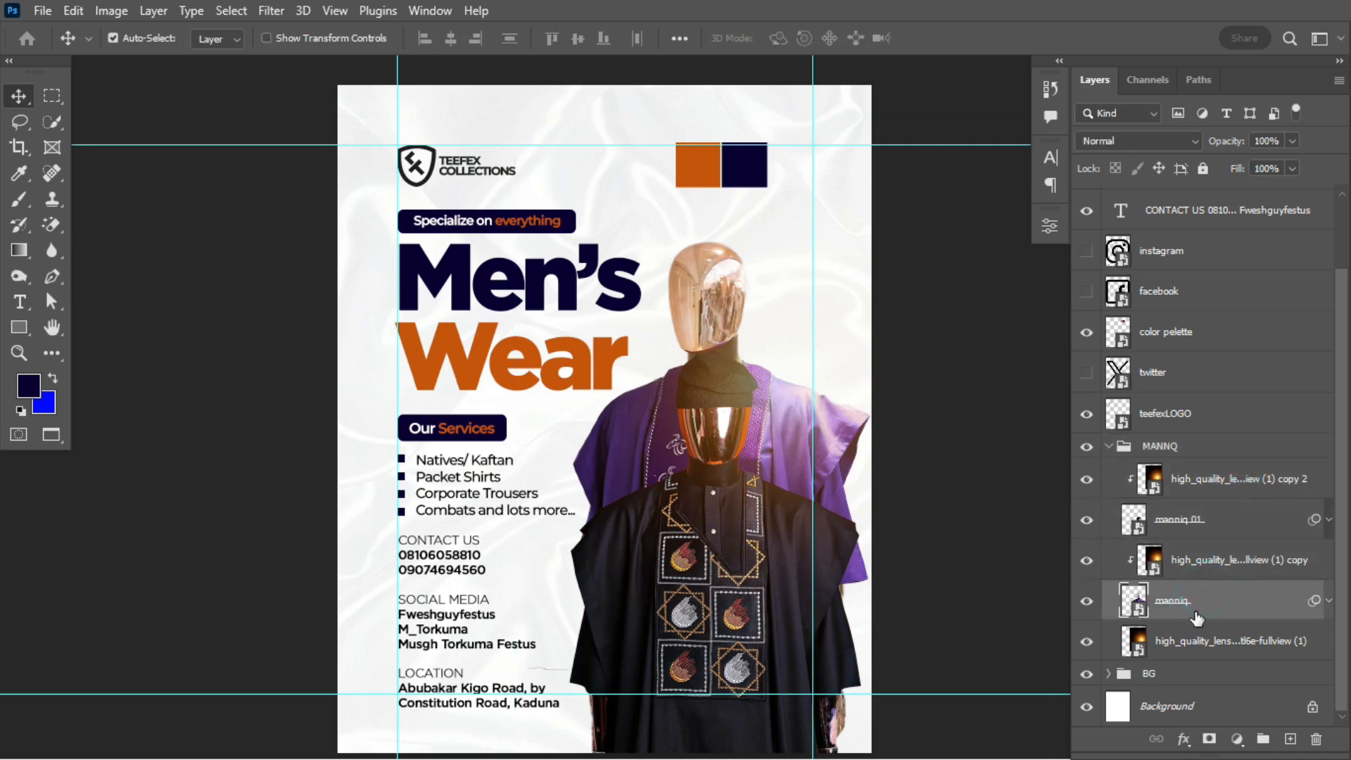
pyautogui.keyDown('ctrl'); pyautogui.click(1205, 524); pyautogui.keyUp('ctrl')
pyautogui.hotkey('ctrl', 't')
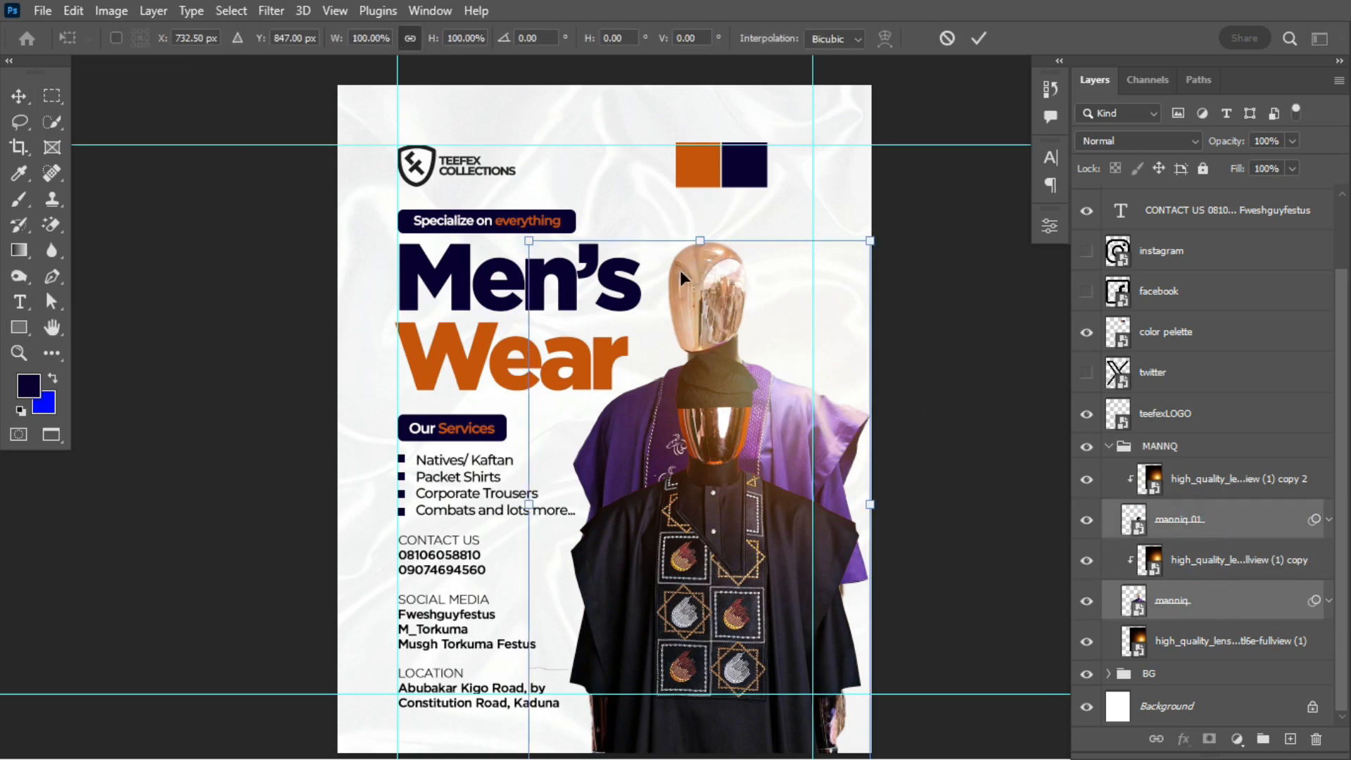
pyautogui.moveTo(528, 239); pyautogui.dragTo(569, 274)
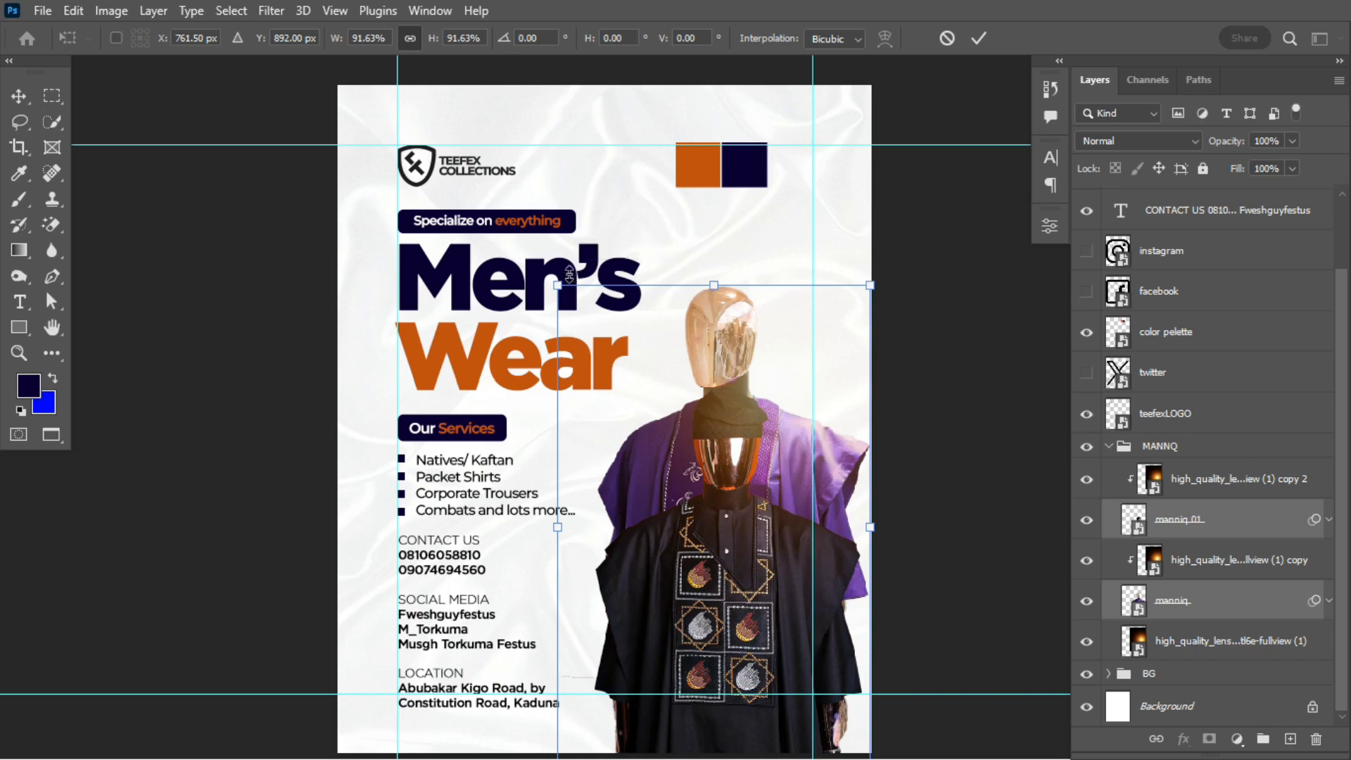
pyautogui.click(978, 38)
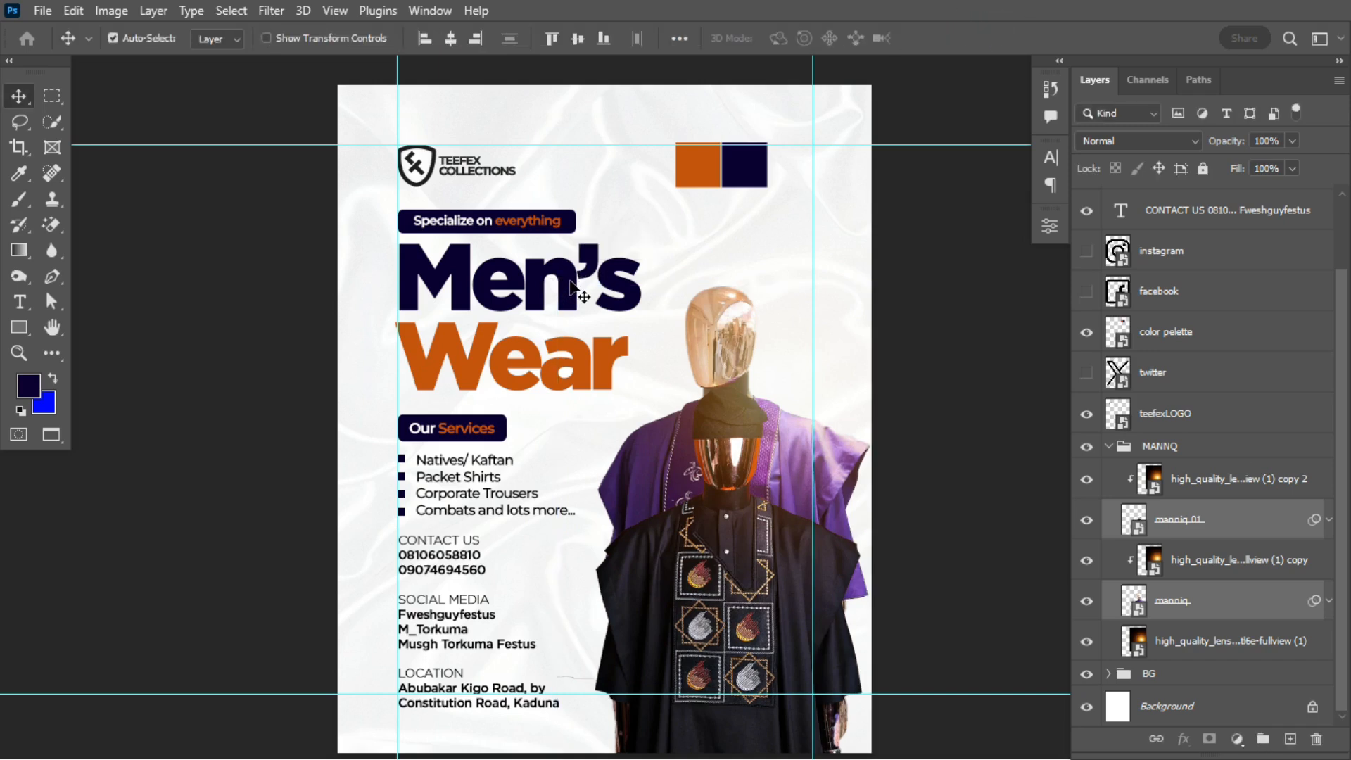
# Step: Enlarge the Men's Wear headline slightly with Free Transform, keeping its left edge along the guide
pyautogui.click(576, 289)
pyautogui.hotkey('ctrl', 't')
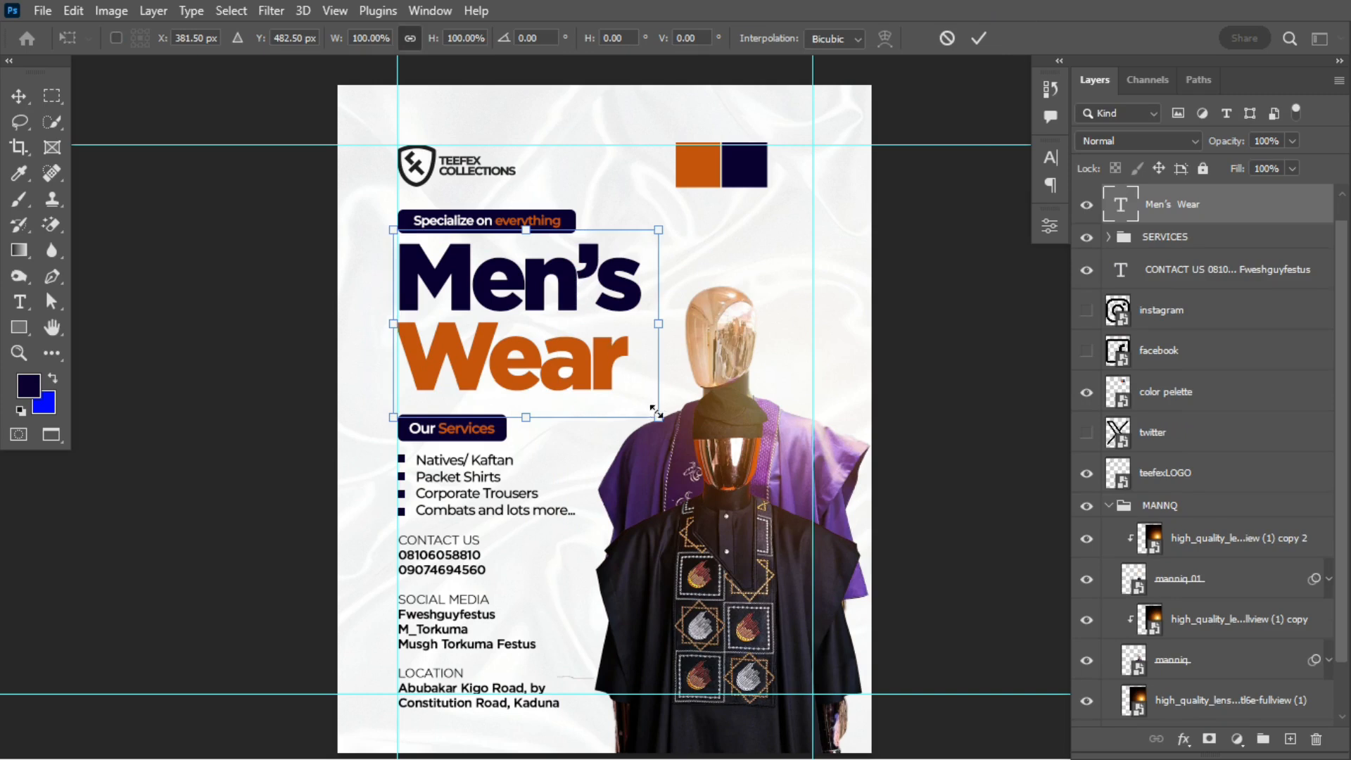
pyautogui.moveTo(657, 415); pyautogui.dragTo(673, 433)
pyautogui.click(978, 38)
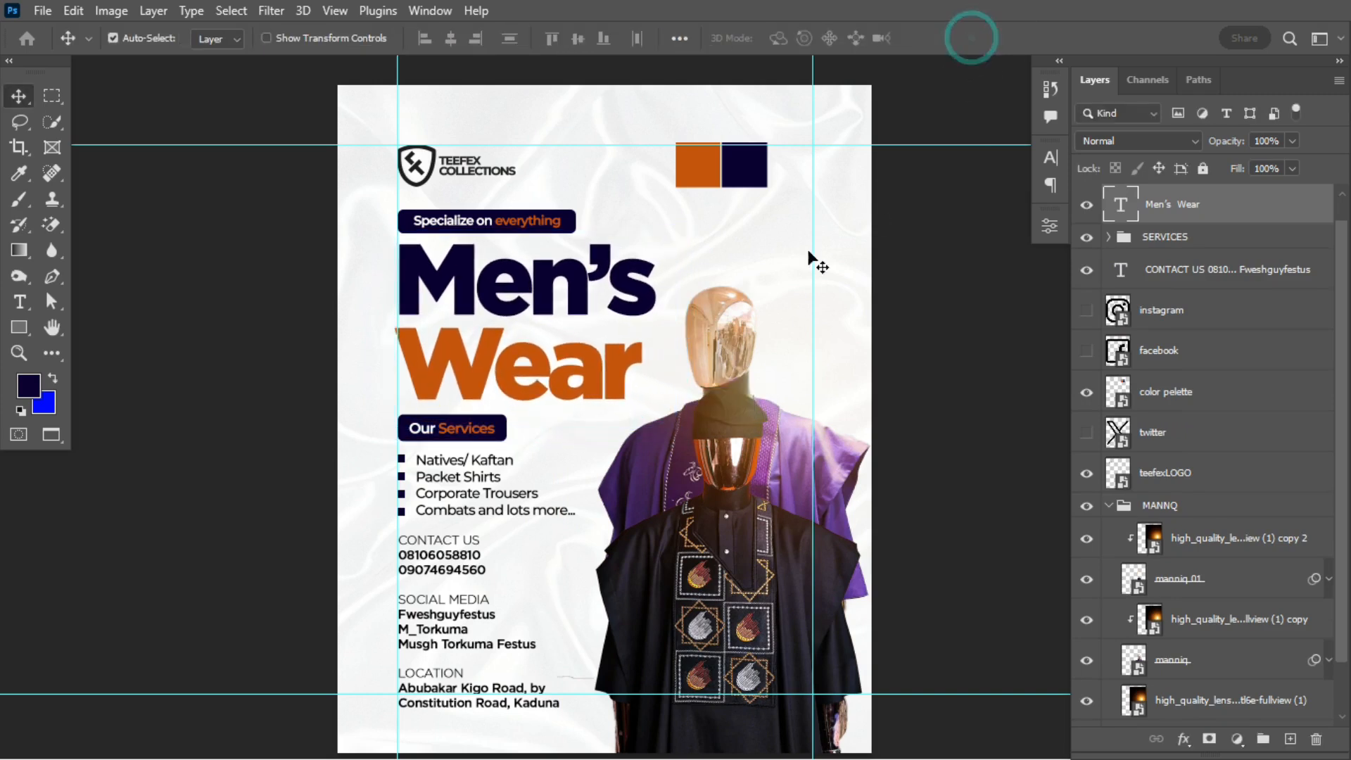
# Step: Nudge both mannequin image layers slightly upward together
pyautogui.click(1174, 655)
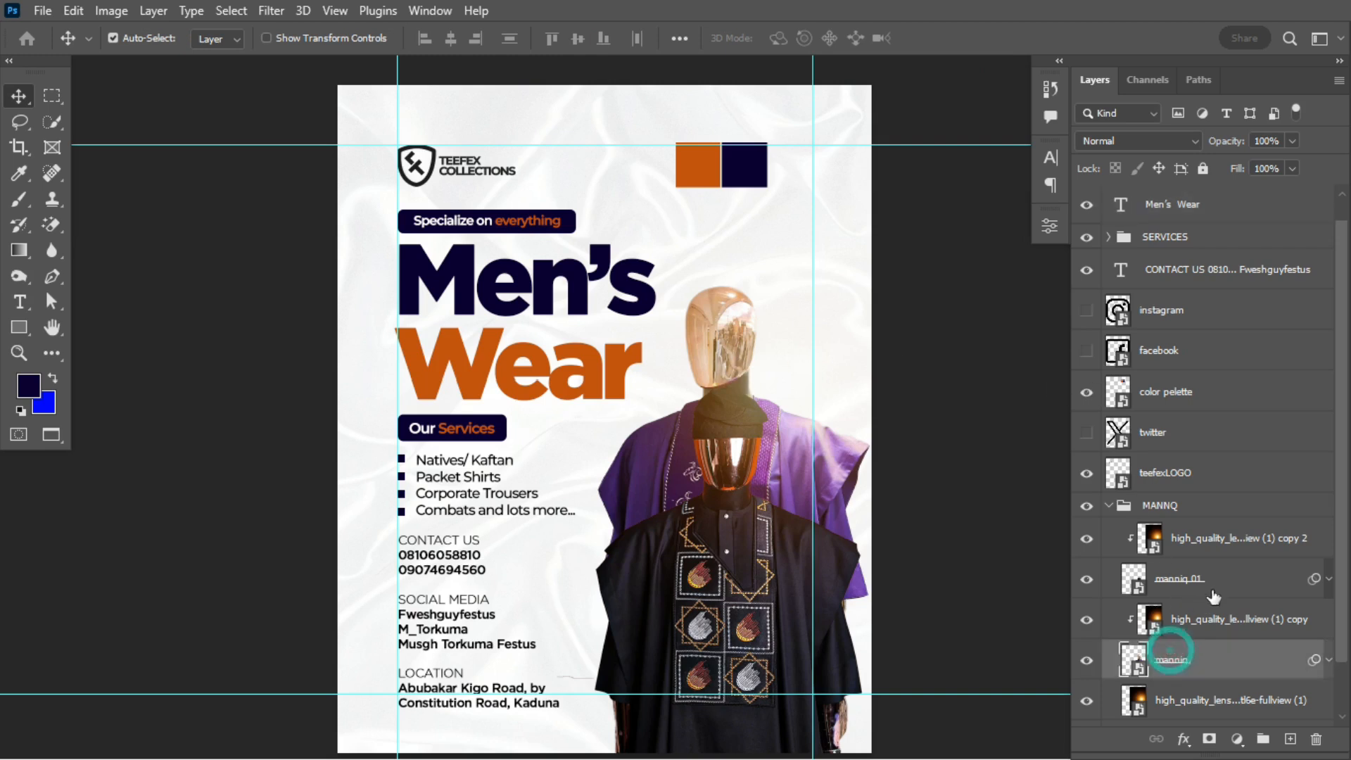
pyautogui.keyDown('ctrl'); pyautogui.click(1215, 581); pyautogui.keyUp('ctrl')
pyautogui.hotkey('shift', 'Up')
pyautogui.hotkey('shift', 'Up')
pyautogui.hotkey('shift', 'Up')
pyautogui.hotkey('shift', 'Up')
pyautogui.hotkey('shift', 'Up')
pyautogui.hotkey('shift', 'Up')
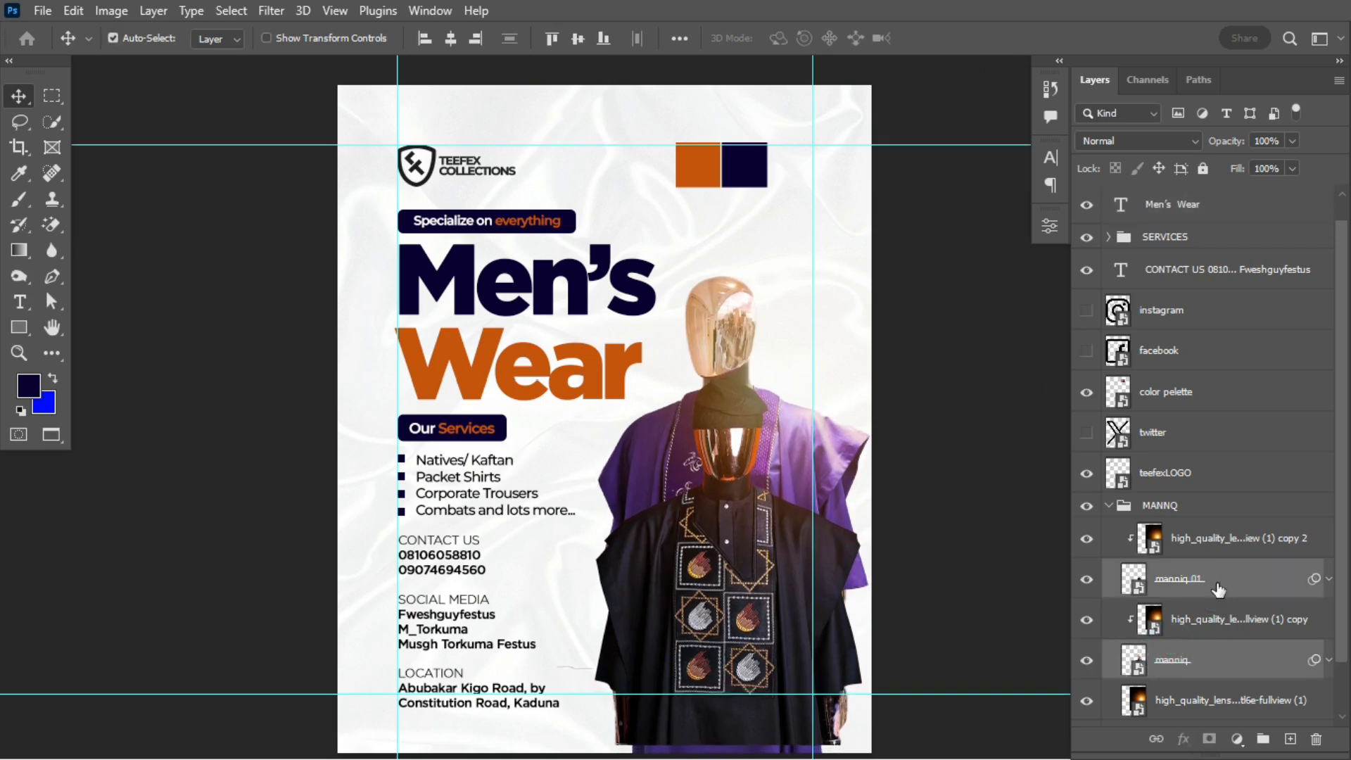
pyautogui.hotkey('shift', 'Up')
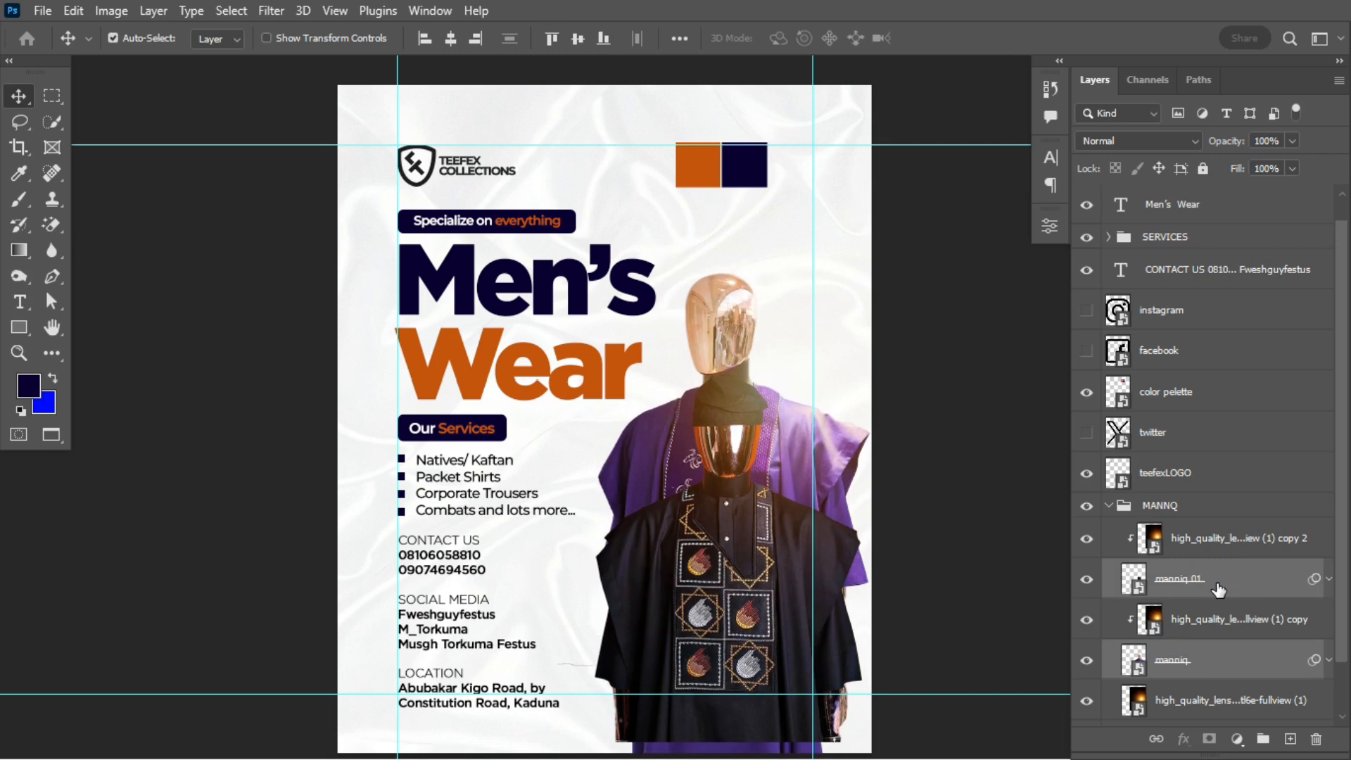
# Step: Nudge only the front mannequin in the black outfit down until its lower edge reaches past the flyer's bottom edge
pyautogui.click(733, 633)
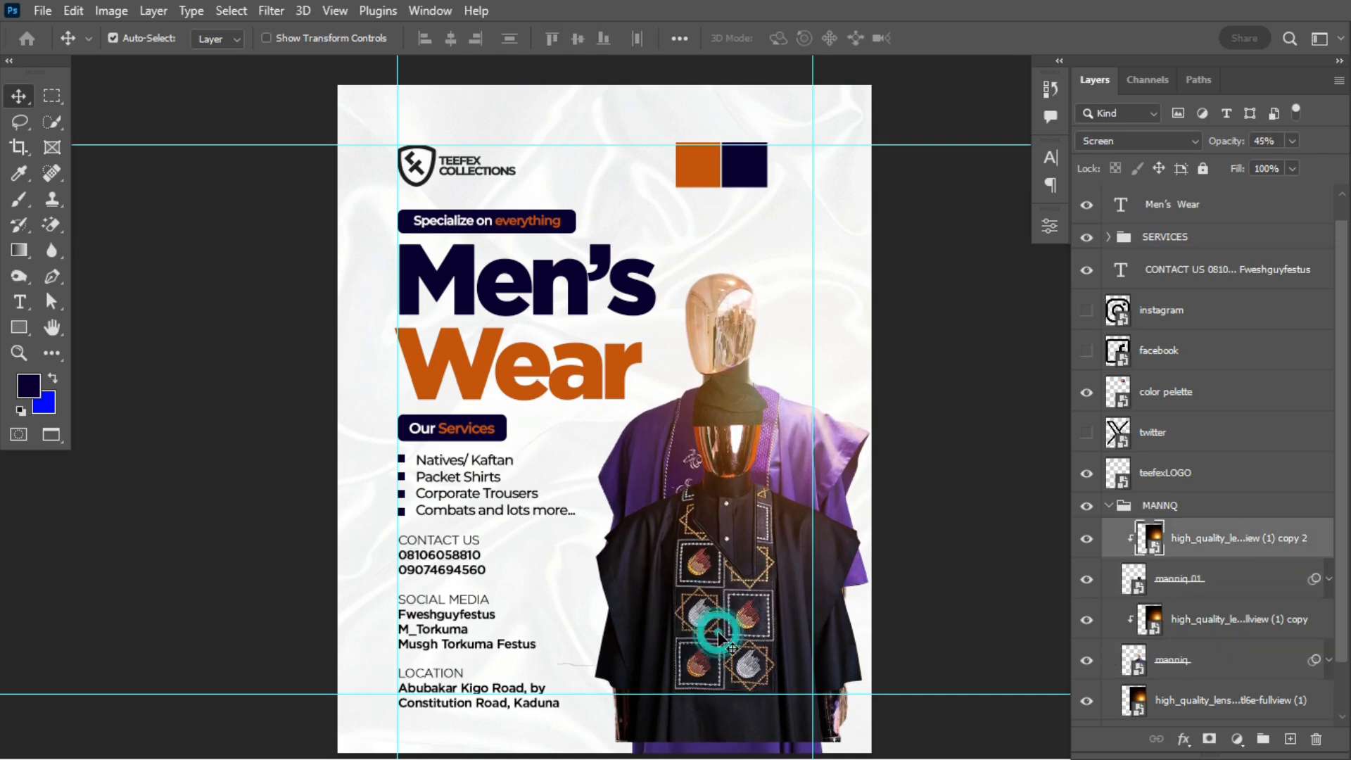
pyautogui.click(1284, 586)
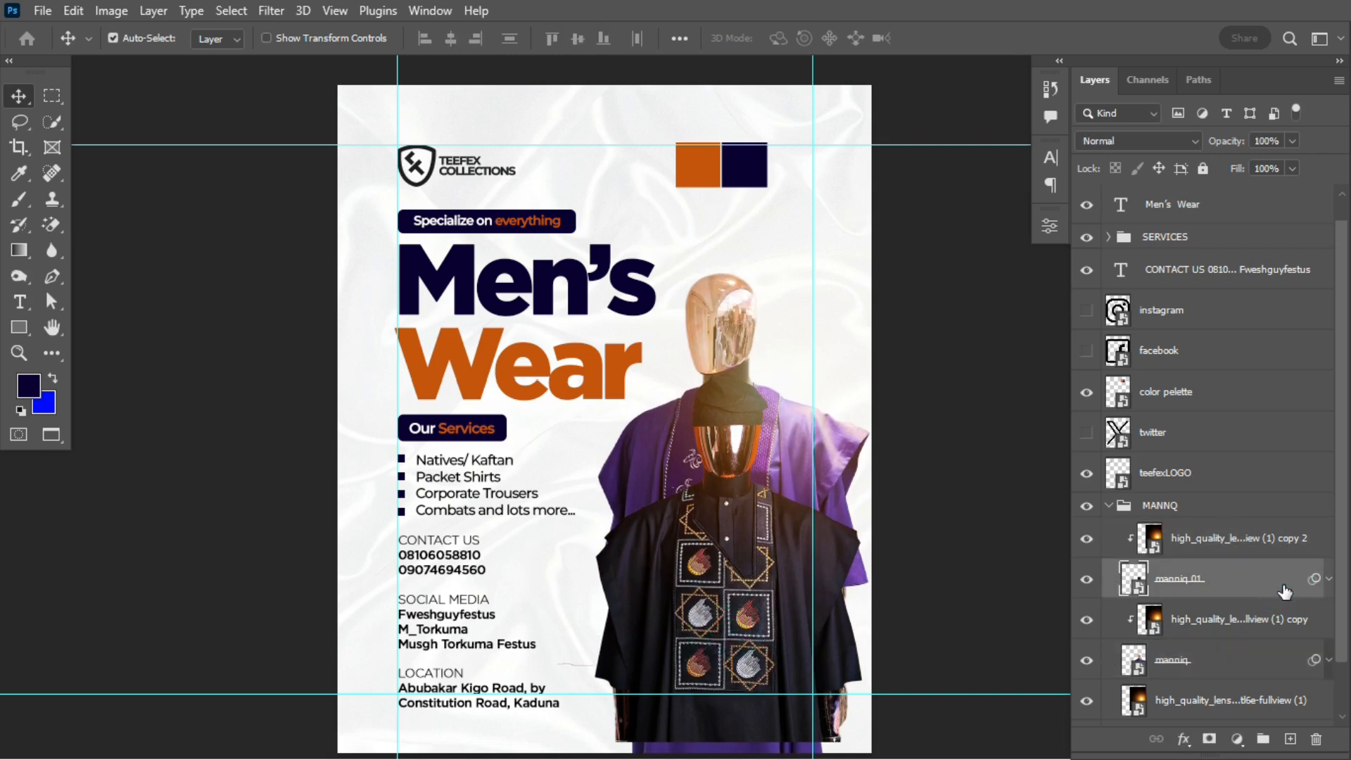
pyautogui.hotkey('shift', 'Down')
pyautogui.hotkey('shift', 'Down')
pyautogui.hotkey('shift', 'Down')
pyautogui.hotkey('shift', 'Down')
pyautogui.hotkey('shift', 'Down')
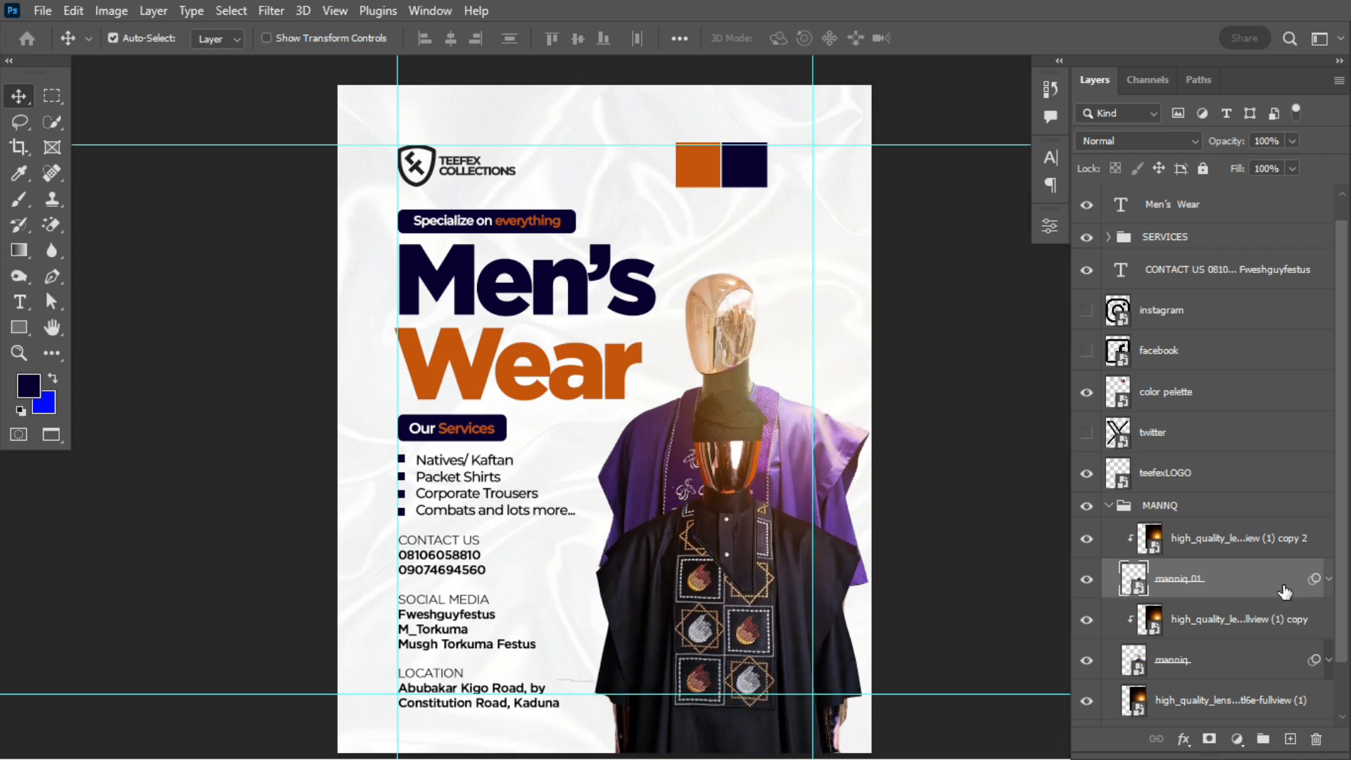
pyautogui.press('Down')
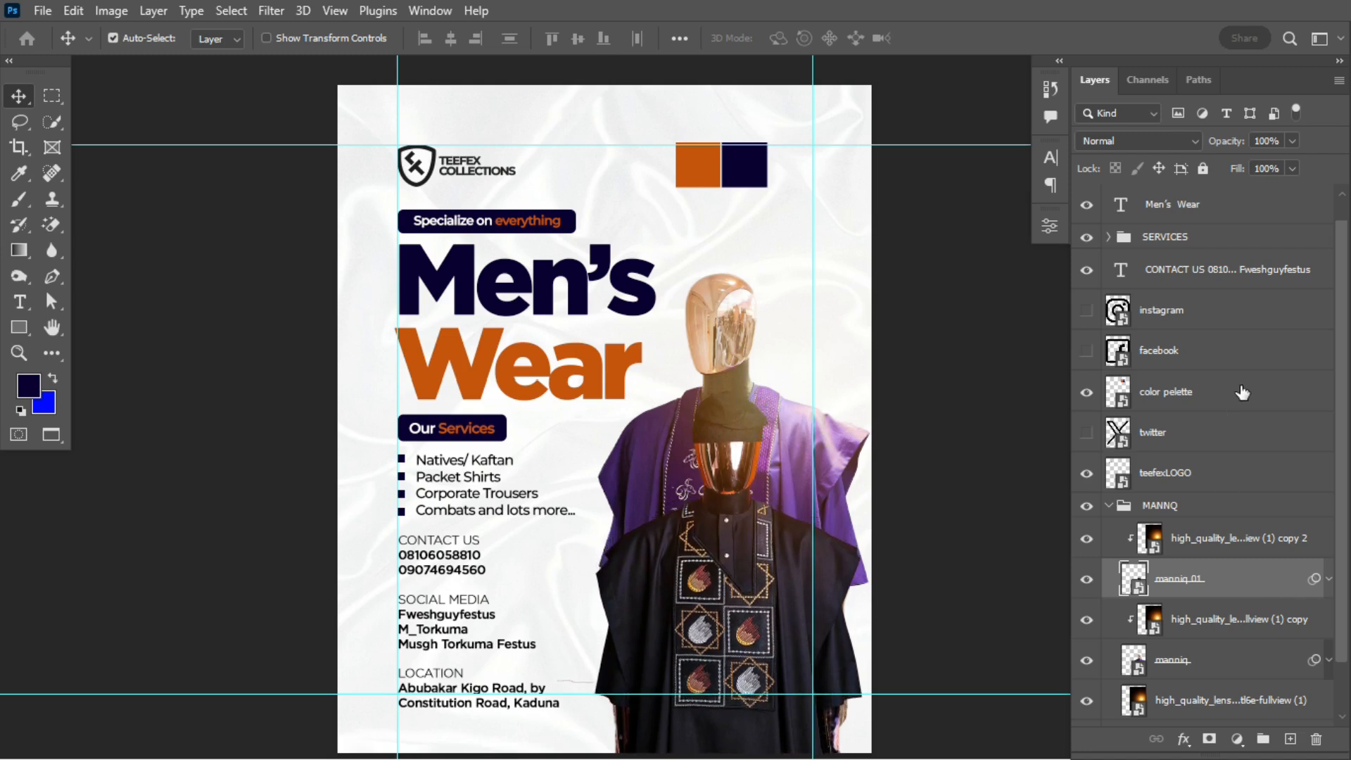
# Step: Enlarge the SERVICES group slightly with Free Transform, keeping its left edge along the vertical guide
pyautogui.click(1197, 243)
pyautogui.hotkey('ctrl', 't')
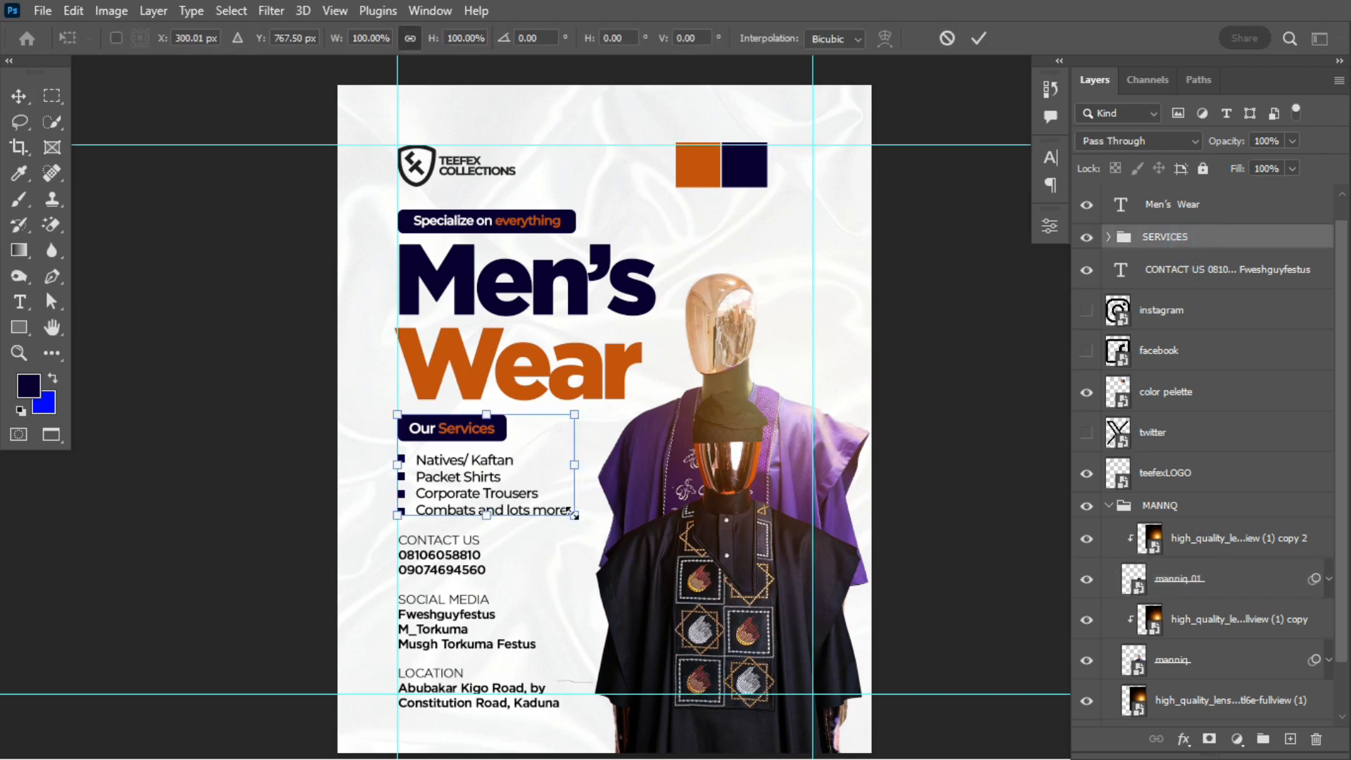
pyautogui.moveTo(572, 514); pyautogui.dragTo(585, 524)
pyautogui.press('Return')
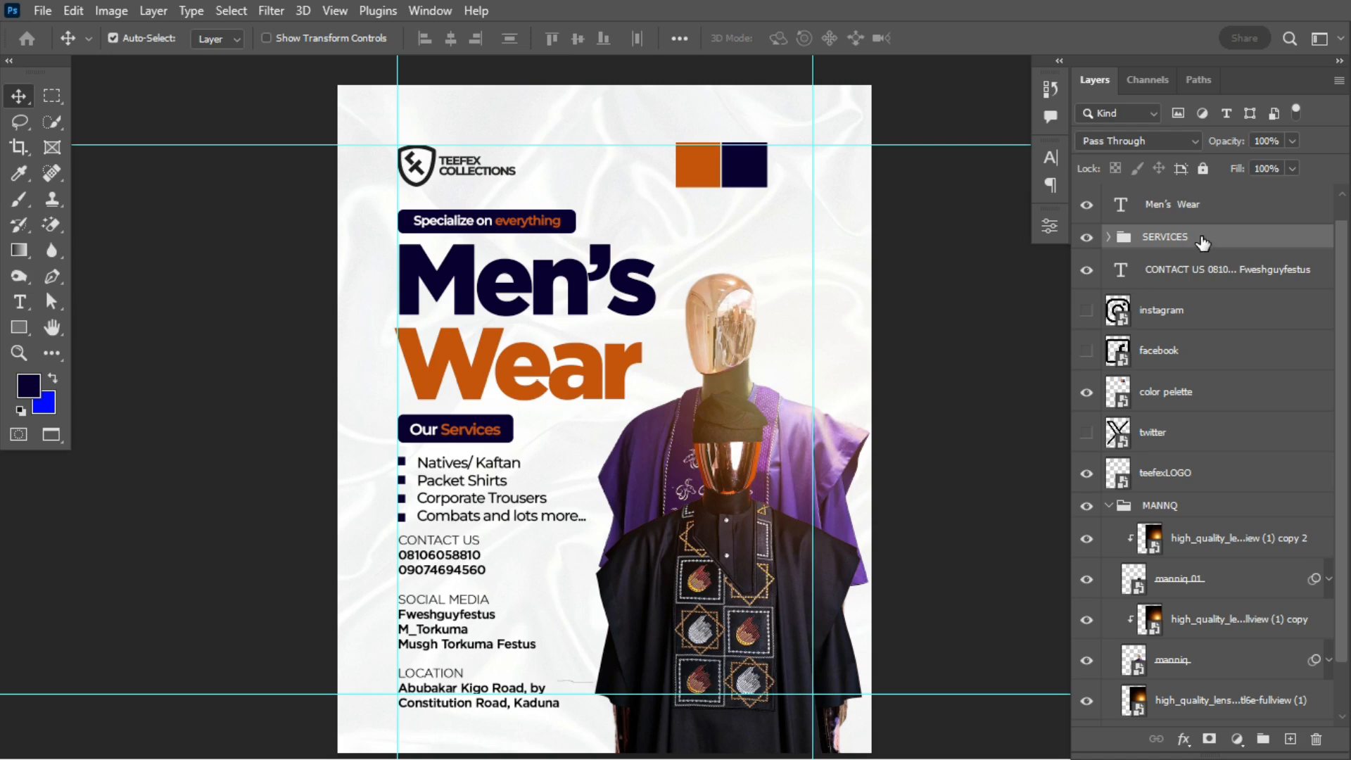
# Step: Nudge the SERVICES group down to widen the gap below the Men's Wear headline
pyautogui.hotkey('shift', 'Down')
pyautogui.hotkey('shift', 'Down')
pyautogui.hotkey('shift', 'Down')
pyautogui.hotkey('shift', 'Down')
pyautogui.hotkey('shift', 'Down')
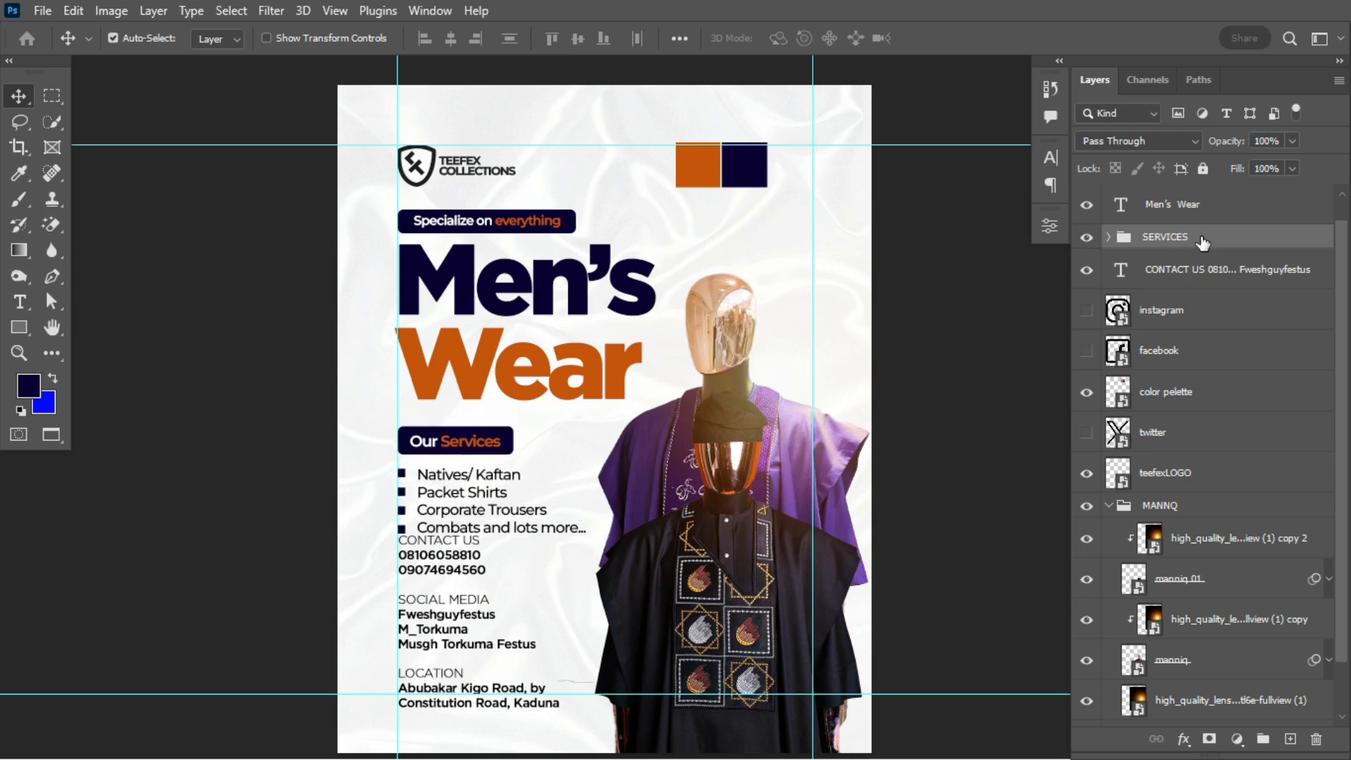
pyautogui.press('Down')
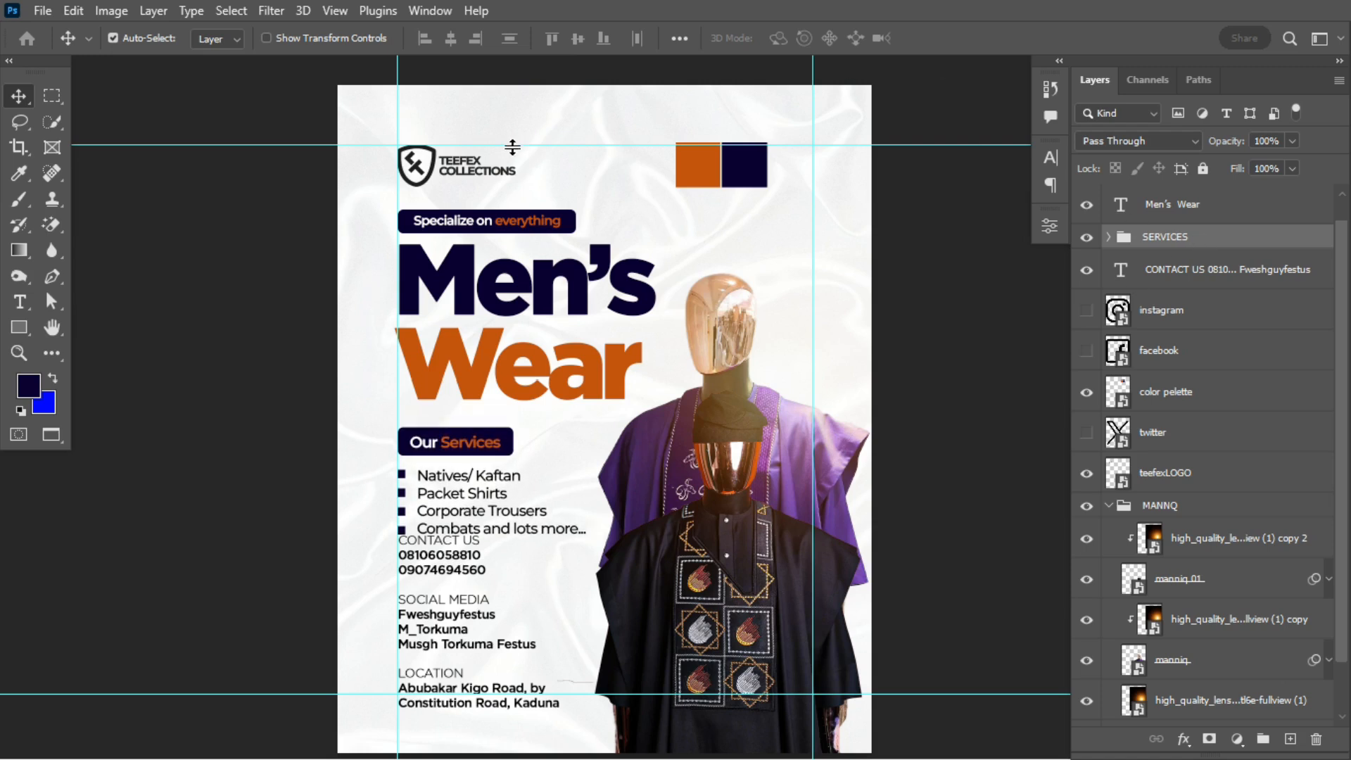
# Step: Move the upper and lower horizontal guides outward, closer to the flyer's edges
pyautogui.moveTo(514, 145); pyautogui.dragTo(521, 121)
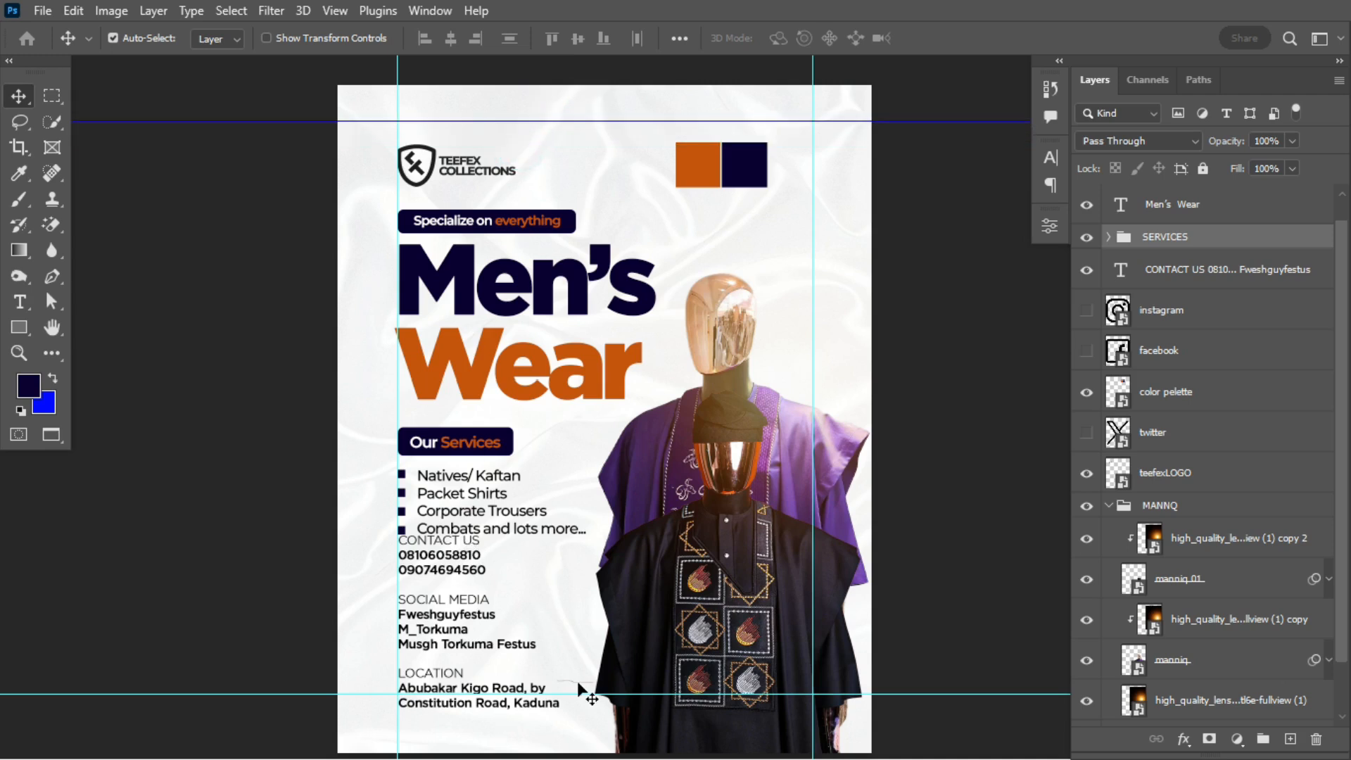
pyautogui.moveTo(582, 695)
pyautogui.mouseDown()
pyautogui.moveTo(582, 732)
pyautogui.moveTo(585, 720)
pyautogui.mouseUp()
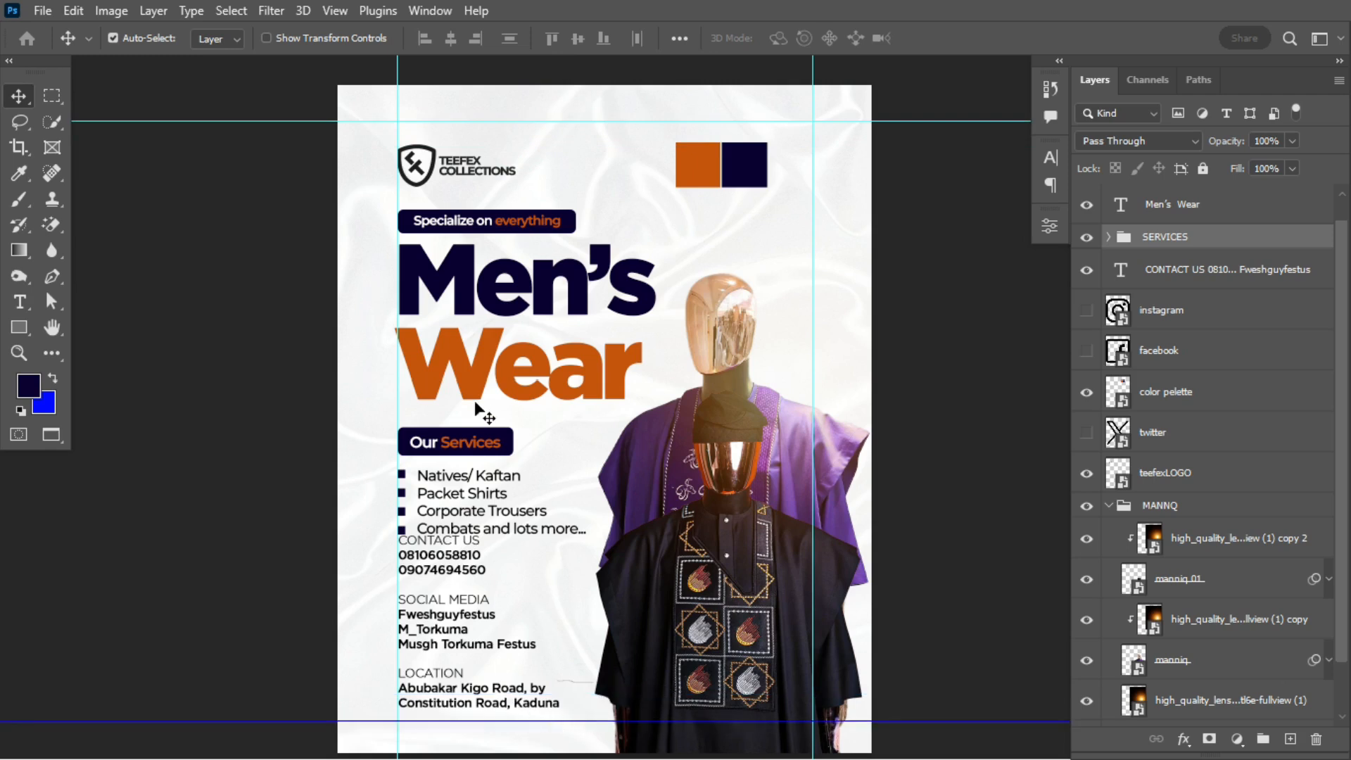
# Step: Collapse the SPECIALIZE group and nudge it up slightly together with the Men's Wear headline
pyautogui.click(486, 220)
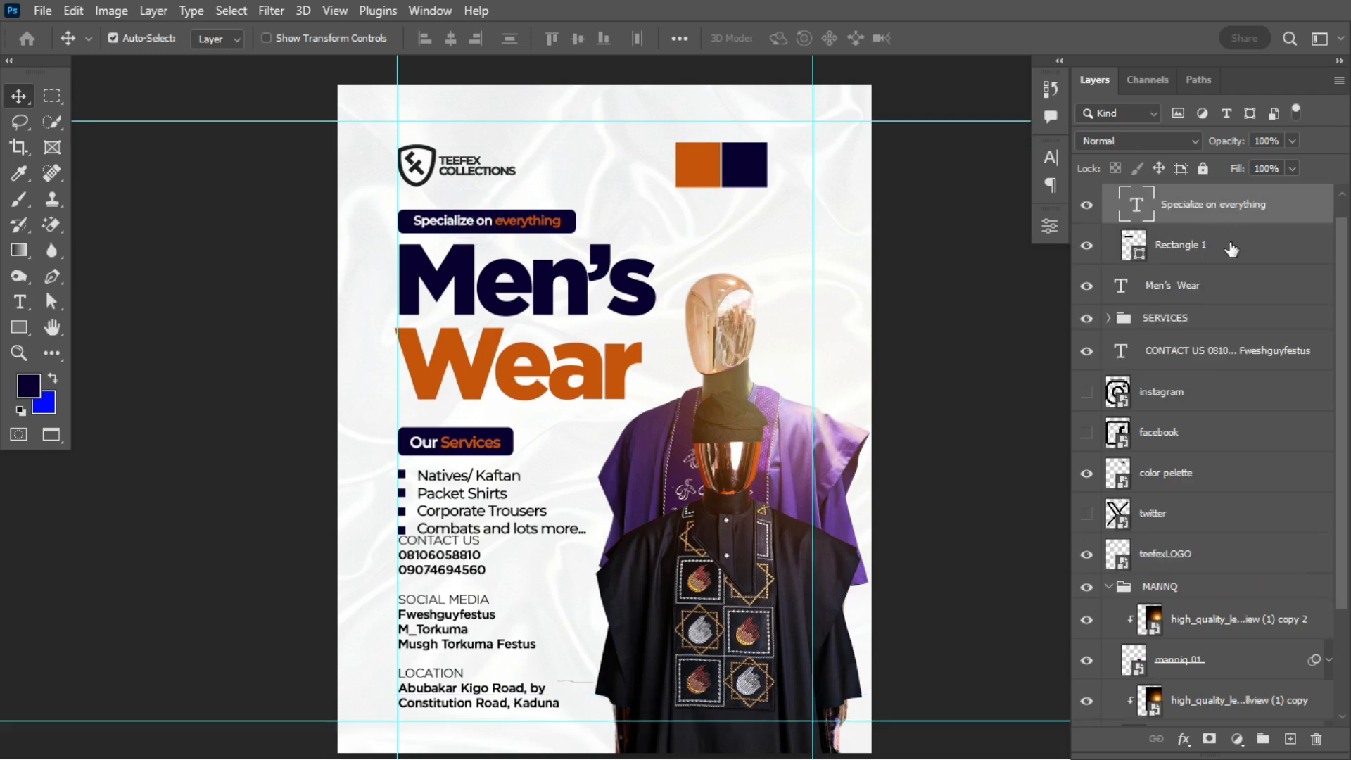
pyautogui.scroll(1, 1229, 275)
pyautogui.click(1112, 200)
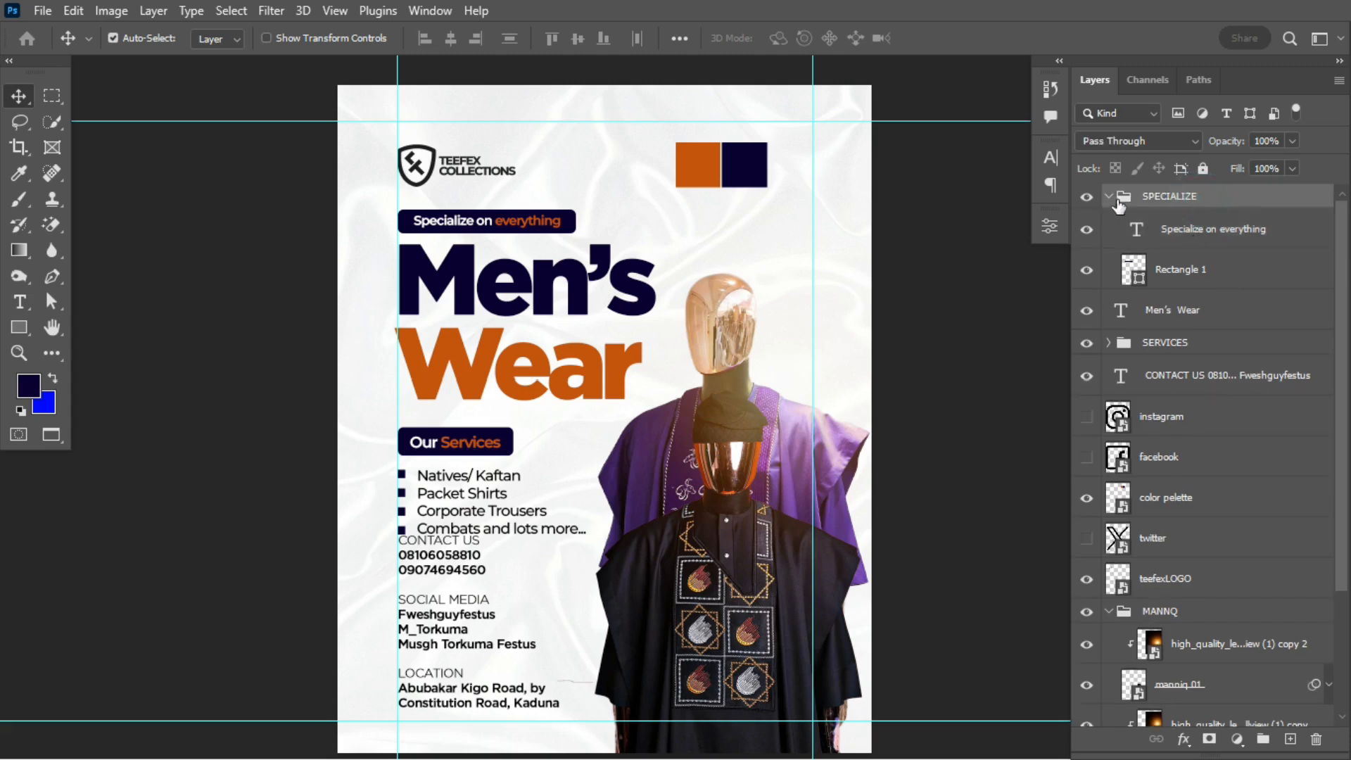
pyautogui.click(1110, 197)
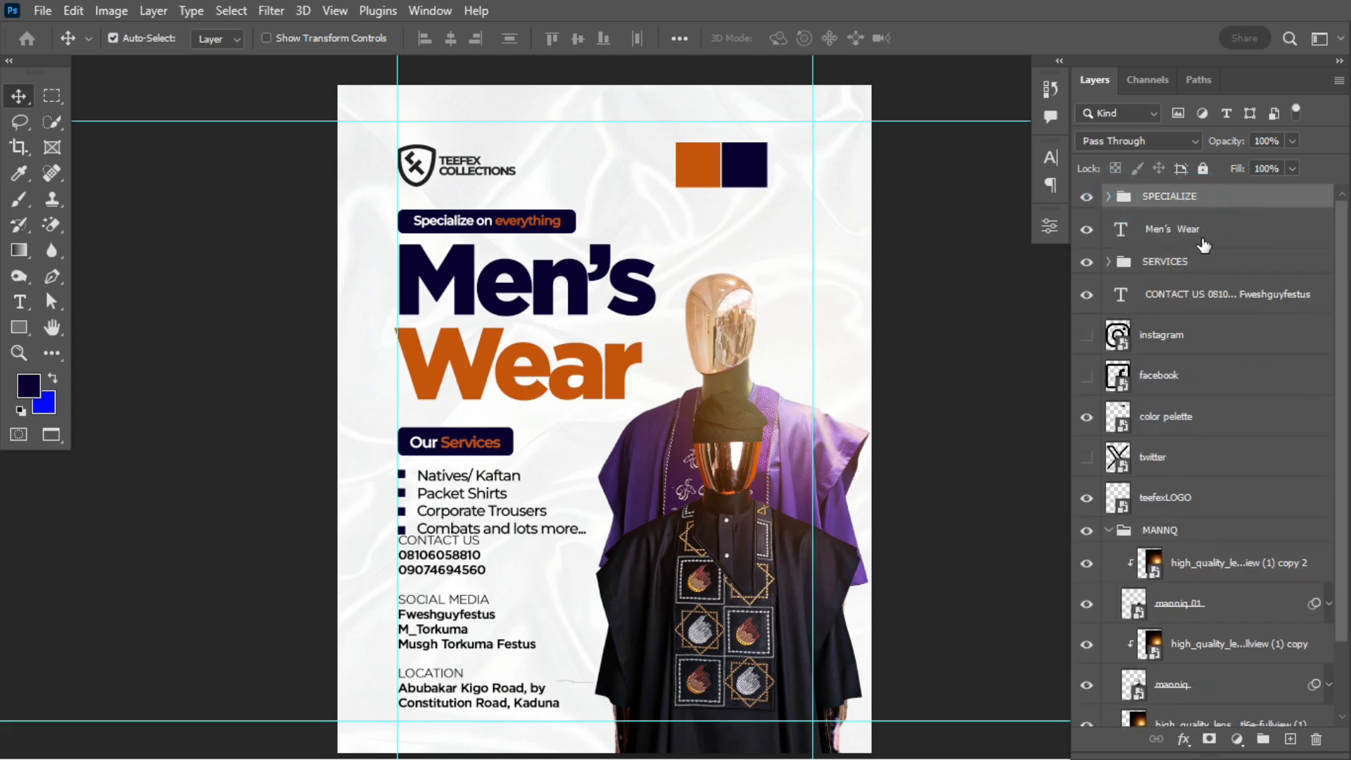
pyautogui.keyDown('ctrl'); pyautogui.click(1204, 231); pyautogui.keyUp('ctrl')
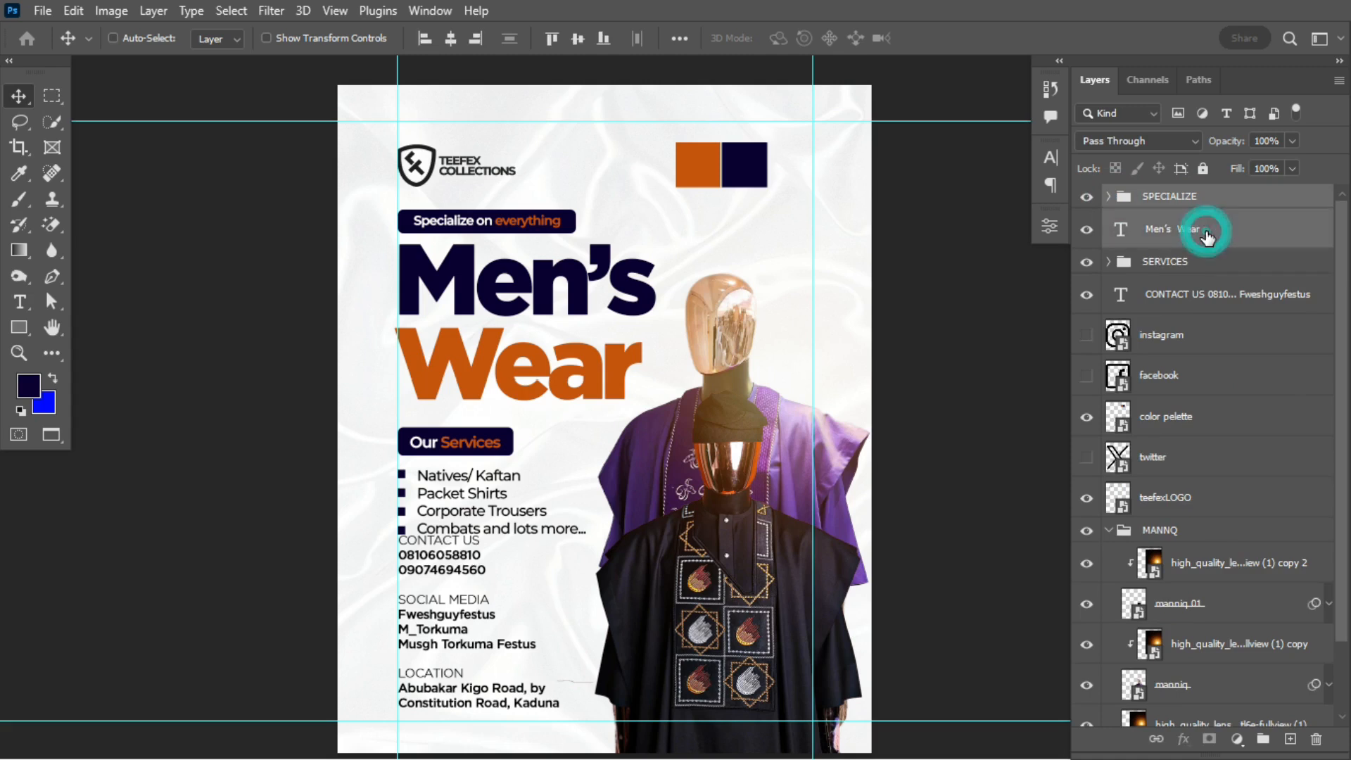
pyautogui.hotkey('shift', 'Up')
pyautogui.hotkey('shift', 'Up')
pyautogui.hotkey('shift', 'Up')
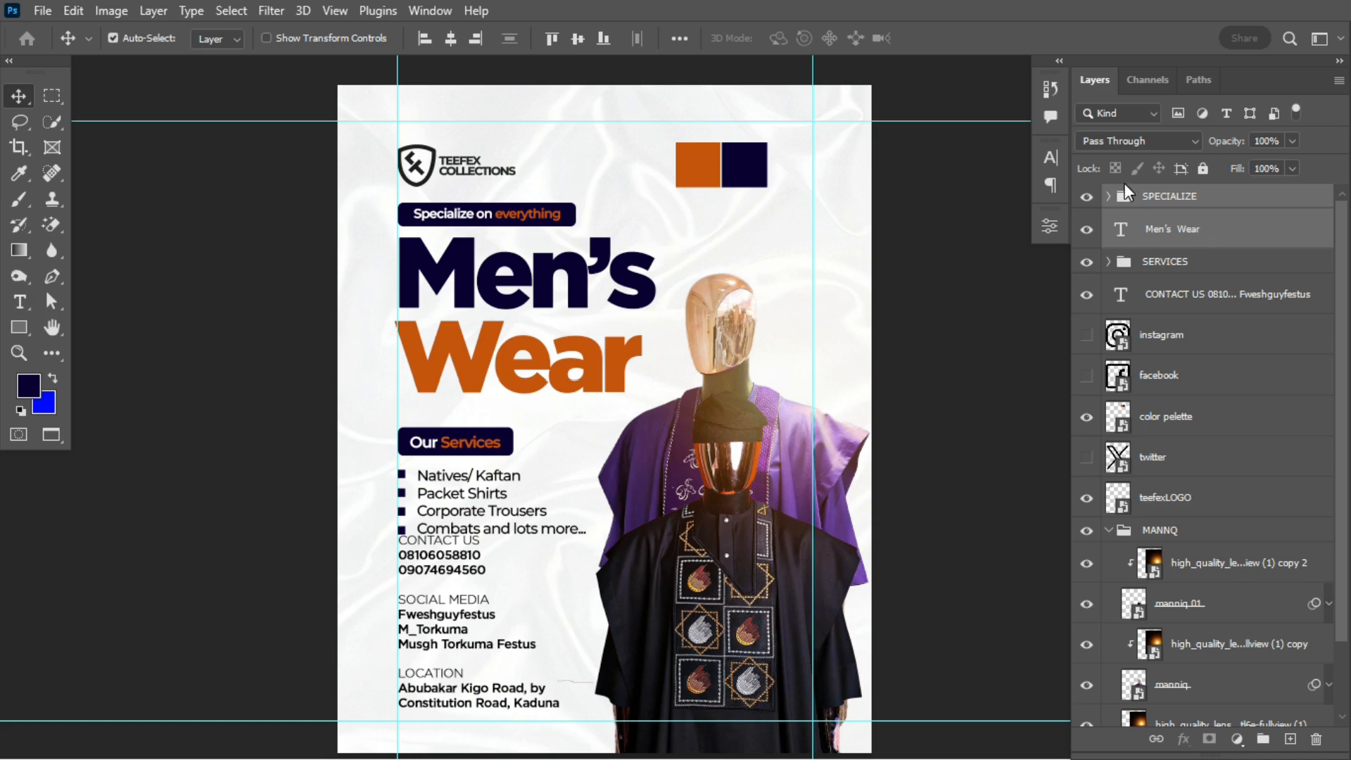
# Step: Nudge the SERVICES group up slightly, away from the contact text
pyautogui.click(440, 557)
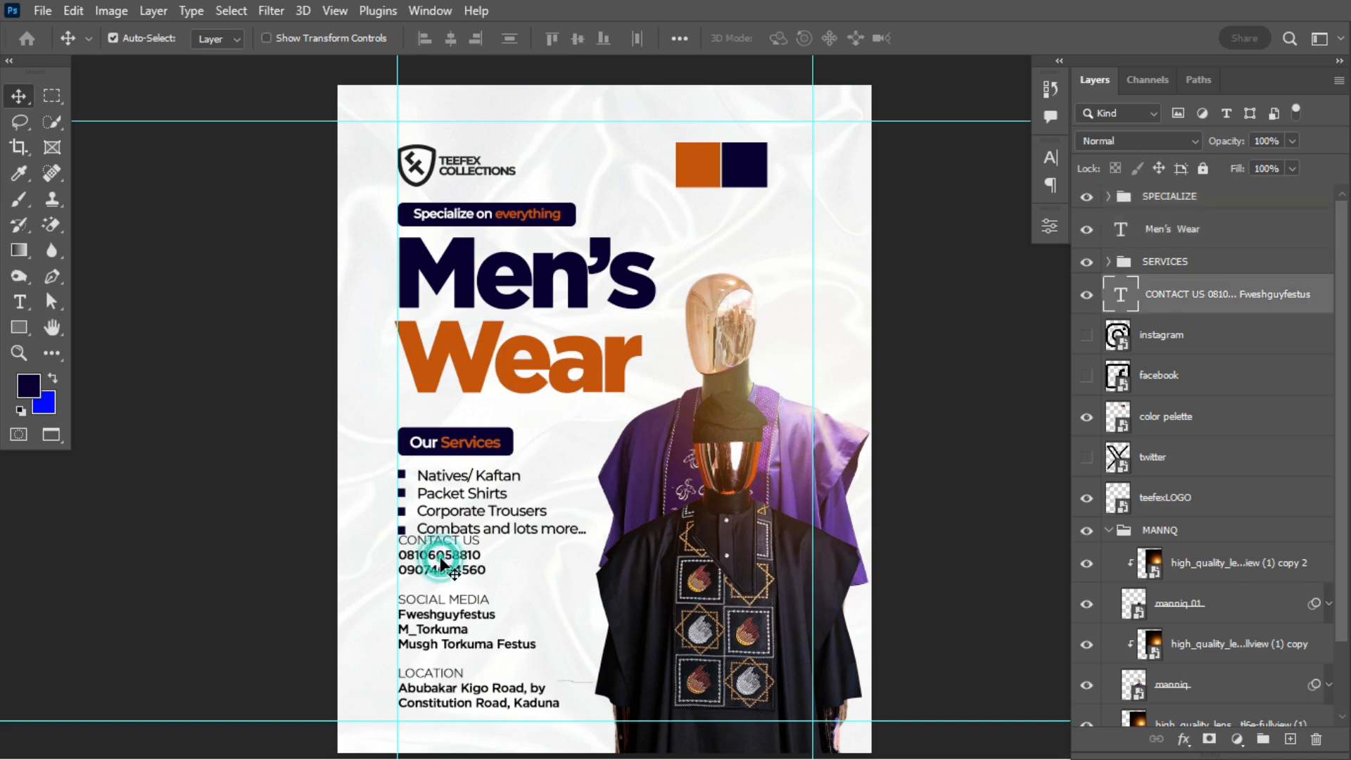
pyautogui.click(1187, 262)
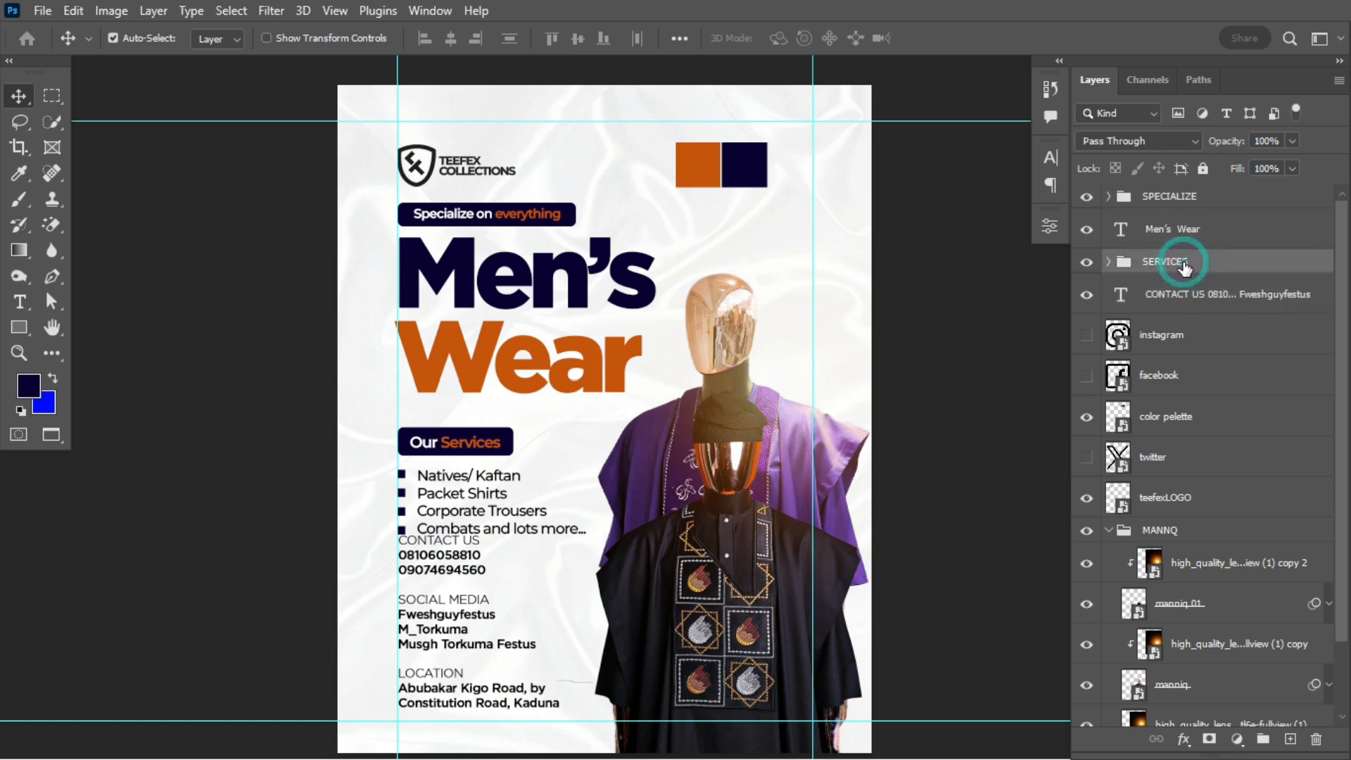
pyautogui.hotkey('shift', 'Up')
pyautogui.hotkey('shift', 'Up')
pyautogui.hotkey('shift', 'Up')
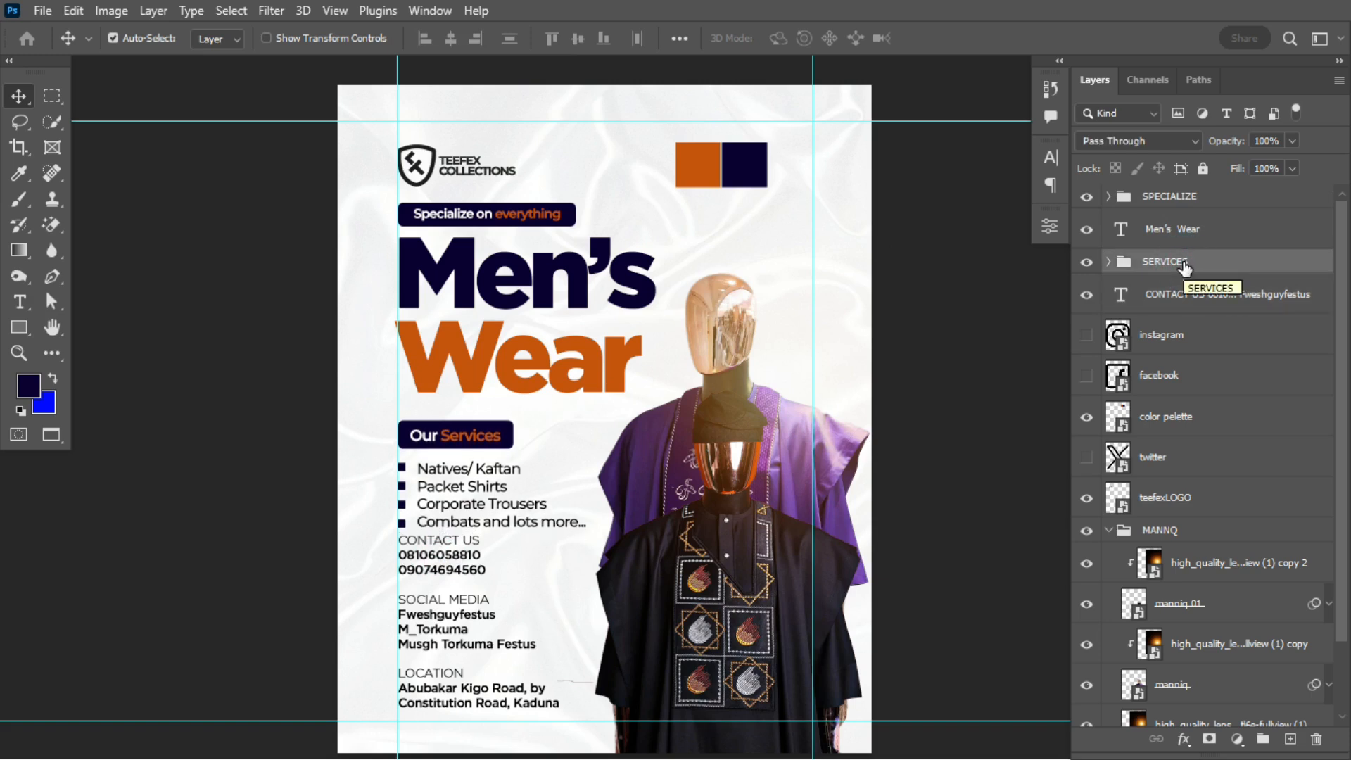
# Step: Nudge the contact, social media and location text block down to separate it from the services list
pyautogui.click(439, 556)
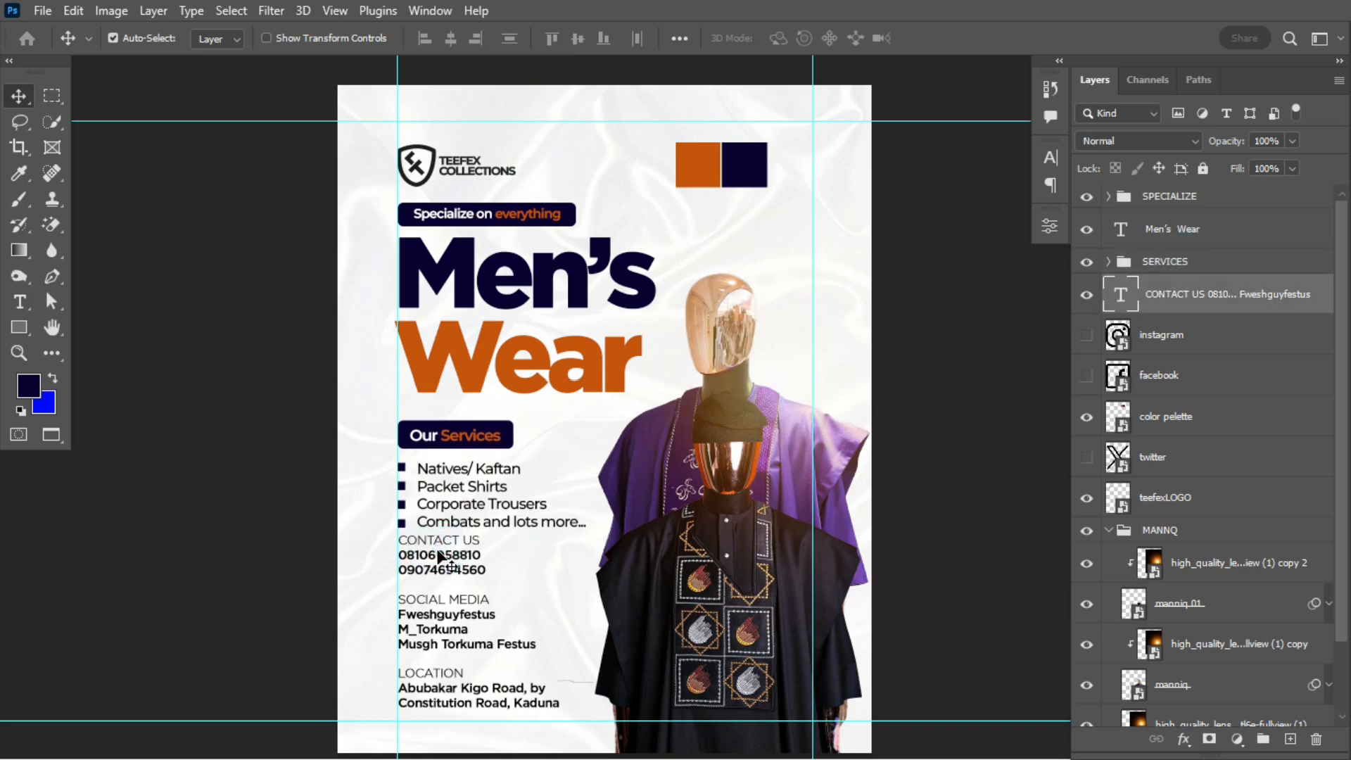
pyautogui.hotkey('shift', 'Down')
pyautogui.hotkey('shift', 'Down')
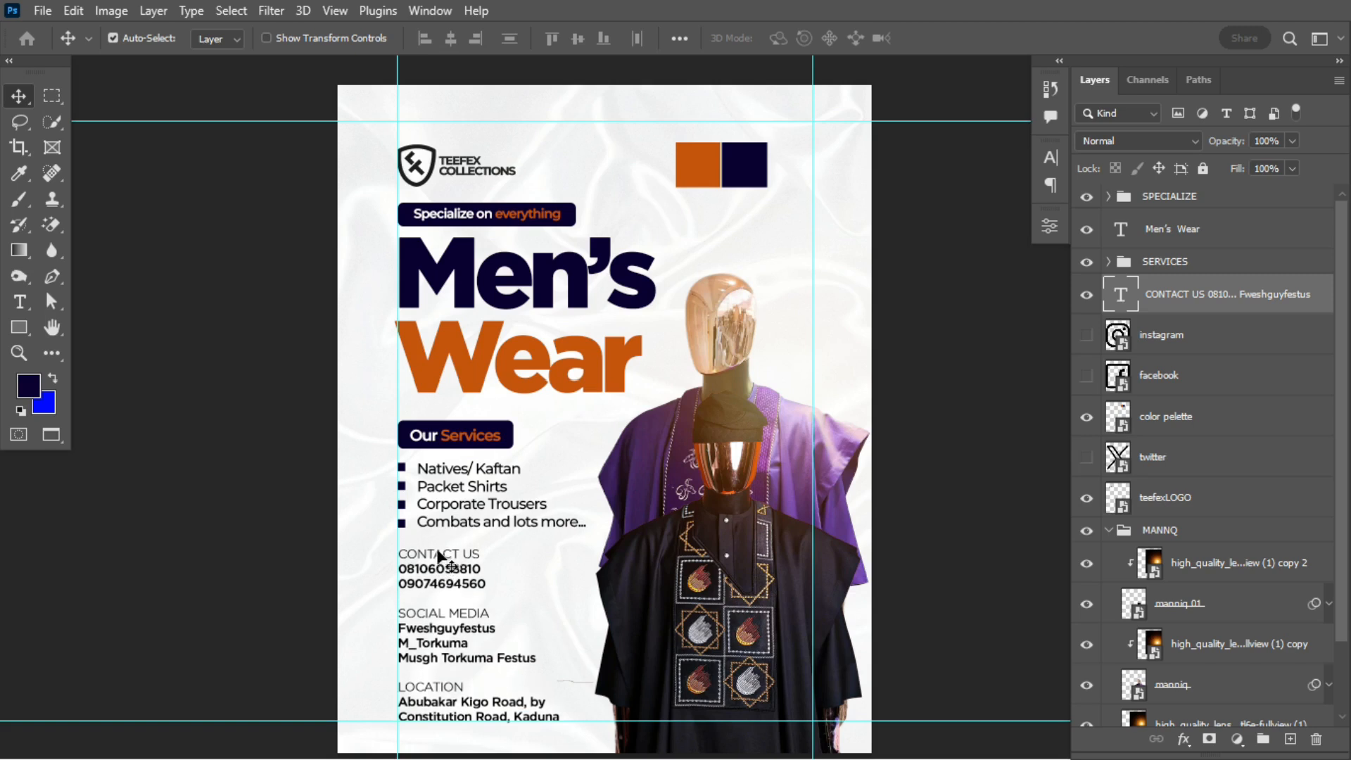
pyautogui.press('Down')
pyautogui.press('Down')
pyautogui.press('Down')
pyautogui.press('Down')
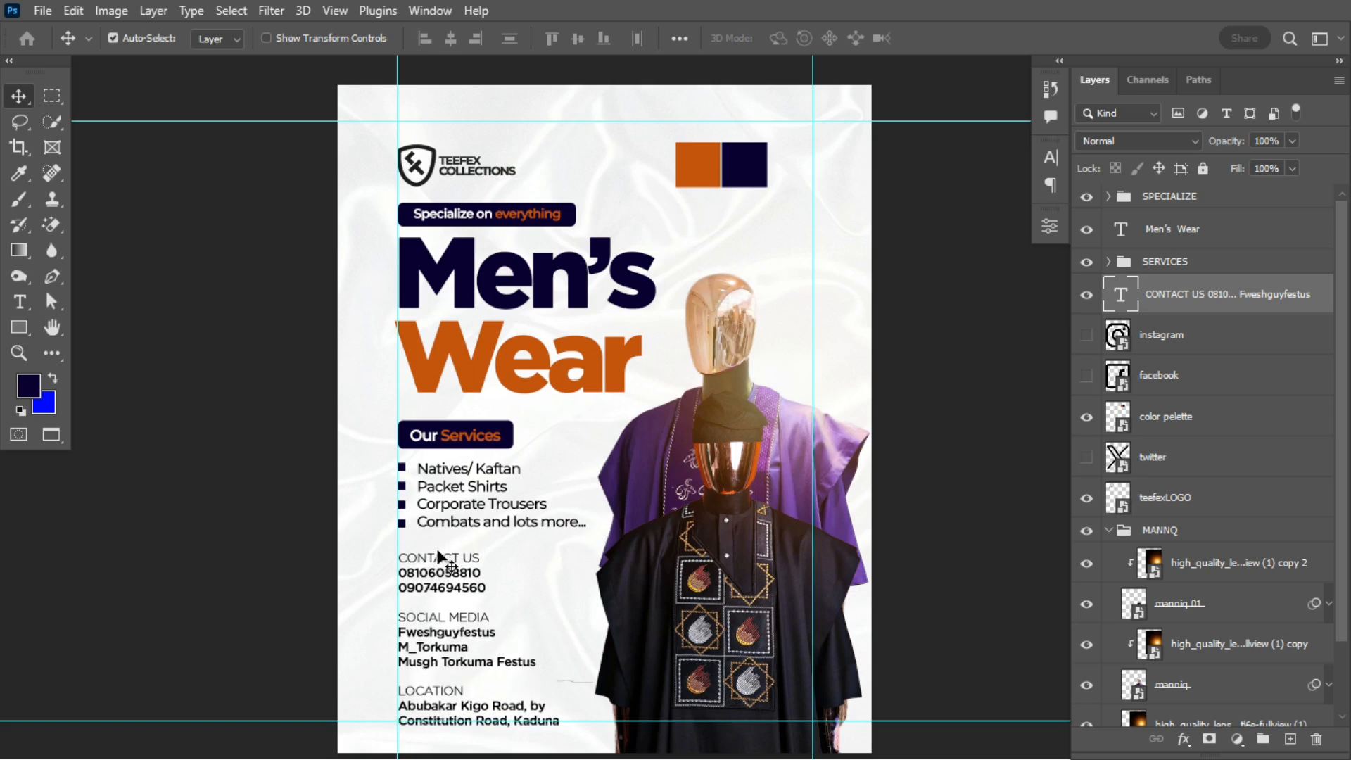
pyautogui.press('Up')
# Step: Scale the contact text block down to about 93% and move it up to sit just above the lower guide
pyautogui.hotkey('ctrl', 't')
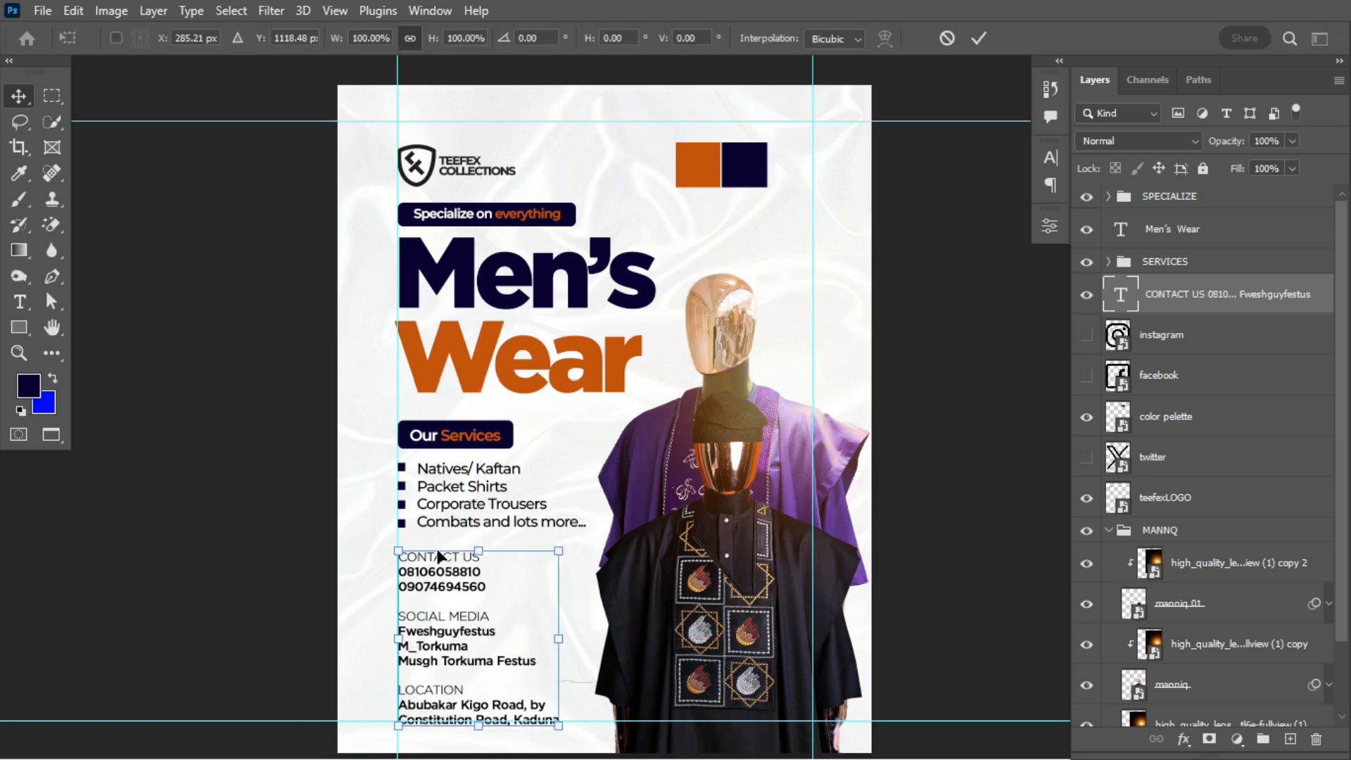
pyautogui.moveTo(563, 548); pyautogui.dragTo(548, 563)
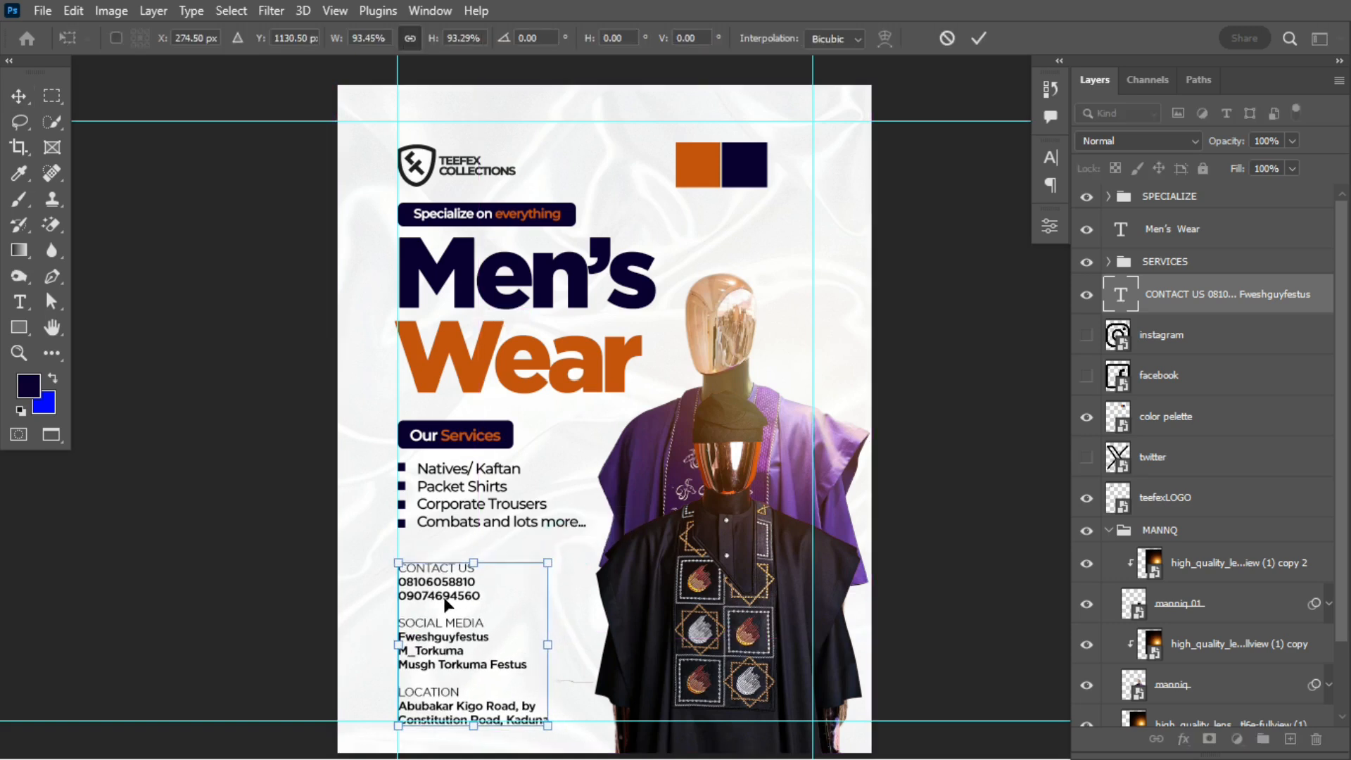
pyautogui.moveTo(444, 598); pyautogui.dragTo(442, 590)
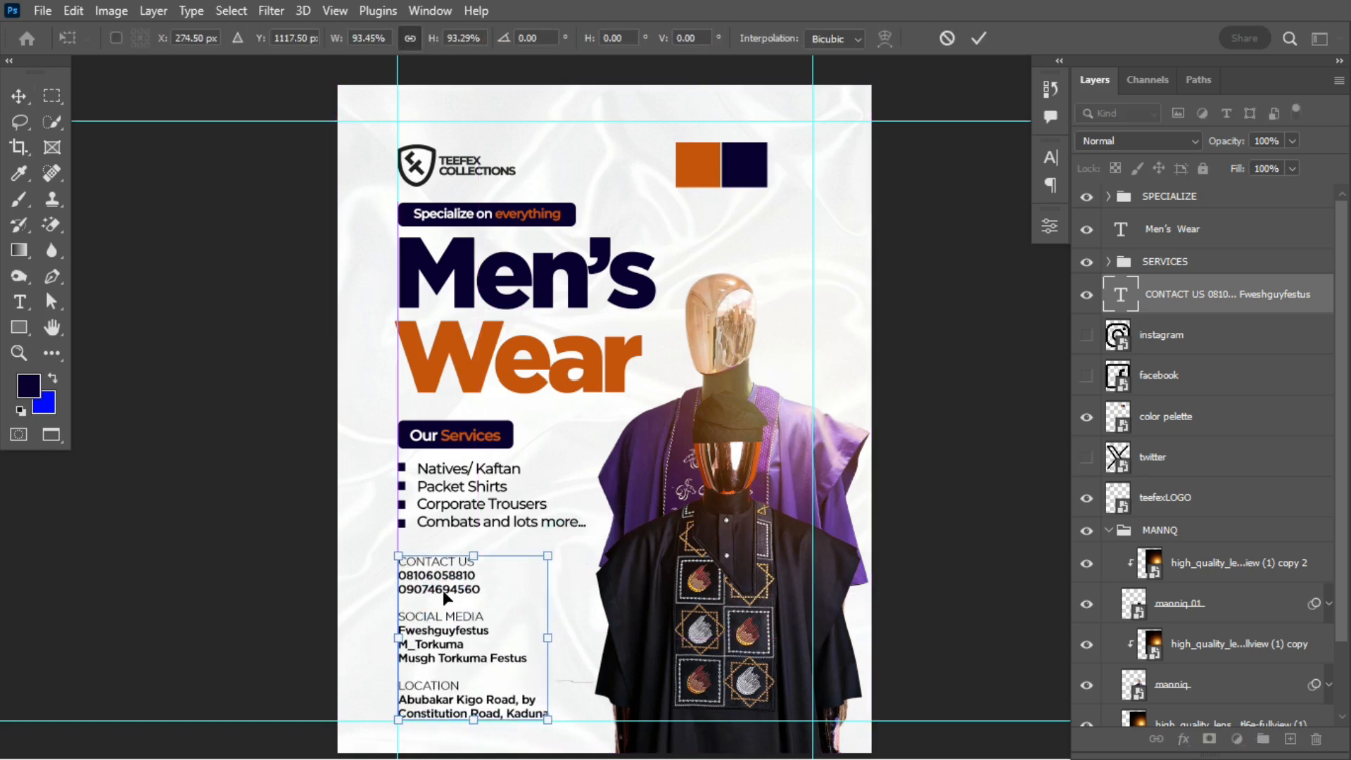
pyautogui.press('Return')
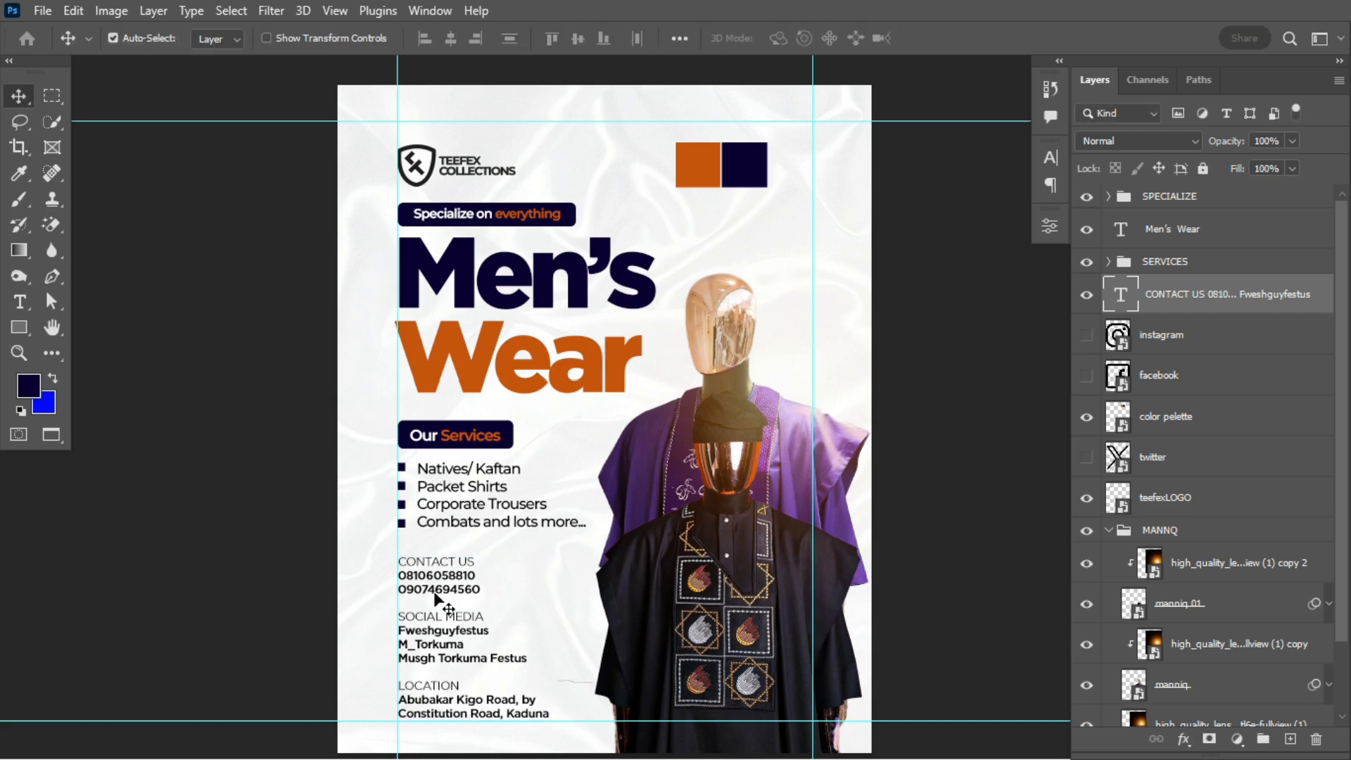
# Step: Draw a horizontal line about 238 px wide with a 1 px stroke between the services list and the CONTACT US heading
pyautogui.click(24, 332)
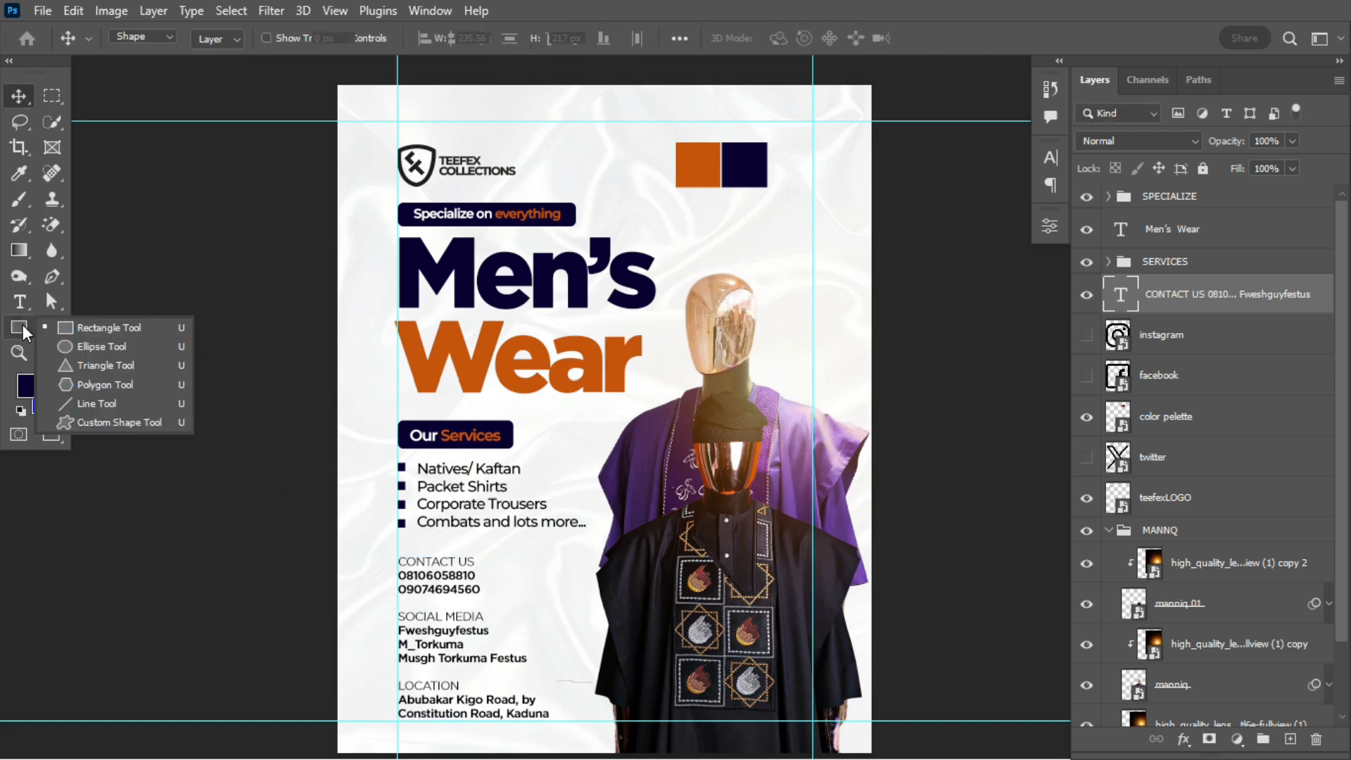
pyautogui.click(104, 406)
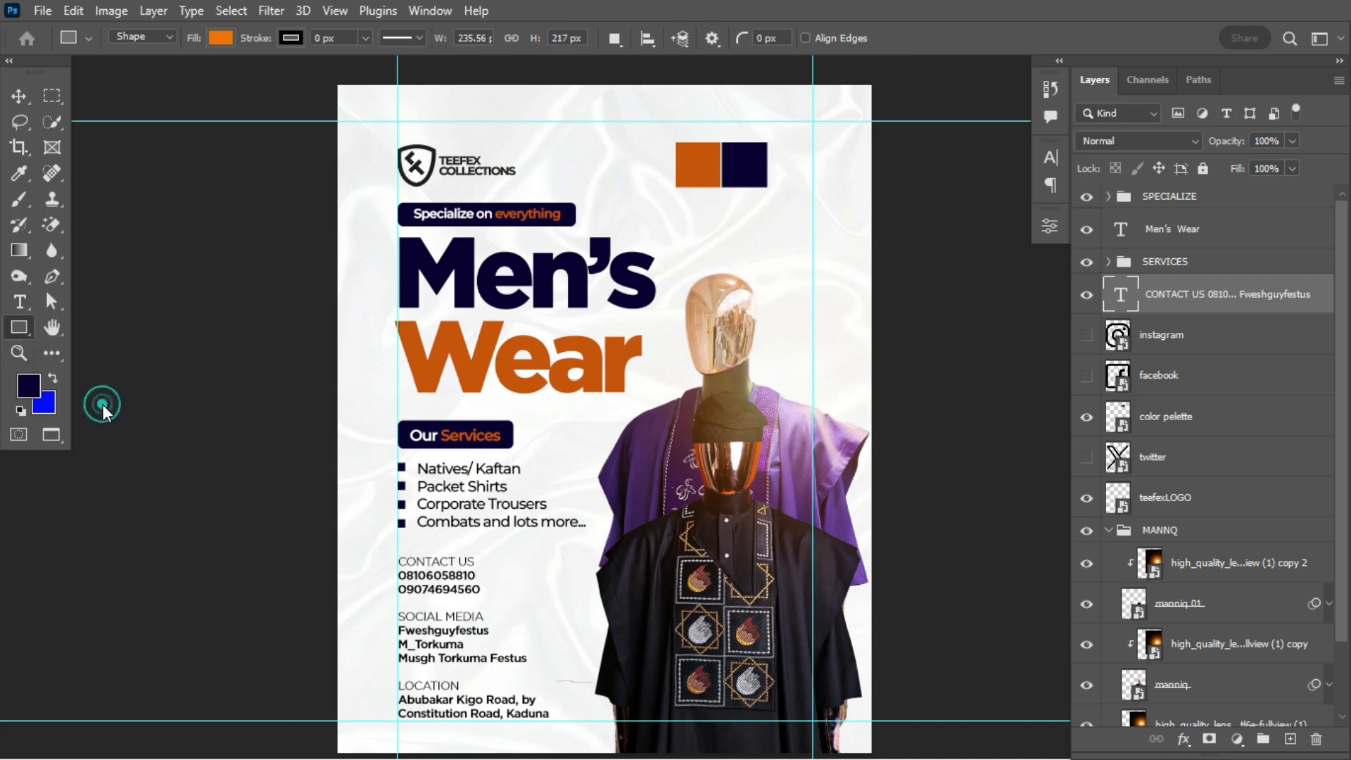
pyautogui.moveTo(406, 542); pyautogui.dragTo(523, 550)
pyautogui.moveTo(248, 48); pyautogui.dragTo(251, 47)
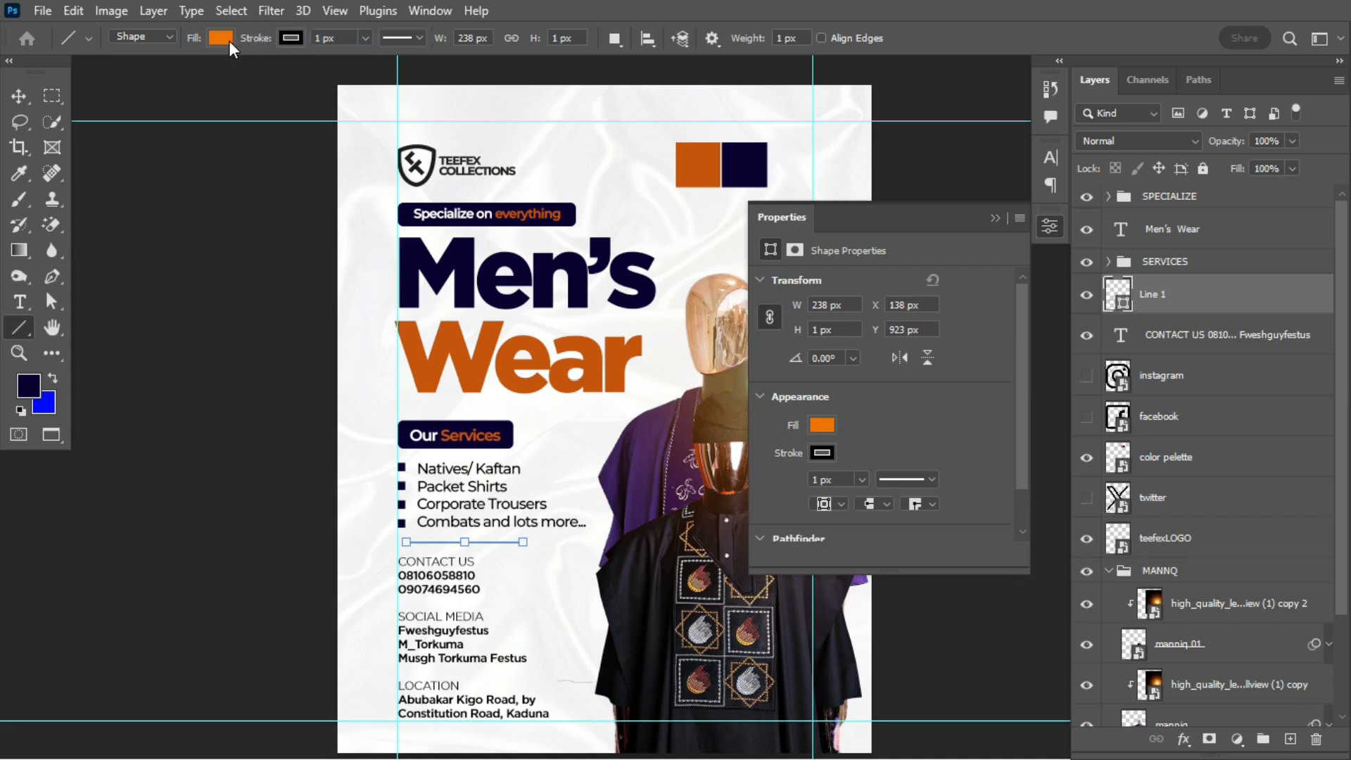
pyautogui.click(18, 96)
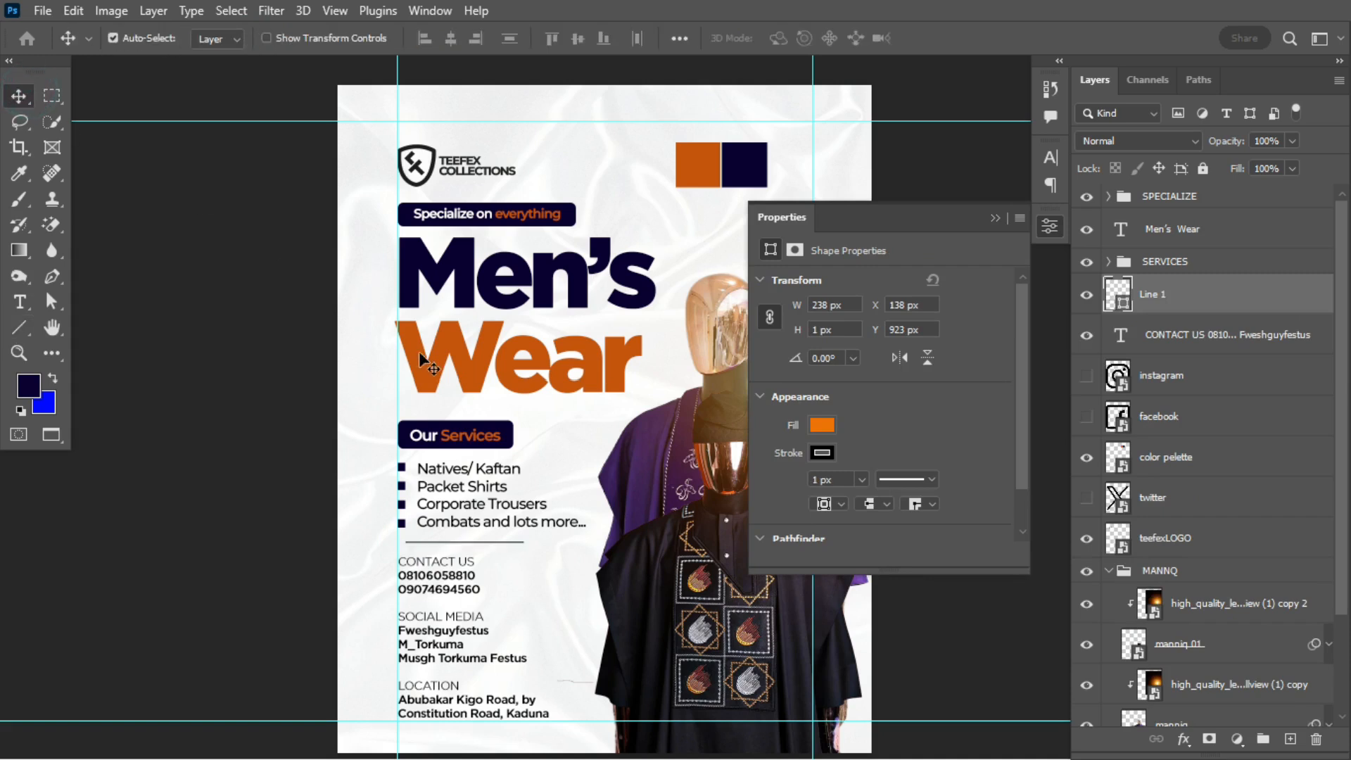
# Step: Nudge the line down and left until it underlines the CONTACT US heading, starting at the left vertical guide
pyautogui.press('Down')
pyautogui.press('Down')
pyautogui.press('Down')
pyautogui.press('Down')
pyautogui.press('Down')
pyautogui.press('Down')
pyautogui.press('Down')
pyautogui.press('Down')
pyautogui.press('Down')
pyautogui.press('Down')
pyautogui.press('Down')
pyautogui.press('Down')
pyautogui.press('Down')
pyautogui.press('Down')
pyautogui.press('Down')
pyautogui.press('Down')
pyautogui.press('Down')
pyautogui.press('Down')
pyautogui.press('Down')
pyautogui.press('Down')
pyautogui.press('Down')
pyautogui.press('Down')
pyautogui.press('Down')
pyautogui.press('Down')
pyautogui.press('Down')
pyautogui.press('Down')
pyautogui.press('Down')
pyautogui.press('Down')
pyautogui.press('Down')
pyautogui.press('Down')
pyautogui.press('Down')
pyautogui.press('Down')
pyautogui.press('Down')
pyautogui.press('Down')
pyautogui.press('Down')
pyautogui.press('Down')
pyautogui.press('Down')
pyautogui.press('Down')
pyautogui.press('Down')
pyautogui.press('Down')
pyautogui.press('Left')
pyautogui.press('Left')
pyautogui.press('Up')
pyautogui.press('Up')
pyautogui.press('Up')
pyautogui.press('Up')
pyautogui.press('Up')
pyautogui.press('Up')
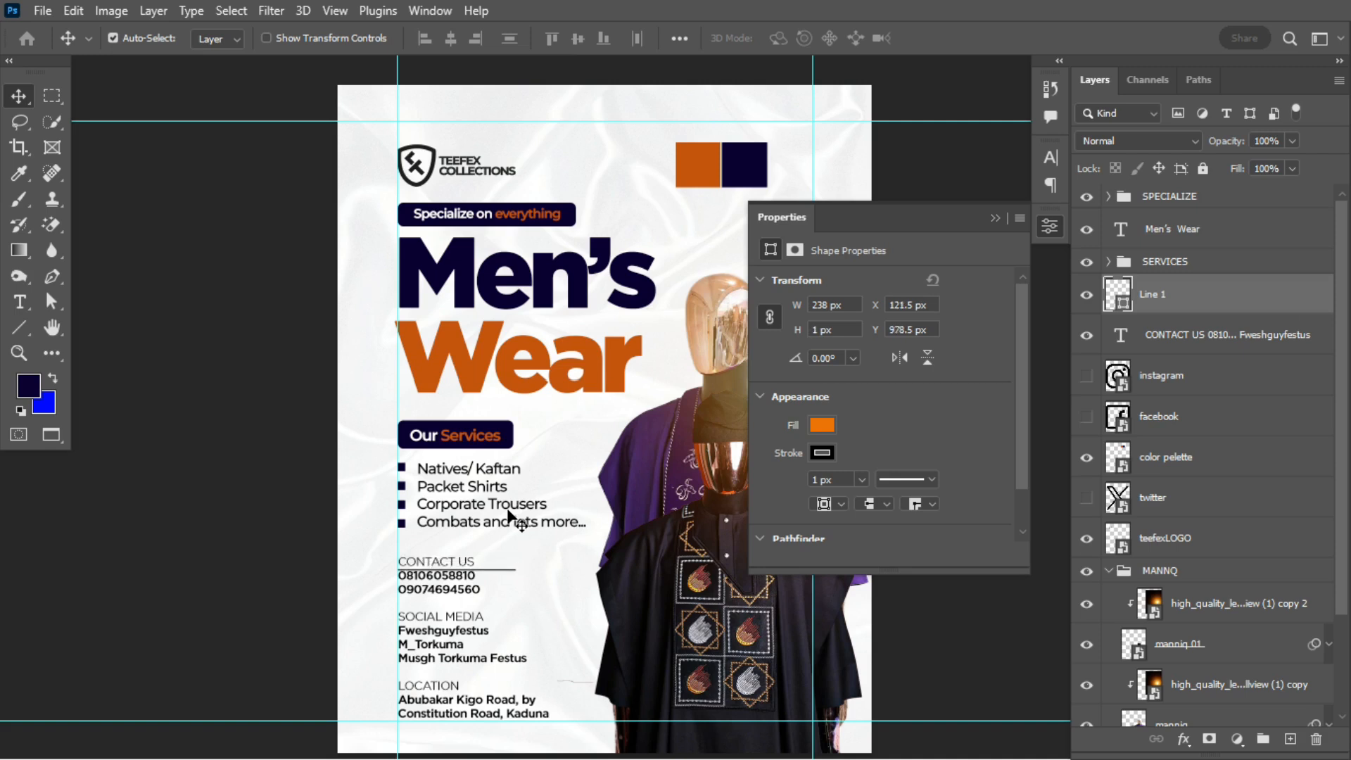
pyautogui.press('Down')
pyautogui.press('Down')
pyautogui.press('Down')
pyautogui.press('Down')
# Step: Shorten the CONTACT US underline to about 182 px from its right end and nudge it slightly up toward the heading
pyautogui.hotkey('ctrl', 't')
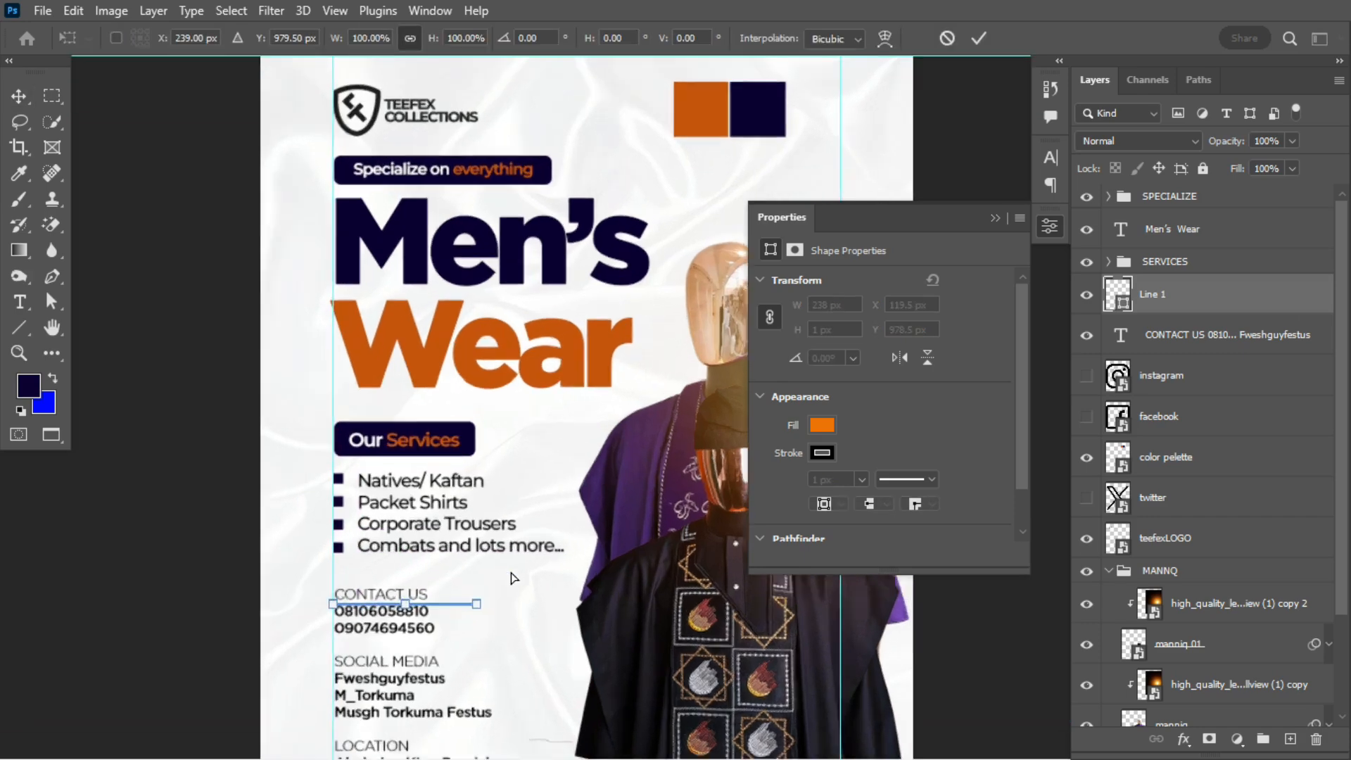
pyautogui.hotkey('ctrl', '+')
pyautogui.scroll(-5, 511, 571)
pyautogui.hscroll(-5, 511, 571)
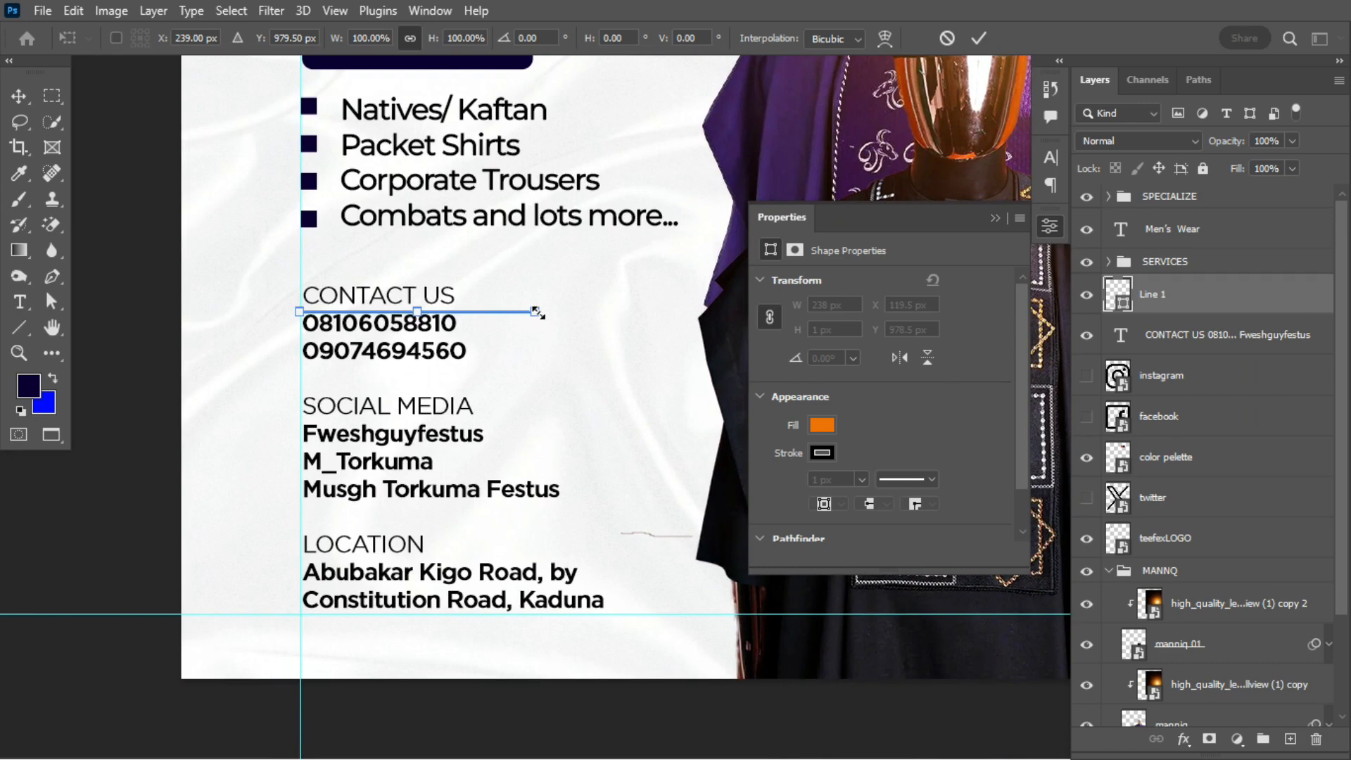
pyautogui.hscroll(1, 537, 311)
pyautogui.hotkey('ctrl', '+')
pyautogui.hscroll(-10, 537, 312)
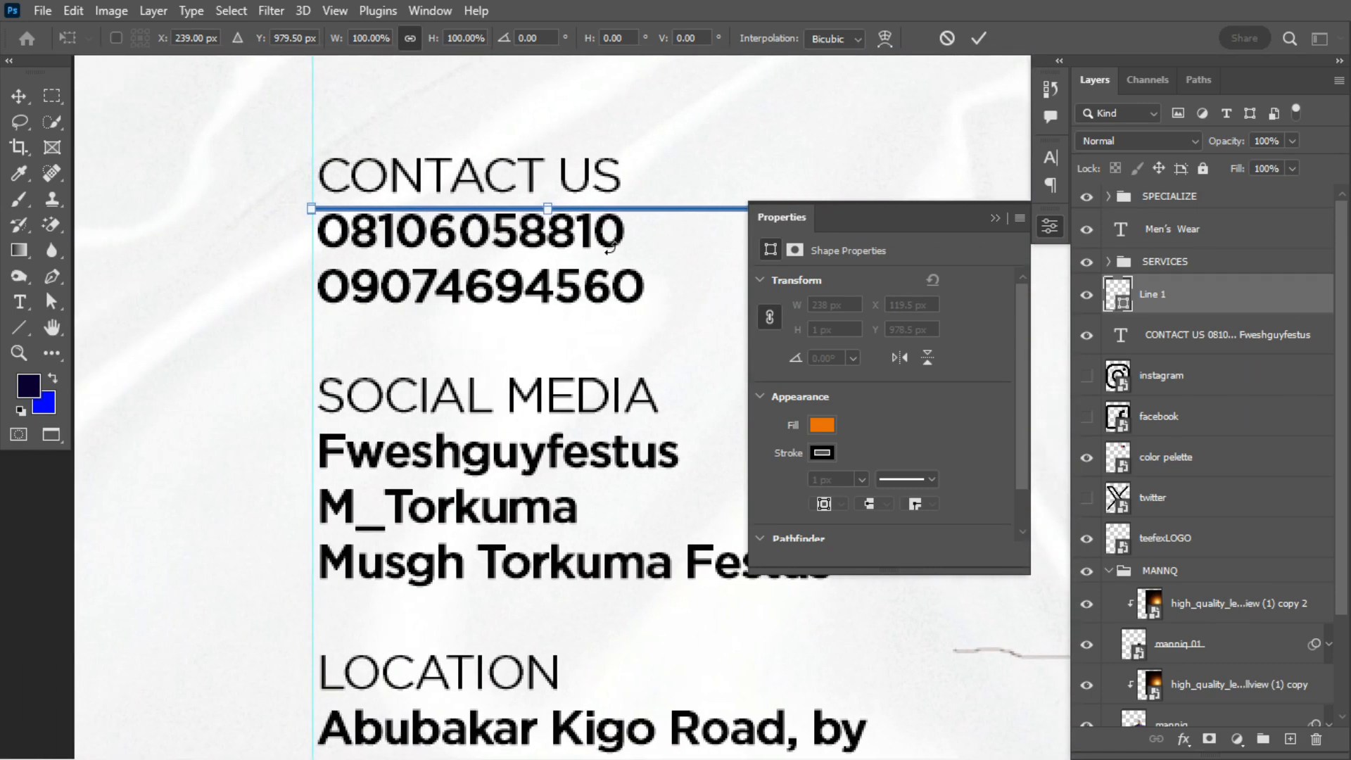
pyautogui.hscroll(4, 553, 252)
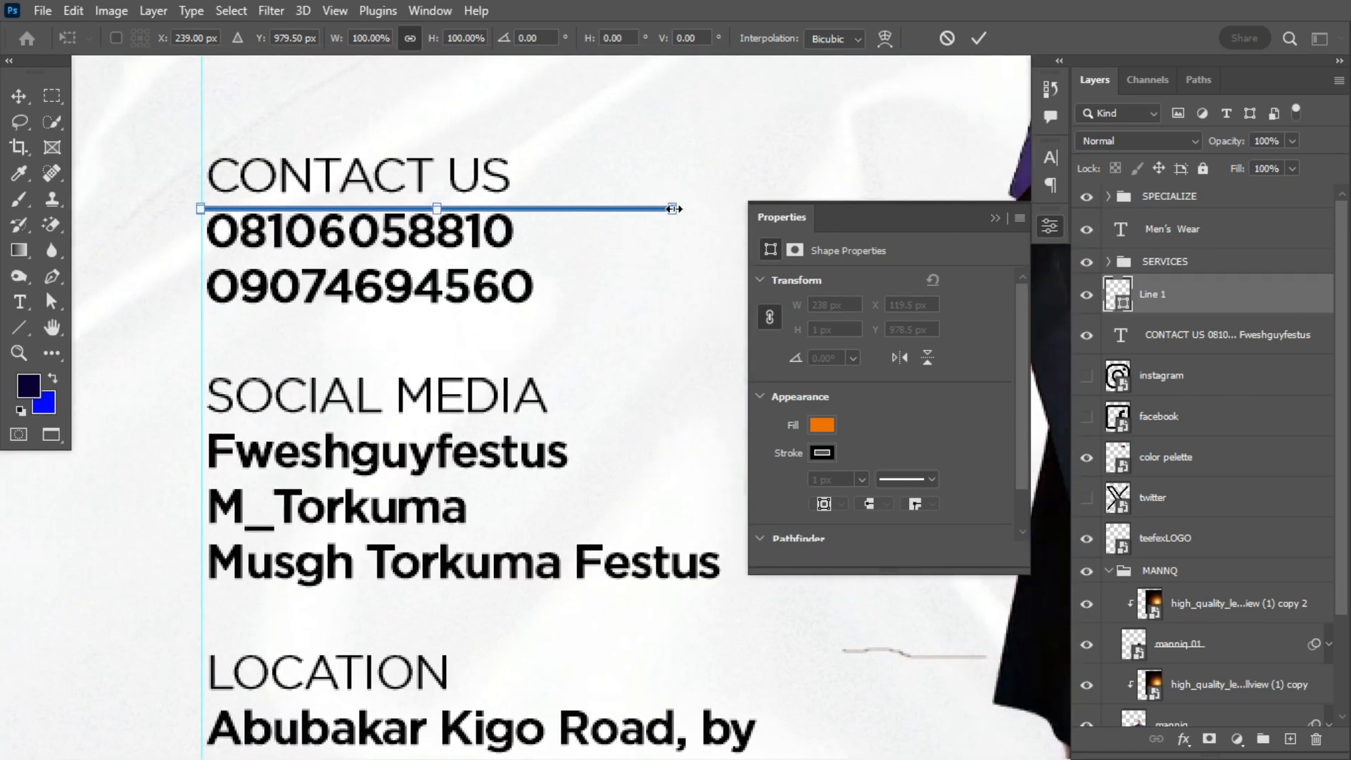
pyautogui.moveTo(672, 208); pyautogui.dragTo(560, 209)
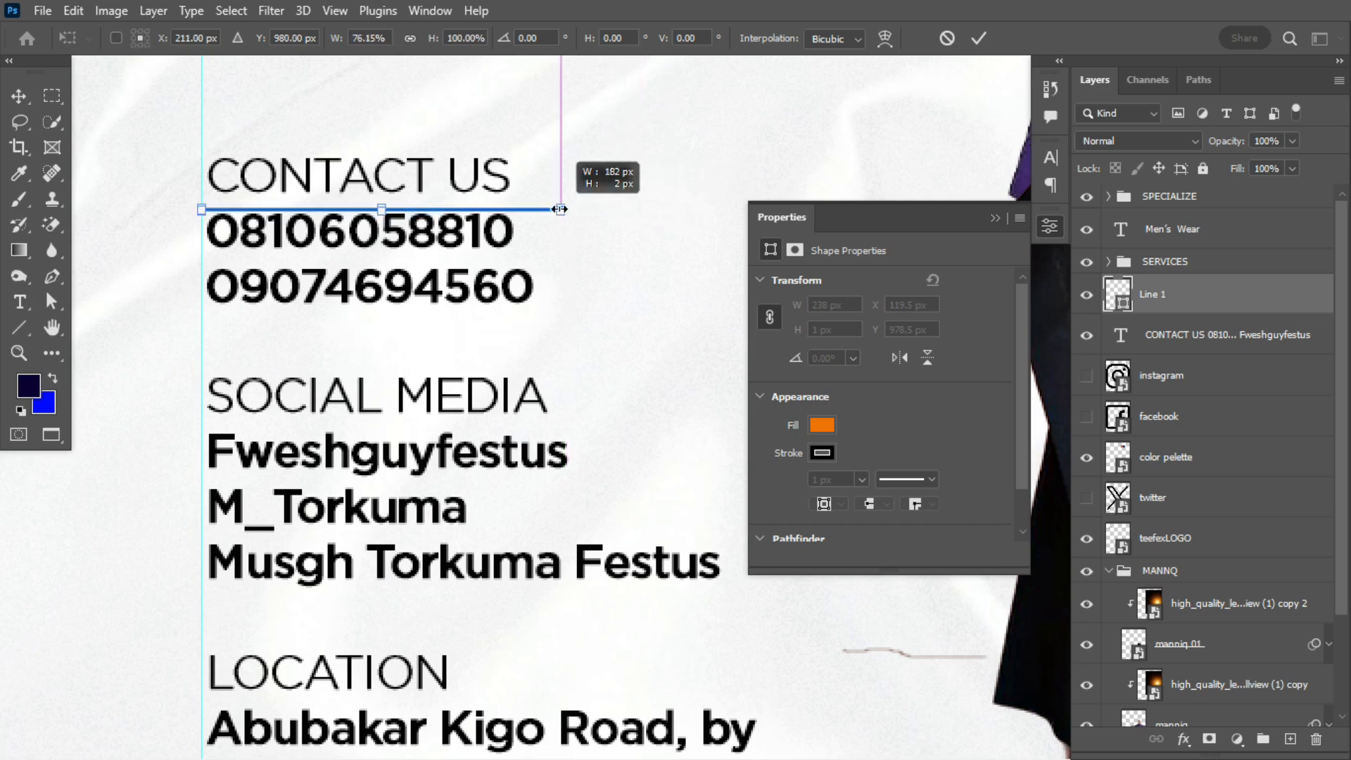
pyautogui.click(979, 38)
pyautogui.press('Up')
pyautogui.press('Up')
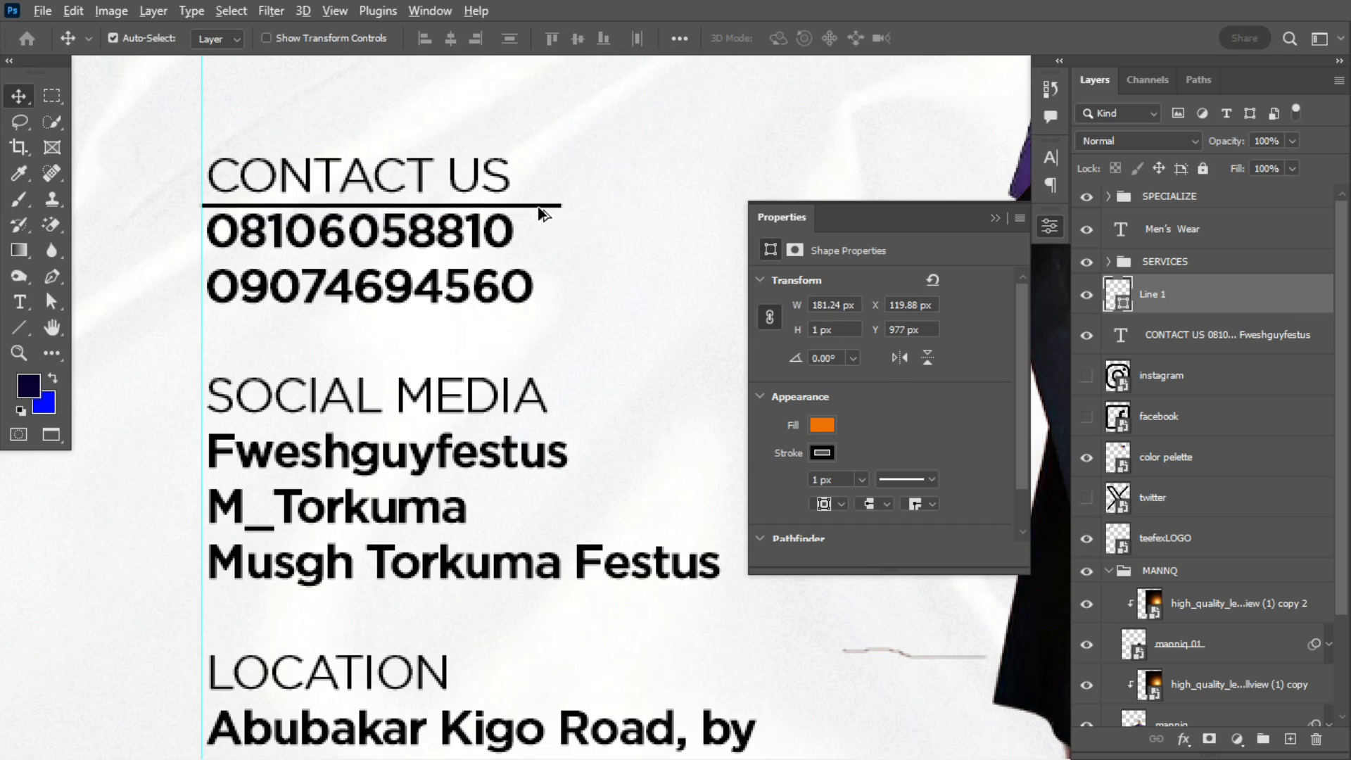
# Step: Duplicate the underline twice, placing the copies directly beneath the SOCIAL MEDIA and LOCATION headings
pyautogui.moveTo(537, 206); pyautogui.dragTo(504, 709)
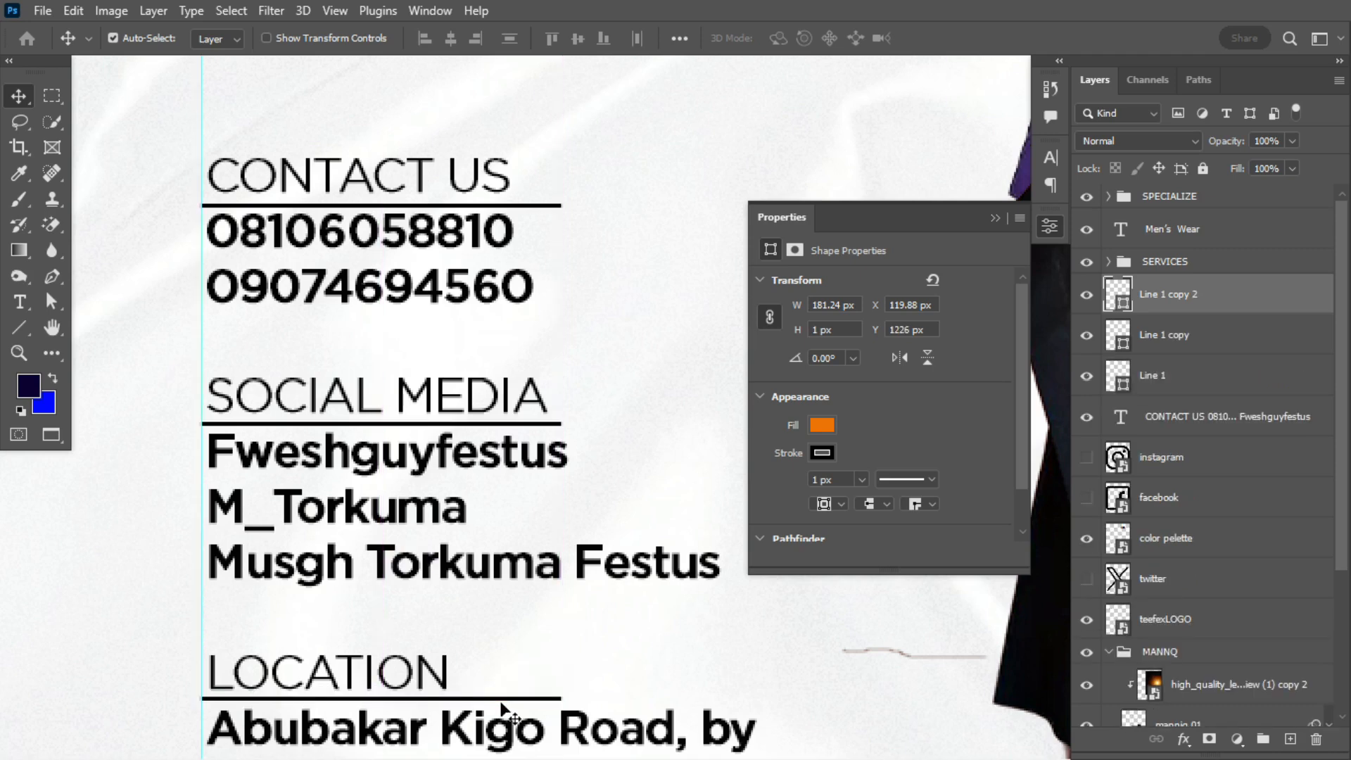
# Step: Select the three underlines together with the contact text layer and nudge them slightly down
pyautogui.hotkey('ctrl', '-')
pyautogui.hotkey('ctrl', '-')
pyautogui.hotkey('ctrl', '-')
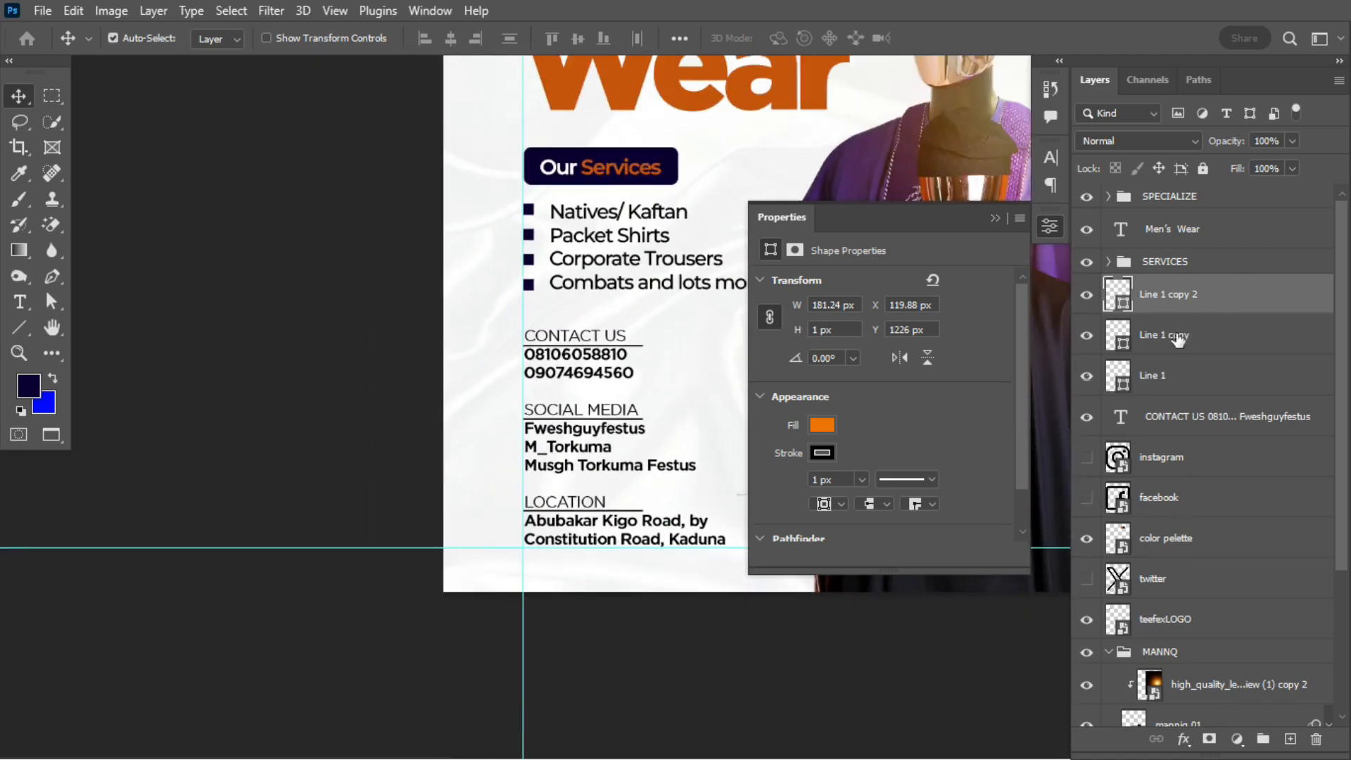
pyautogui.keyDown('shift'); pyautogui.click(1209, 418); pyautogui.keyUp('shift')
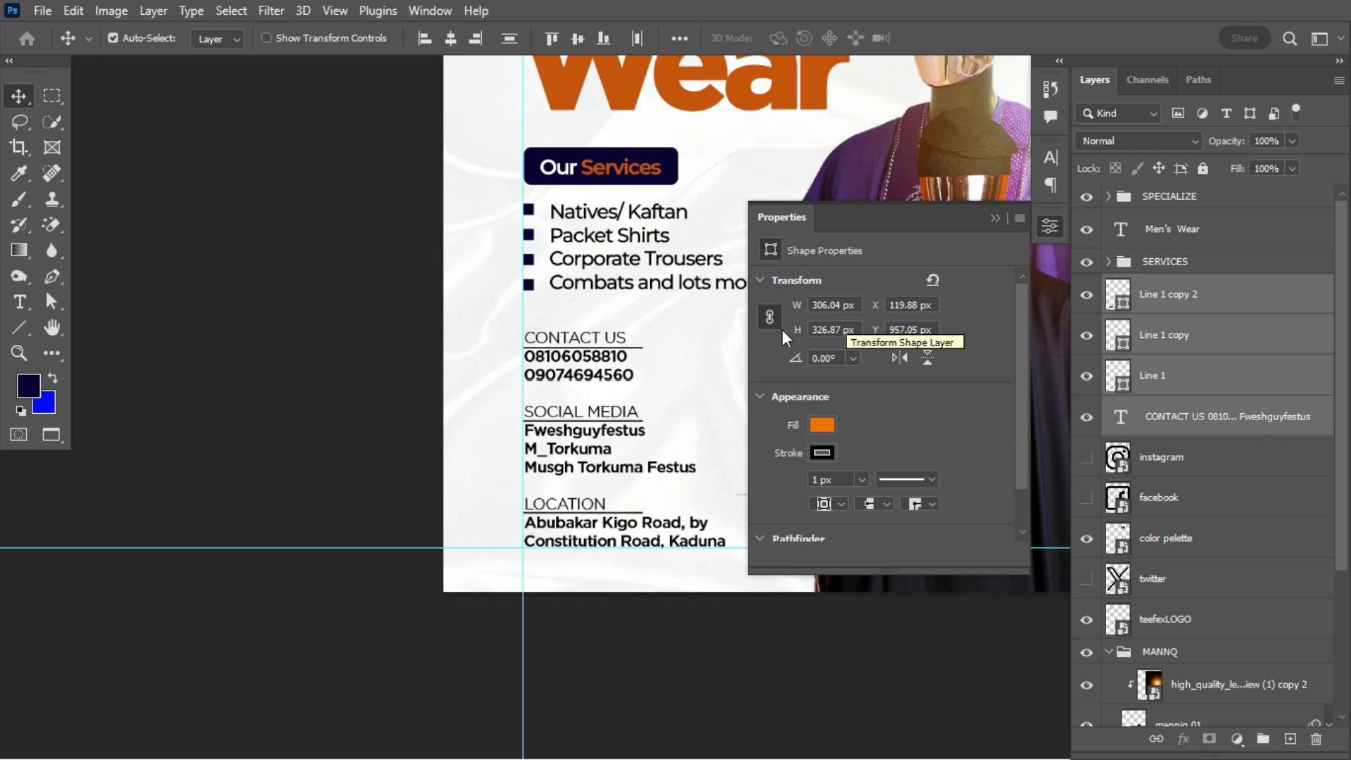
pyautogui.press('t')
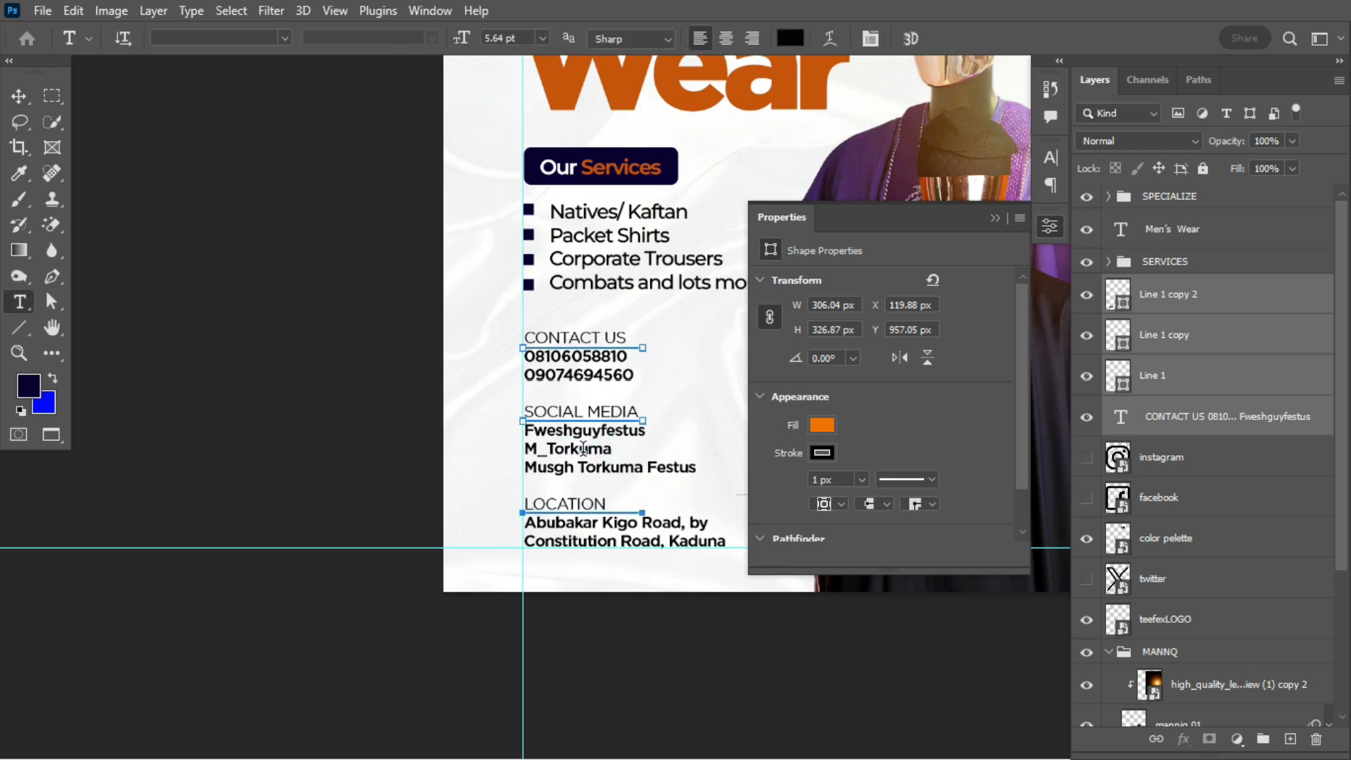
pyautogui.moveTo(527, 431); pyautogui.dragTo(744, 477)
pyautogui.hotkey('ctrl', 'c')
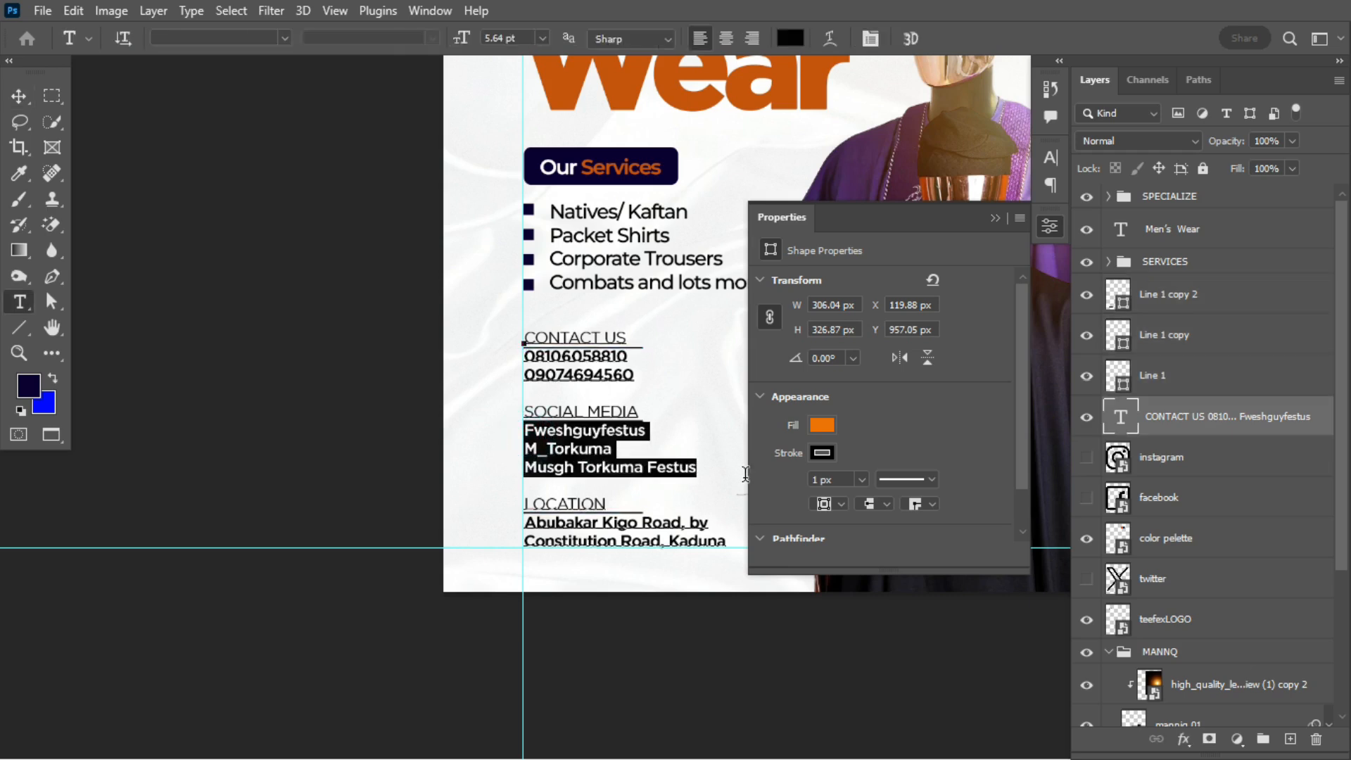
pyautogui.press('BackSpace')
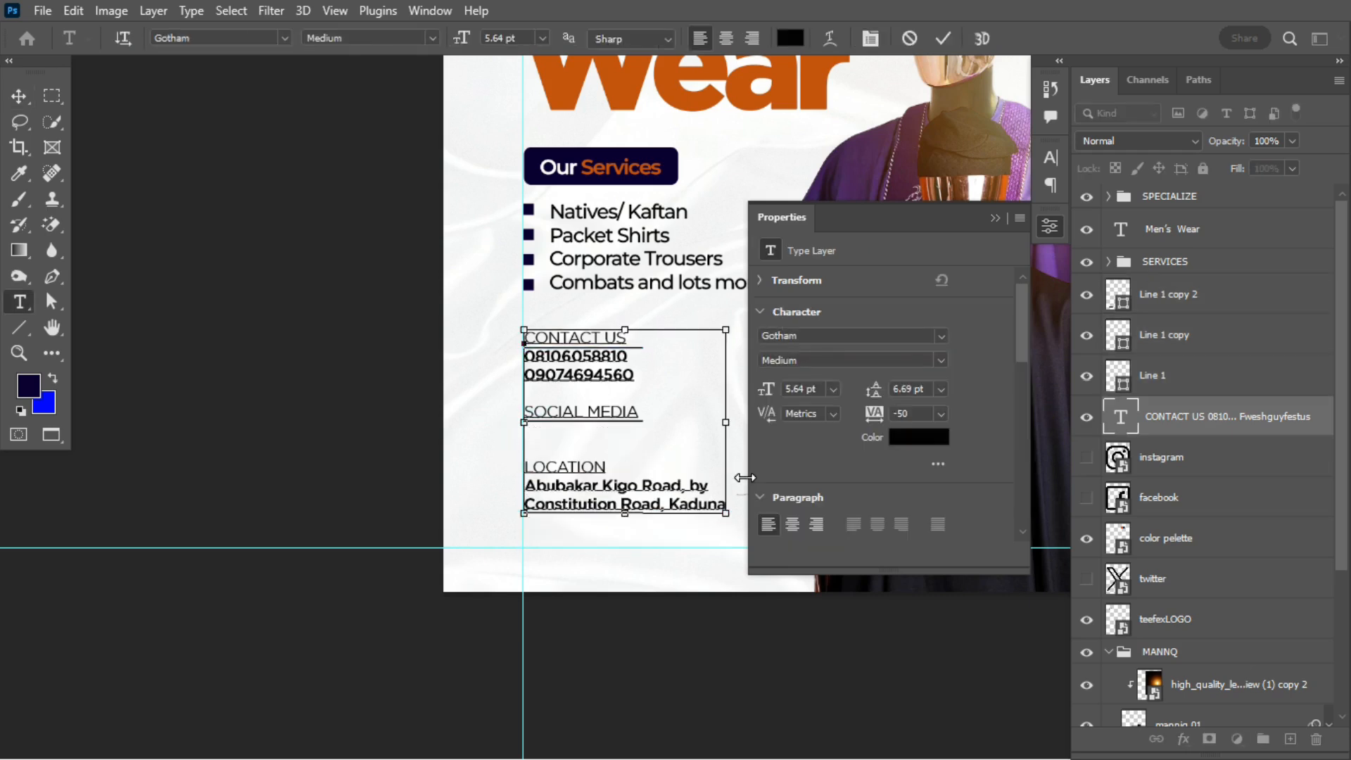
pyautogui.press('Escape')
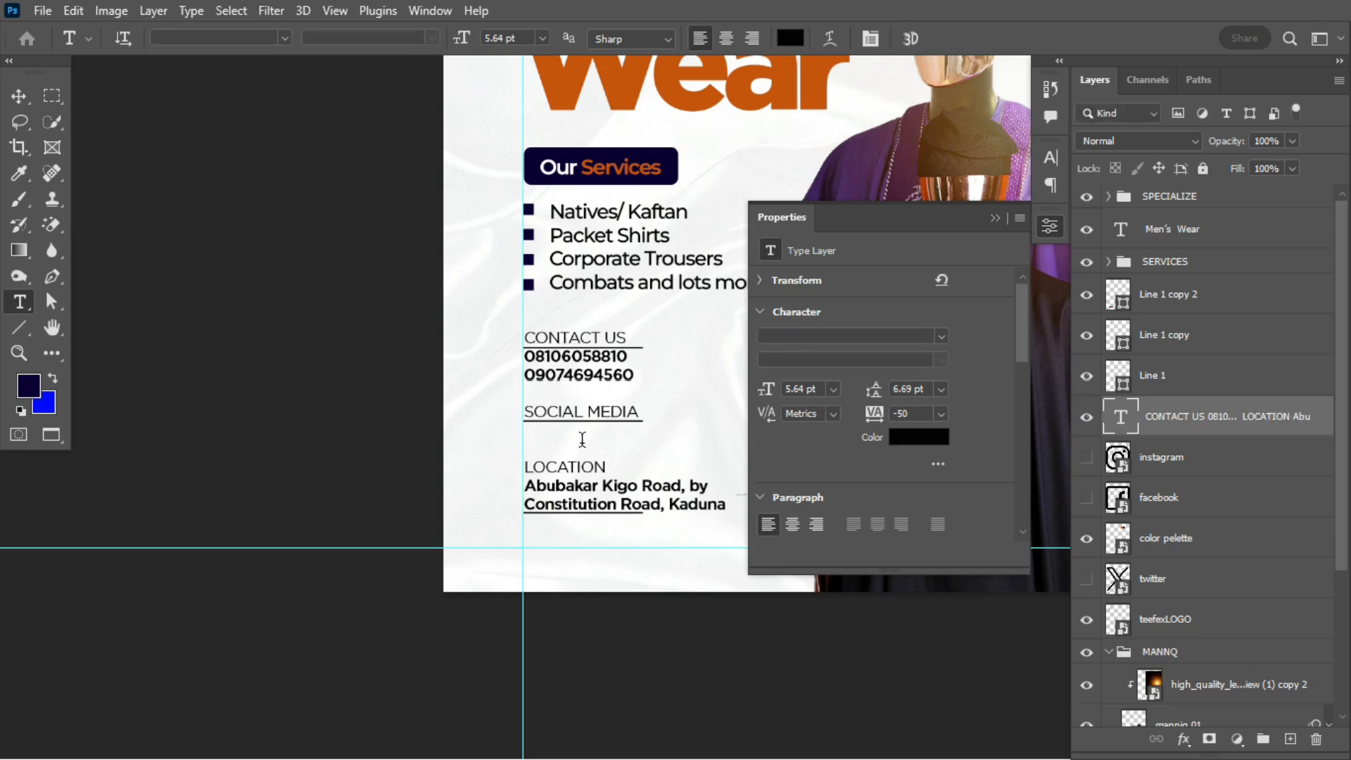
pyautogui.click(582, 437)
pyautogui.press('Return')
pyautogui.press('Return')
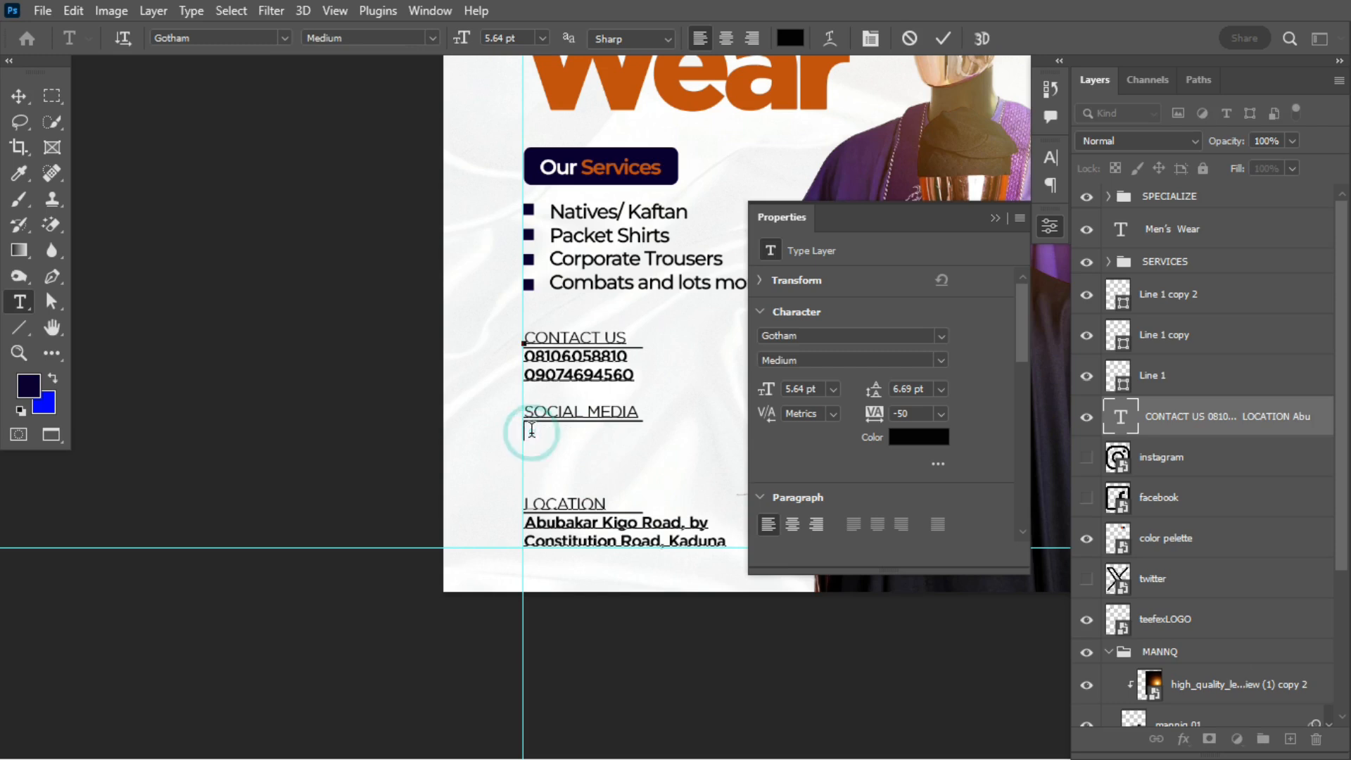
pyautogui.hotkey('ctrl', 'v')
pyautogui.press('Return')
pyautogui.press('Return')
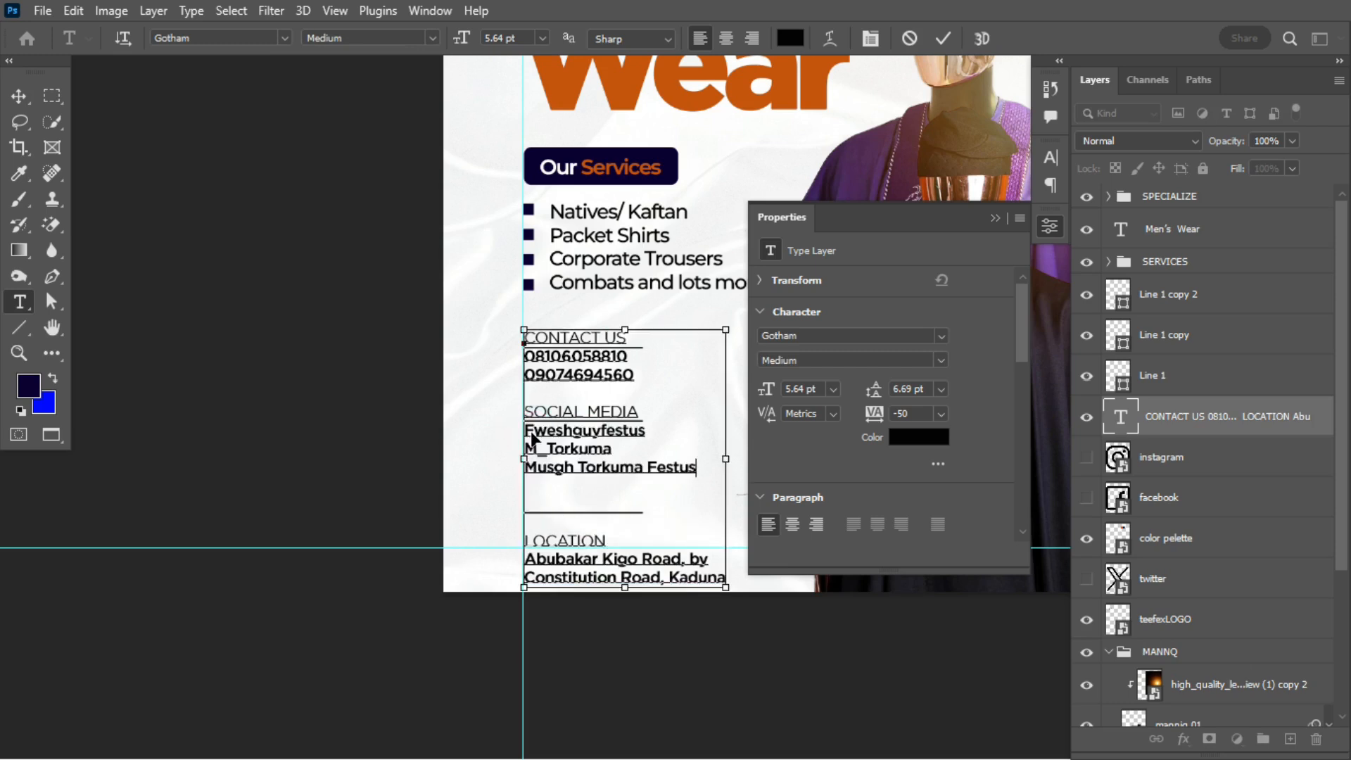
pyautogui.hotkey('ctrl', 'z')
pyautogui.hotkey('ctrl', 'z')
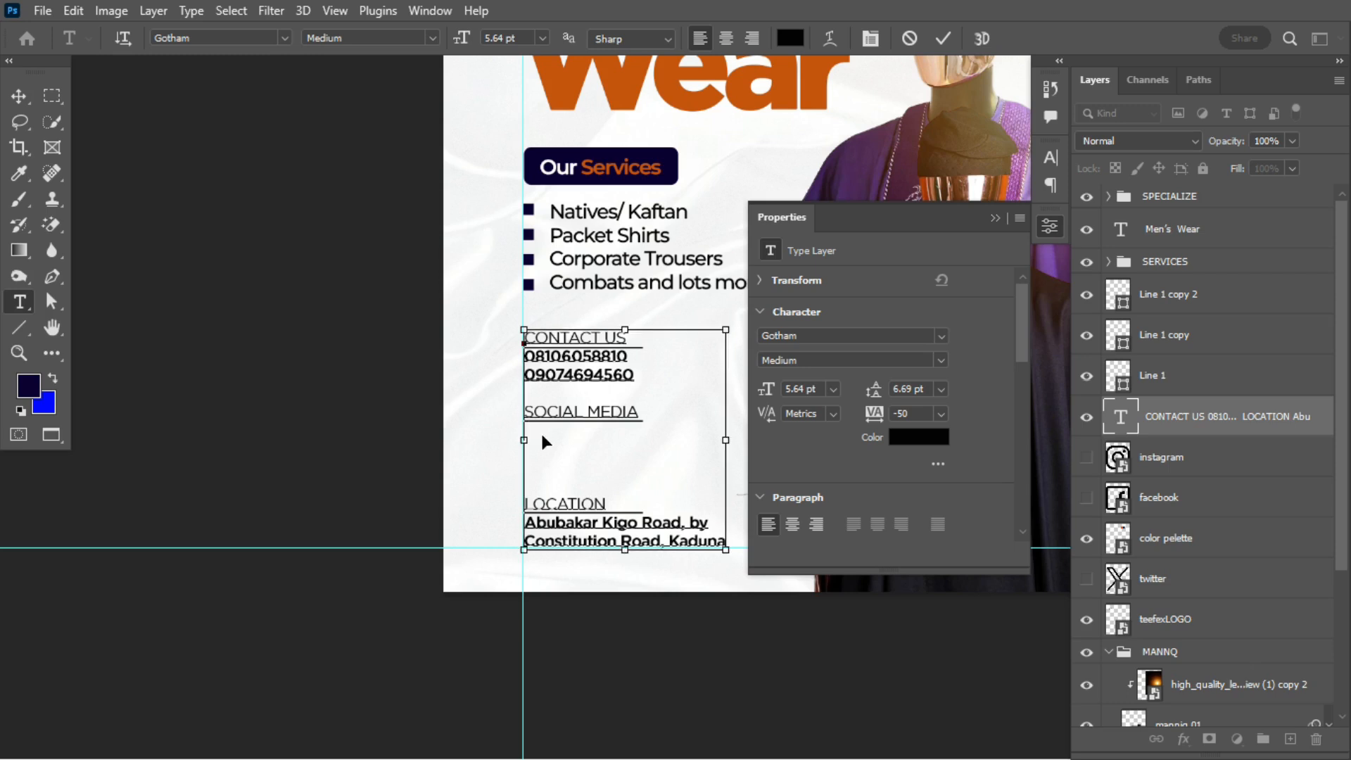
pyautogui.hotkey('ctrl', 'Return')
pyautogui.hotkey('ctrl', 'z')
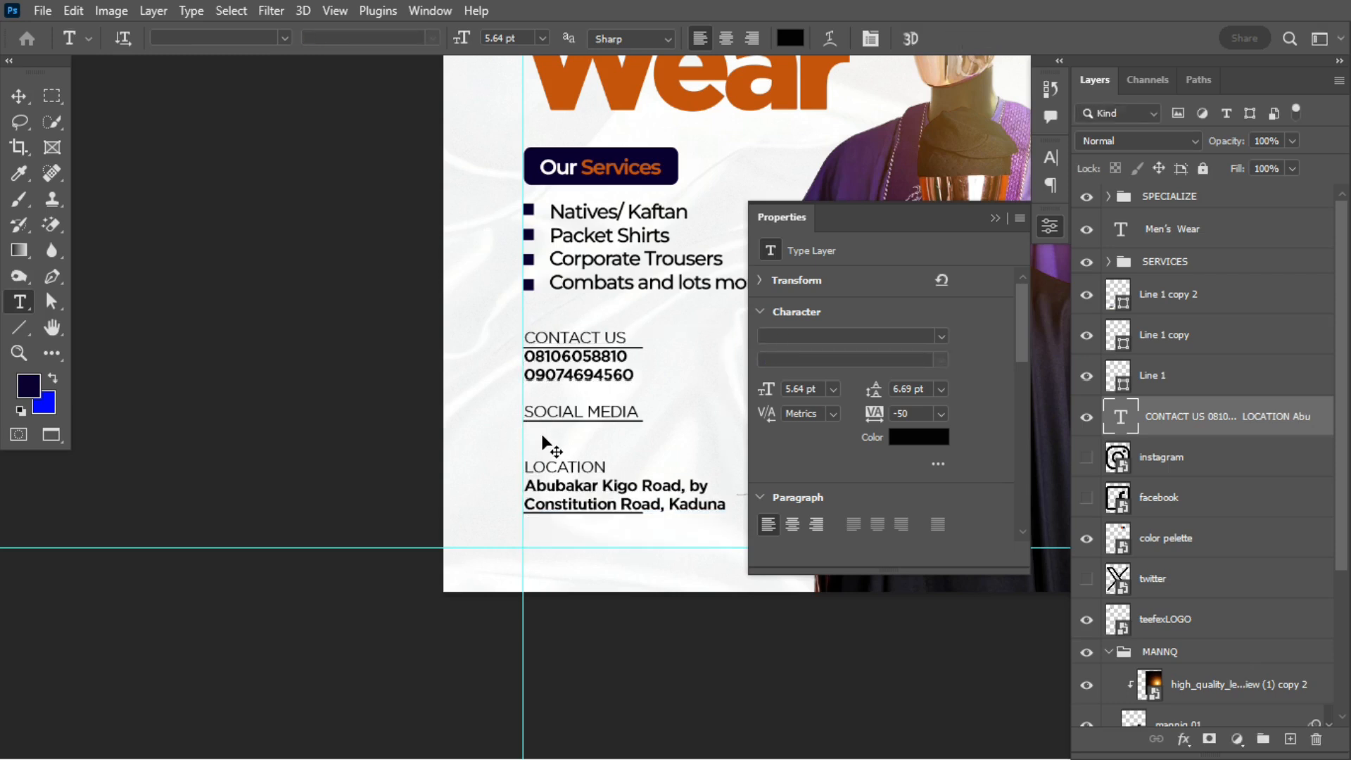
pyautogui.hotkey('ctrl', 'shift', 'z')
# Step: Indent the three handle lines under SOCIAL MEDIA equally with leading spaces to make room for icons
pyautogui.click(528, 430)
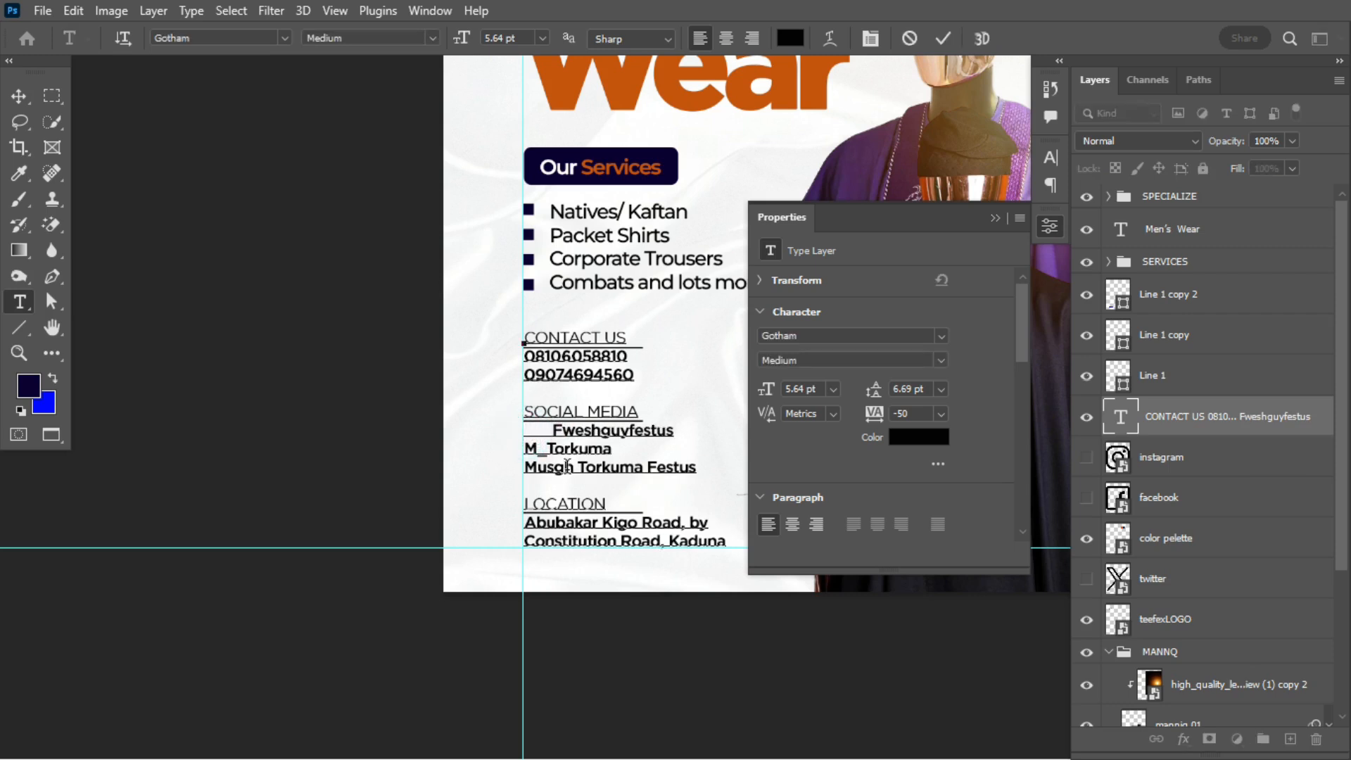
pyautogui.click(526, 448)
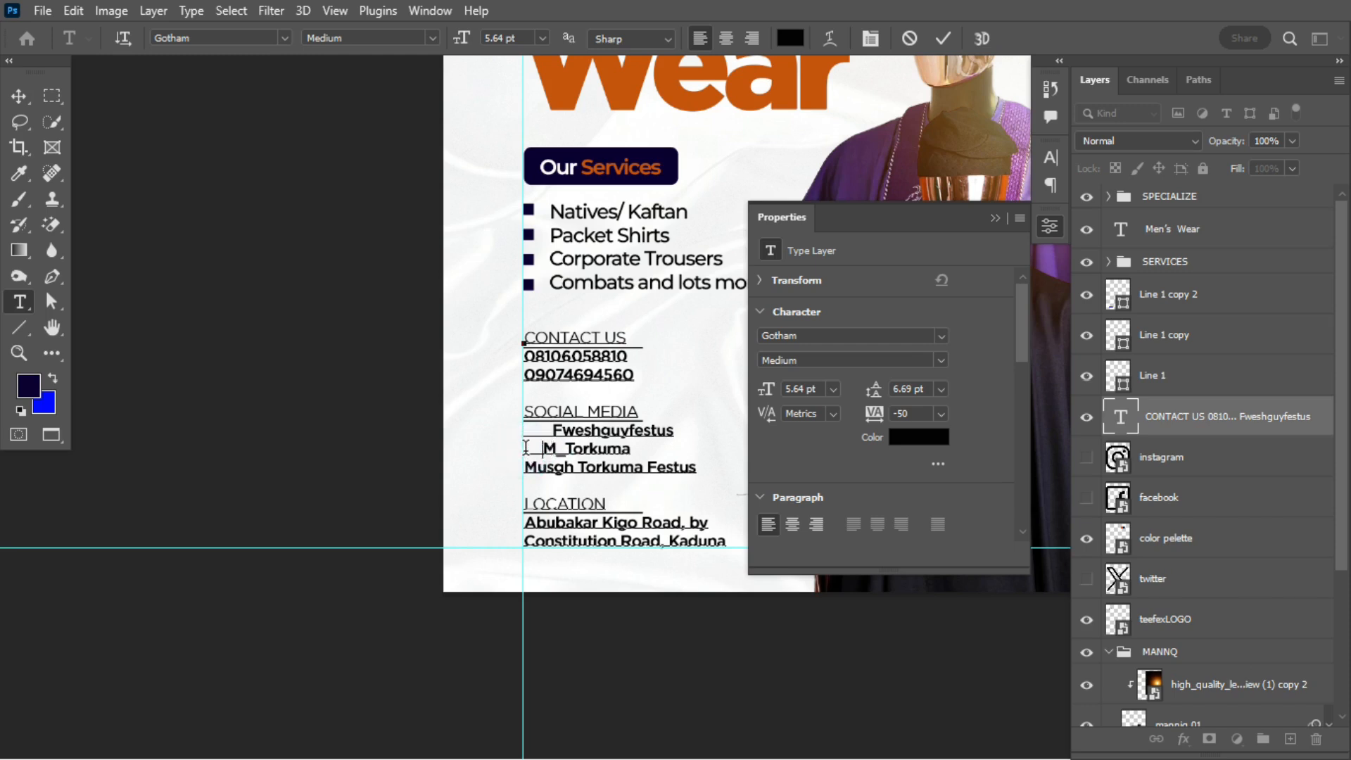
pyautogui.press('BackSpace')
pyautogui.press('BackSpace')
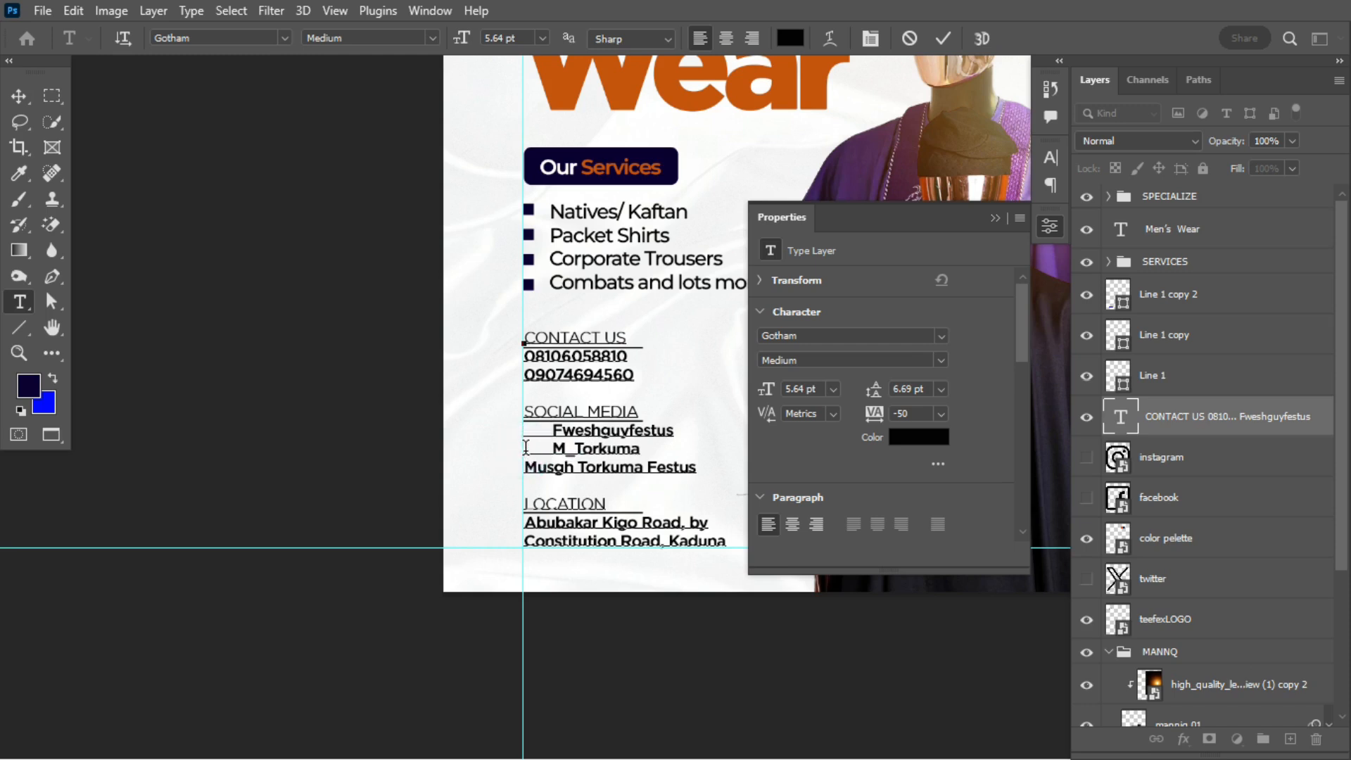
pyautogui.click(526, 465)
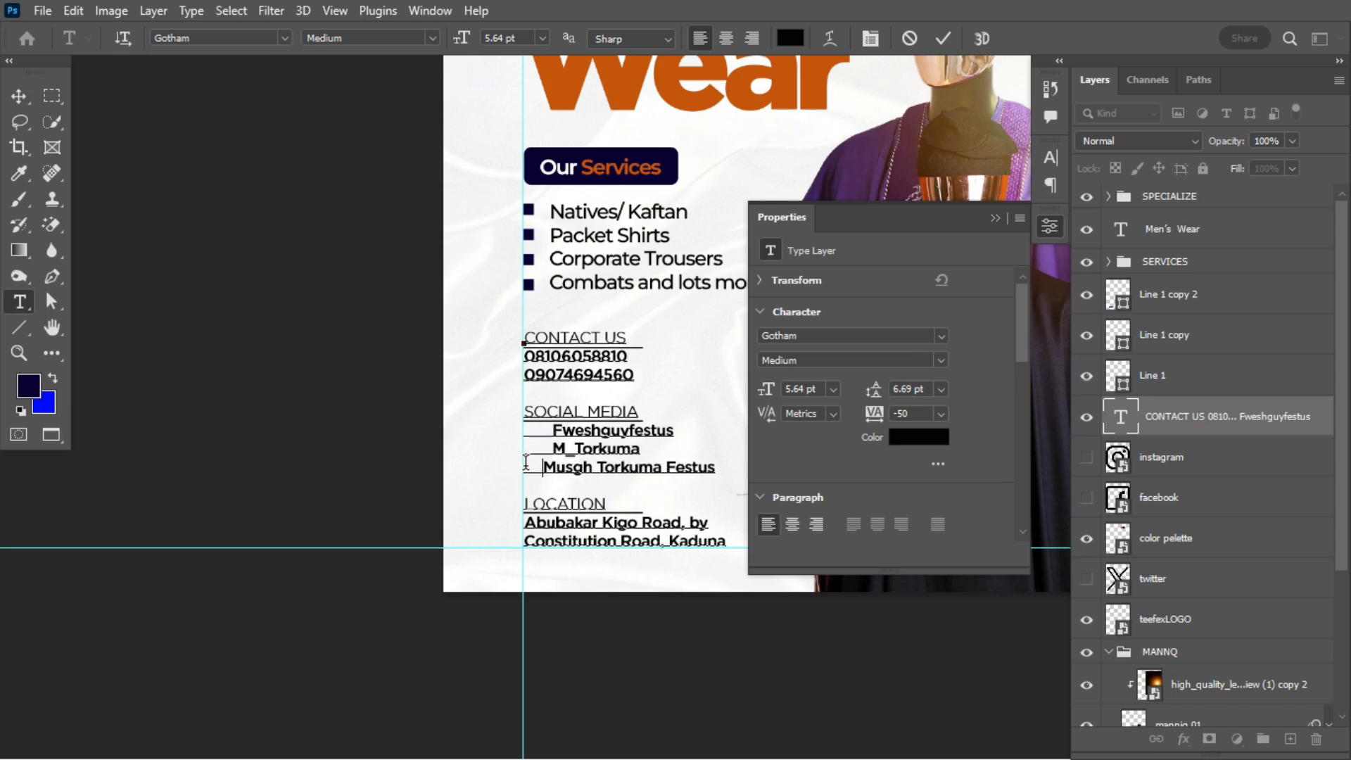
pyautogui.hotkey('ctrl', 'Return')
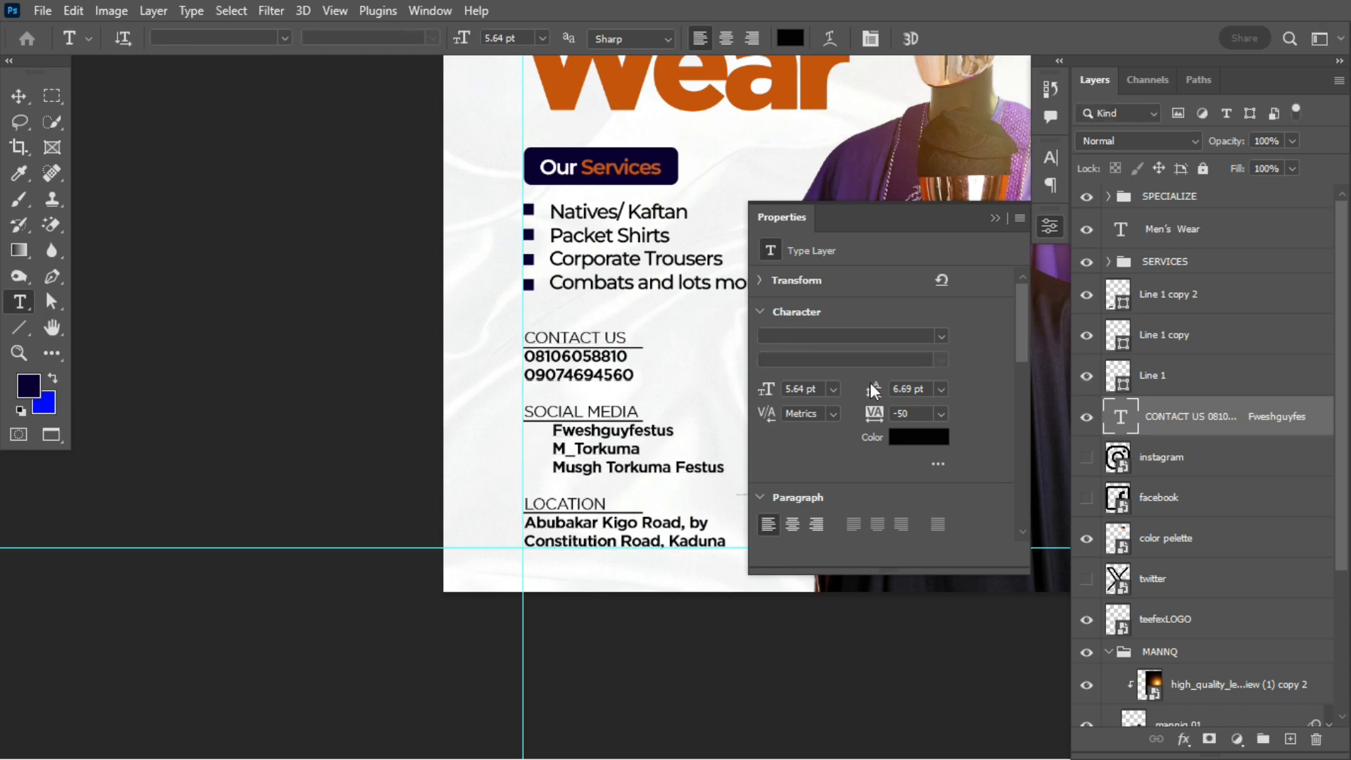
# Step: Make the instagram, facebook and twitter layers visible, placing twitter directly below facebook in the layer order
pyautogui.click(1086, 457)
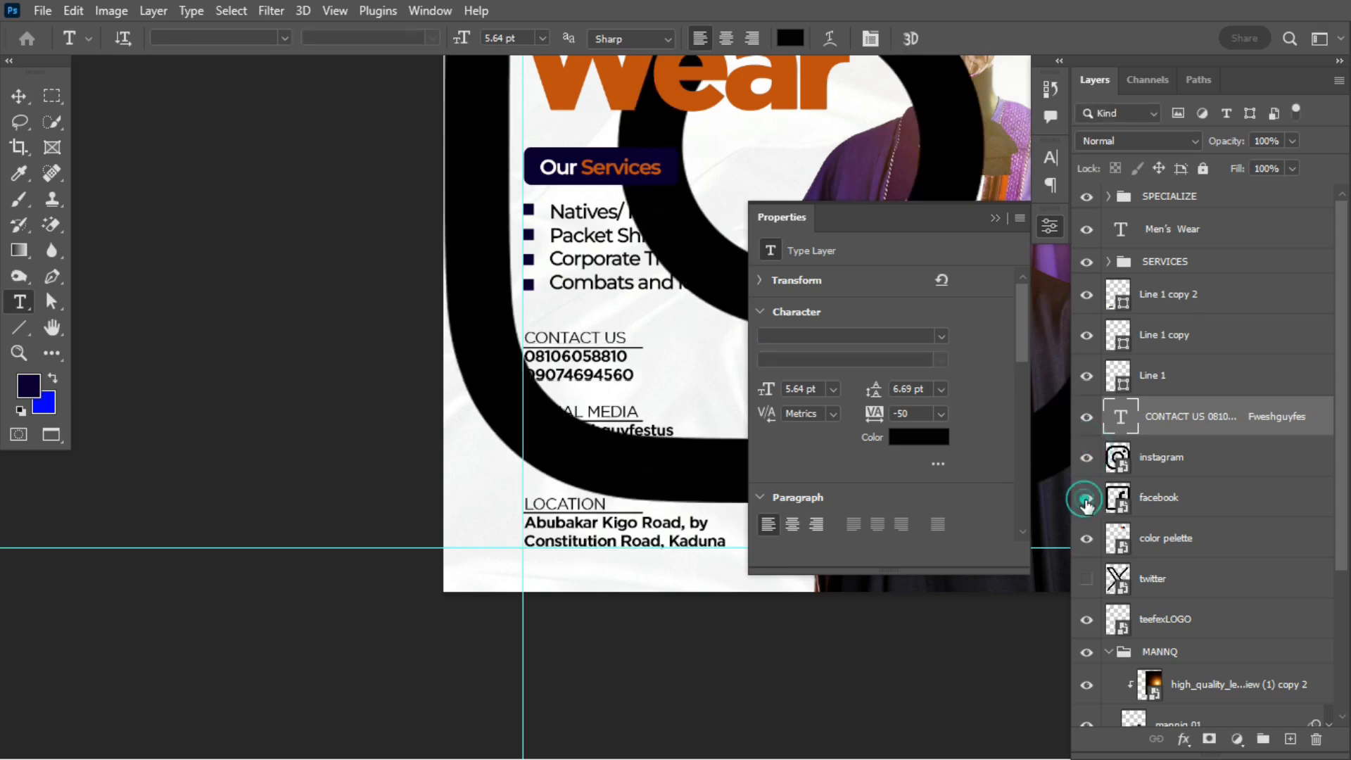
pyautogui.click(1086, 498)
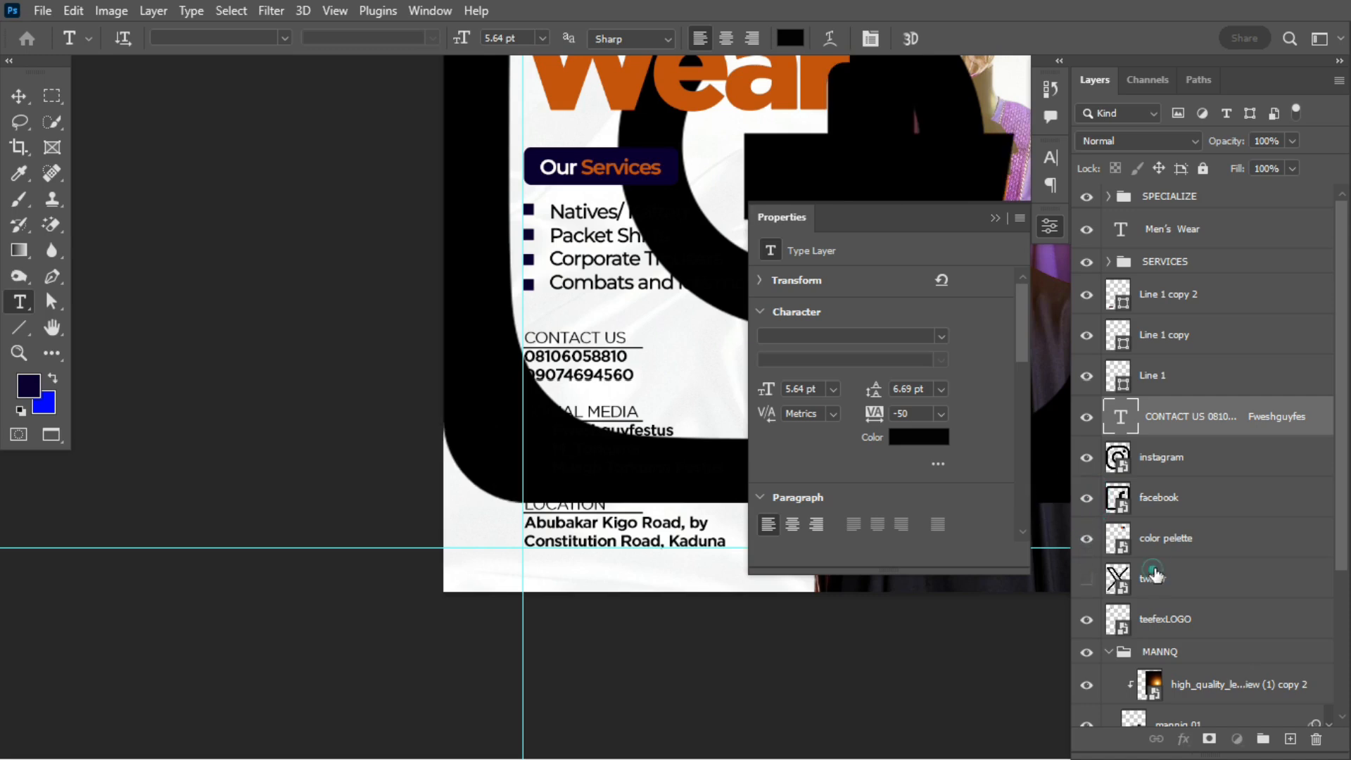
pyautogui.moveTo(1155, 578); pyautogui.dragTo(1154, 524)
pyautogui.click(1086, 542)
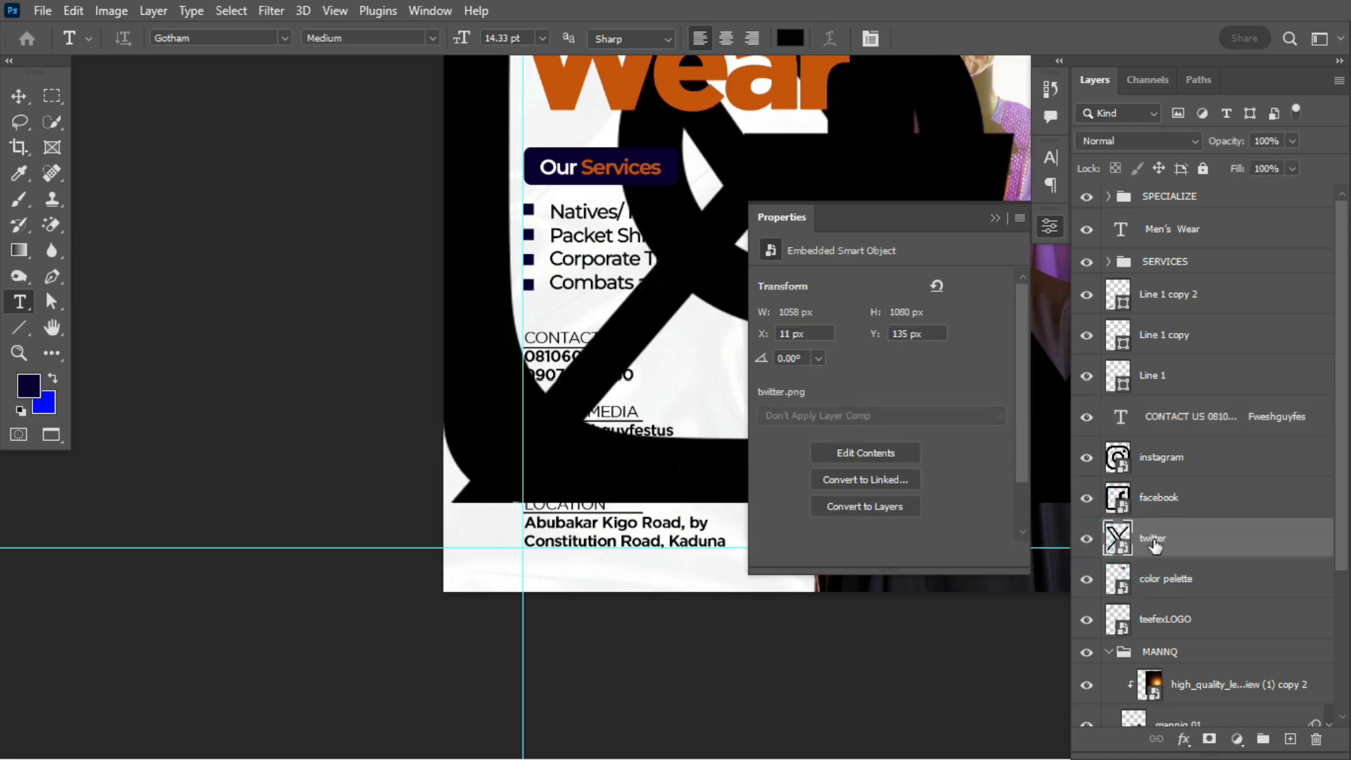
# Step: Scale the instagram, facebook and twitter layers together to about 8.7%, positioned just under the SOCIAL MEDIA heading
pyautogui.hotkey('ctrl', '-')
pyautogui.hotkey('ctrl', '0')
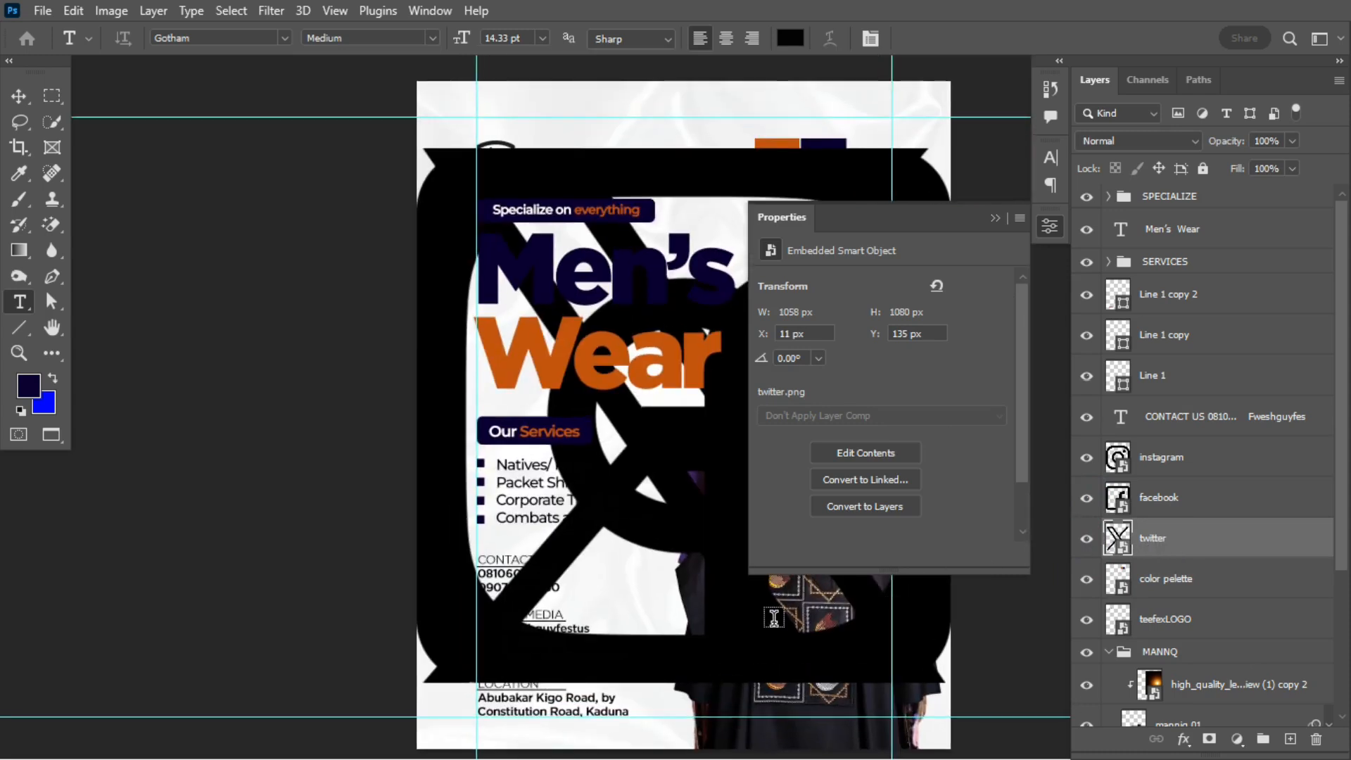
pyautogui.hscroll(2, 794, 578)
pyautogui.click(995, 218)
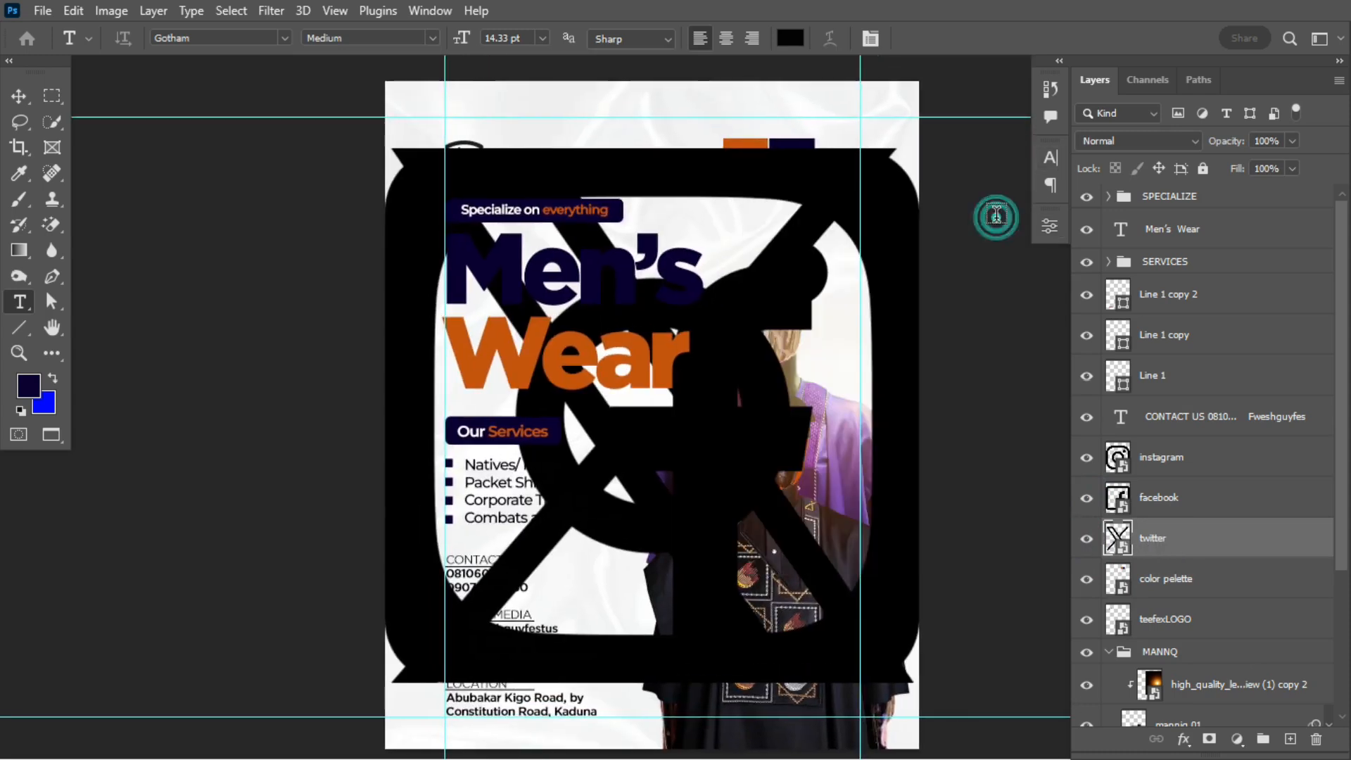
pyautogui.keyDown('shift'); pyautogui.click(1216, 461); pyautogui.keyUp('shift')
pyautogui.hotkey('ctrl', 't')
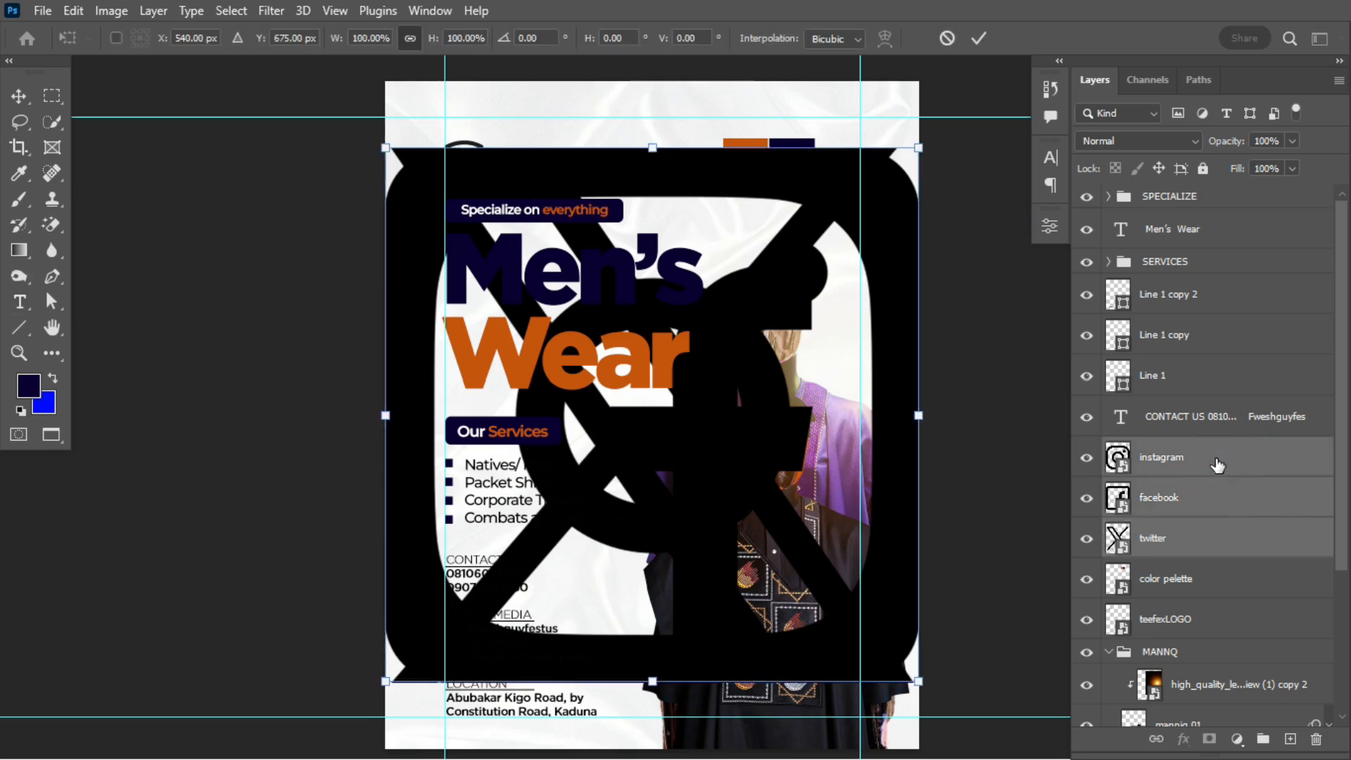
pyautogui.moveTo(918, 416); pyautogui.dragTo(475, 645)
pyautogui.scroll(5, 475, 645)
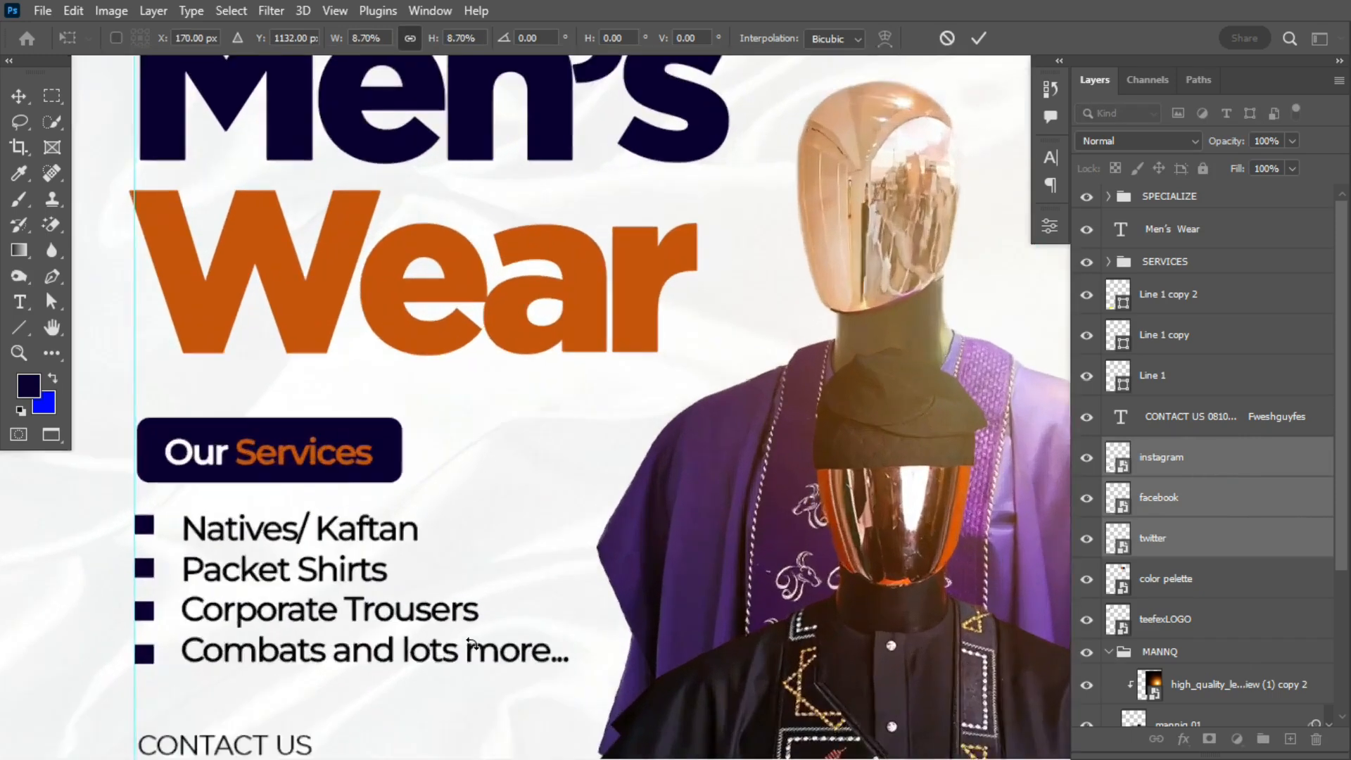
pyautogui.scroll(-10, 477, 651)
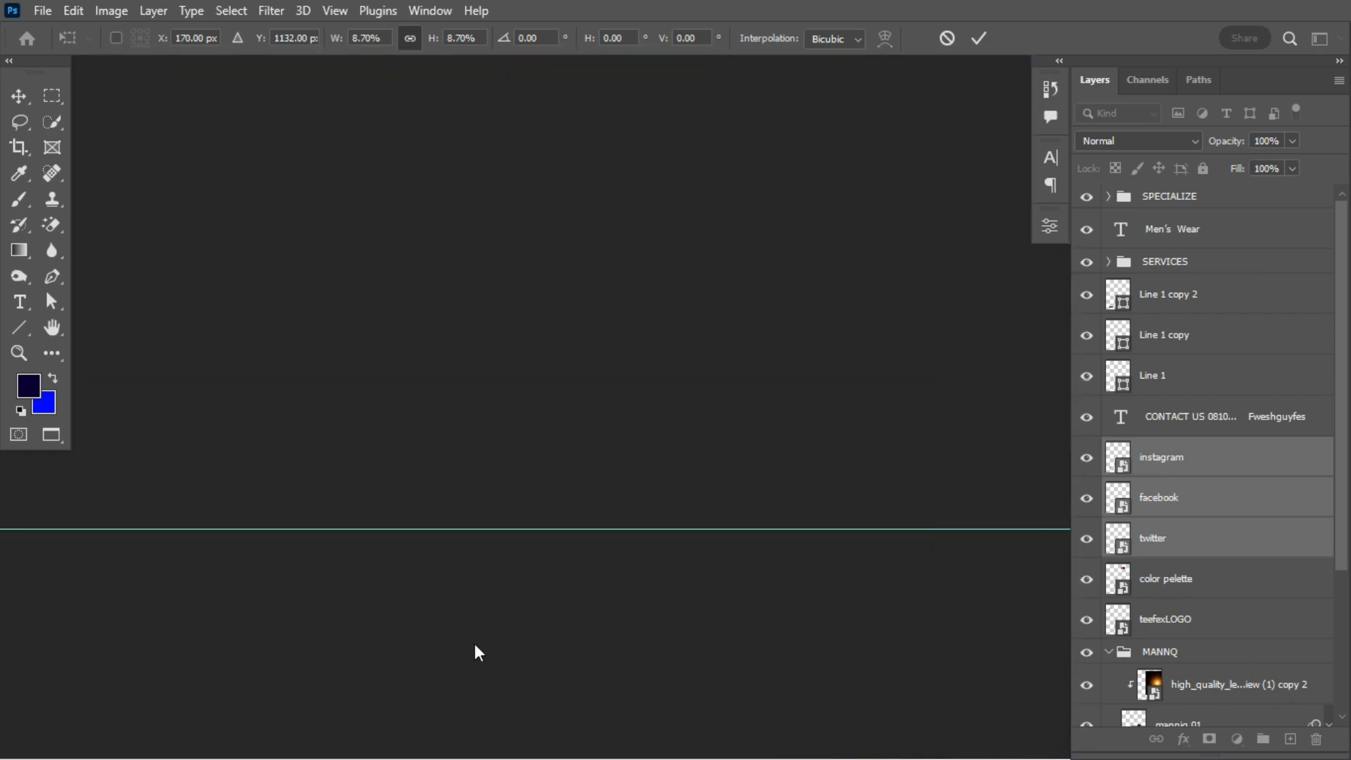
pyautogui.hscroll(10, 474, 643)
pyautogui.scroll(2, 475, 643)
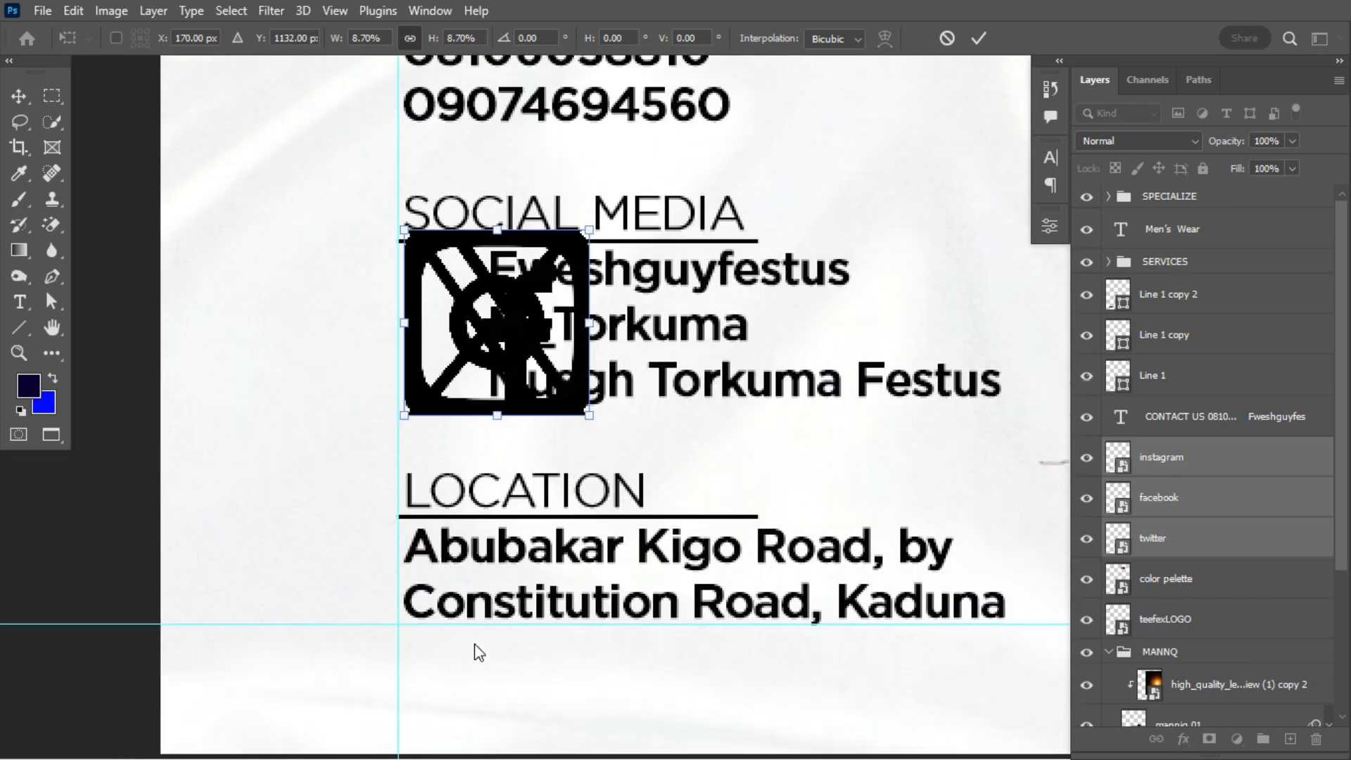
# Step: Reduce the three icons to about 2.22% and align them beside the first social media handle at the left vertical guide
pyautogui.moveTo(589, 416); pyautogui.dragTo(413, 310)
pyautogui.moveTo(427, 251); pyautogui.dragTo(426, 271)
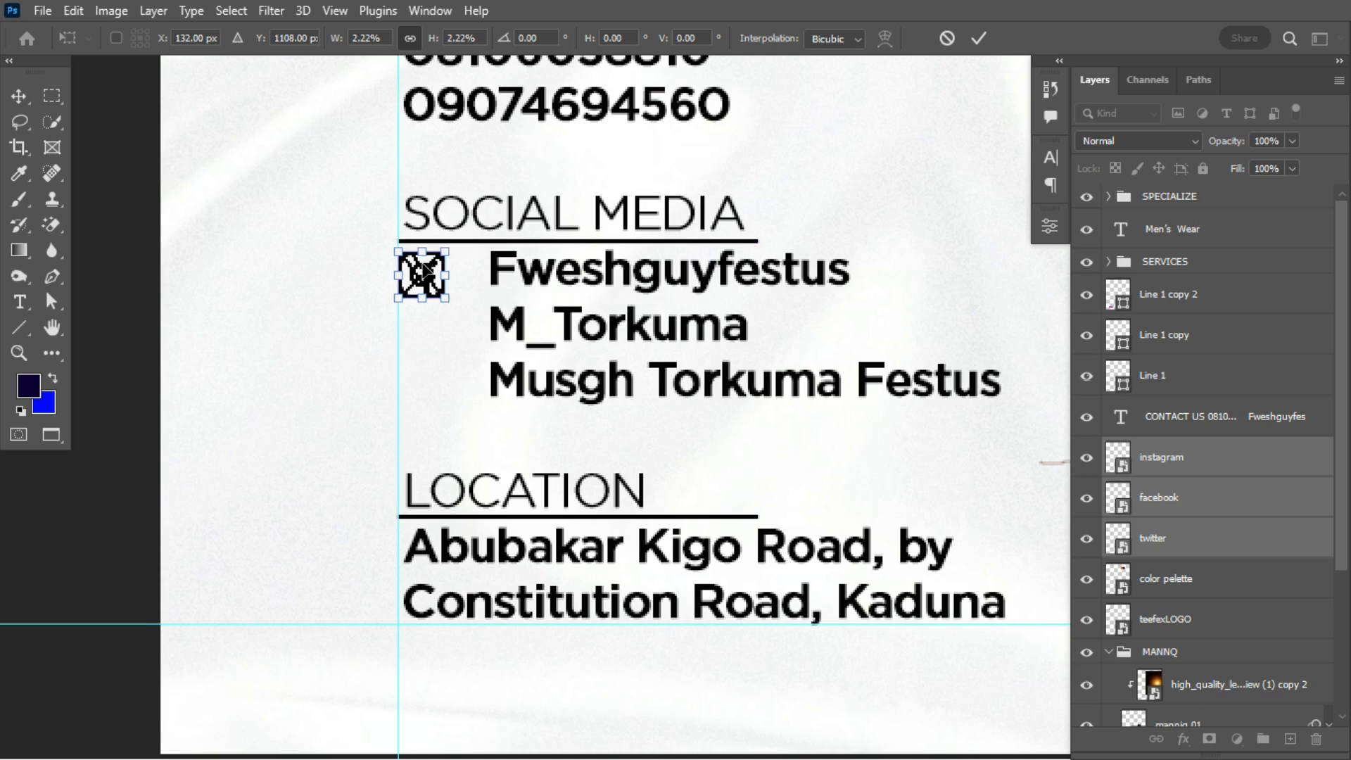
pyautogui.press('Return')
pyautogui.press('t')
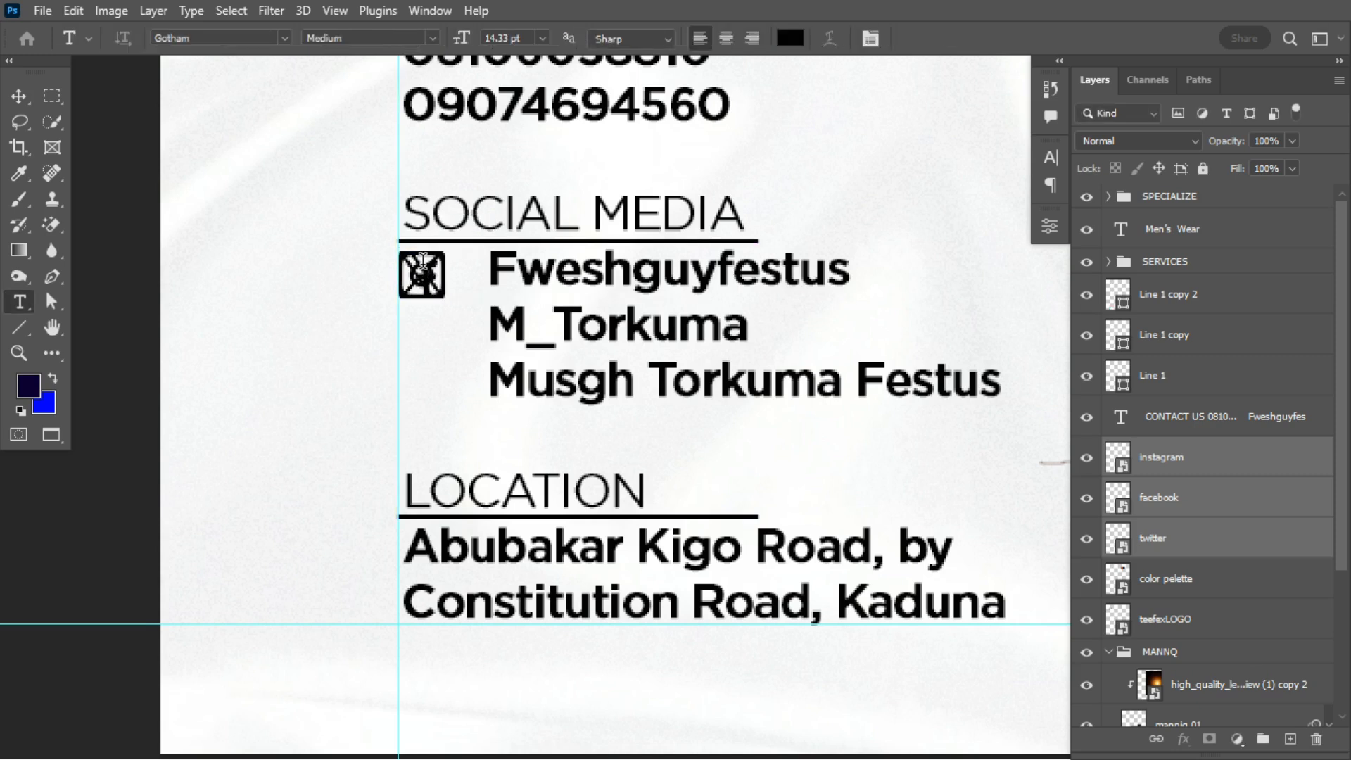
pyautogui.press('v')
pyautogui.press('Up')
pyautogui.press('Up')
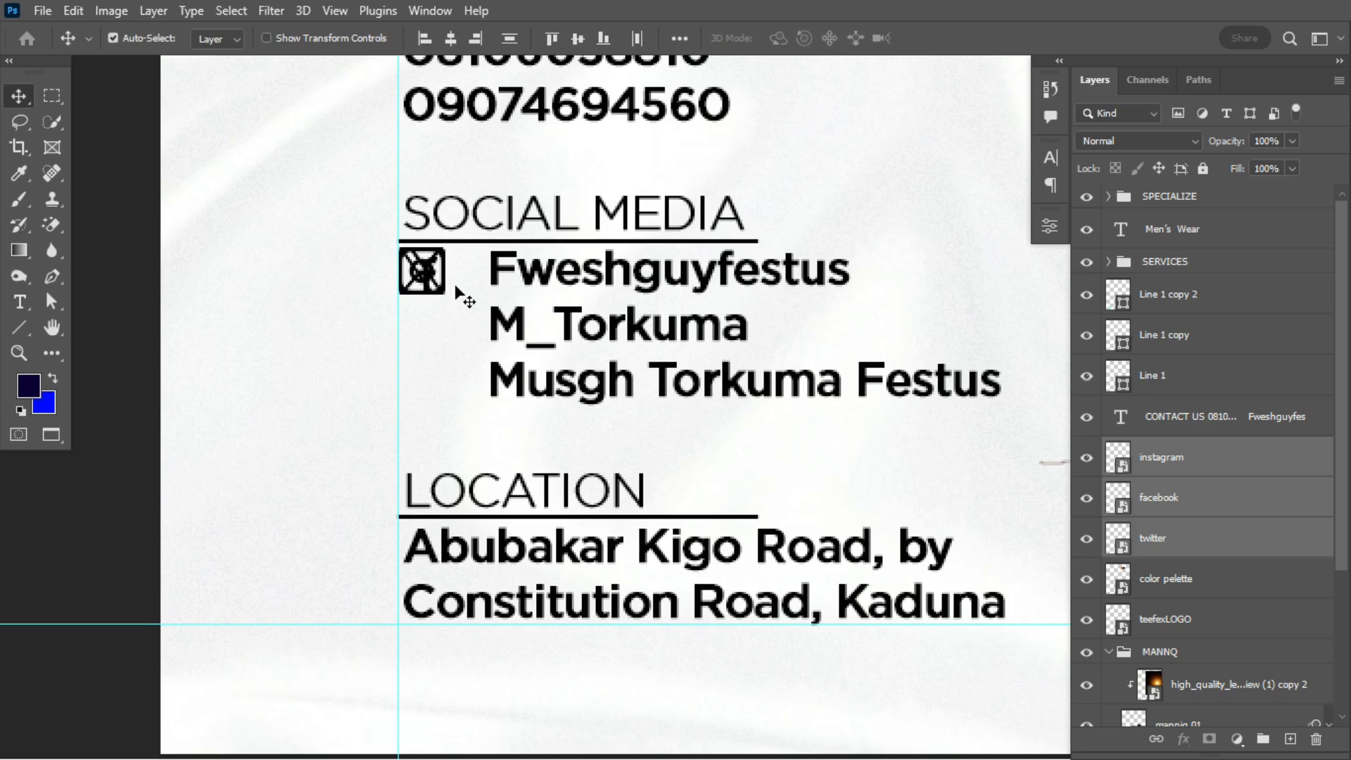
# Step: Move only the twitter icon straight down until it sits beside the second social media handle
pyautogui.click(1172, 505)
pyautogui.click(1181, 542)
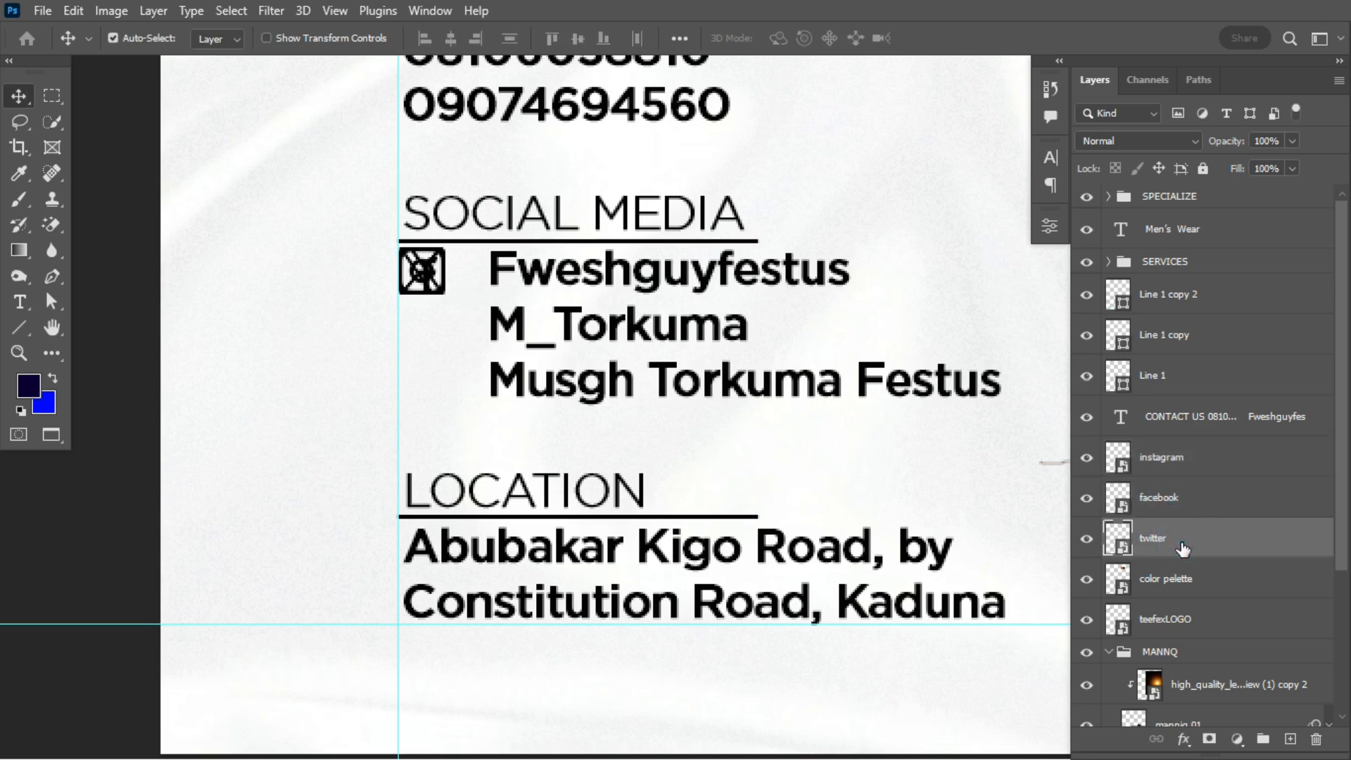
pyautogui.hotkey('shift', 'Down')
pyautogui.hotkey('shift', 'Down')
pyautogui.hotkey('shift', 'Down')
pyautogui.hotkey('shift', 'Down')
pyautogui.hotkey('shift', 'Down')
pyautogui.hotkey('shift', 'Down')
pyautogui.hotkey('shift', 'Down')
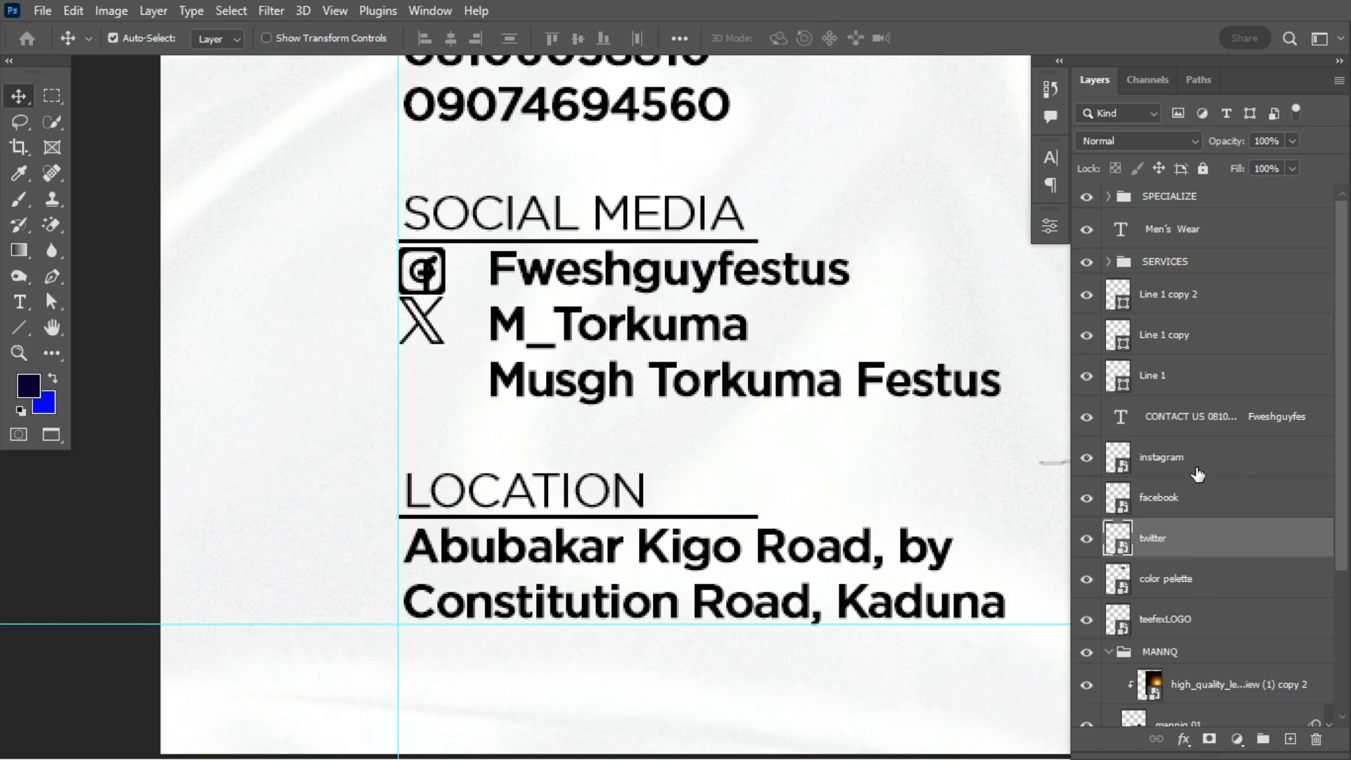
# Step: Move the facebook icon straight down until it sits beside the third social media handle
pyautogui.click(1182, 506)
pyautogui.hotkey('shift', 'Down')
pyautogui.hotkey('shift', 'Down')
pyautogui.hotkey('shift', 'Down')
pyautogui.hotkey('shift', 'Down')
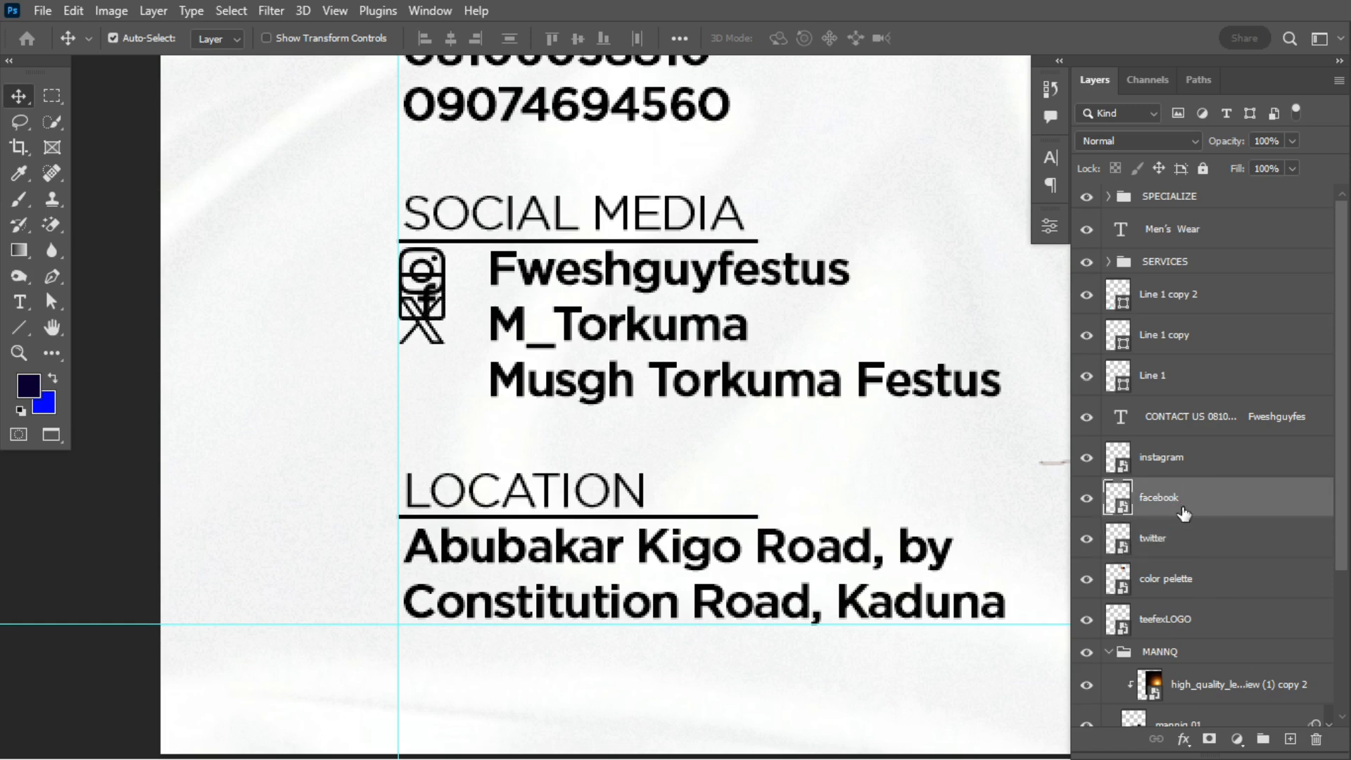
pyautogui.hotkey('shift', 'Down')
pyautogui.hotkey('shift', 'Down')
pyautogui.hotkey('shift', 'Down')
pyautogui.hotkey('shift', 'Down')
pyautogui.hotkey('shift', 'Down')
pyautogui.hotkey('shift', 'Down')
pyautogui.hotkey('shift', 'Down')
pyautogui.hotkey('shift', 'Down')
pyautogui.hotkey('shift', 'Down')
pyautogui.hotkey('shift', 'Down')
pyautogui.hotkey('shift', 'Down')
pyautogui.hotkey('shift', 'Down')
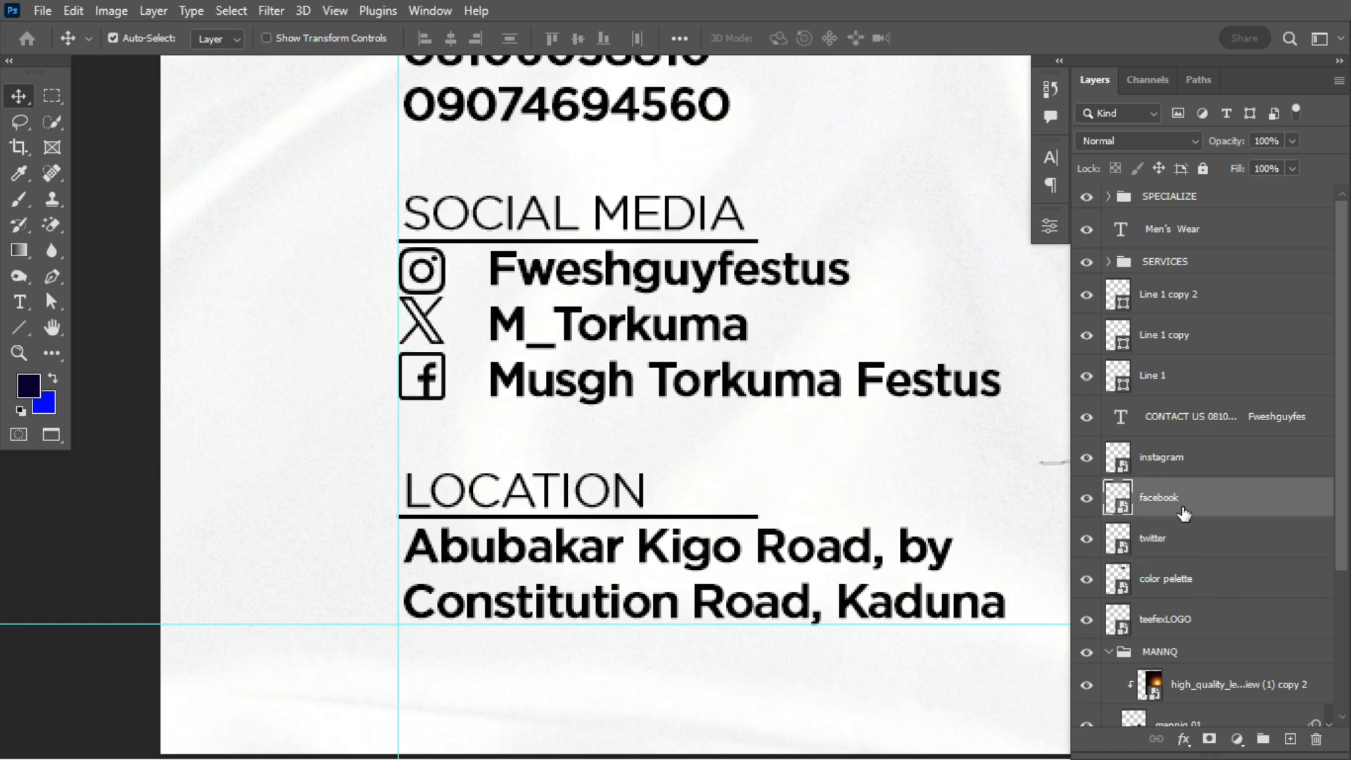
pyautogui.hotkey('shift', 'Down')
pyautogui.hotkey('shift', 'Up')
# Step: Distribute the instagram, twitter and facebook icons evenly in the vertical direction
pyautogui.keyDown('ctrl'); pyautogui.click(1200, 546); pyautogui.keyUp('ctrl')
pyautogui.keyDown('ctrl'); pyautogui.click(1161, 459); pyautogui.keyUp('ctrl')
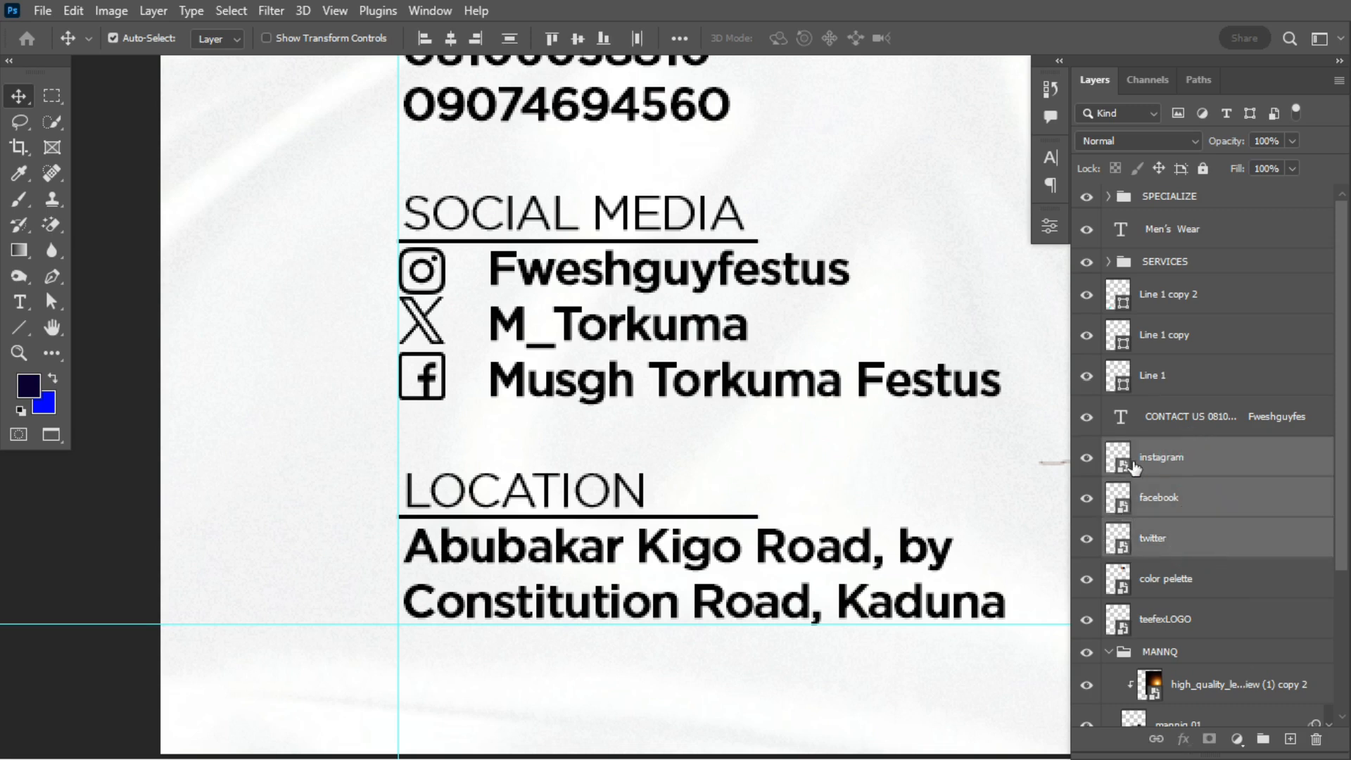
pyautogui.click(510, 42)
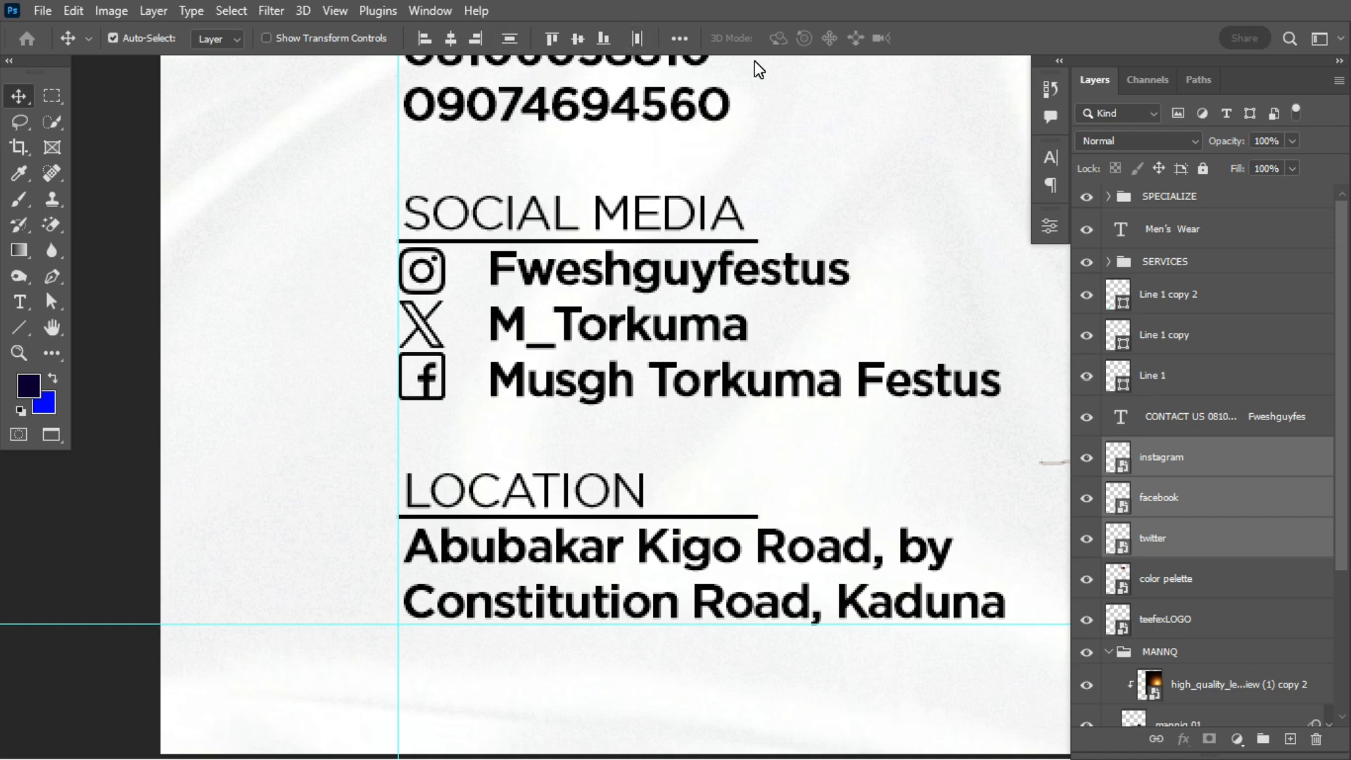
# Step: Hide the guides and nudge the three social media icons slightly down to line up with their handles
pyautogui.press('ctrl')
pyautogui.hotkey('ctrl', '0')
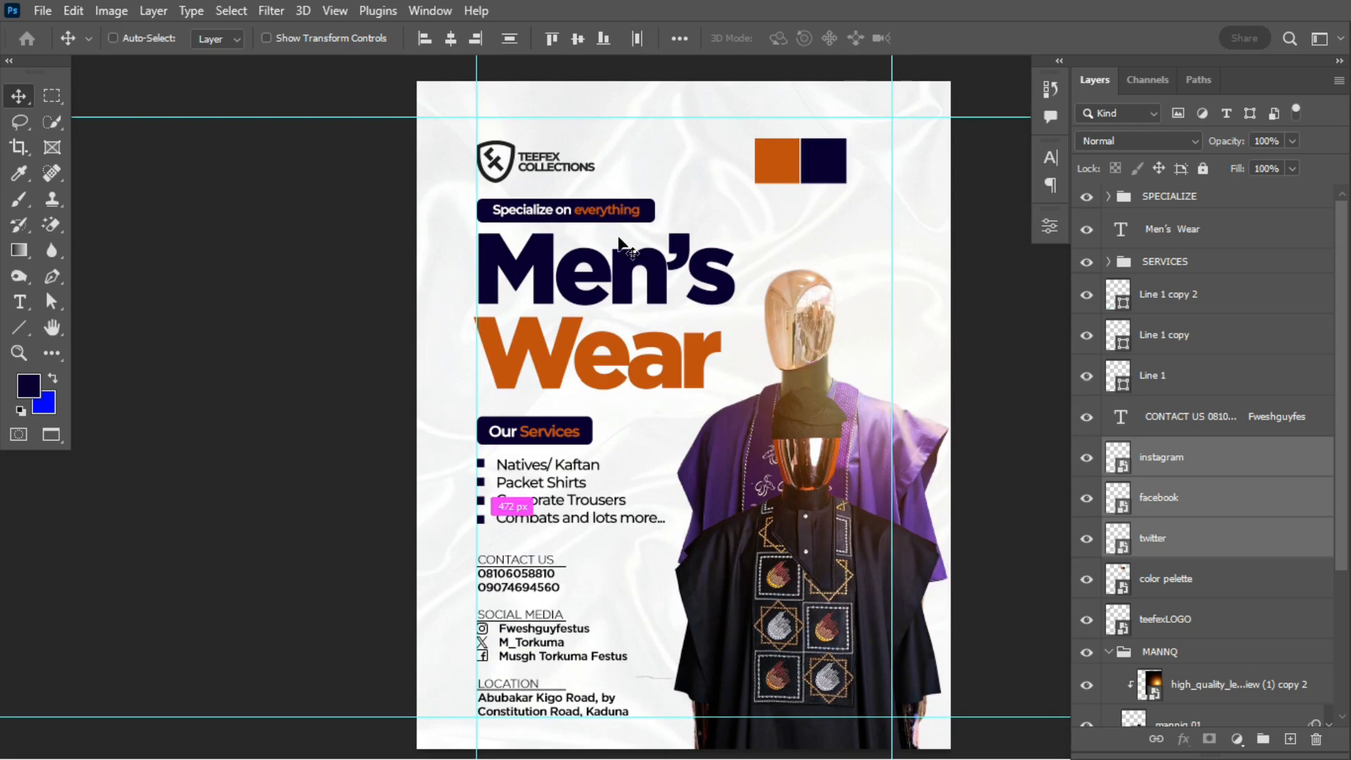
pyautogui.hotkey('ctrl', ';')
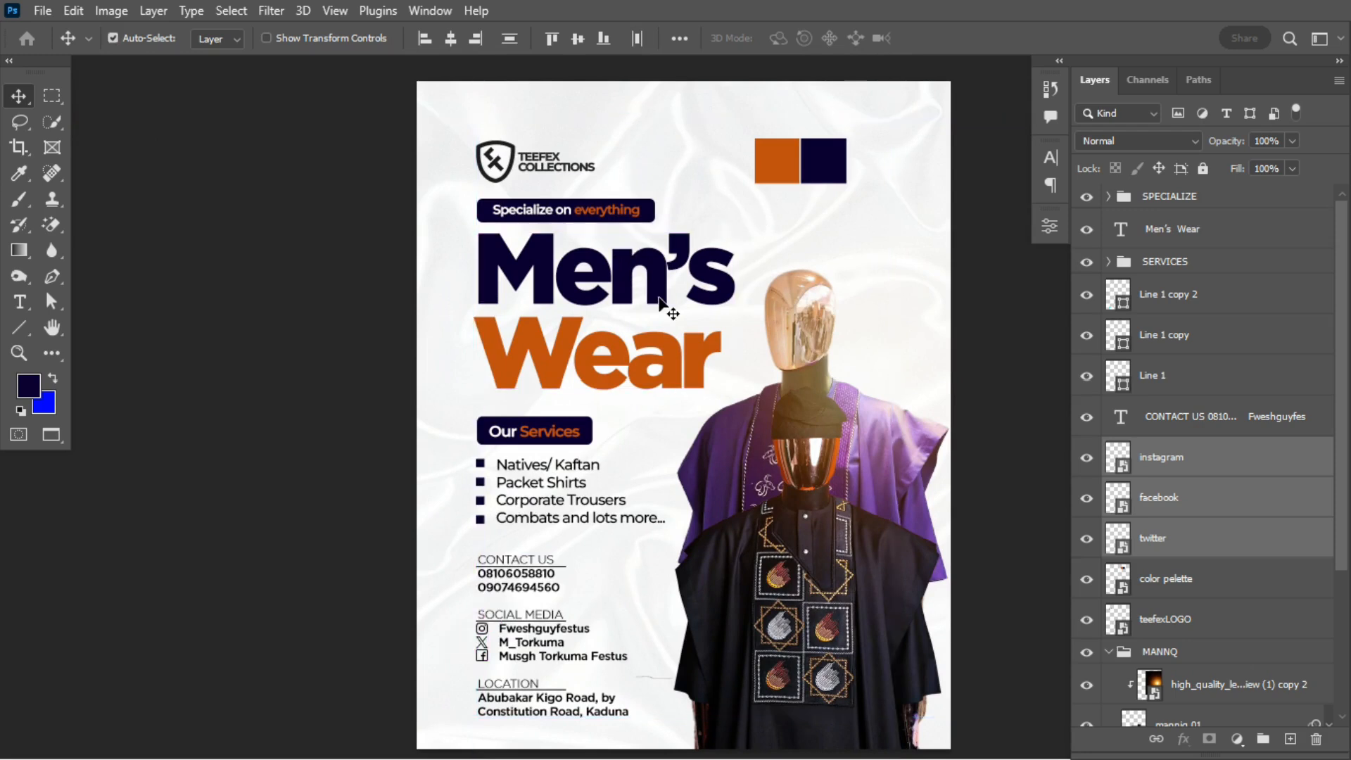
pyautogui.press('Down')
pyautogui.press('Down')
pyautogui.press('Down')
pyautogui.press('Down')
# Step: Try a leading of 7 pt on the three social media handle lines
pyautogui.press('t')
pyautogui.moveTo(499, 628); pyautogui.dragTo(636, 655)
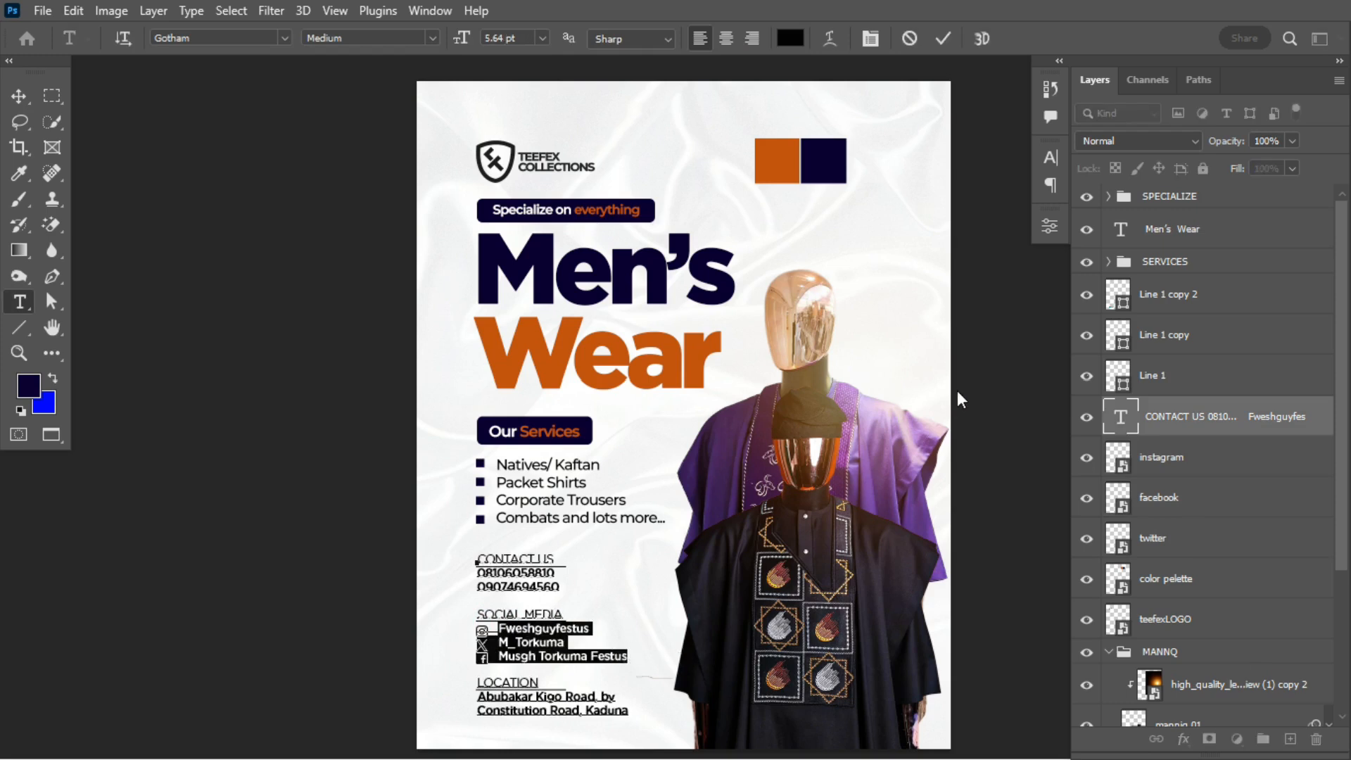
pyautogui.click(1050, 160)
pyautogui.click(958, 224)
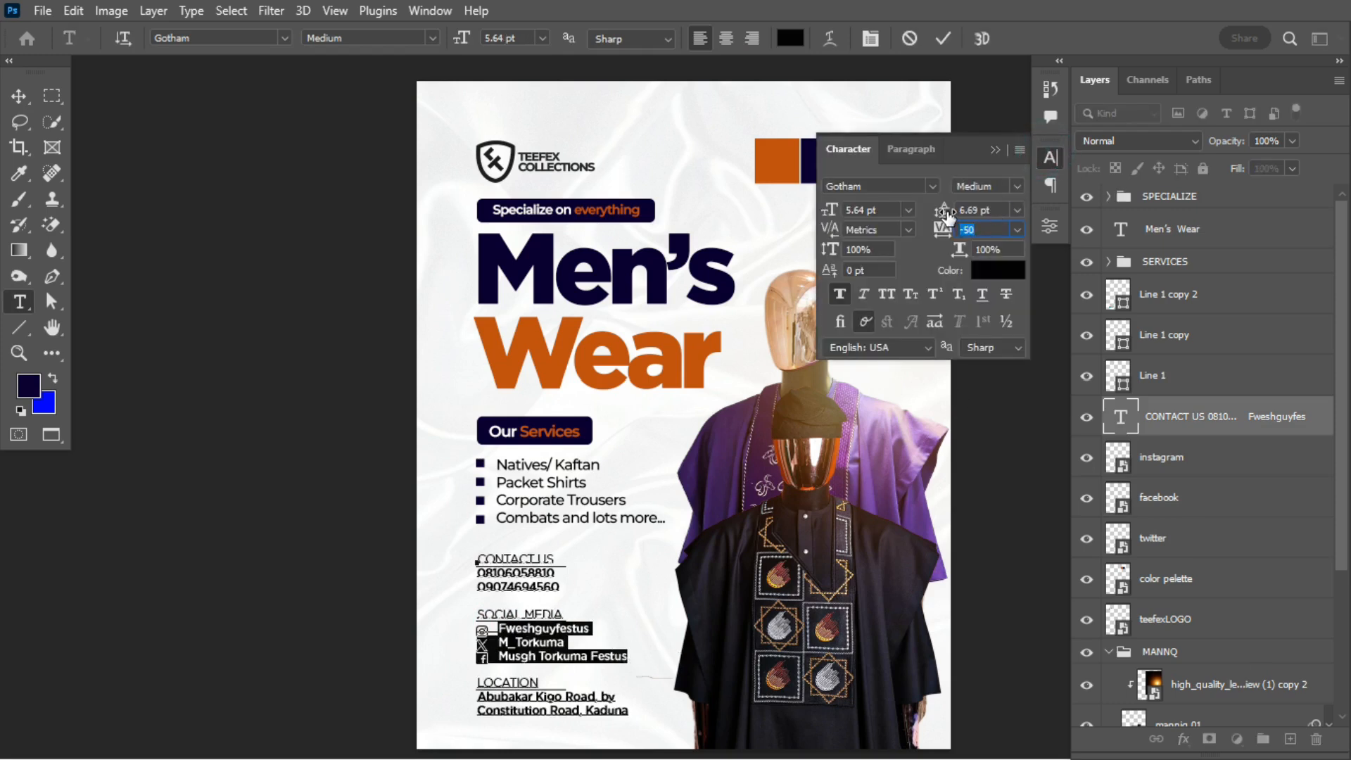
pyautogui.moveTo(947, 213); pyautogui.dragTo(949, 213)
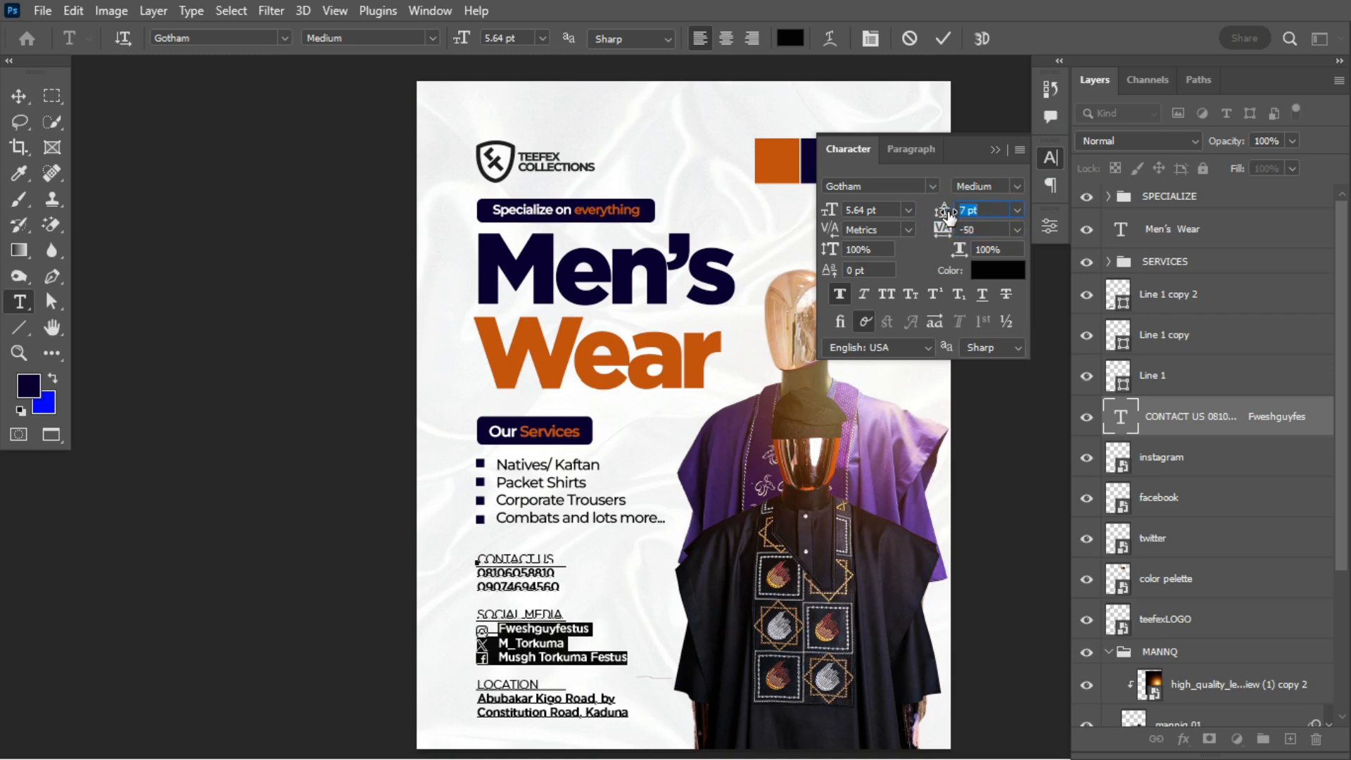
pyautogui.click(943, 228)
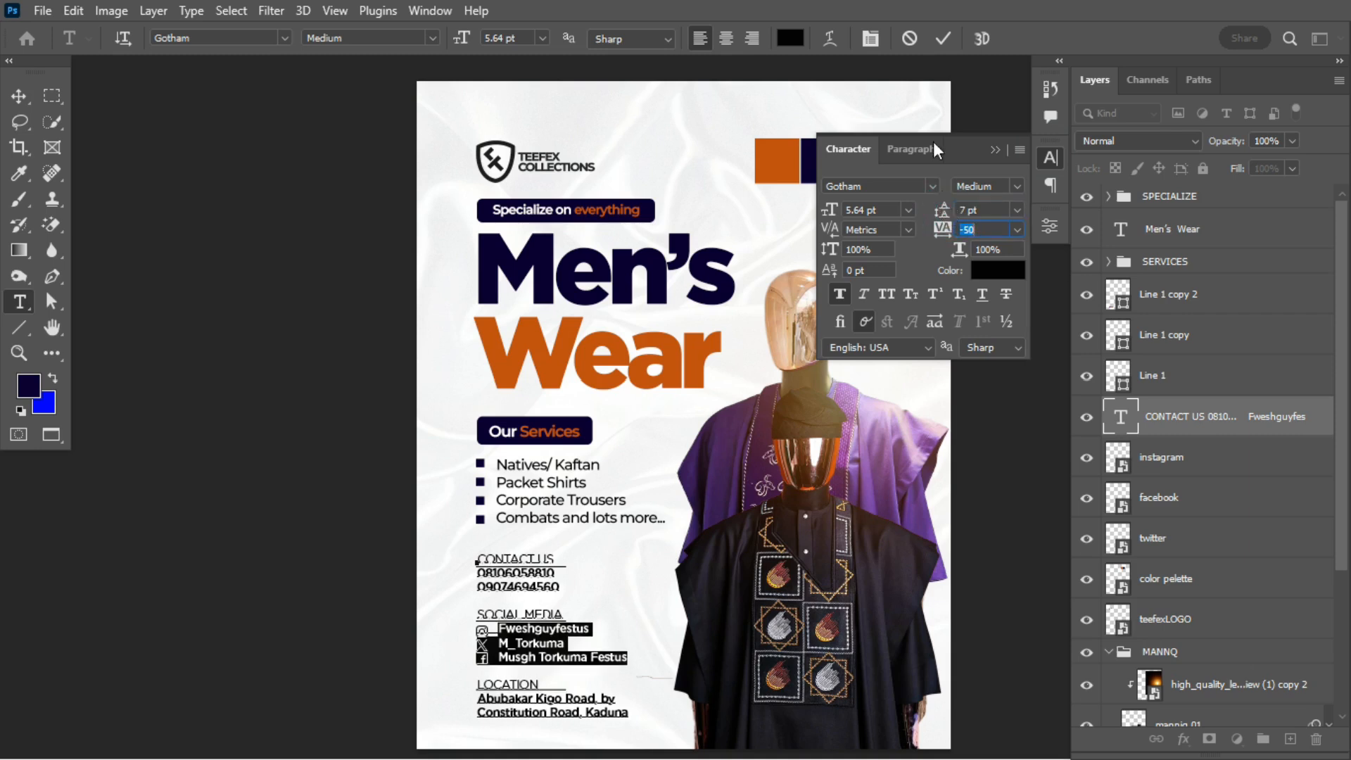
pyautogui.click(943, 37)
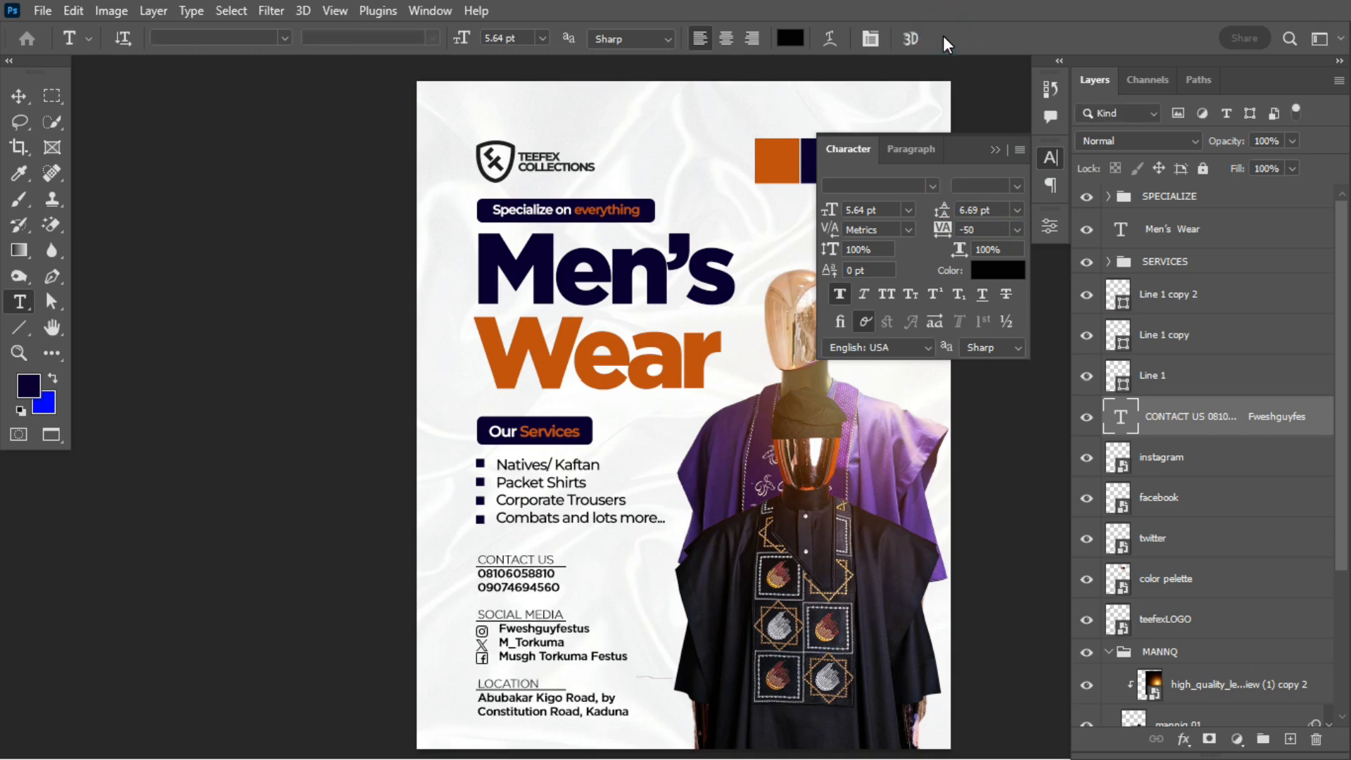
# Step: Hide the color pelette layer with the orange and navy swatches
pyautogui.click(996, 150)
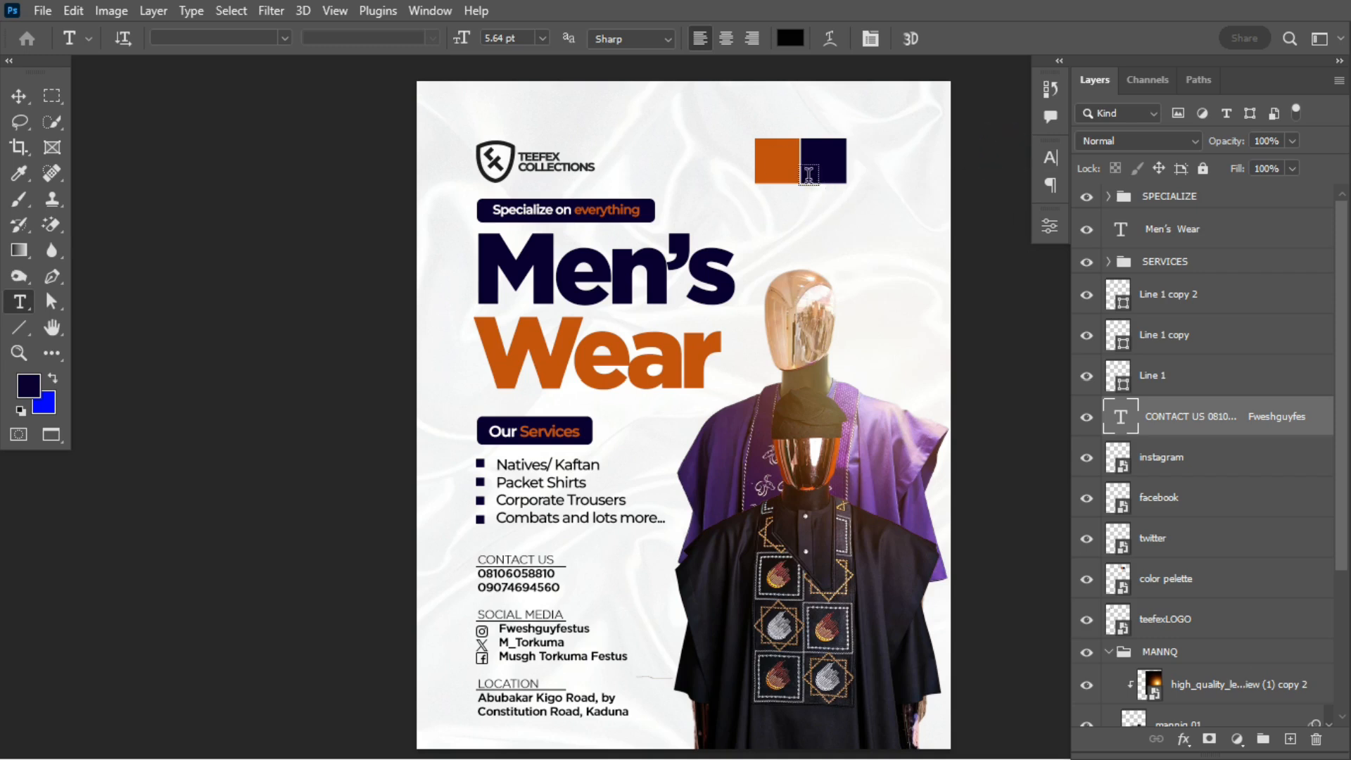
pyautogui.keyDown('ctrl'); pyautogui.click(784, 164); pyautogui.keyUp('ctrl')
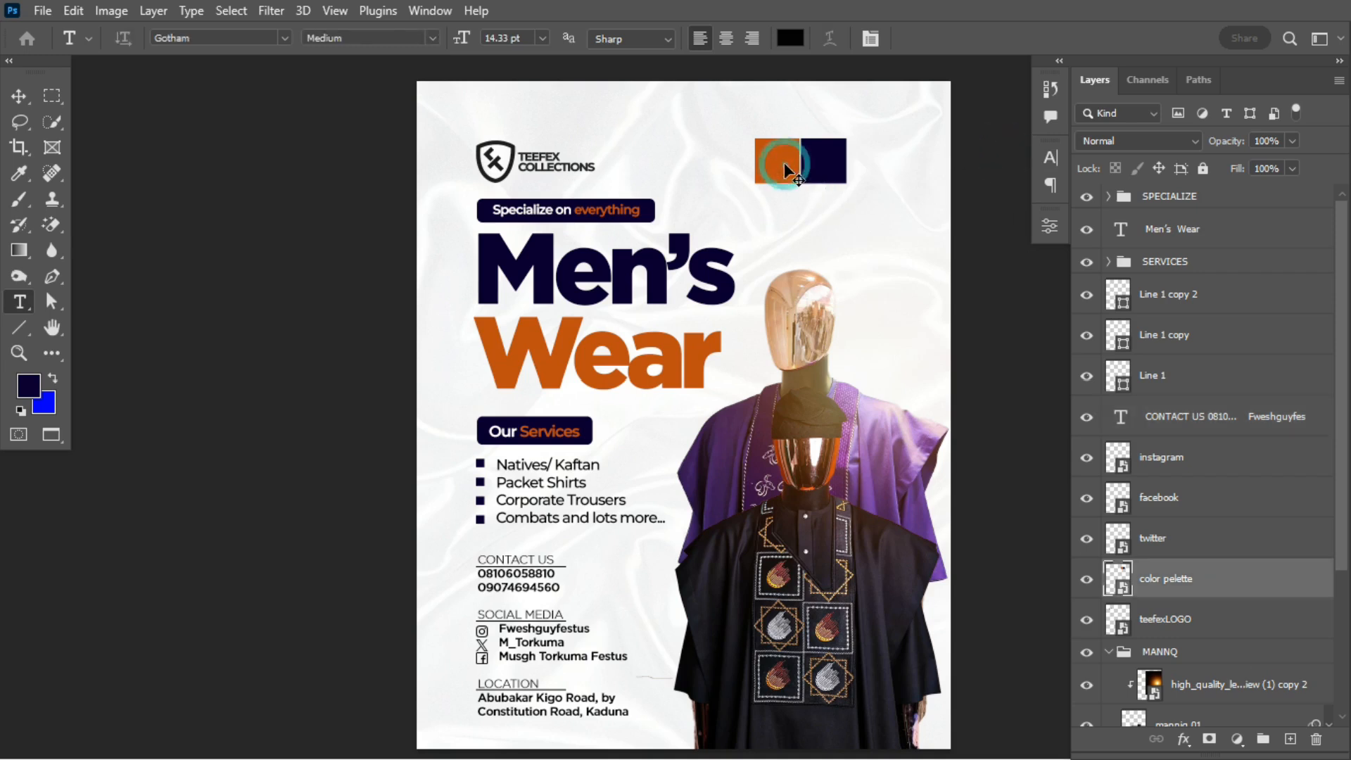
pyautogui.click(1086, 579)
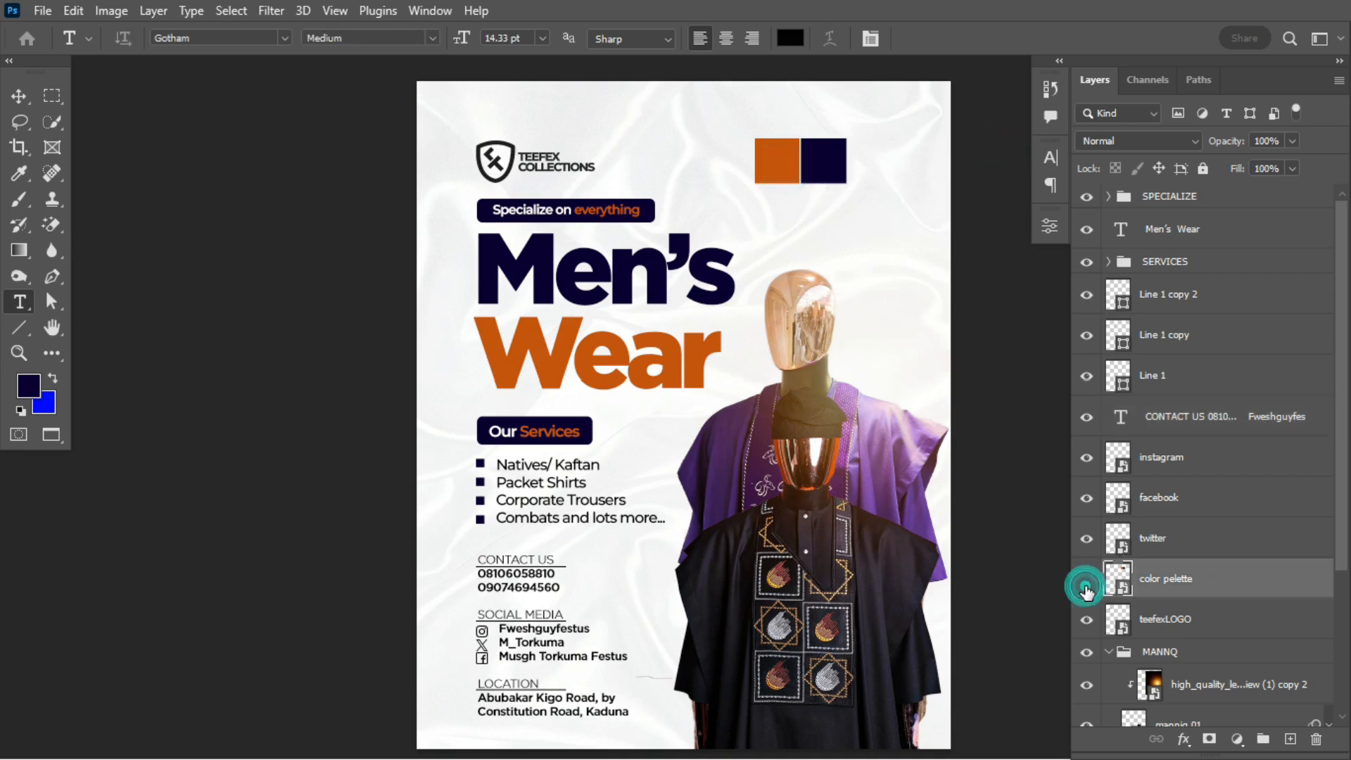
# Step: Group the contact text, the three underlines and the three social media icons, and name the group contact
pyautogui.click(1209, 537)
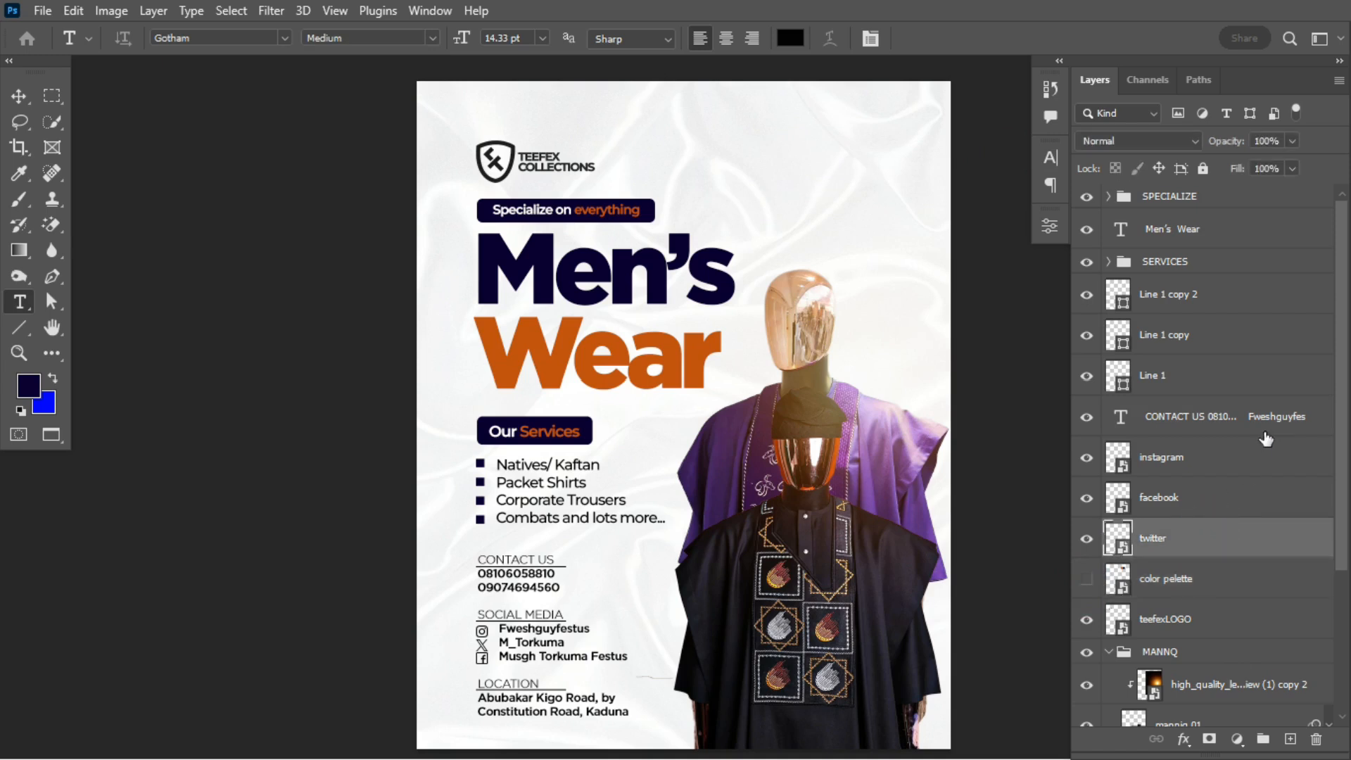
pyautogui.keyDown('shift'); pyautogui.click(1209, 418); pyautogui.keyUp('shift')
pyautogui.keyDown('shift'); pyautogui.click(1199, 377); pyautogui.keyUp('shift')
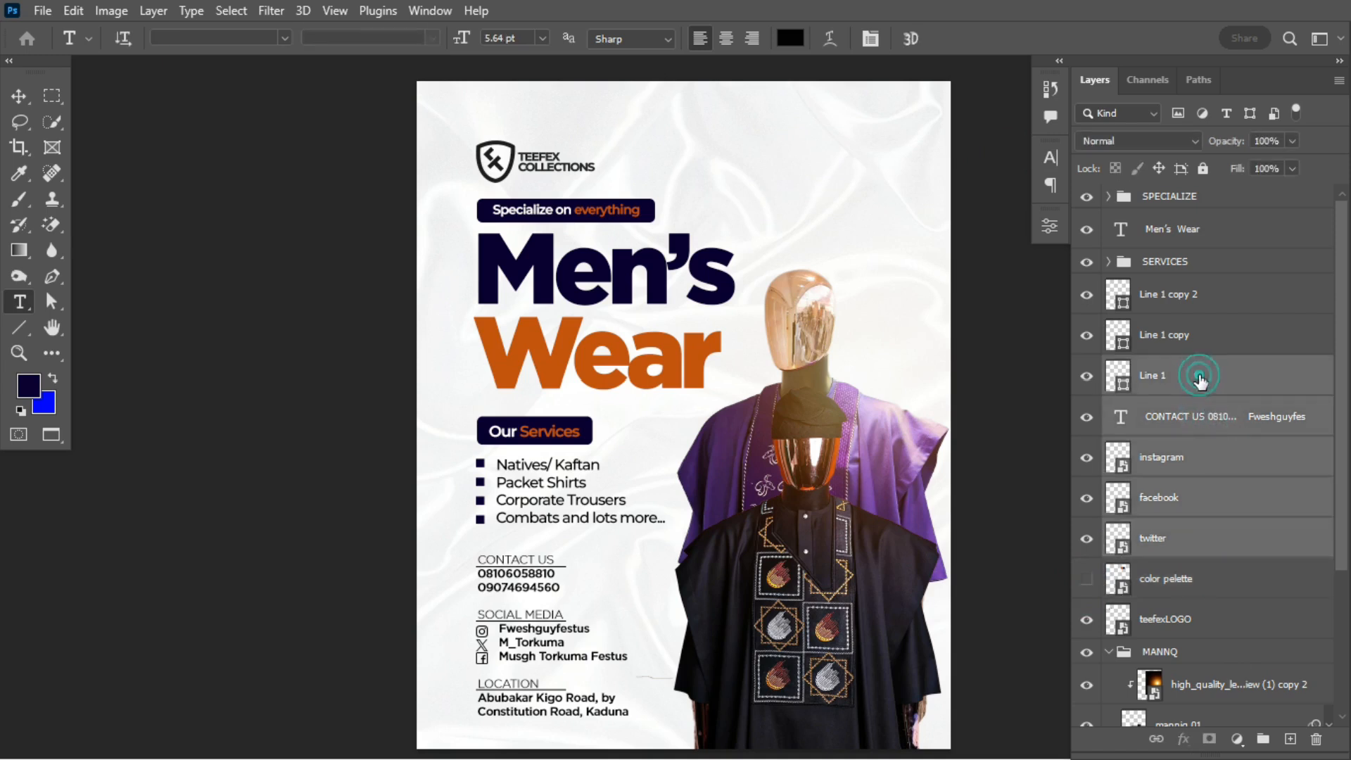
pyautogui.keyDown('shift'); pyautogui.click(1209, 338); pyautogui.keyUp('shift')
pyautogui.keyDown('shift'); pyautogui.click(1239, 294); pyautogui.keyUp('shift')
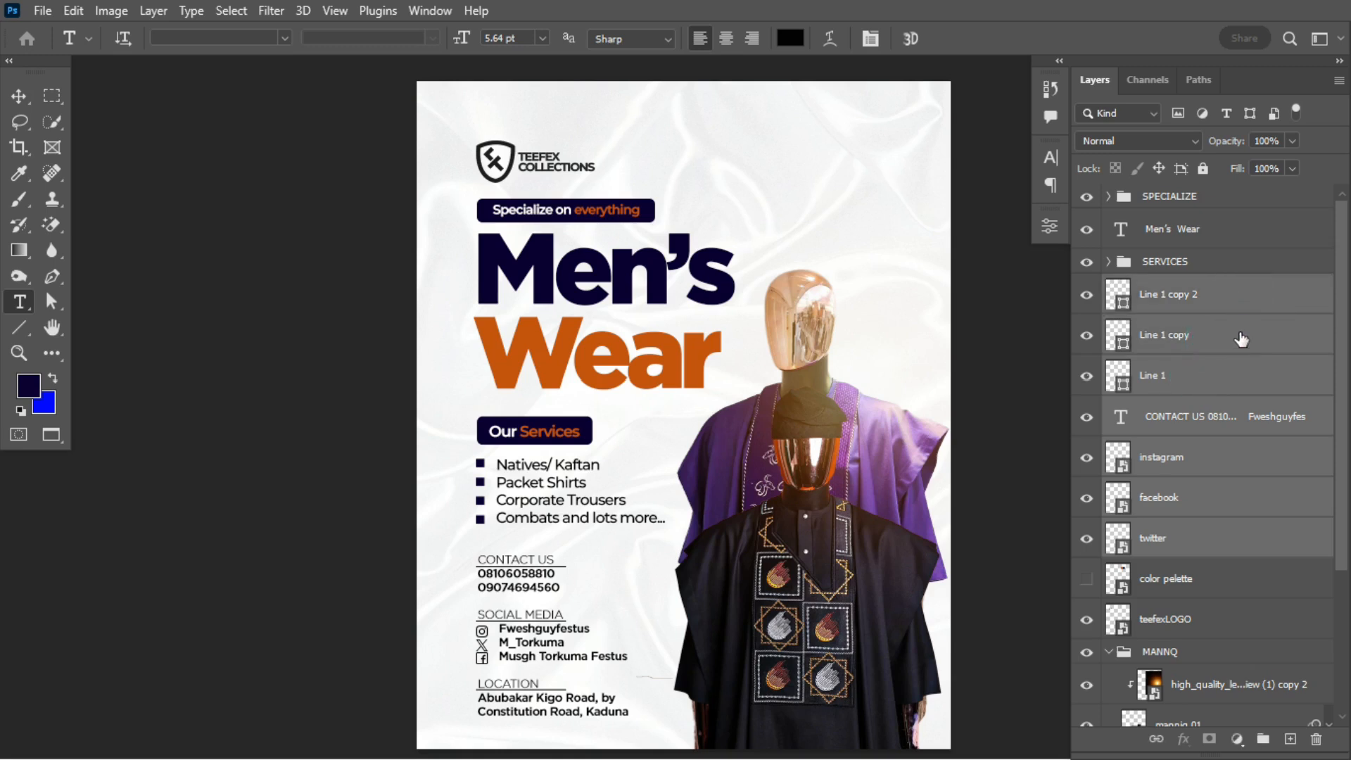
pyautogui.hotkey('ctrl', 'g')
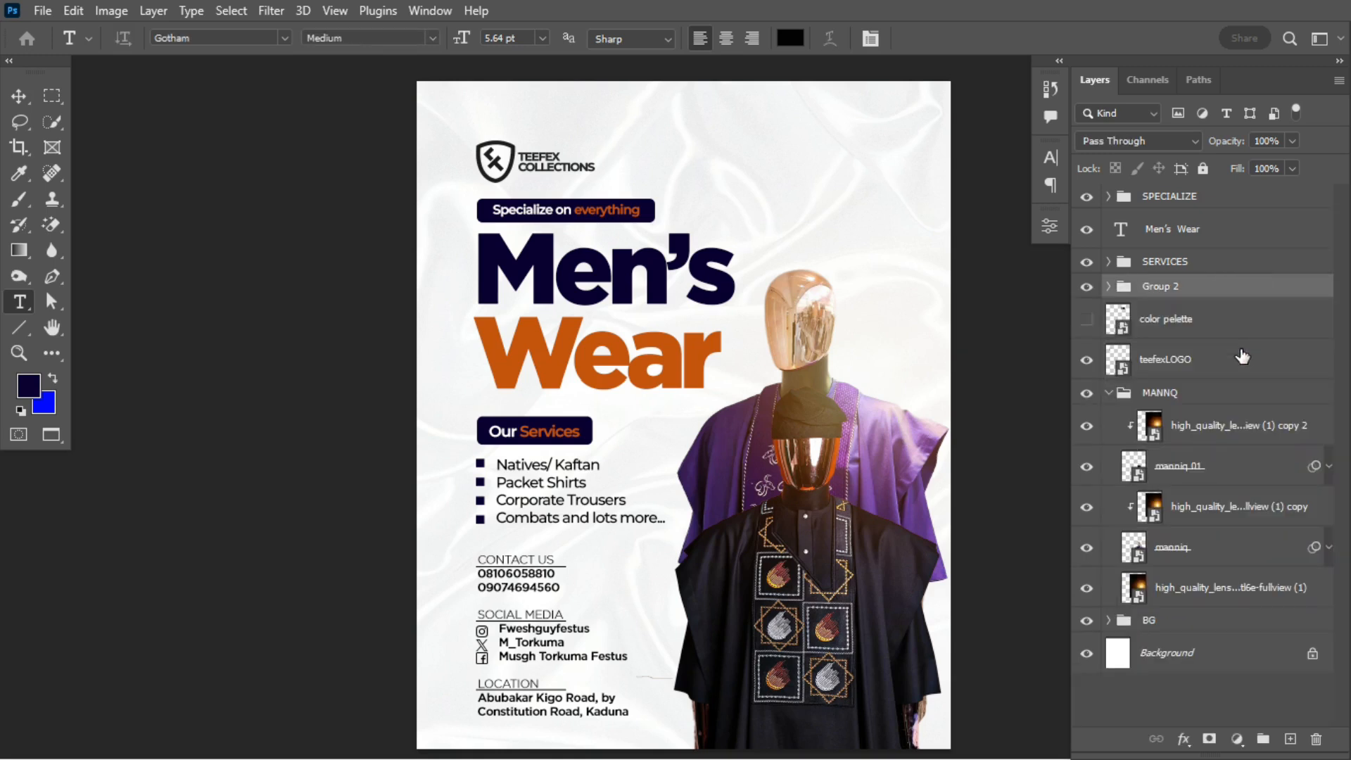
pyautogui.click(1082, 286)
pyautogui.click(1081, 287)
pyautogui.doubleClick(1148, 286)
pyautogui.write('C')
pyautogui.press('Return')
# Step: Collapse the MANNQ layer group and select the SPECIALIZE group
pyautogui.click(1109, 392)
pyautogui.click(1165, 360)
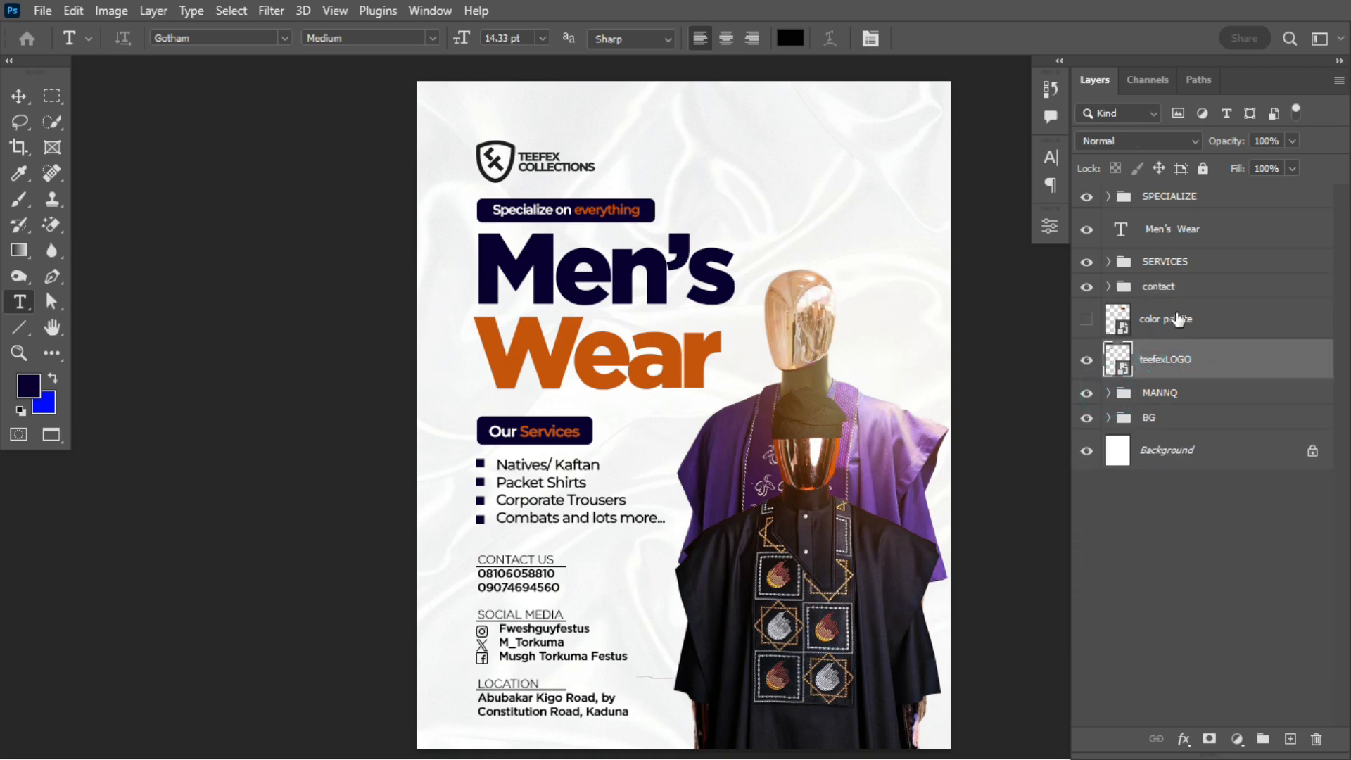
pyautogui.click(1179, 320)
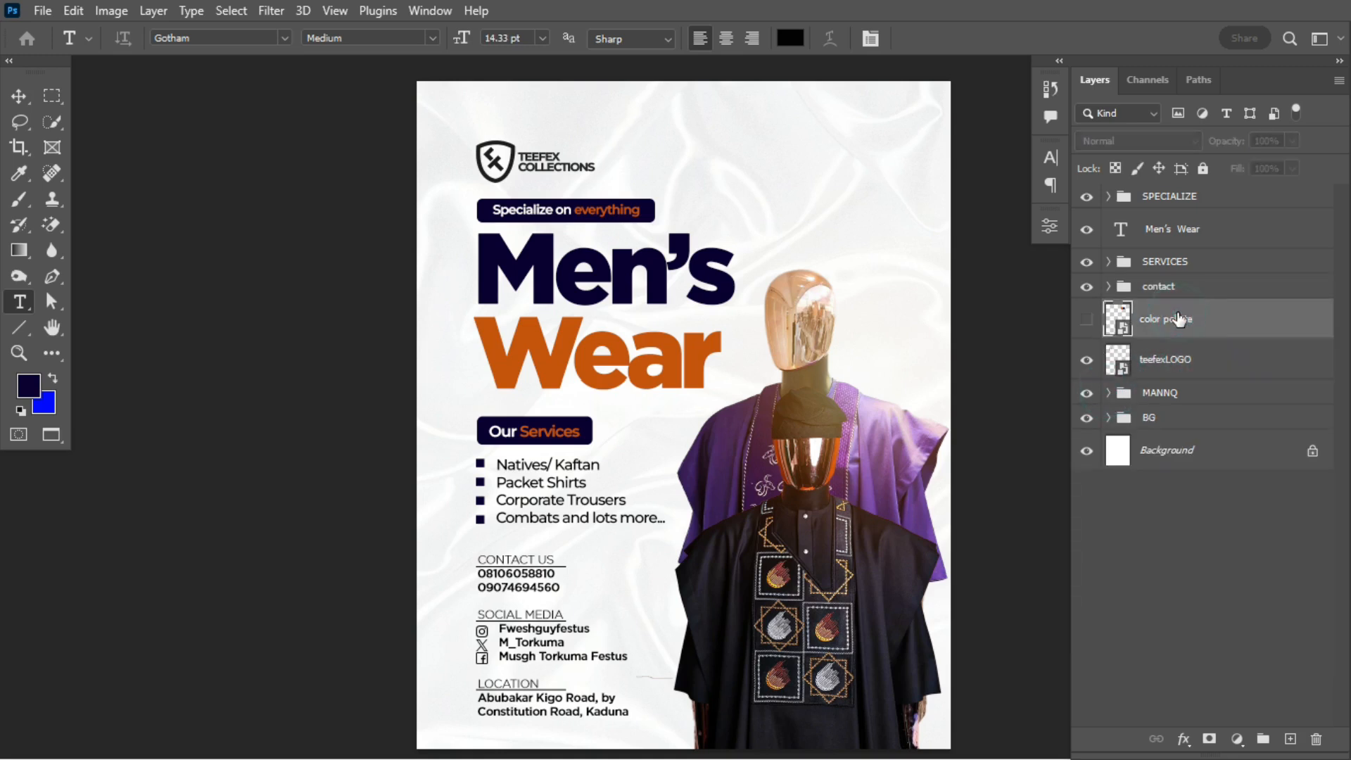
pyautogui.click(1181, 198)
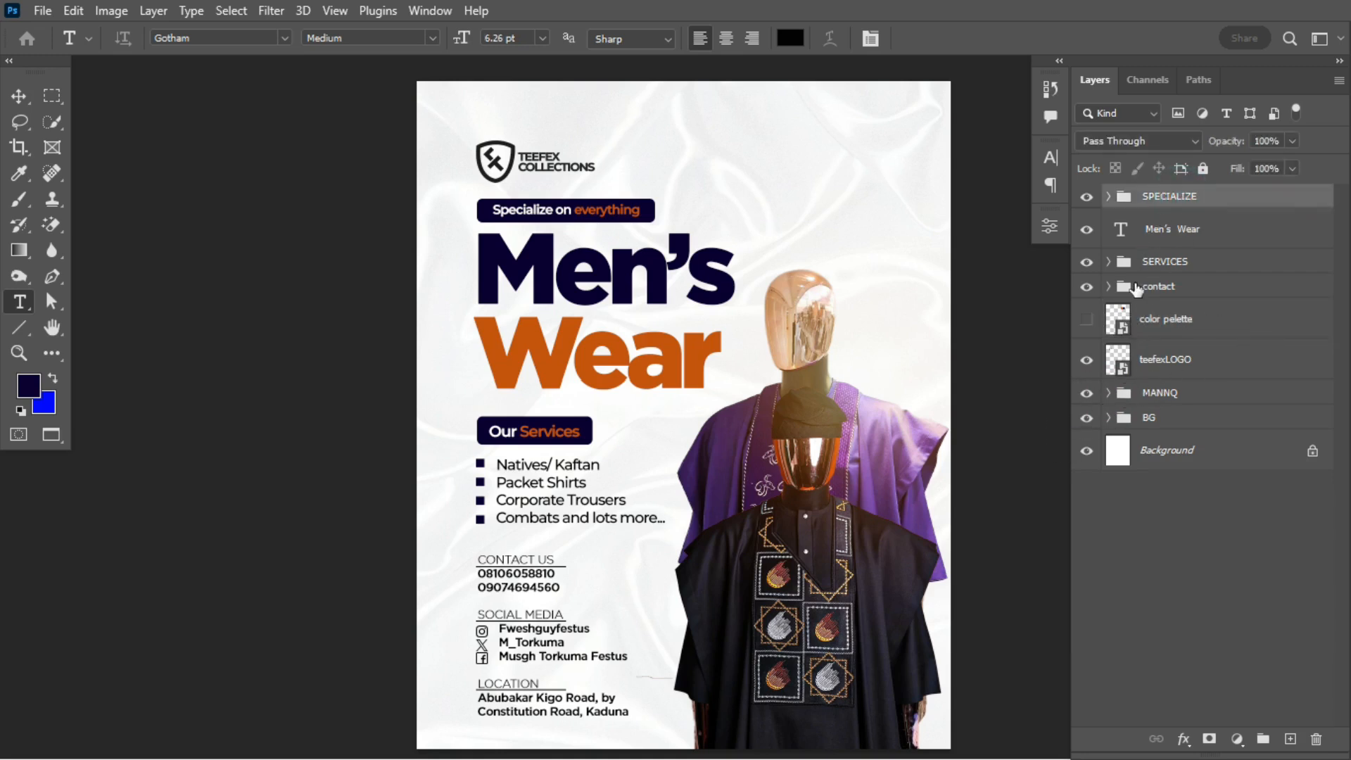
# Step: Move the light flare clipped to the front mannequin down to about X 910 pt, Y 734 pt
pyautogui.press('v')
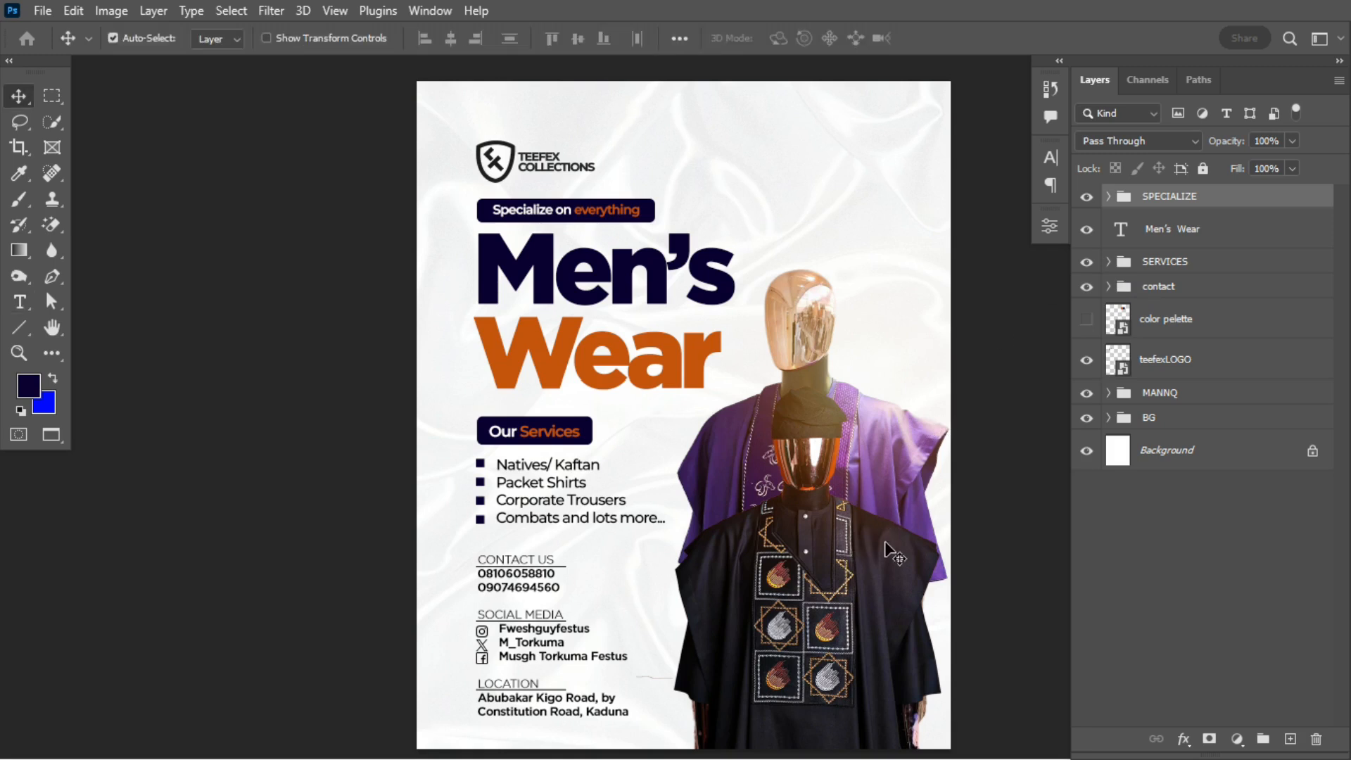
pyautogui.click(894, 553)
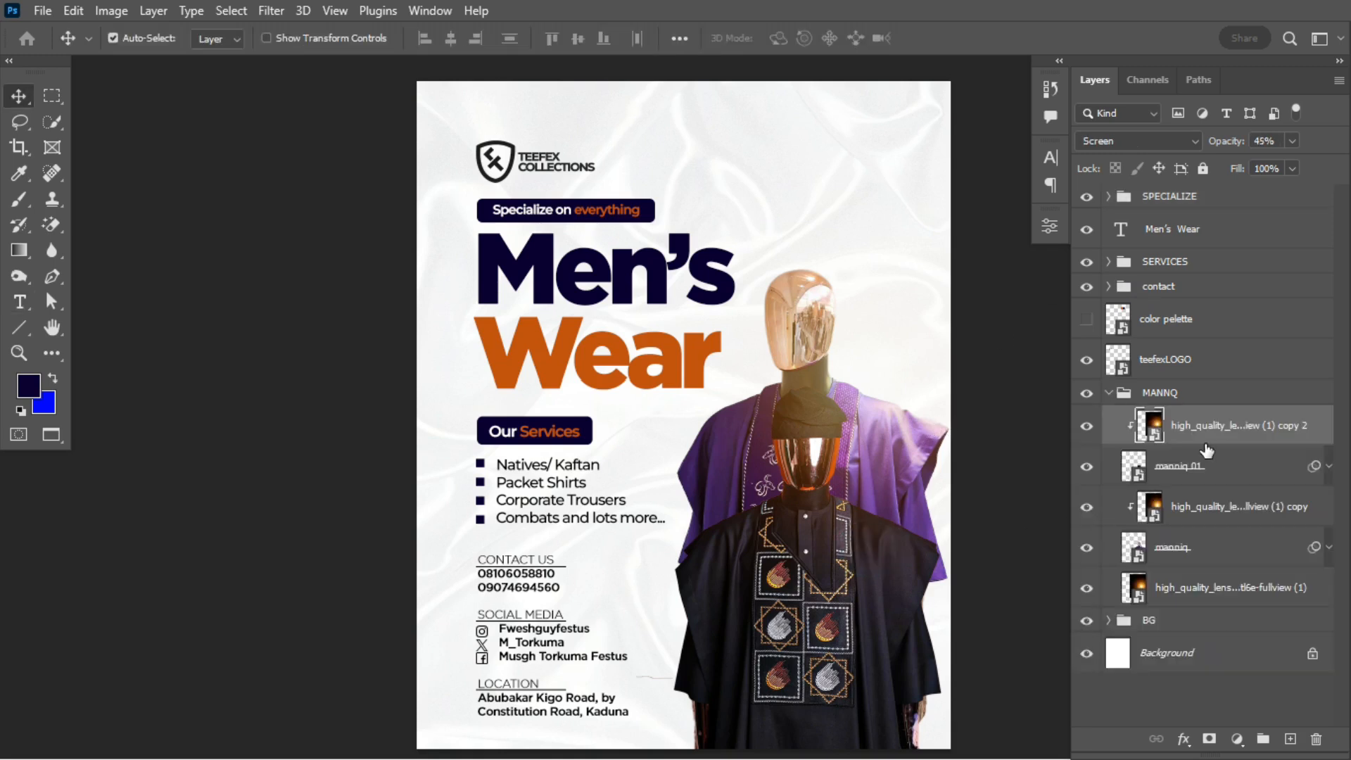
pyautogui.hotkey('ctrl', 't')
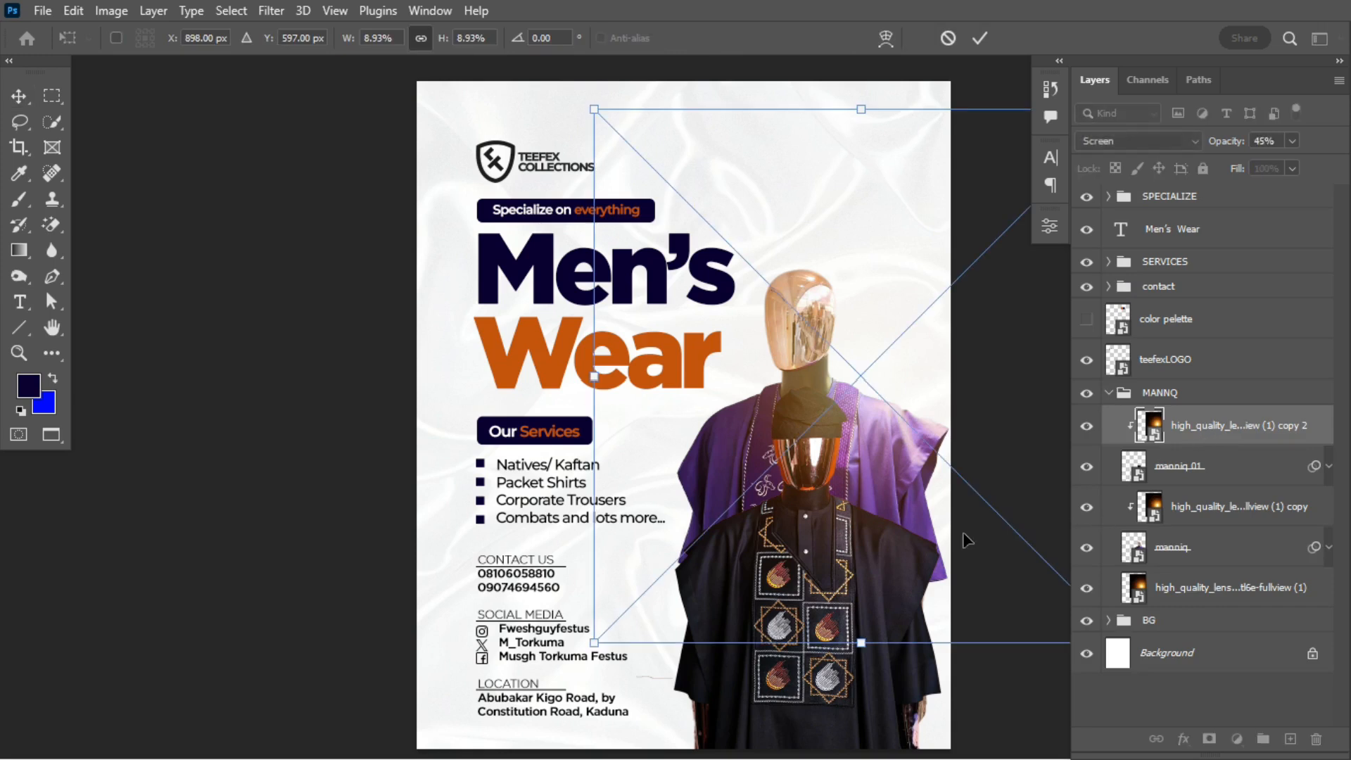
pyautogui.moveTo(894, 415); pyautogui.dragTo(903, 470)
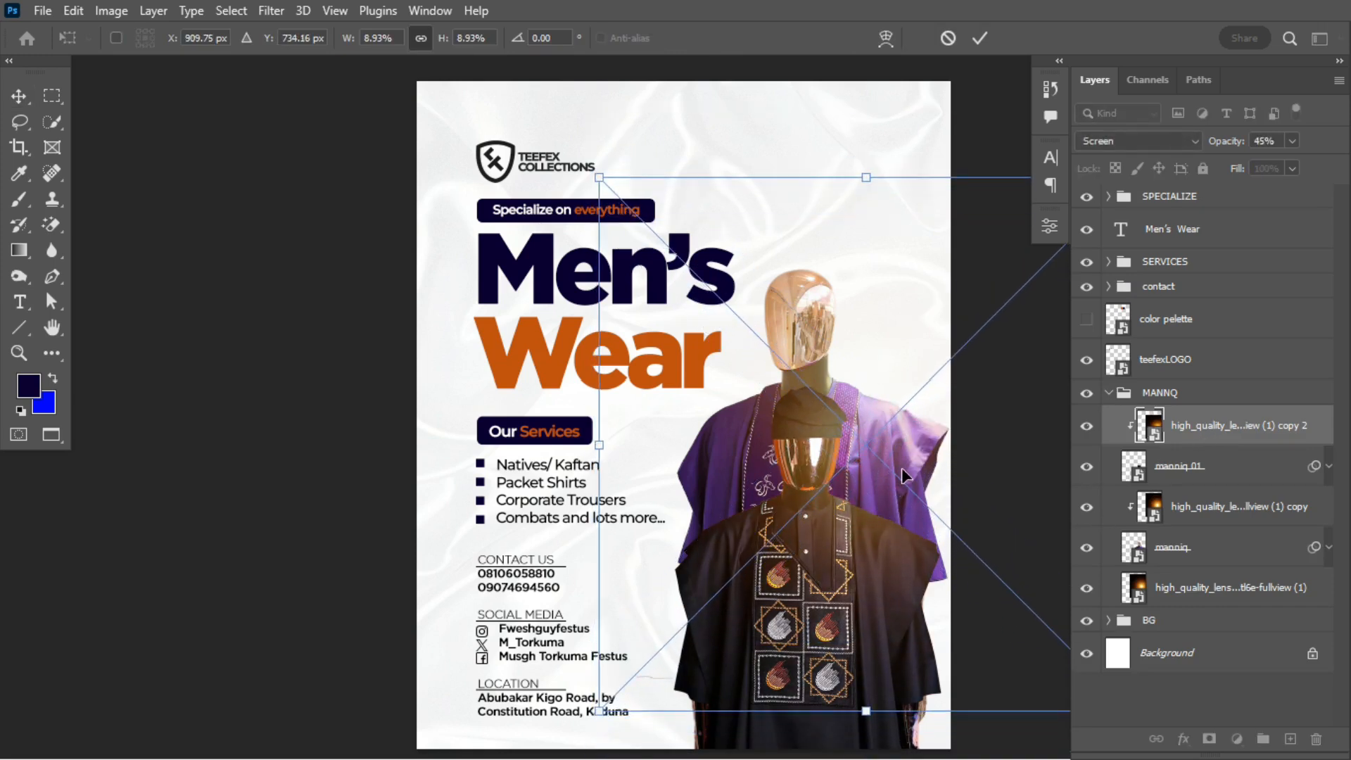
pyautogui.press('Return')
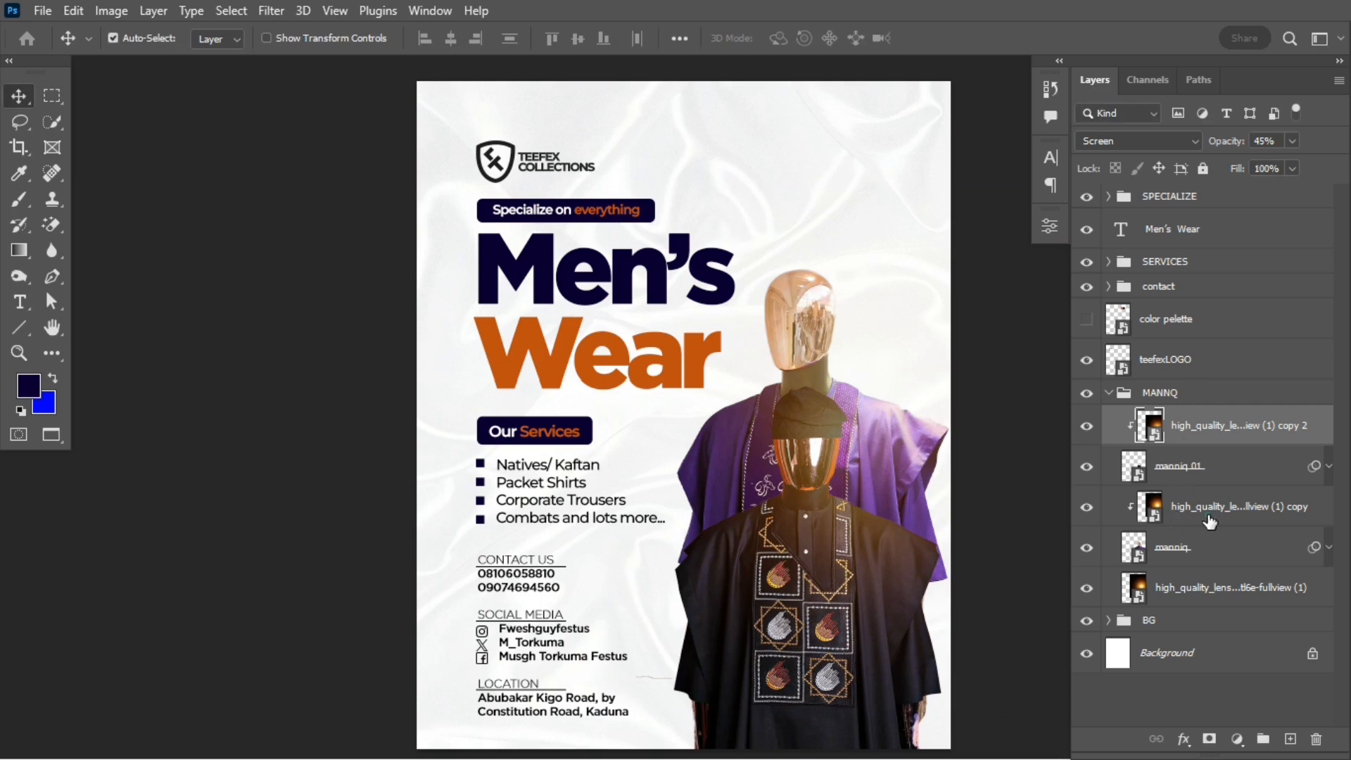
# Step: Toggle the back mannequin's light flare off and on to compare its effect, and collapse the MANNQ group
pyautogui.click(1210, 520)
pyautogui.click(1090, 508)
pyautogui.click(1090, 508)
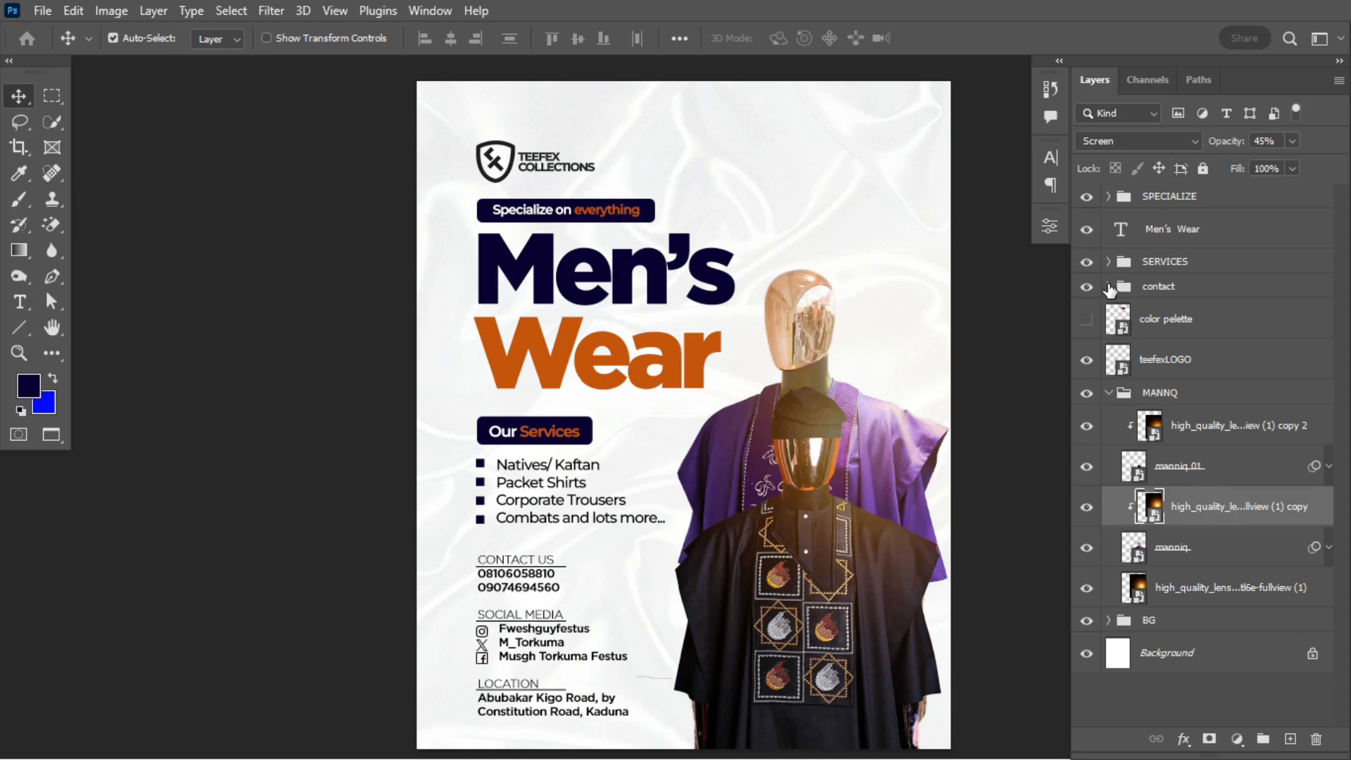
pyautogui.click(1108, 398)
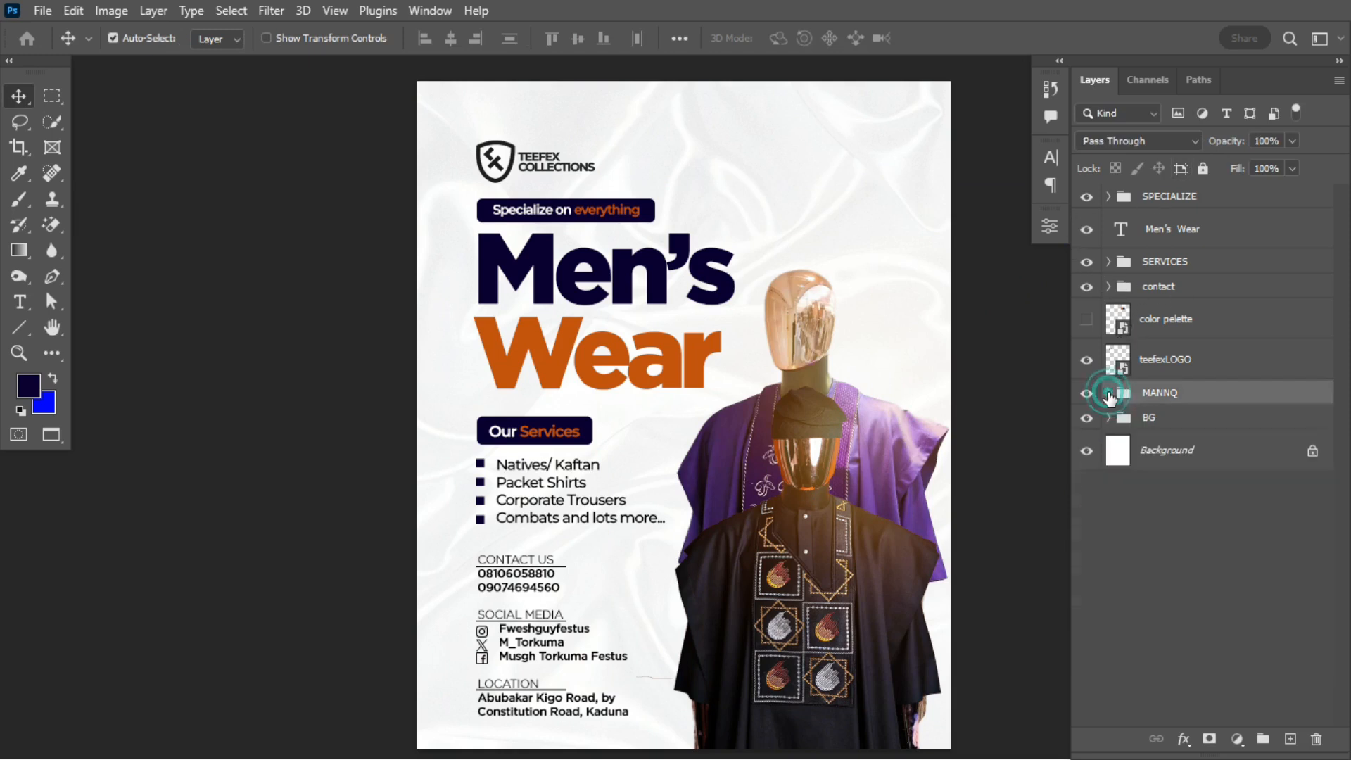
# Step: Add a Color Lookup adjustment layer above the SPECIALIZE group using the 3Strip.look 3DLUT file
pyautogui.click(1217, 199)
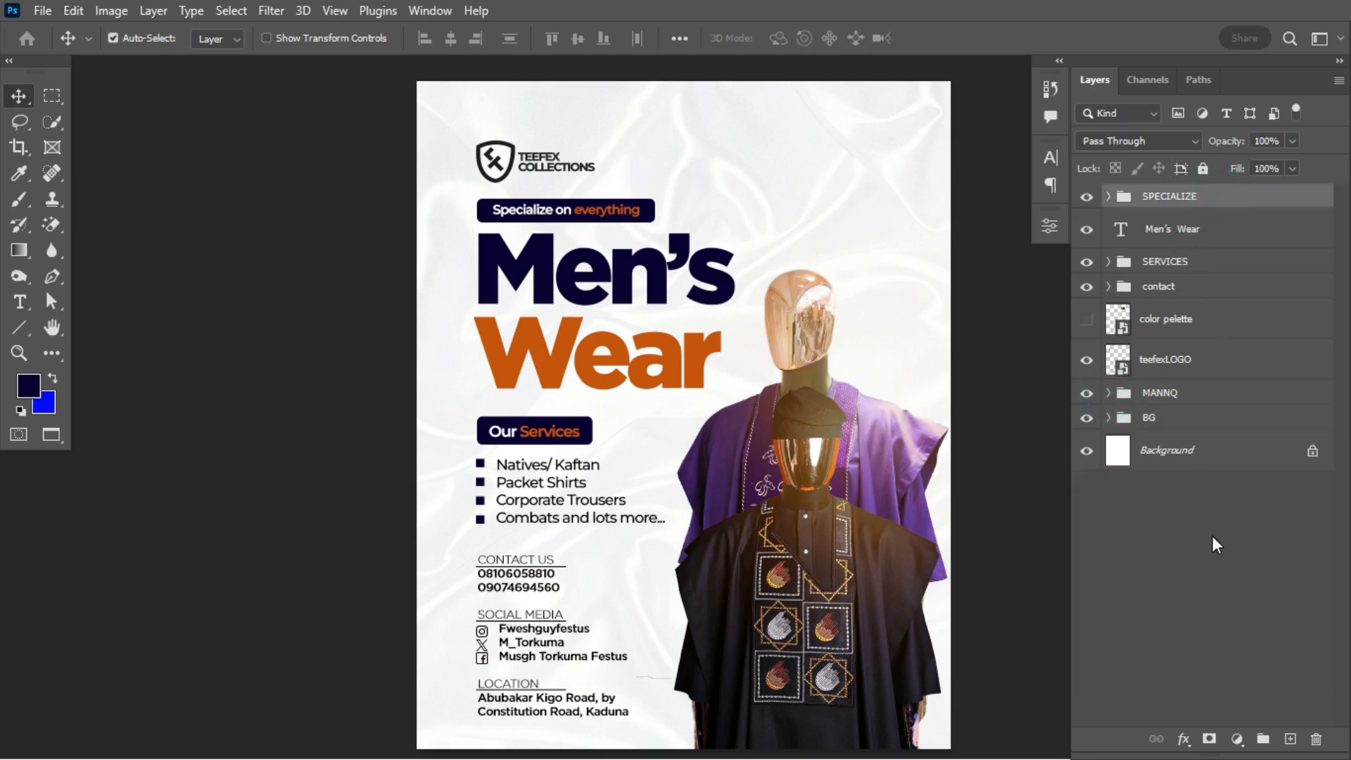
pyautogui.click(1237, 738)
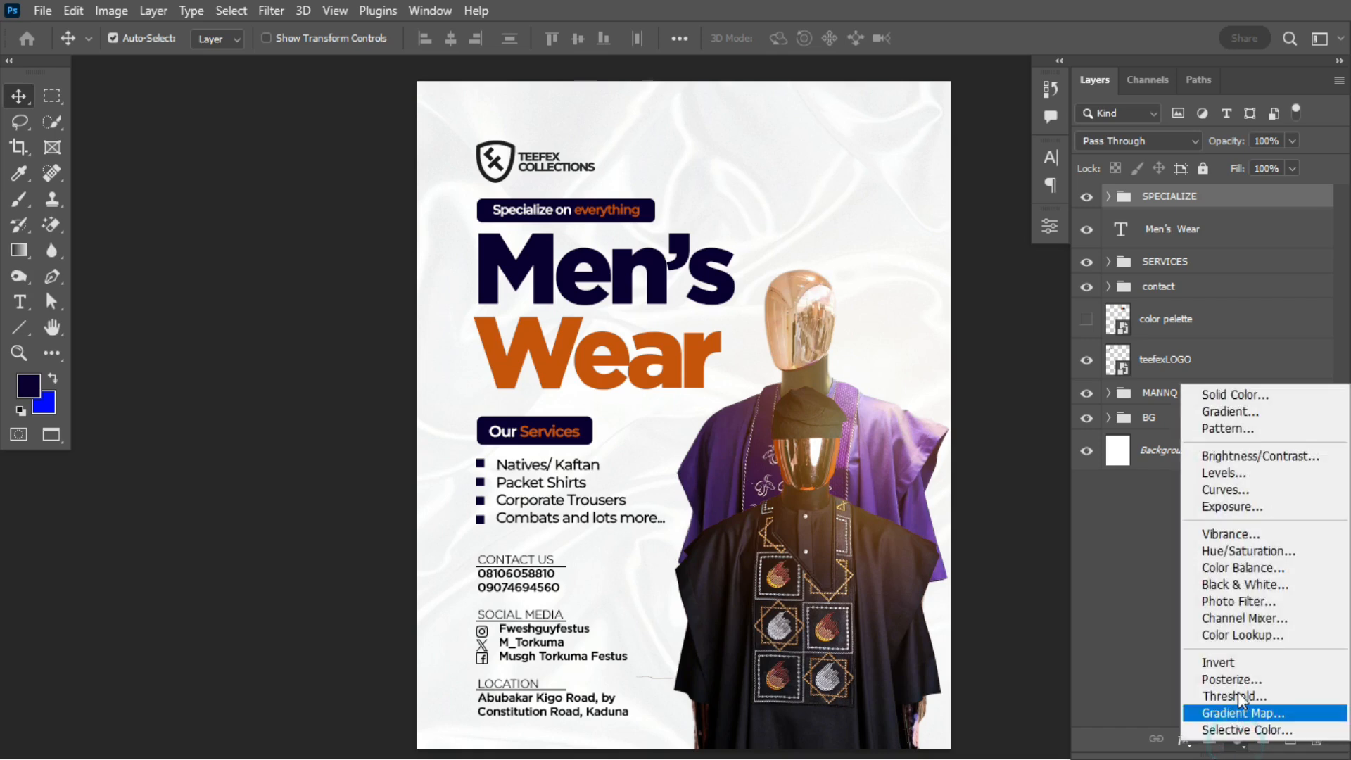
pyautogui.click(1233, 637)
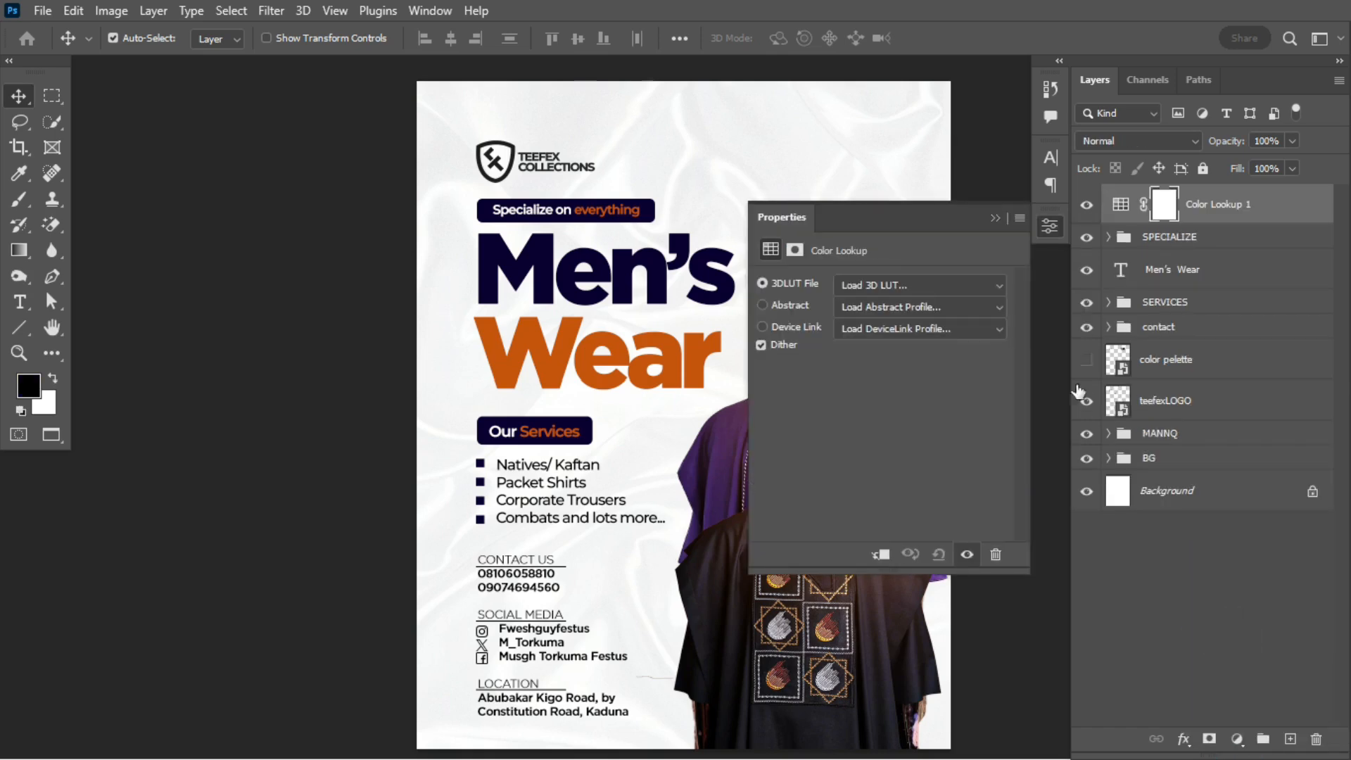
pyautogui.click(995, 284)
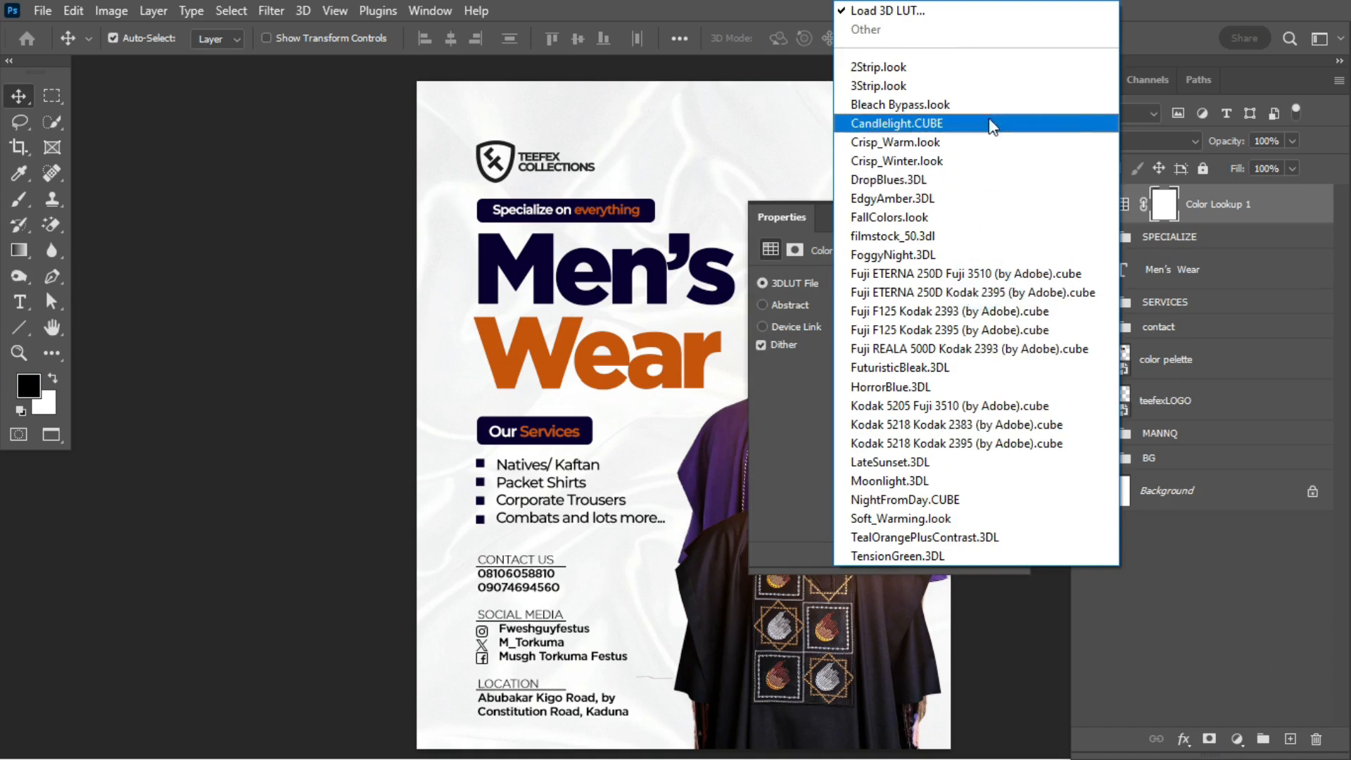
pyautogui.click(985, 69)
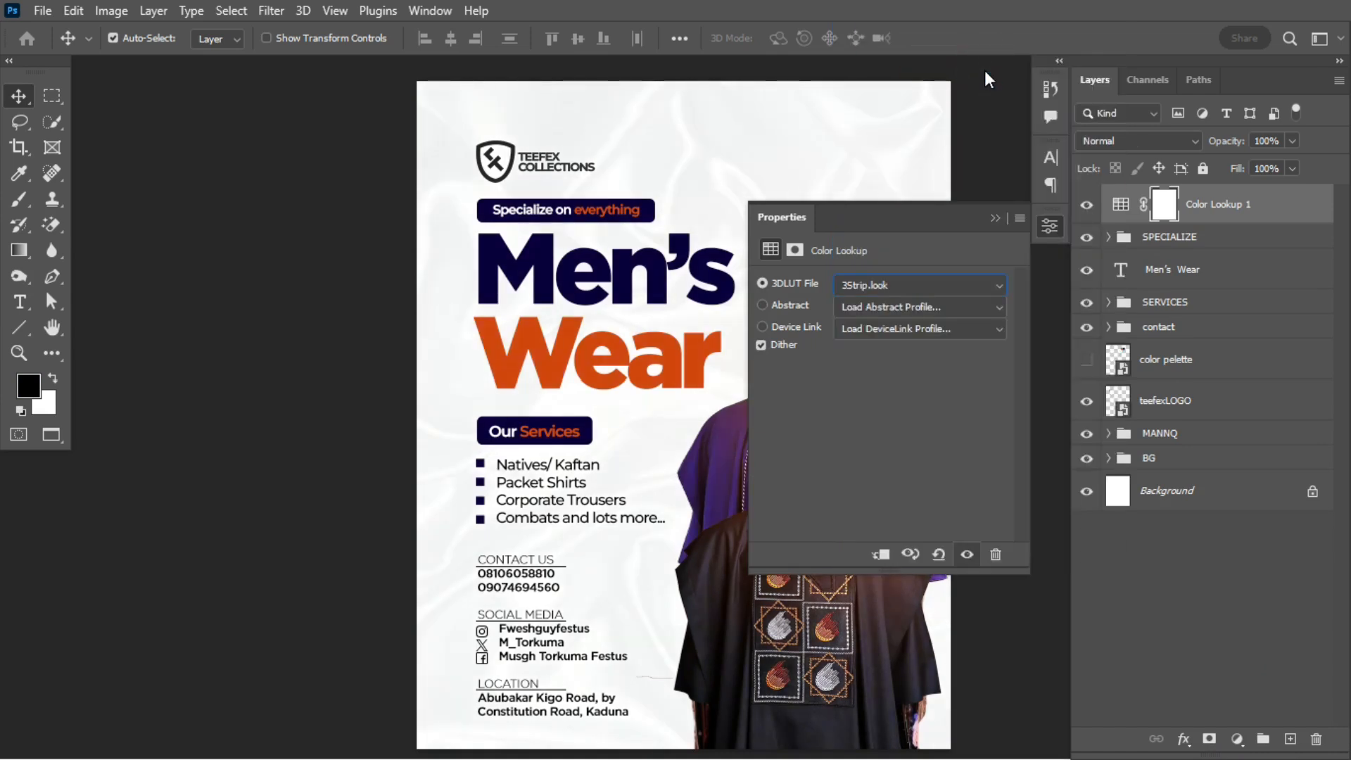
pyautogui.click(993, 221)
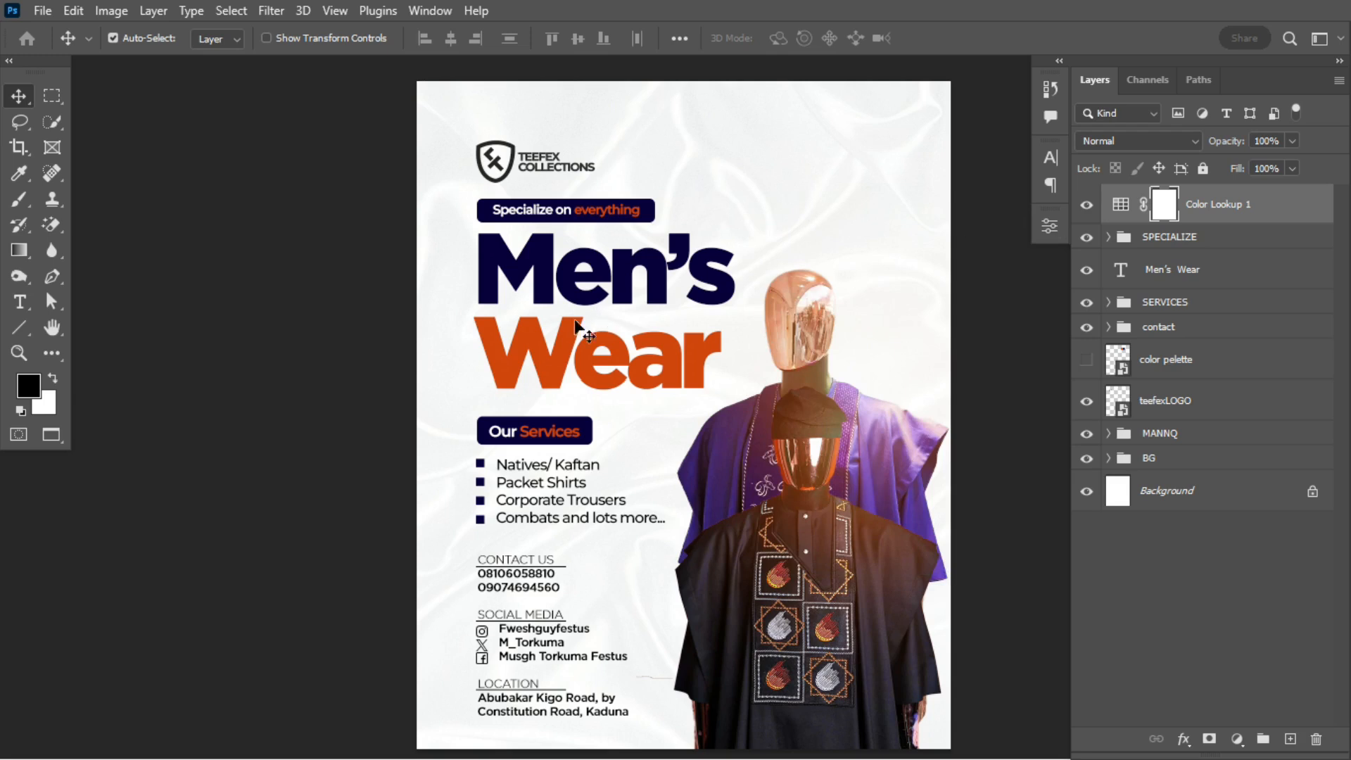
# Step: Draw a closed Pen path with a curved upper edge over the lower half of Wear and convert it to a shape
pyautogui.click(21, 331)
pyautogui.click(55, 275)
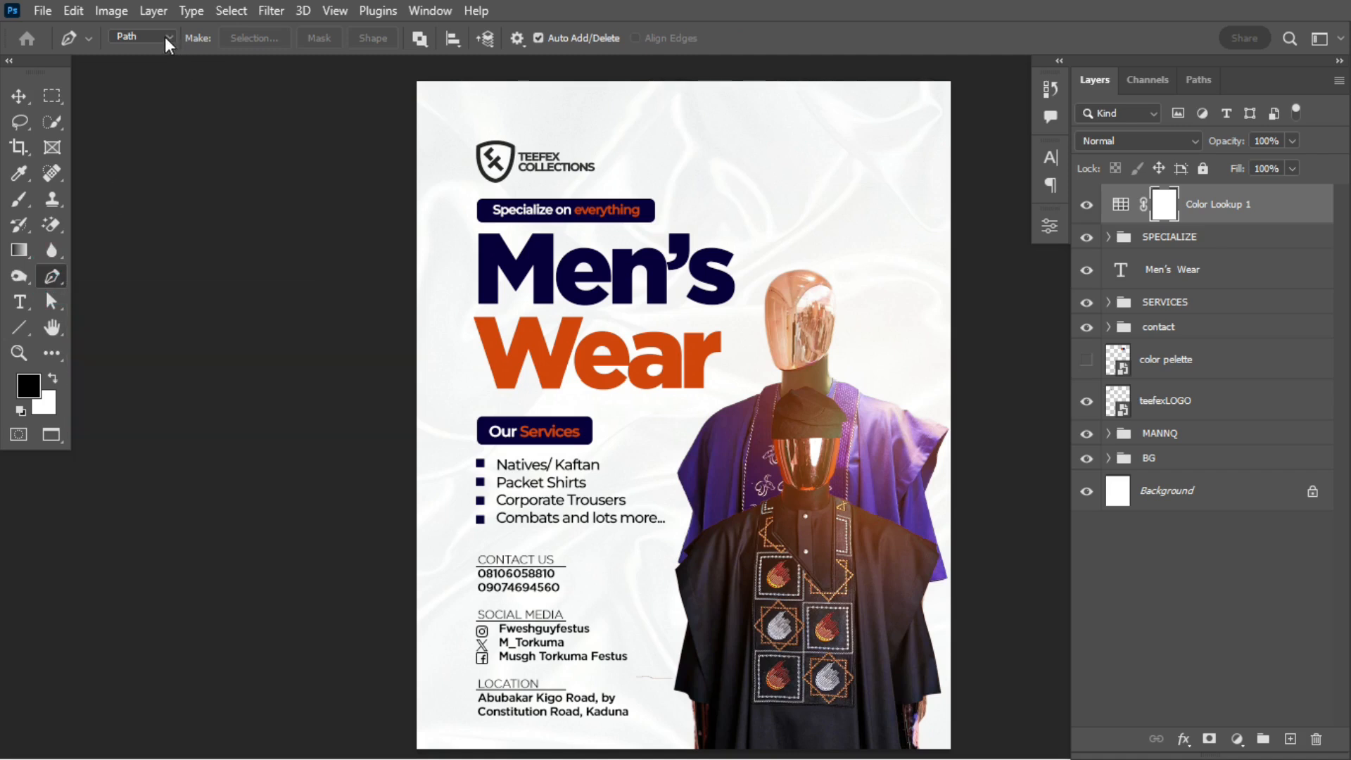
pyautogui.click(466, 356)
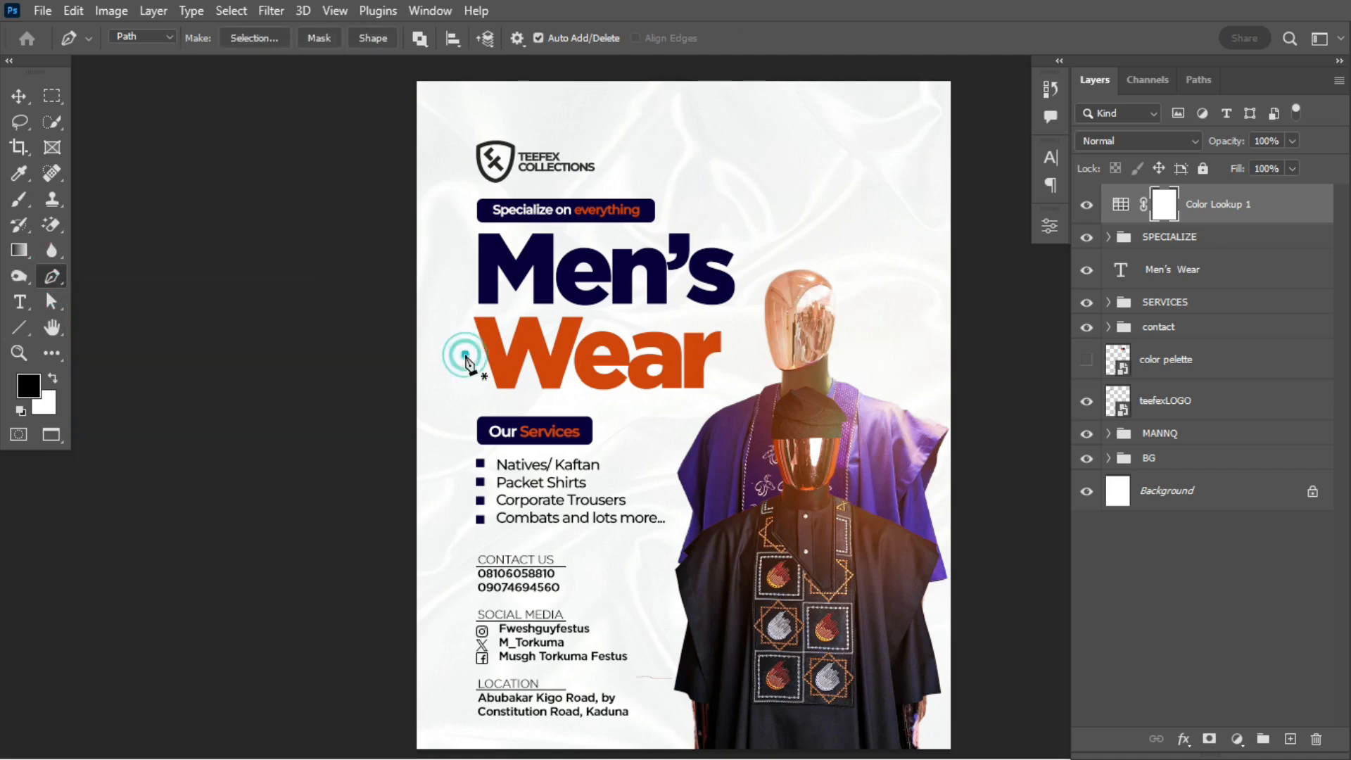
pyautogui.moveTo(726, 366); pyautogui.dragTo(901, 433)
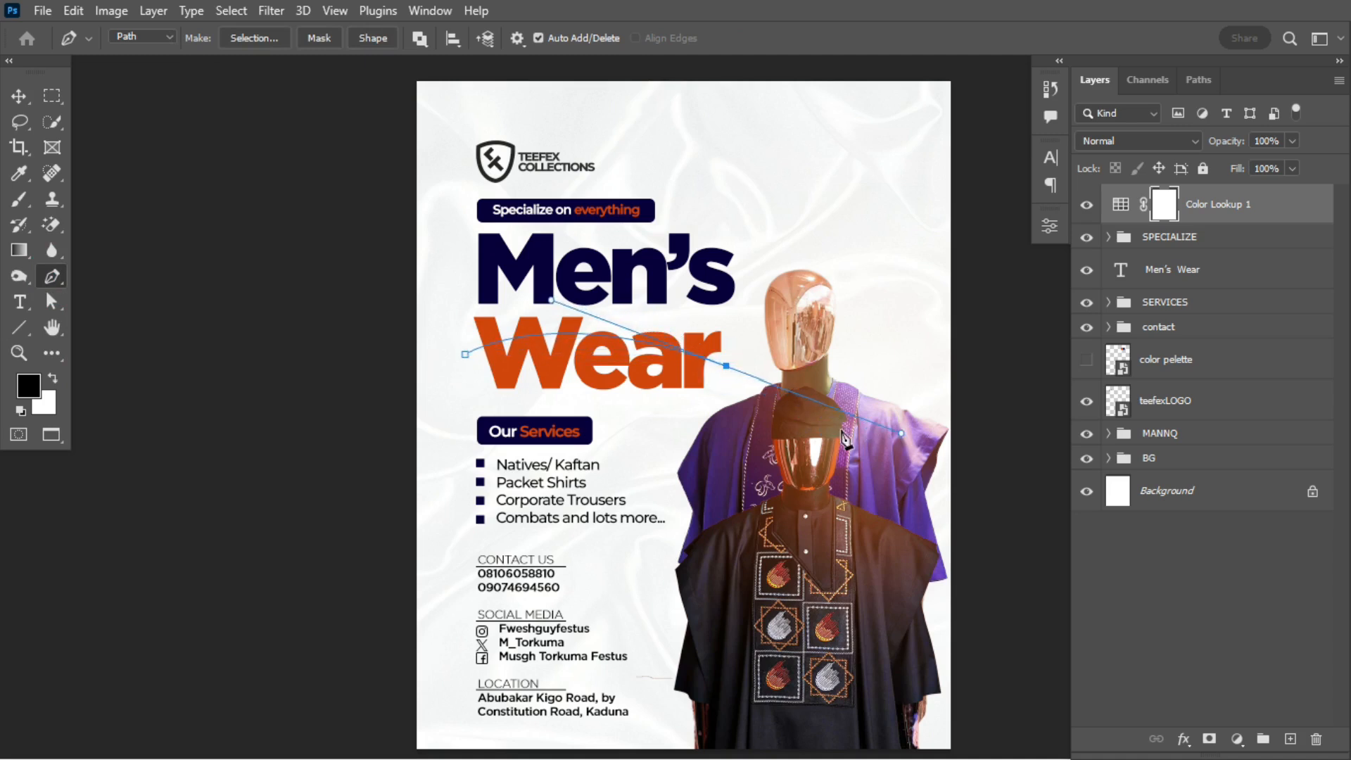
pyautogui.click(727, 366)
pyautogui.click(712, 406)
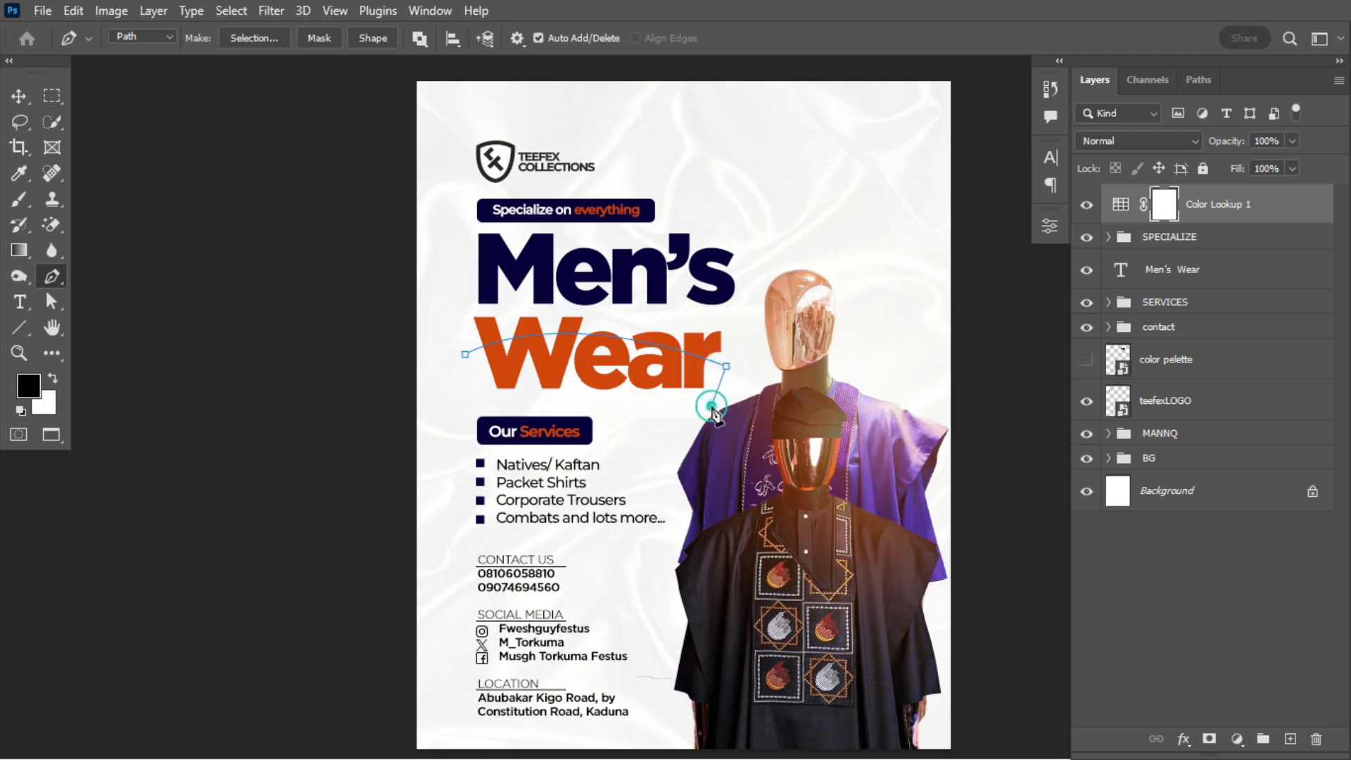
pyautogui.click(456, 402)
pyautogui.click(466, 354)
pyautogui.click(358, 39)
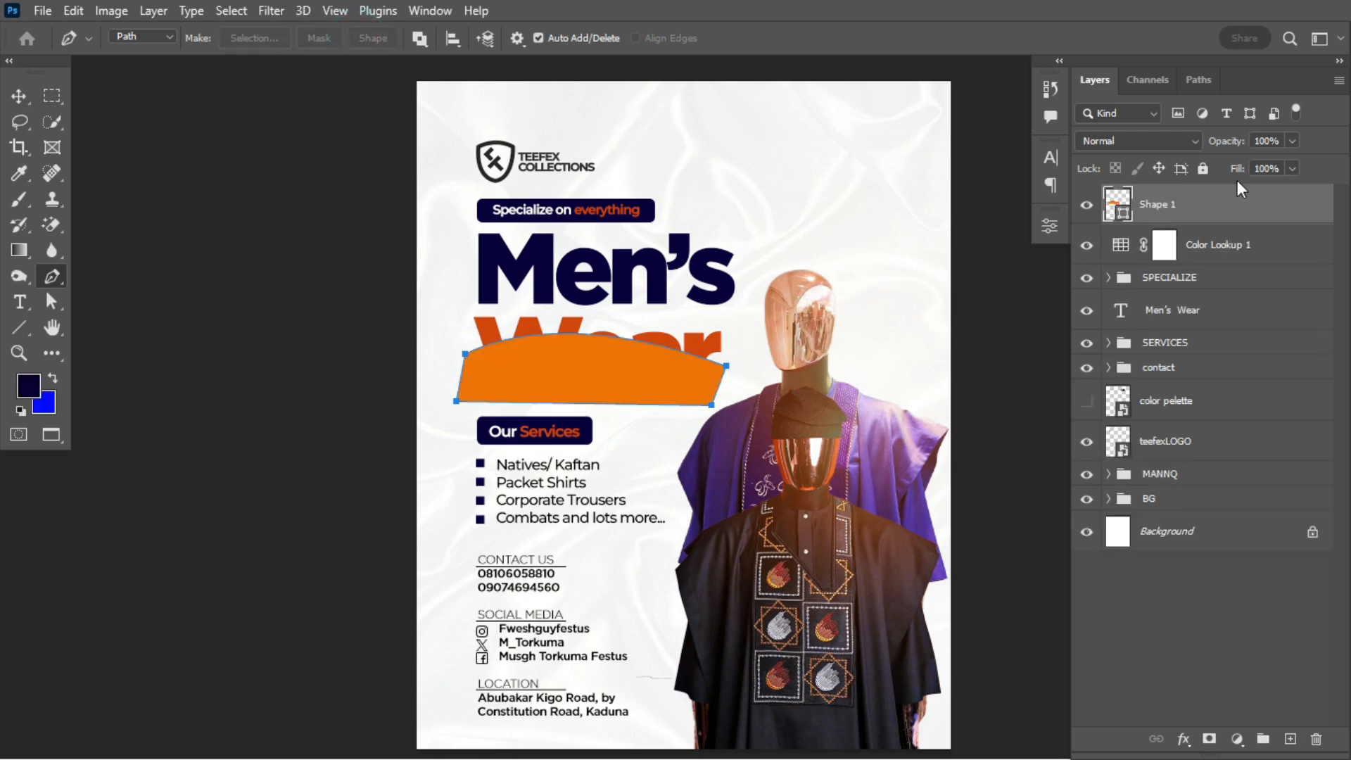
# Step: Set the curved shape's fill to 0% and enable a Gradient Overlay in its layer style
pyautogui.moveTo(1237, 171); pyautogui.dragTo(1080, 206)
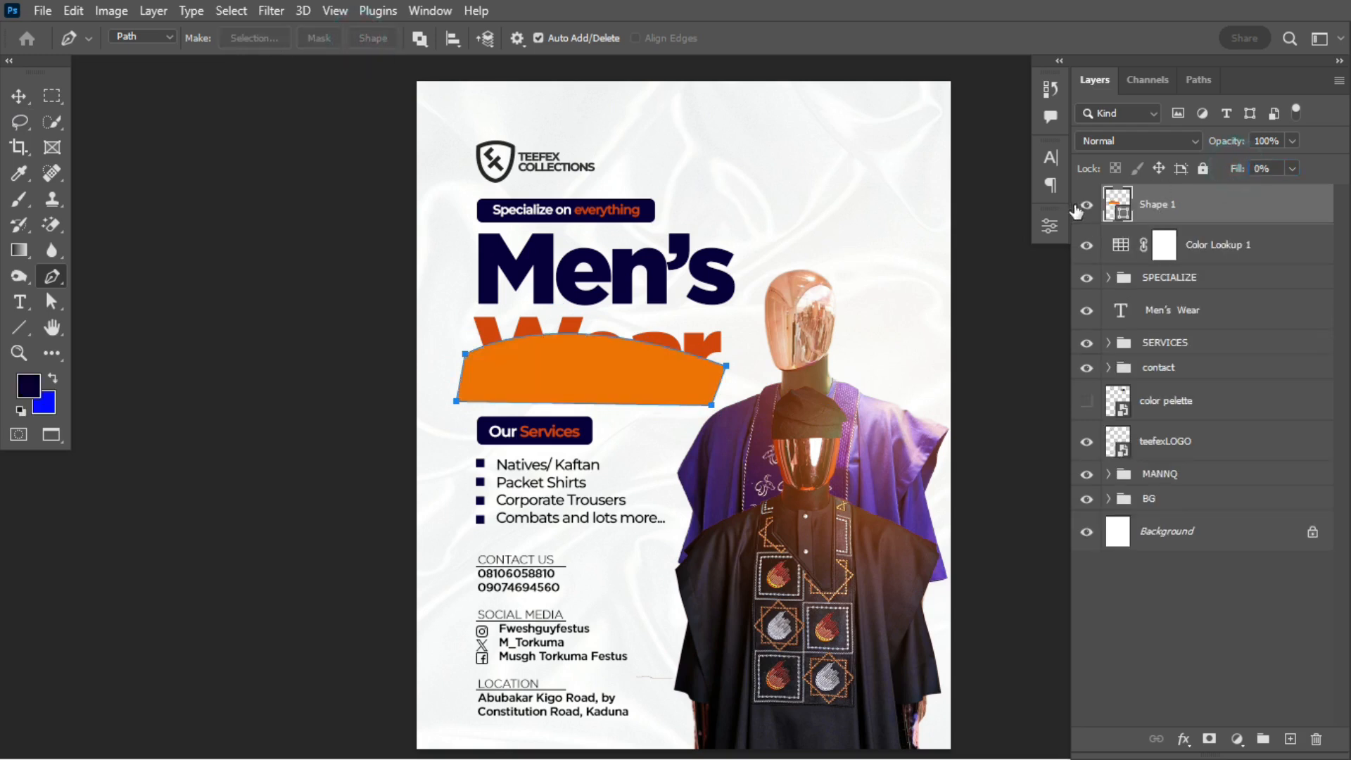
pyautogui.doubleClick(1263, 205)
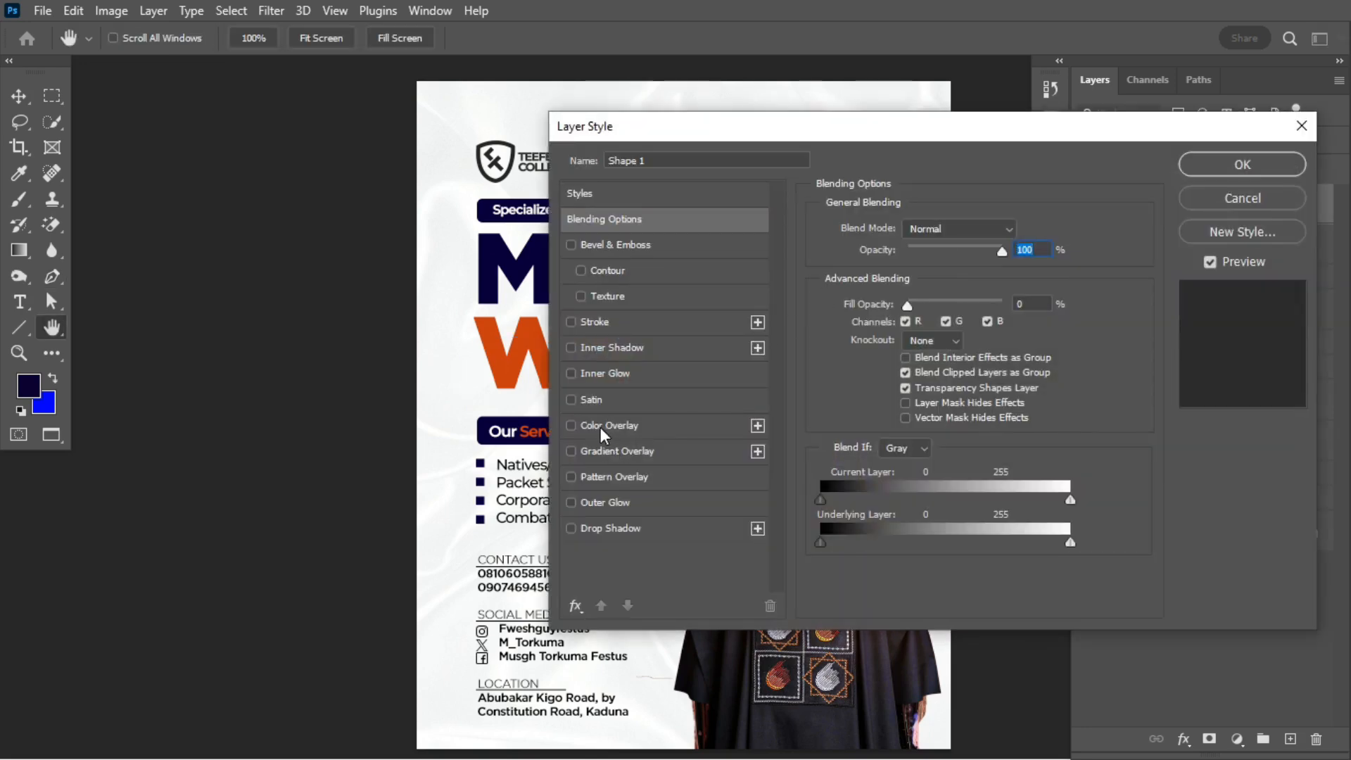
pyautogui.click(602, 454)
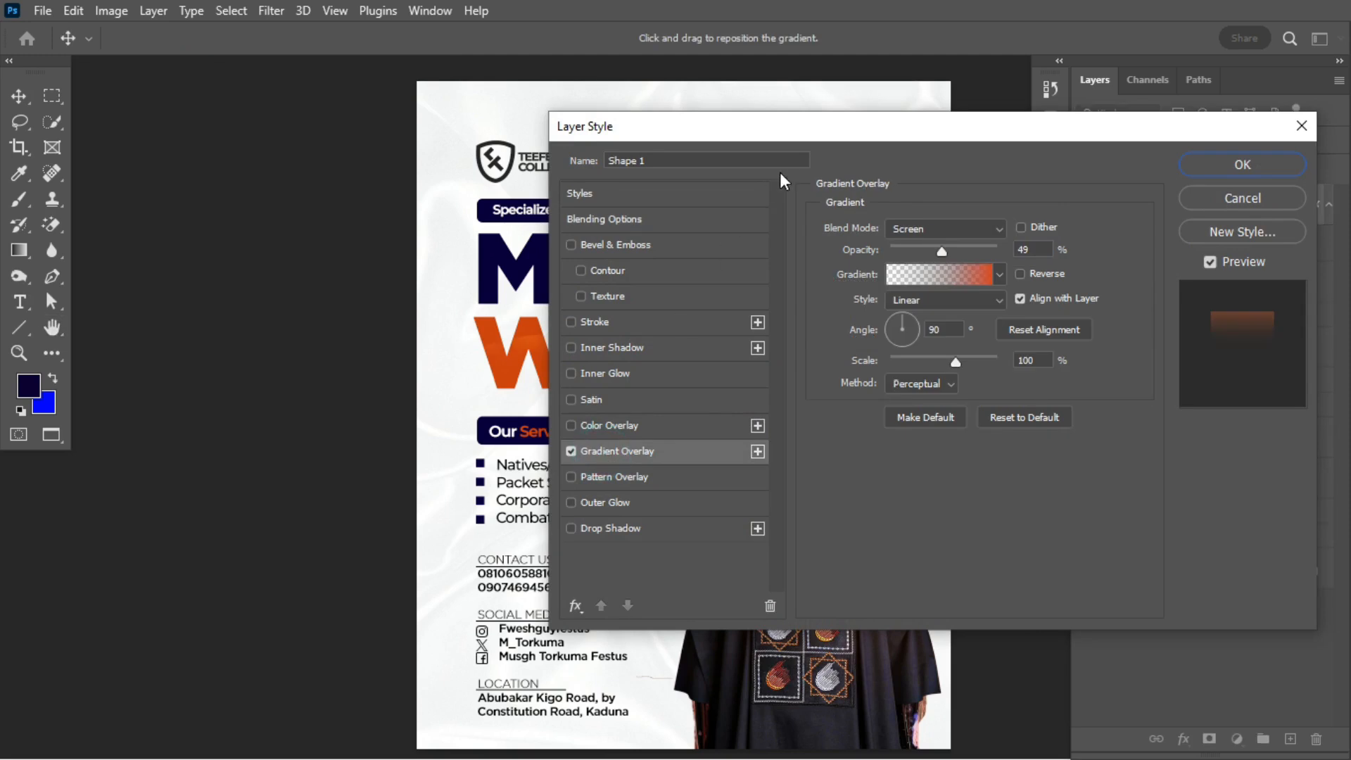
pyautogui.moveTo(816, 136); pyautogui.dragTo(915, 143)
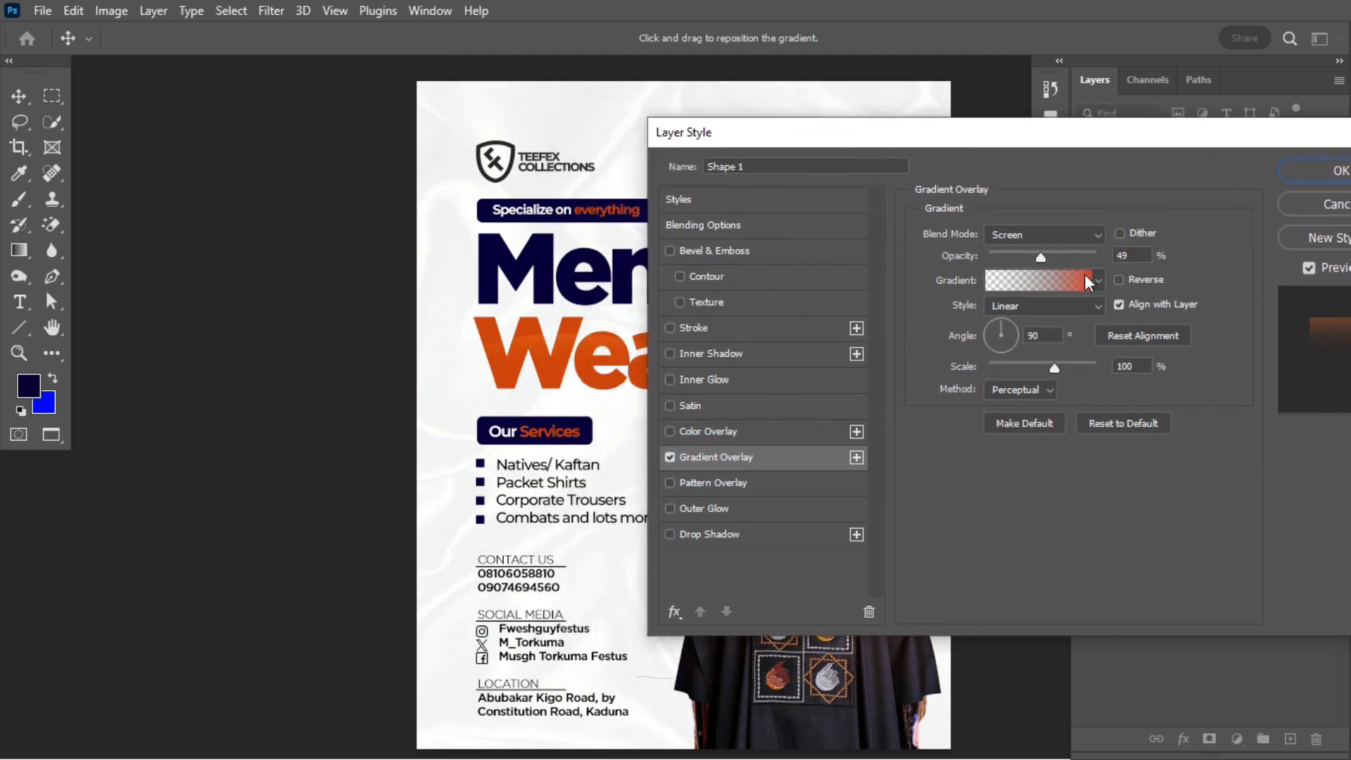
# Step: Inspect the start and end color stops of the shape's overlay gradient in the Gradient Editor
pyautogui.click(1043, 279)
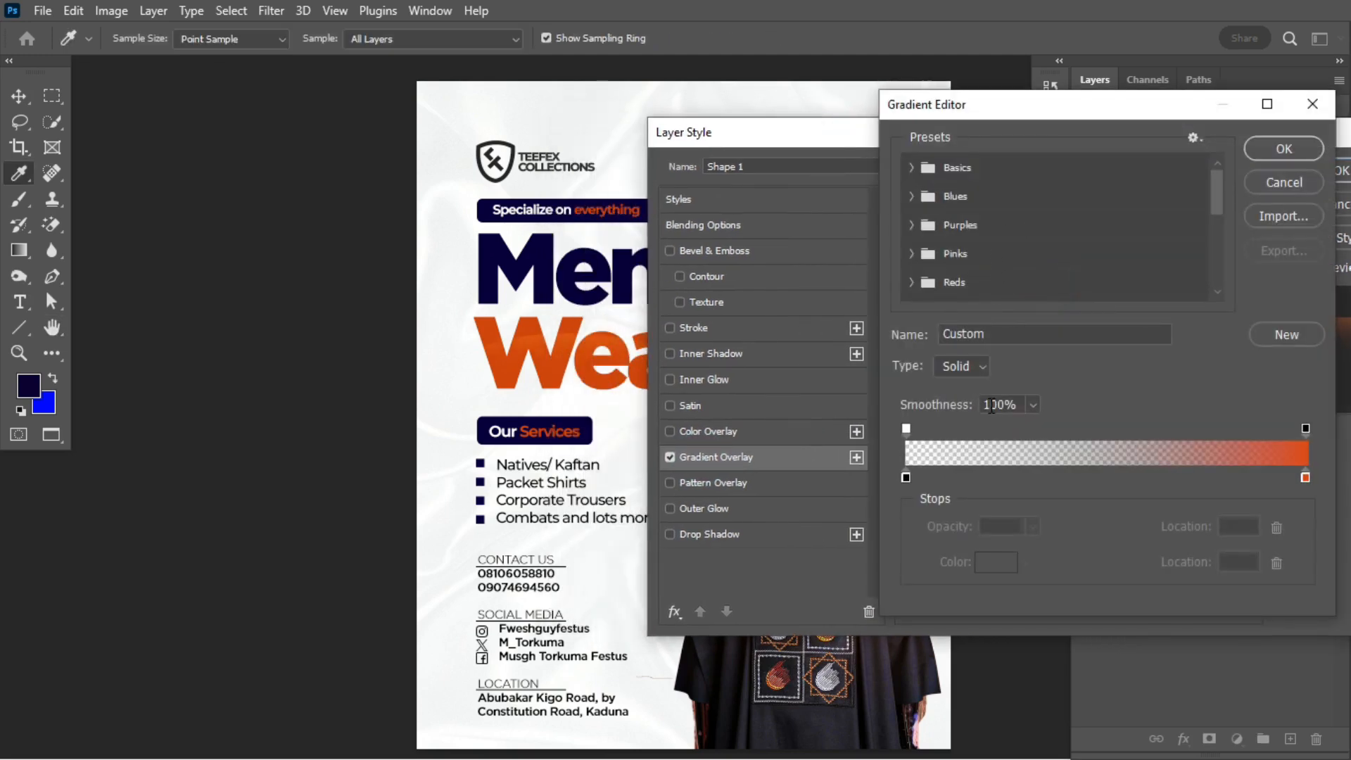
pyautogui.click(905, 477)
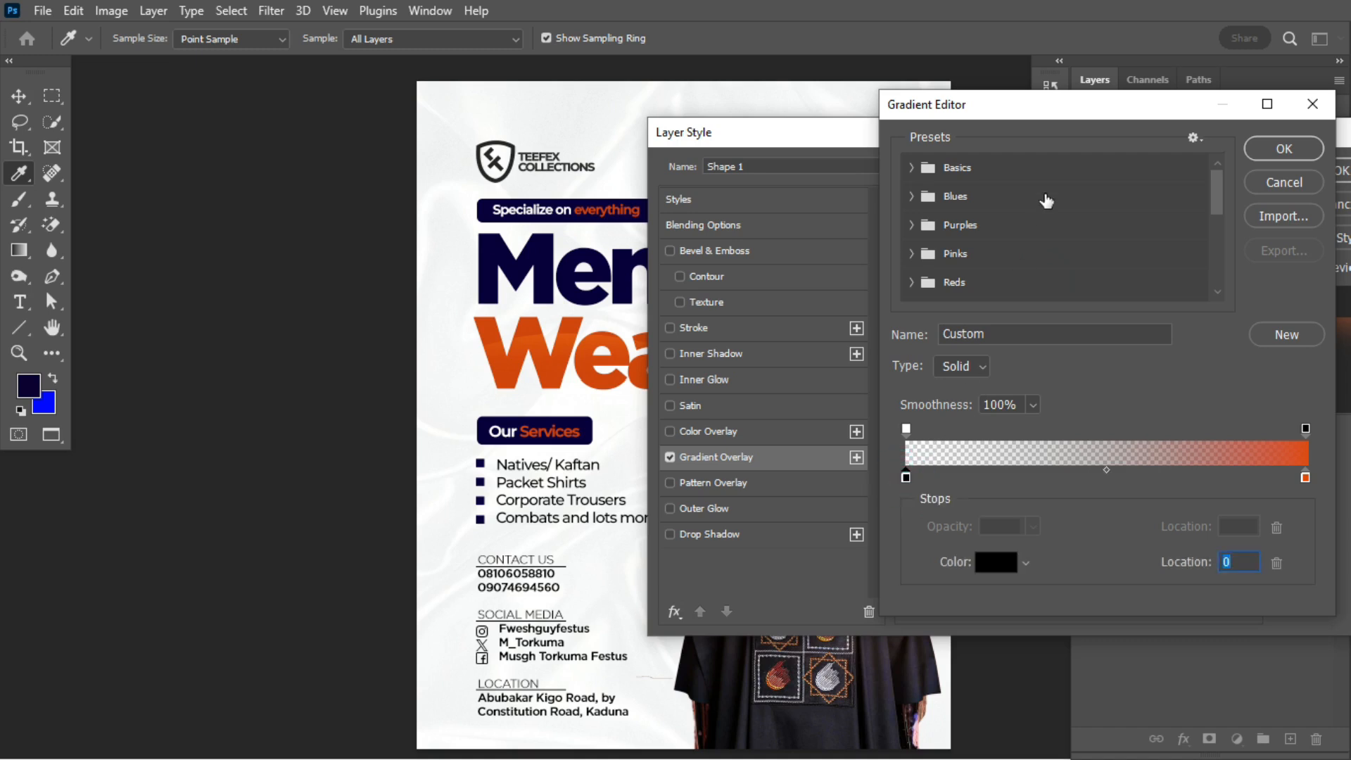
pyautogui.click(1306, 478)
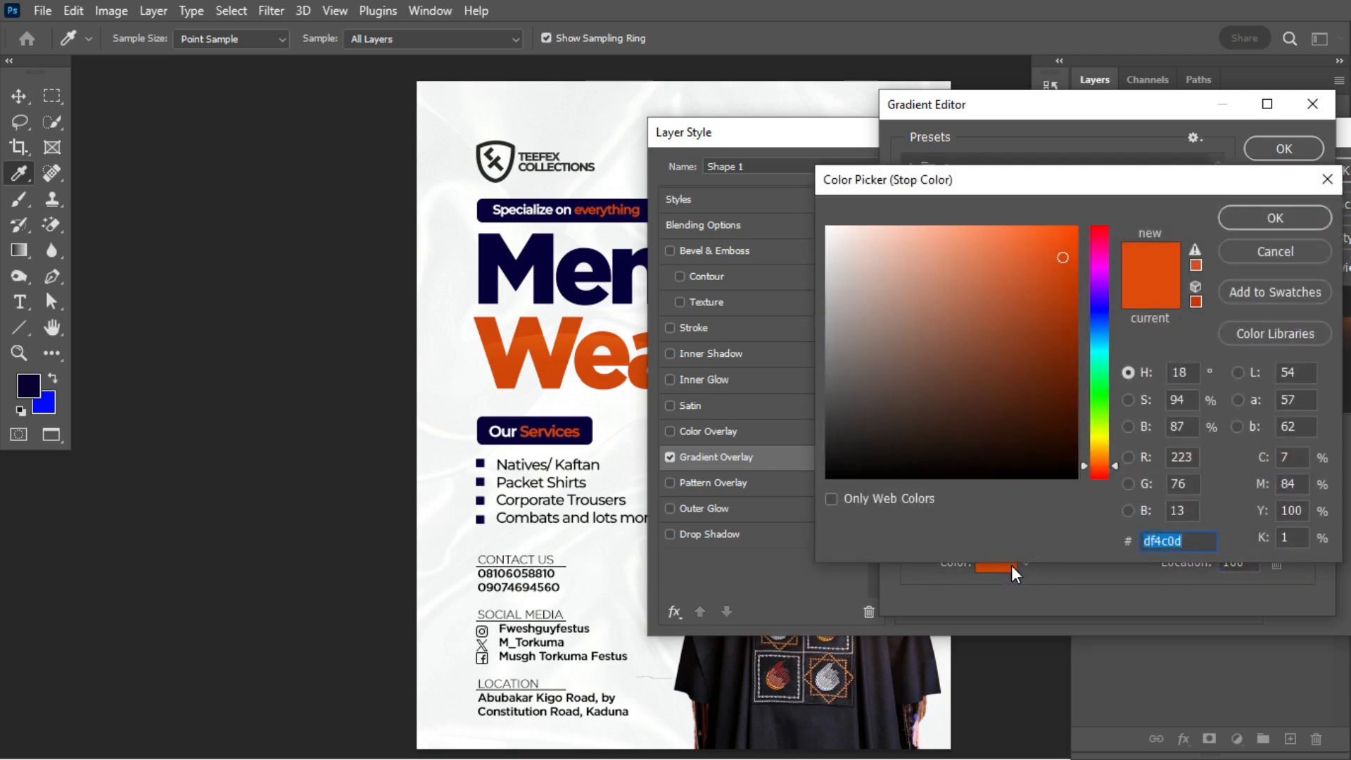
pyautogui.click(1255, 253)
# Step: Load the Blue_01 gradient preset for the overlay and set the starting opacity stop to 0%
pyautogui.click(913, 168)
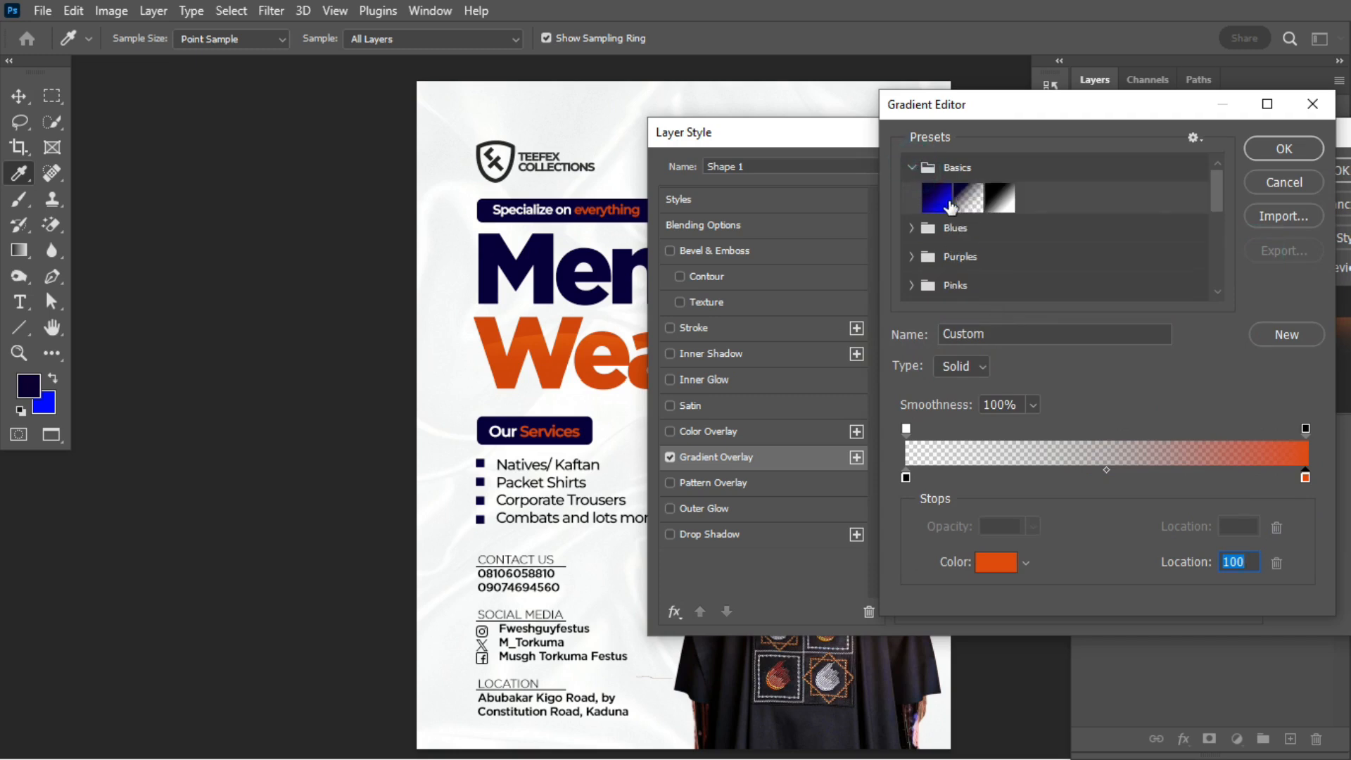
pyautogui.click(945, 205)
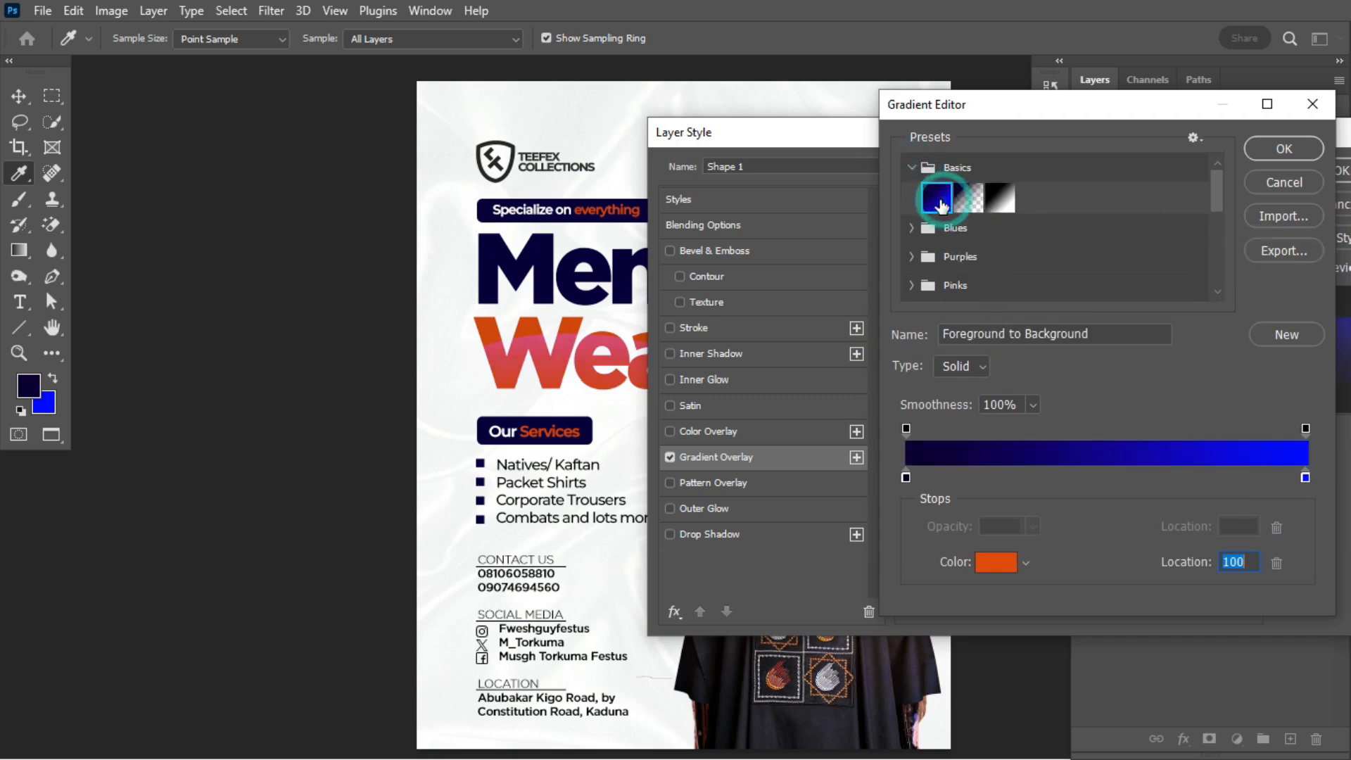
pyautogui.click(910, 226)
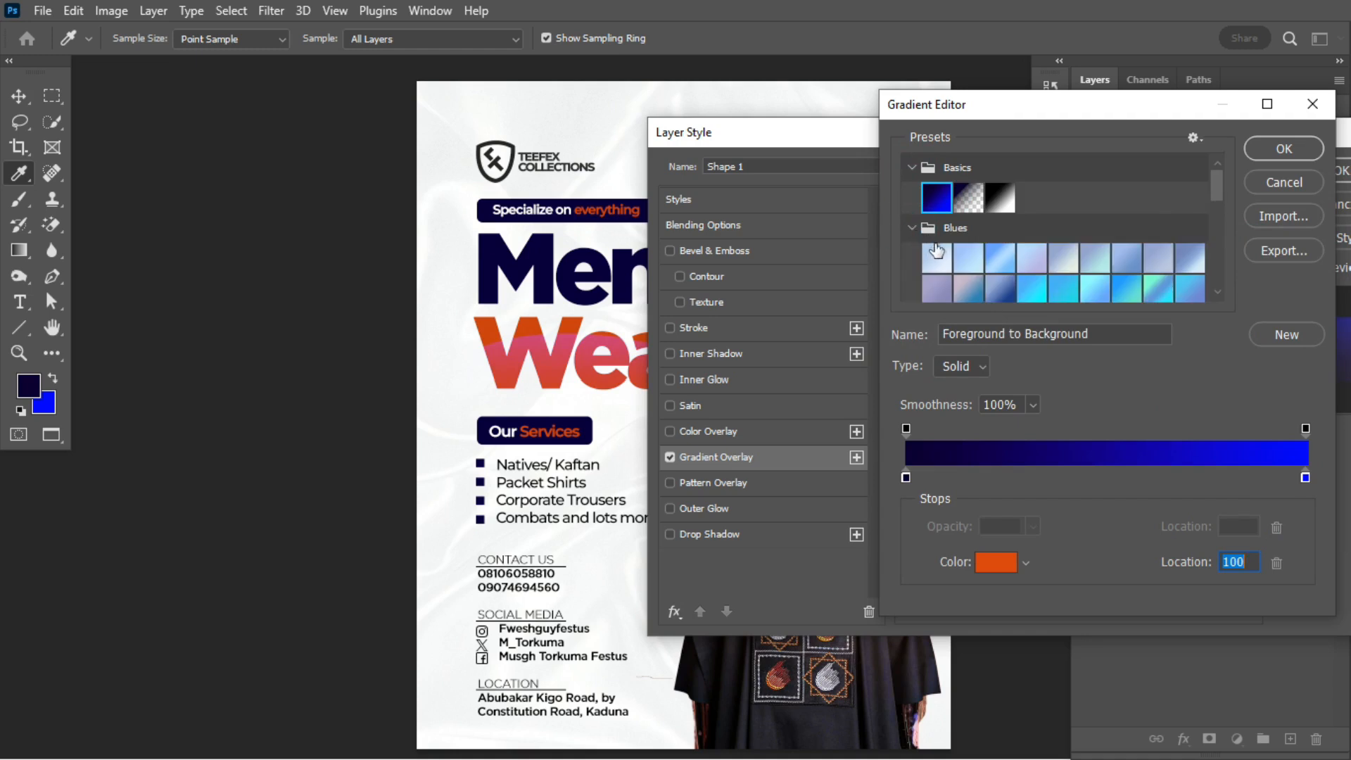
pyautogui.click(936, 258)
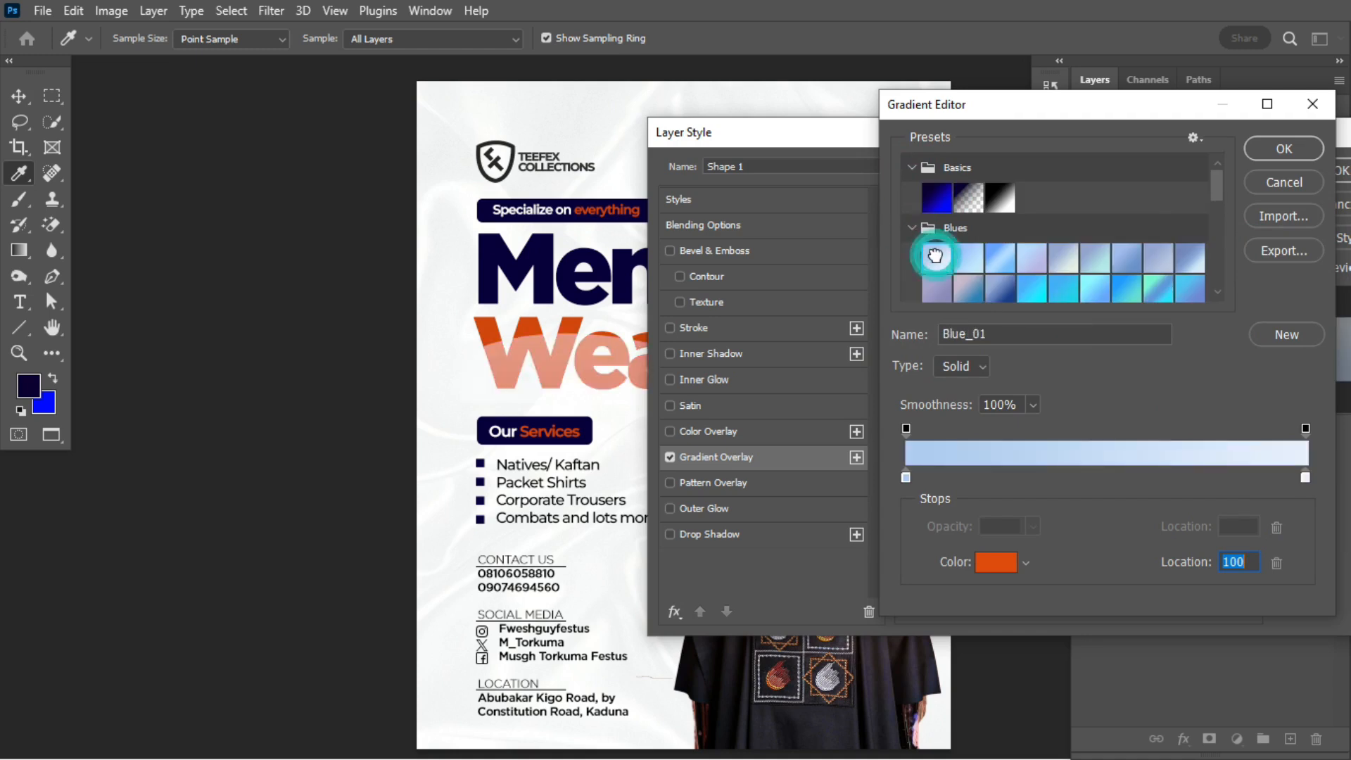
pyautogui.click(905, 477)
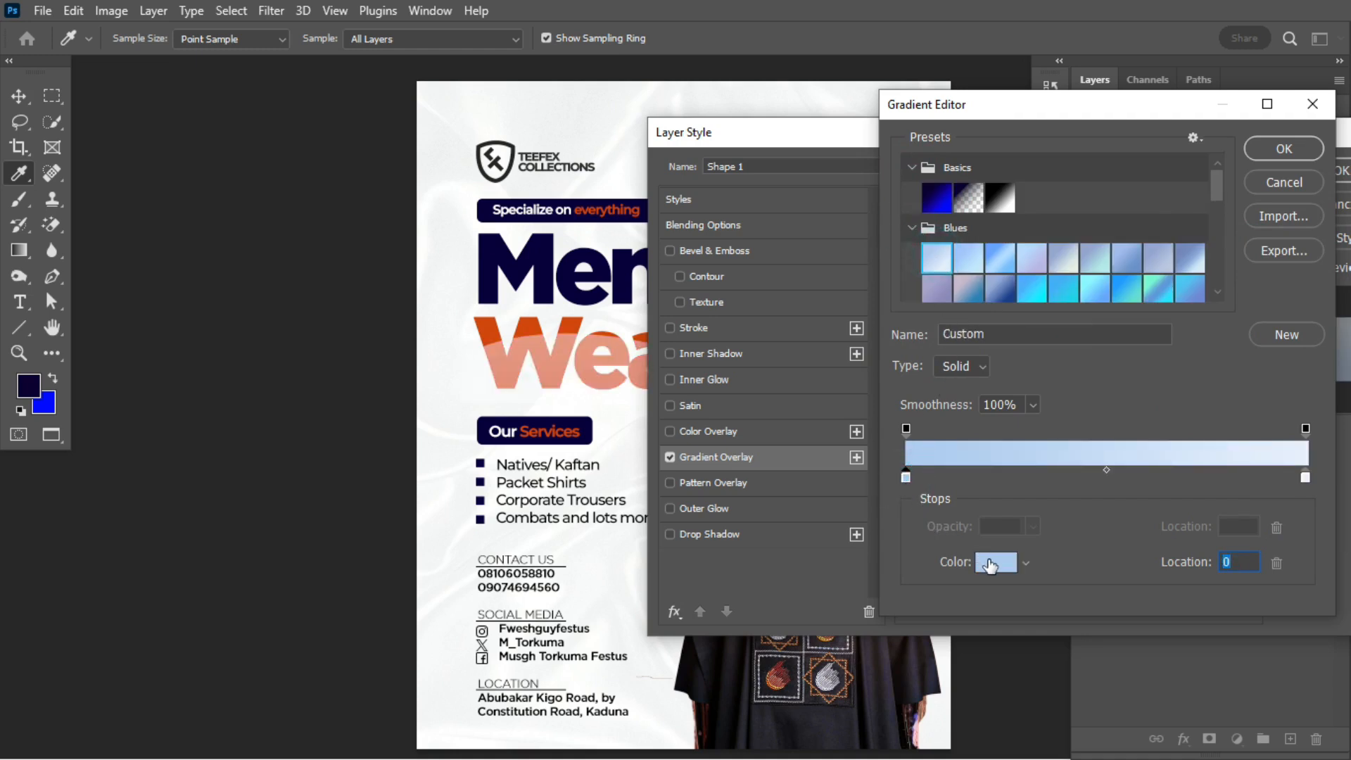
pyautogui.click(905, 428)
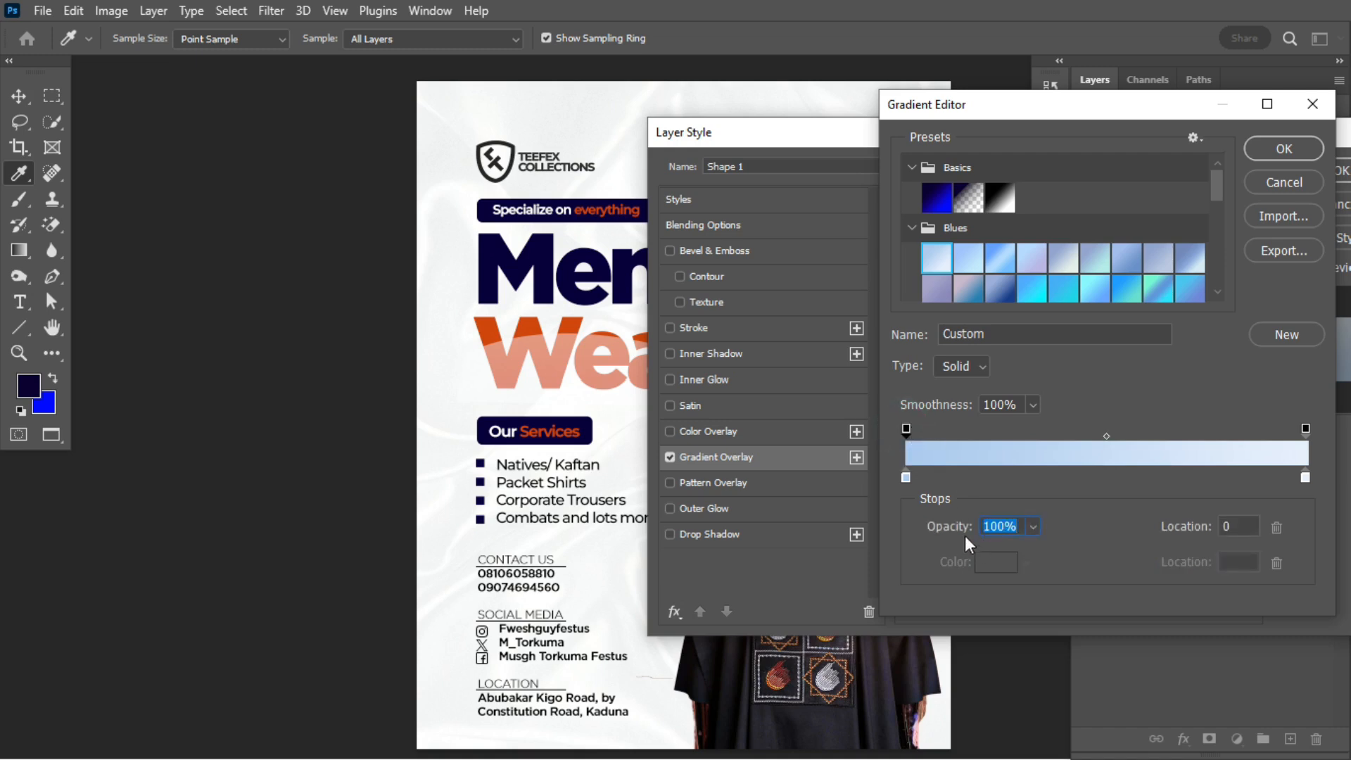
pyautogui.moveTo(966, 533); pyautogui.dragTo(807, 531)
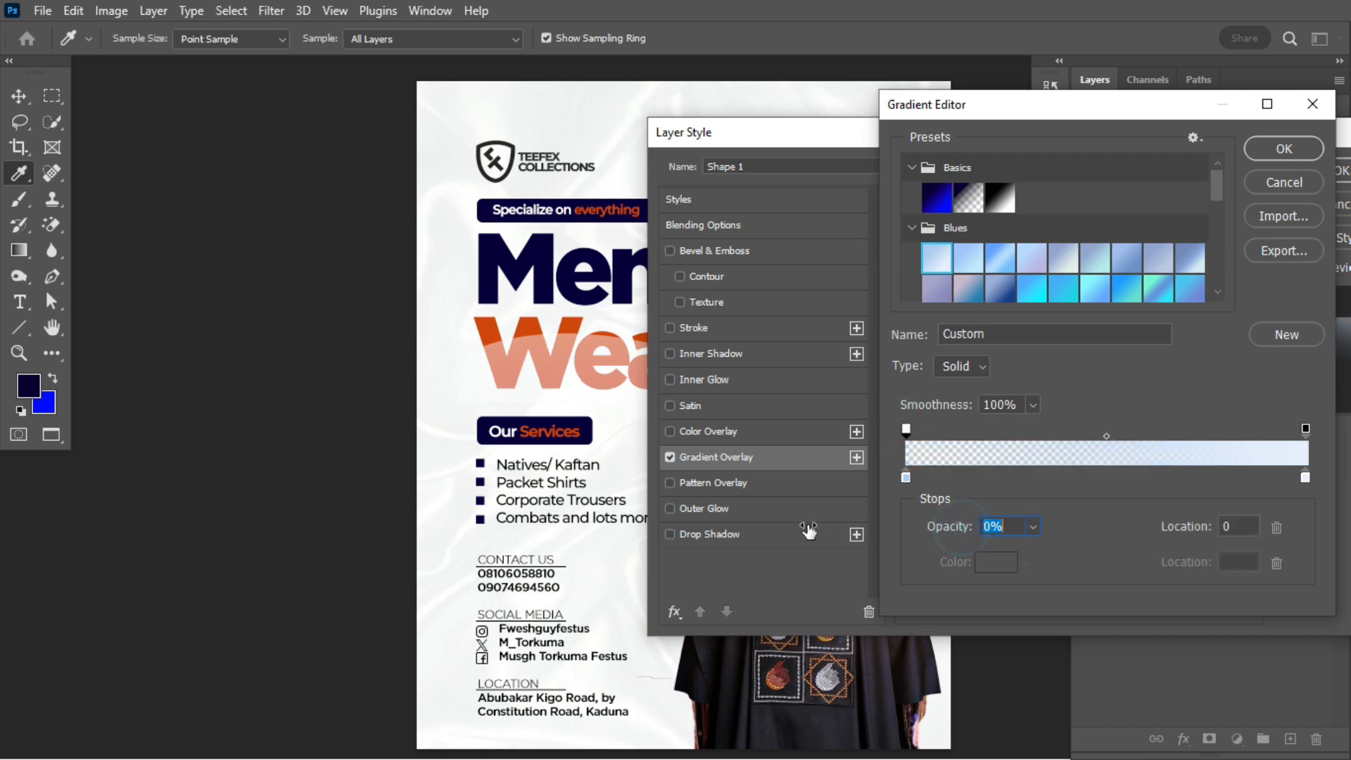
# Step: Set the gradient's end color stop to df4c0d
pyautogui.click(1306, 477)
pyautogui.click(998, 567)
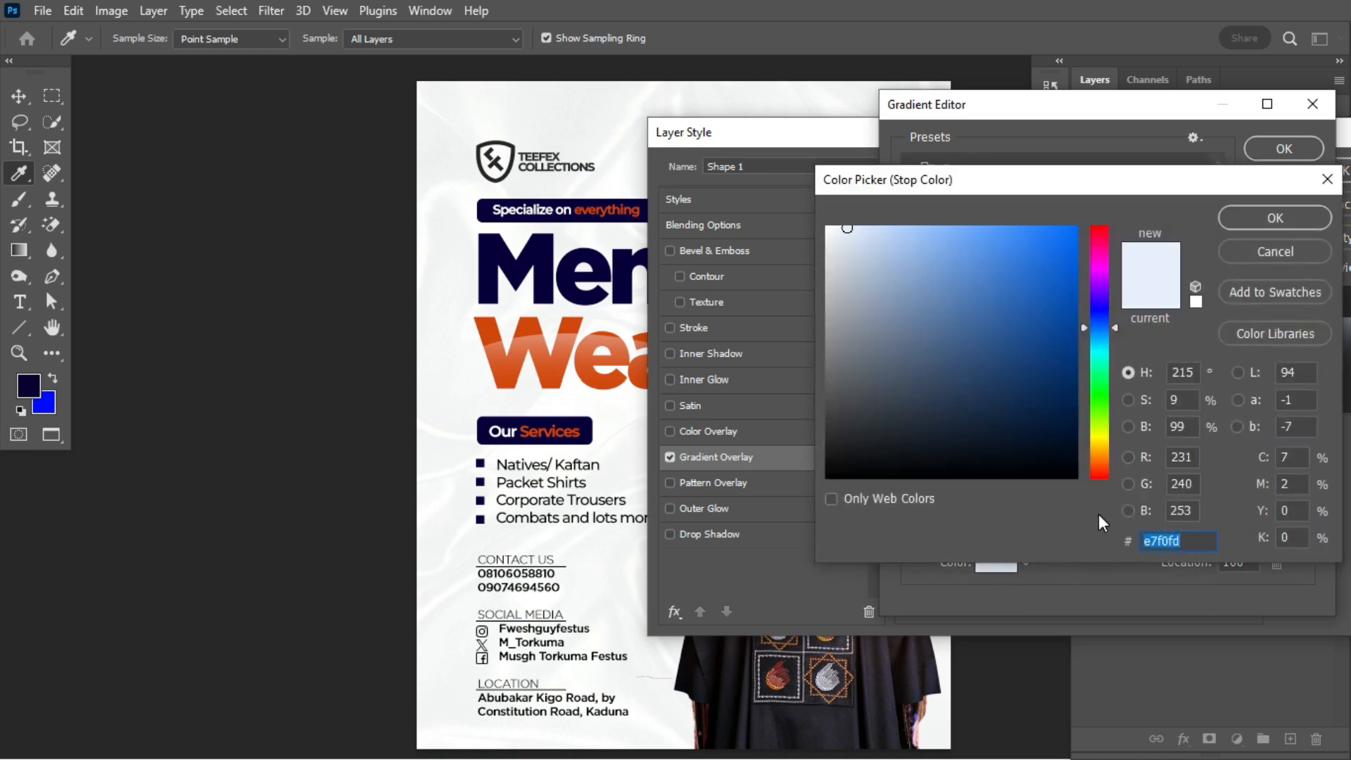
pyautogui.write('df4c0d')
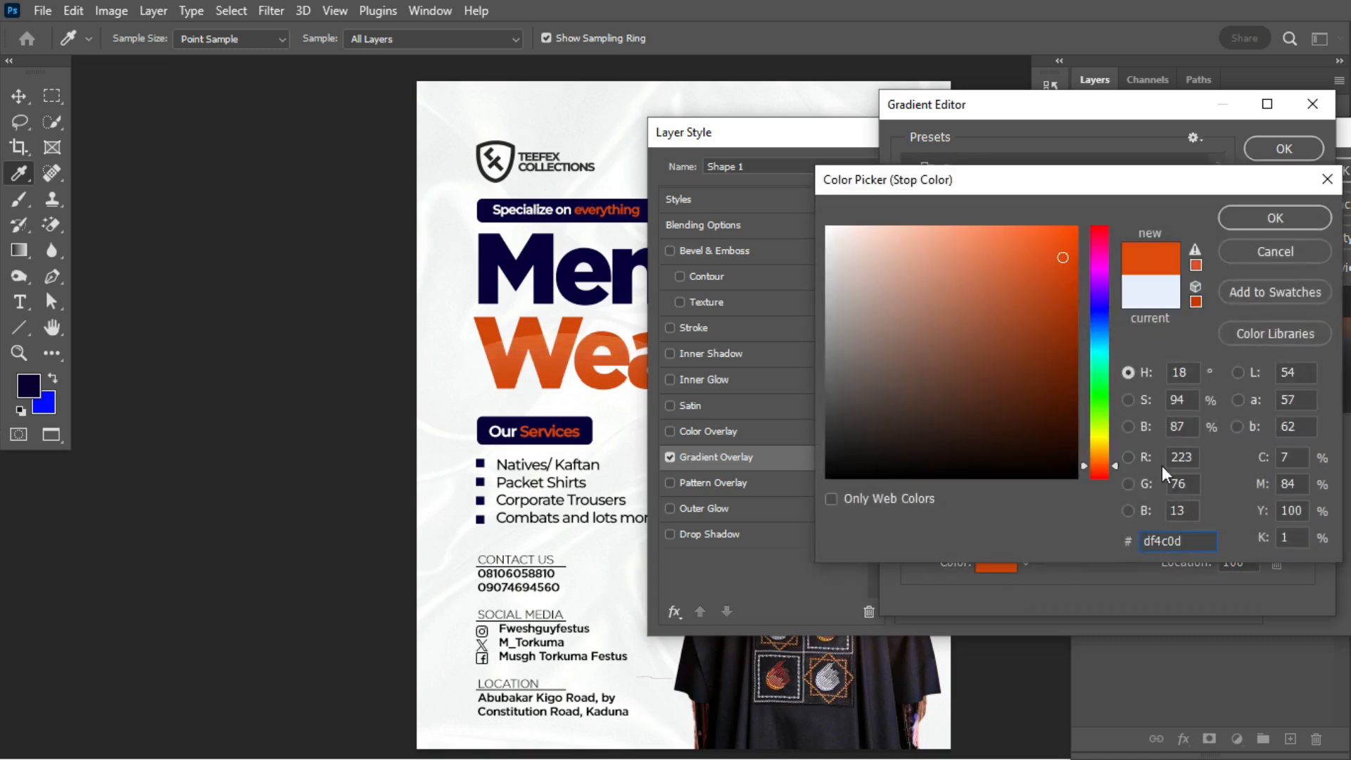
pyautogui.click(1275, 219)
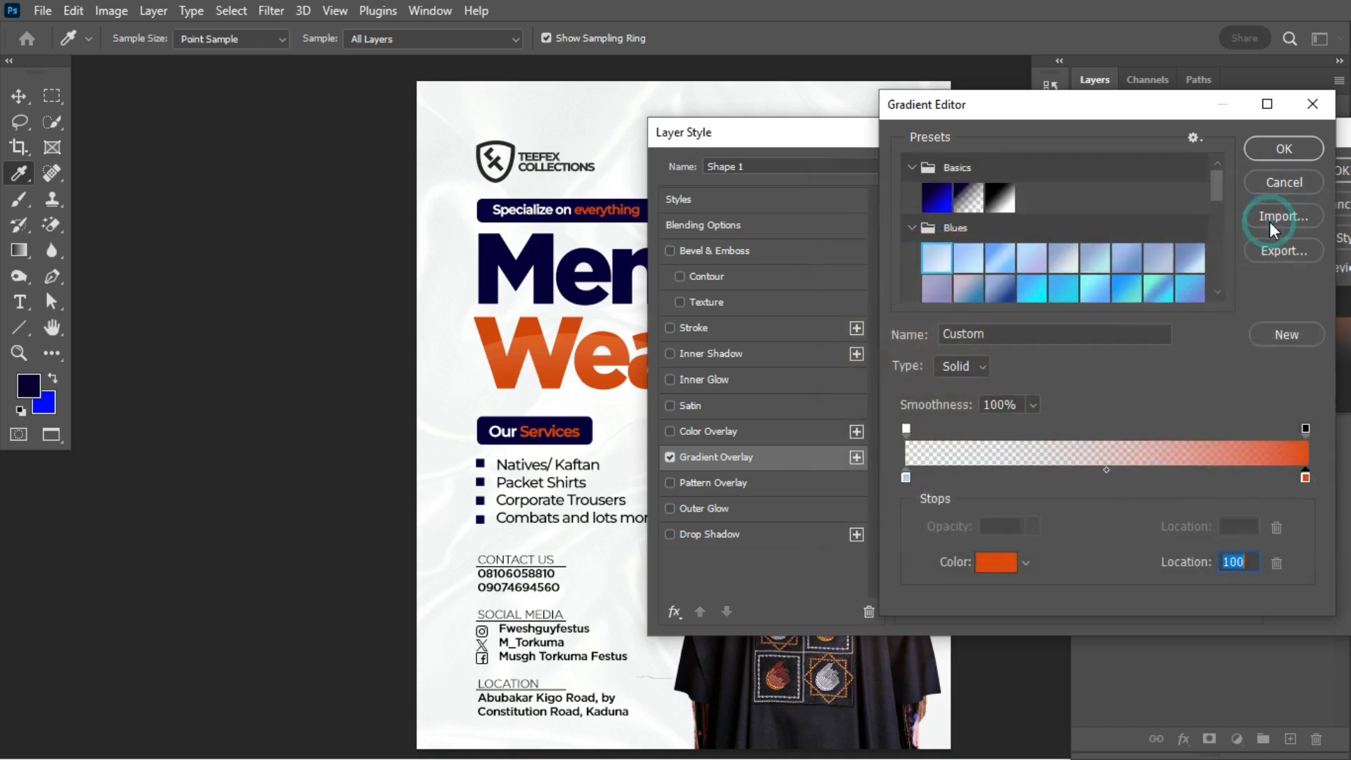
# Step: Check the gradient's color and opacity stops, and apply the Gradient Overlay to the shape
pyautogui.click(905, 477)
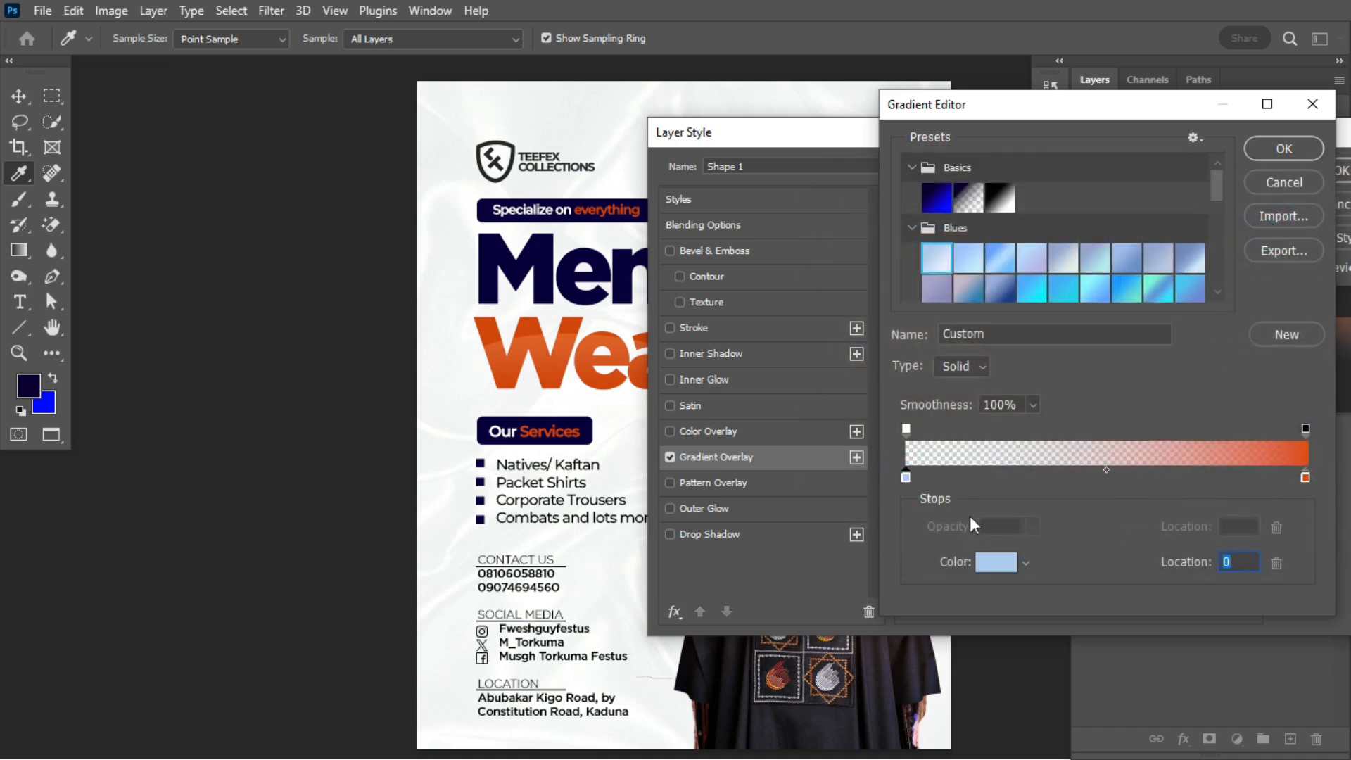
pyautogui.click(906, 428)
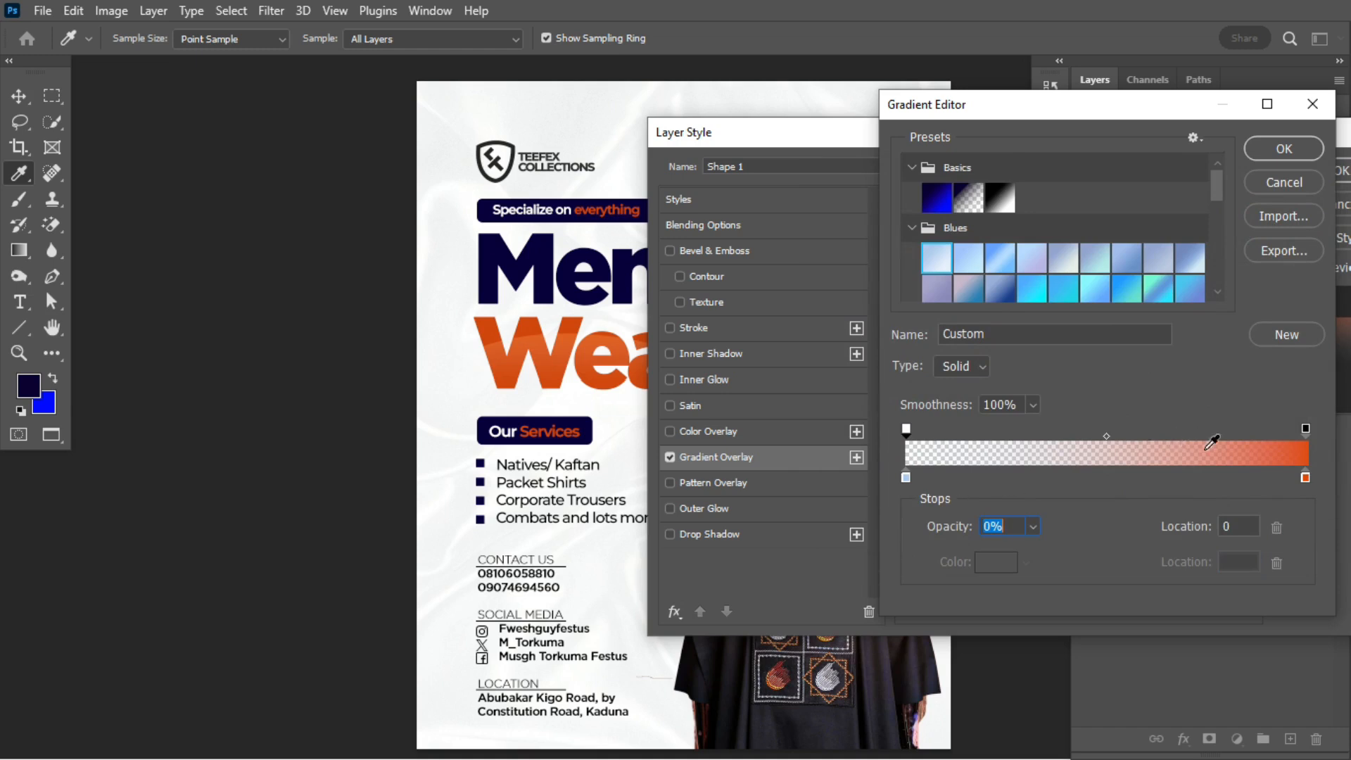
pyautogui.click(1305, 477)
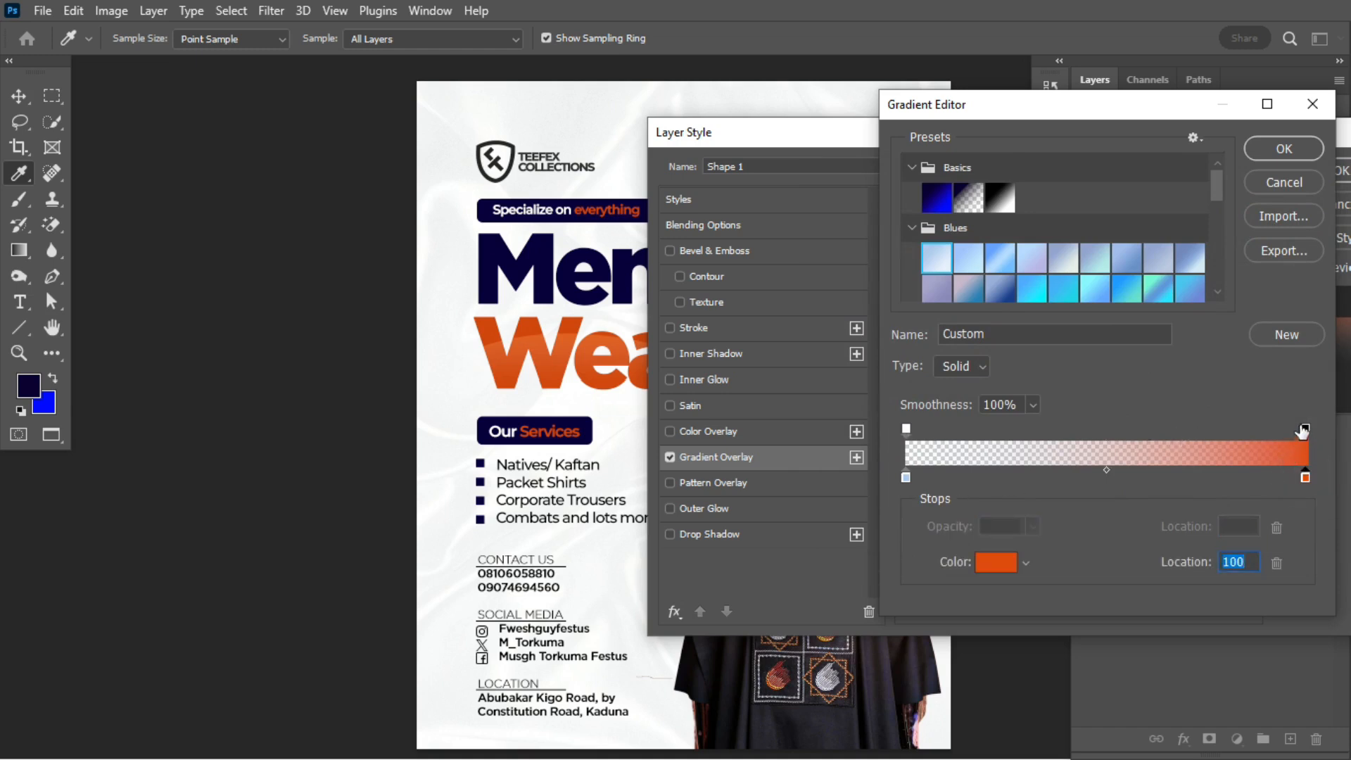
pyautogui.click(1307, 429)
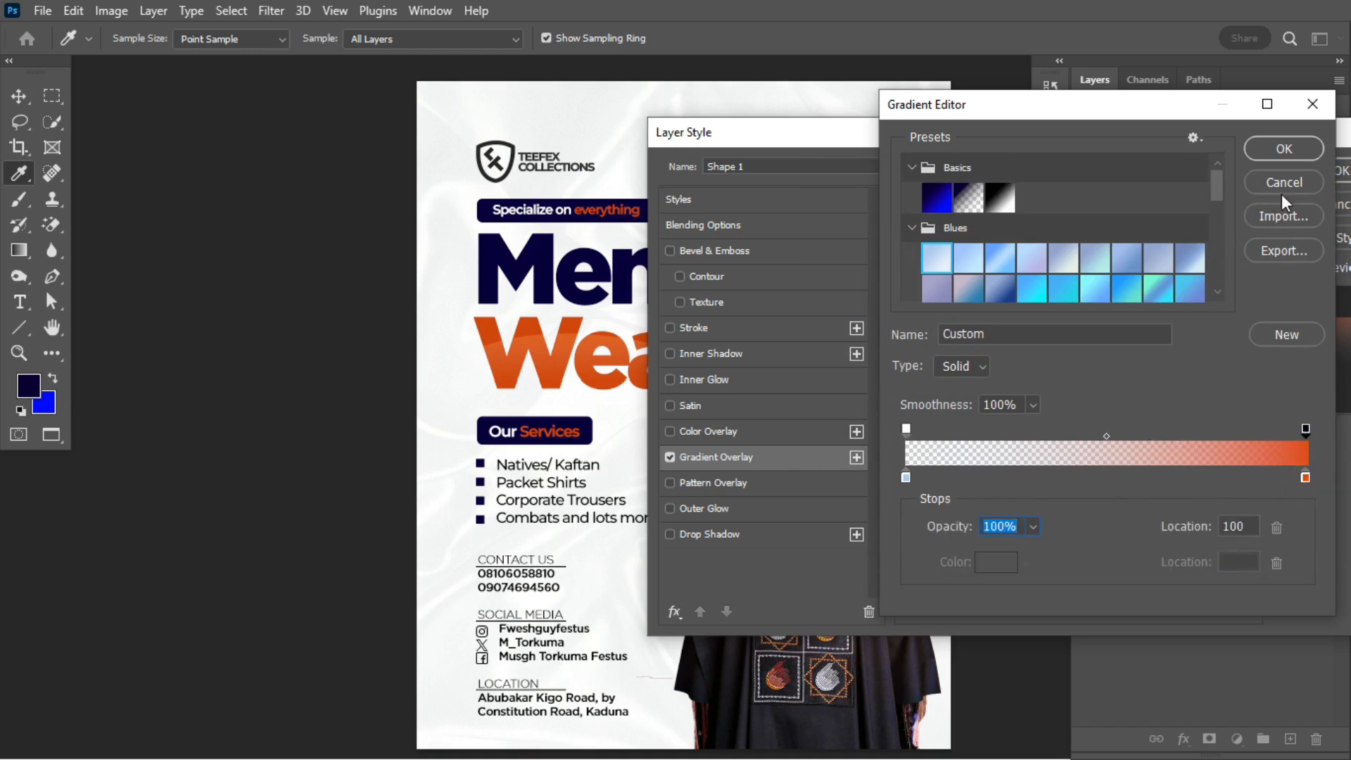
pyautogui.click(1294, 149)
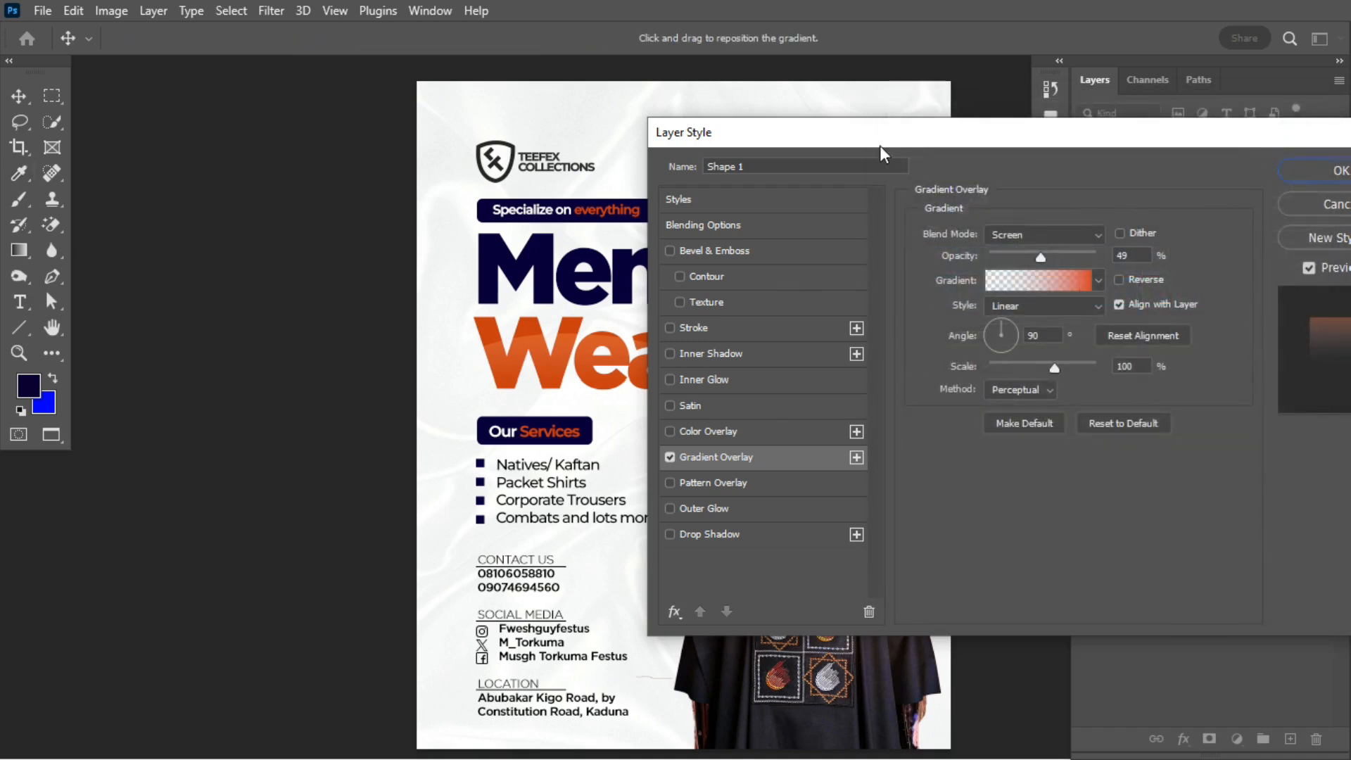
pyautogui.moveTo(902, 141); pyautogui.dragTo(969, 153)
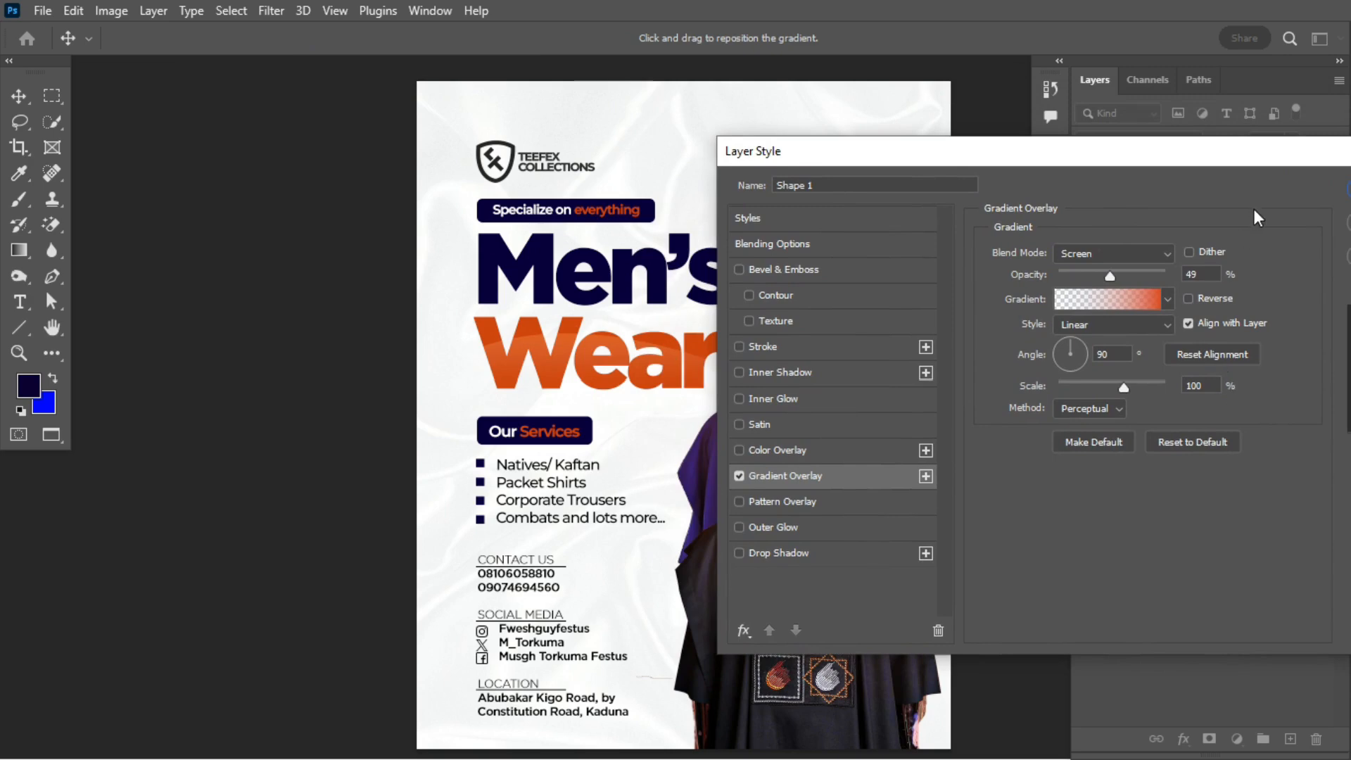
pyautogui.moveTo(1260, 159); pyautogui.dragTo(1180, 146)
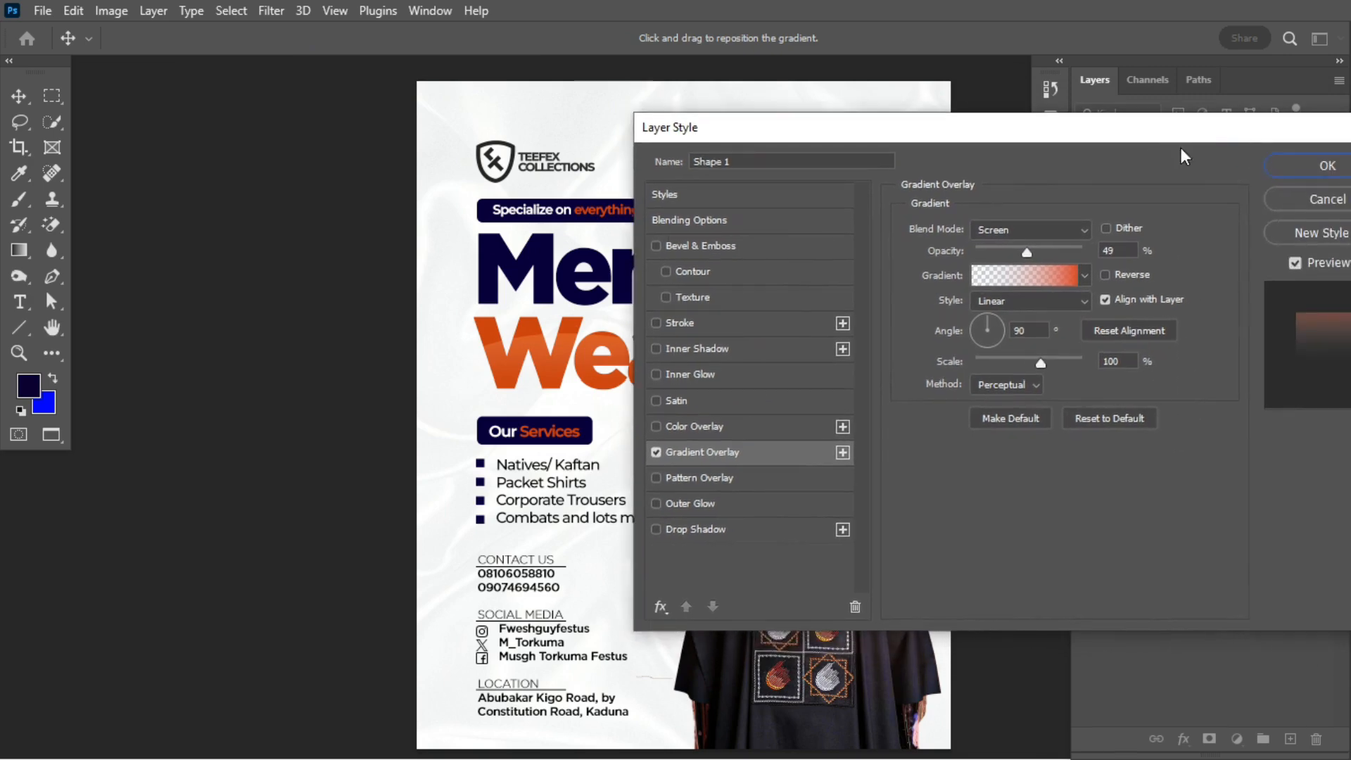
pyautogui.click(1299, 163)
# Step: Move the overlay shape slightly down across the lower half of Wear and tilt it slightly counterclockwise
pyautogui.hotkey('ctrl', 't')
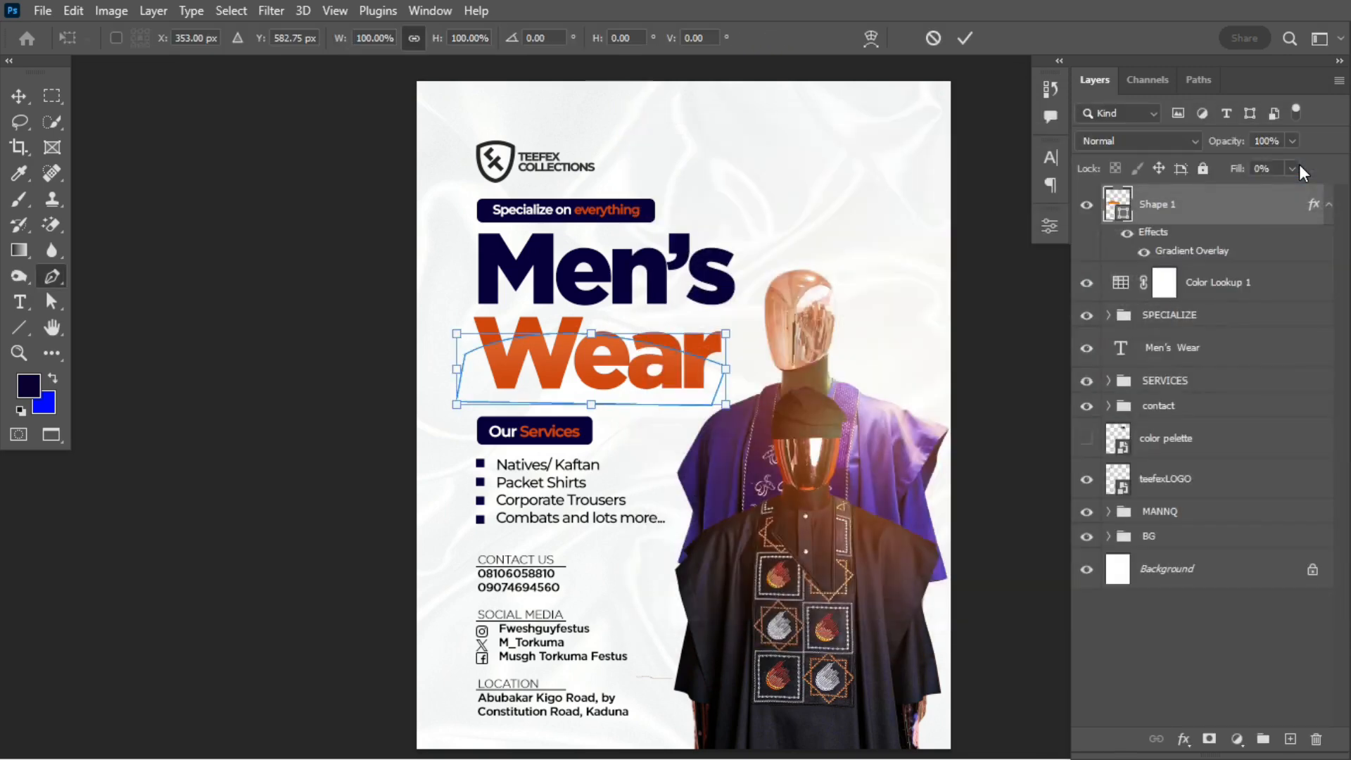
pyautogui.moveTo(618, 380); pyautogui.dragTo(620, 389)
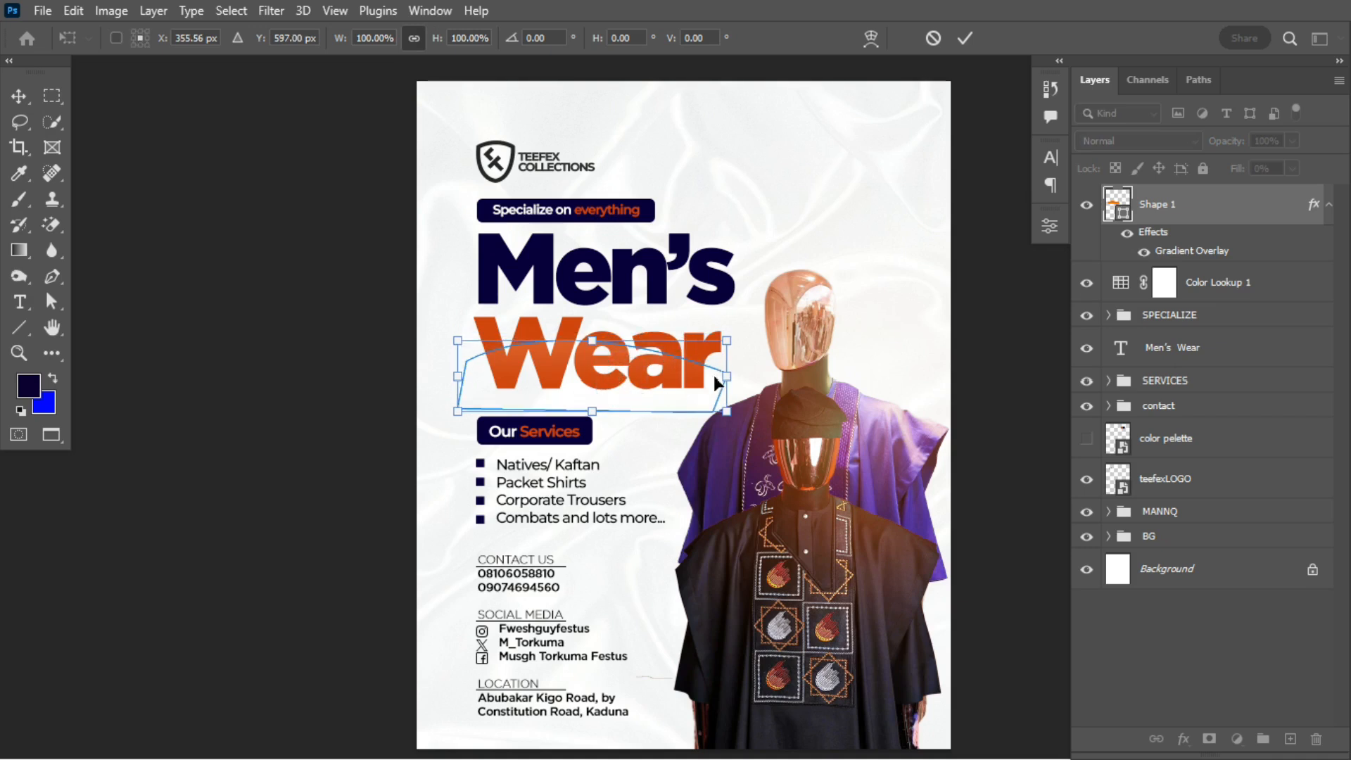
pyautogui.moveTo(746, 357); pyautogui.dragTo(739, 341)
pyautogui.moveTo(634, 366); pyautogui.dragTo(636, 378)
pyautogui.press('Return')
pyautogui.press('p')
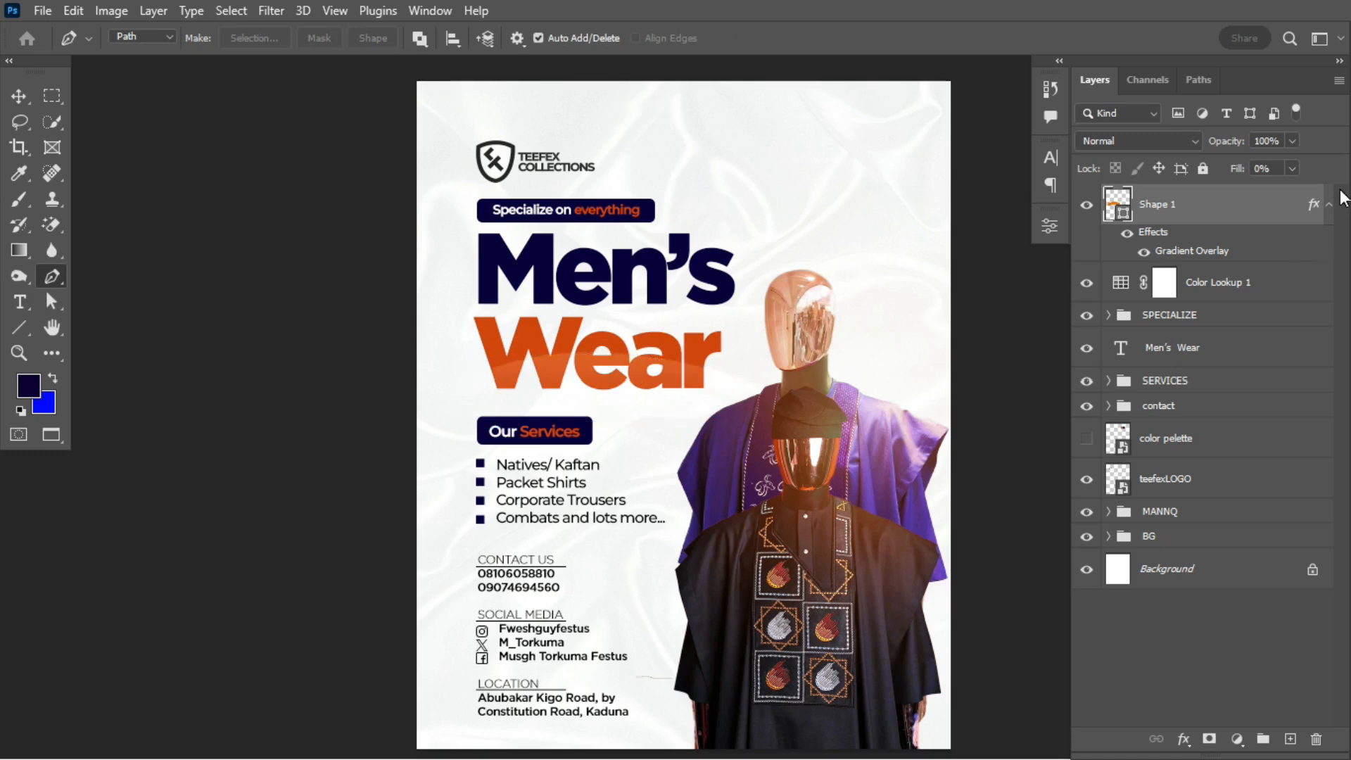
# Step: Collapse the shape's effects, stamp all visible layers into a new top layer, and convert it to a Smart Object
pyautogui.click(1329, 206)
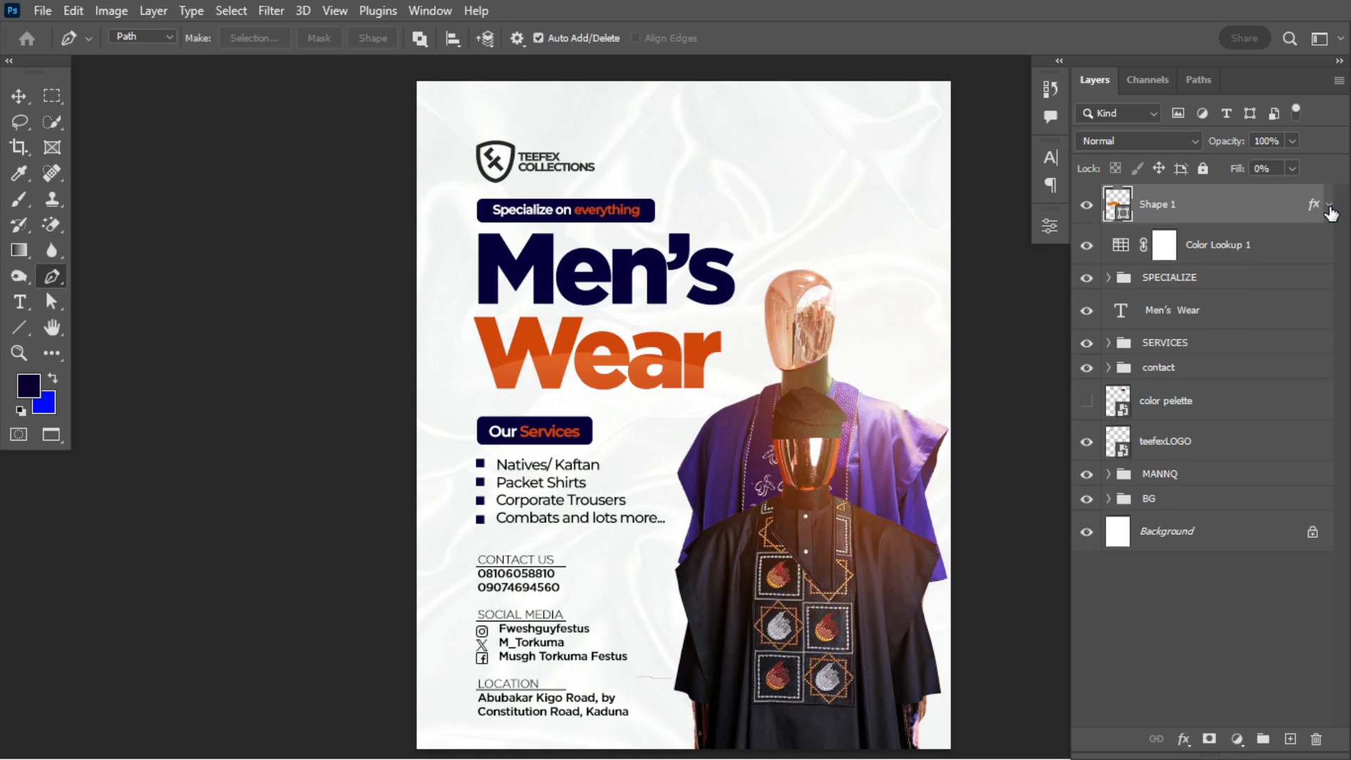
pyautogui.hotkey('ctrl', 'alt', 'shift', 'e')
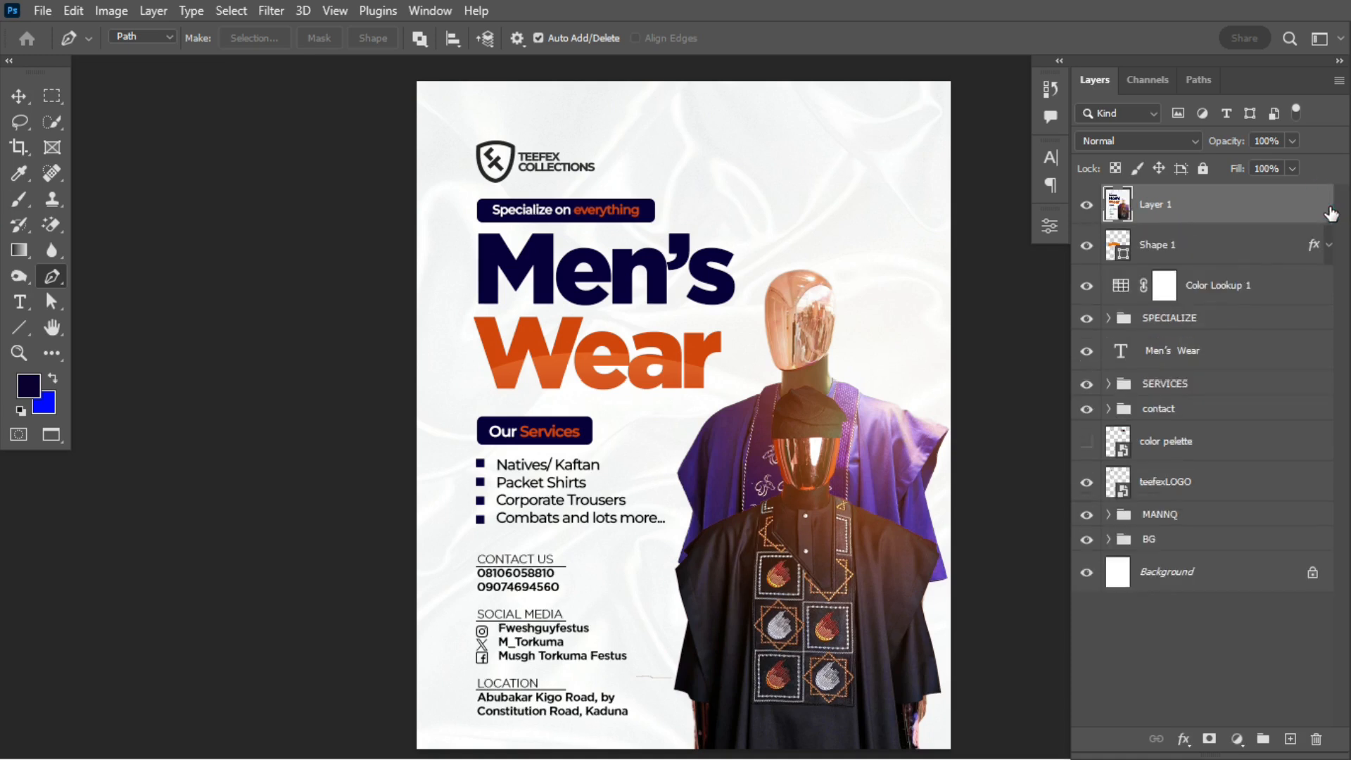
pyautogui.rightClick(1251, 212)
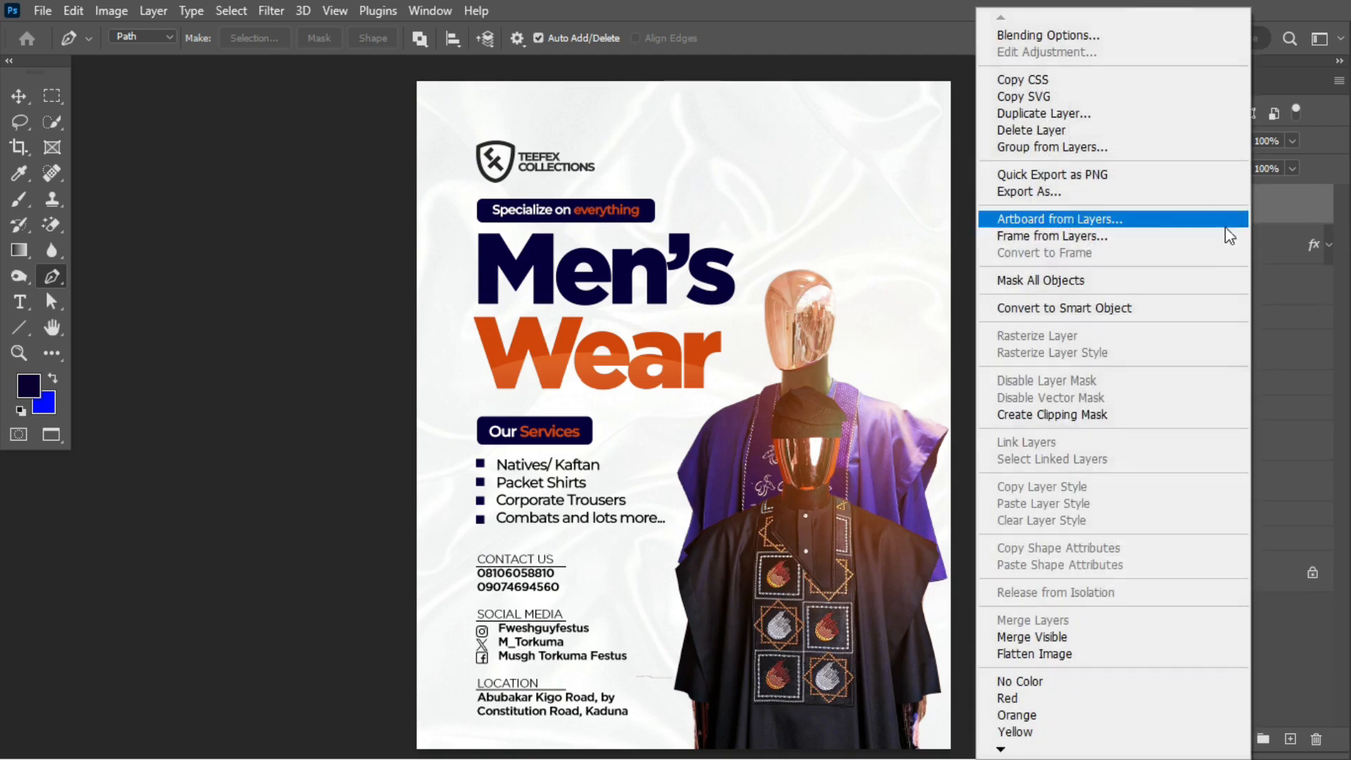
pyautogui.click(1132, 306)
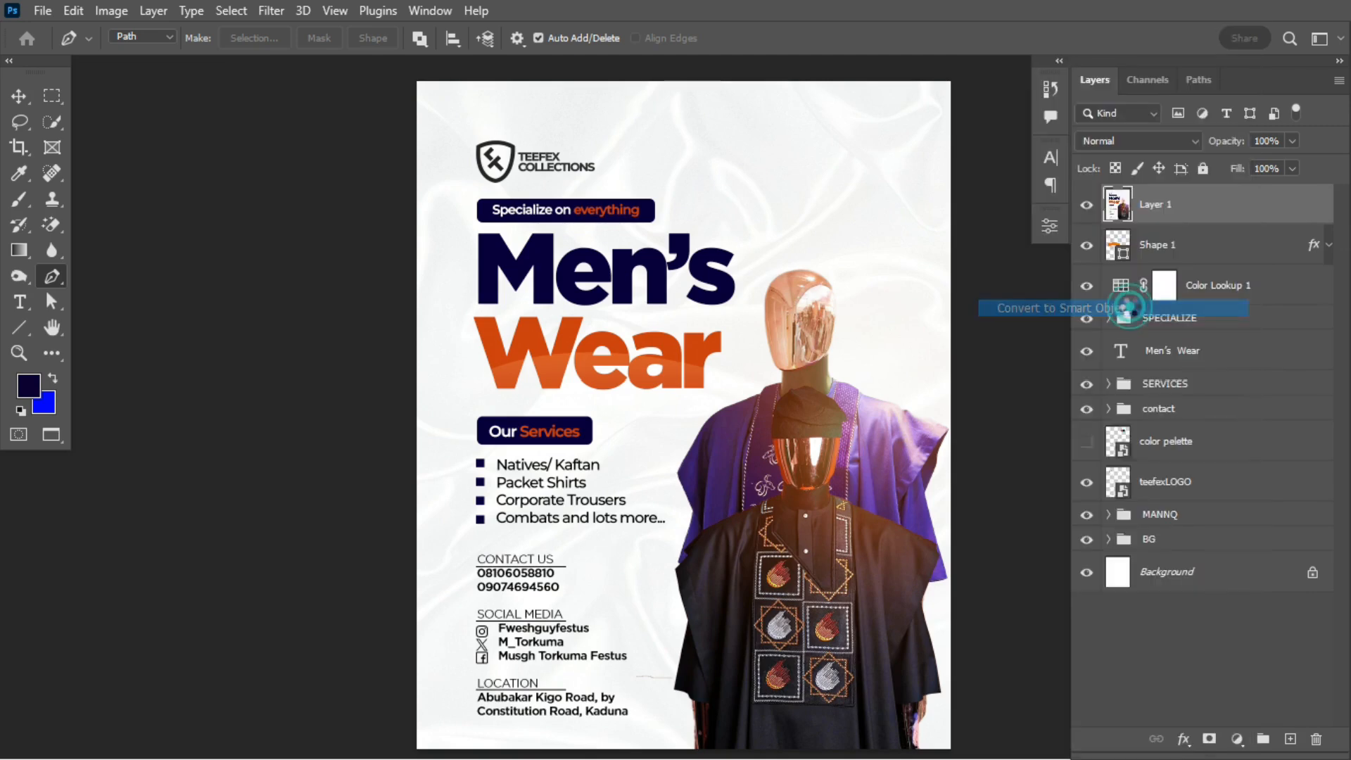
# Step: Open the Camera Raw Filter on the merged layer and set Texture to +73 and Clarity to +19
pyautogui.click(281, 11)
pyautogui.click(306, 159)
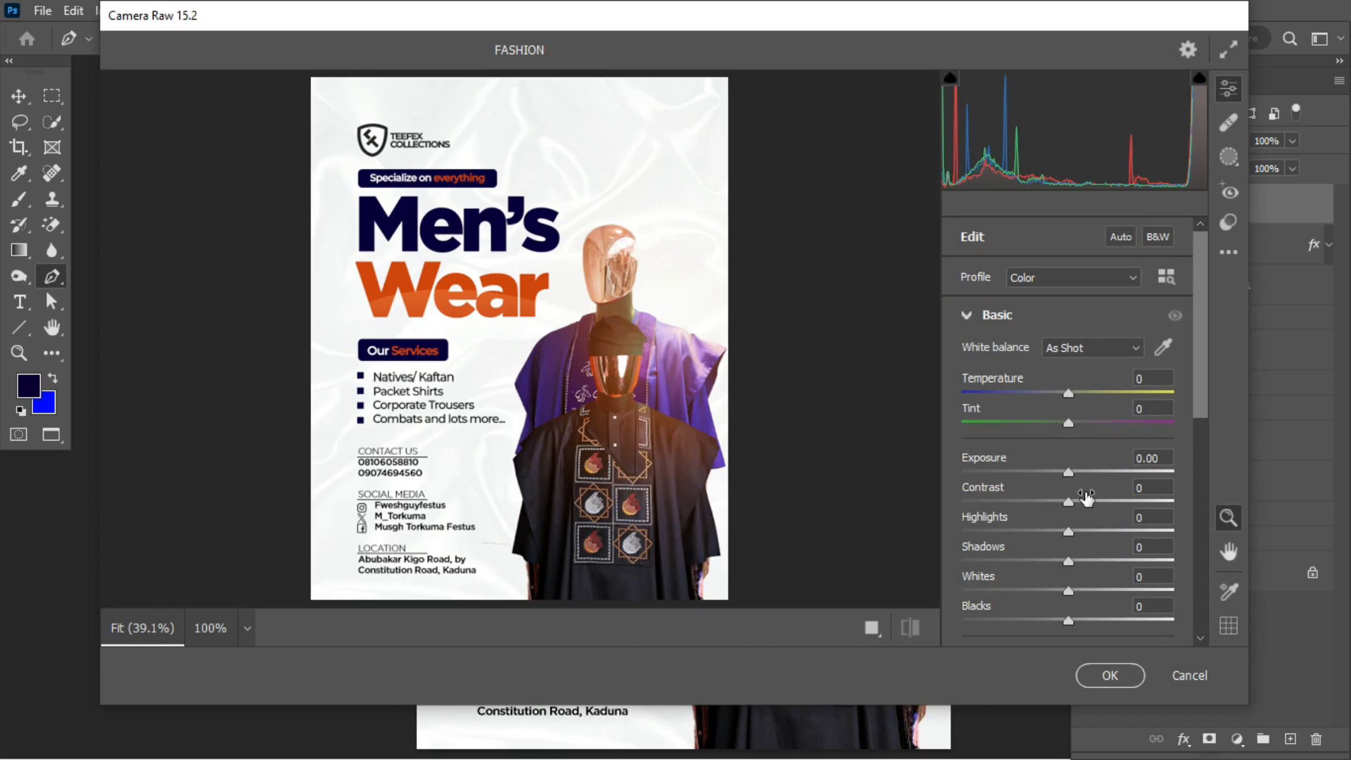
pyautogui.moveTo(1201, 391); pyautogui.dragTo(1202, 450)
pyautogui.moveTo(1112, 530); pyautogui.dragTo(1144, 531)
pyautogui.moveTo(1081, 560); pyautogui.dragTo(1088, 560)
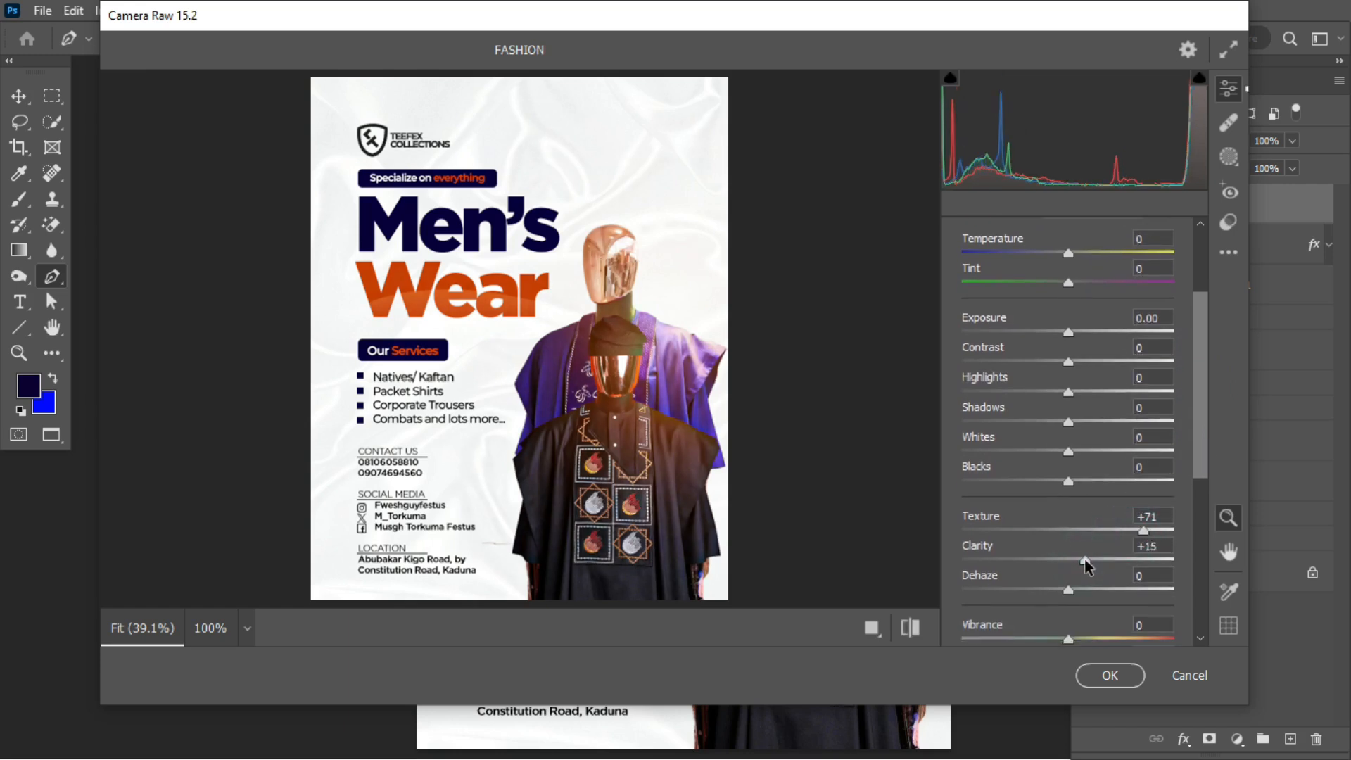
pyautogui.click(1146, 531)
# Step: Set the Camera Raw Detail Sharpening to 71
pyautogui.moveTo(1204, 454); pyautogui.dragTo(1199, 540)
pyautogui.click(967, 544)
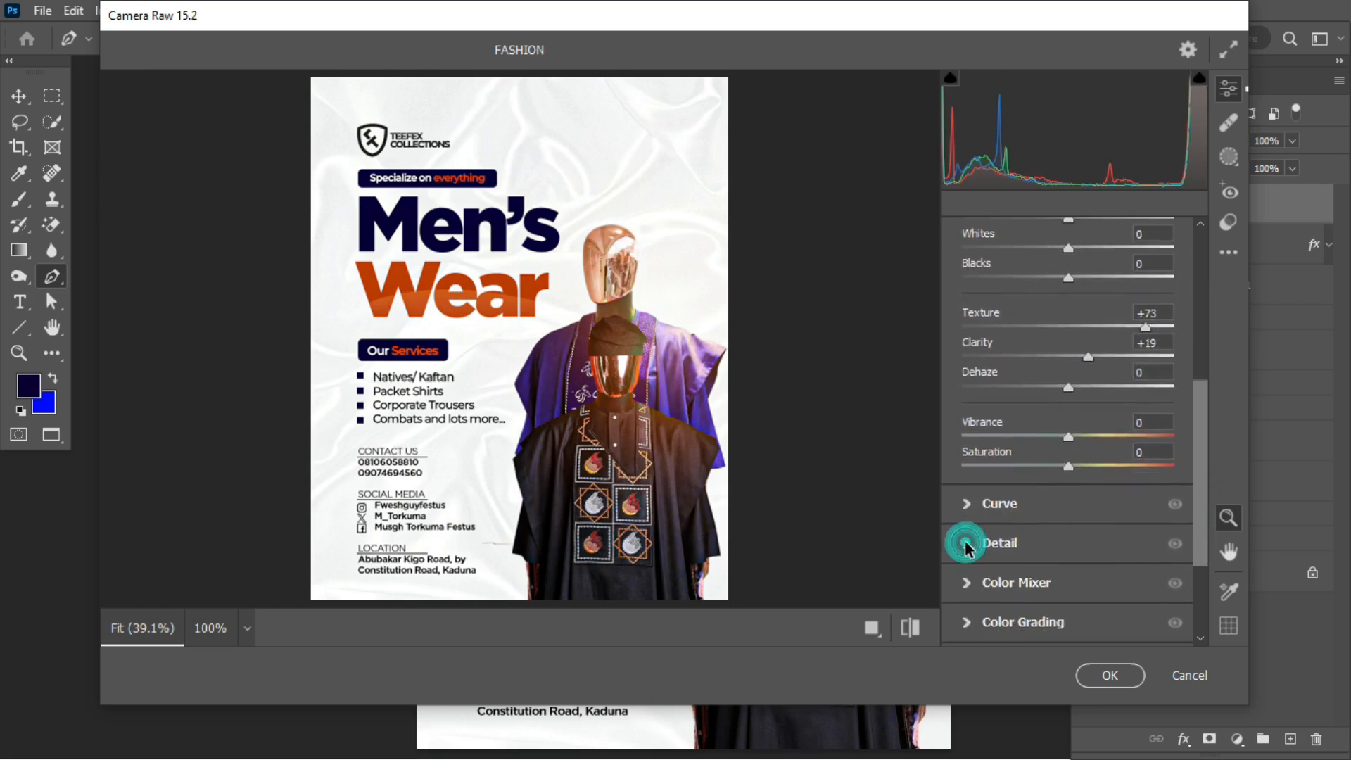
pyautogui.click(1063, 437)
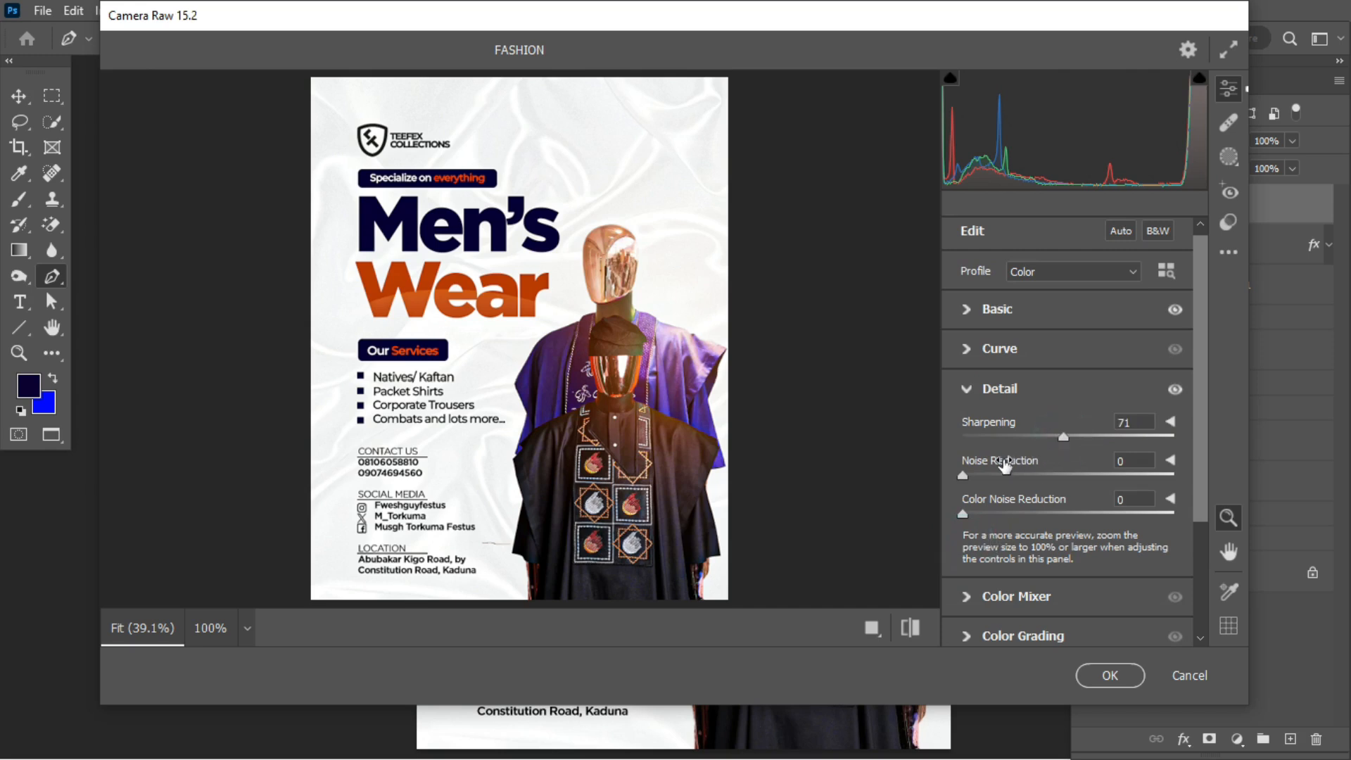
# Step: Set the Camera Raw Detail Noise Reduction to 10 and Sharpening to 99
pyautogui.click(983, 475)
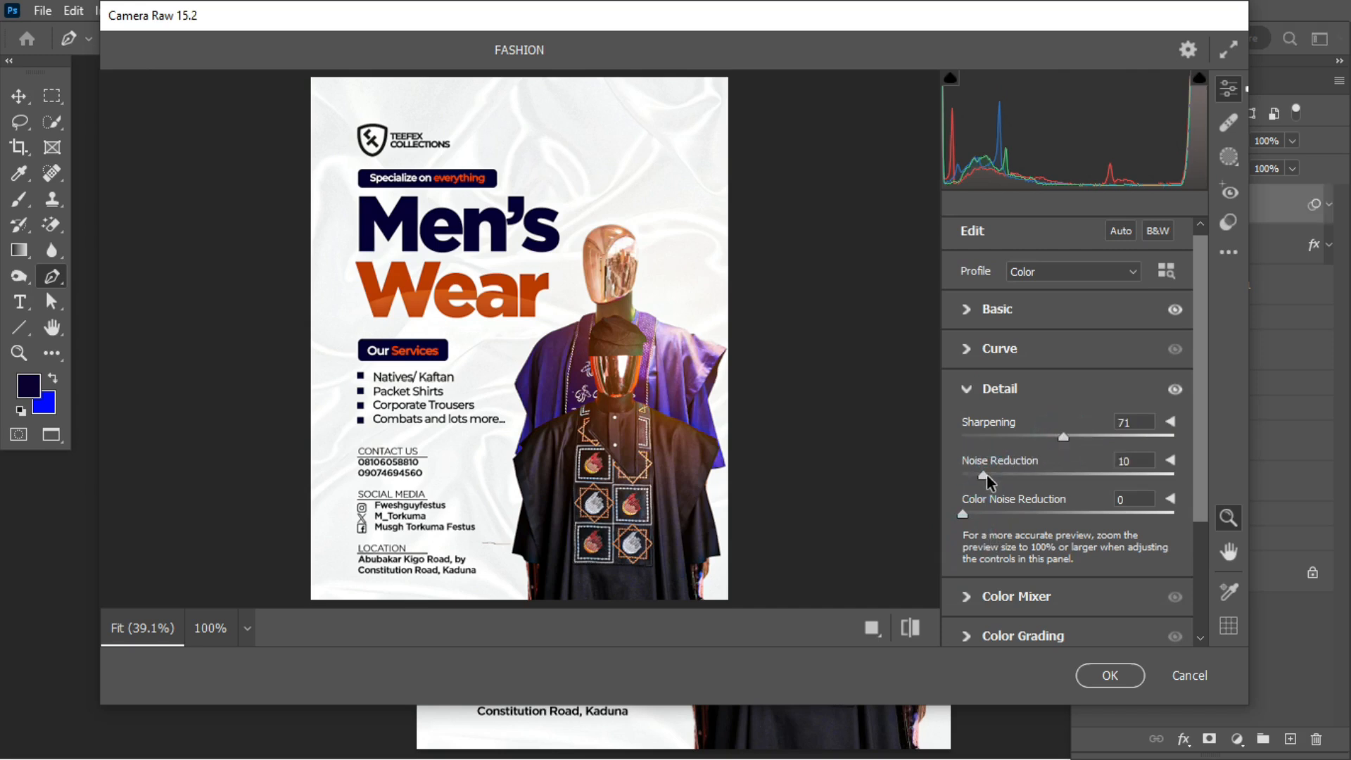
pyautogui.moveTo(1099, 438); pyautogui.dragTo(1117, 439)
pyautogui.click(1103, 436)
# Step: In the Color Mixer's saturation settings, raise Purples to +39 and Reds to +11
pyautogui.moveTo(1200, 459); pyautogui.dragTo(1024, 528)
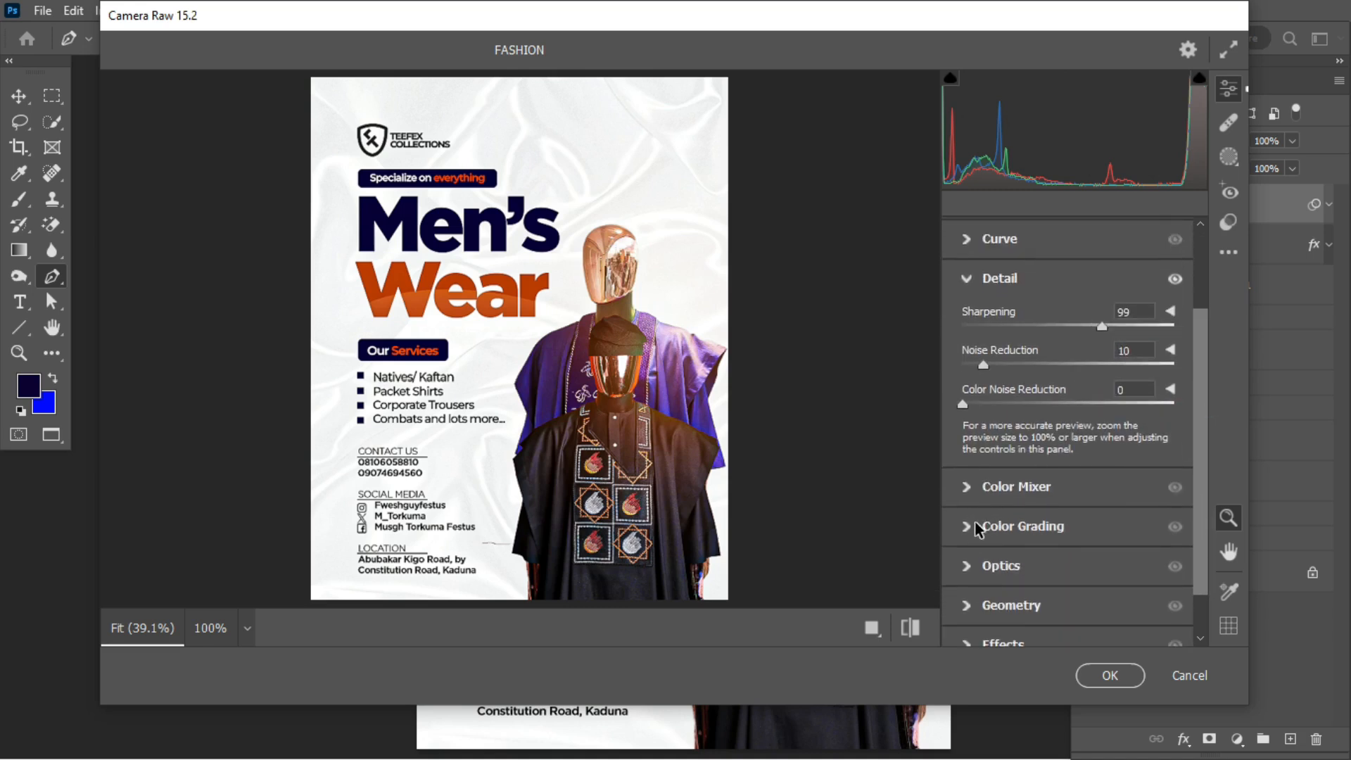
pyautogui.click(967, 487)
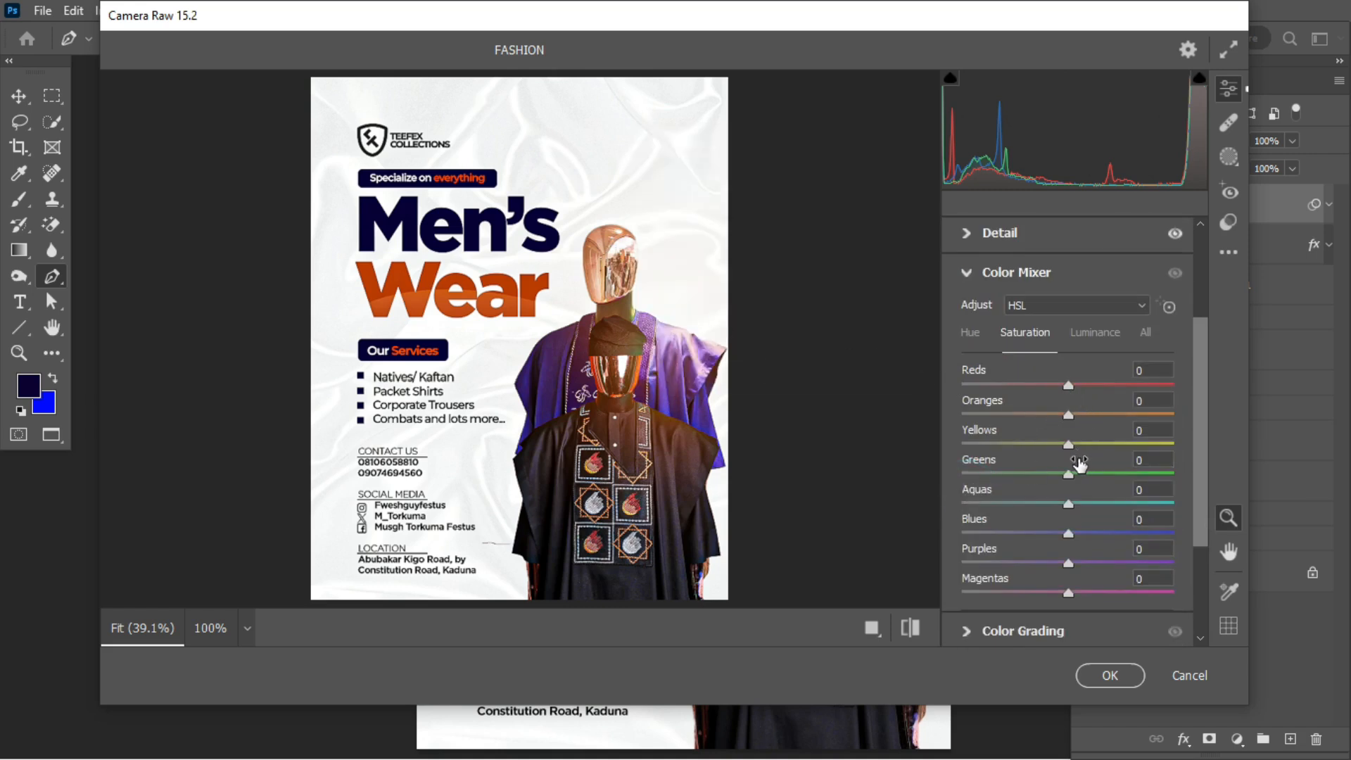
pyautogui.moveTo(1068, 561); pyautogui.dragTo(1111, 572)
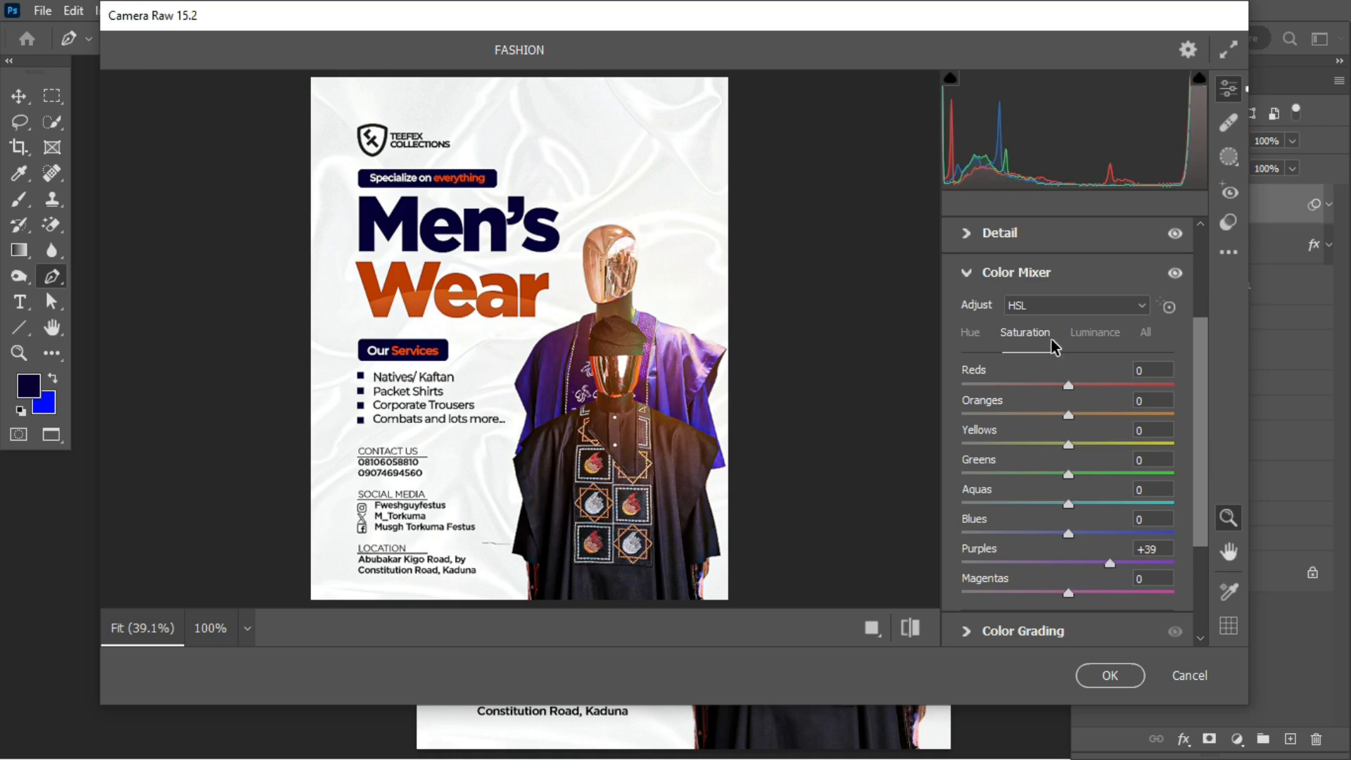
pyautogui.moveTo(1070, 387); pyautogui.dragTo(1064, 439)
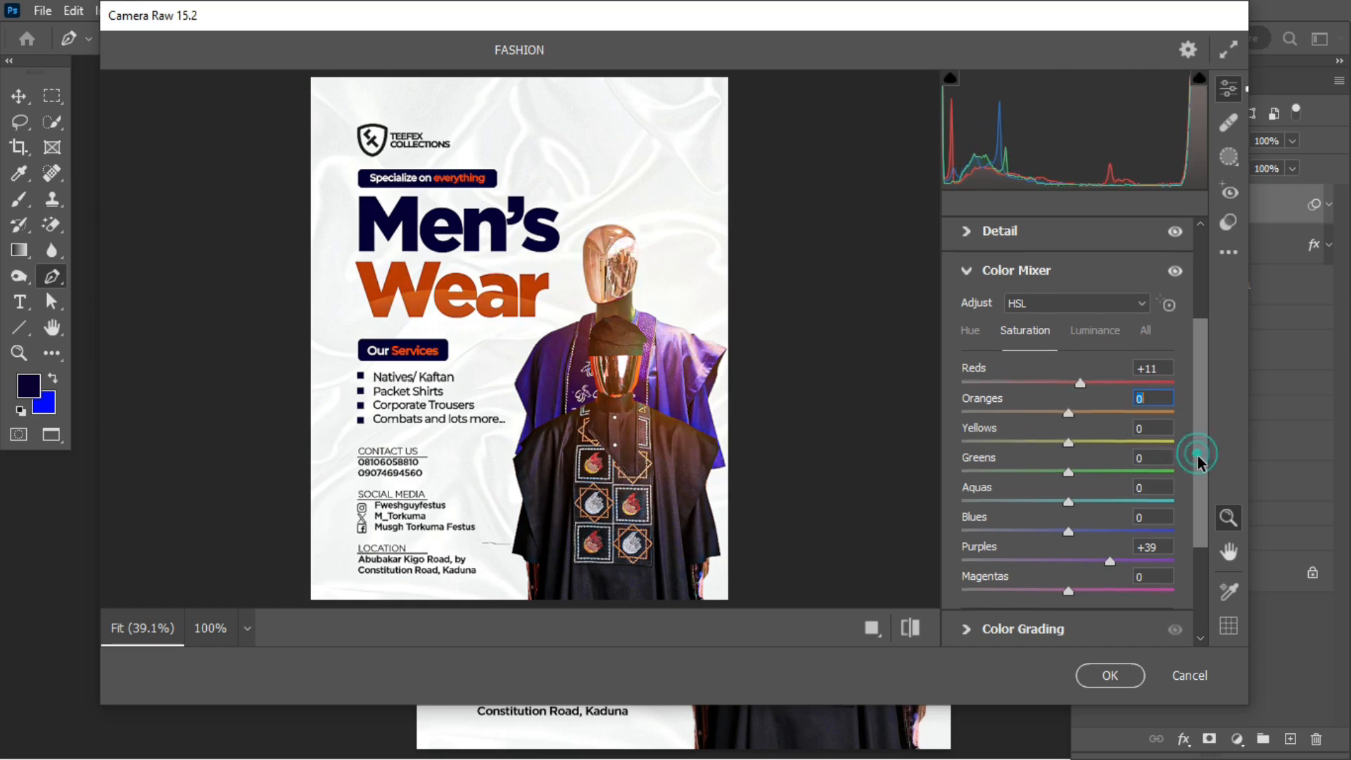
# Step: Set the Effects Grain to 3 and apply the Camera Raw Filter to the merged layer
pyautogui.moveTo(1201, 454); pyautogui.dragTo(1201, 553)
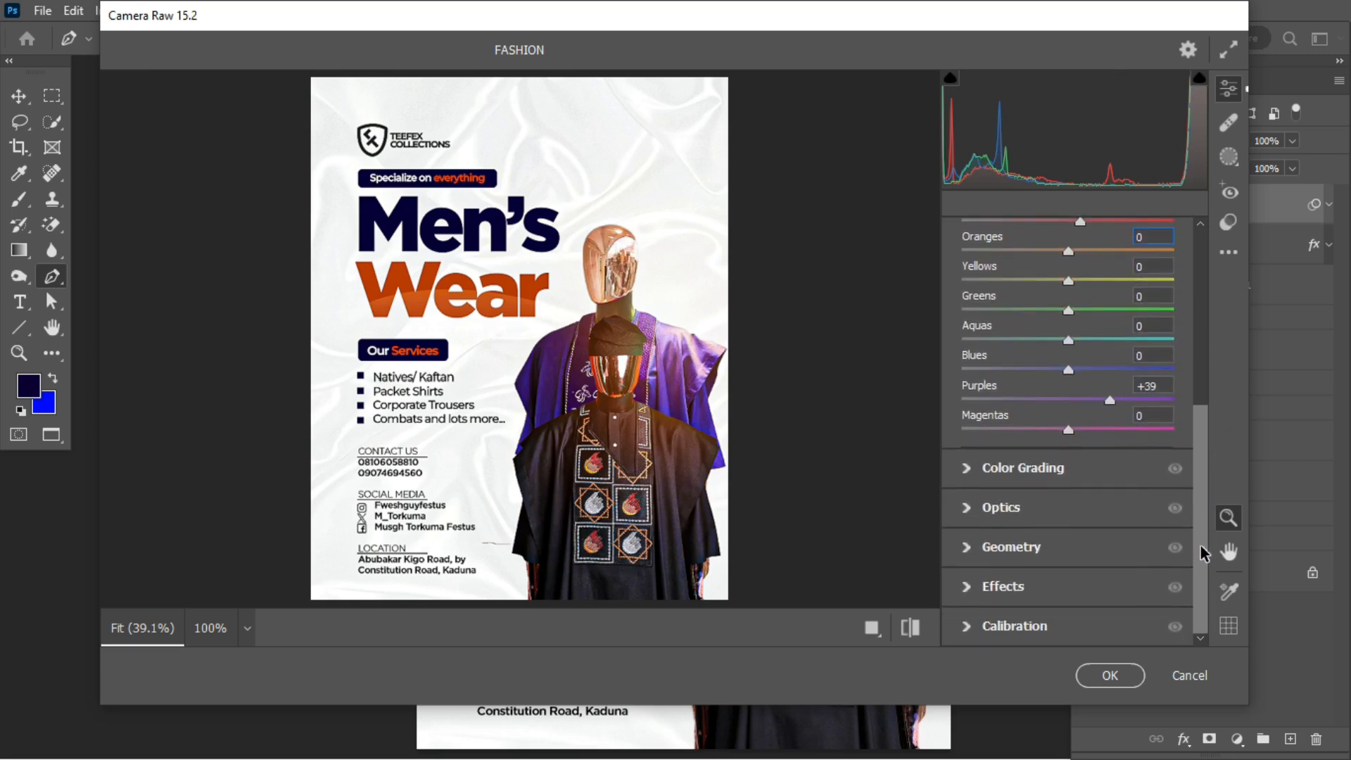
pyautogui.click(968, 585)
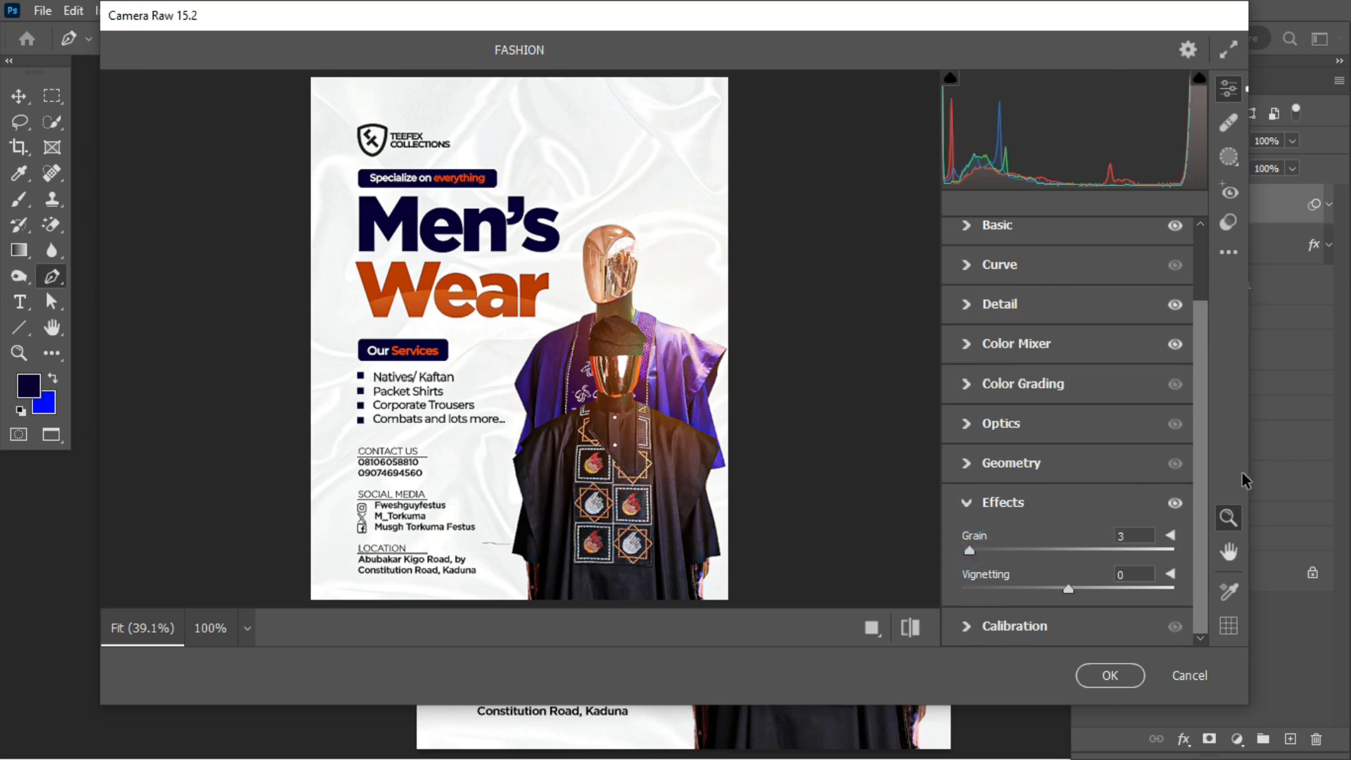
pyautogui.click(1127, 677)
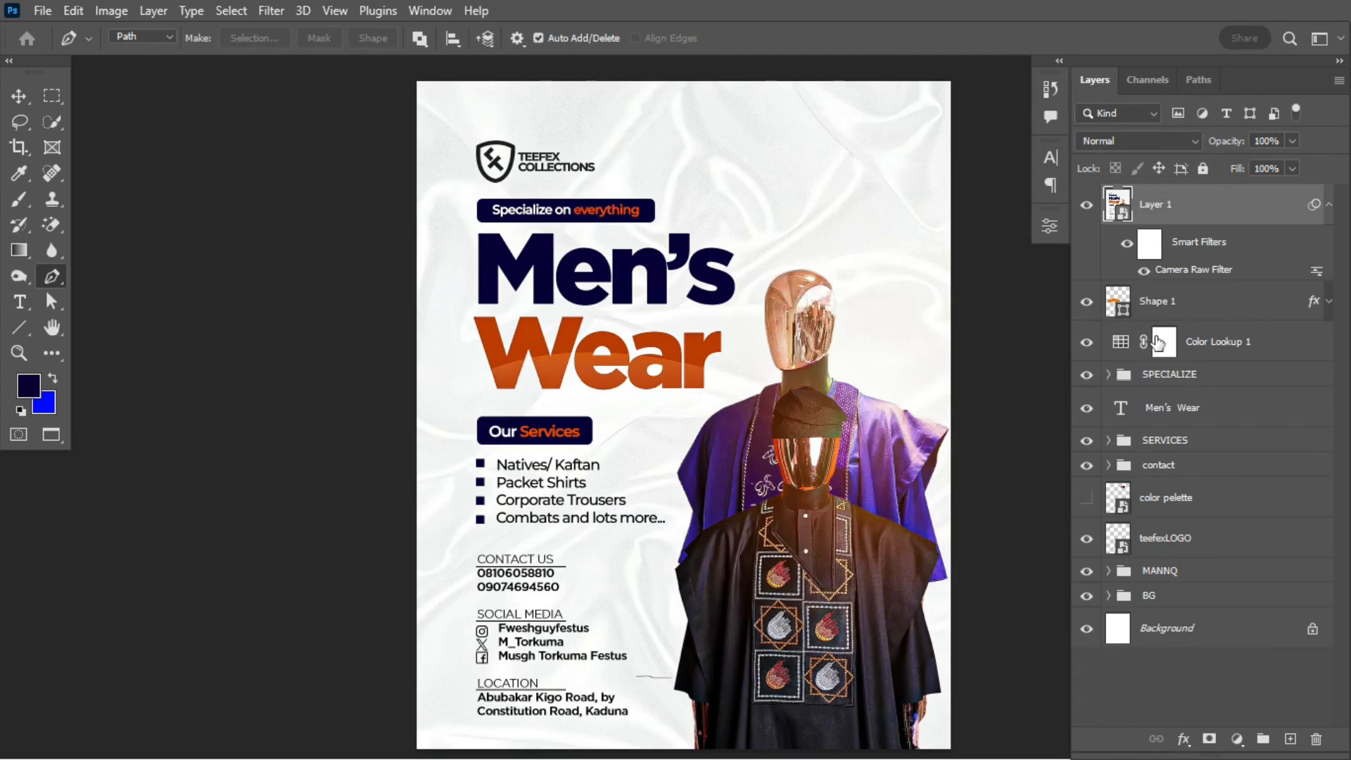
# Step: Toggle the merged layer's visibility to compare the artwork before and after filtering, and collapse its smart filter list
pyautogui.click(1086, 205)
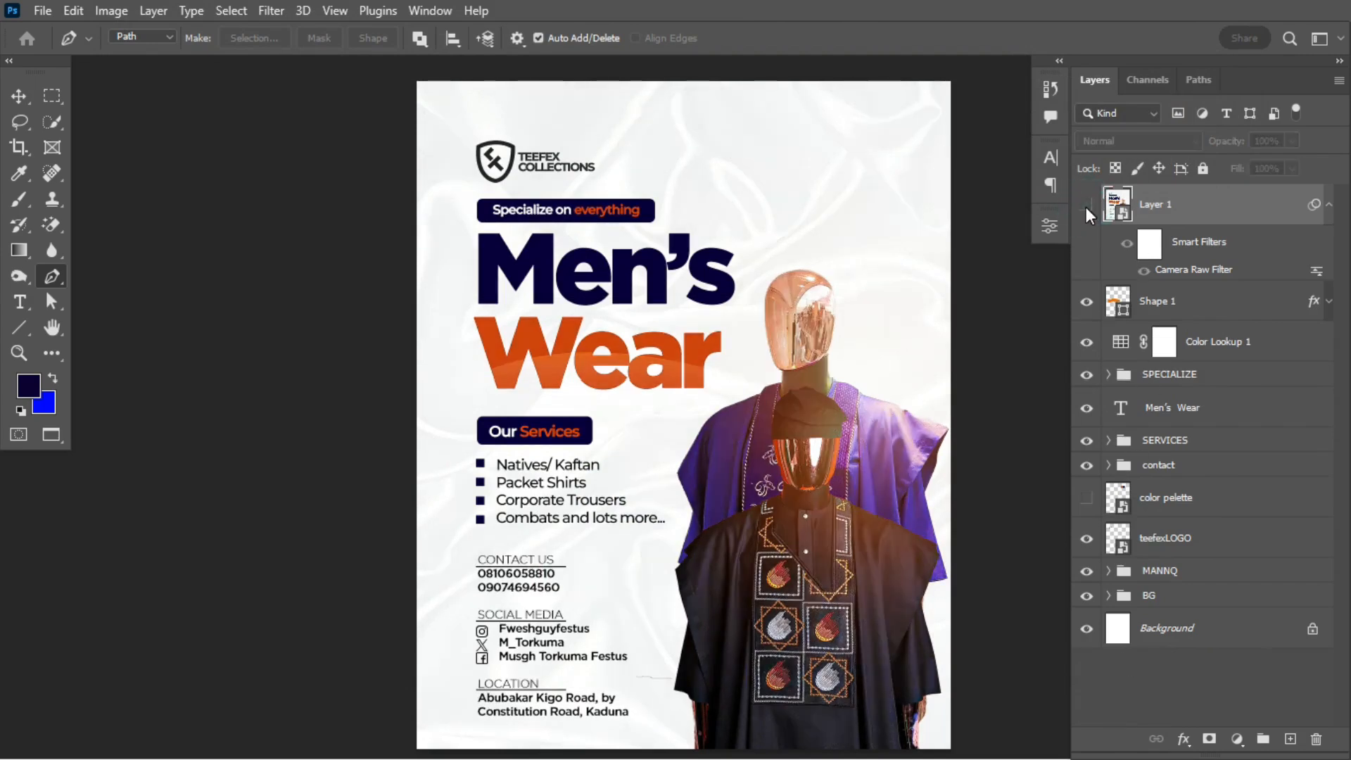
pyautogui.click(1087, 207)
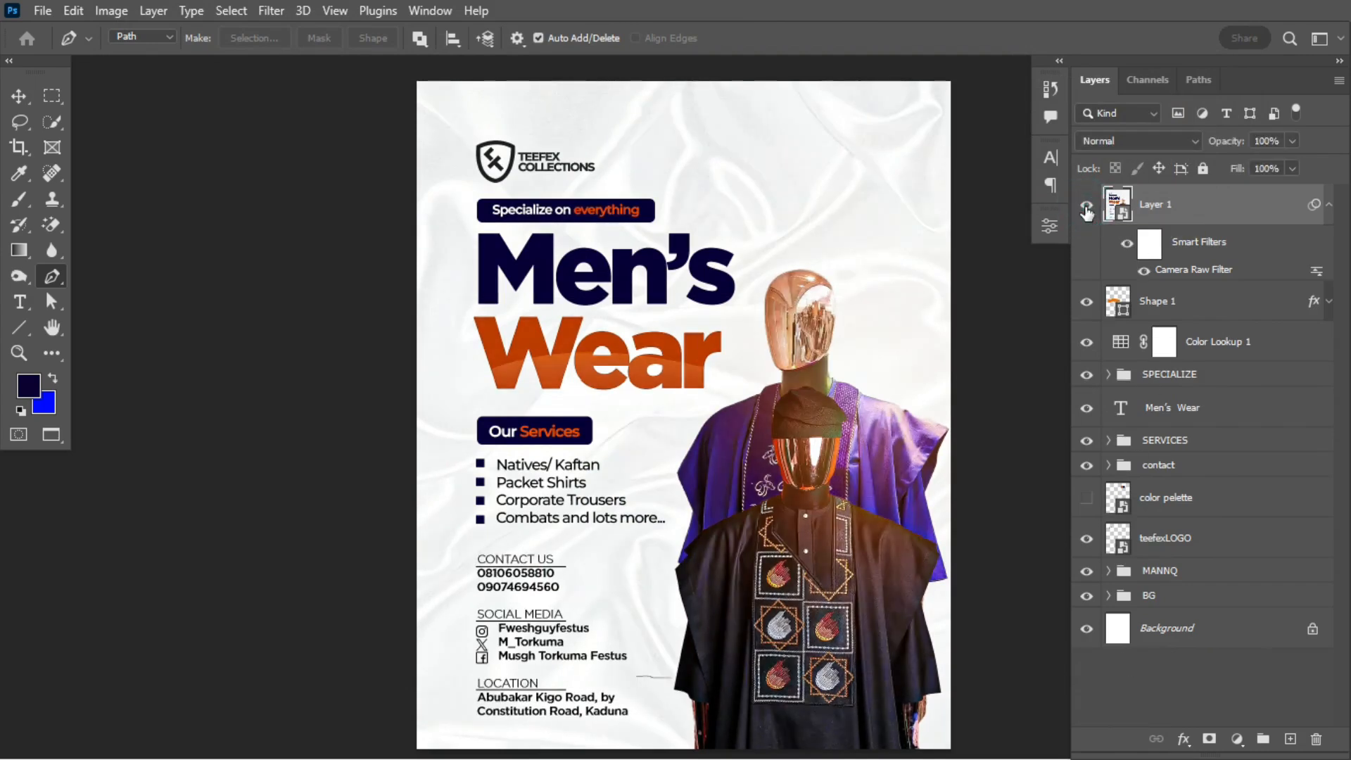
pyautogui.click(1329, 204)
pyautogui.click(17, 98)
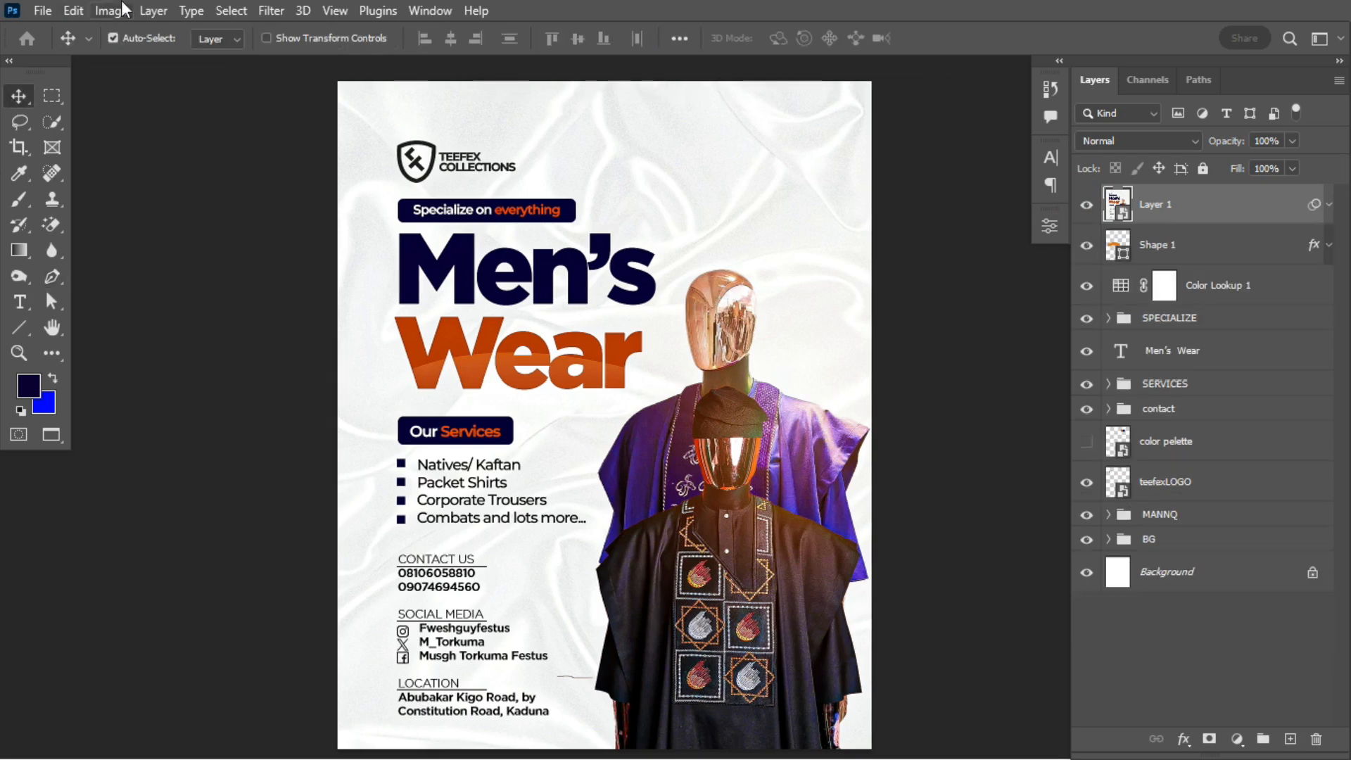